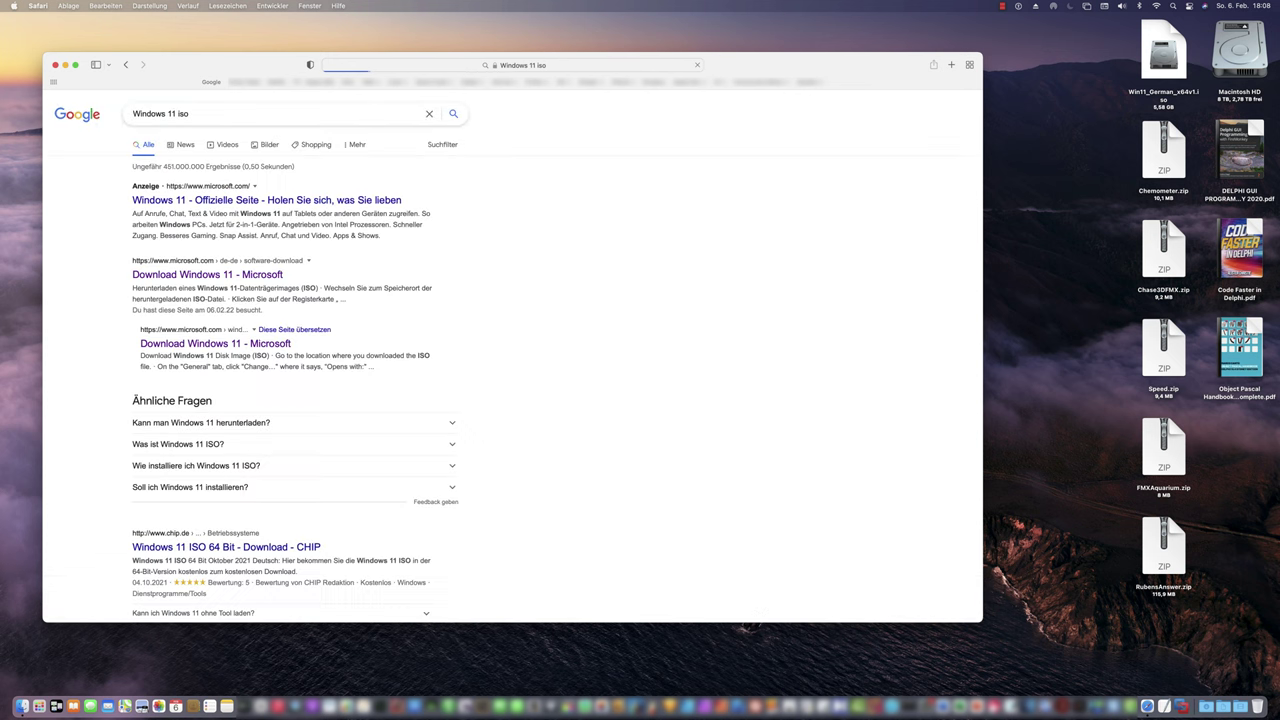
Open the 'Download Windows 11 - Microsoft' result and pick Windows 11 (multi-edition ISO)
{"action": "left_click", "coordinate": [277, 347]}
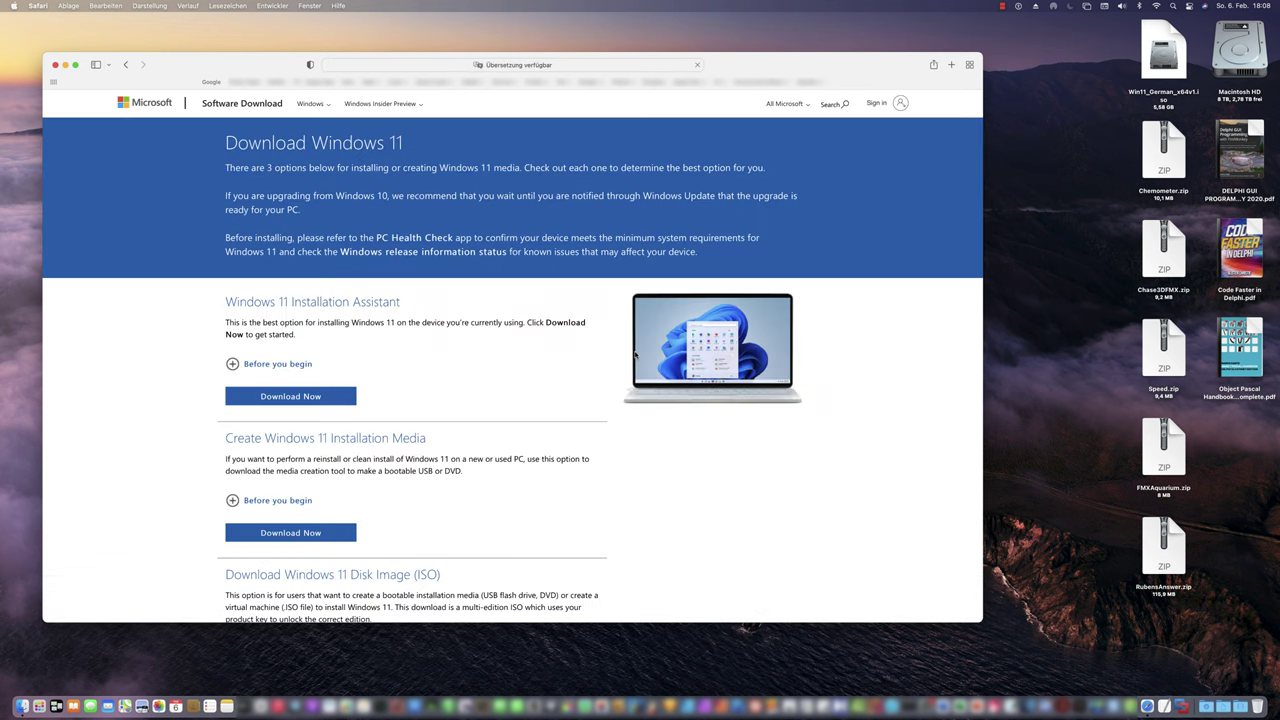
{"action": "scroll", "coordinate": [591, 375], "scroll_direction": "down", "scroll_amount": 5}
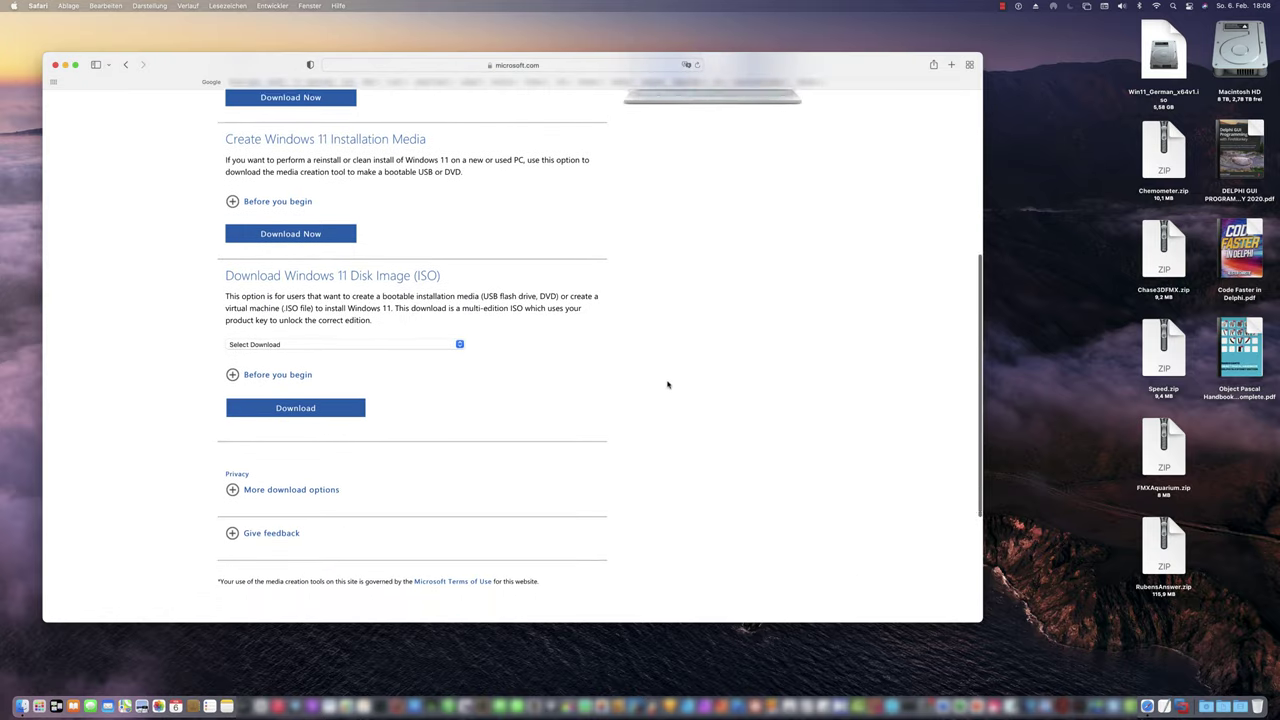
{"action": "scroll", "coordinate": [667, 382], "scroll_direction": "down", "scroll_amount": 2}
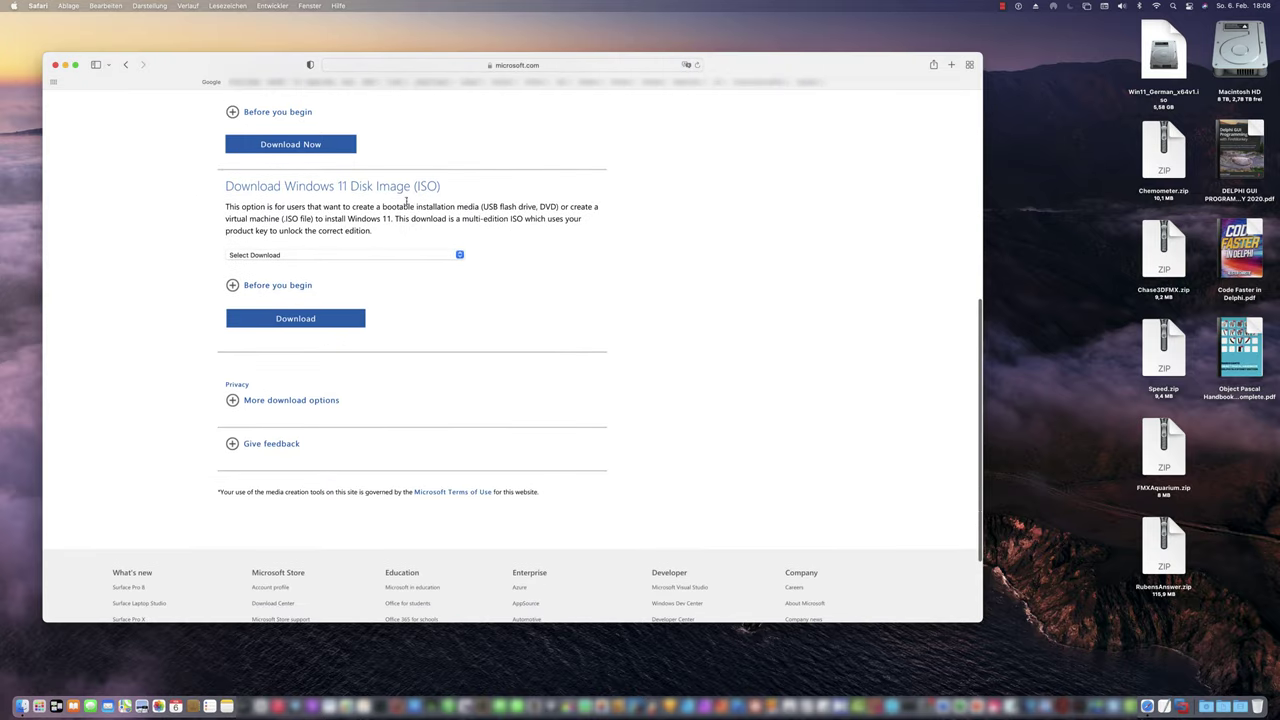
{"action": "left_click", "coordinate": [459, 257]}
{"action": "left_click", "coordinate": [368, 267]}
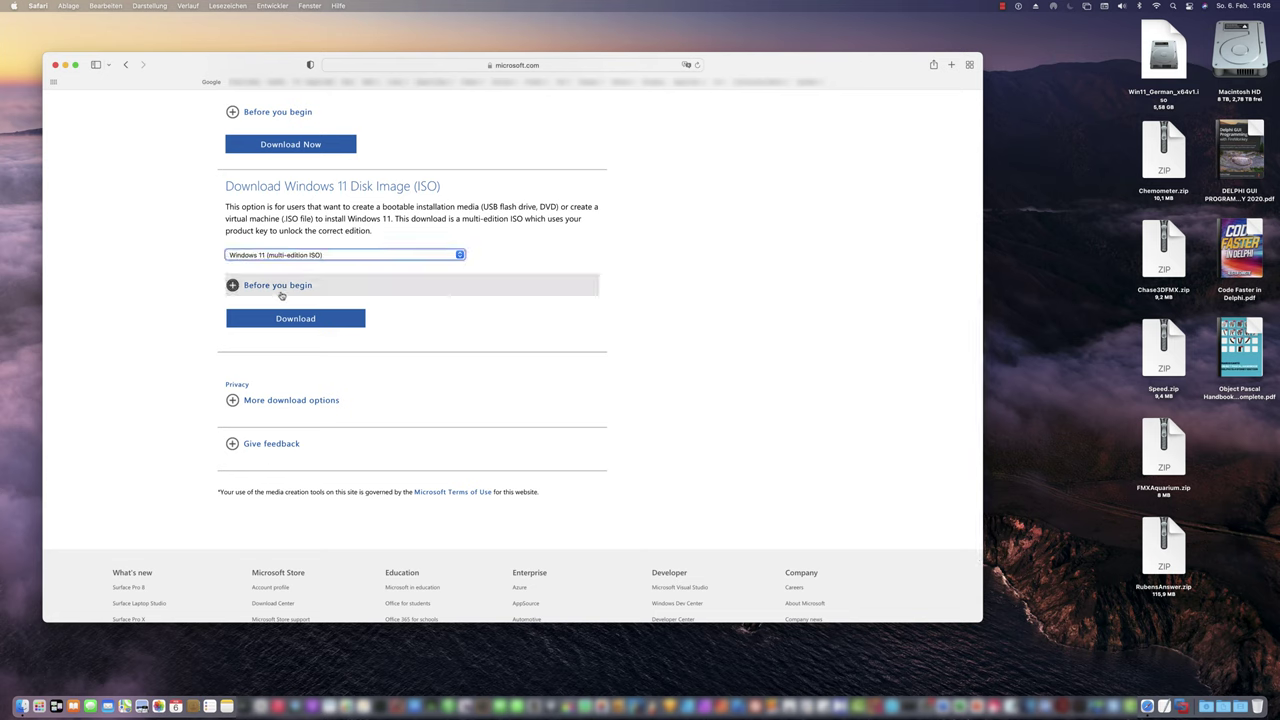
Expand and read the Before you begin notes, then collapse them again
{"action": "left_click", "coordinate": [309, 289]}
{"action": "scroll", "coordinate": [649, 320], "scroll_direction": "down", "scroll_amount": 7}
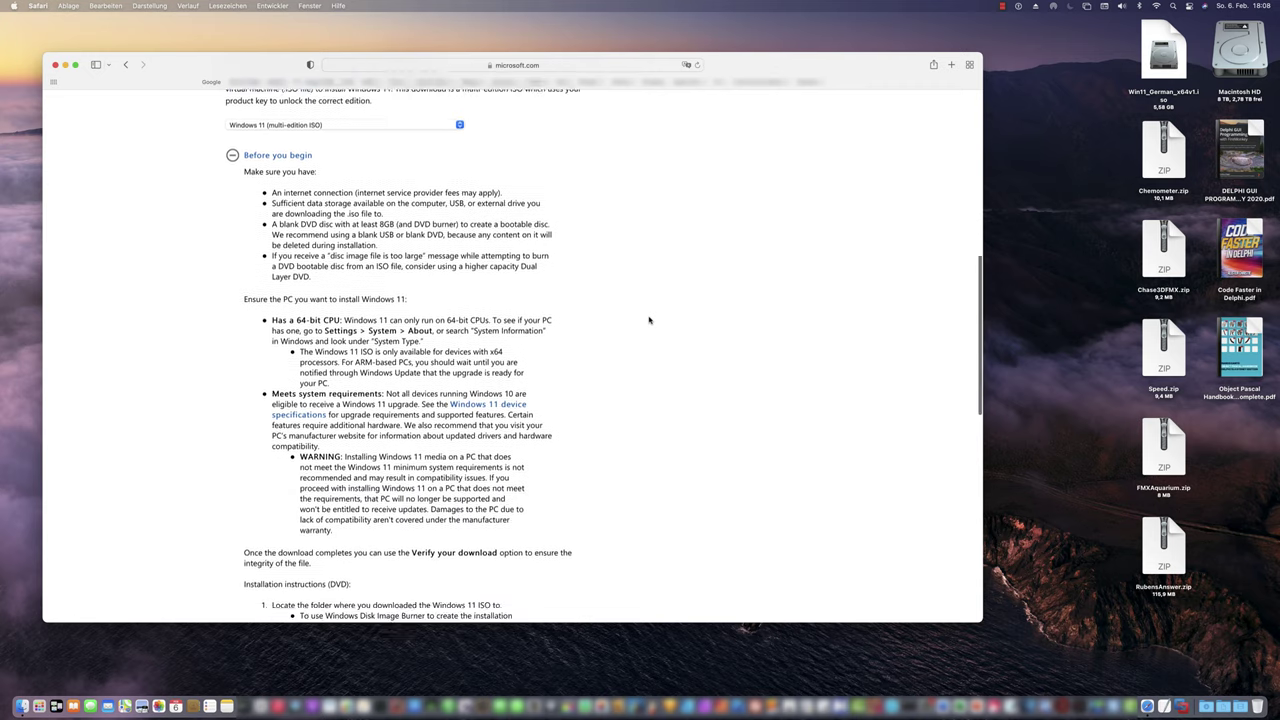
{"action": "scroll", "coordinate": [649, 320], "scroll_direction": "down", "scroll_amount": 3}
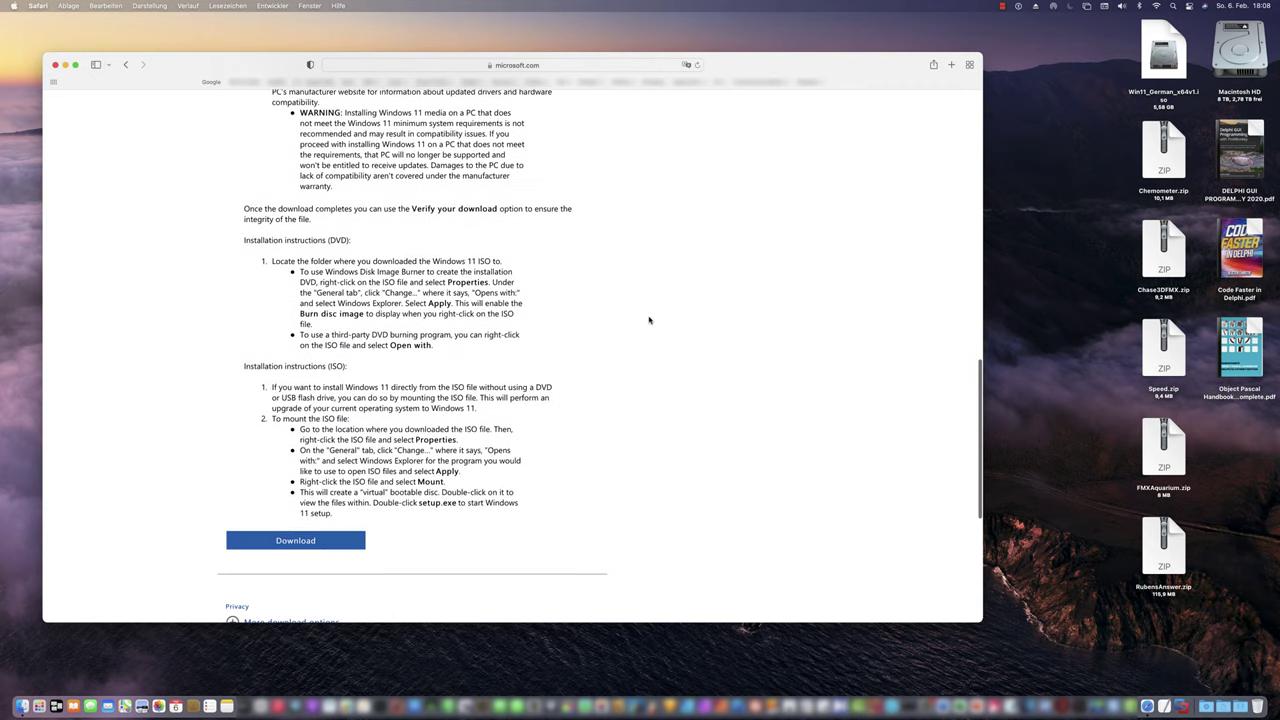
{"action": "scroll", "coordinate": [649, 320], "scroll_direction": "up", "scroll_amount": 10}
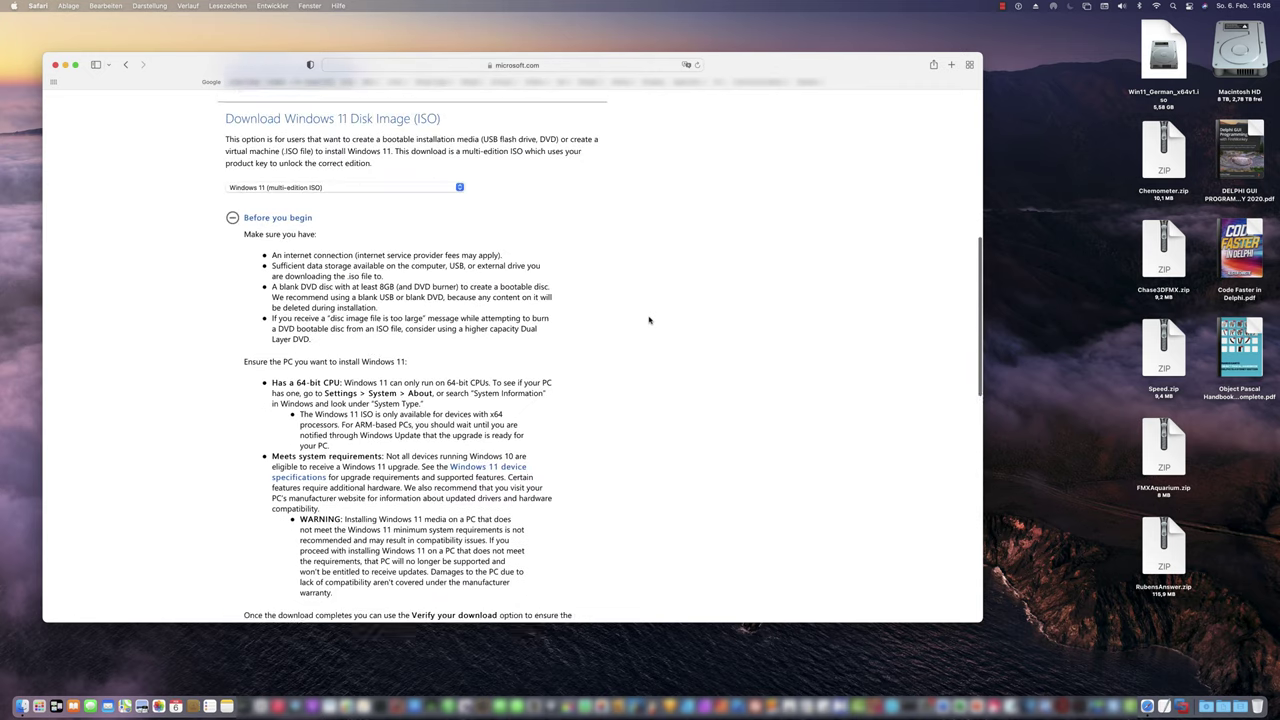
{"action": "left_click", "coordinate": [242, 237]}
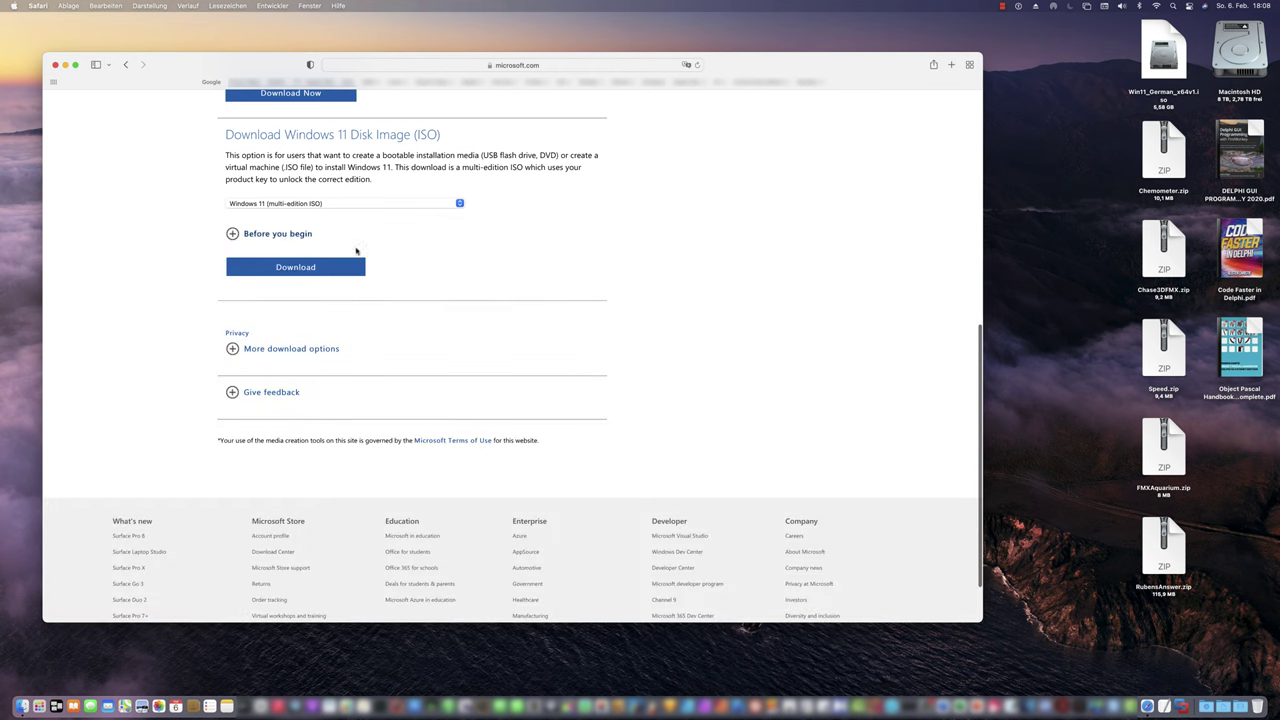
{"action": "scroll", "coordinate": [332, 269], "scroll_direction": "down", "scroll_amount": 2}
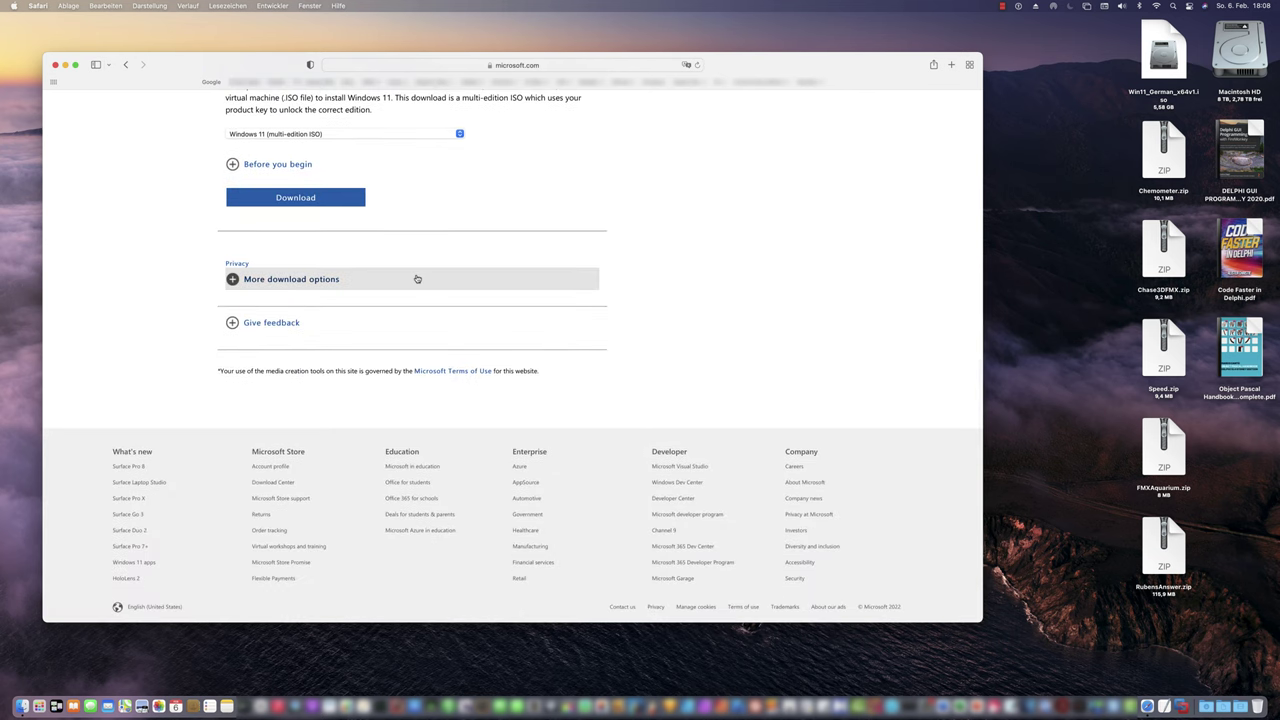
Confirm the ISO choice and select German as the product language
{"action": "left_click", "coordinate": [333, 200]}
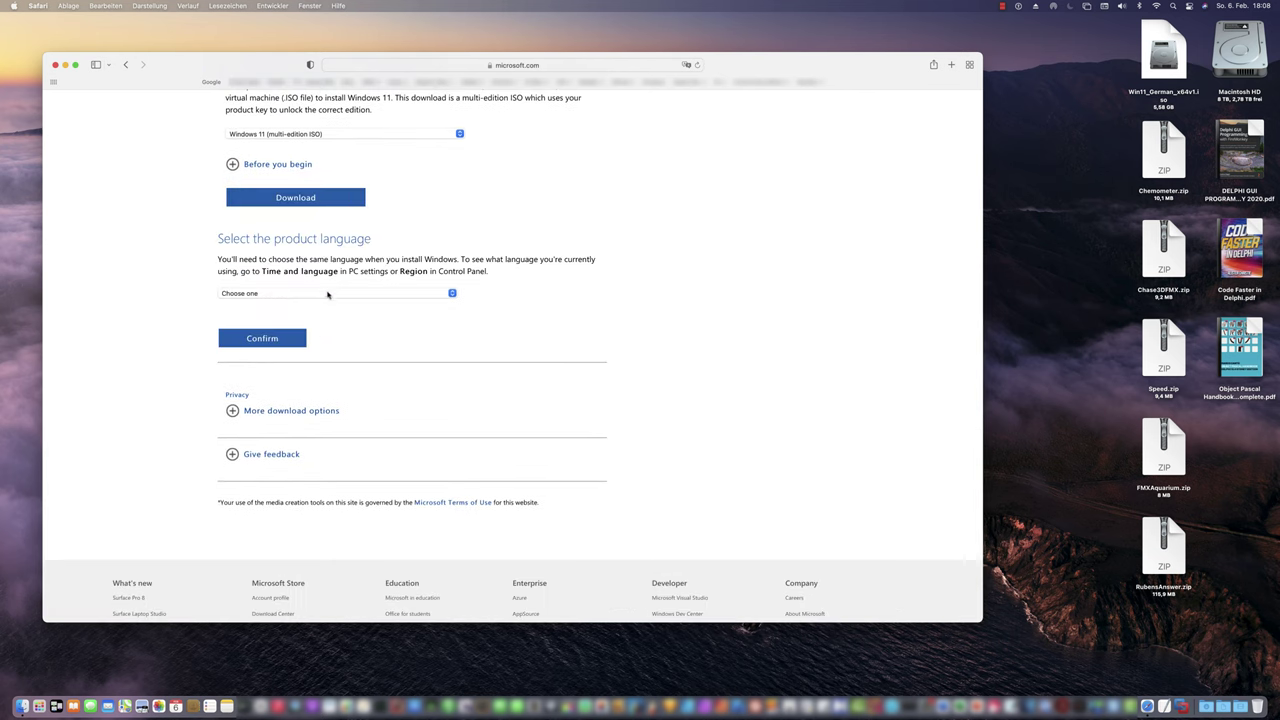
{"action": "left_click", "coordinate": [330, 294]}
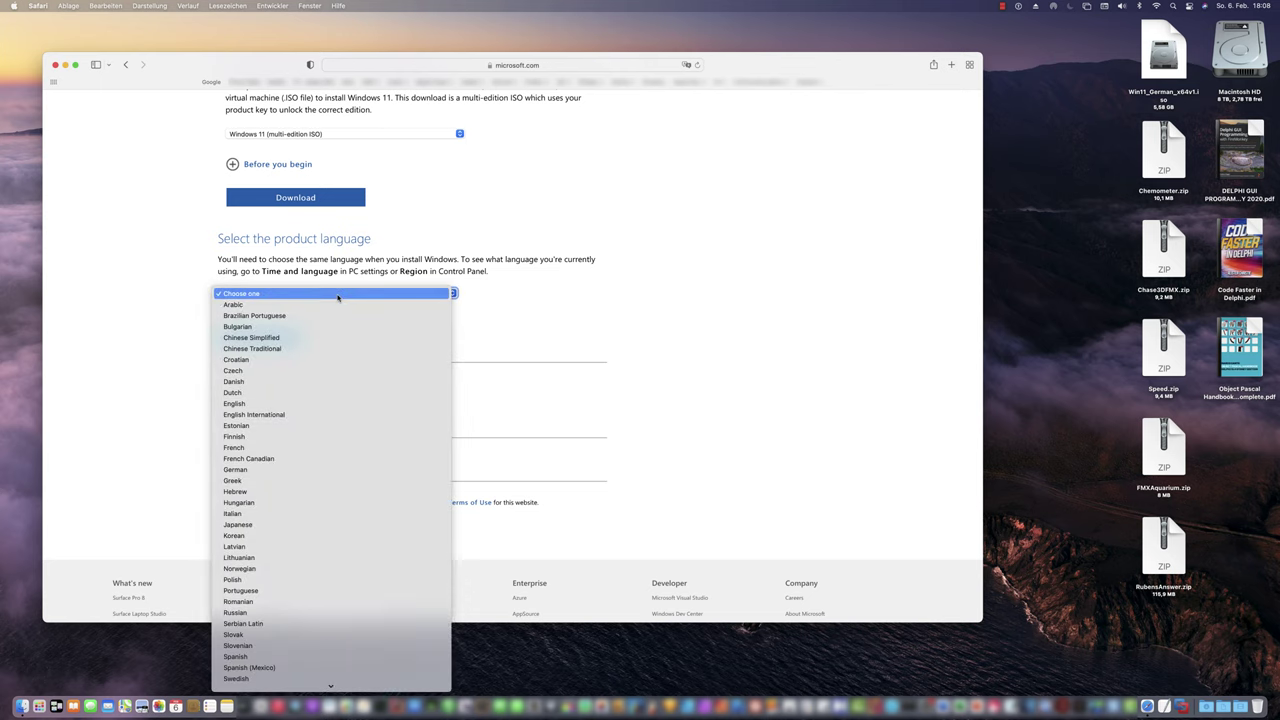
{"action": "left_click", "coordinate": [288, 470]}
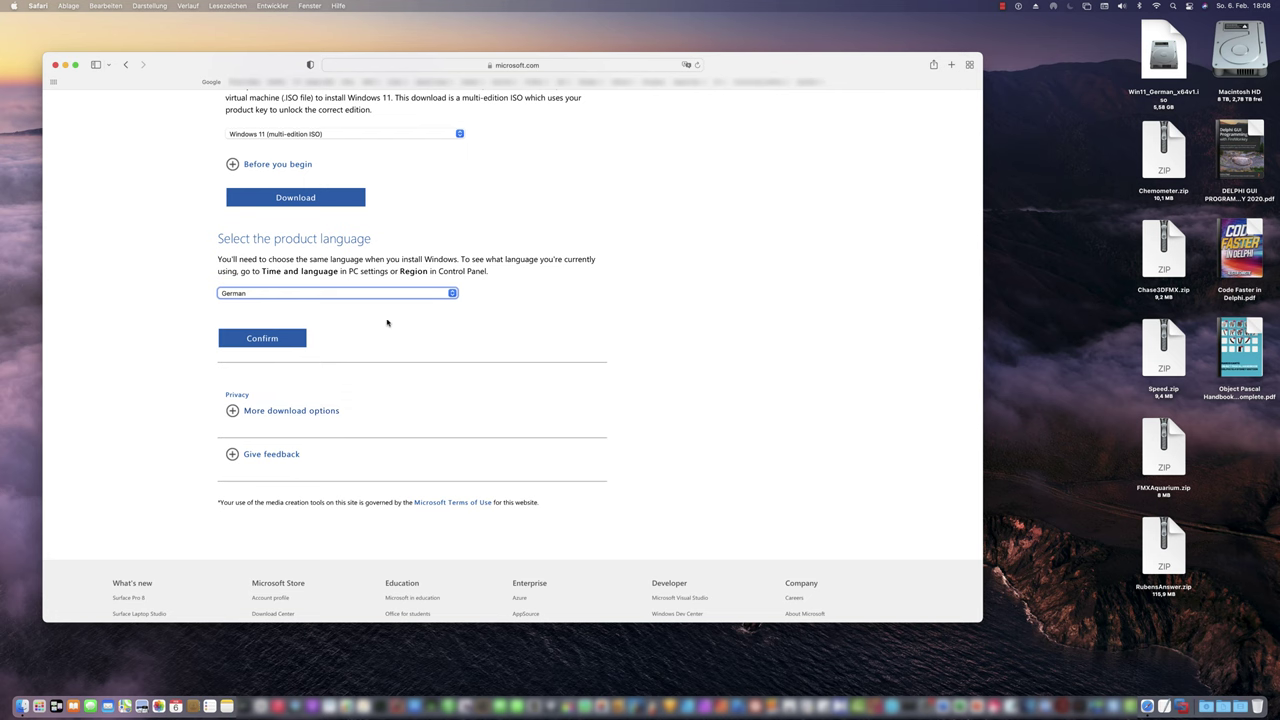
{"action": "scroll", "coordinate": [649, 352], "scroll_direction": "up", "scroll_amount": 2}
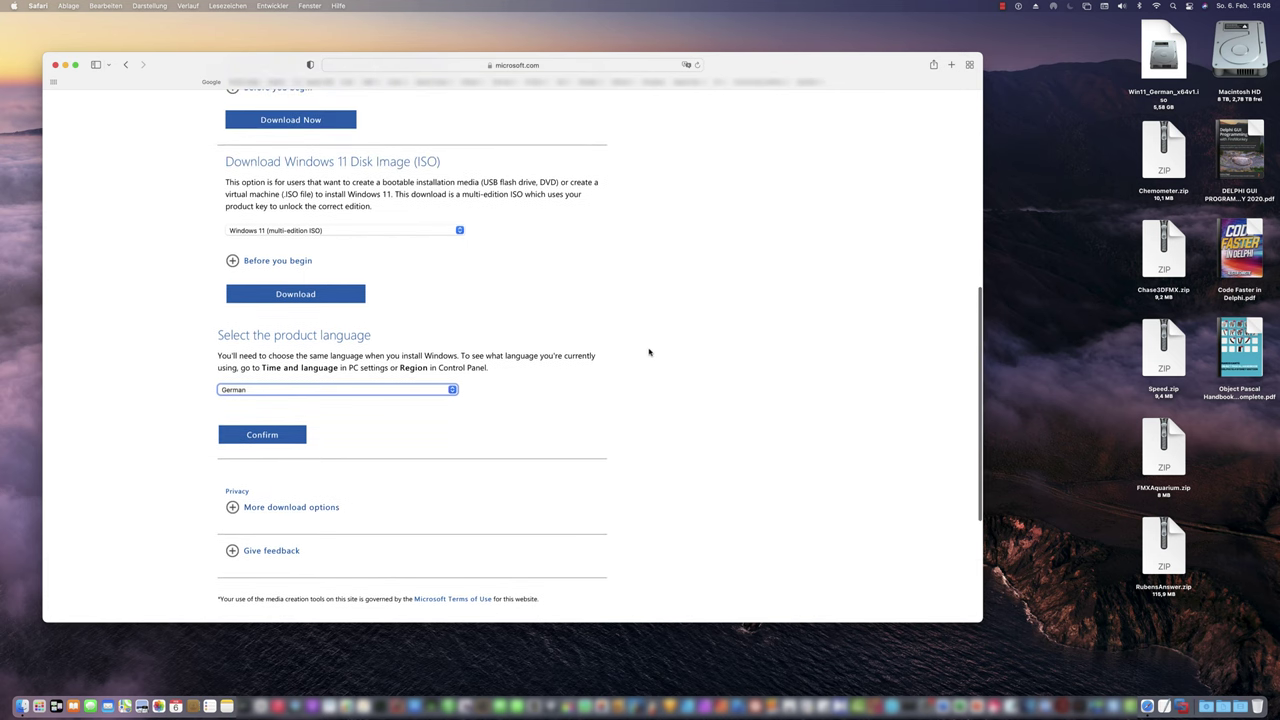
{"action": "left_click", "coordinate": [290, 441]}
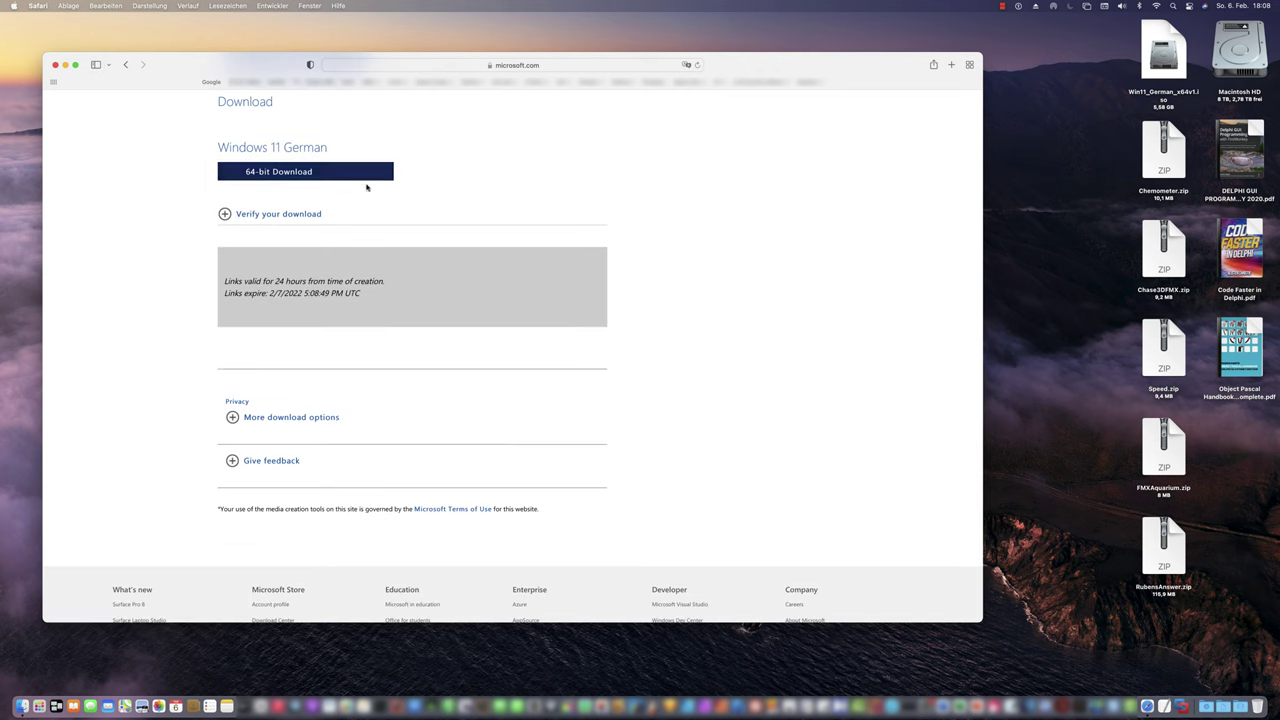
Start the 64-bit German ISO download, stop it, clear the downloads list and close Safari's window
{"action": "scroll", "coordinate": [600, 310], "scroll_direction": "up", "scroll_amount": 3}
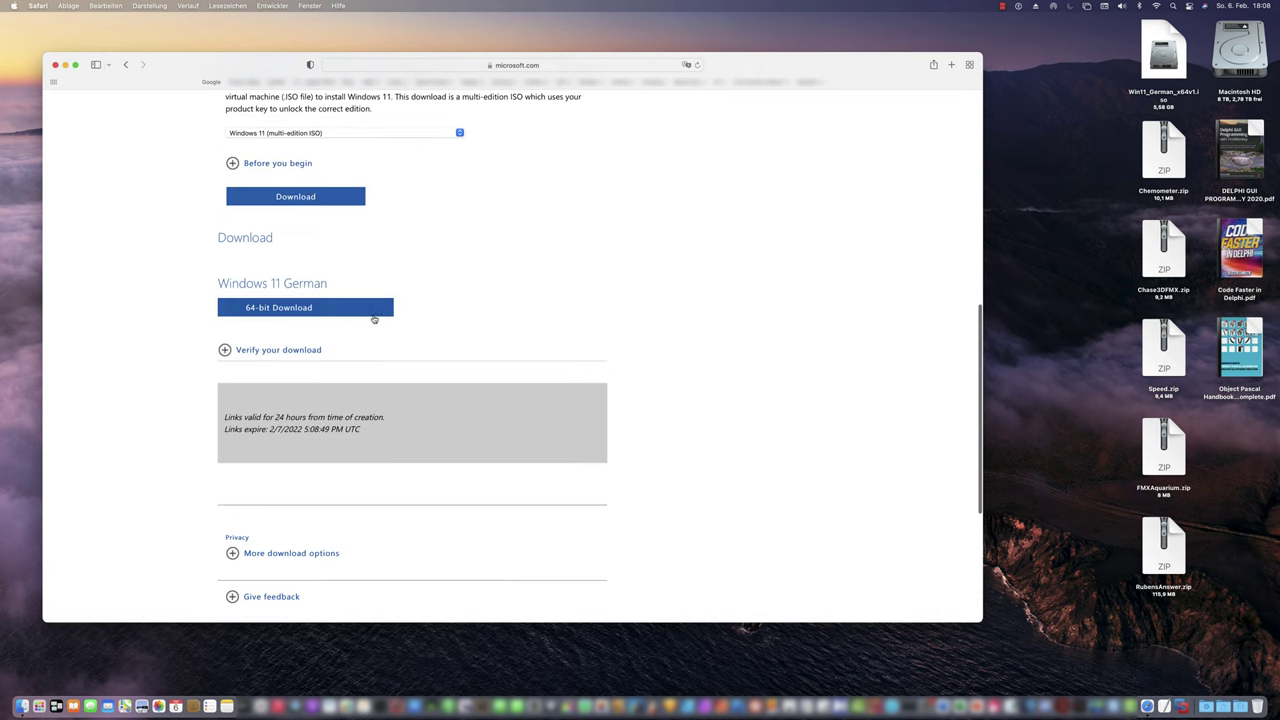
{"action": "left_click", "coordinate": [371, 311]}
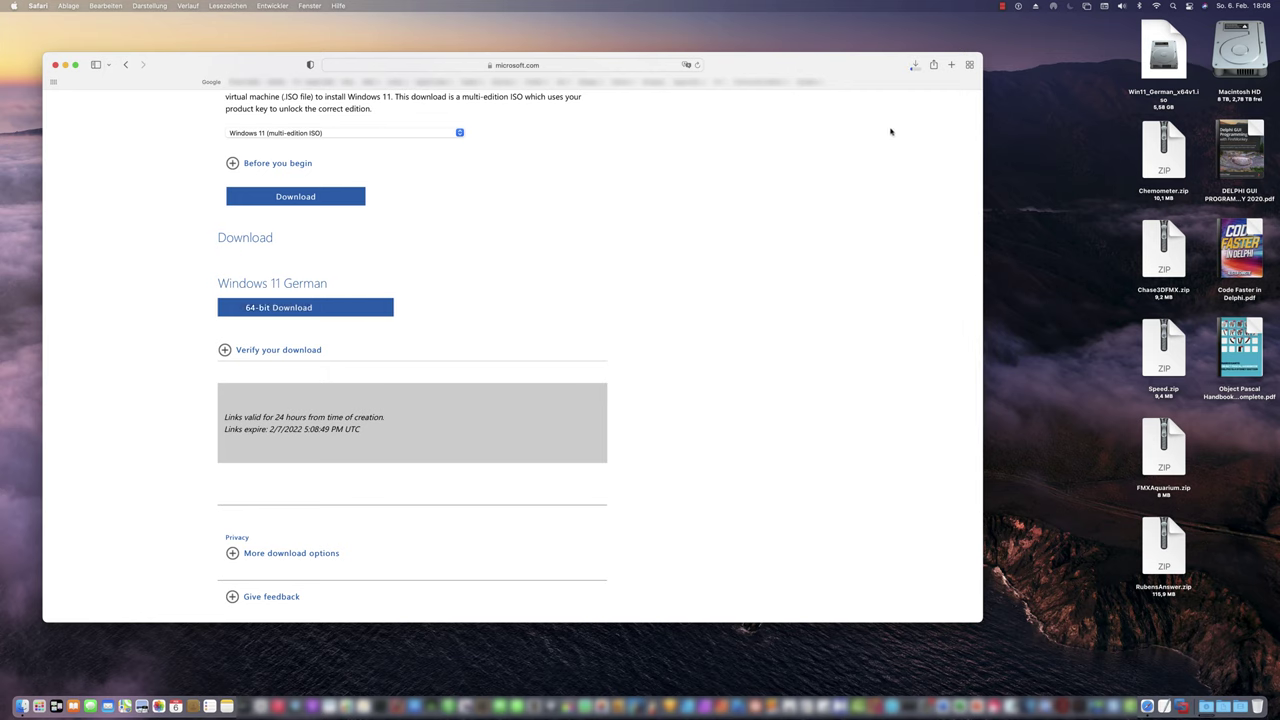
{"action": "left_click", "coordinate": [913, 66]}
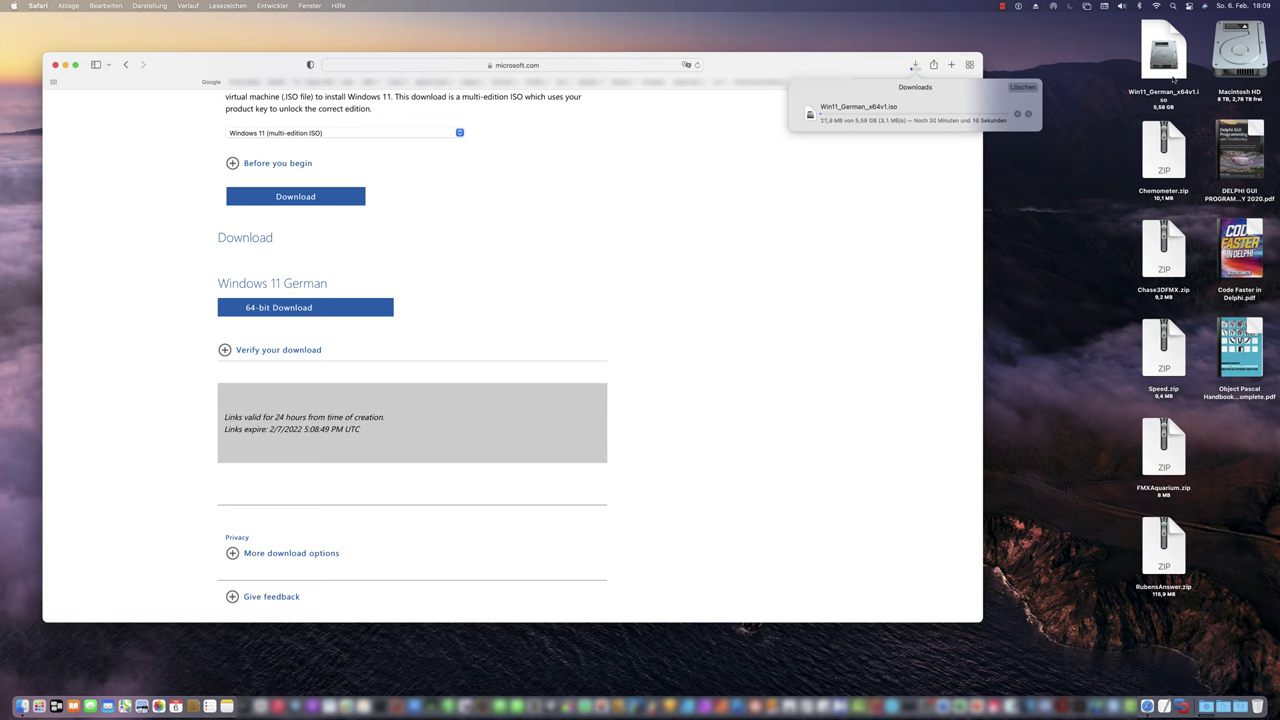
{"action": "left_click", "coordinate": [1016, 114]}
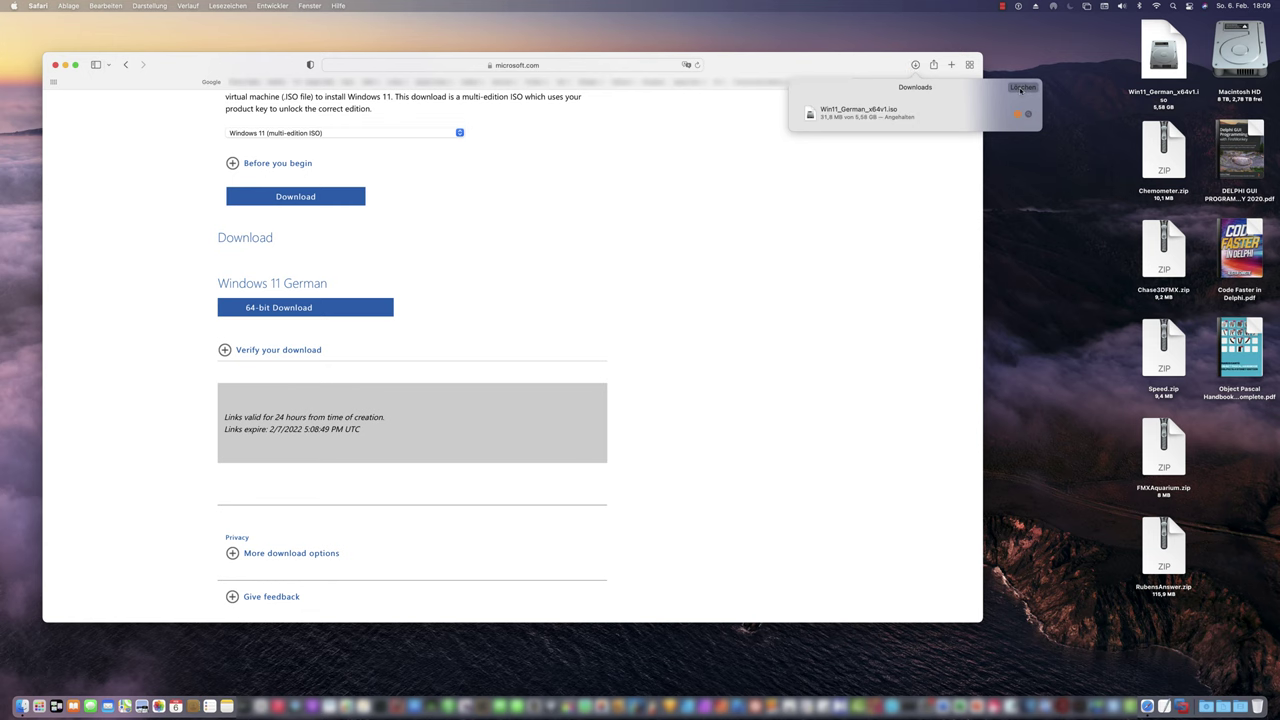
{"action": "left_click", "coordinate": [1021, 88]}
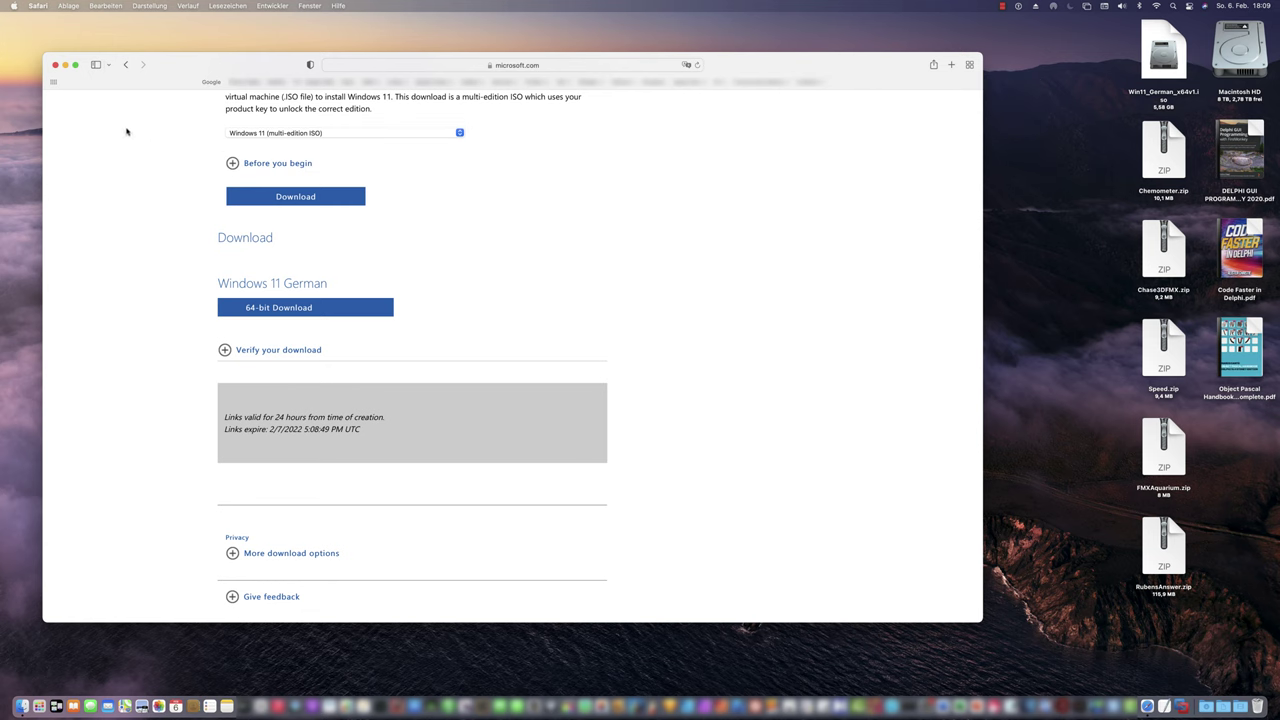
{"action": "left_click", "coordinate": [56, 65]}
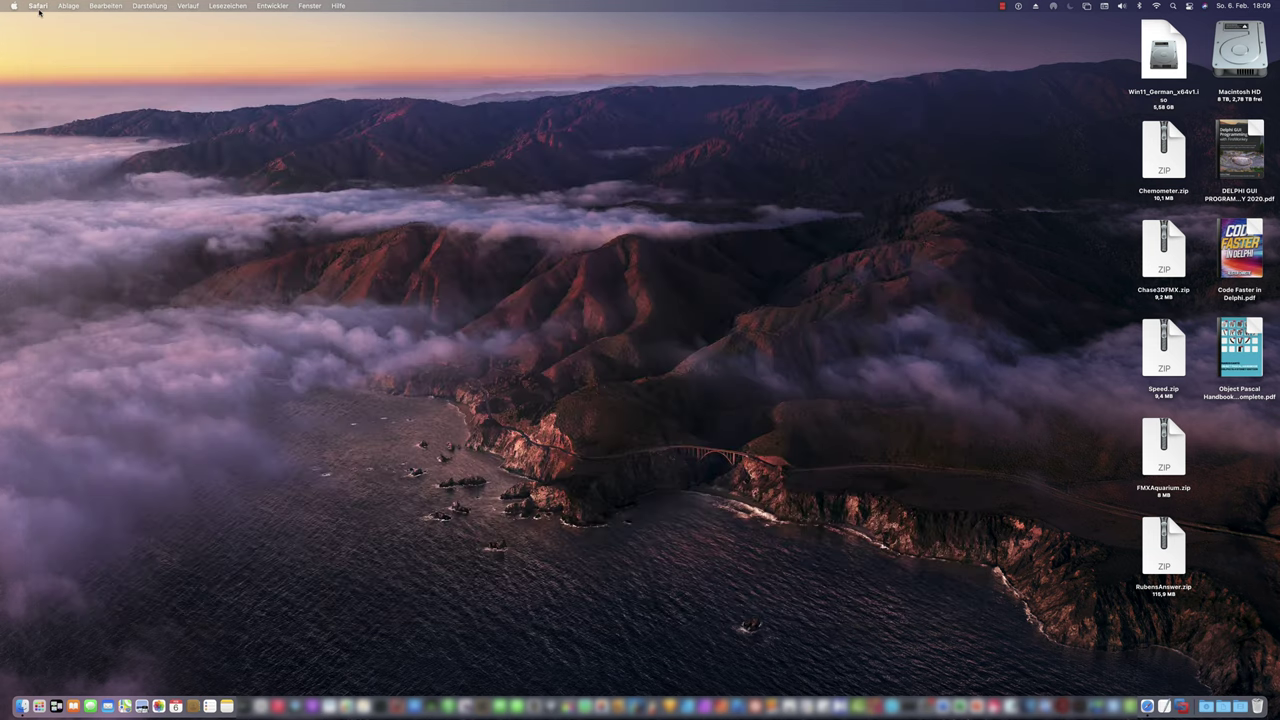
Quit Safari and briefly preview the Downloads folder from the Dock
{"action": "left_click", "coordinate": [38, 6]}
{"action": "left_click", "coordinate": [50, 158]}
{"action": "left_click", "coordinate": [1205, 708]}
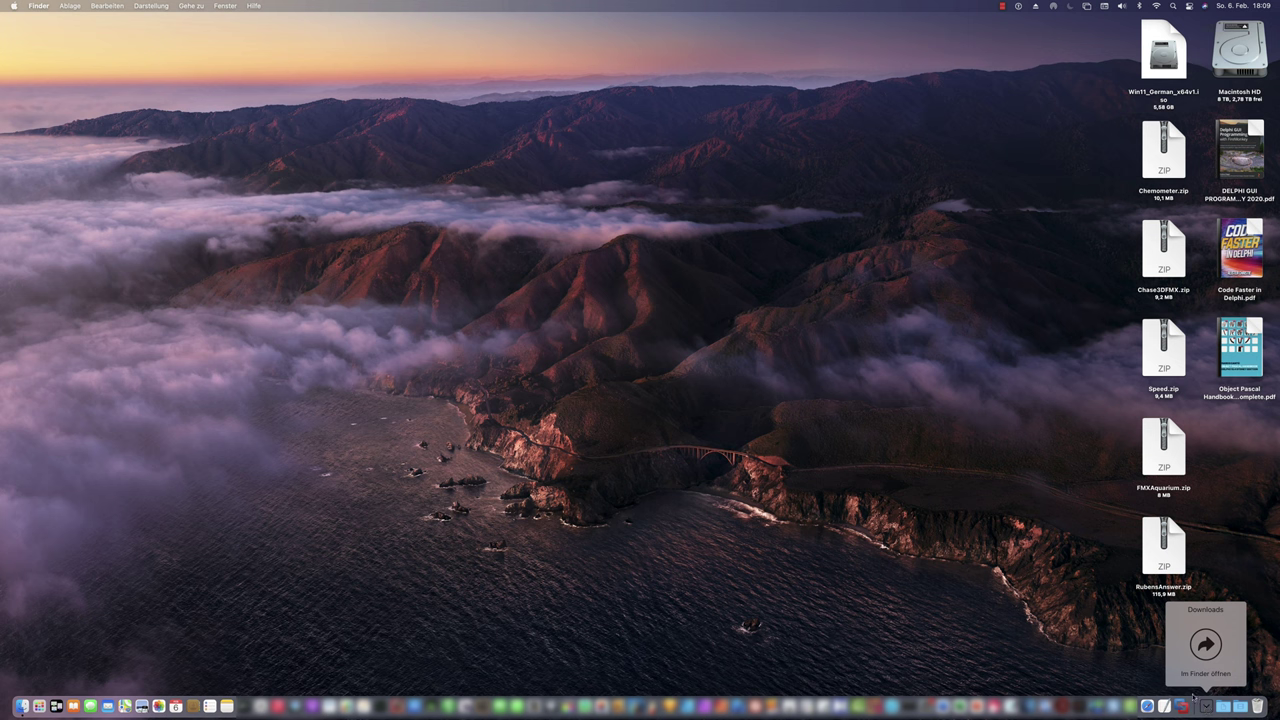
{"action": "left_click", "coordinate": [1121, 654]}
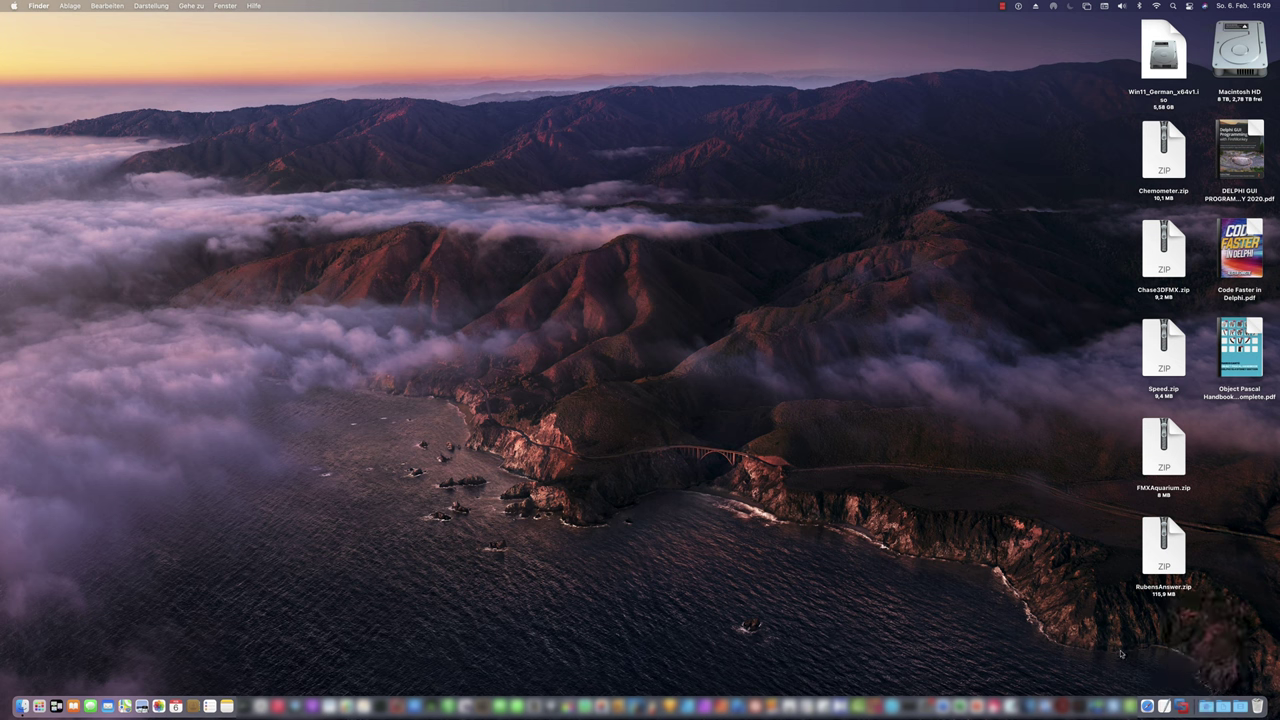
Launch VMware Fusion, open its virtual machine library from the Dock icon and move it aside
{"action": "left_click", "coordinate": [1182, 706]}
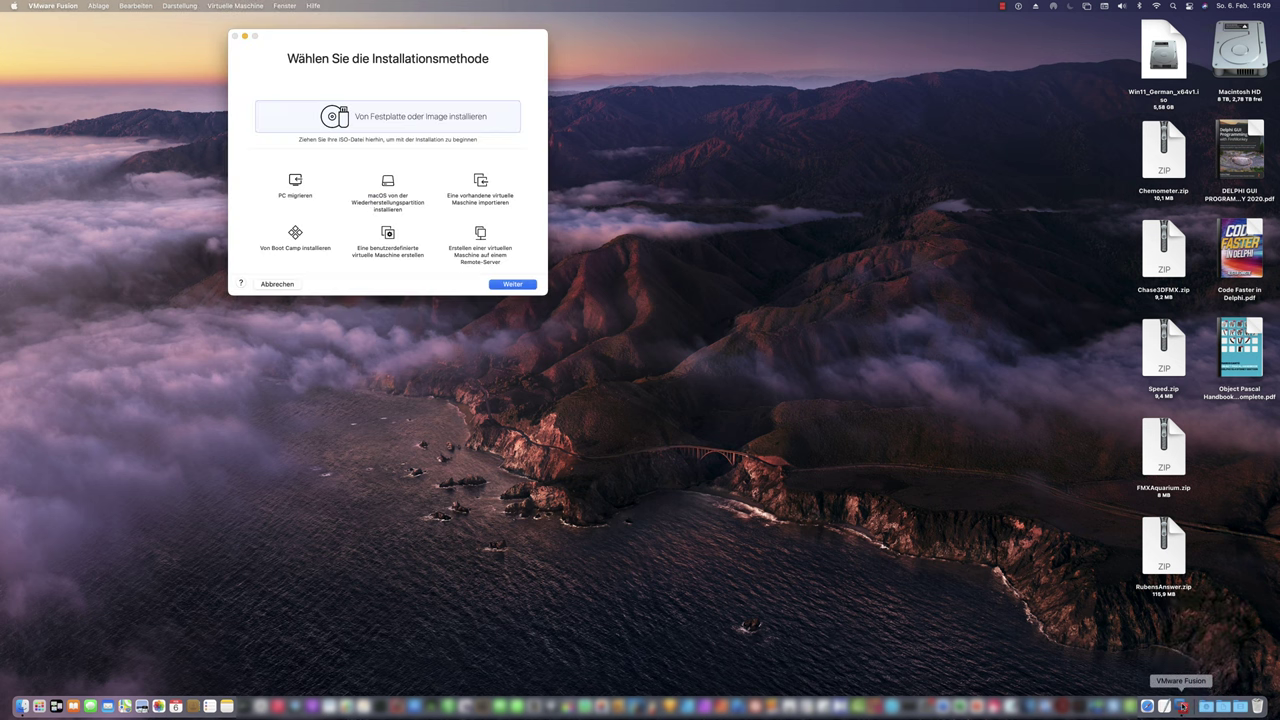
{"action": "right_click", "coordinate": [1182, 706]}
{"action": "mouse_move", "coordinate": [1172, 640]}
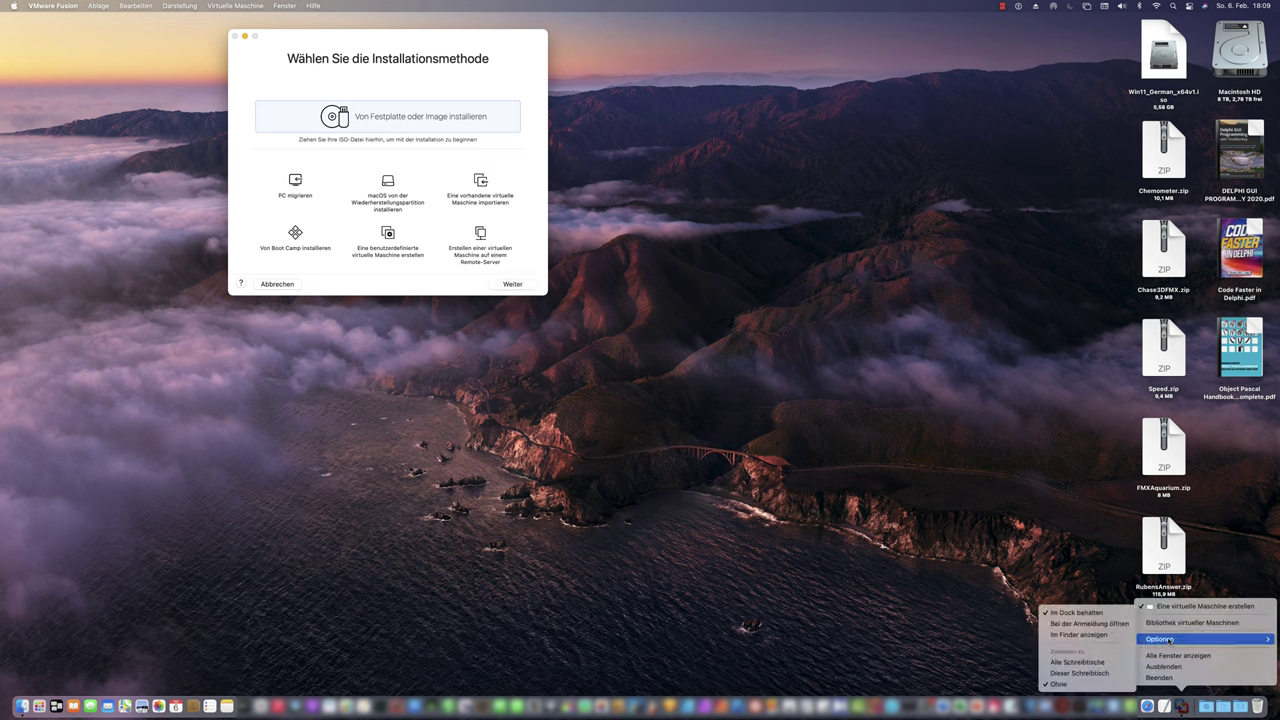
{"action": "left_click", "coordinate": [1192, 622]}
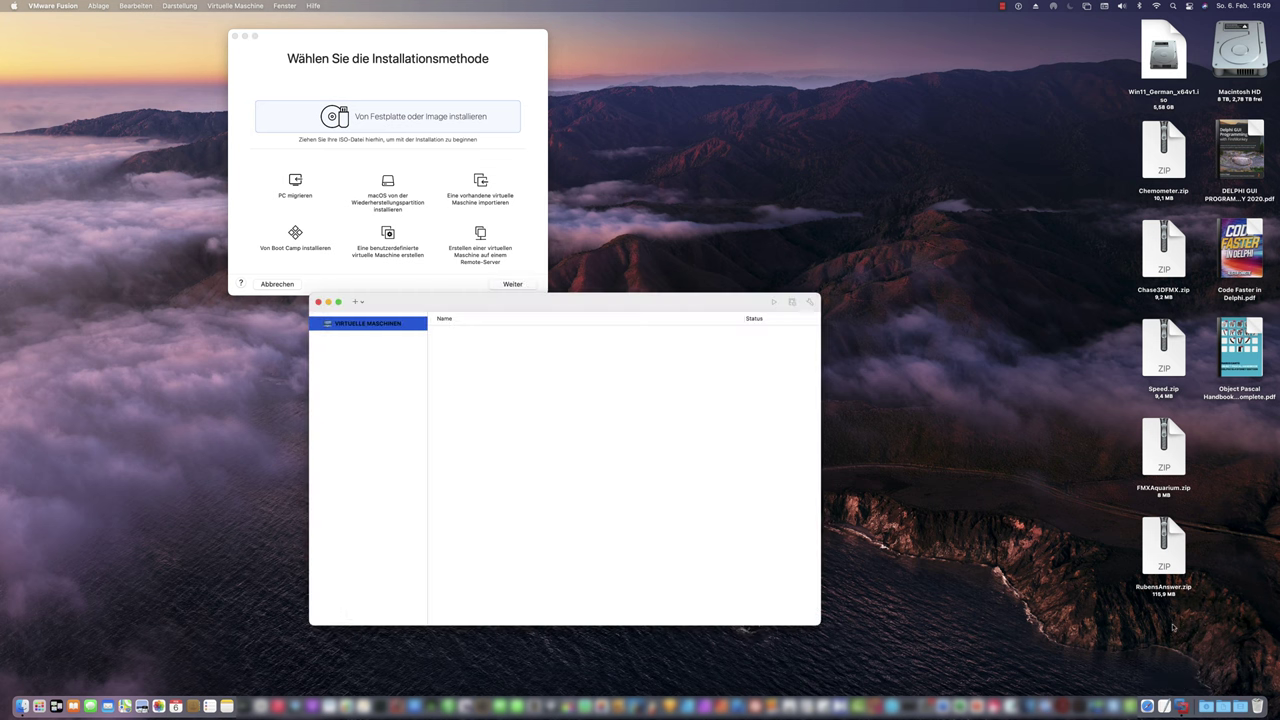
{"action": "left_click_drag", "start_coordinate": [580, 306], "coordinate": [885, 364]}
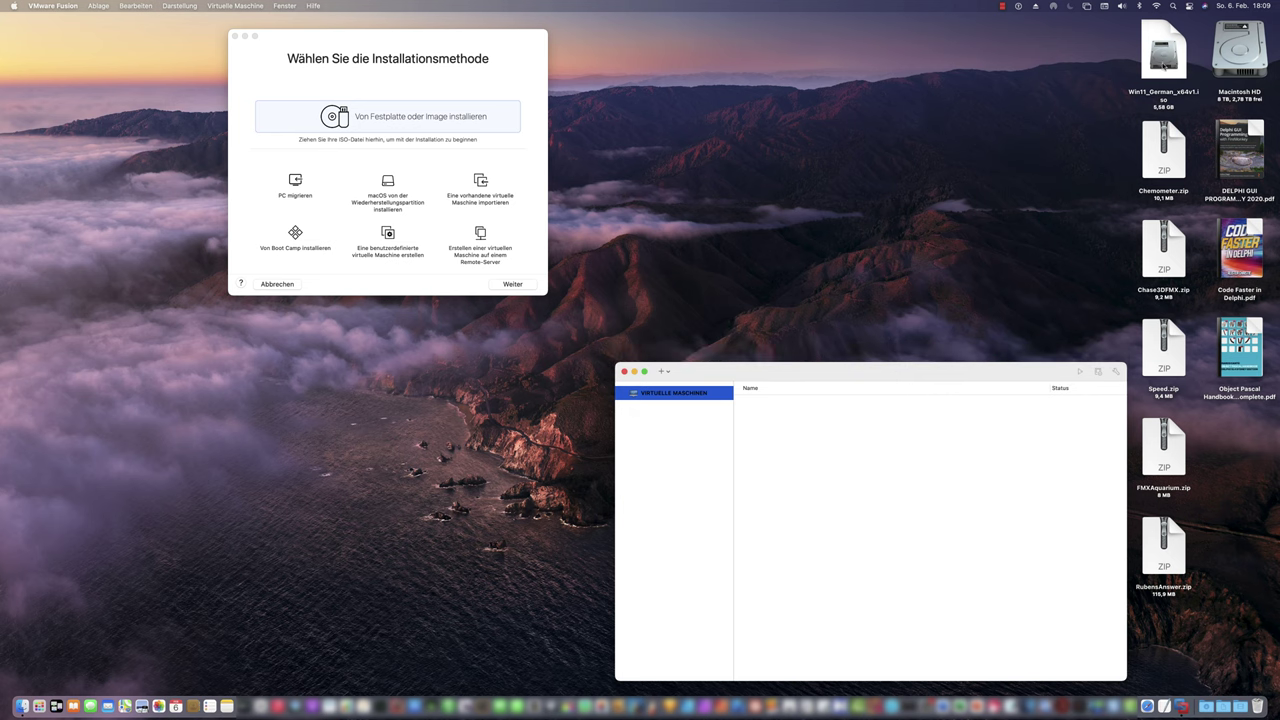
Use the desktop Windows 11 ISO as installation image and choose Windows 10 x64 as guest system
{"action": "left_click", "coordinate": [1163, 66]}
{"action": "left_click_drag", "start_coordinate": [1163, 66], "coordinate": [440, 122]}
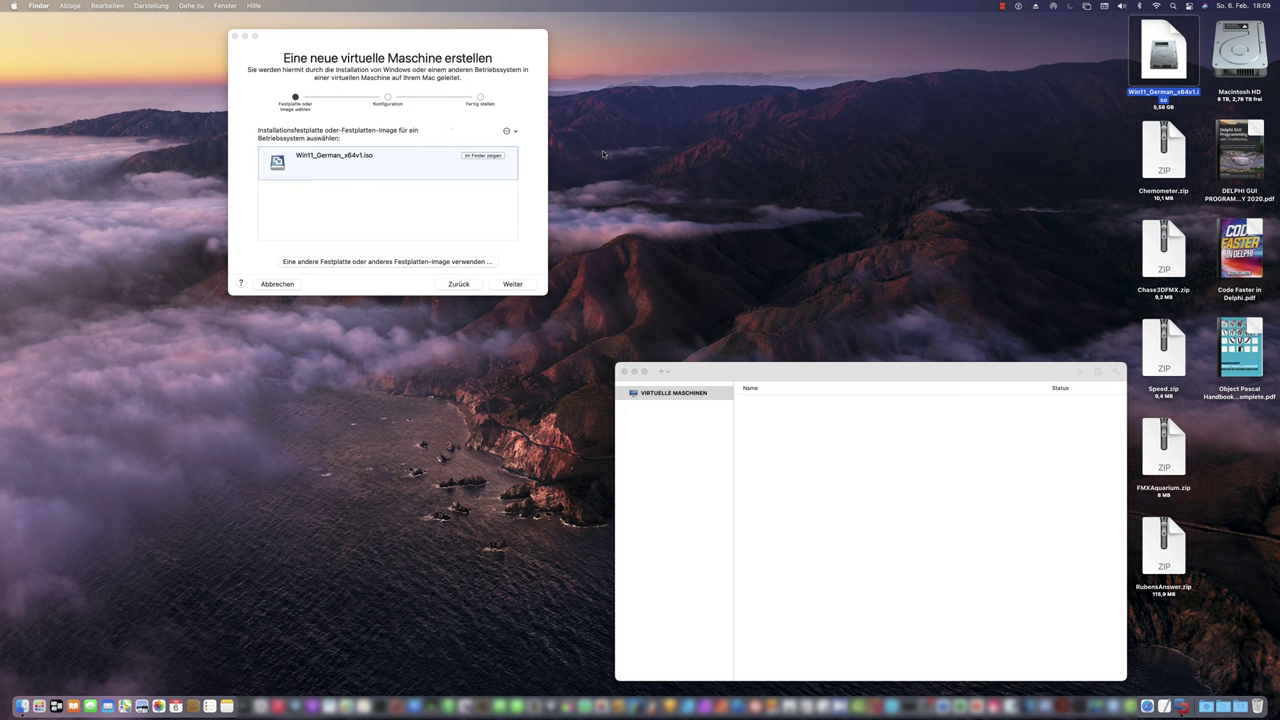
{"action": "left_click", "coordinate": [512, 284]}
{"action": "left_click", "coordinate": [393, 150]}
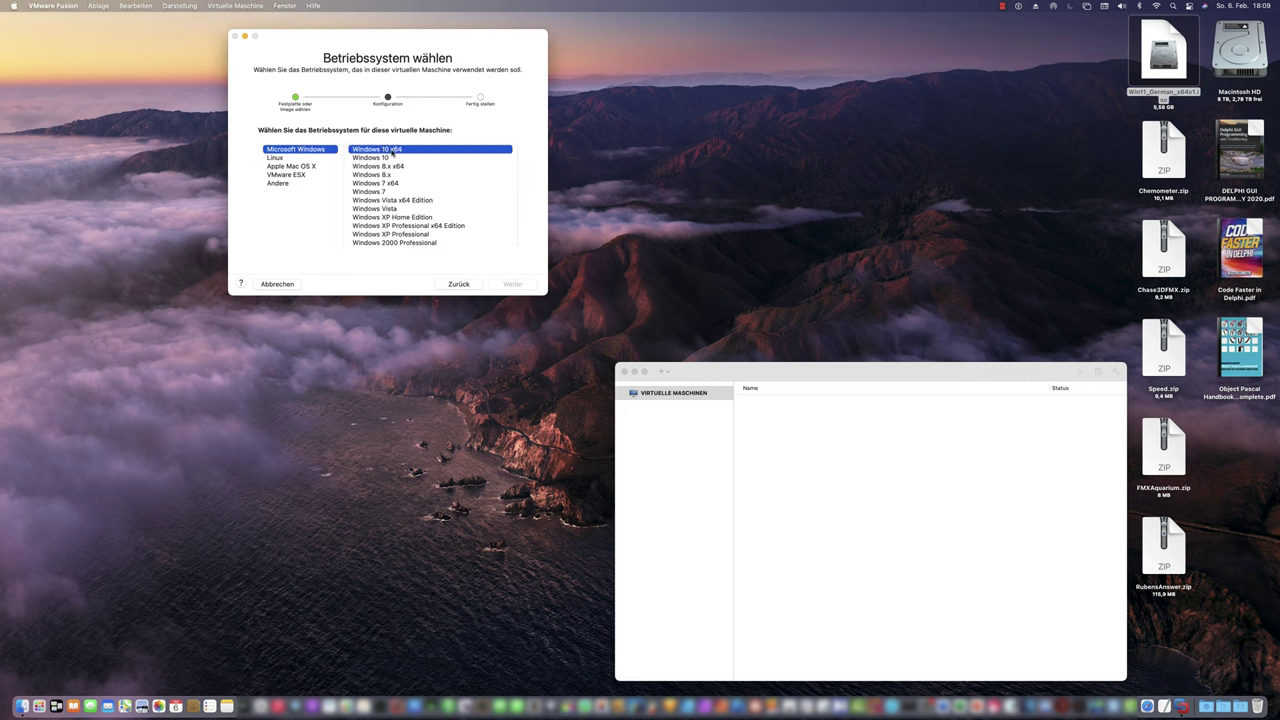
Check VMware Fusion's product version in the About window, then close it
{"action": "left_click", "coordinate": [53, 6]}
{"action": "left_click", "coordinate": [52, 17]}
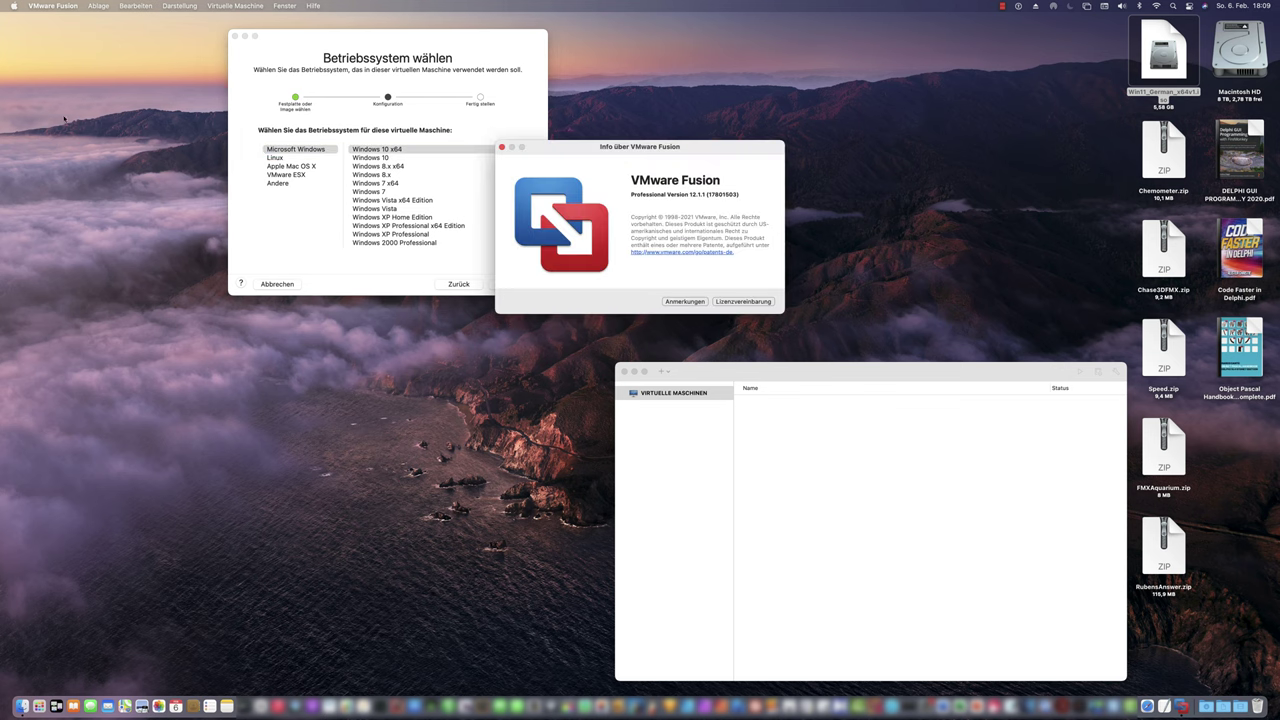
{"action": "left_click_drag", "start_coordinate": [630, 195], "coordinate": [761, 222]}
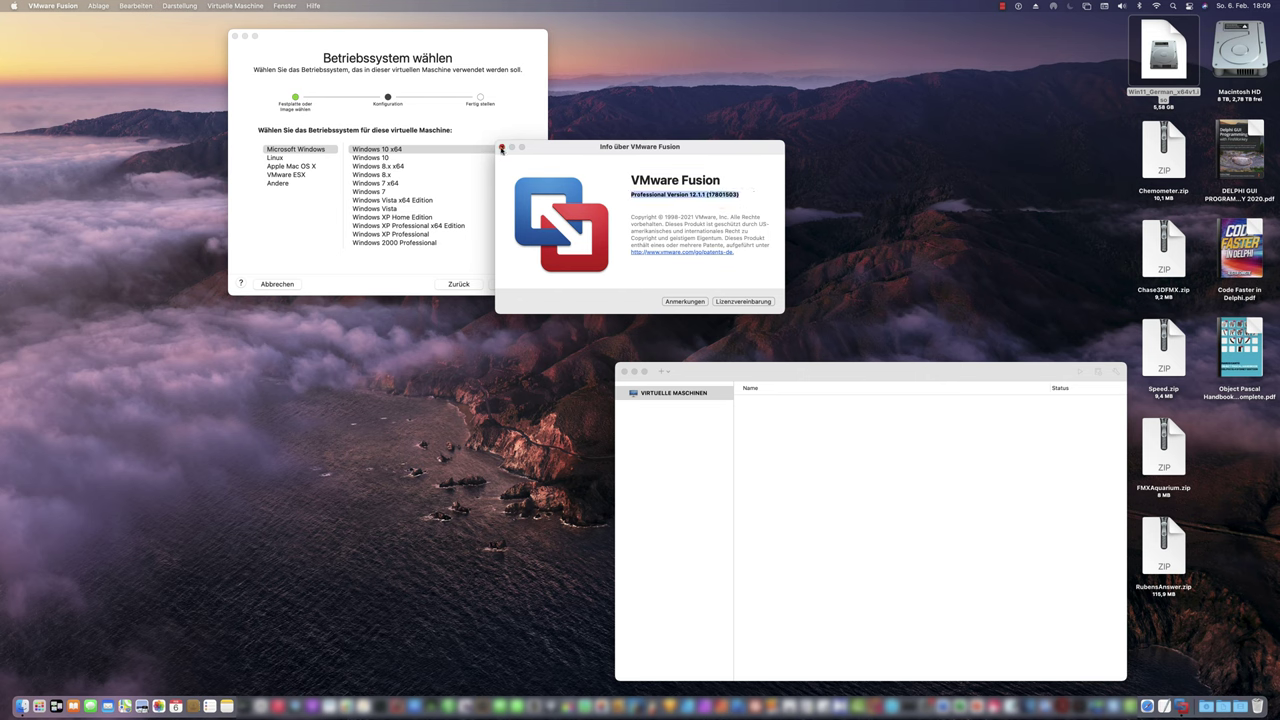
{"action": "left_click", "coordinate": [502, 147]}
Keep UEFI firmware, choose to customise settings, and rename the machine to Win 11 pro Check x64
{"action": "left_click", "coordinate": [532, 286]}
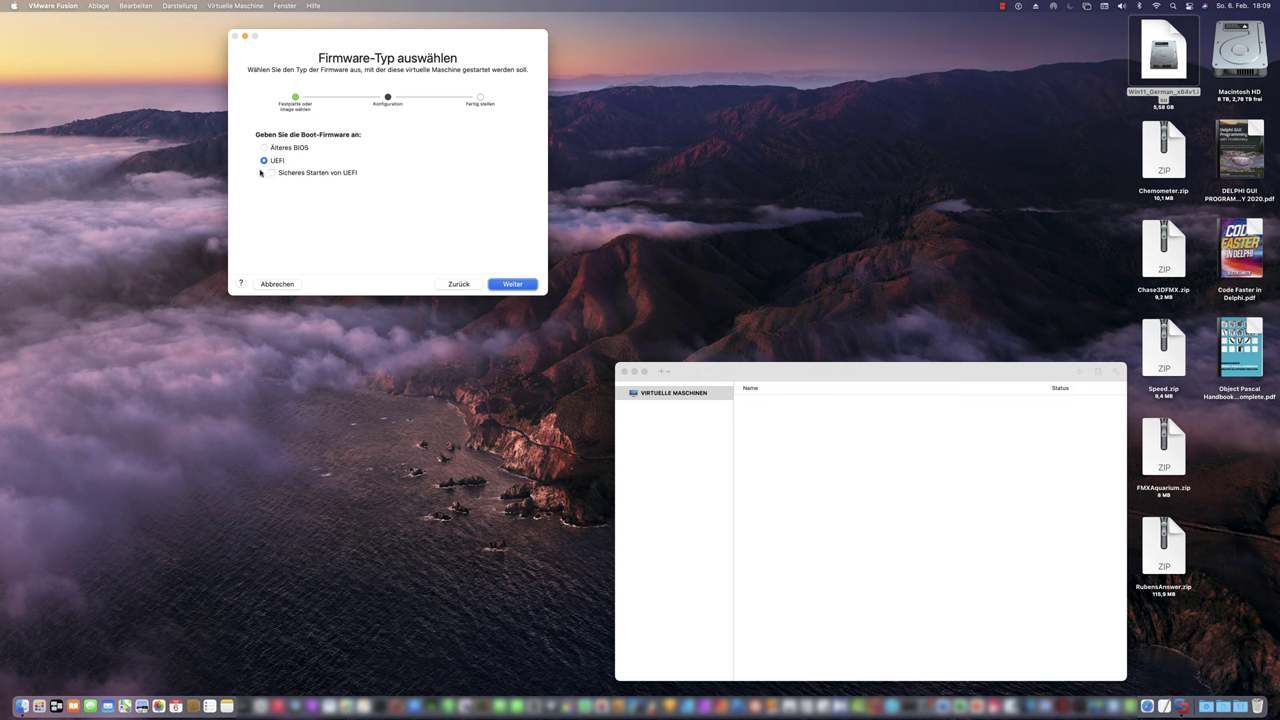
{"action": "left_click", "coordinate": [515, 285]}
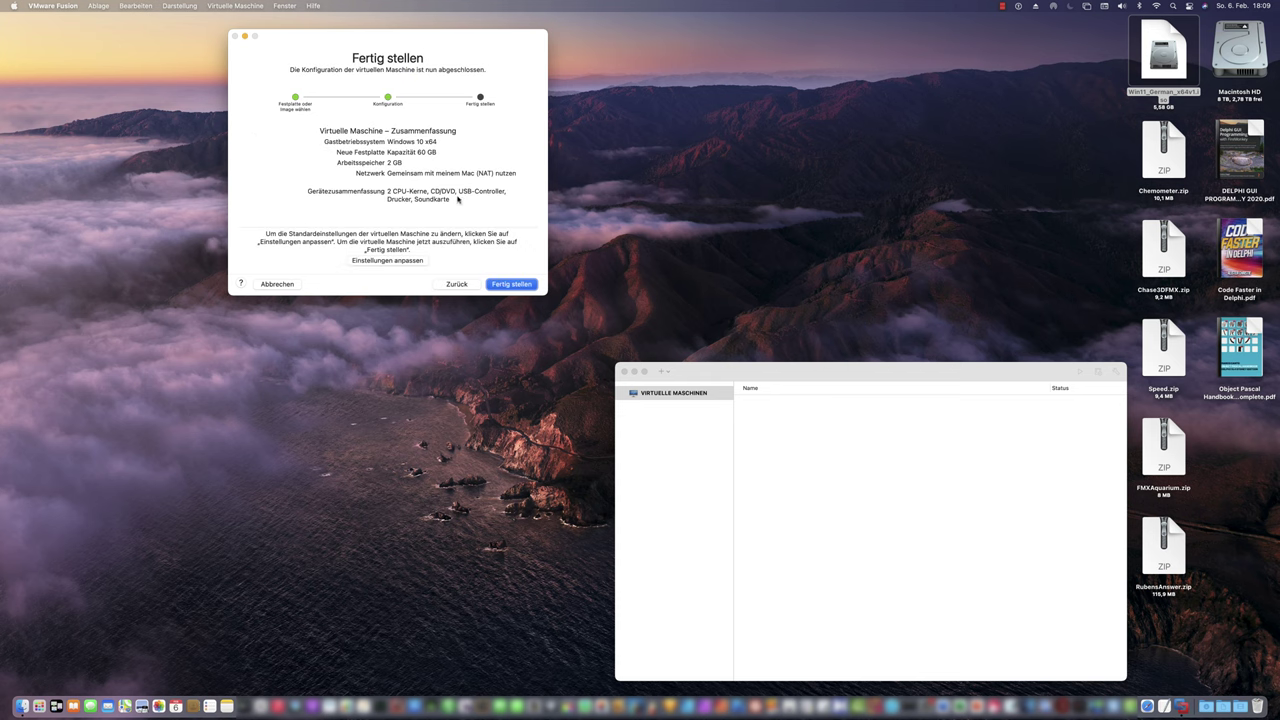
{"action": "left_click", "coordinate": [404, 261]}
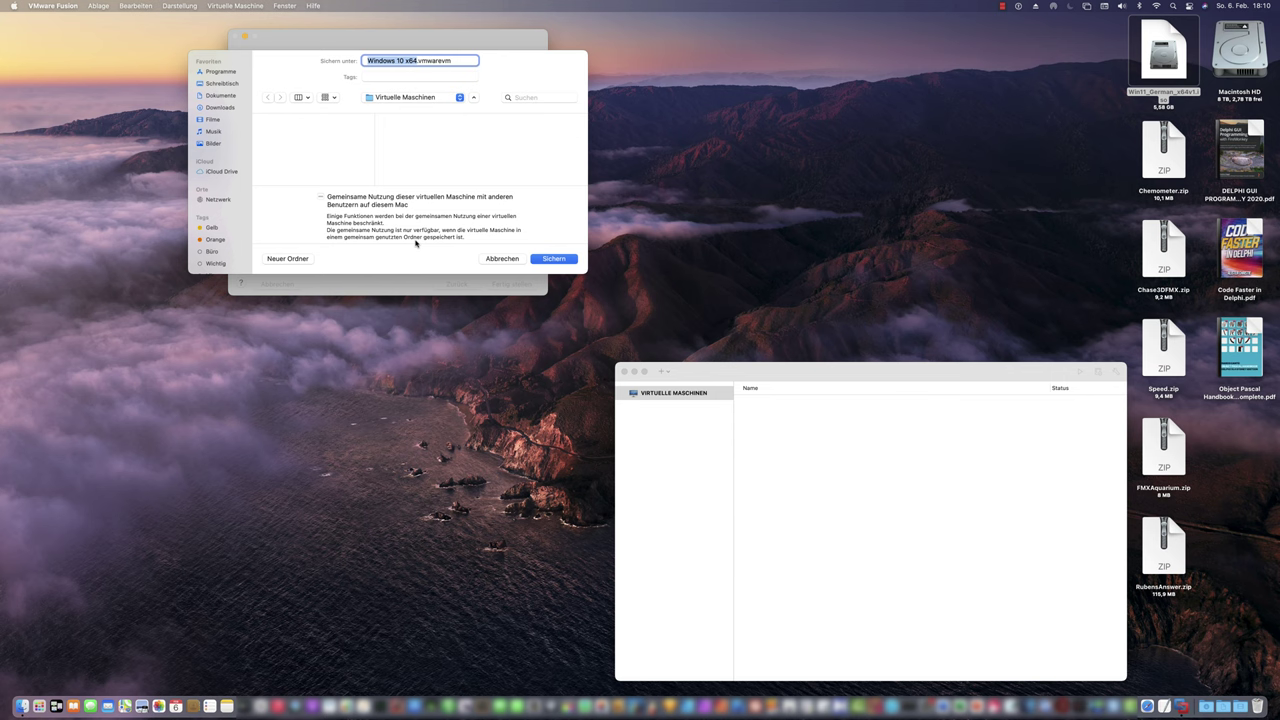
{"action": "key", "text": "Left"}
{"action": "key", "text": "Delete"}
{"action": "key", "text": "Delete"}
{"action": "key", "text": "Delete"}
{"action": "key", "text": "Delete"}
{"action": "key", "text": "Delete"}
{"action": "type", "text": "1"}
{"action": "key", "text": "Delete"}
{"action": "key", "text": "Delete"}
{"action": "type", "text": "1 pro Check"}
Save the Win 11 pro Check x64 VM, add the note 'Windows 11 pro Check', and open General settings
{"action": "left_click", "coordinate": [555, 259]}
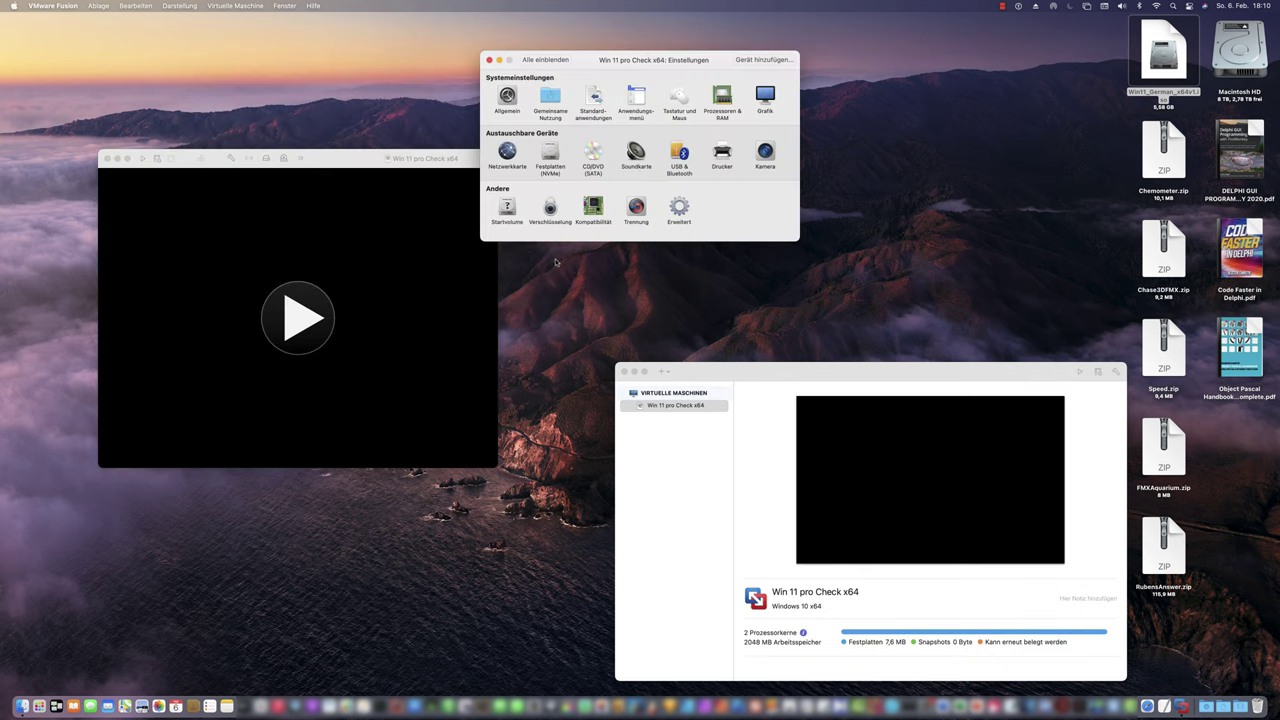
{"action": "left_click", "coordinate": [1003, 601]}
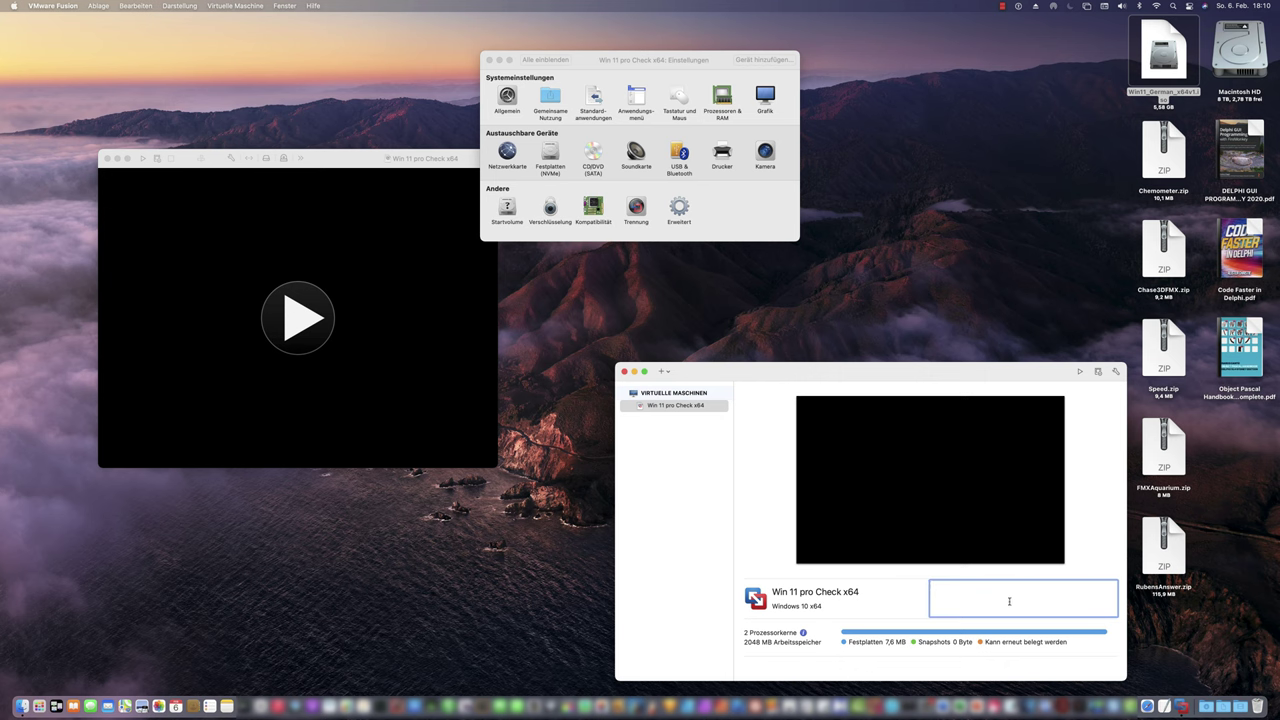
{"action": "type", "text": "Windows 11 pro Check"}
{"action": "left_click", "coordinate": [689, 407]}
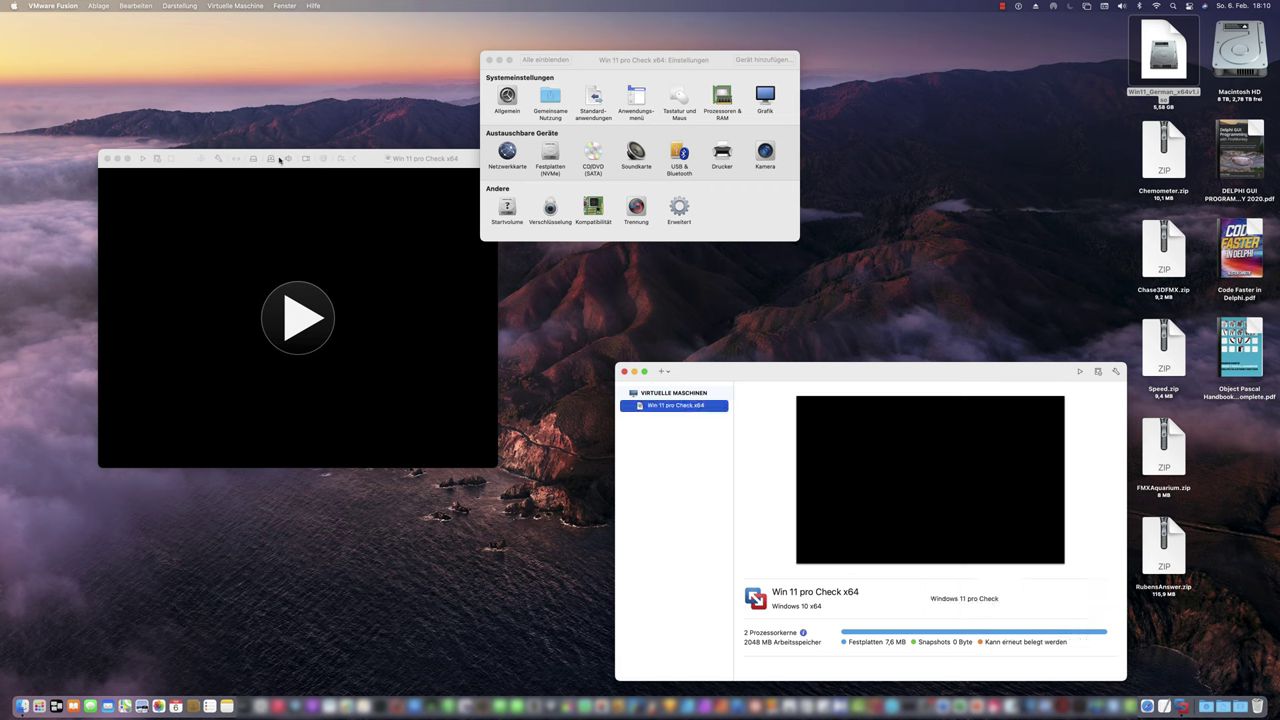
{"action": "left_click_drag", "start_coordinate": [189, 158], "coordinate": [96, 31]}
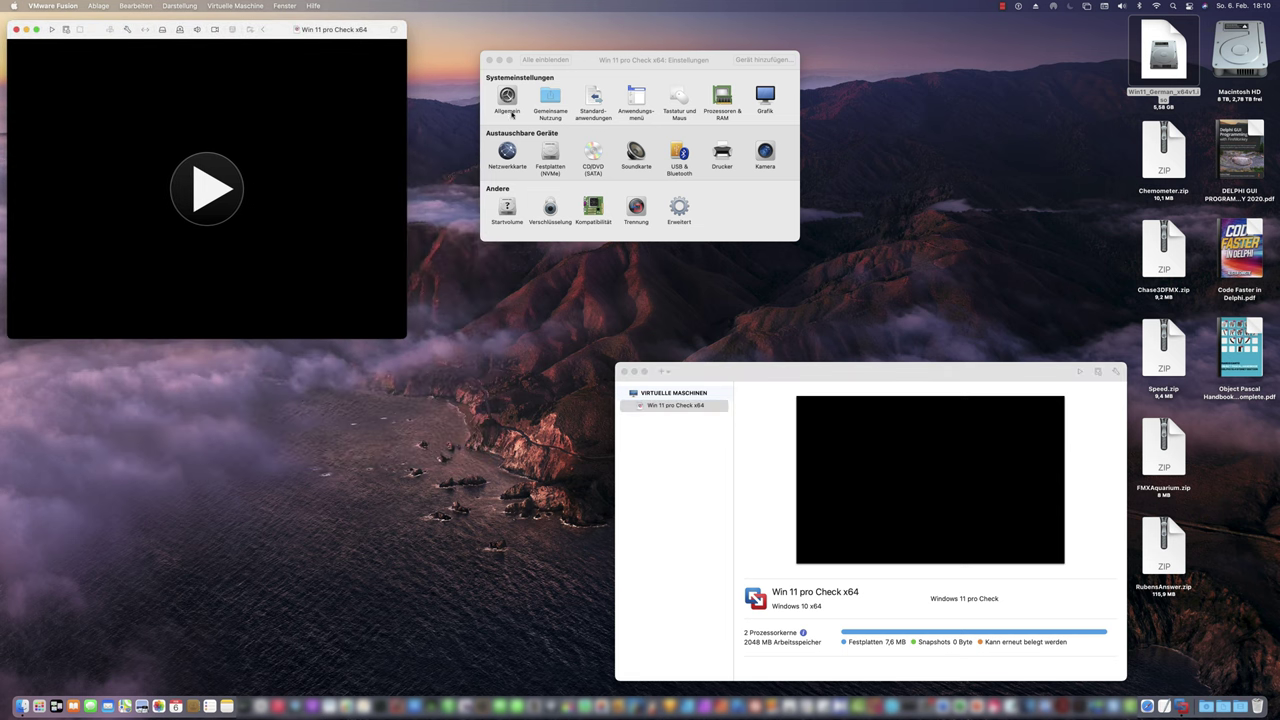
{"action": "left_click", "coordinate": [510, 113]}
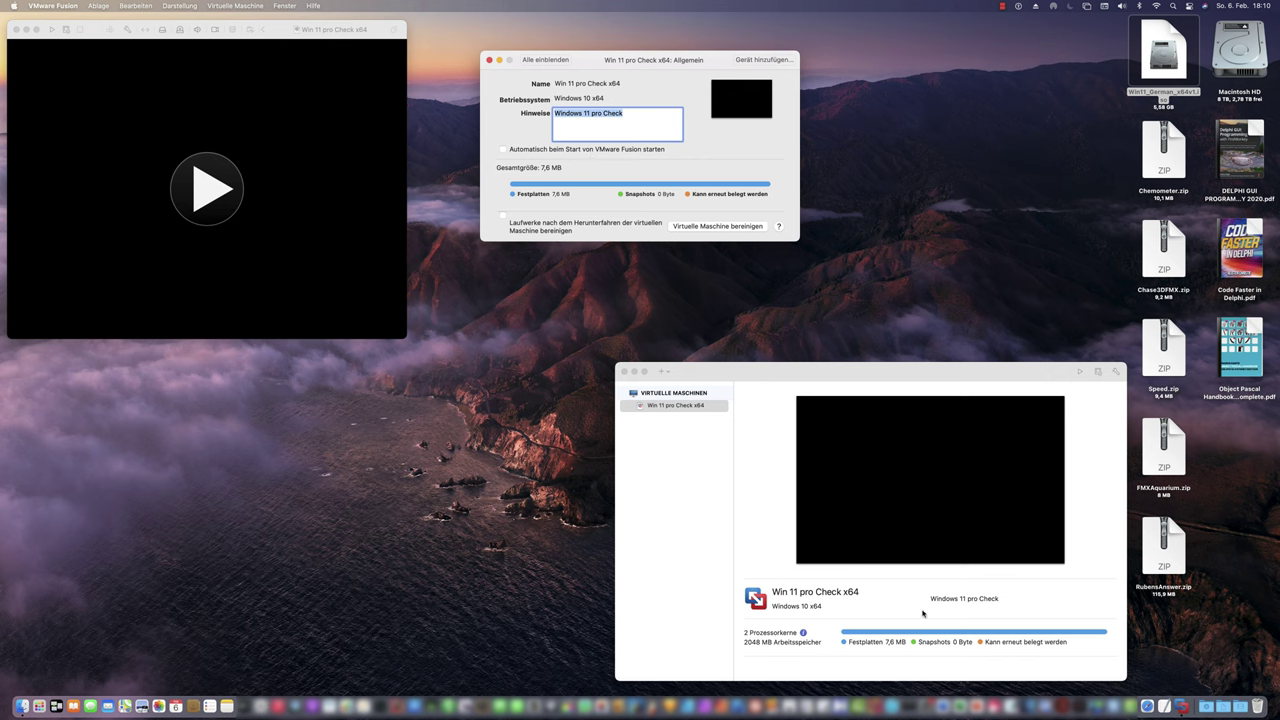
In Processors & Memory, choose 4 processor cores and 8192 MB of memory, then return to all settings
{"action": "left_click", "coordinate": [550, 61]}
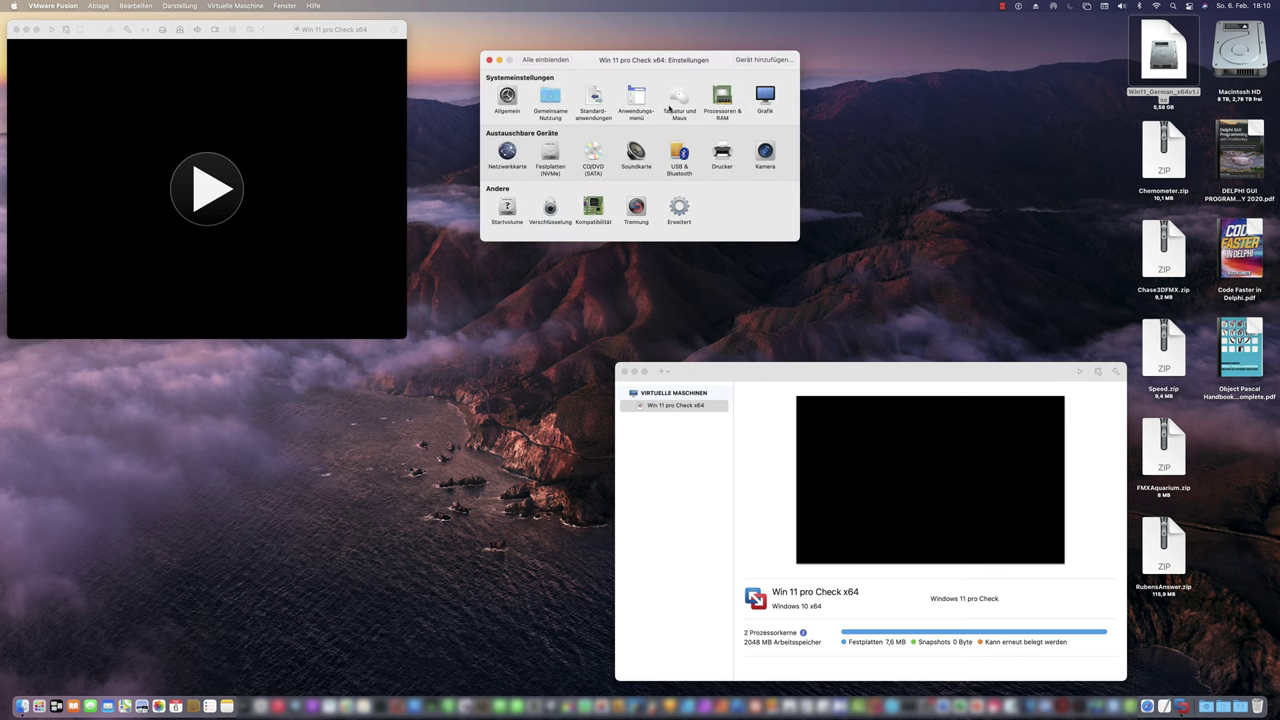
{"action": "left_click", "coordinate": [718, 102]}
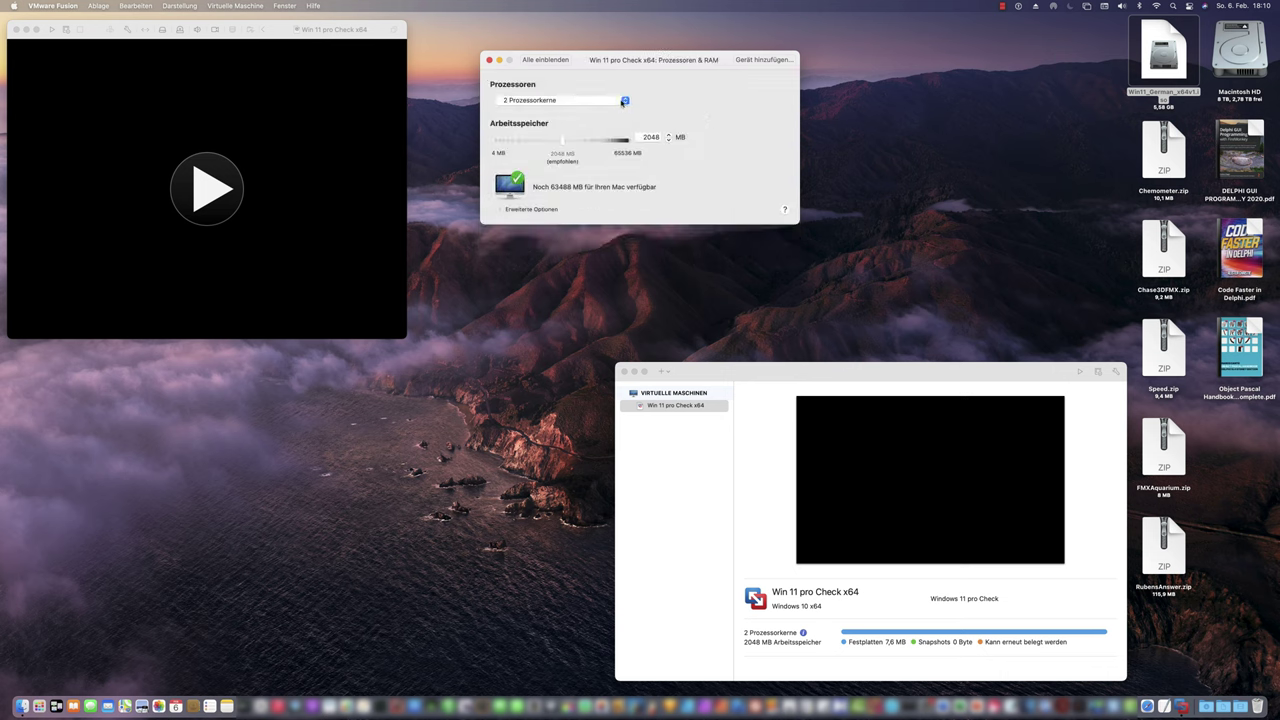
{"action": "left_click", "coordinate": [624, 101]}
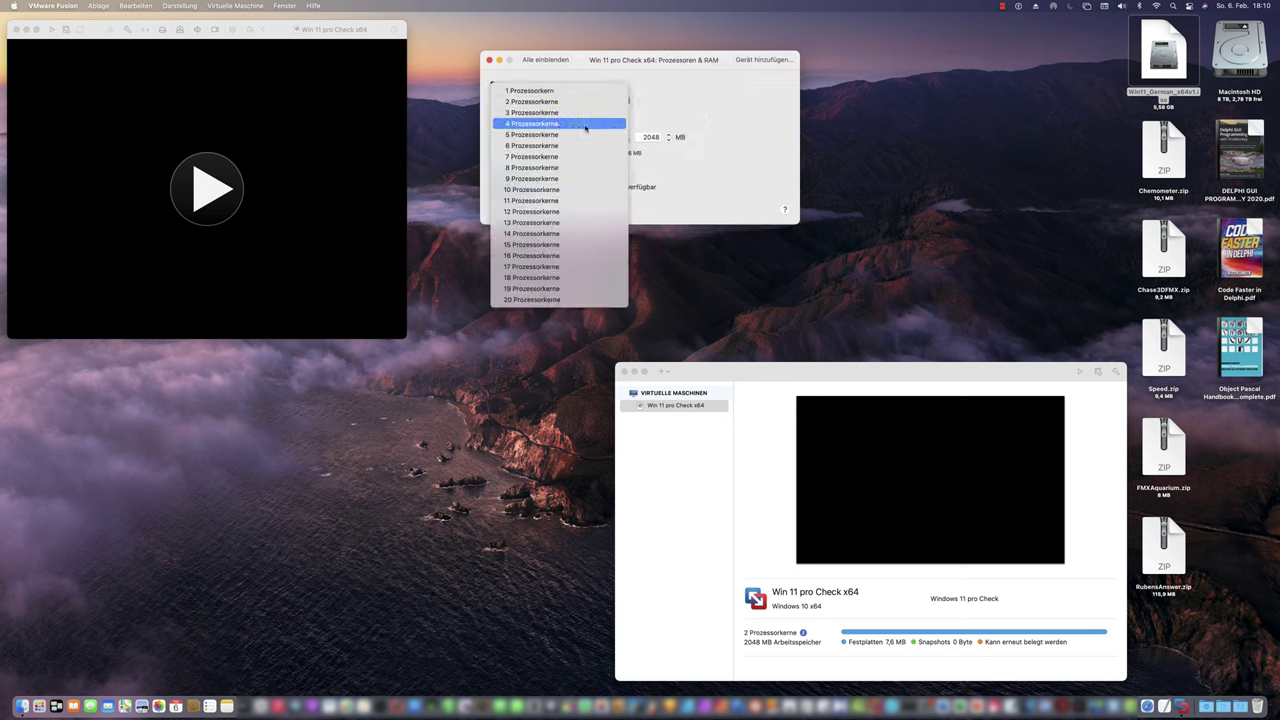
{"action": "left_click", "coordinate": [590, 126]}
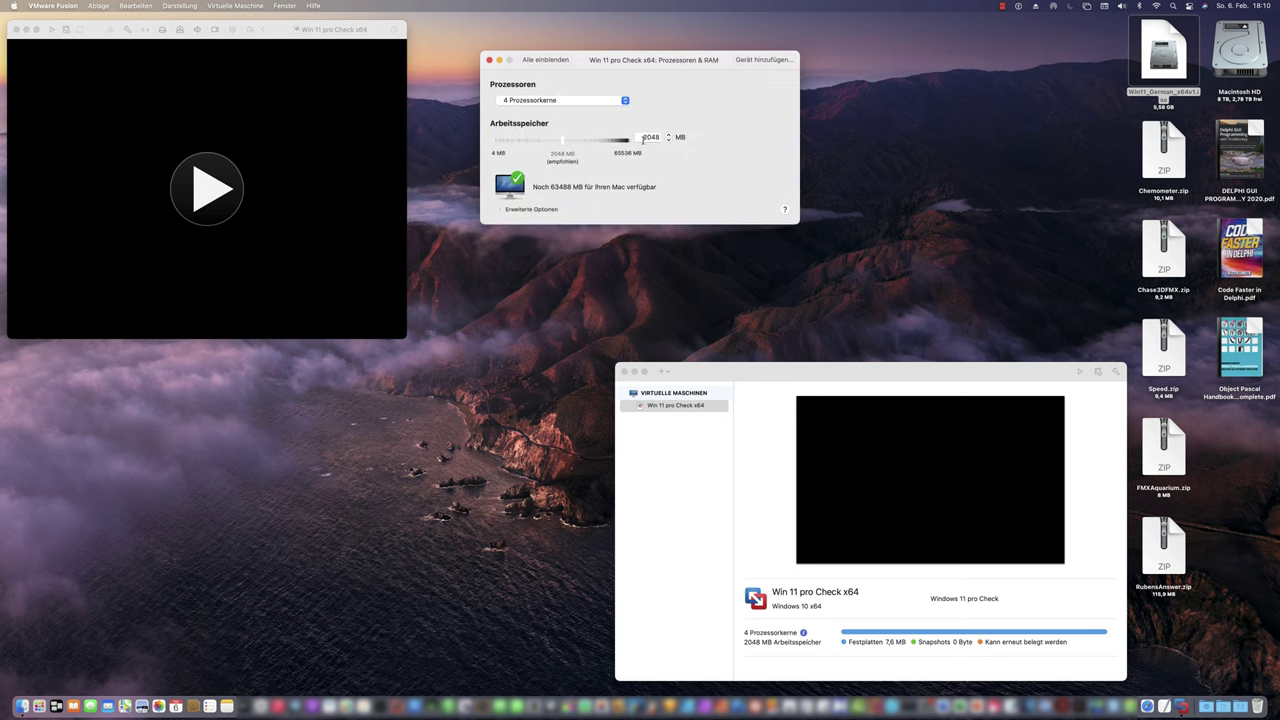
{"action": "double_click", "coordinate": [645, 138]}
{"action": "type", "text": "8192"}
{"action": "key", "text": "Return"}
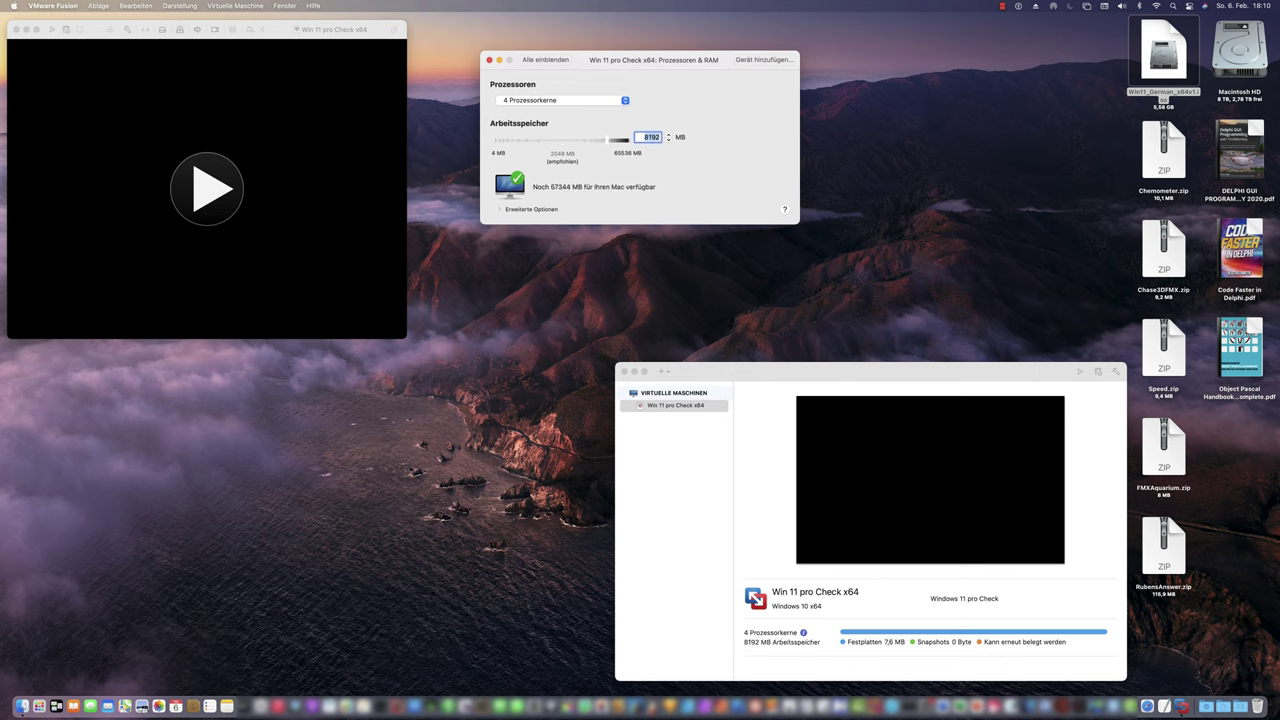
{"action": "left_click", "coordinate": [501, 210]}
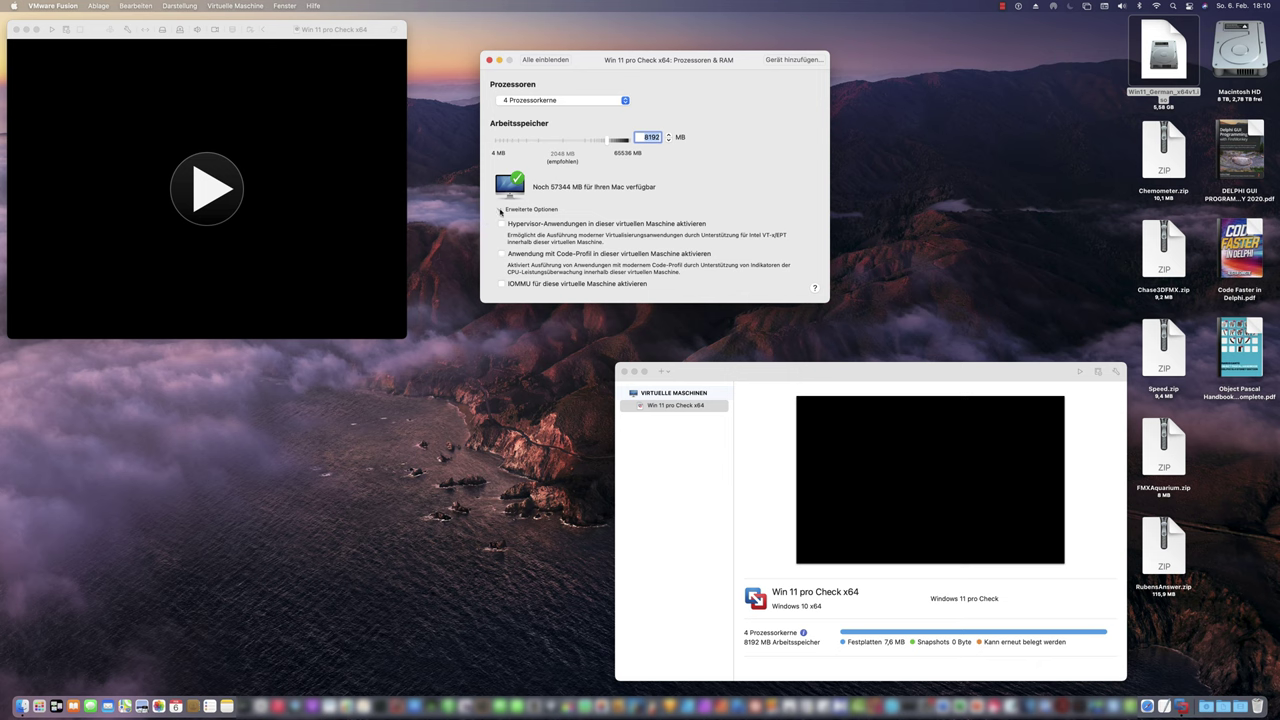
{"action": "left_click", "coordinate": [499, 210]}
{"action": "left_click", "coordinate": [545, 61]}
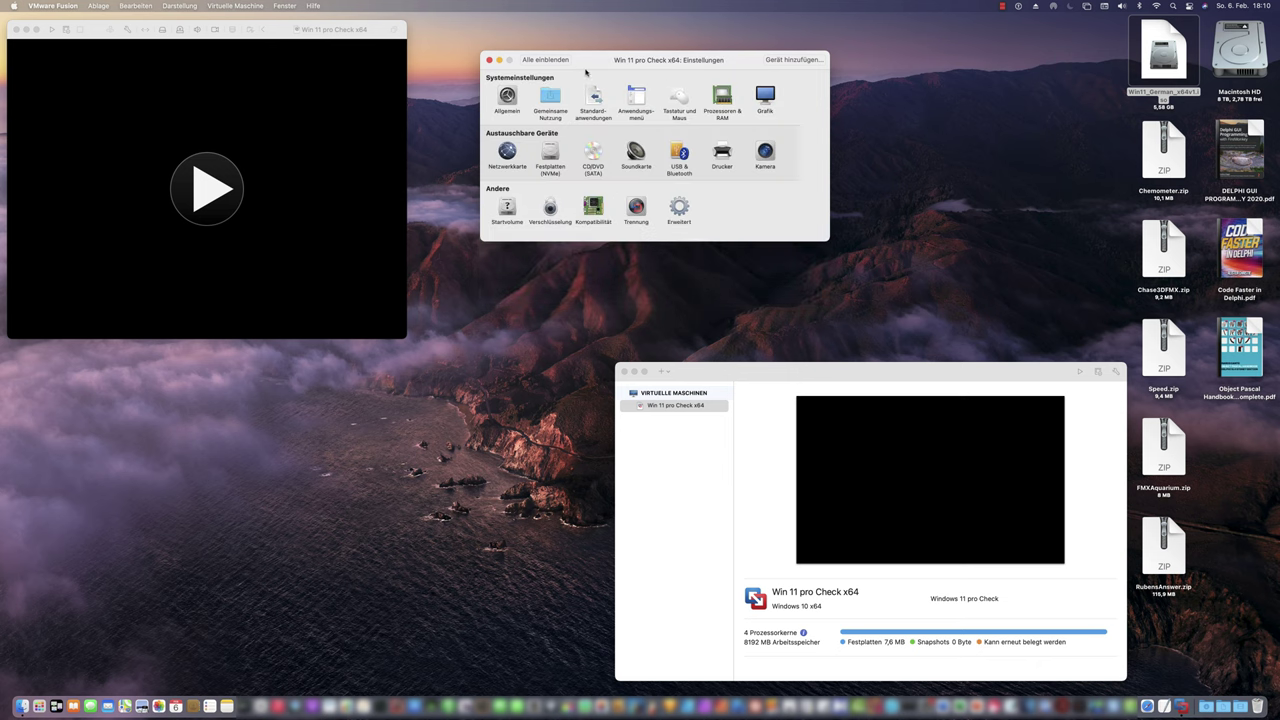
Change the NVMe hard disk size from 60 GB to 100 GB and apply it
{"action": "left_click", "coordinate": [550, 156]}
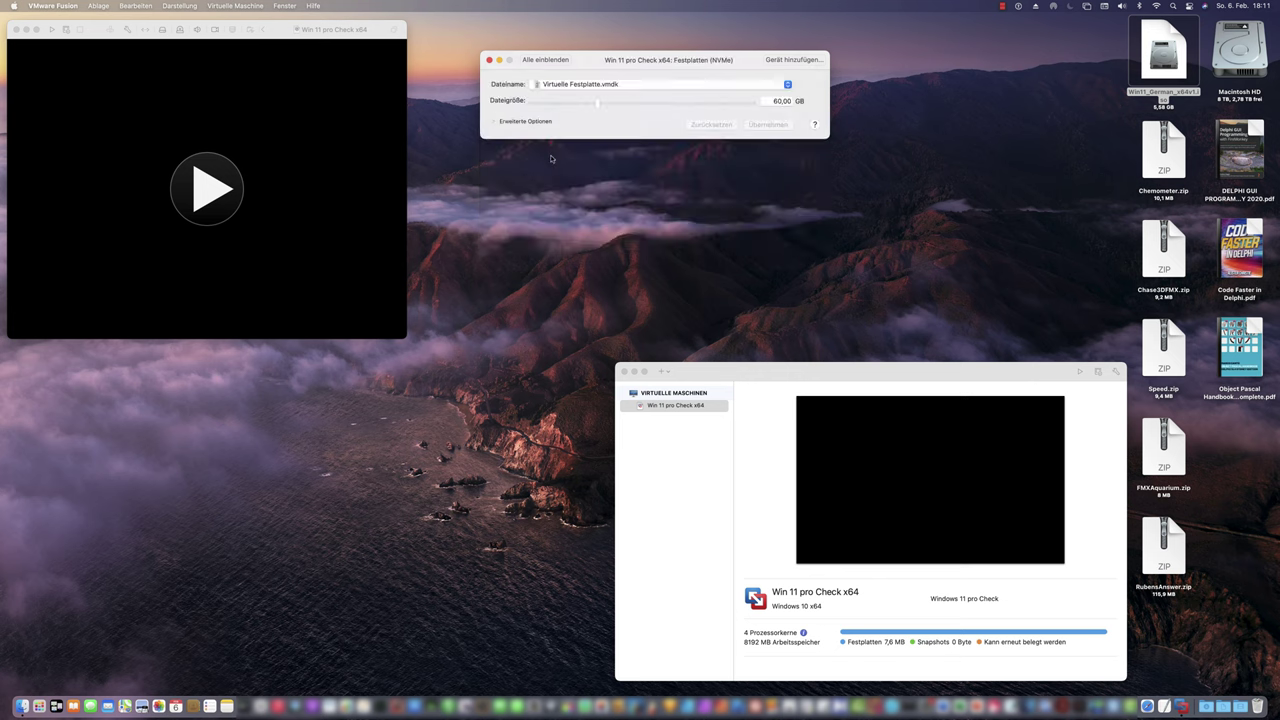
{"action": "left_click", "coordinate": [770, 101]}
{"action": "key", "text": "BackSpace"}
{"action": "type", "text": "10"}
{"action": "left_click", "coordinate": [767, 124]}
{"action": "left_click", "coordinate": [552, 61]}
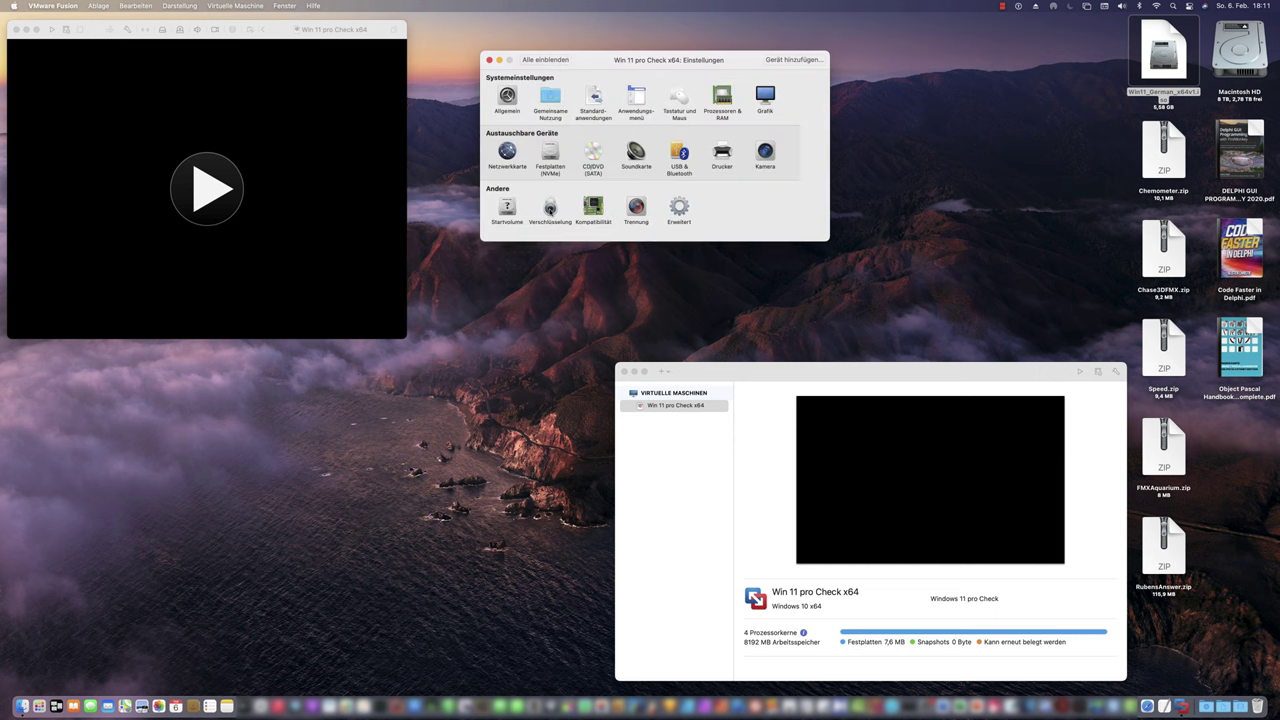
Enable encryption and start a TextEdit note placed beside the password prompt
{"action": "left_click", "coordinate": [550, 207]}
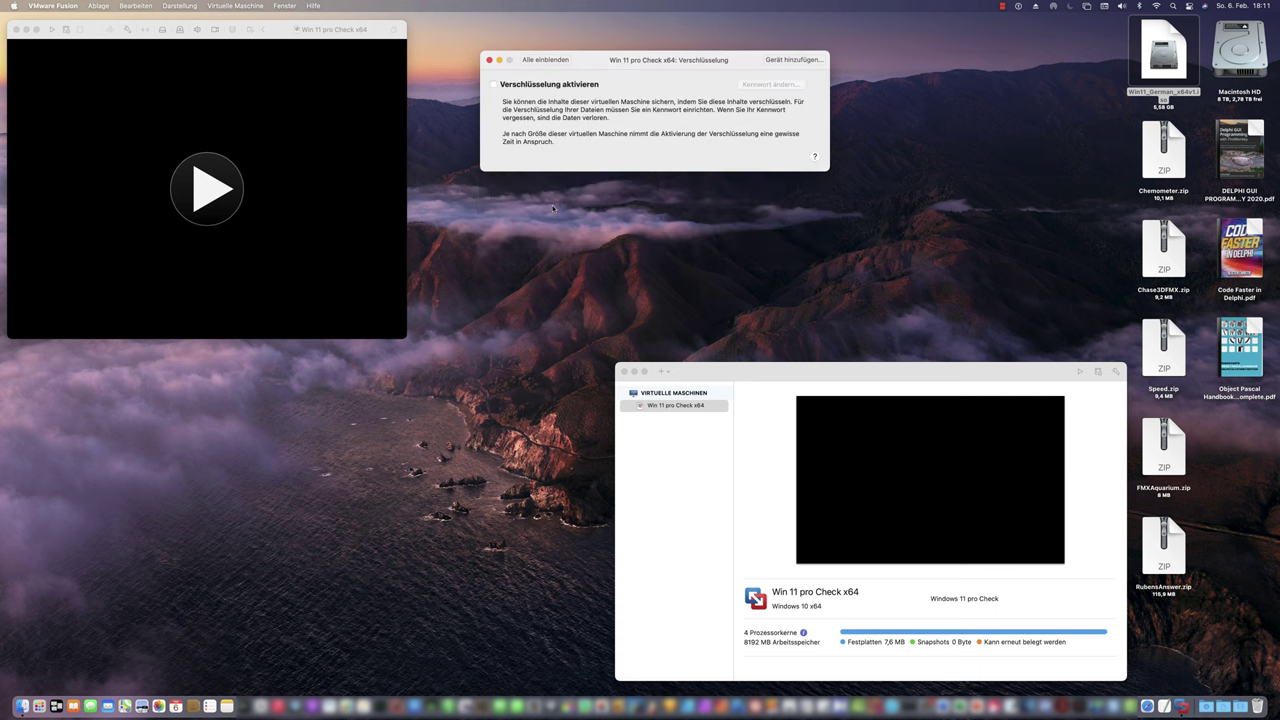
{"action": "left_click", "coordinate": [494, 84]}
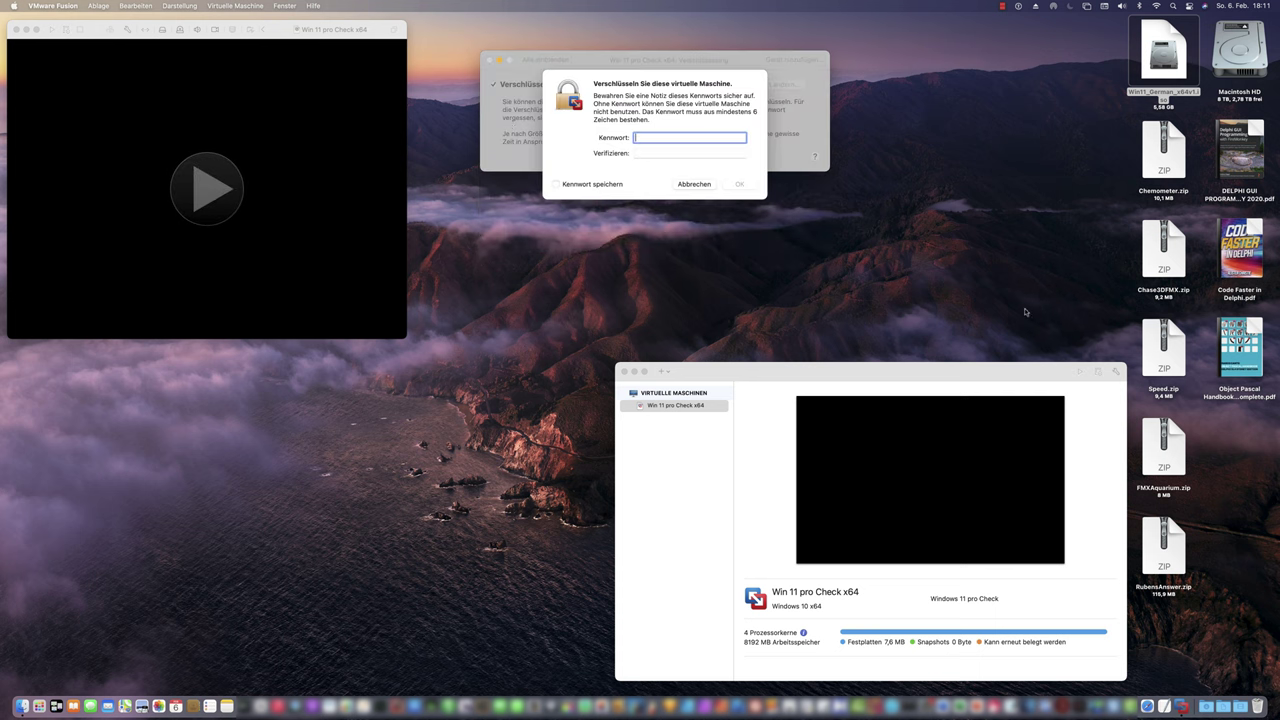
{"action": "left_click", "coordinate": [1164, 706]}
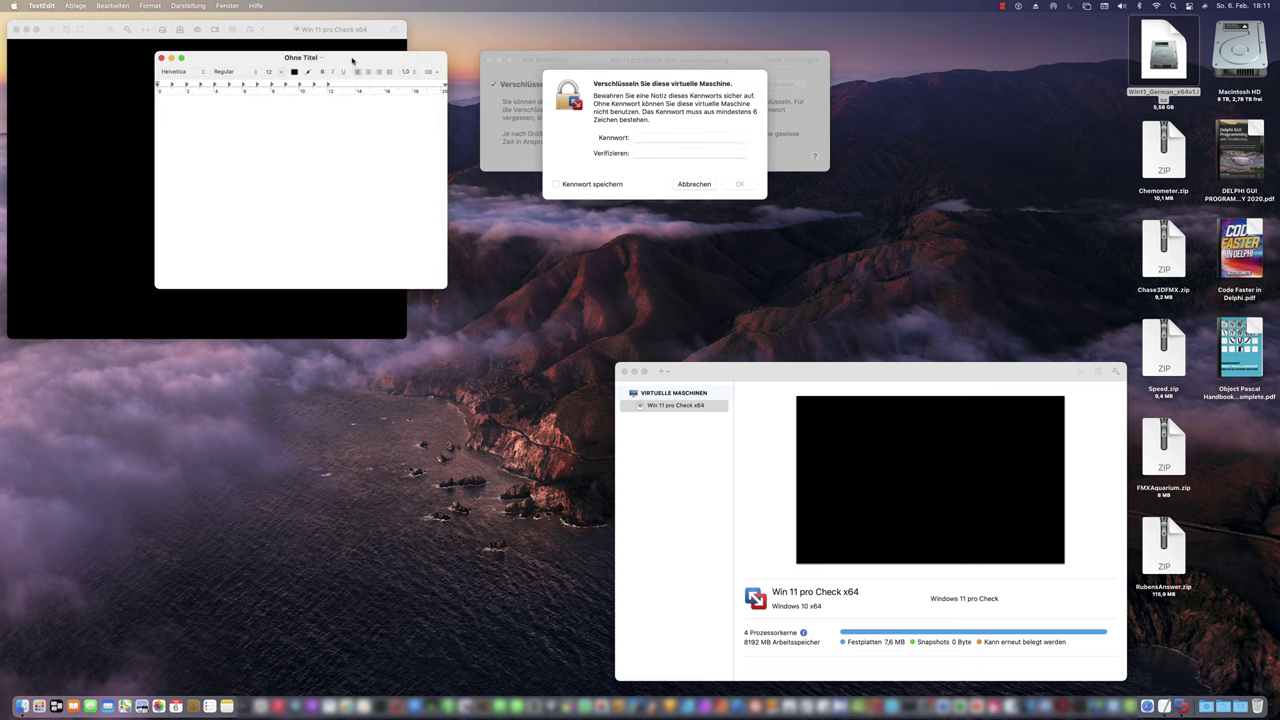
{"action": "left_click_drag", "start_coordinate": [352, 61], "coordinate": [1003, 179]}
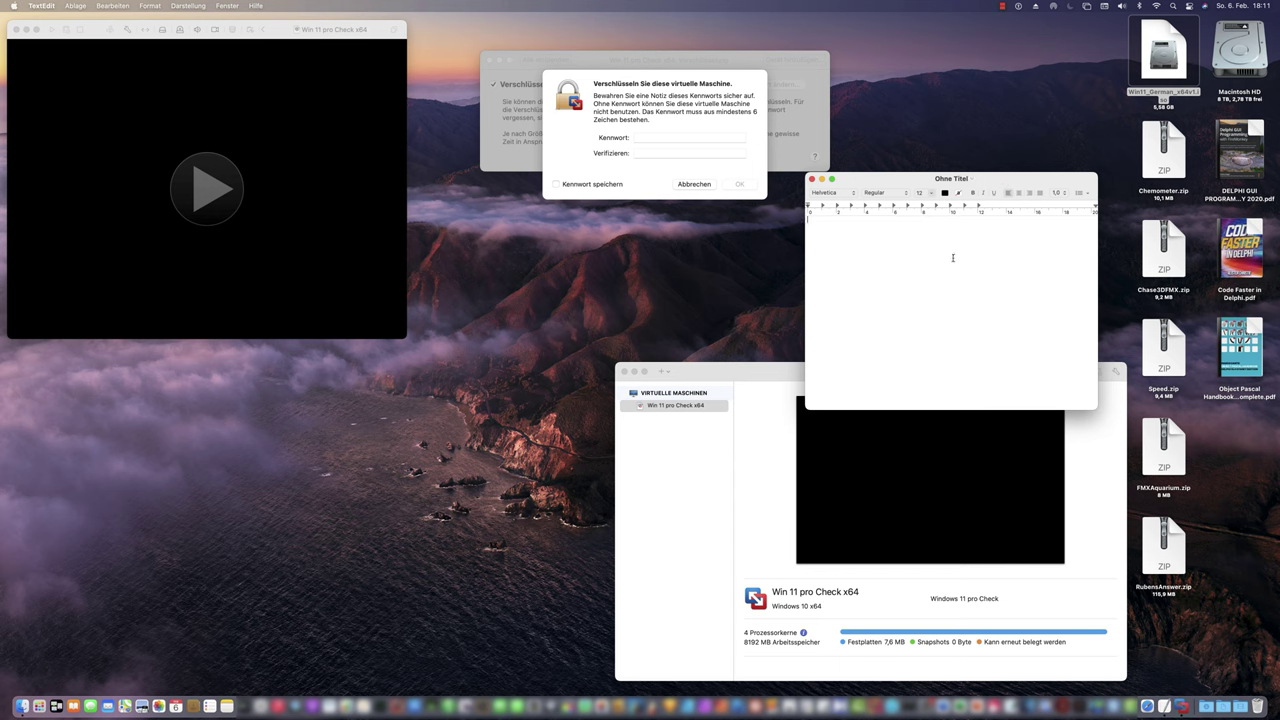
{"action": "type", "text": "Ka"}
Enter and verify the encryption password, then acknowledge that encryption was added
{"action": "left_click", "coordinate": [668, 138]}
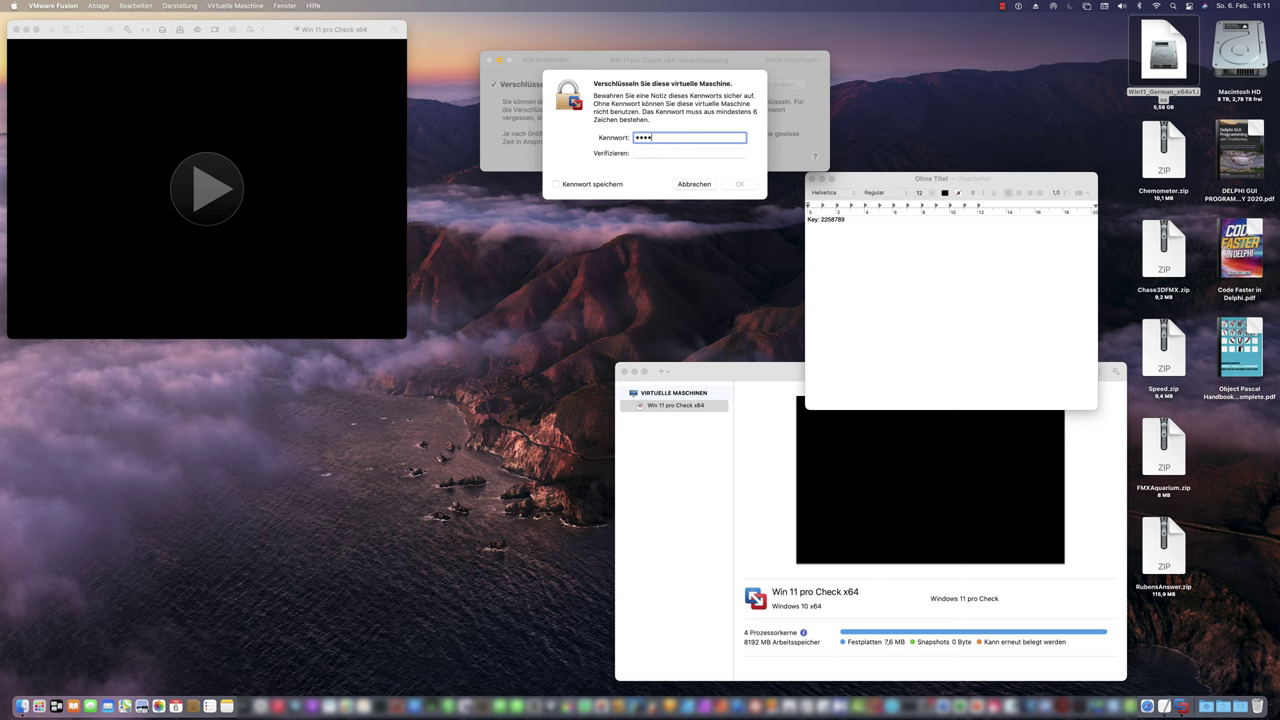
{"action": "left_click", "coordinate": [689, 153]}
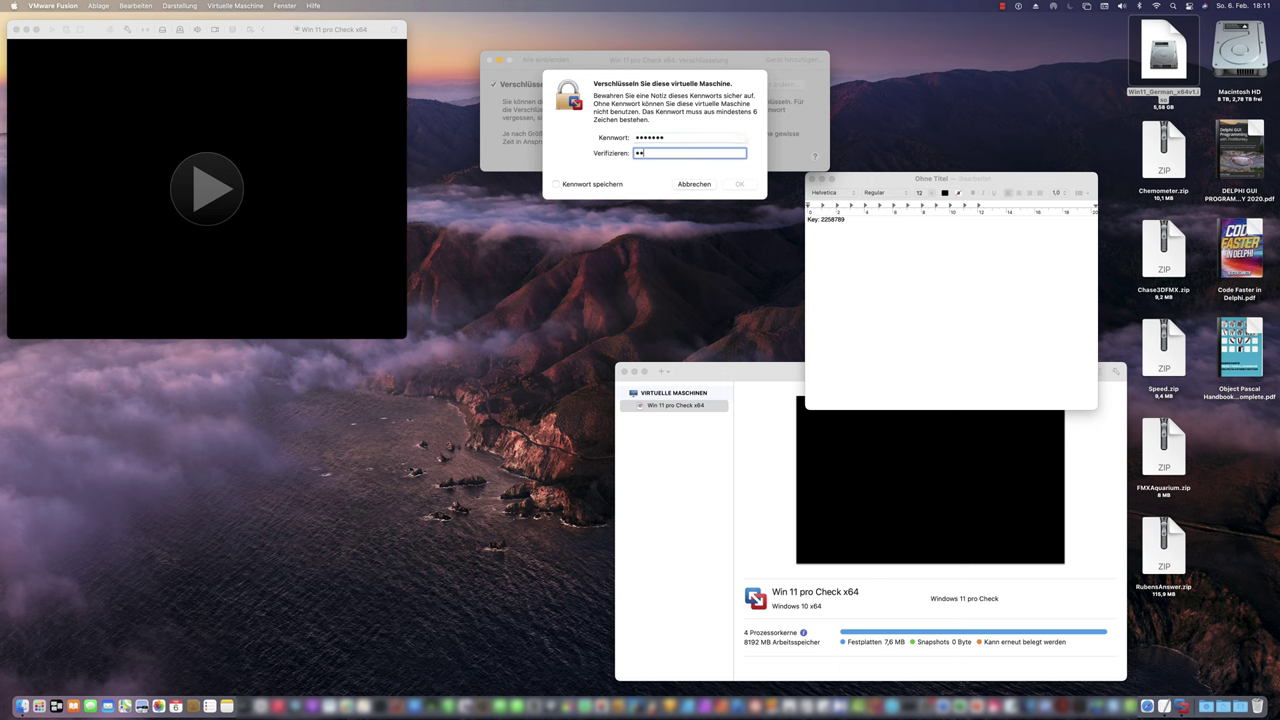
{"action": "left_click", "coordinate": [740, 187]}
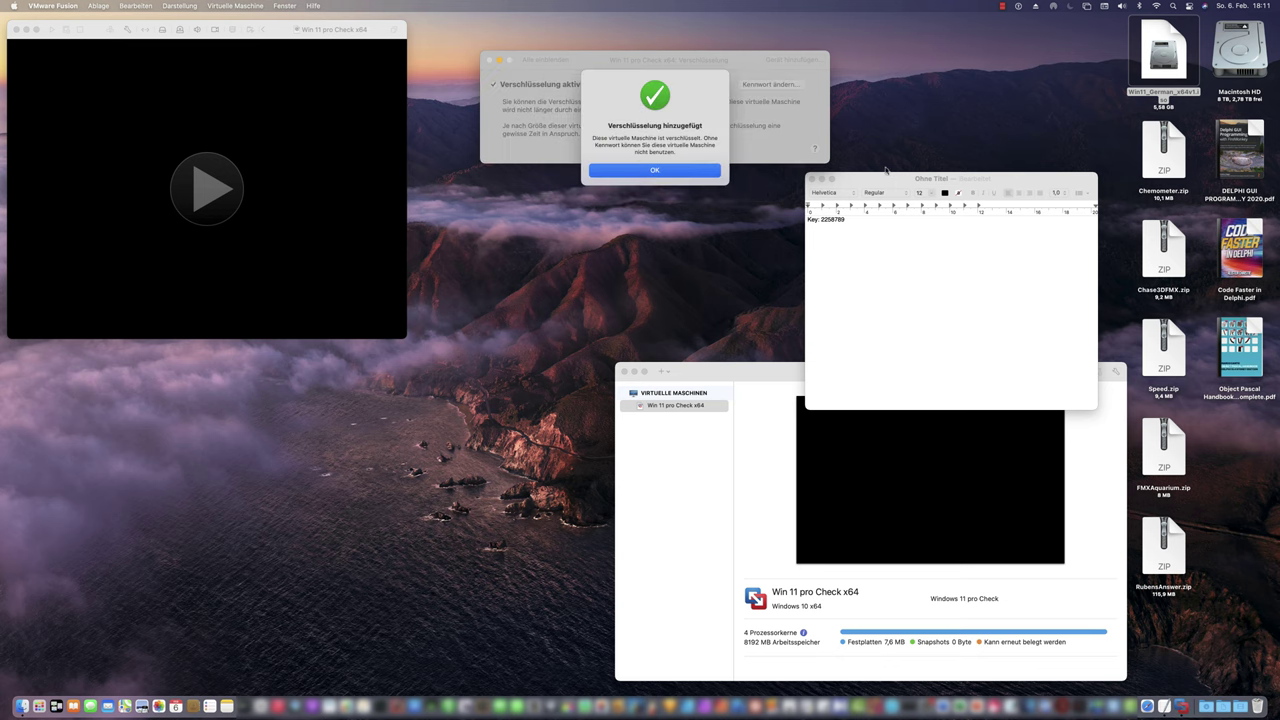
{"action": "left_click_drag", "start_coordinate": [884, 178], "coordinate": [146, 583]}
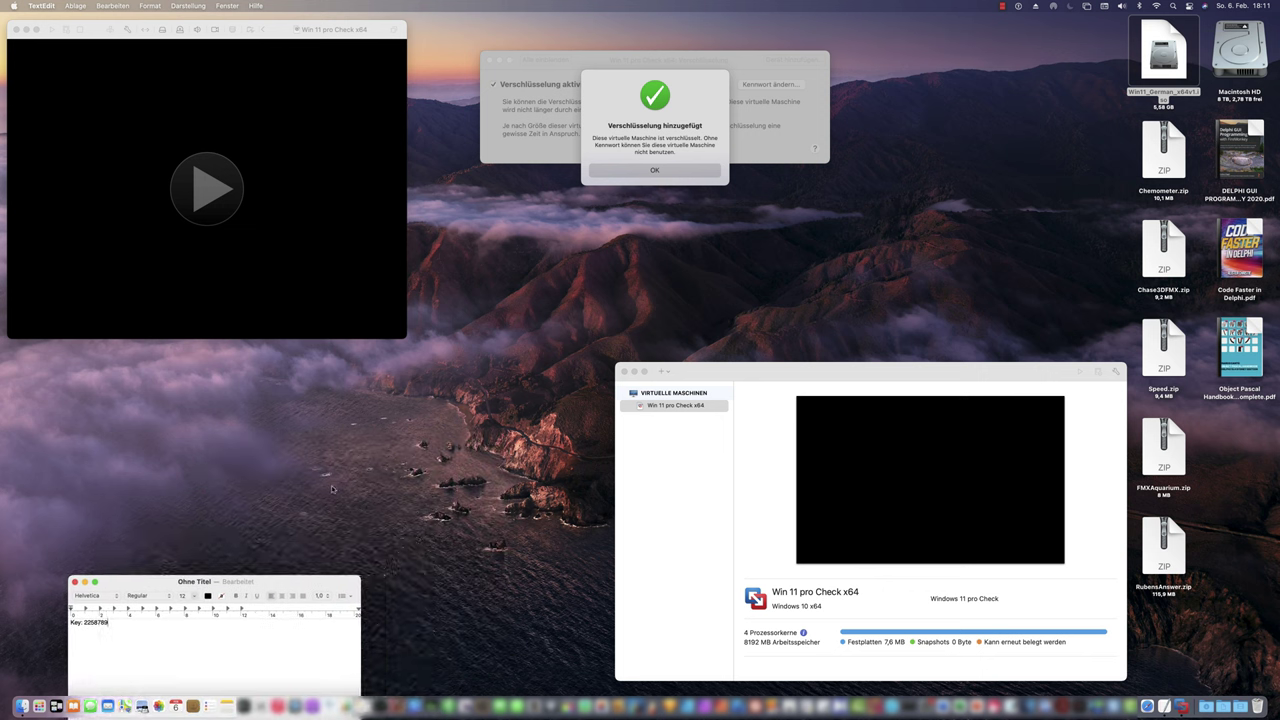
{"action": "left_click", "coordinate": [690, 174]}
Add a Trusted Platform Module via the Add Device list and go back to all settings
{"action": "left_click", "coordinate": [546, 60]}
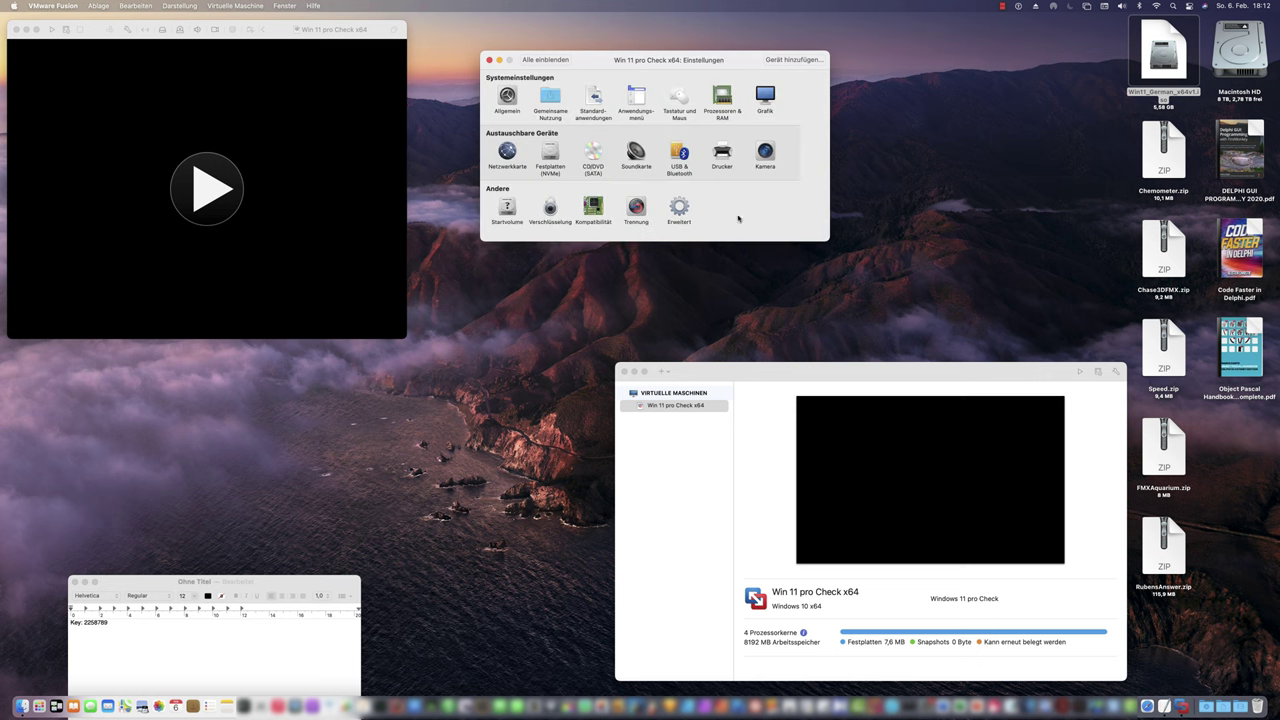
{"action": "left_click", "coordinate": [792, 63]}
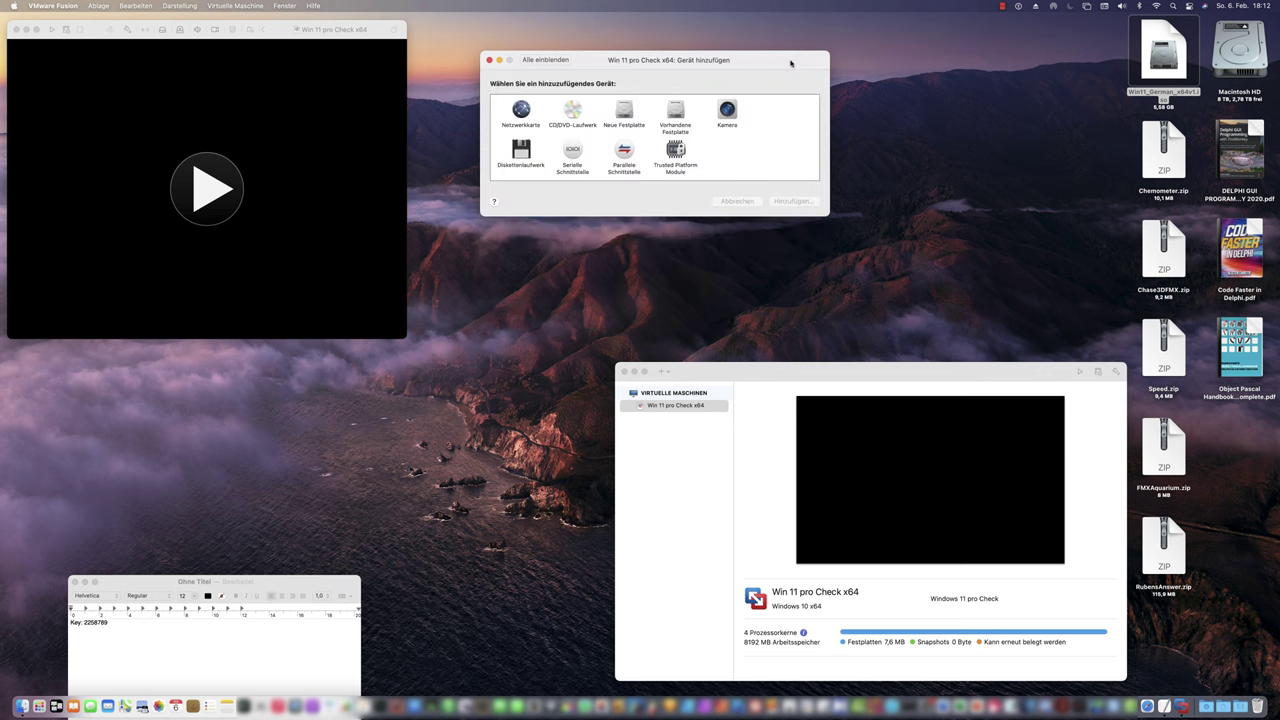
{"action": "left_click", "coordinate": [677, 150]}
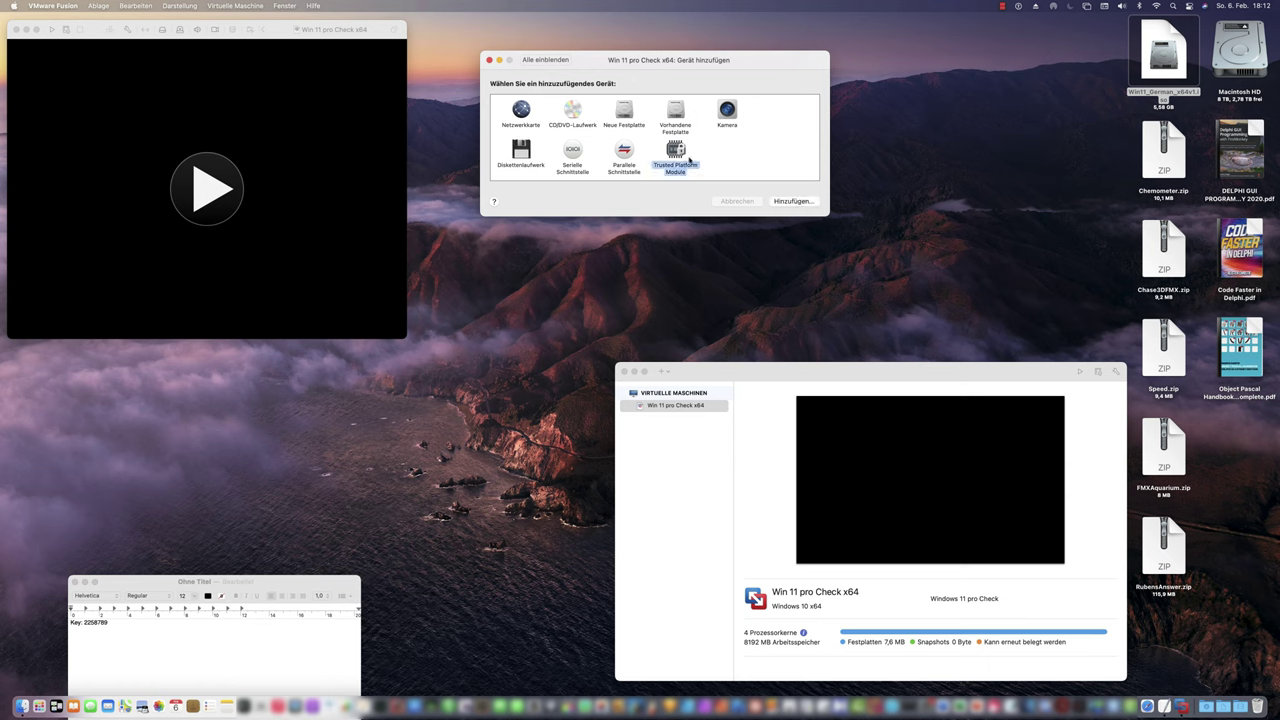
{"action": "left_click", "coordinate": [793, 201]}
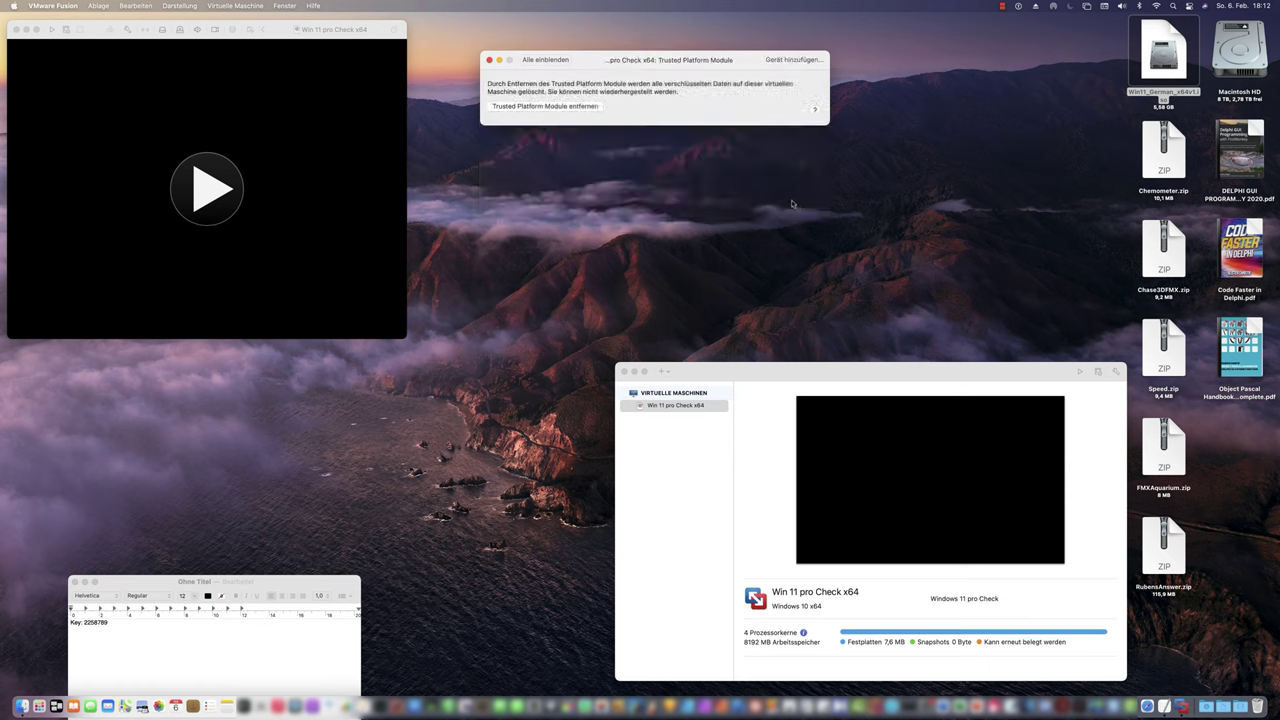
{"action": "left_click", "coordinate": [574, 61]}
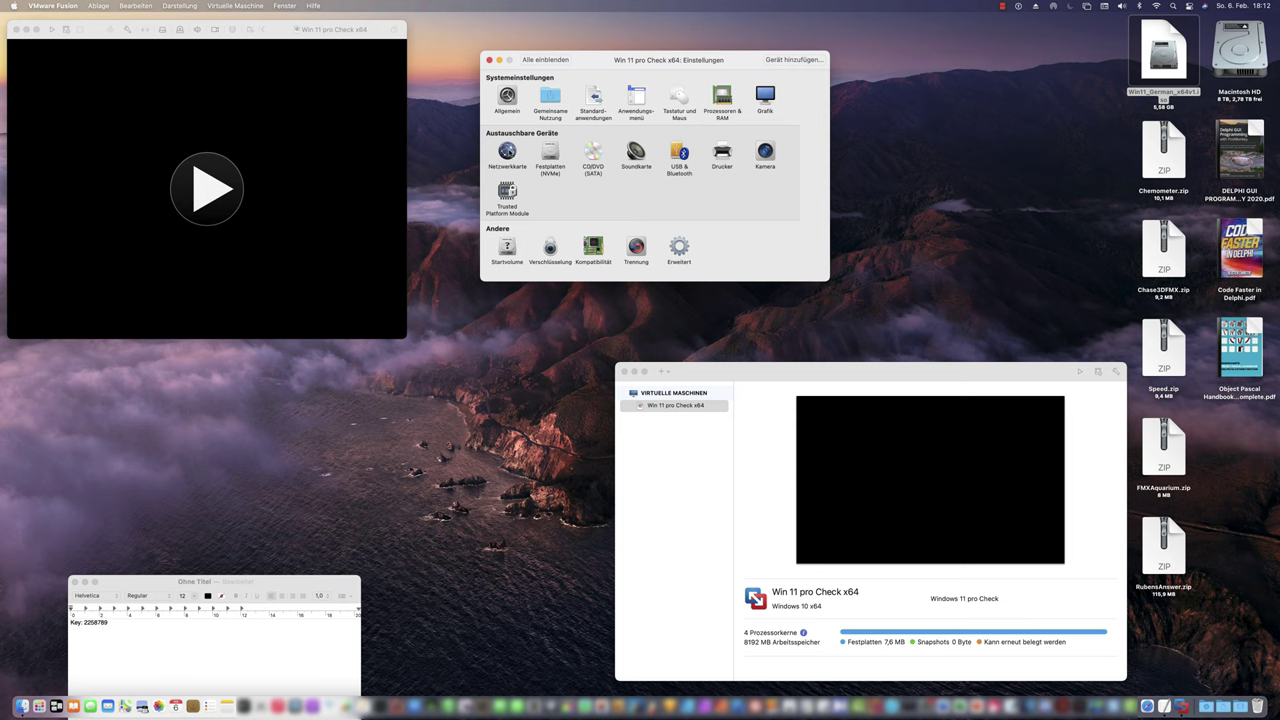
Switch the network adapter to bridged networking with Automatic detection, then move the settings window right
{"action": "left_click", "coordinate": [507, 153]}
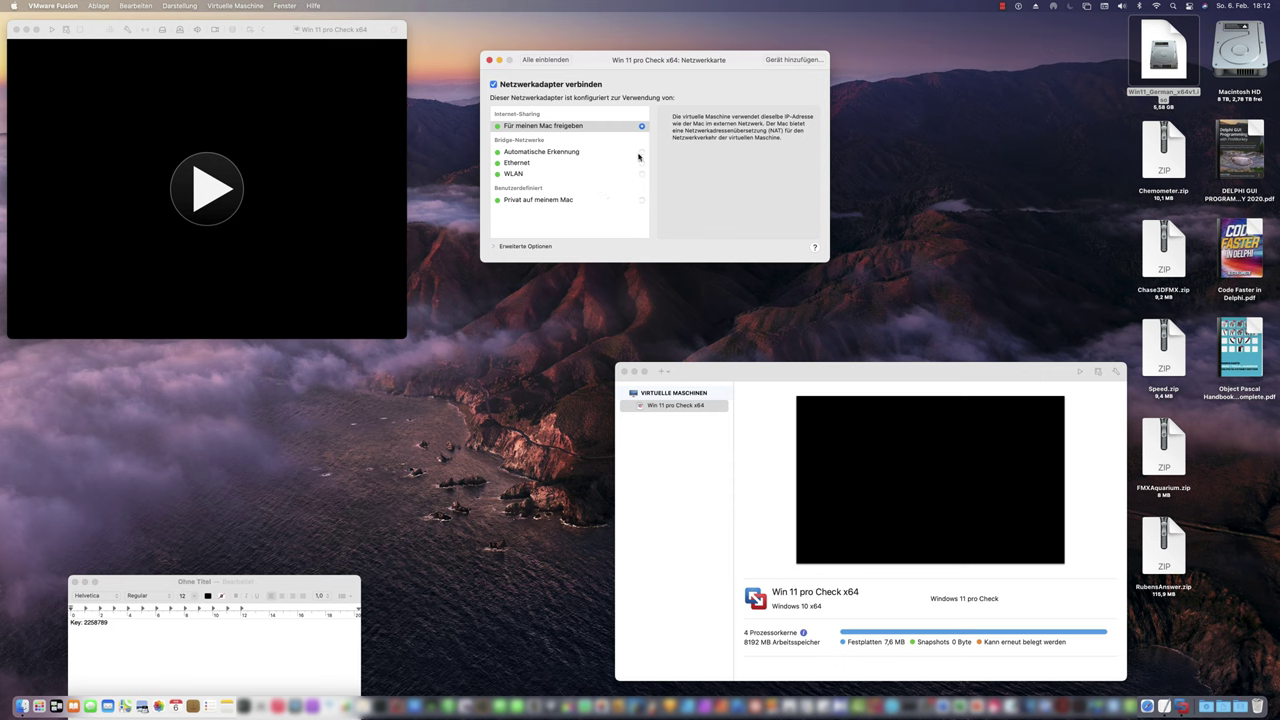
{"action": "left_click", "coordinate": [641, 153]}
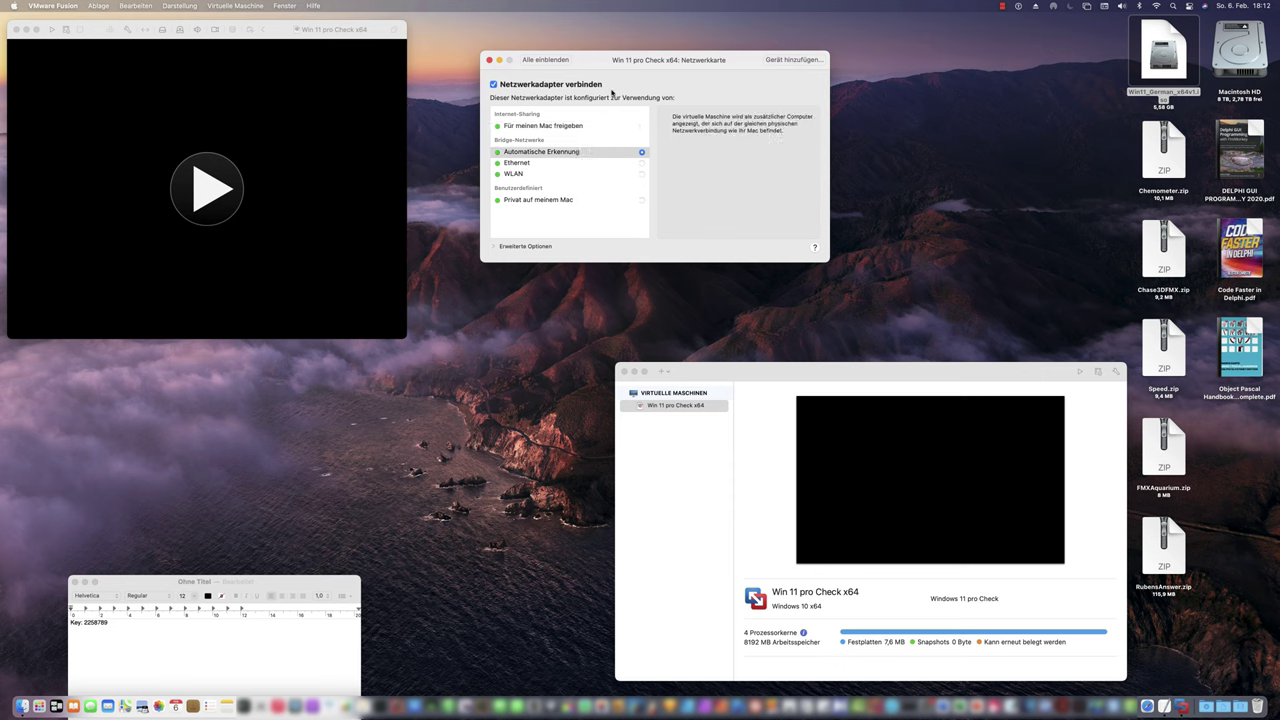
{"action": "left_click", "coordinate": [545, 60]}
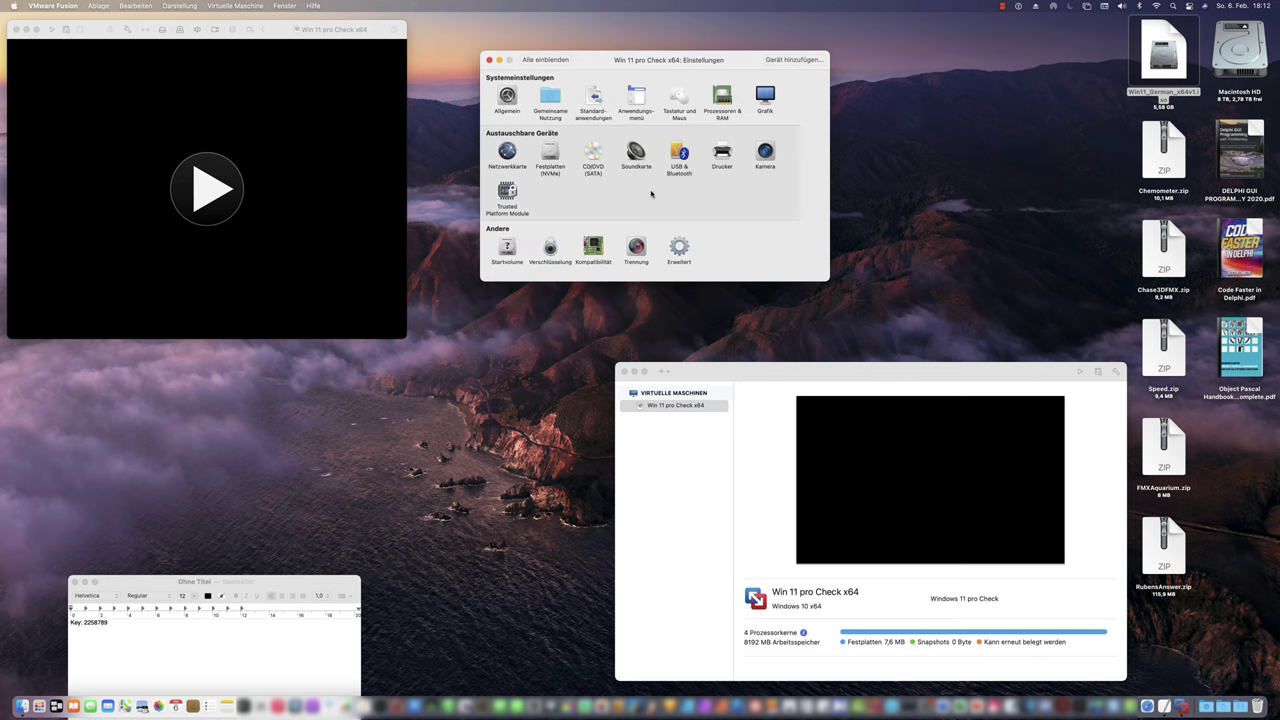
{"action": "left_click_drag", "start_coordinate": [600, 64], "coordinate": [876, 47]}
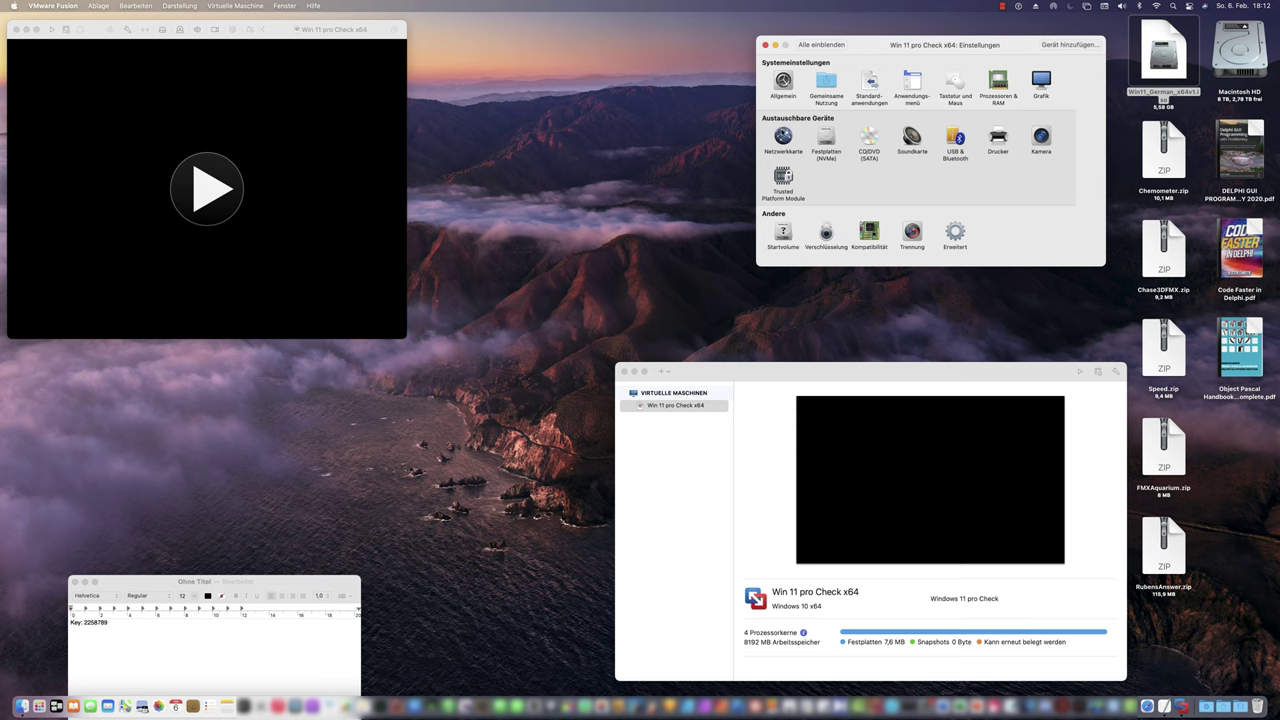
Start the Windows 11 VM, boot it from the installation DVD, and accept German language and keyboard settings
{"action": "left_click", "coordinate": [195, 192]}
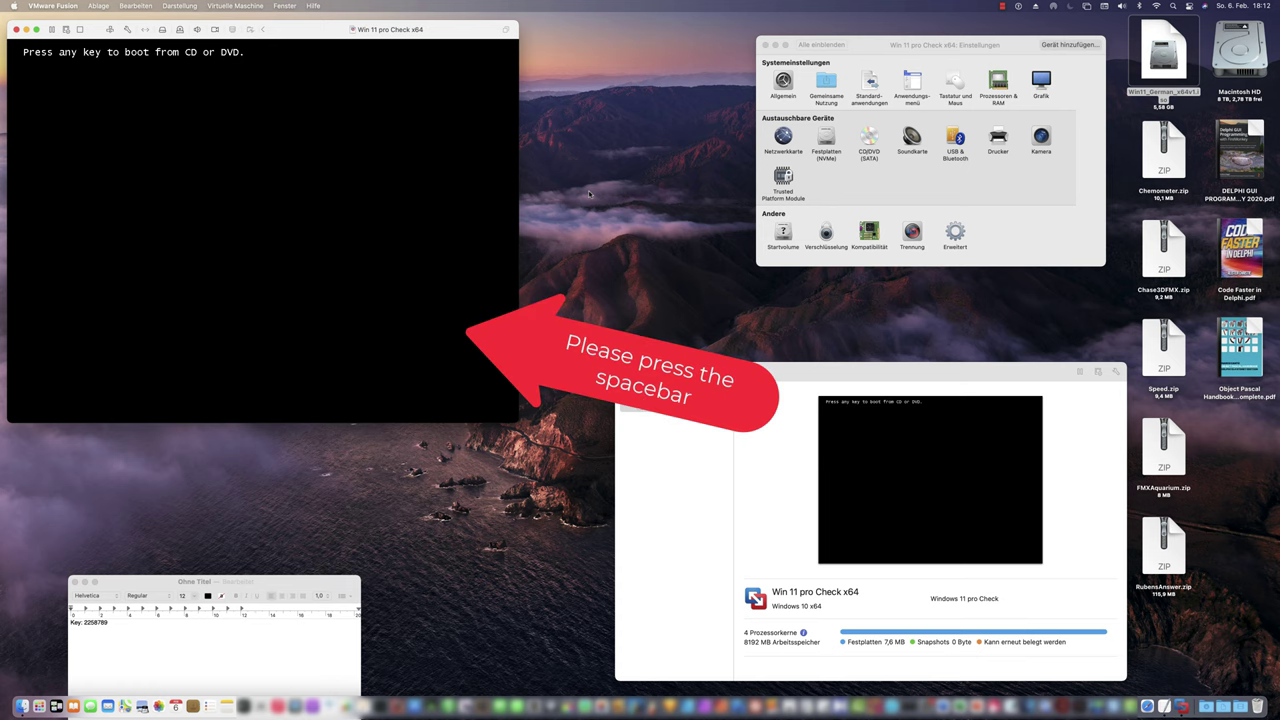
{"action": "left_click", "coordinate": [365, 191]}
{"action": "key", "text": "space"}
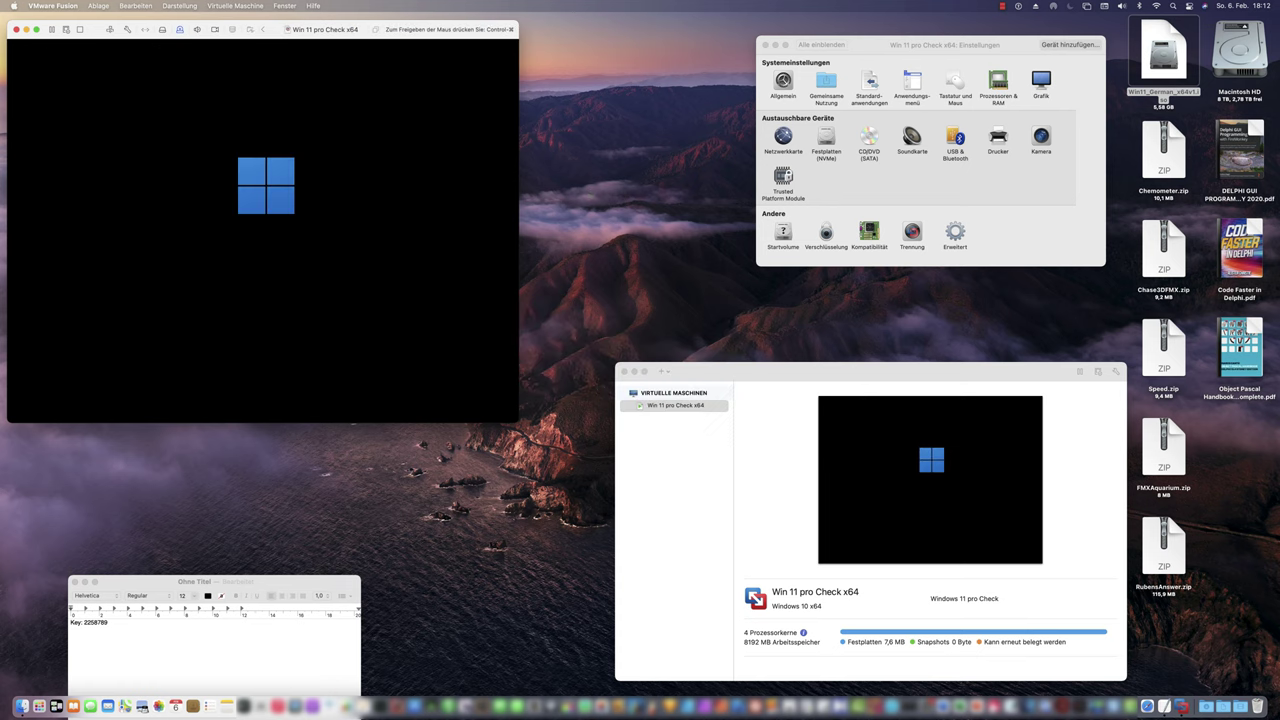
{"action": "key", "text": "ctrl+super"}
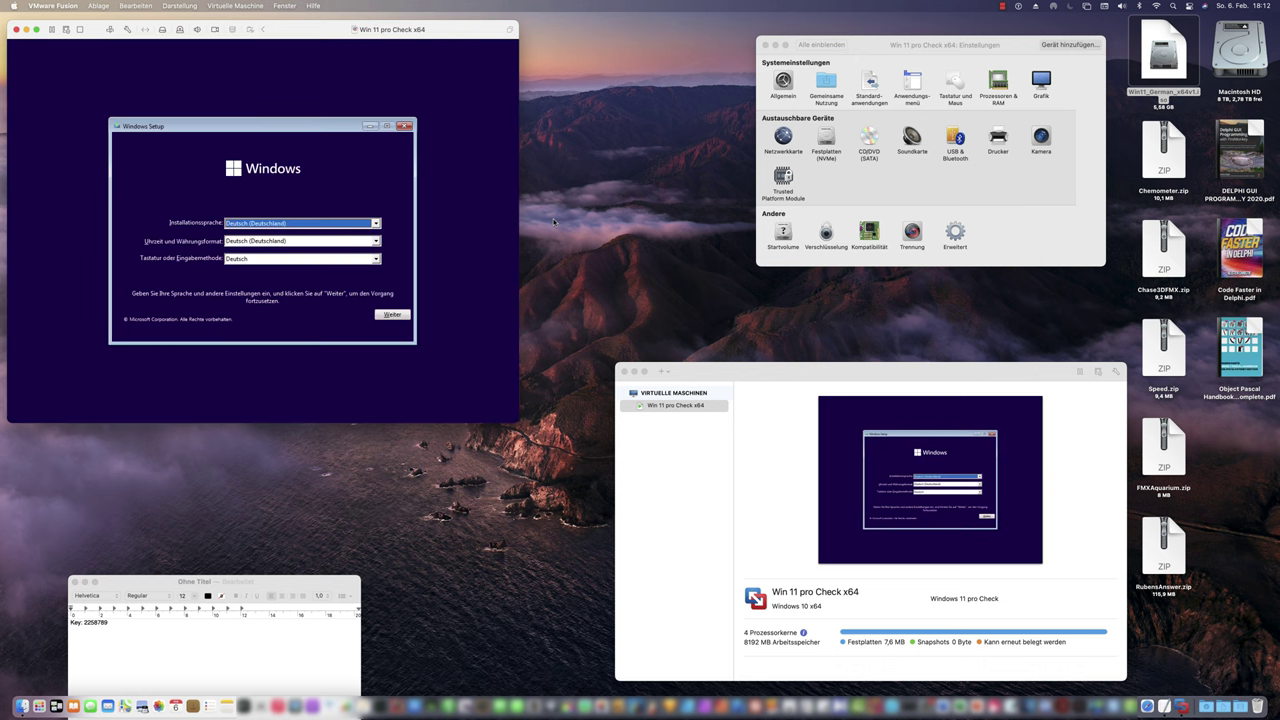
{"action": "left_click", "coordinate": [466, 245]}
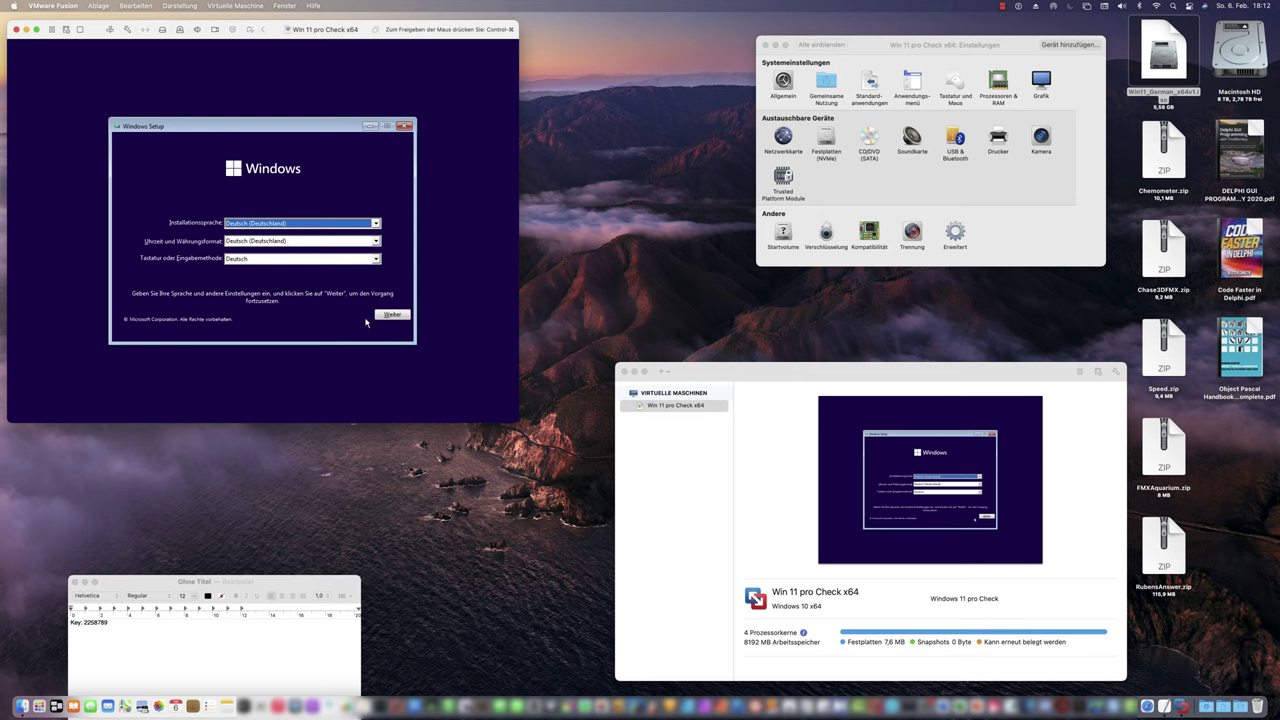
{"action": "left_click", "coordinate": [395, 316]}
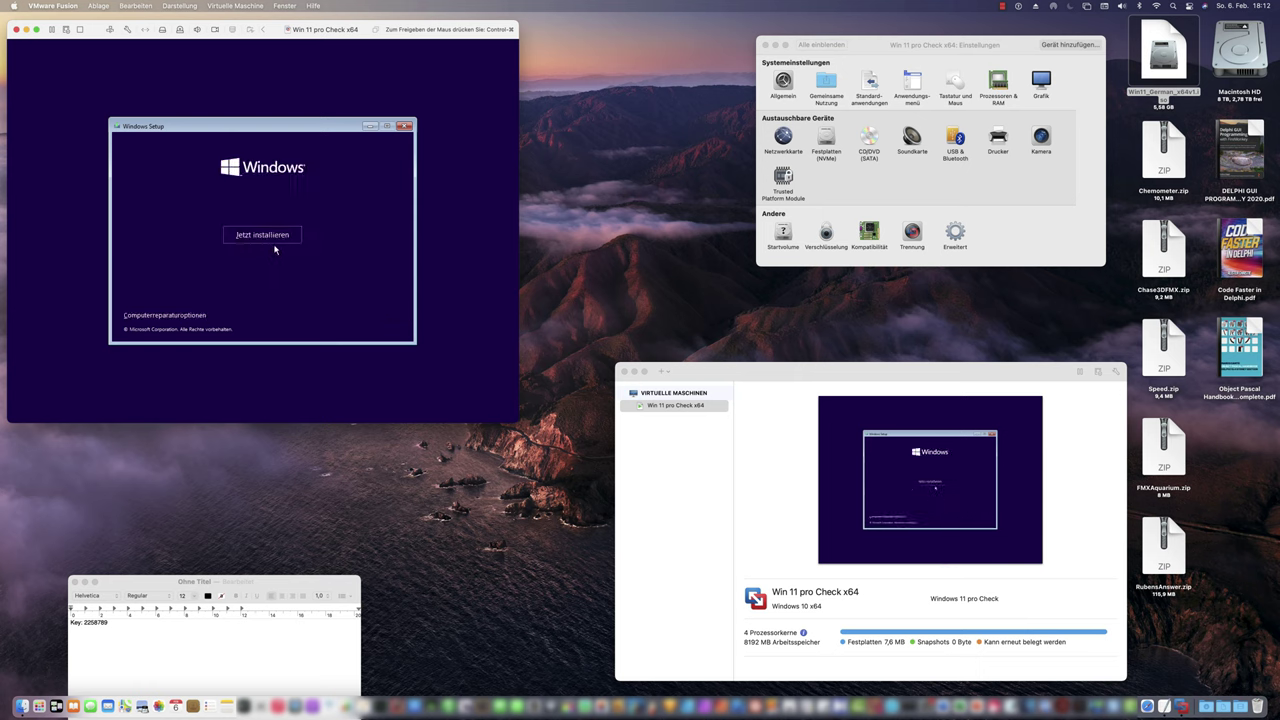
Start installing Windows without a product key and pick the Windows 11 Pro edition
{"action": "left_click", "coordinate": [263, 237]}
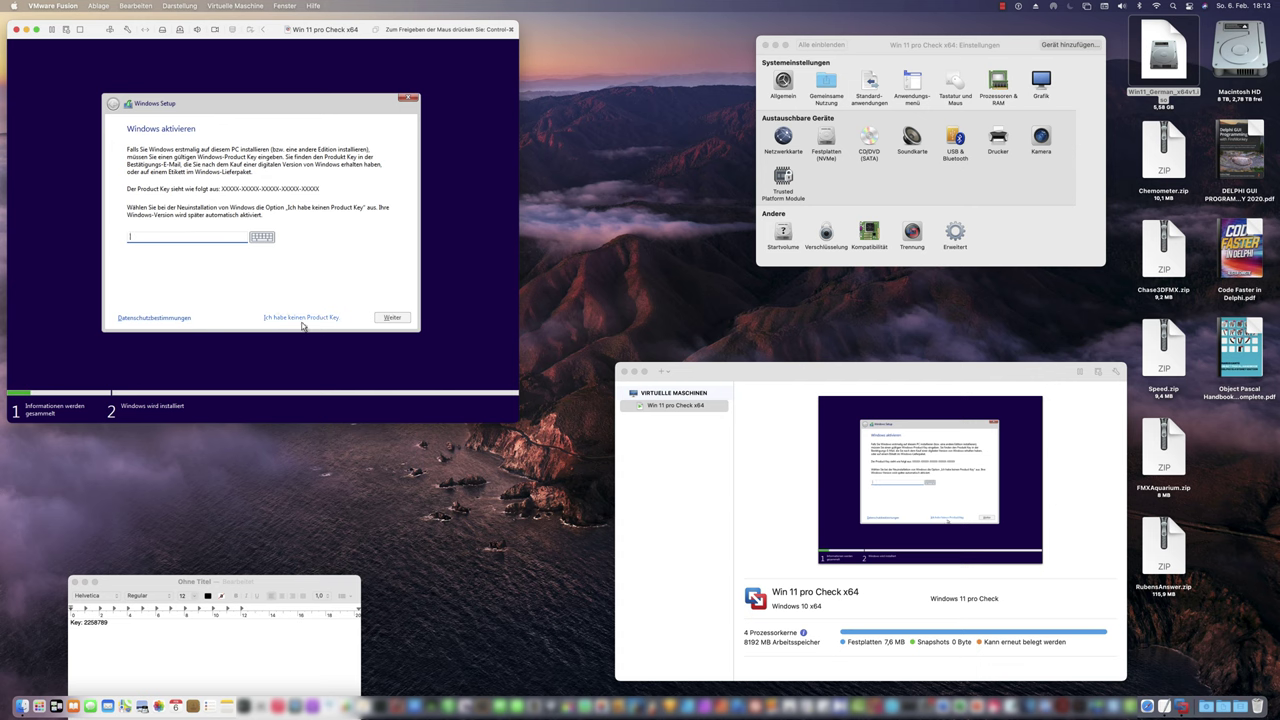
{"action": "left_click", "coordinate": [306, 317]}
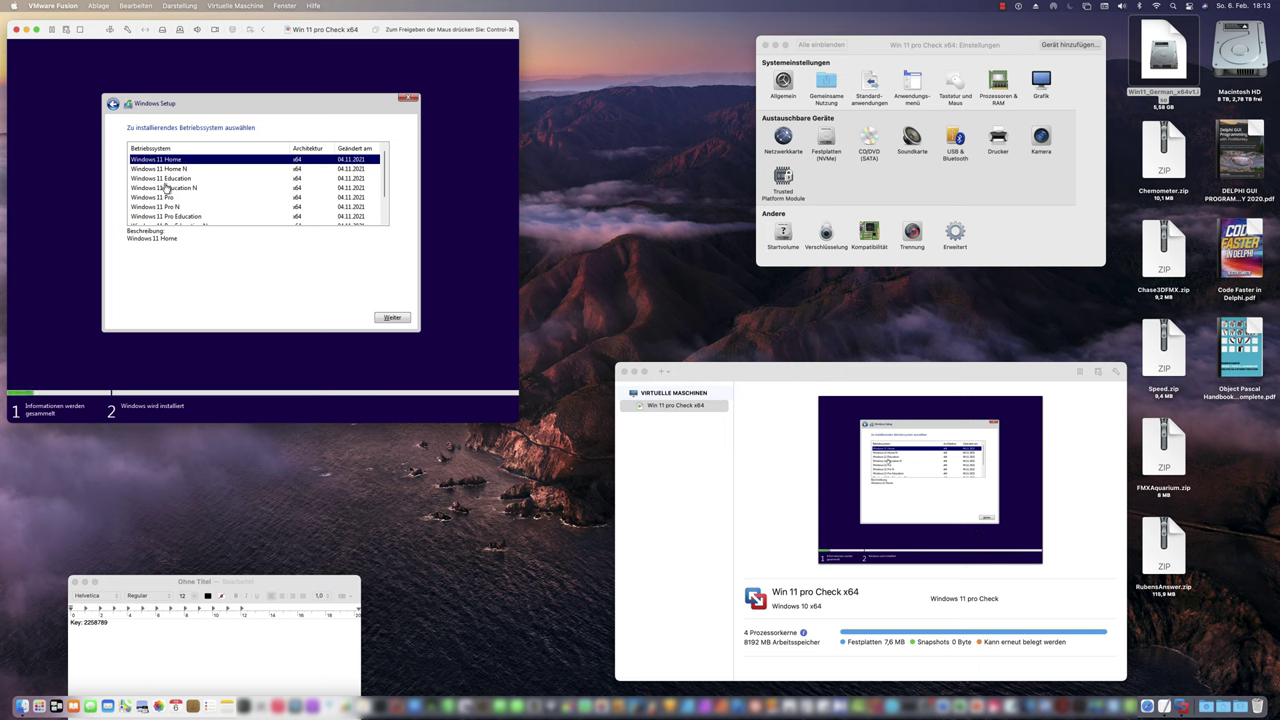
{"action": "left_click", "coordinate": [146, 198]}
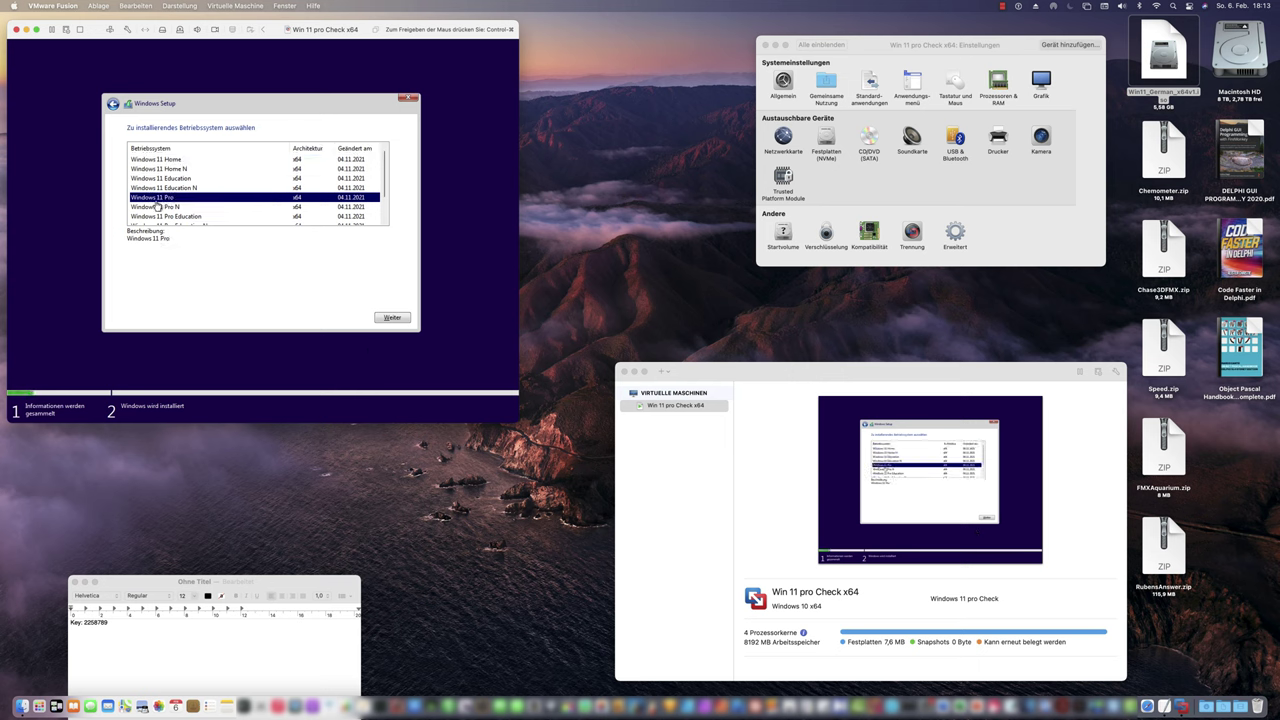
{"action": "left_click", "coordinate": [393, 319]}
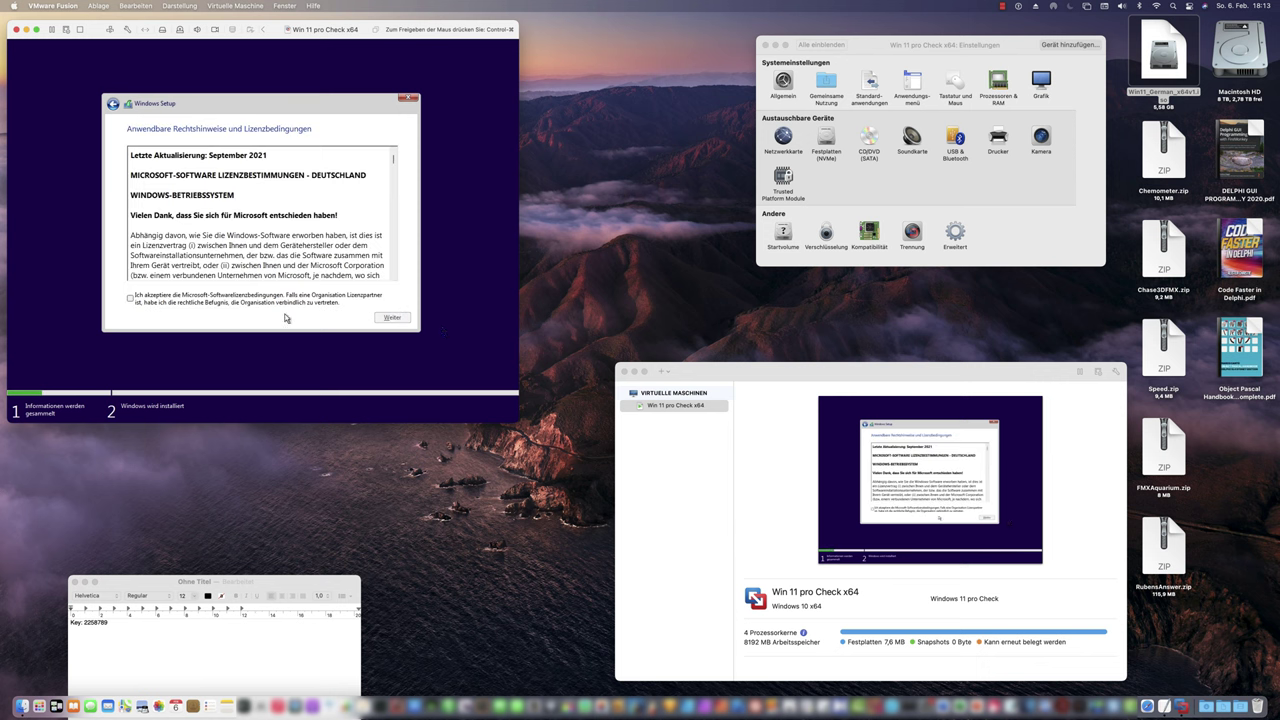
Accept the Microsoft licence terms and choose the custom (Windows-only) installation
{"action": "left_click", "coordinate": [130, 298]}
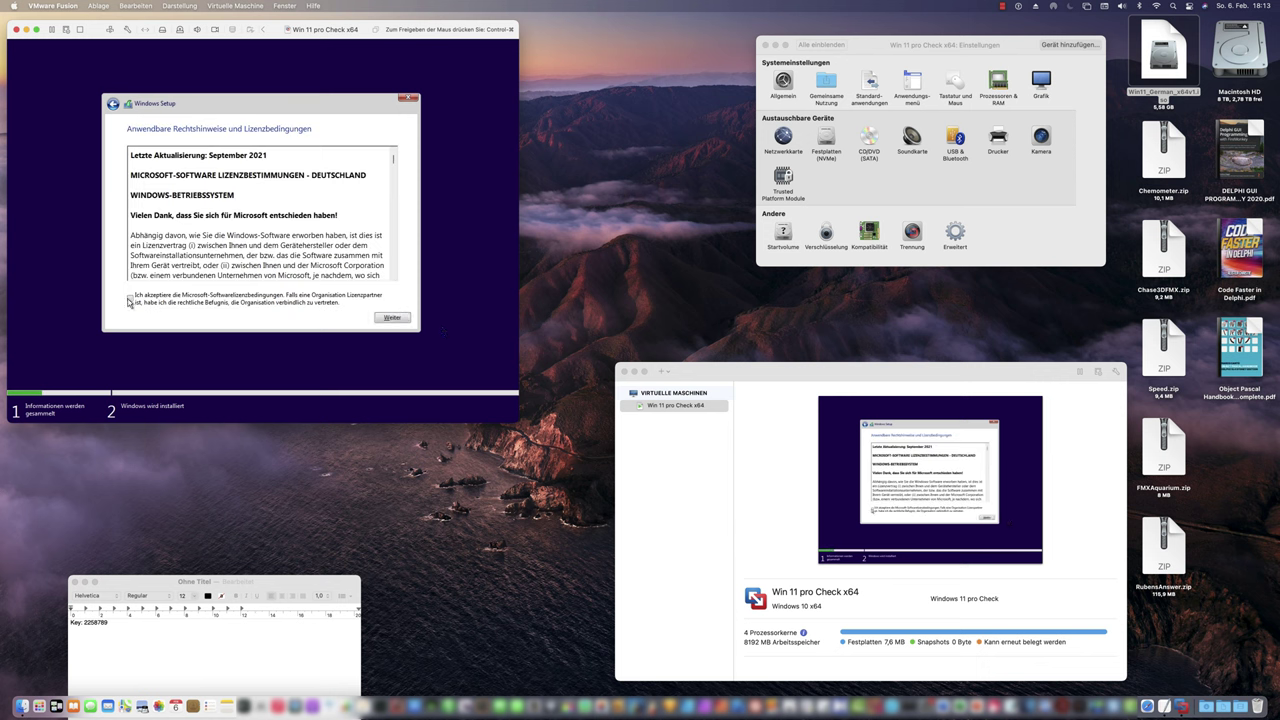
{"action": "left_click", "coordinate": [393, 318]}
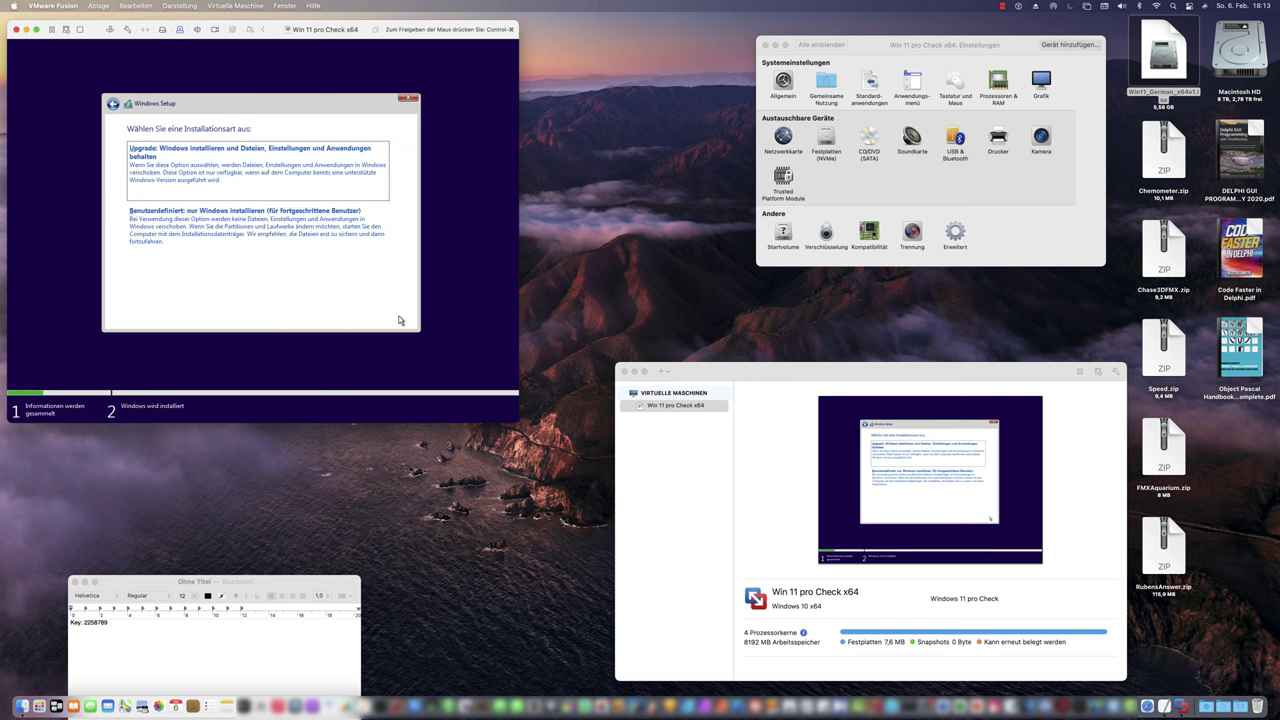
{"action": "left_click", "coordinate": [259, 236]}
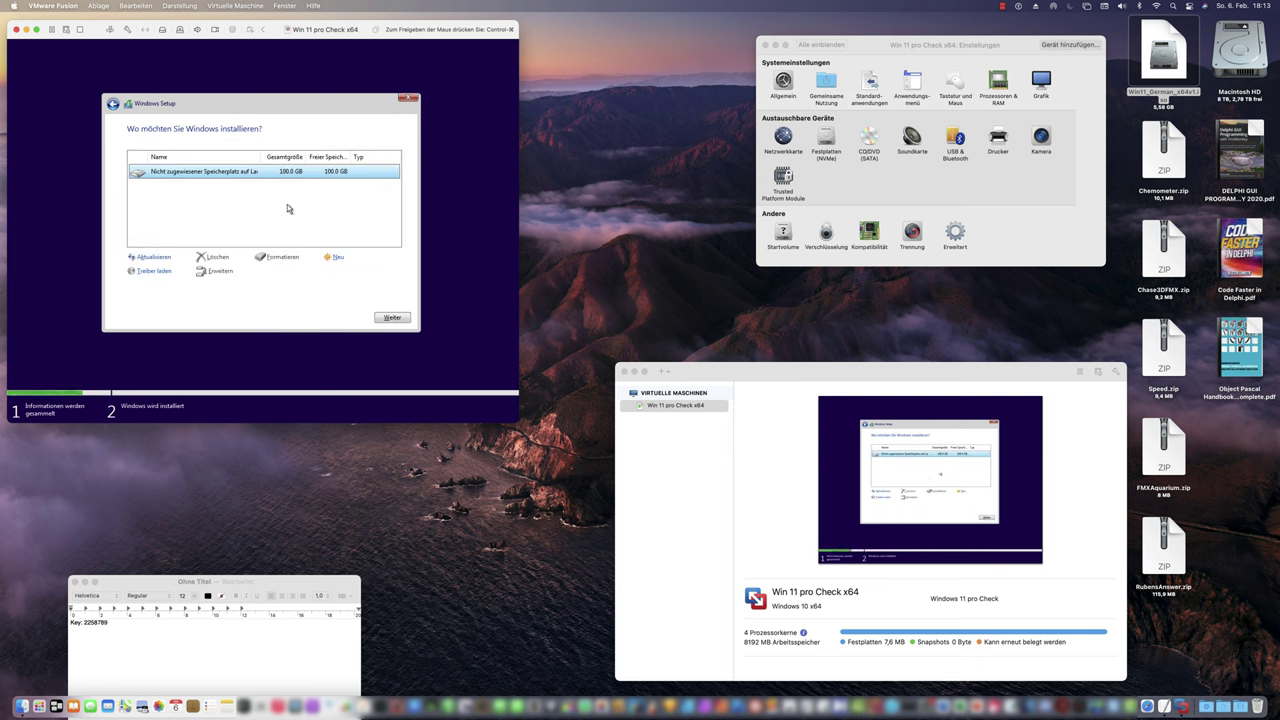
{"action": "key", "text": "ctrl+super"}
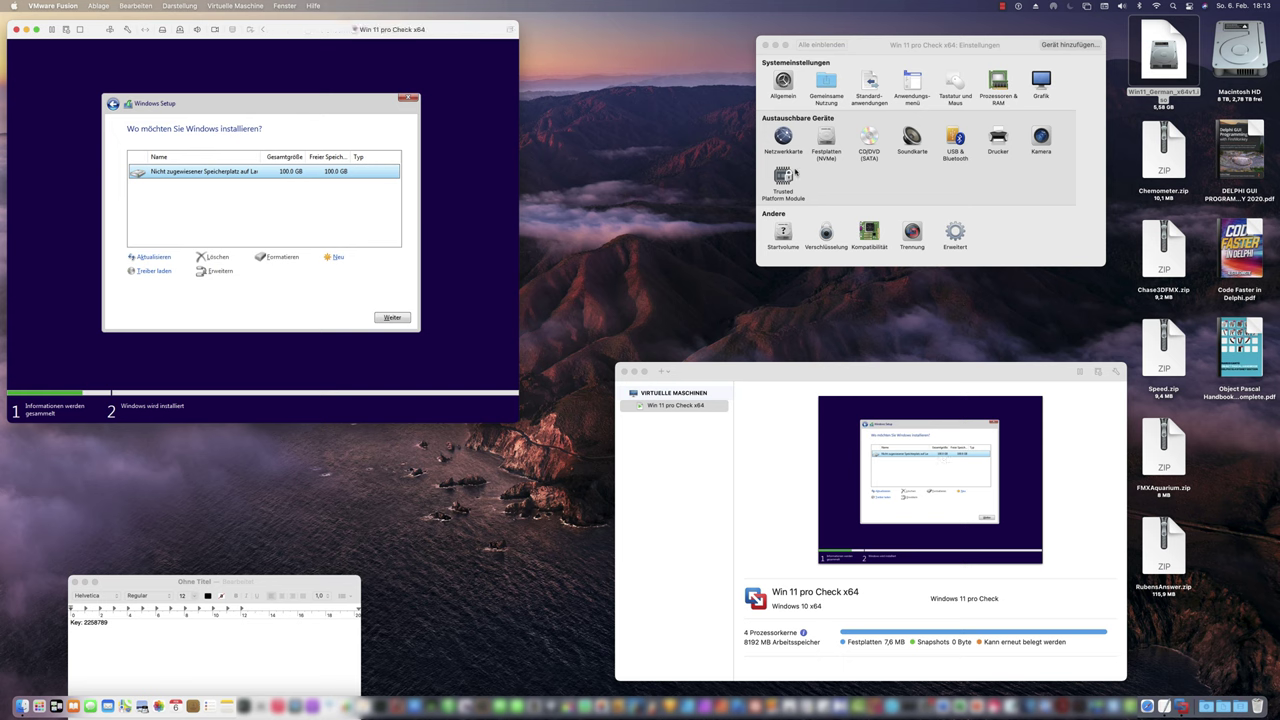
{"action": "left_click", "coordinate": [342, 248]}
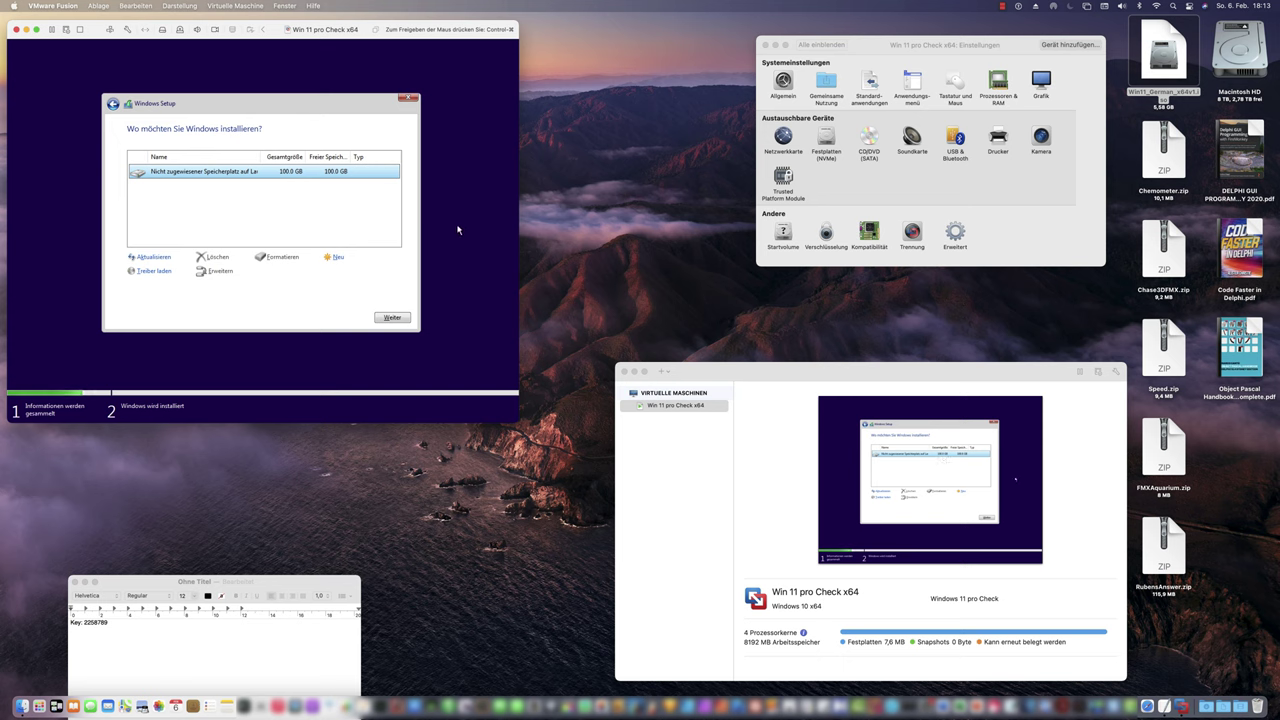
Select the unallocated 100 GB drive space and let Windows install onto it
{"action": "left_click", "coordinate": [392, 317]}
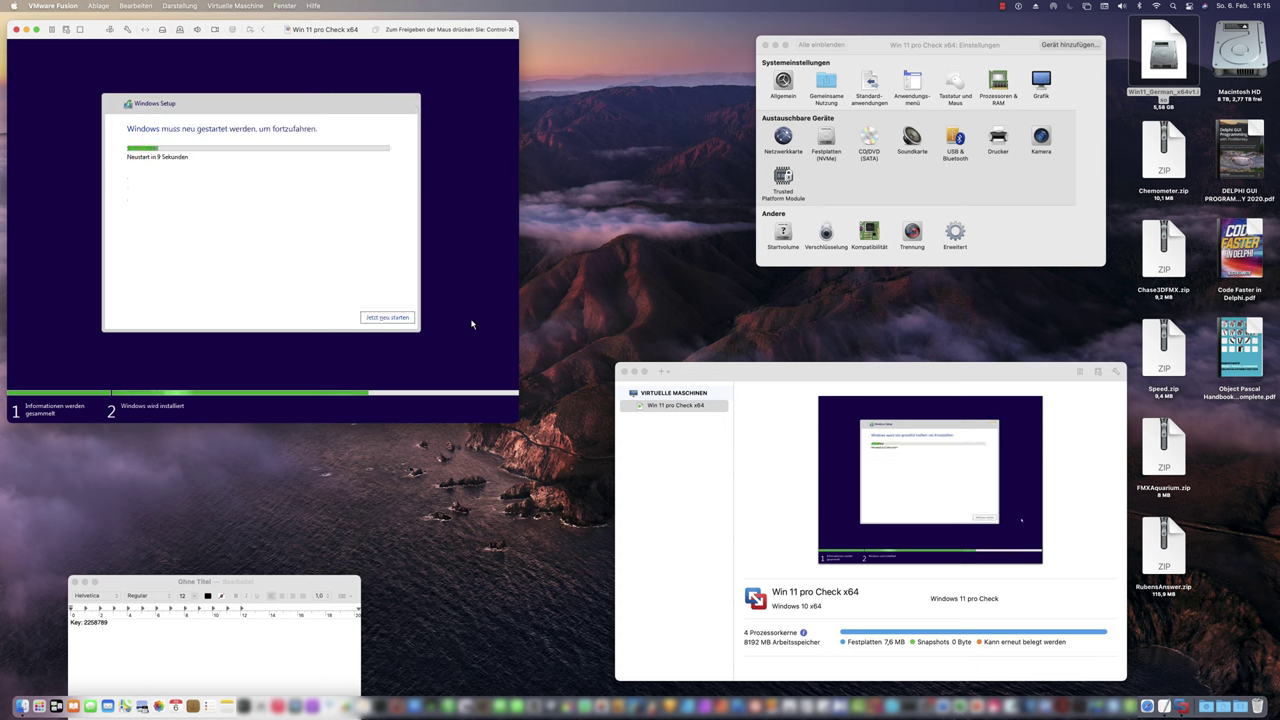
Restart the VM immediately and wait for Windows 11's country or region page
{"action": "left_click", "coordinate": [405, 320]}
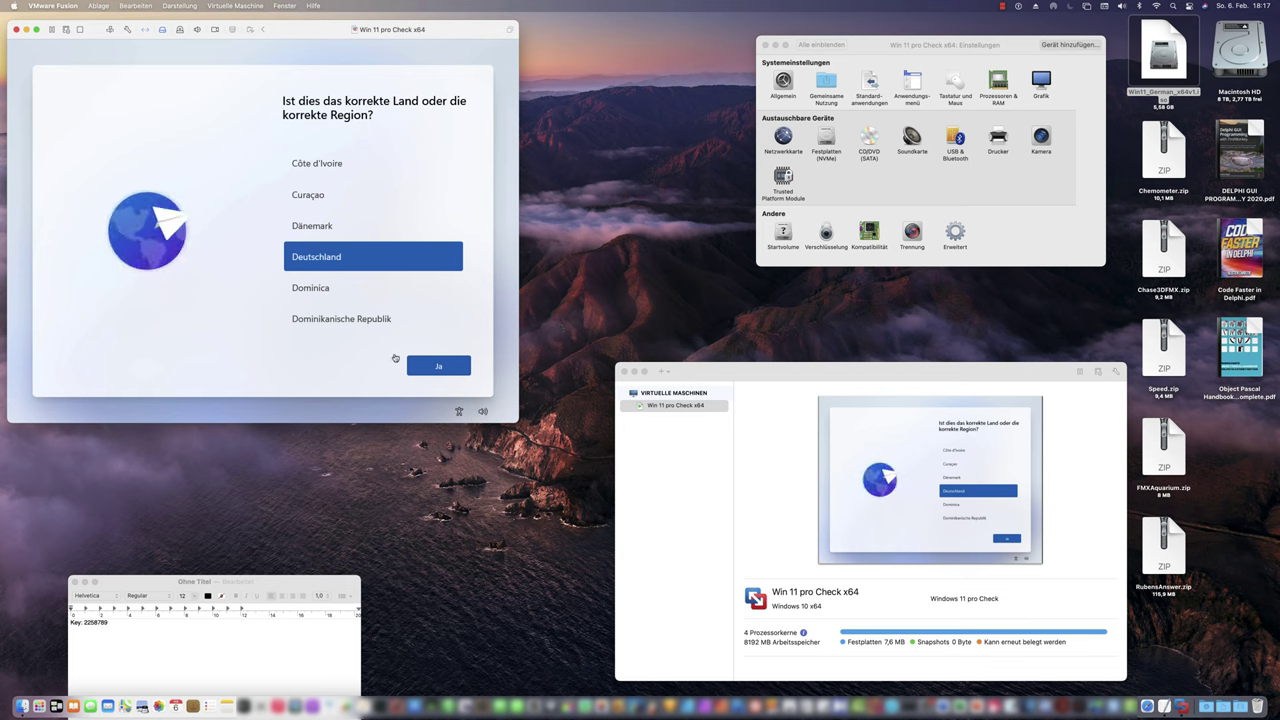
Confirm Deutschland as the region and Deutsch as the keyboard, skipping a second layout
{"action": "left_click", "coordinate": [455, 370]}
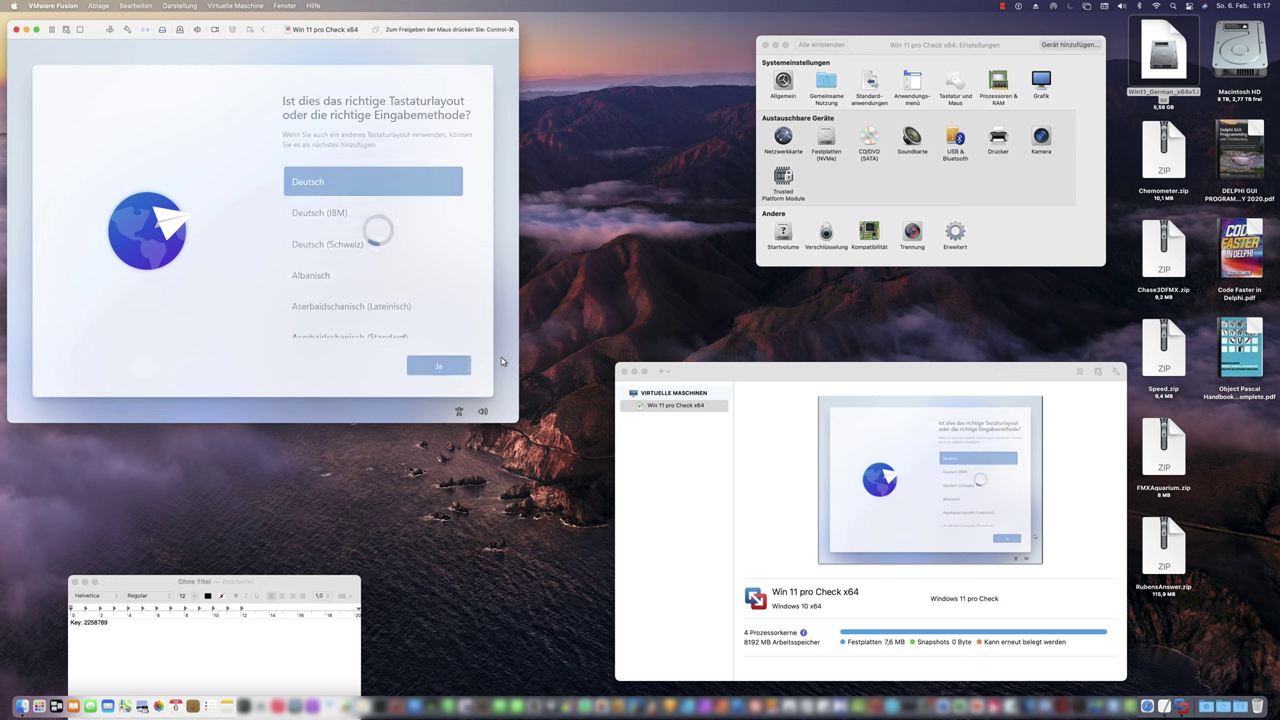
{"action": "left_click", "coordinate": [451, 368]}
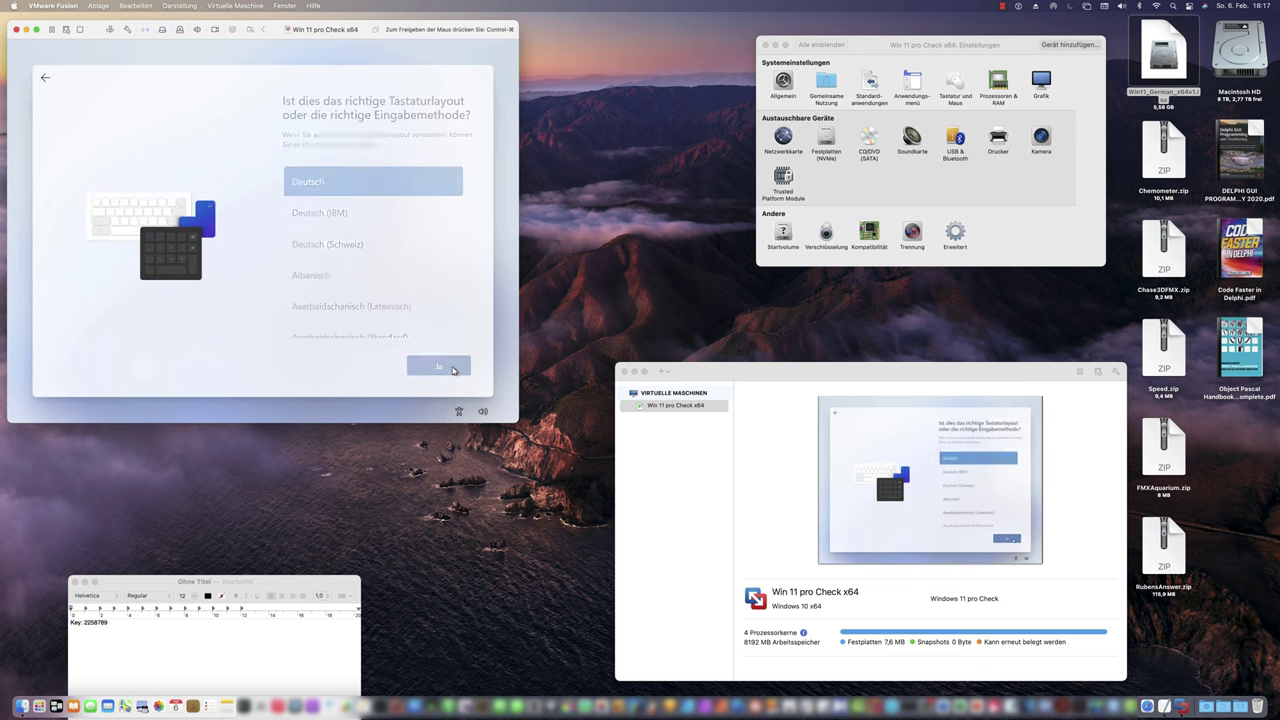
{"action": "left_click", "coordinate": [460, 368]}
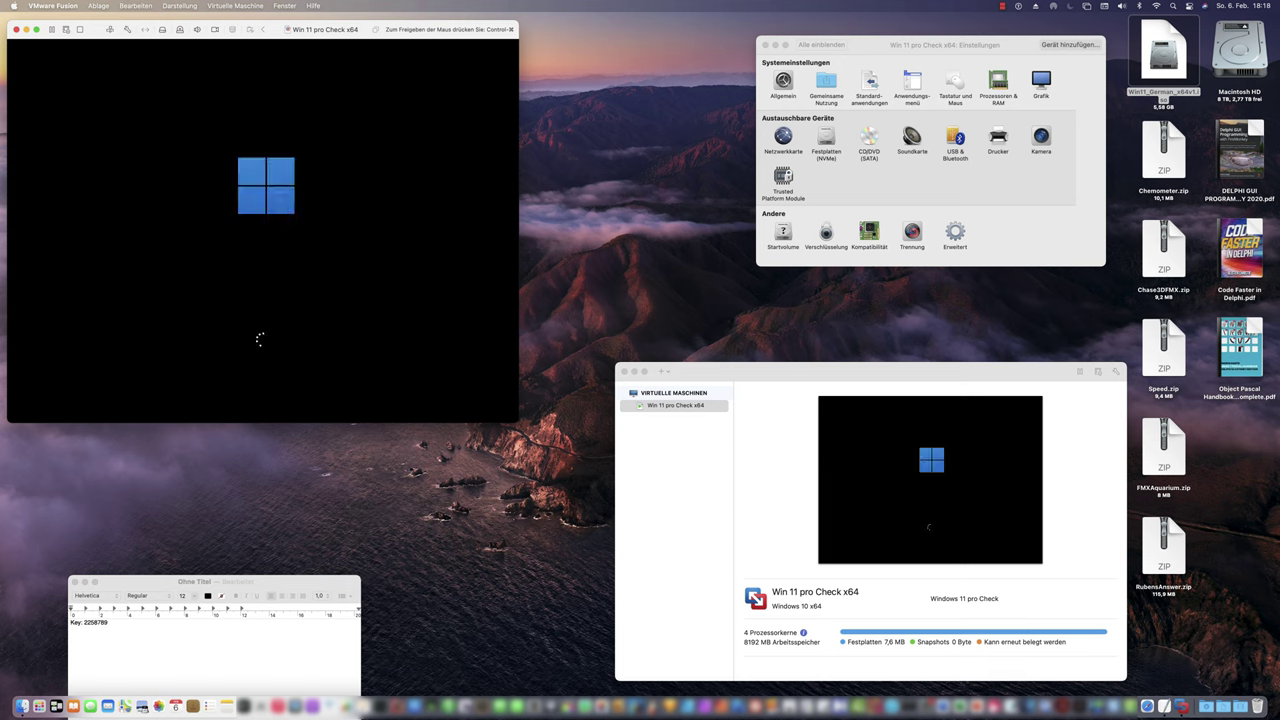
Enter Win11Check01 as the device name and continue setup
{"action": "key", "text": "ctrl+super"}
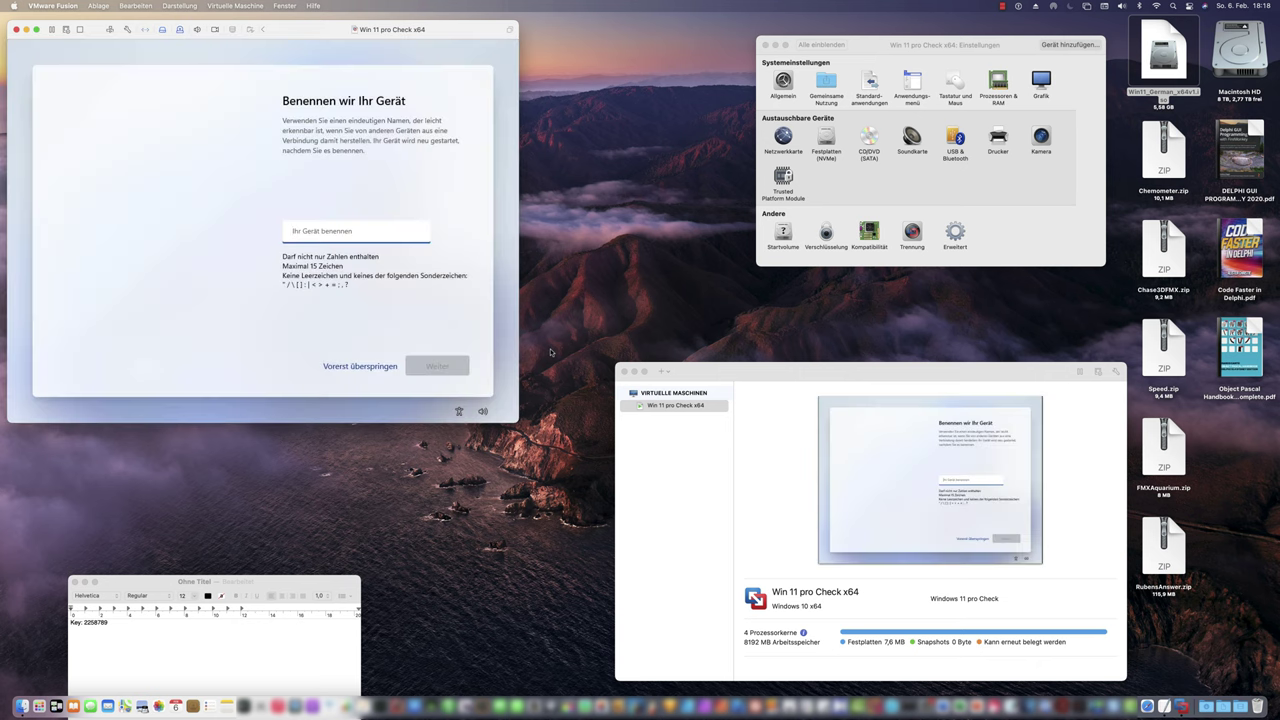
{"action": "left_click", "coordinate": [267, 233]}
{"action": "type", "text": "W"}
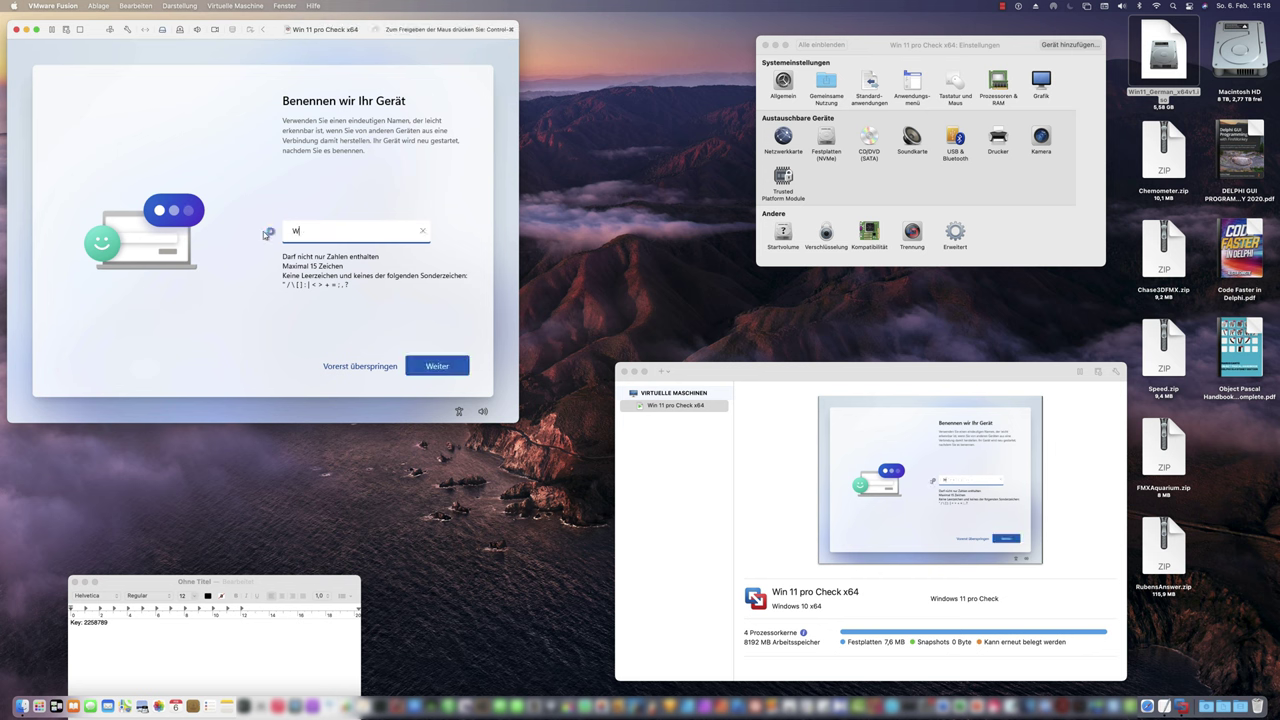
{"action": "type", "text": "in11Check01"}
{"action": "left_click", "coordinate": [450, 368]}
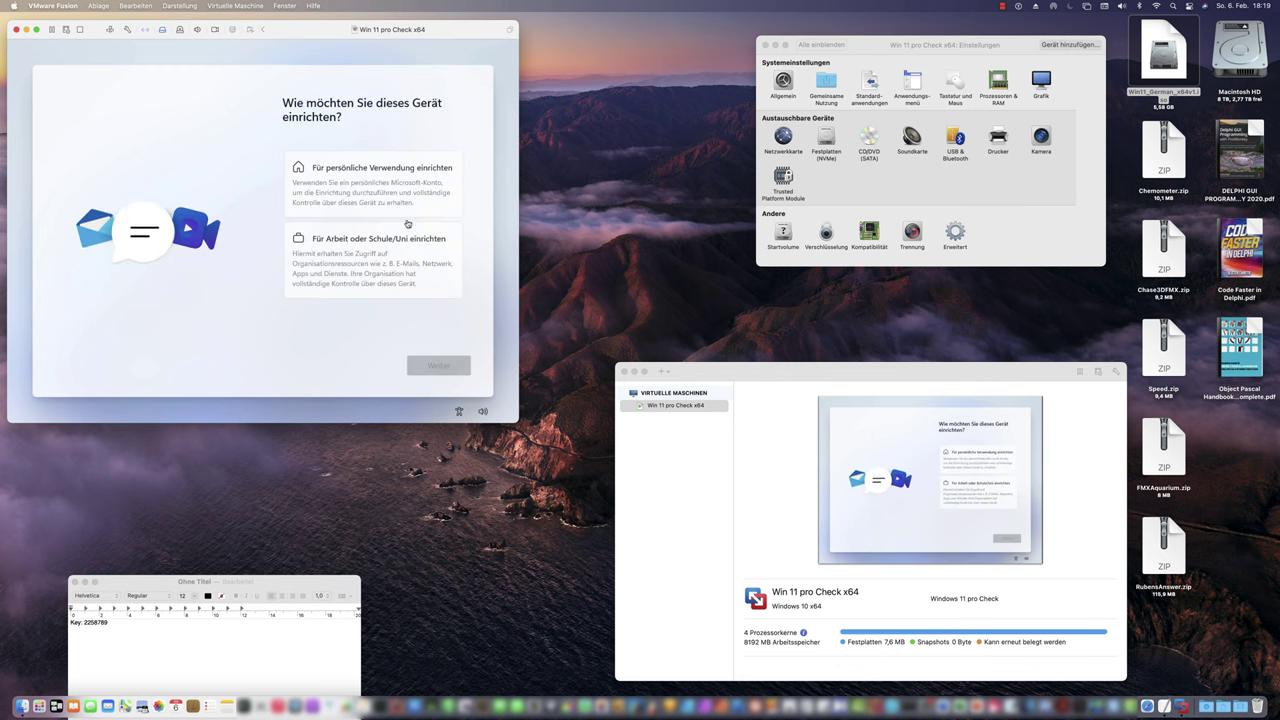
Choose personal use, then pick an offline account under sign-in options and skip the Microsoft account
{"action": "left_click", "coordinate": [469, 225]}
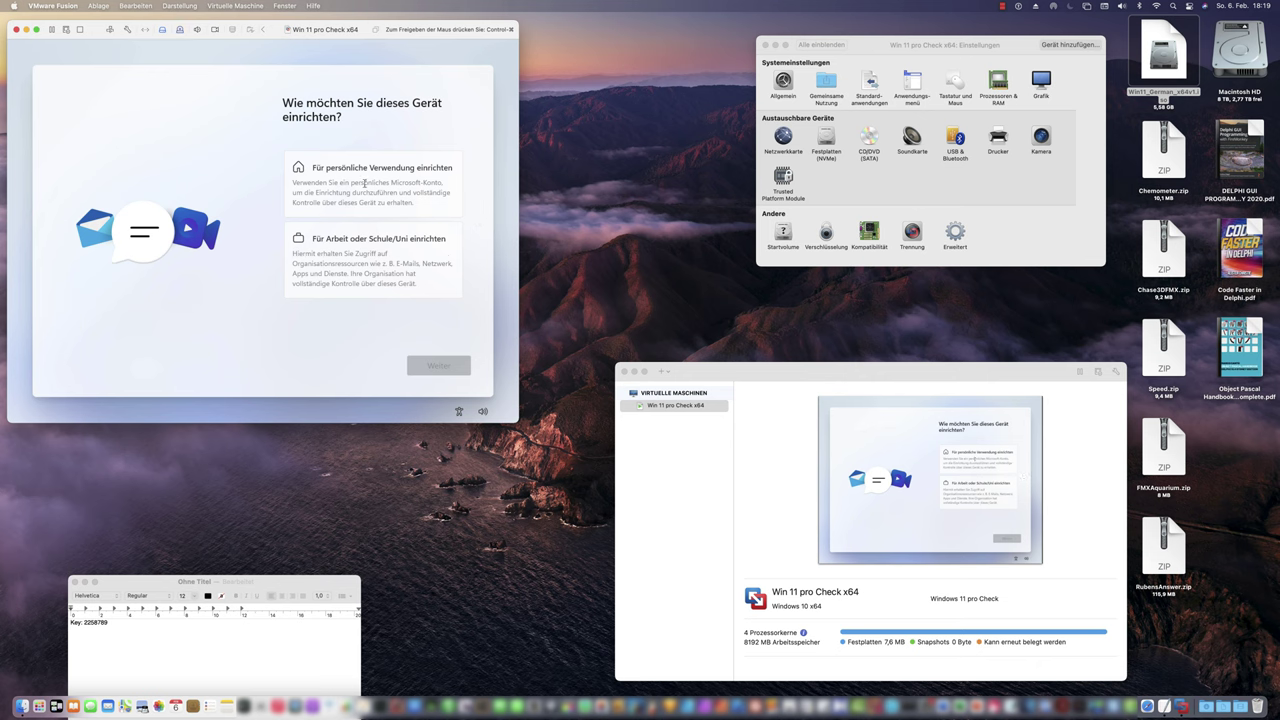
{"action": "left_click", "coordinate": [370, 182]}
{"action": "left_click", "coordinate": [442, 366]}
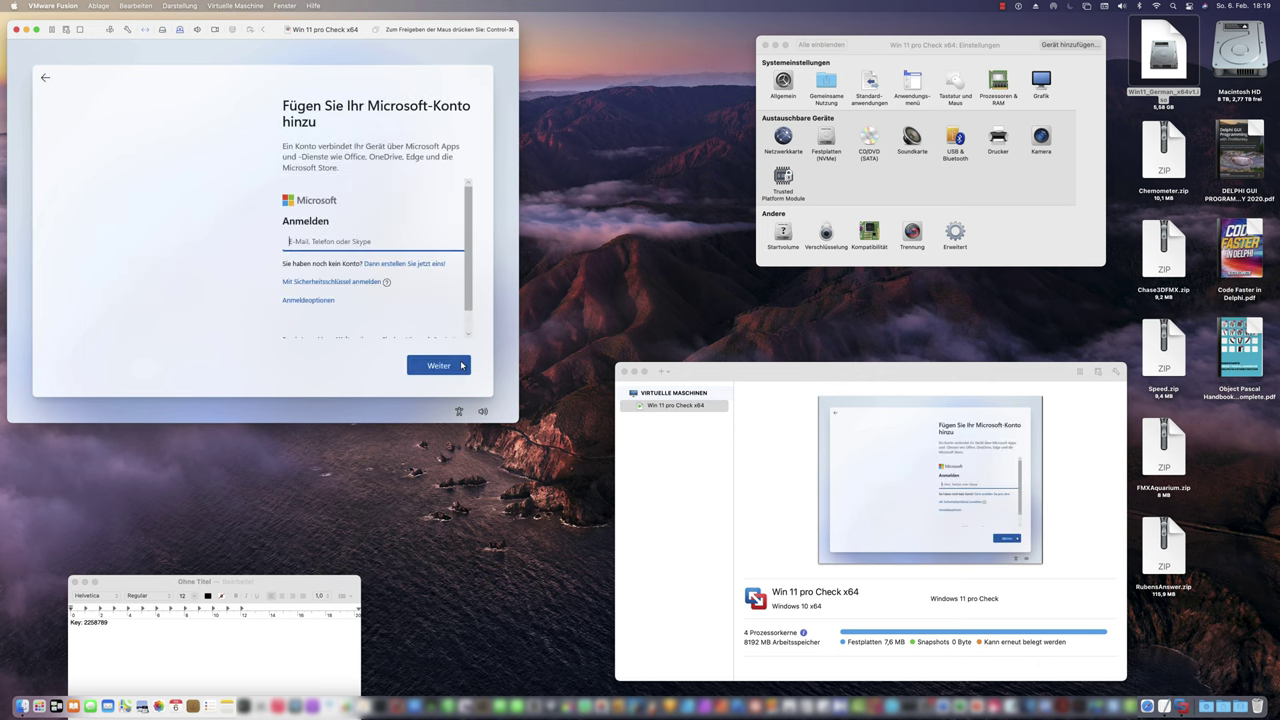
{"action": "scroll", "coordinate": [330, 280], "scroll_direction": "down", "scroll_amount": 1}
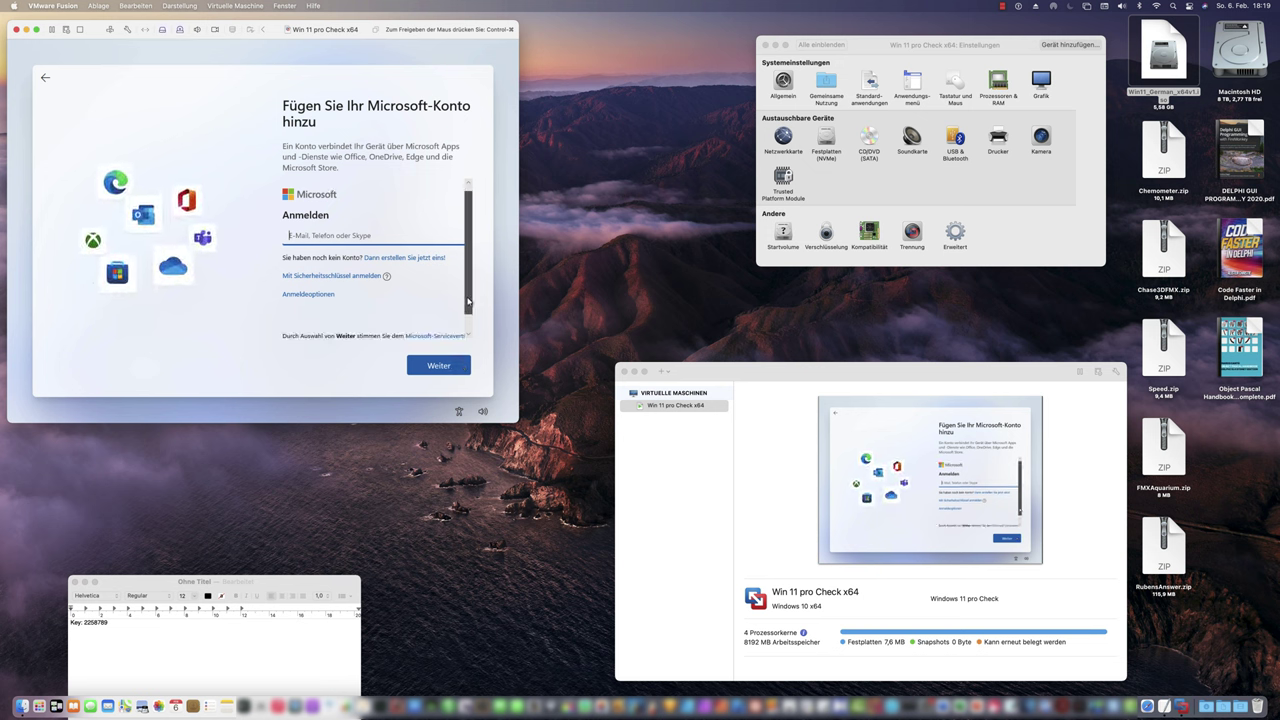
{"action": "left_click", "coordinate": [313, 285]}
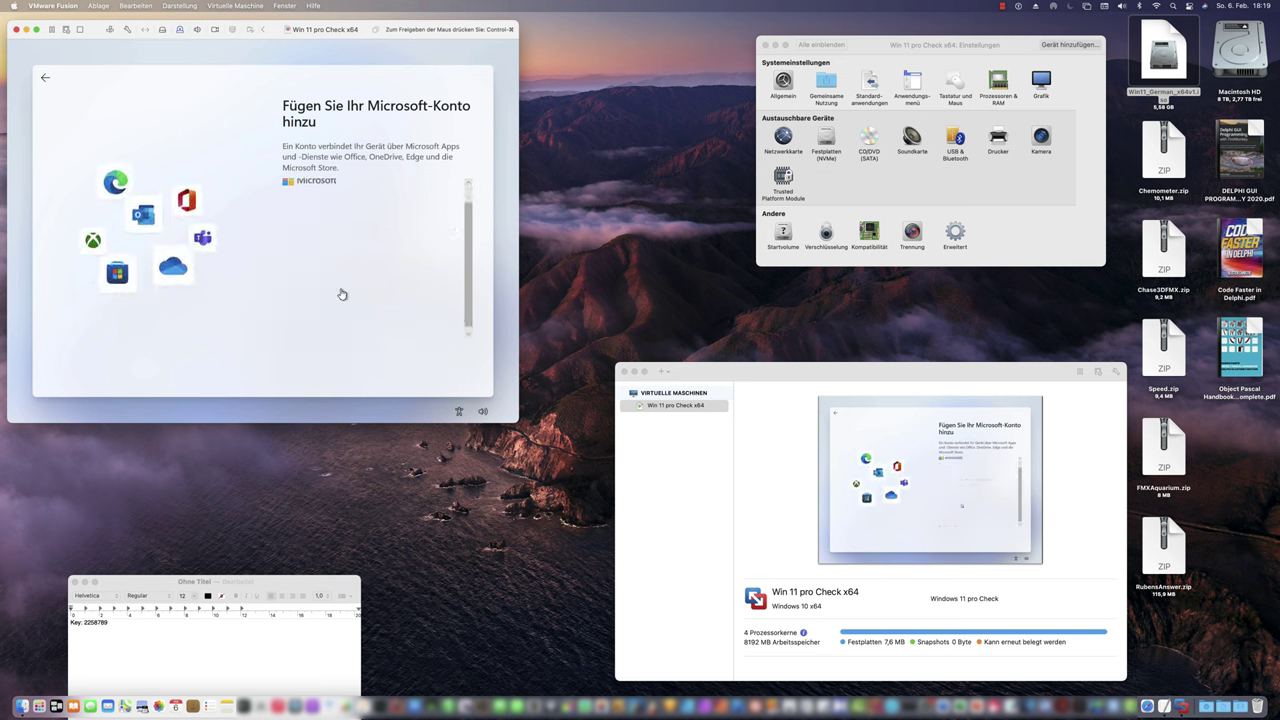
{"action": "left_click", "coordinate": [323, 275]}
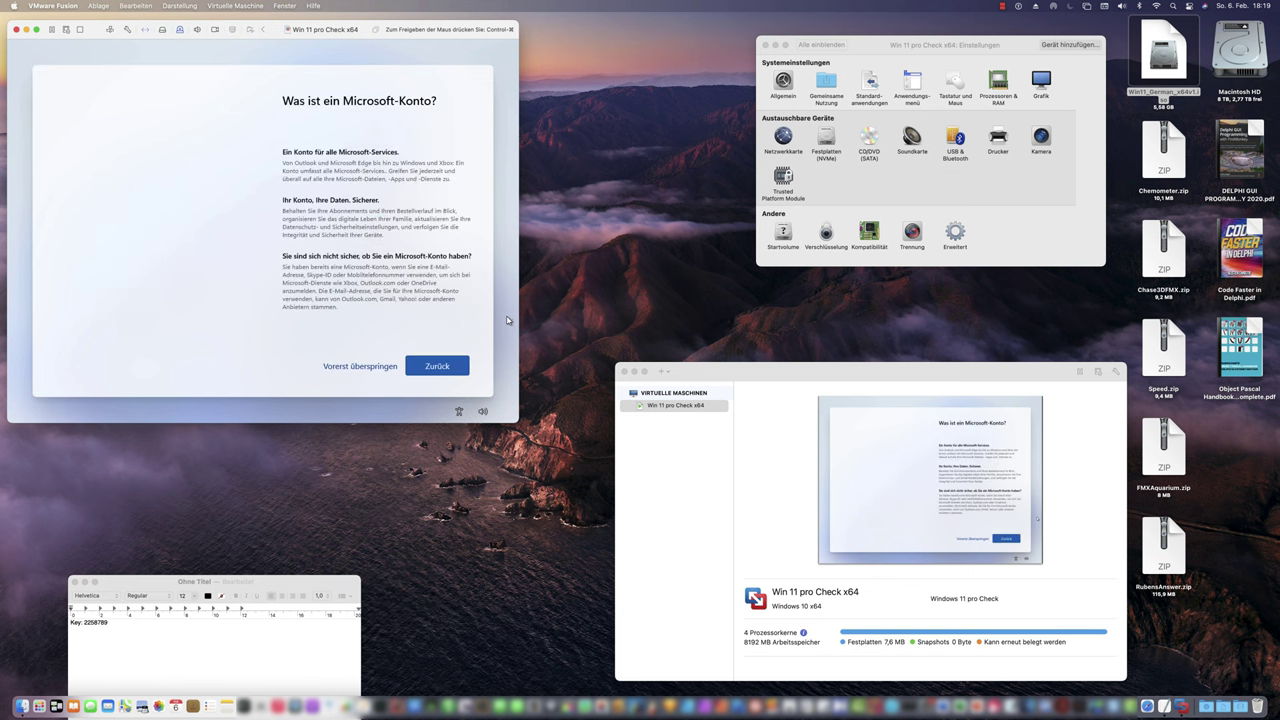
{"action": "left_click", "coordinate": [363, 371]}
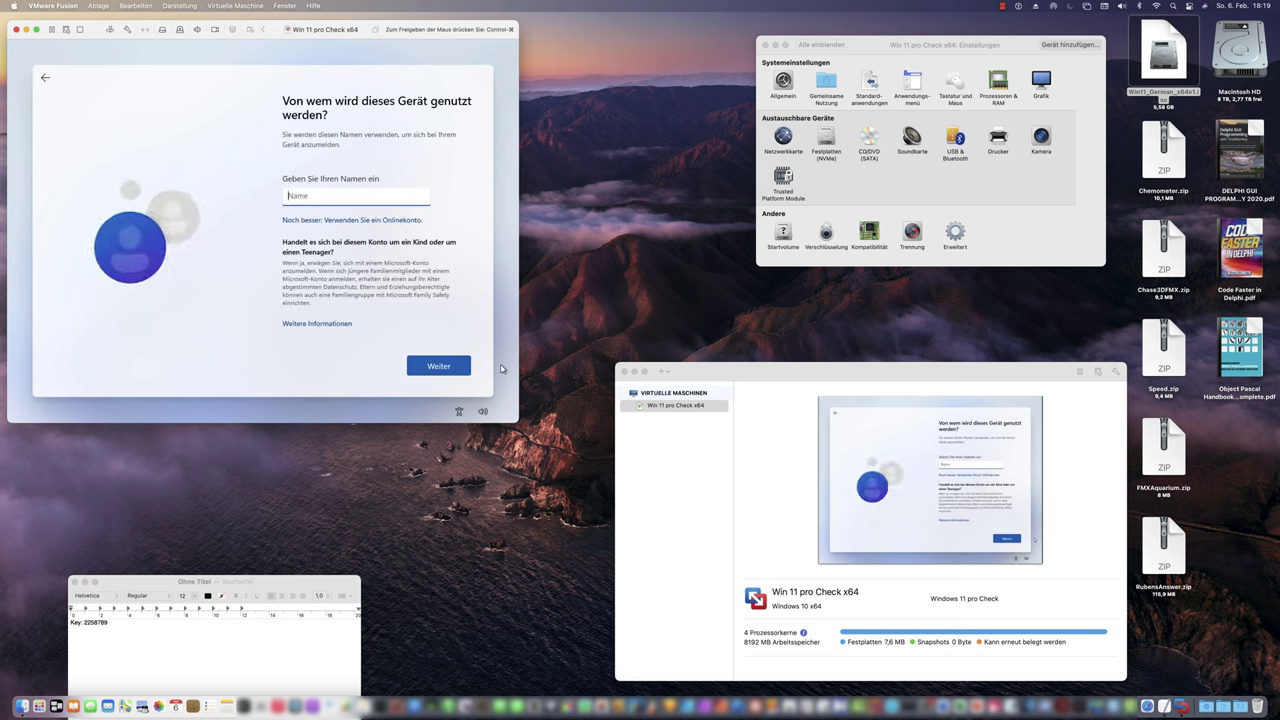
Enter the local account's user name and look up the password in the TextEdit notes
{"action": "type", "text": "C"}
{"action": "left_click", "coordinate": [446, 368]}
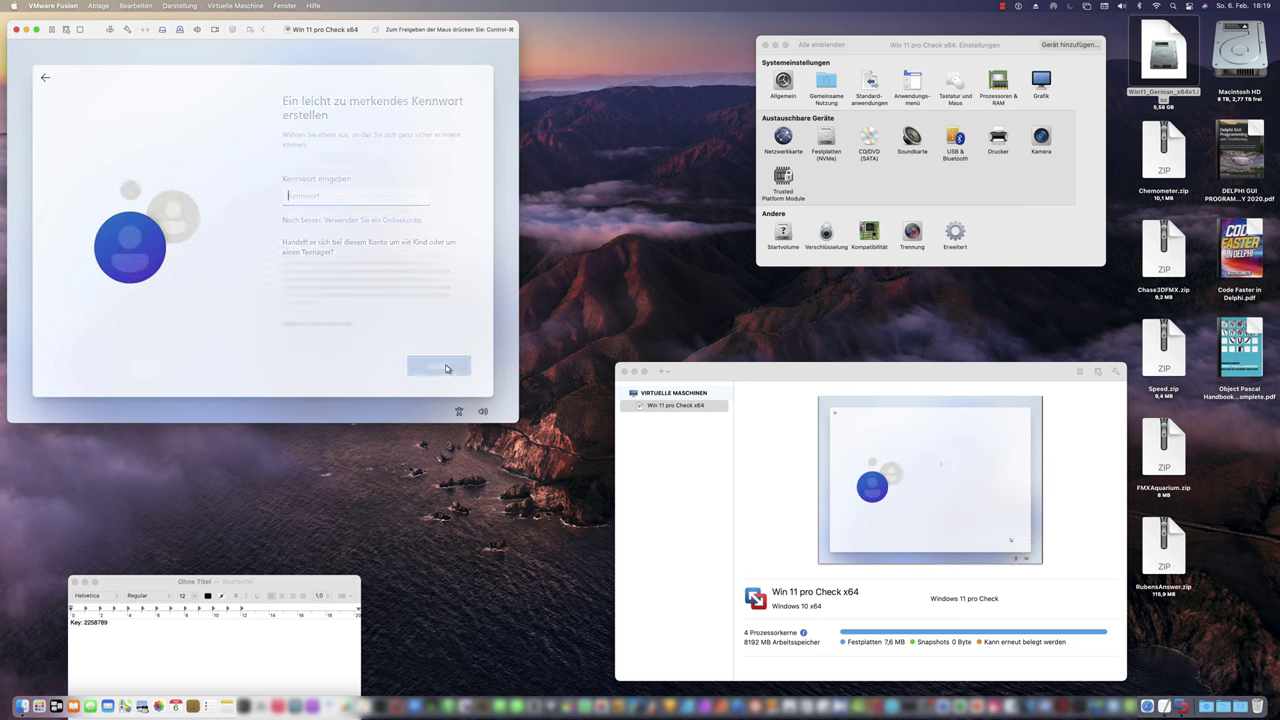
{"action": "key", "text": "ctrl+super"}
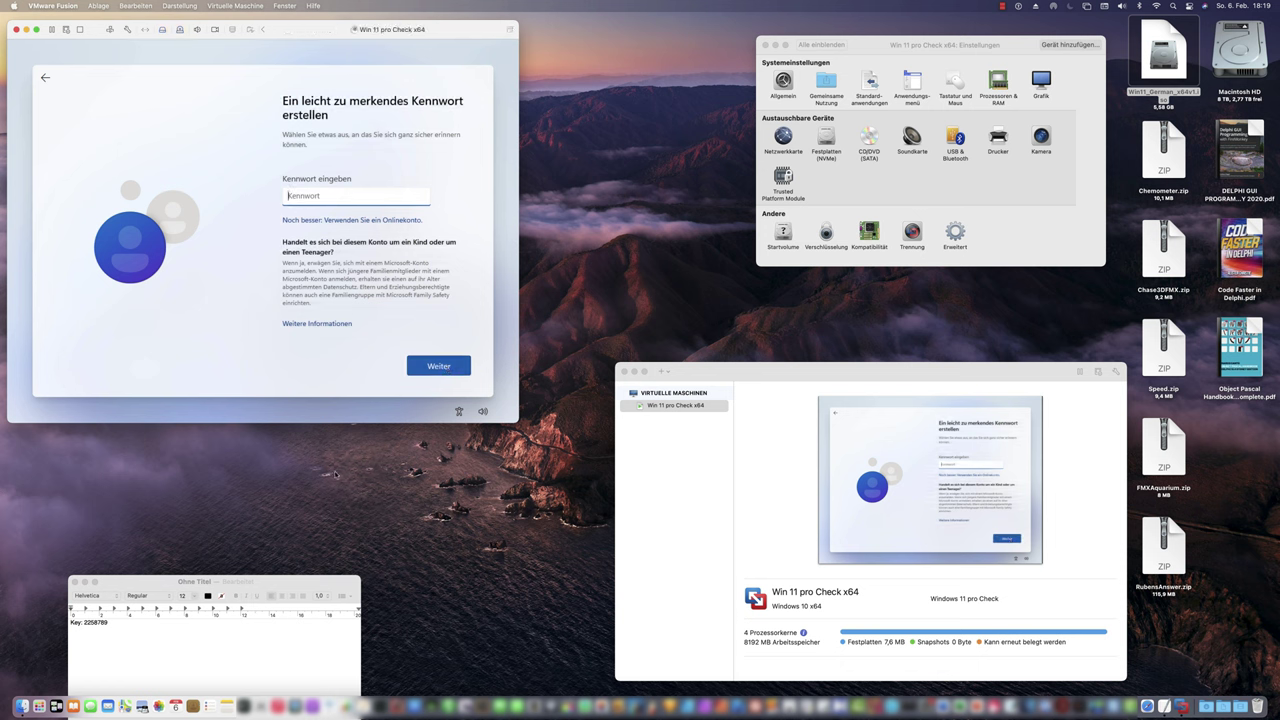
{"action": "left_click", "coordinate": [153, 627]}
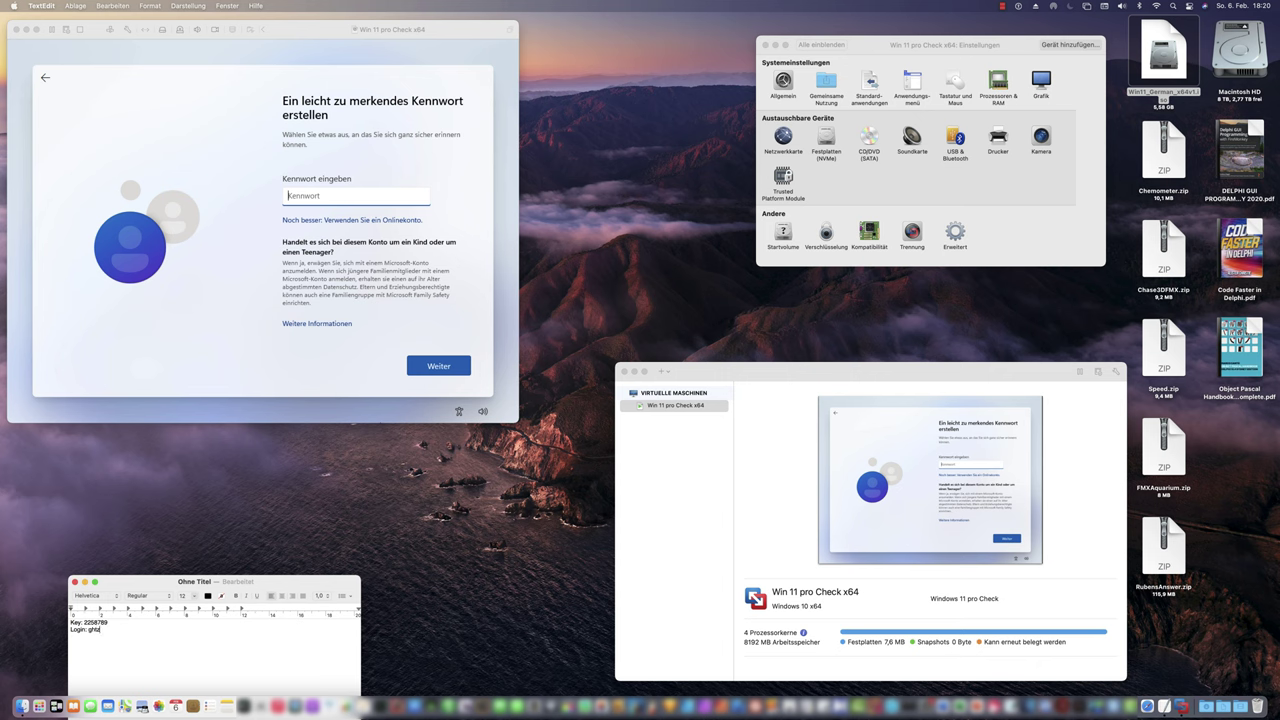
Type the account password, reveal it to verify, then re-enter it for confirmation
{"action": "left_click", "coordinate": [318, 198]}
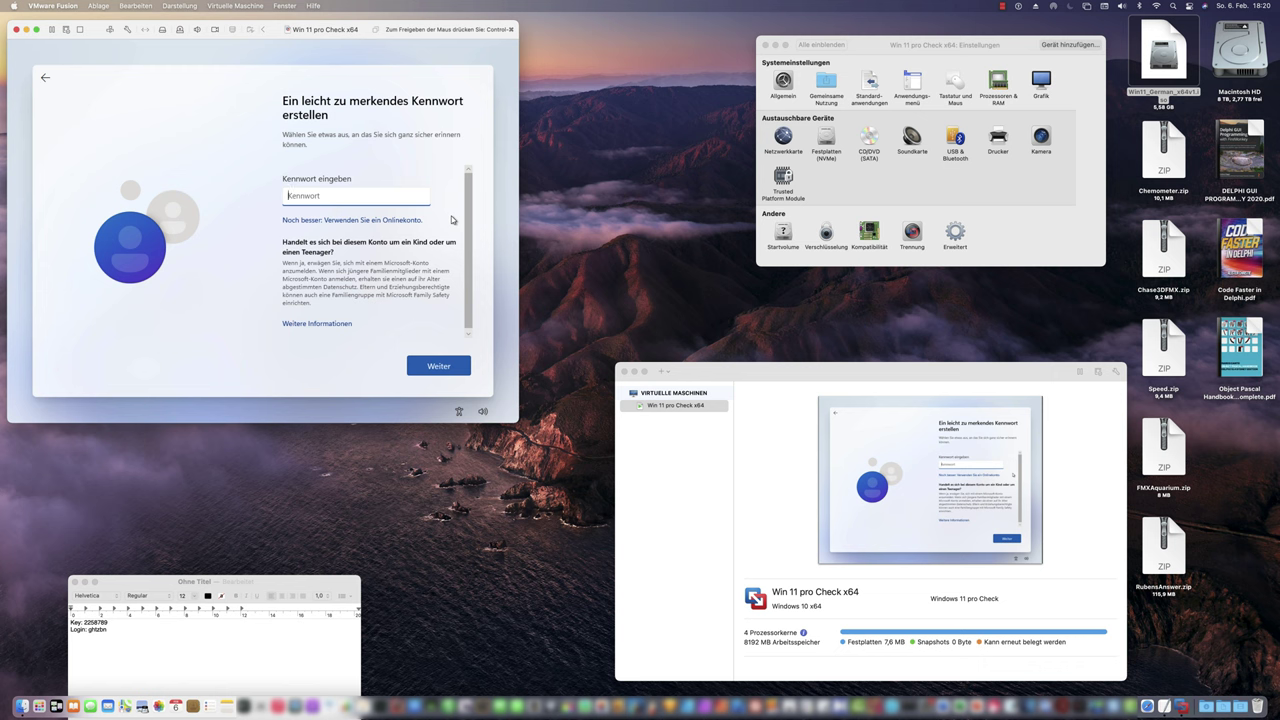
{"action": "left_click", "coordinate": [420, 197]}
{"action": "left_click", "coordinate": [446, 362]}
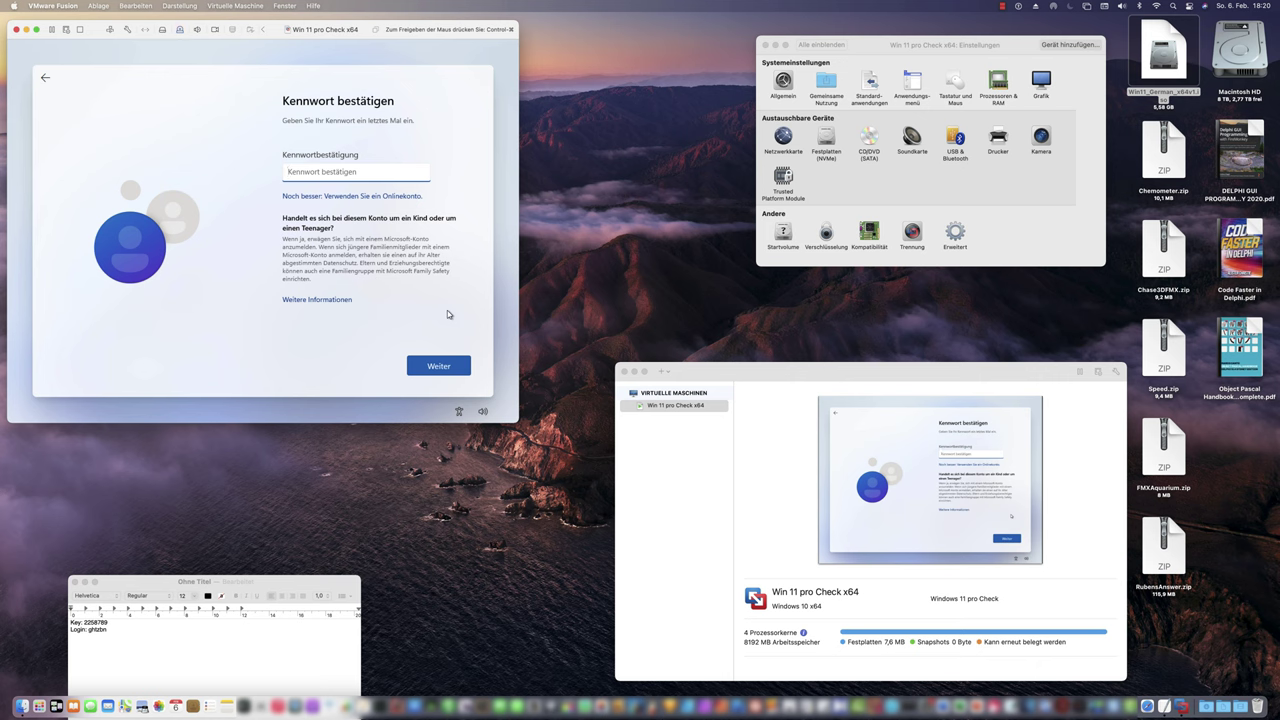
{"action": "mouse_move", "coordinate": [420, 174]}
{"action": "left_mouse_down"}
{"action": "mouse_move", "coordinate": [421, 196]}
{"action": "mouse_move", "coordinate": [421, 178]}
{"action": "left_mouse_up"}
Choose the first-pet question as the first security question and enter its answer
{"action": "left_click", "coordinate": [438, 368]}
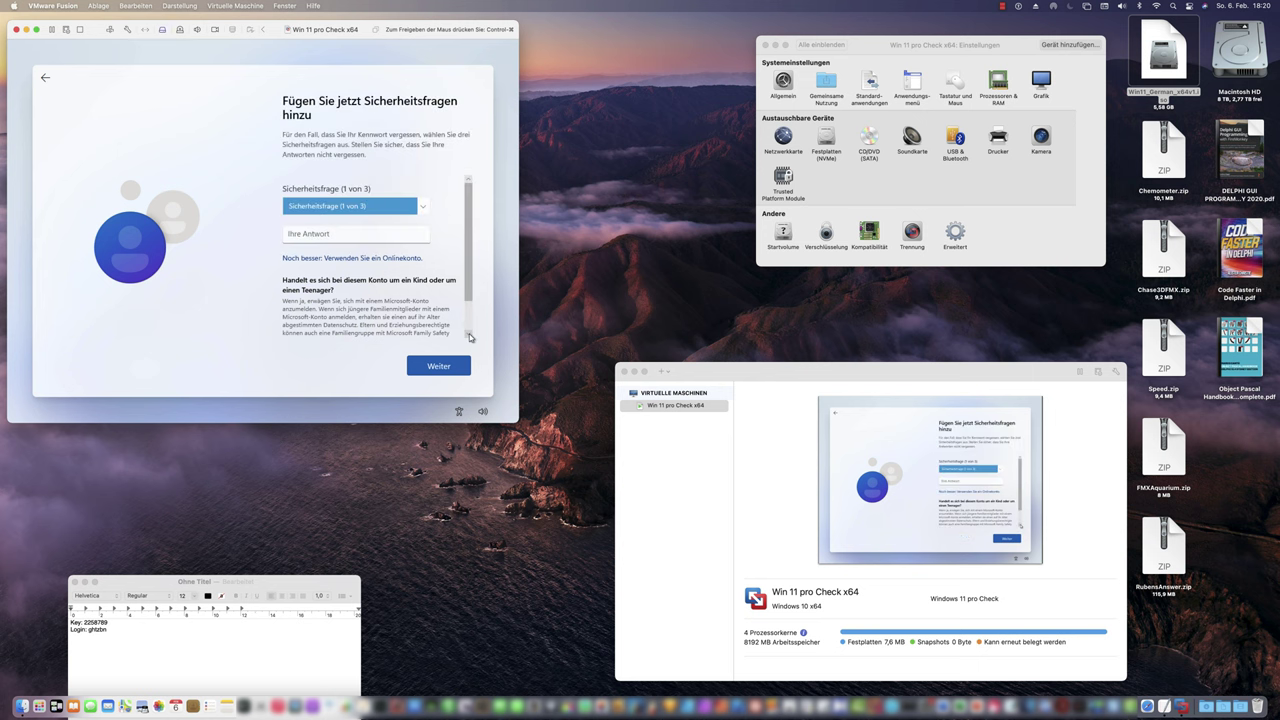
{"action": "left_click", "coordinate": [397, 208]}
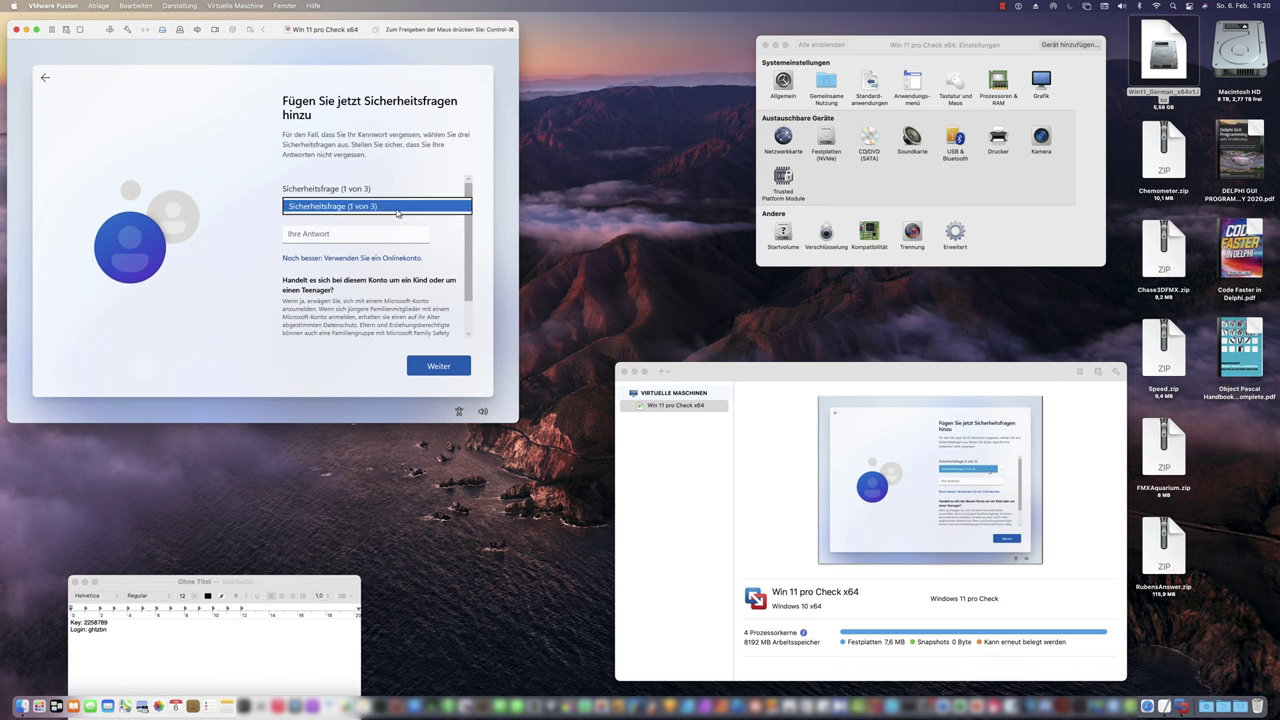
{"action": "left_click", "coordinate": [397, 217]}
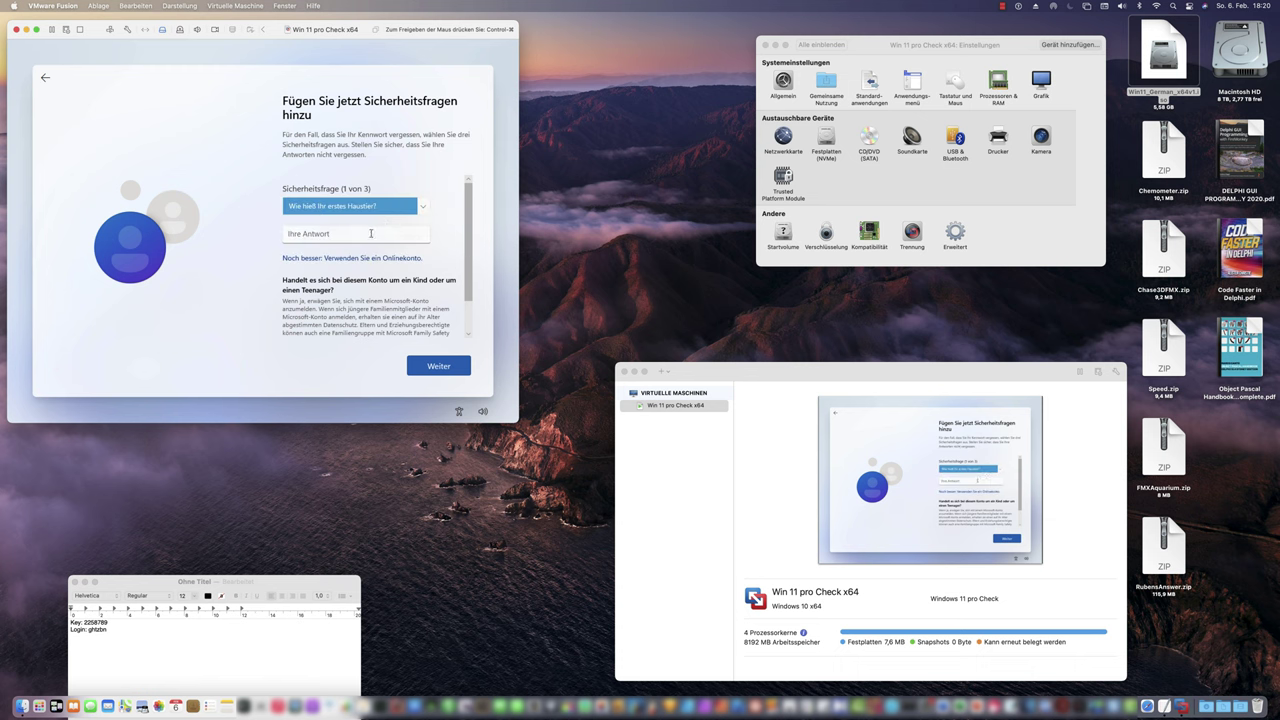
{"action": "type", "text": "a"}
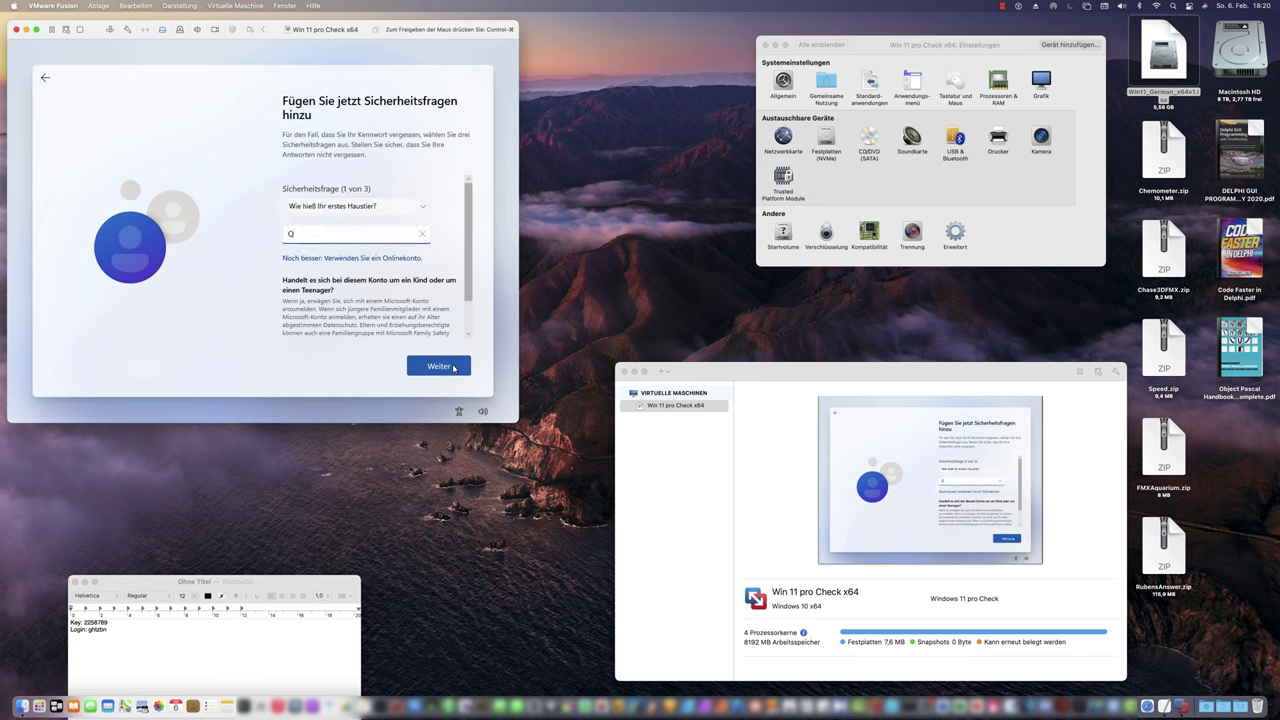
{"action": "left_click", "coordinate": [455, 368]}
Choose the birthplace question as the second security question and enter its answer
{"action": "left_click", "coordinate": [401, 208]}
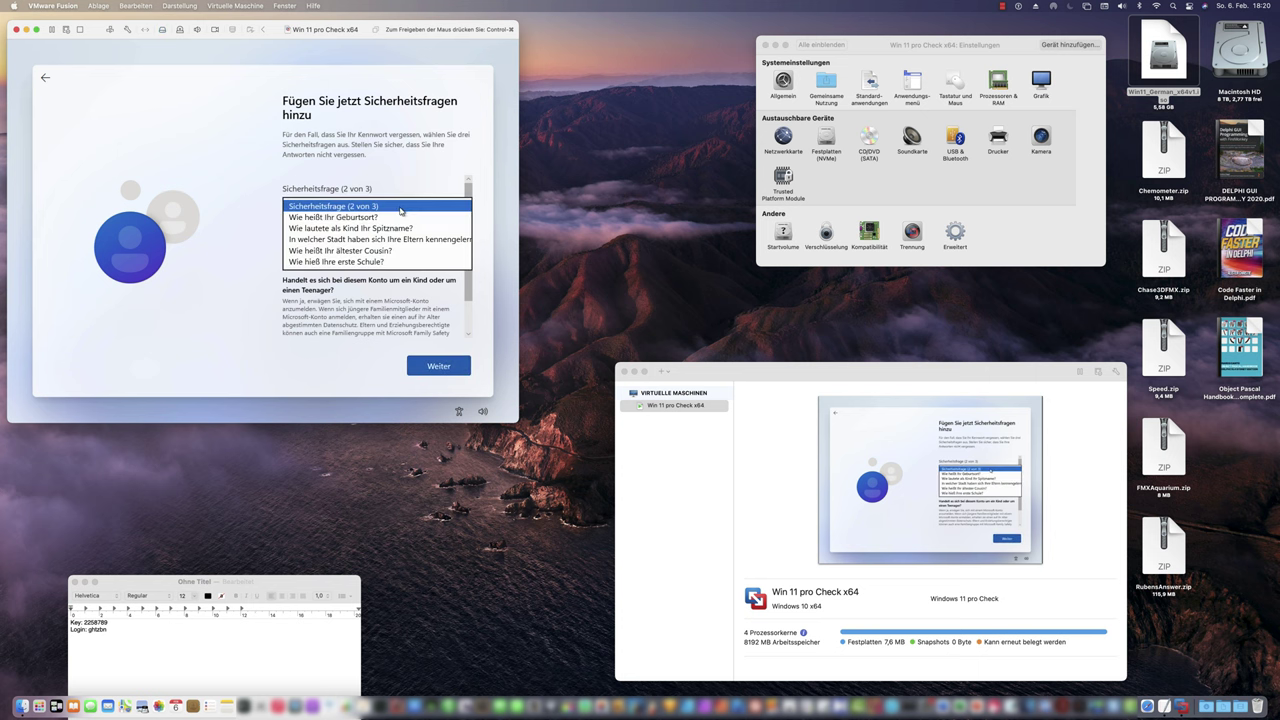
{"action": "left_click", "coordinate": [382, 230]}
{"action": "left_click", "coordinate": [382, 232]}
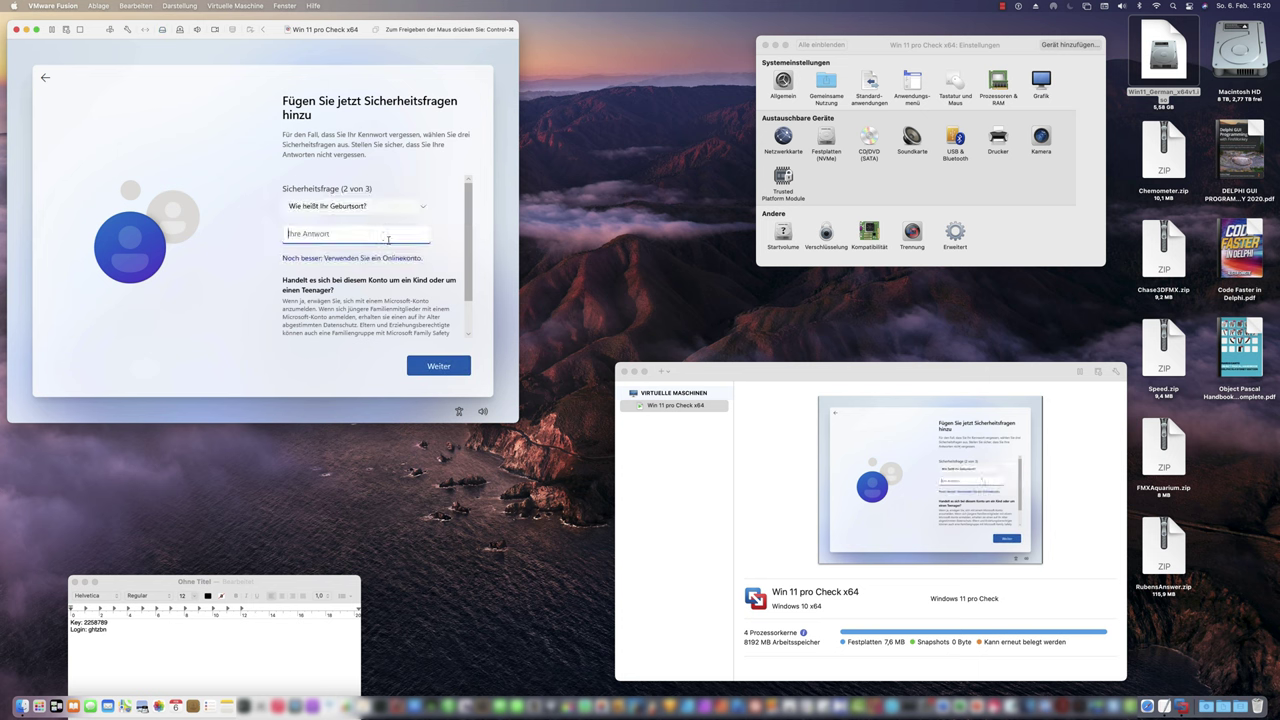
{"action": "type", "text": "a"}
{"action": "left_click", "coordinate": [440, 367]}
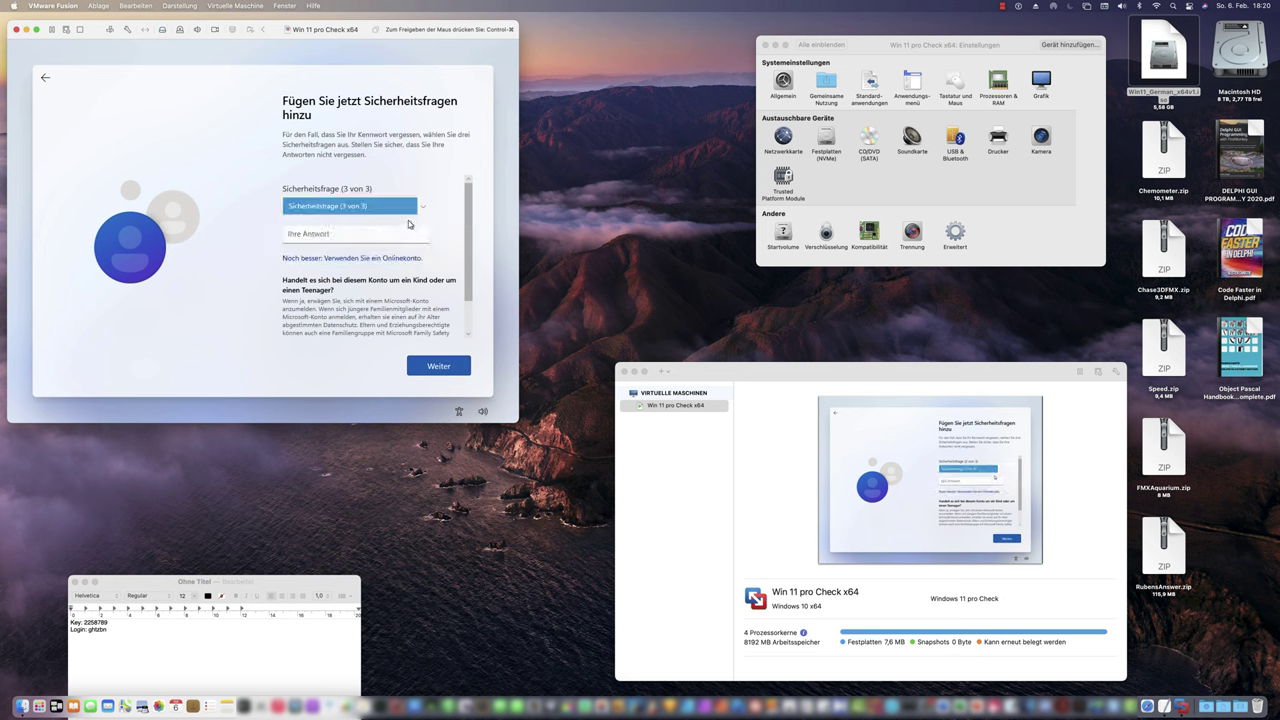
Choose the childhood nickname question as the third security question and enter its answer
{"action": "left_click", "coordinate": [399, 210]}
{"action": "left_click", "coordinate": [393, 218]}
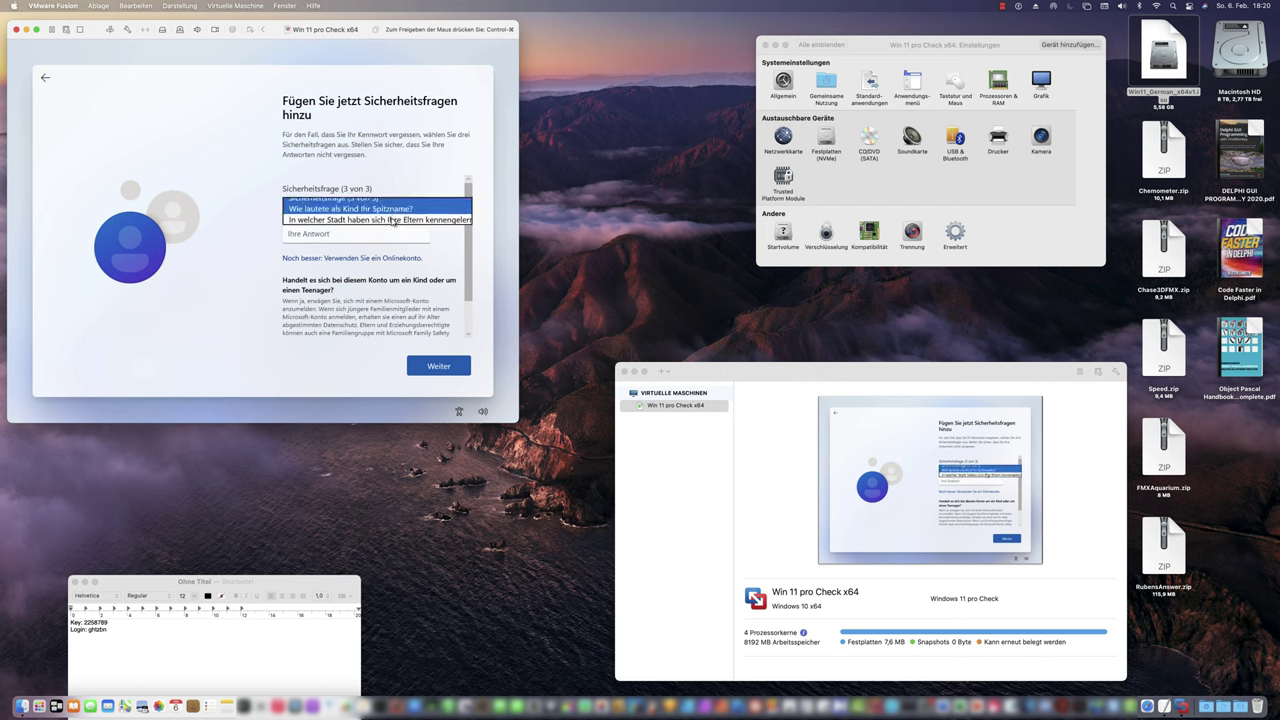
{"action": "left_click", "coordinate": [395, 233]}
{"action": "type", "text": "Q"}
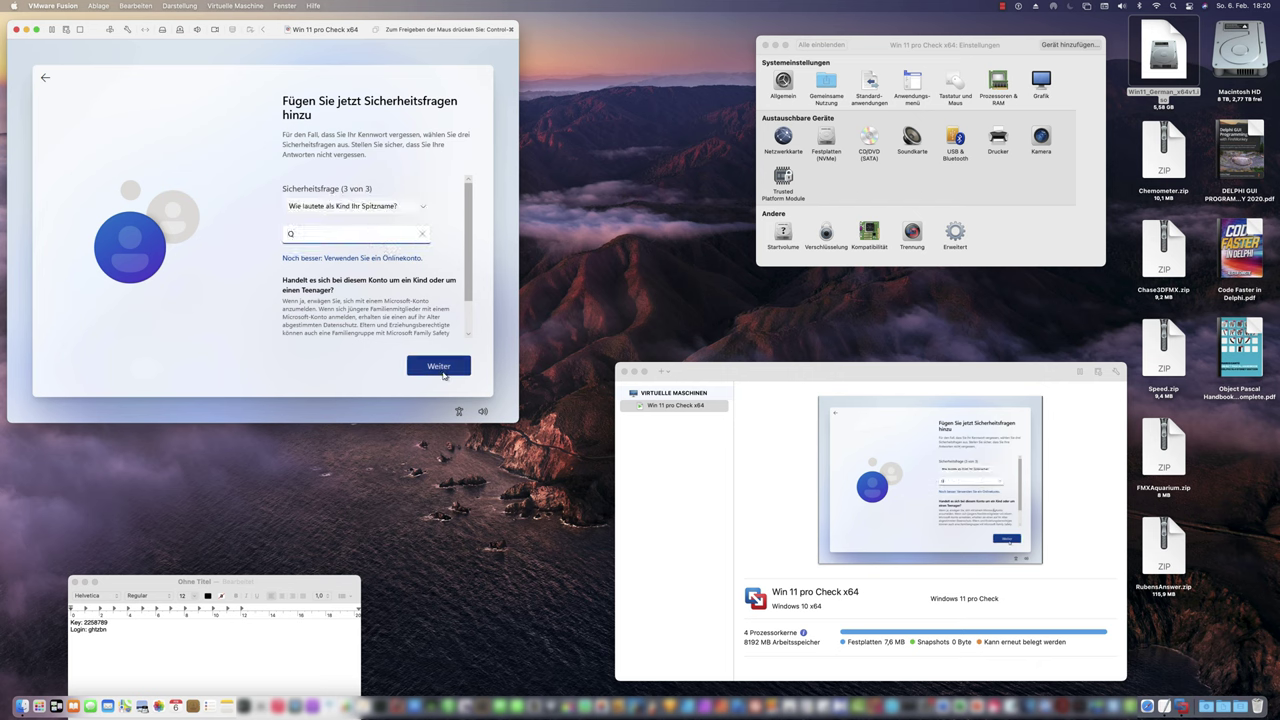
{"action": "left_click", "coordinate": [438, 366]}
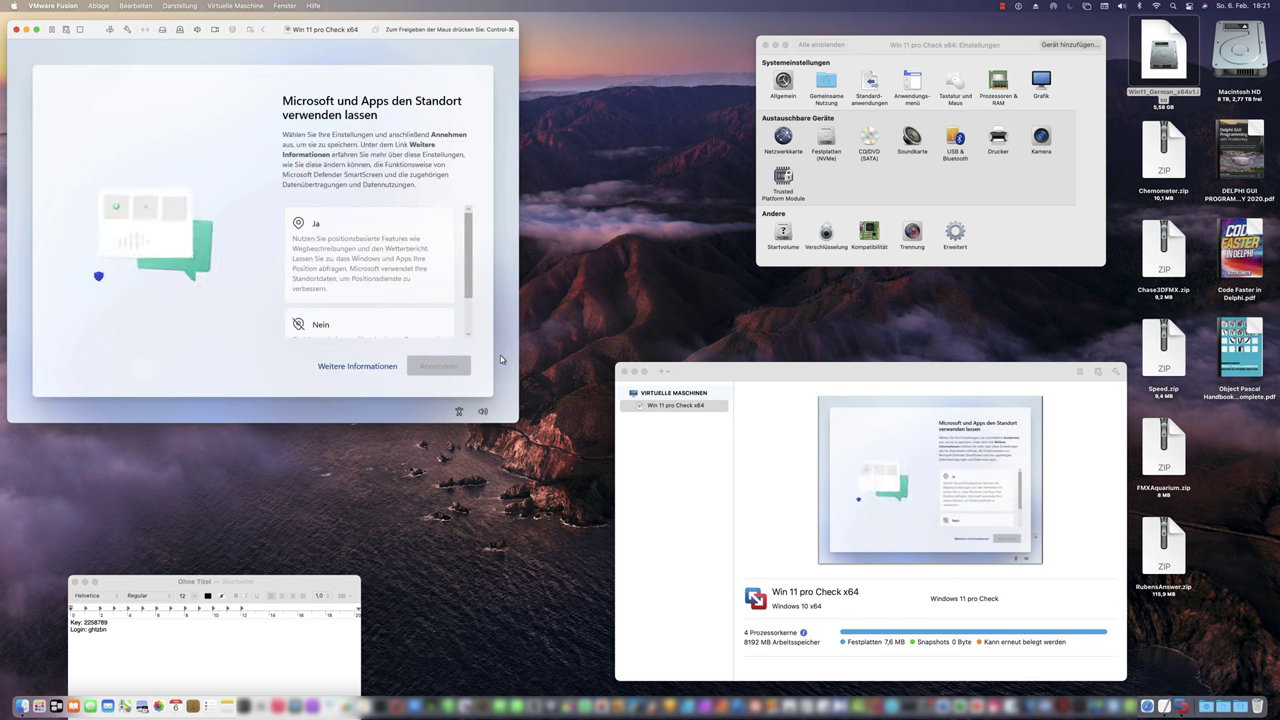
Decline location access for apps and turn off Find My Device
{"action": "scroll", "coordinate": [468, 325], "scroll_direction": "down", "scroll_amount": 2}
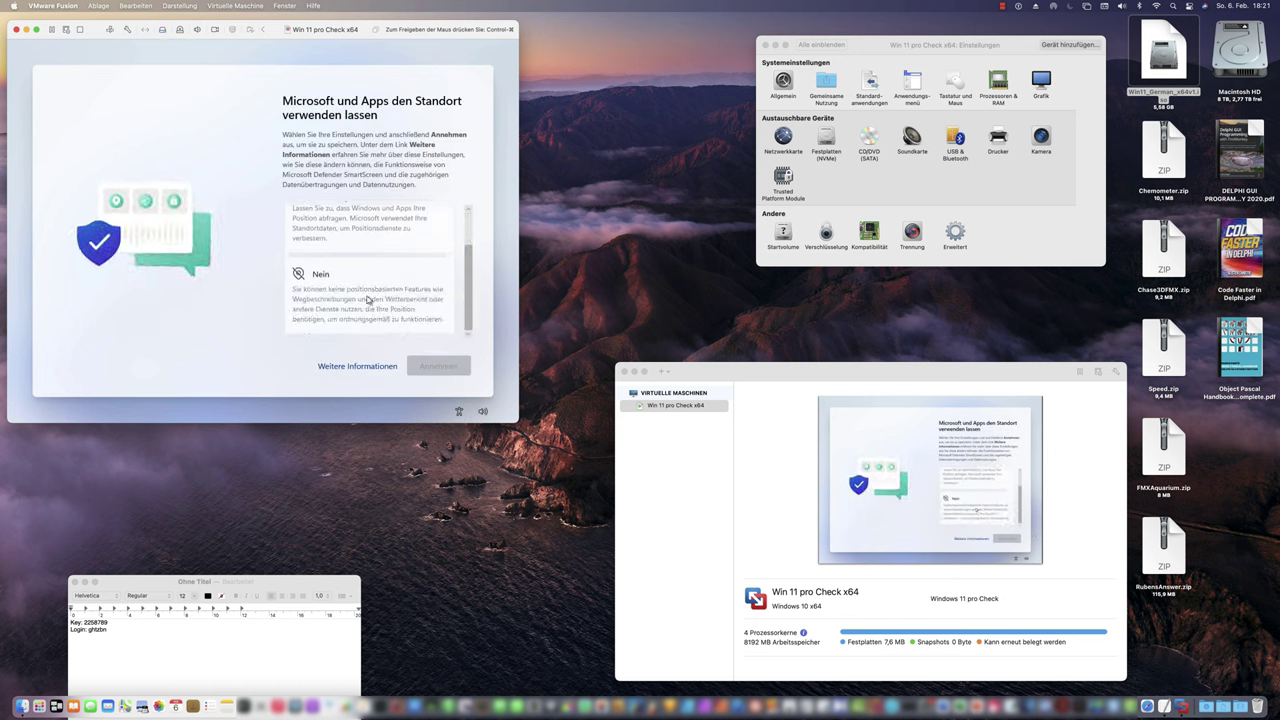
{"action": "left_click", "coordinate": [430, 318]}
{"action": "left_click", "coordinate": [438, 366]}
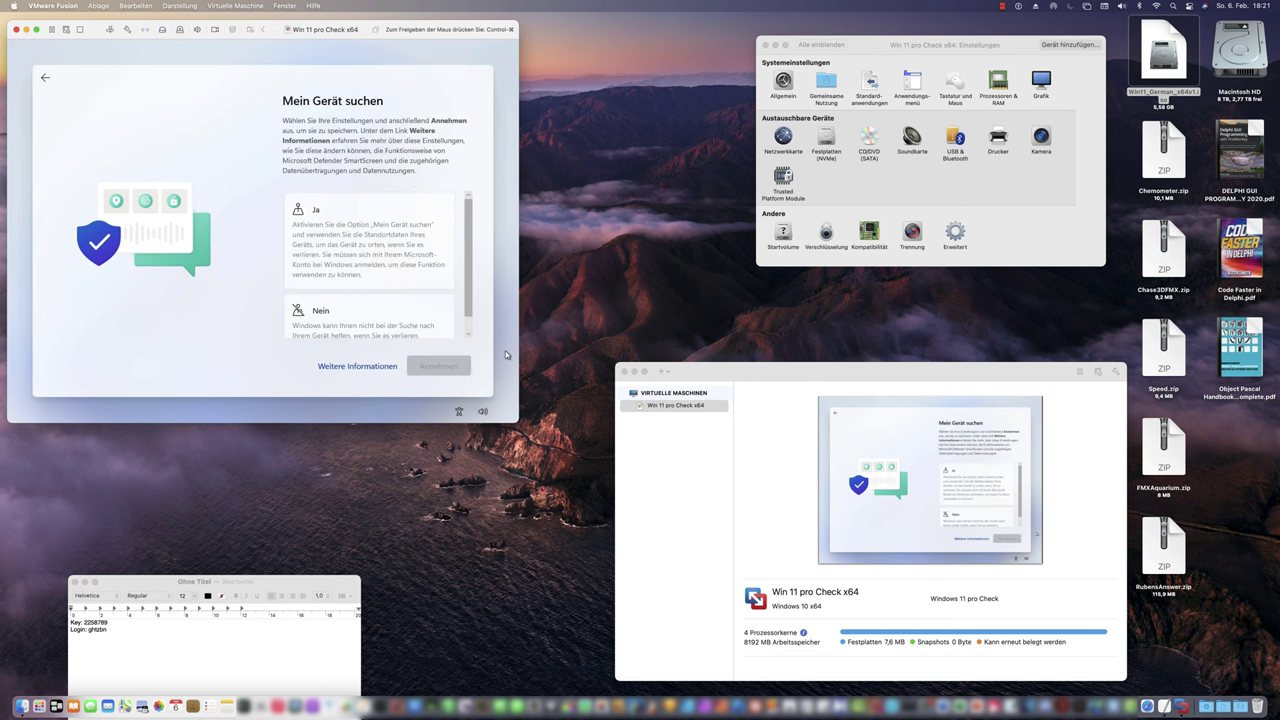
{"action": "scroll", "coordinate": [472, 300], "scroll_direction": "down", "scroll_amount": 2}
{"action": "left_click", "coordinate": [376, 310]}
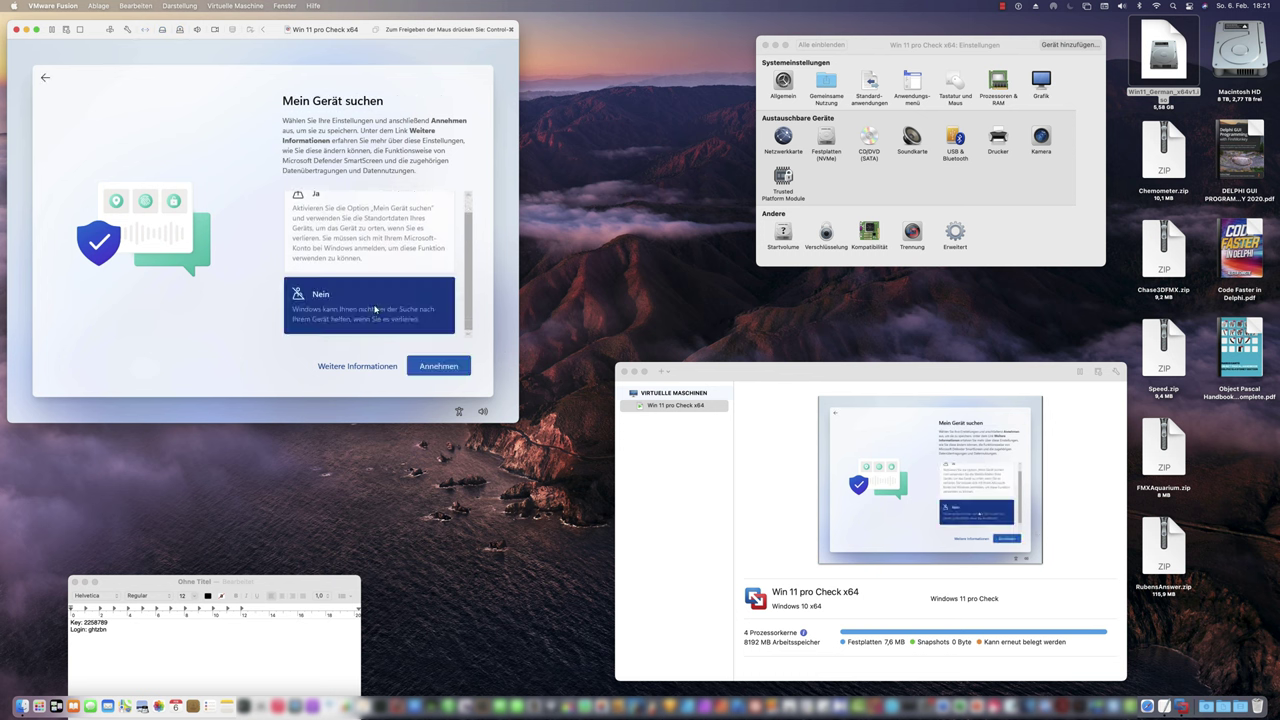
{"action": "left_click", "coordinate": [436, 365]}
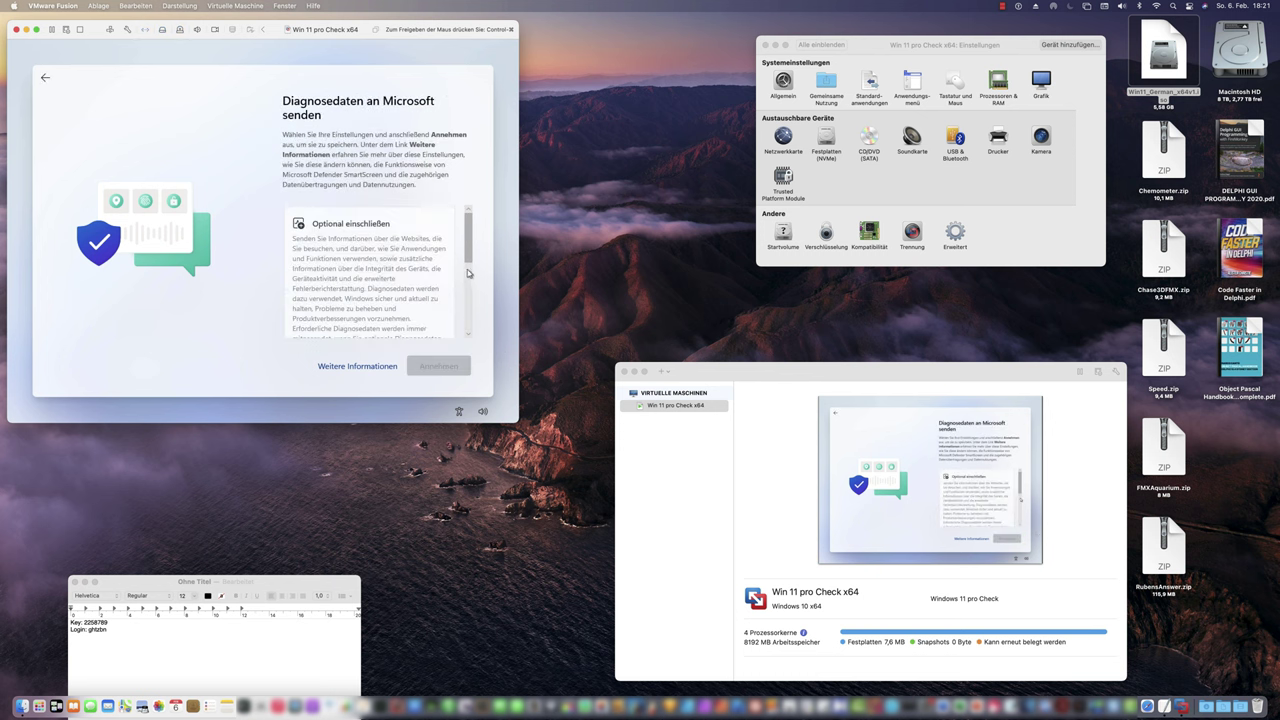
Send only required diagnostic data and decline improving inking and typing
{"action": "scroll", "coordinate": [467, 273], "scroll_direction": "down", "scroll_amount": 3}
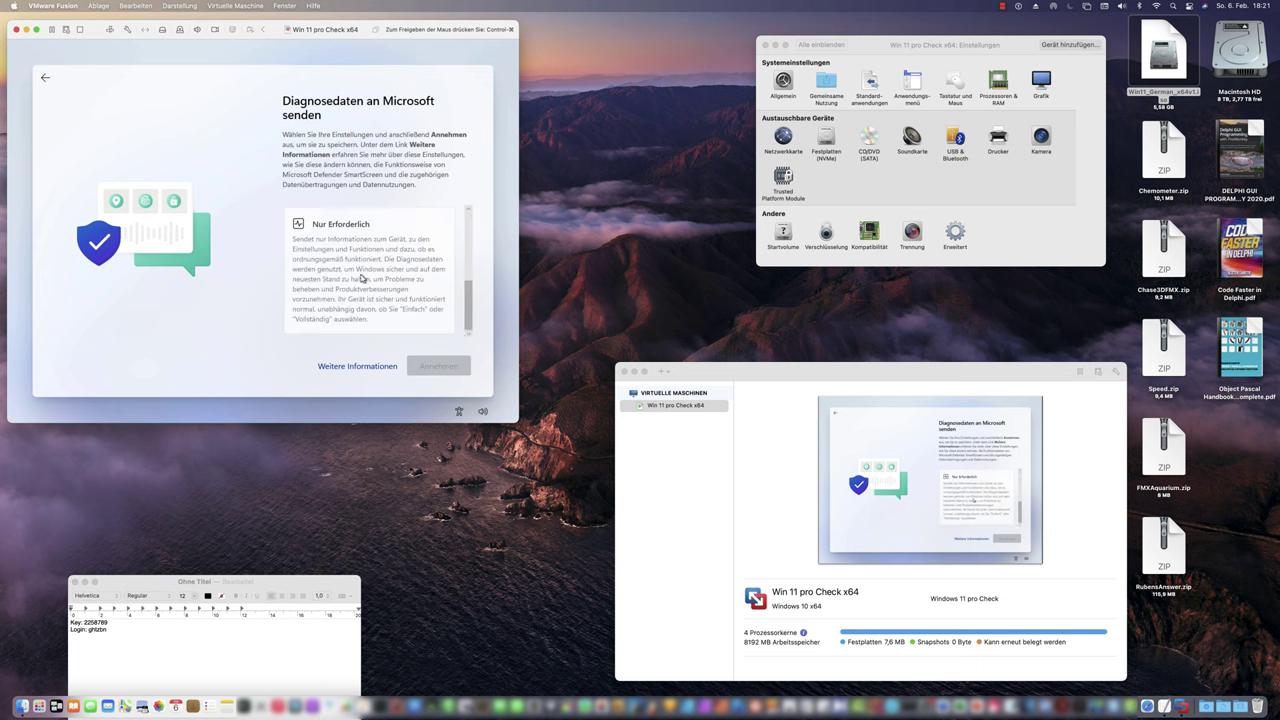
{"action": "left_click", "coordinate": [362, 279]}
{"action": "left_click", "coordinate": [438, 366]}
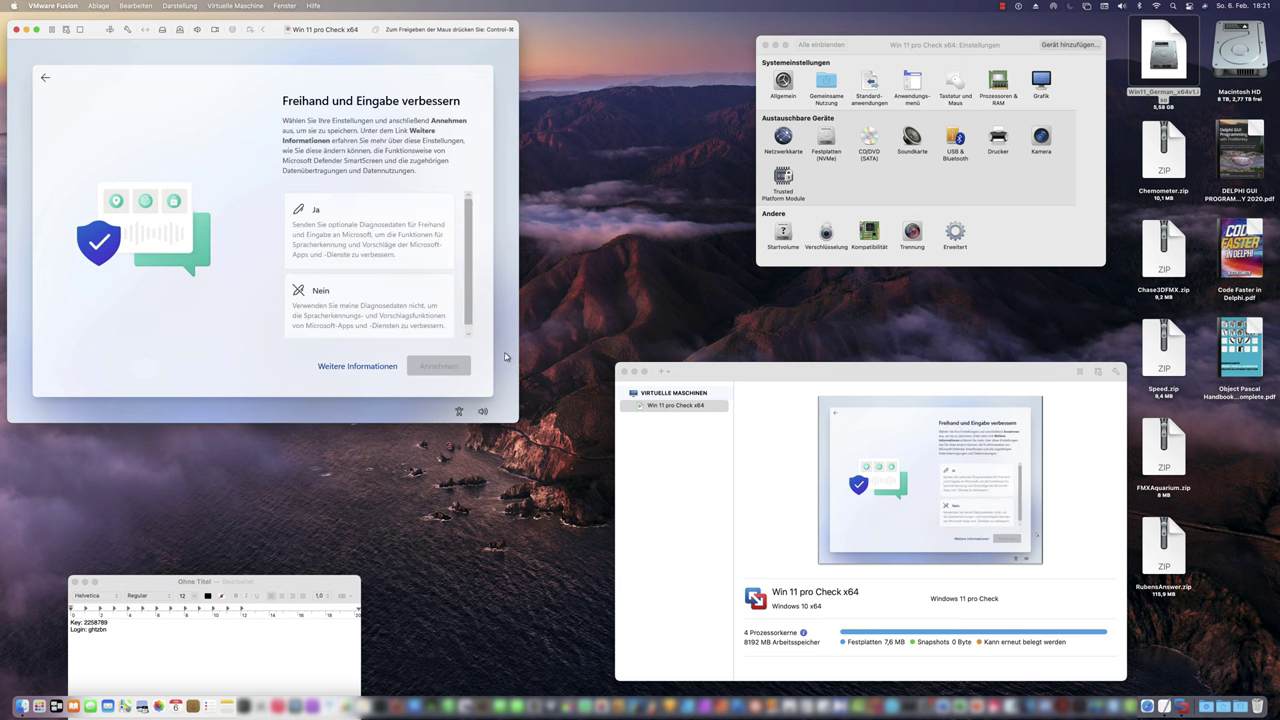
{"action": "left_click", "coordinate": [410, 316]}
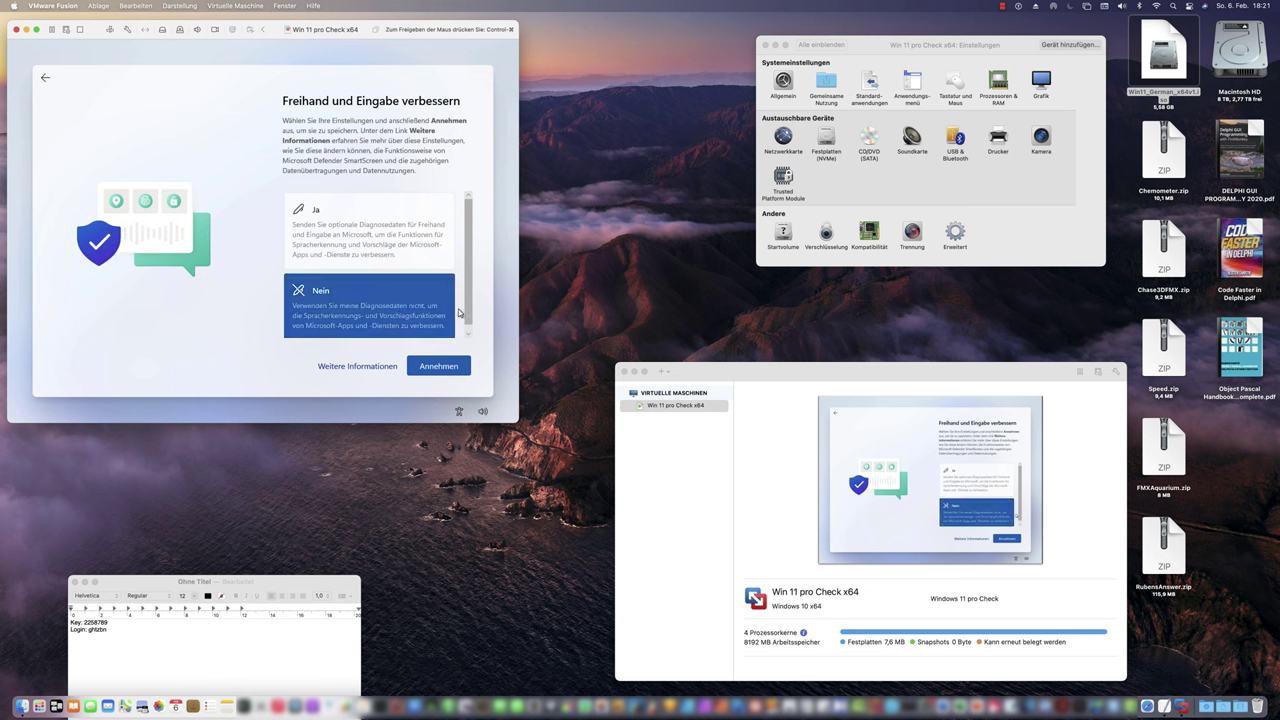
{"action": "left_click", "coordinate": [438, 366]}
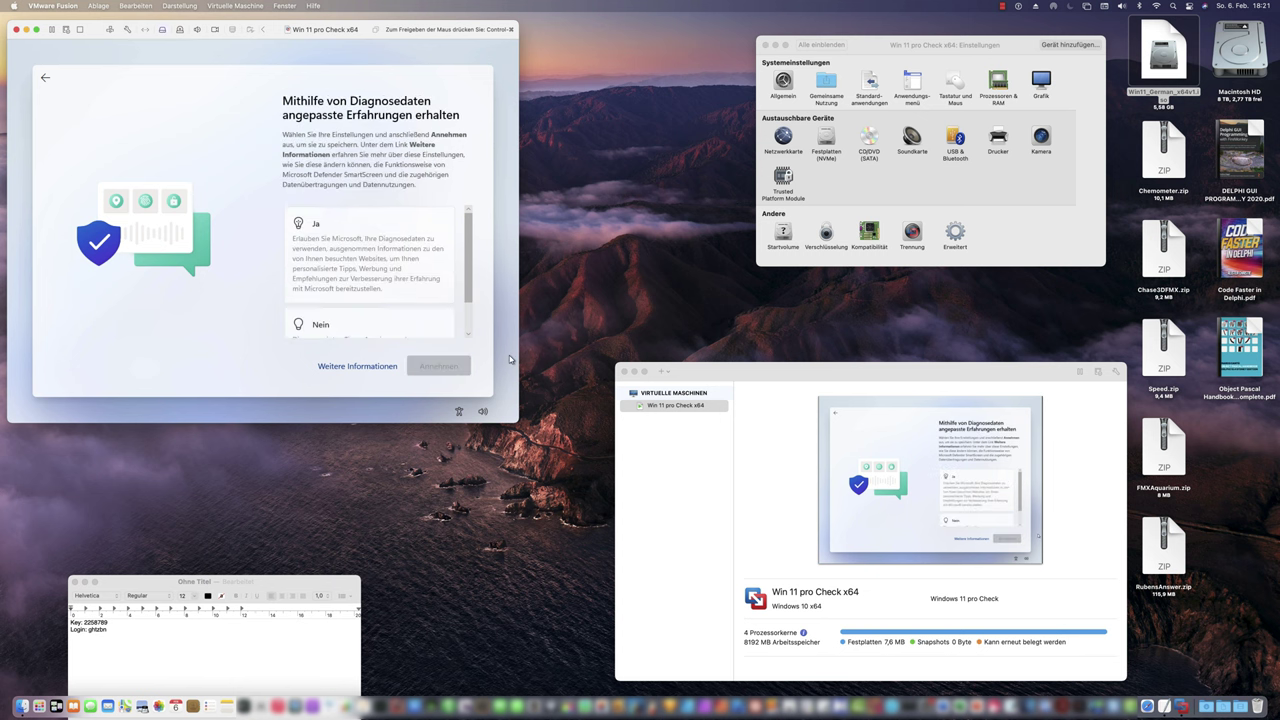
Refuse tailored experiences from diagnostic data and the advertising ID for apps
{"action": "scroll", "coordinate": [406, 313], "scroll_direction": "down", "scroll_amount": 2}
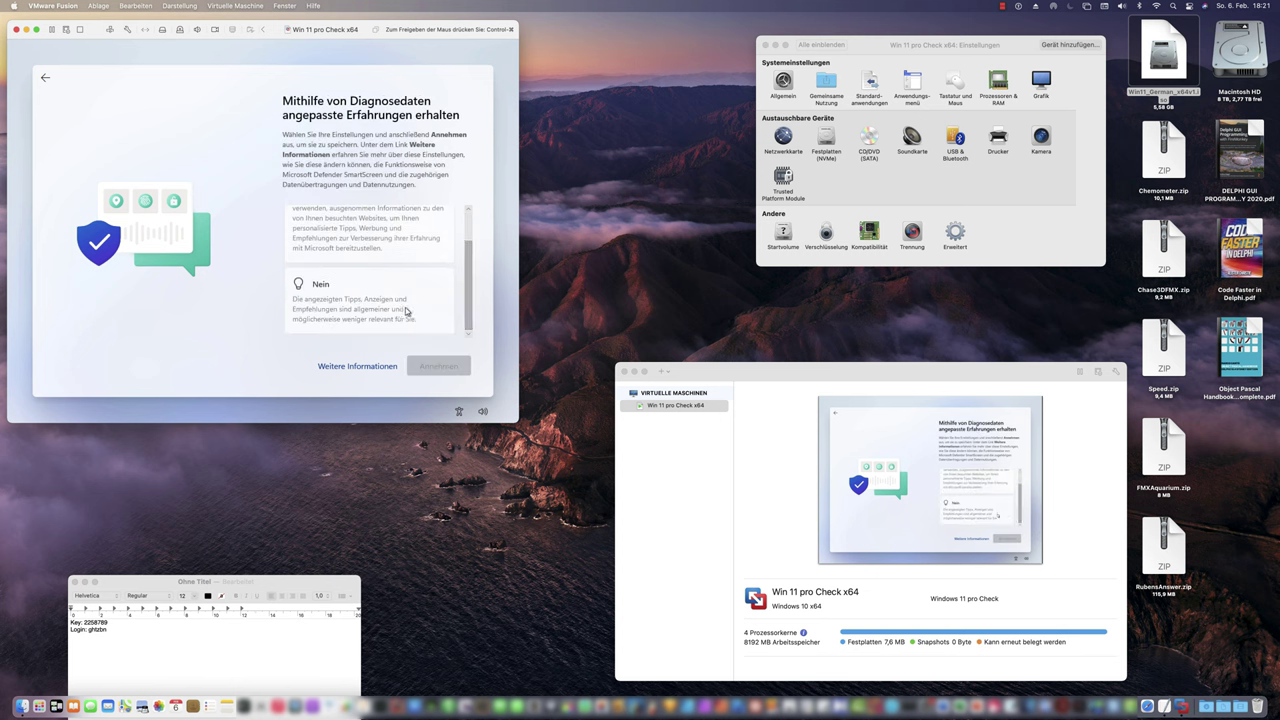
{"action": "left_click", "coordinate": [362, 306]}
{"action": "left_click", "coordinate": [447, 369]}
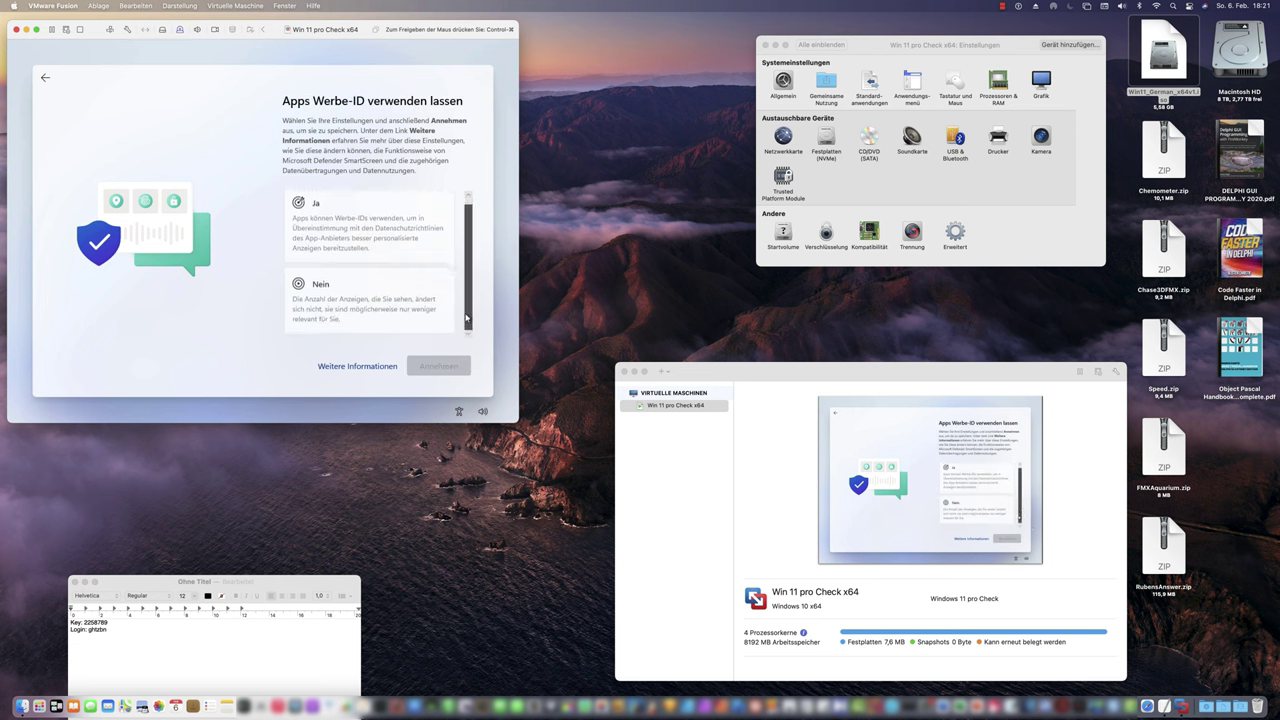
{"action": "left_click", "coordinate": [350, 302]}
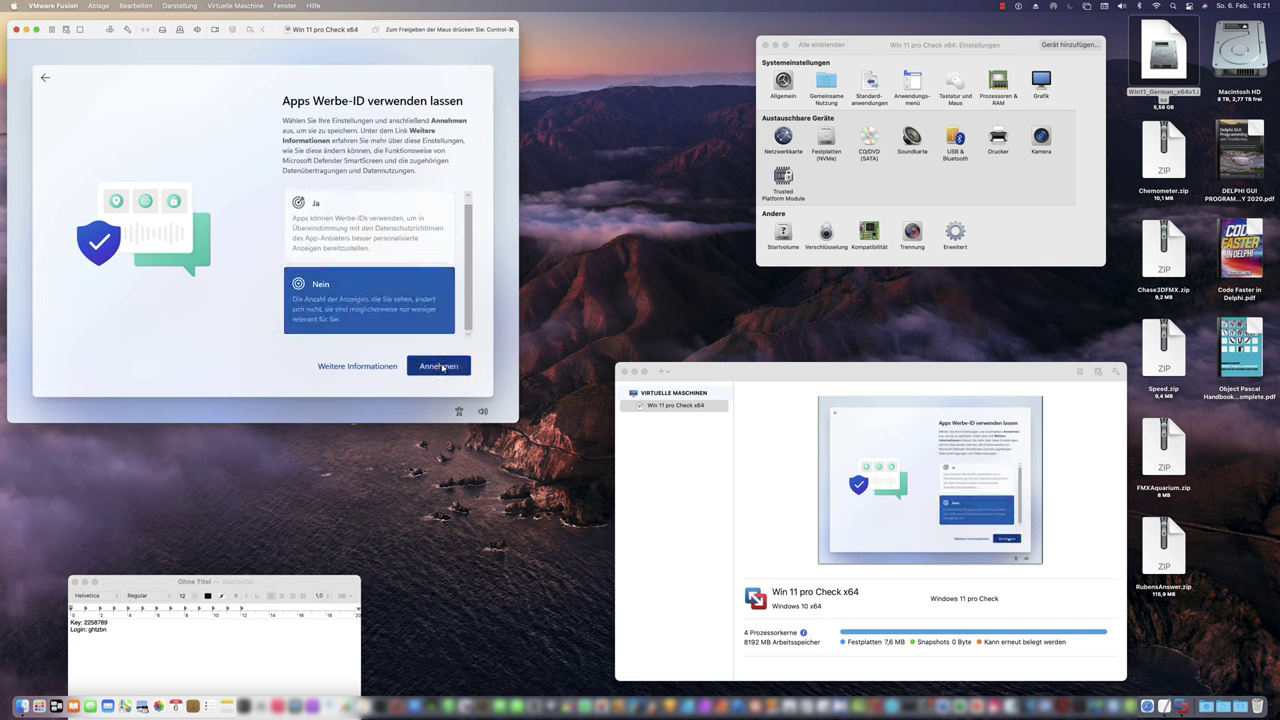
{"action": "left_click", "coordinate": [441, 367]}
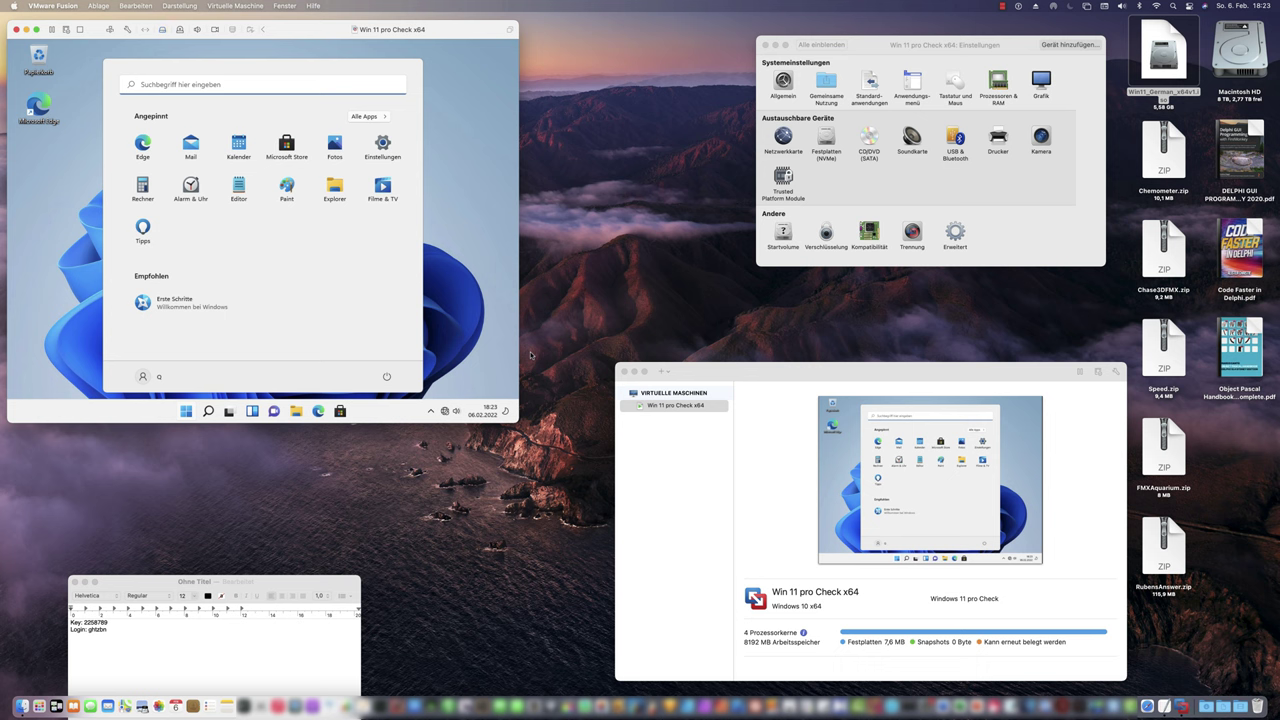
Apply the dark theme under Einstellungen > Personalisierung in the Windows guest and review the page
{"action": "left_click", "coordinate": [507, 354]}
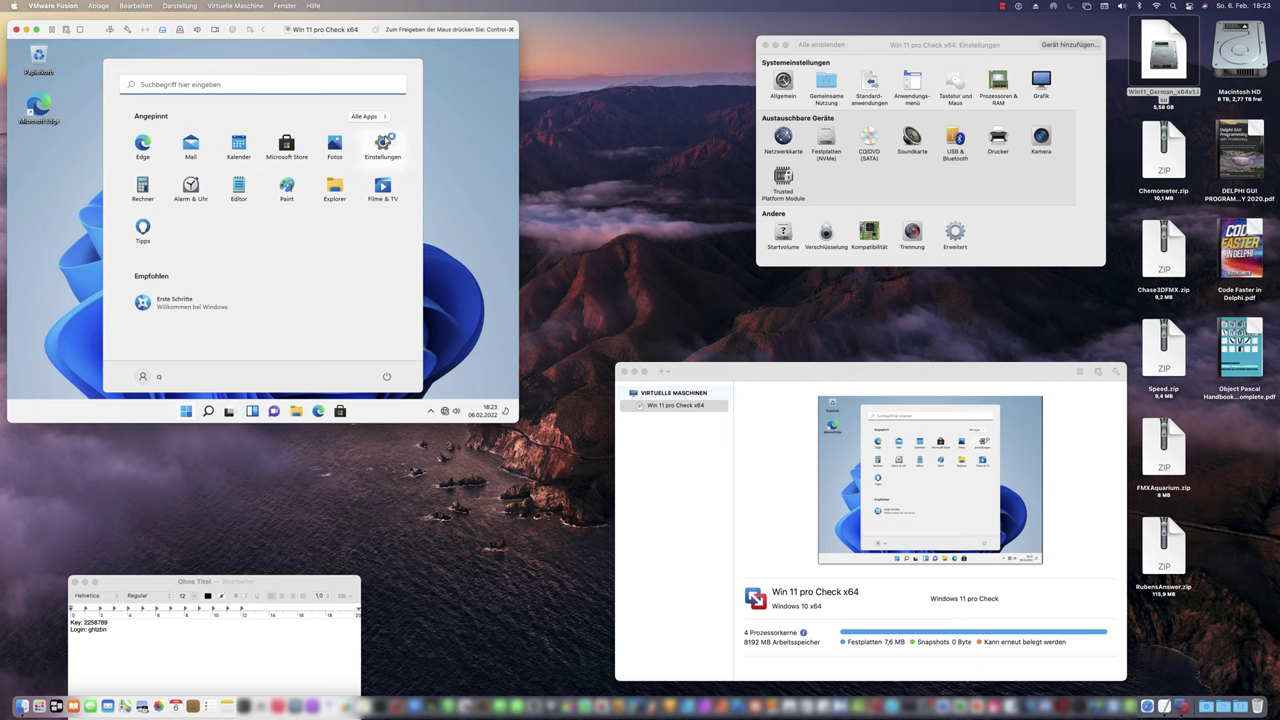
{"action": "left_click", "coordinate": [383, 143]}
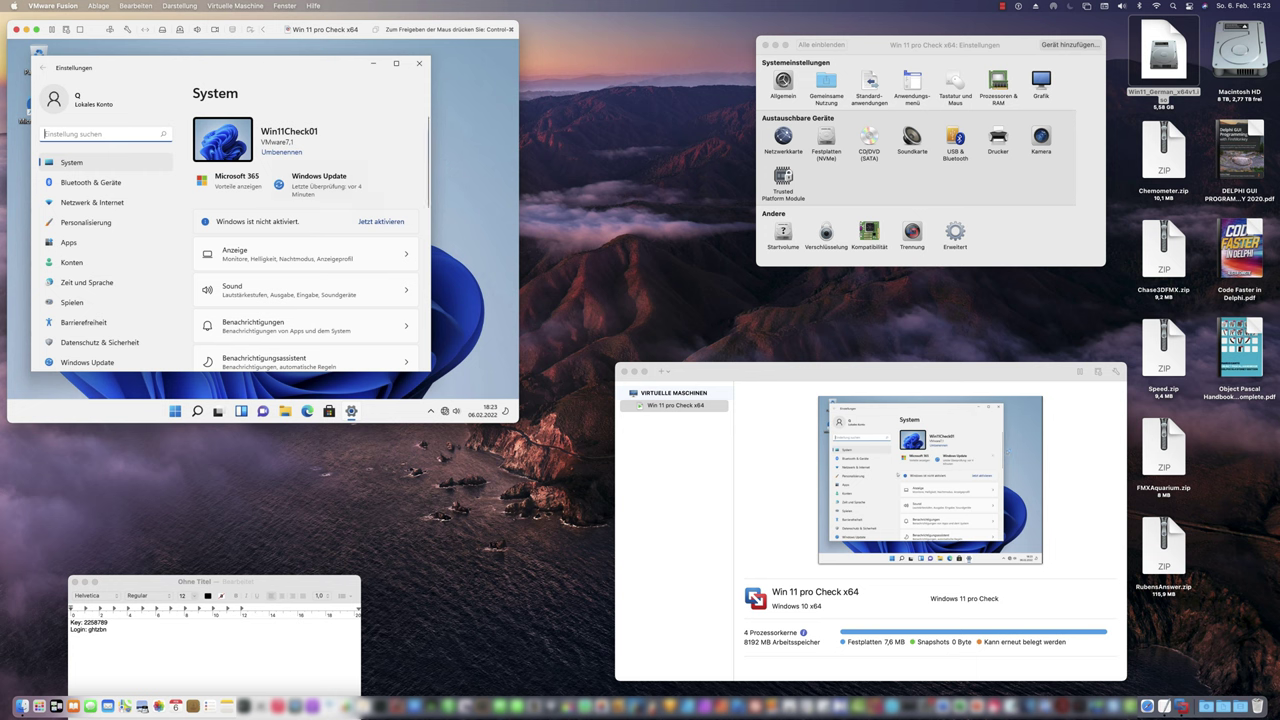
{"action": "left_click", "coordinate": [104, 226]}
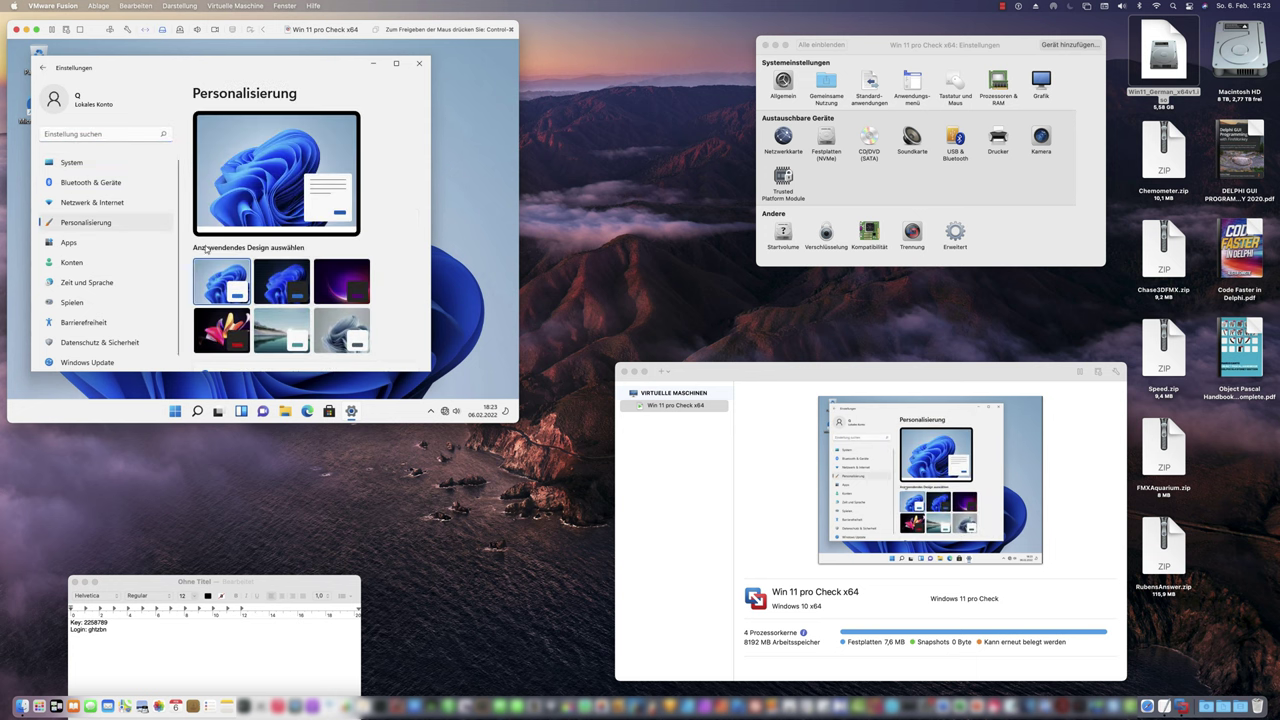
{"action": "left_click", "coordinate": [282, 281]}
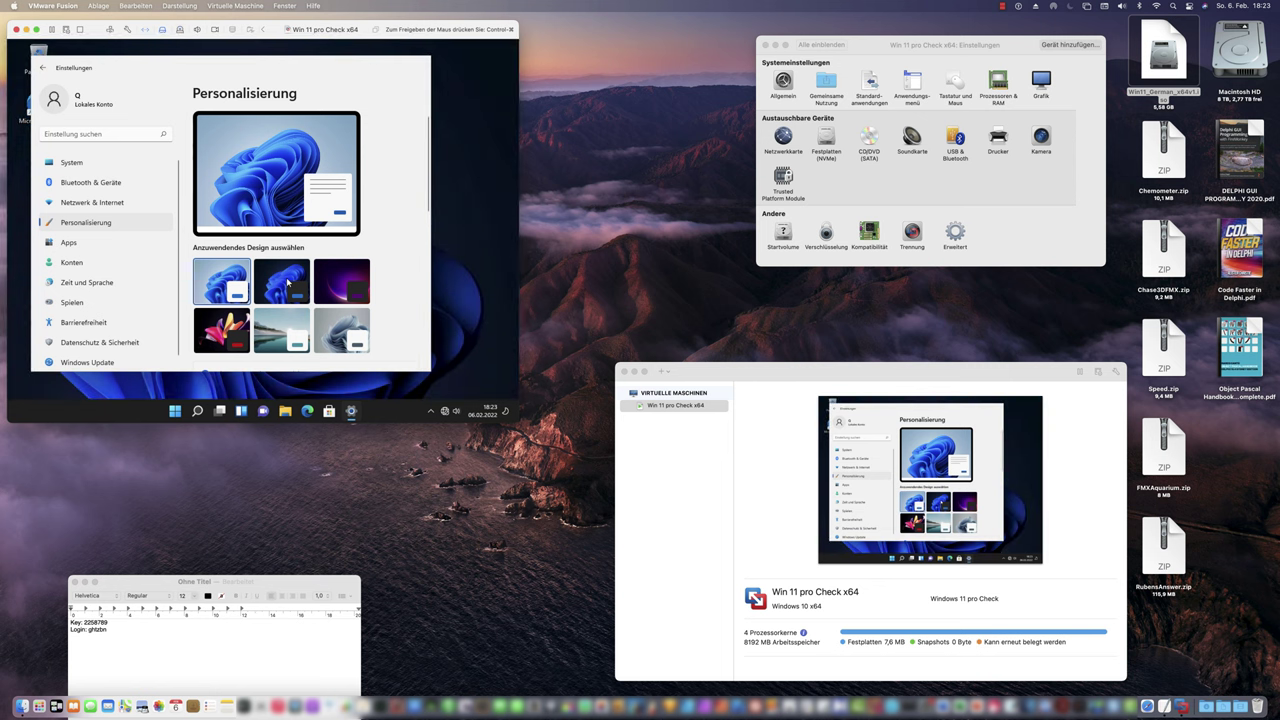
{"action": "scroll", "coordinate": [400, 263], "scroll_direction": "down", "scroll_amount": 3}
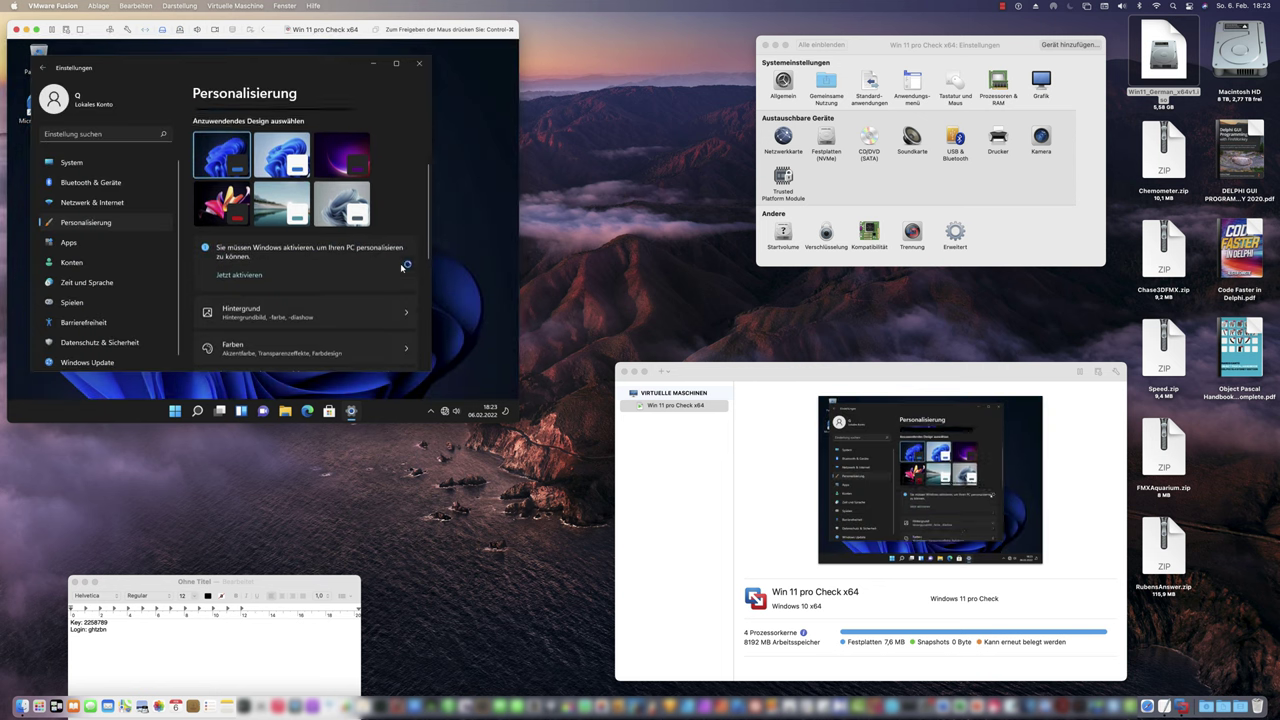
{"action": "scroll", "coordinate": [400, 263], "scroll_direction": "down", "scroll_amount": 2}
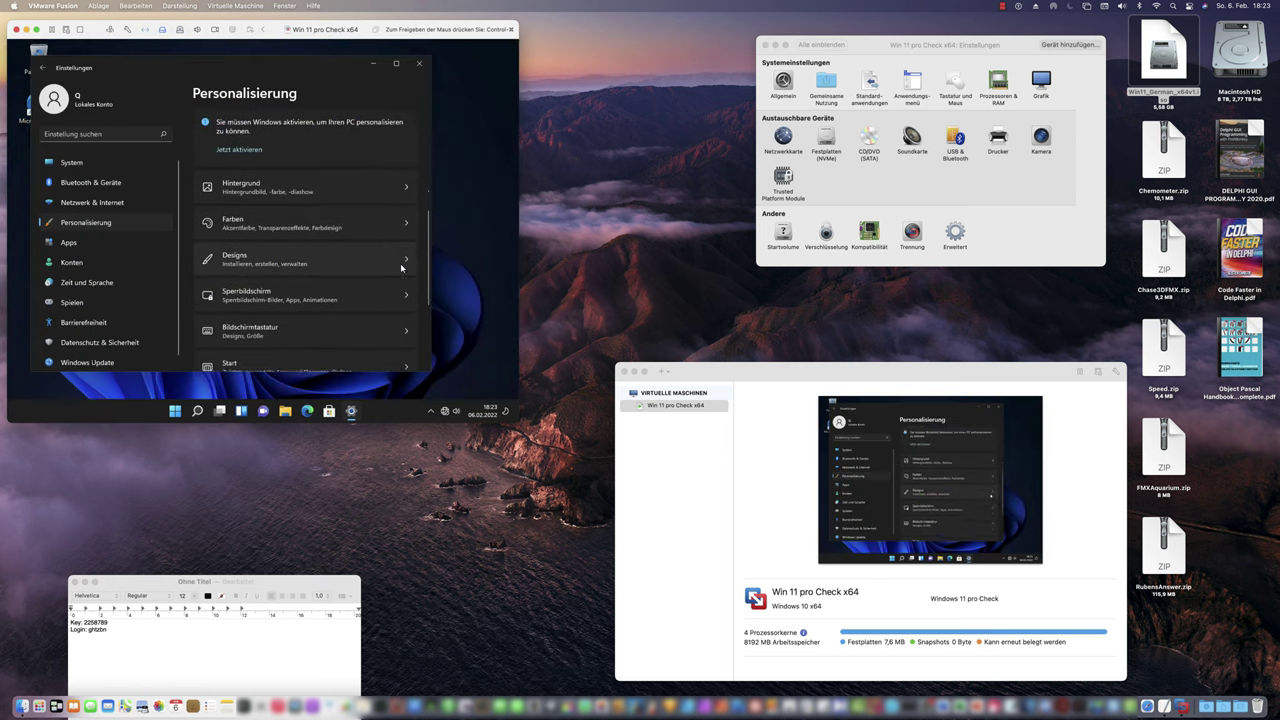
{"action": "scroll", "coordinate": [401, 268], "scroll_direction": "down", "scroll_amount": 3}
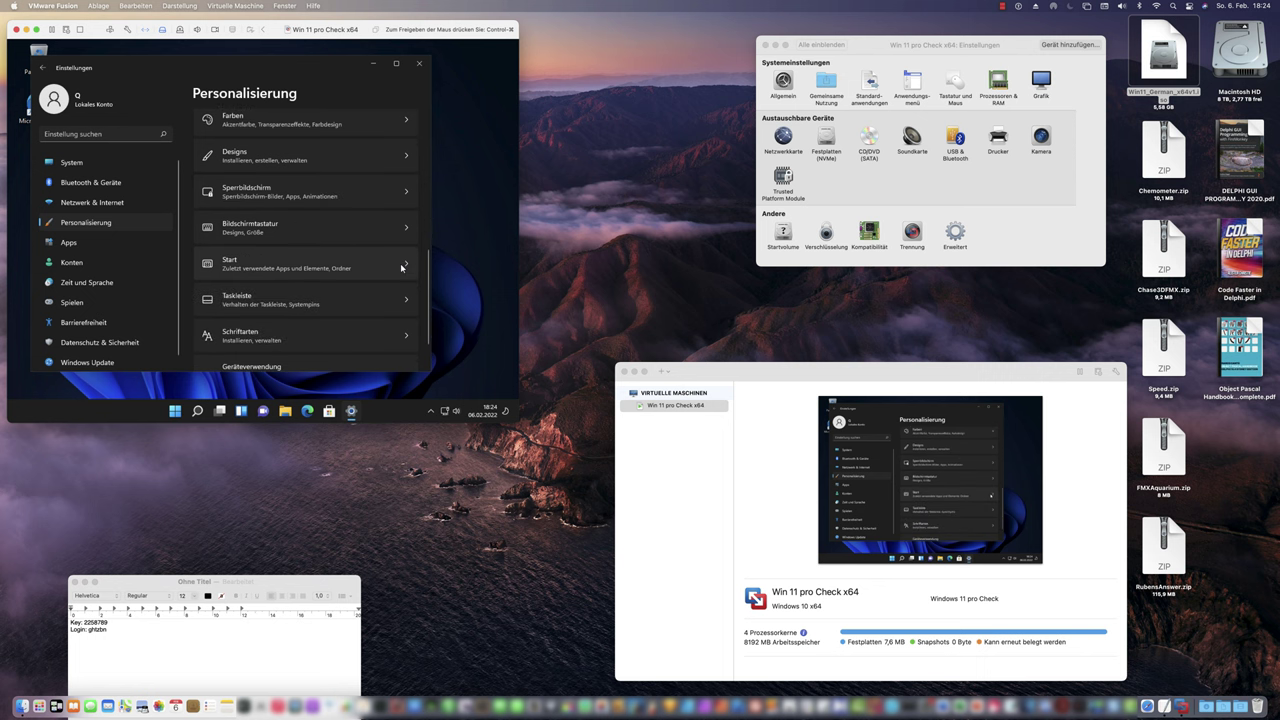
{"action": "scroll", "coordinate": [401, 266], "scroll_direction": "down", "scroll_amount": 1}
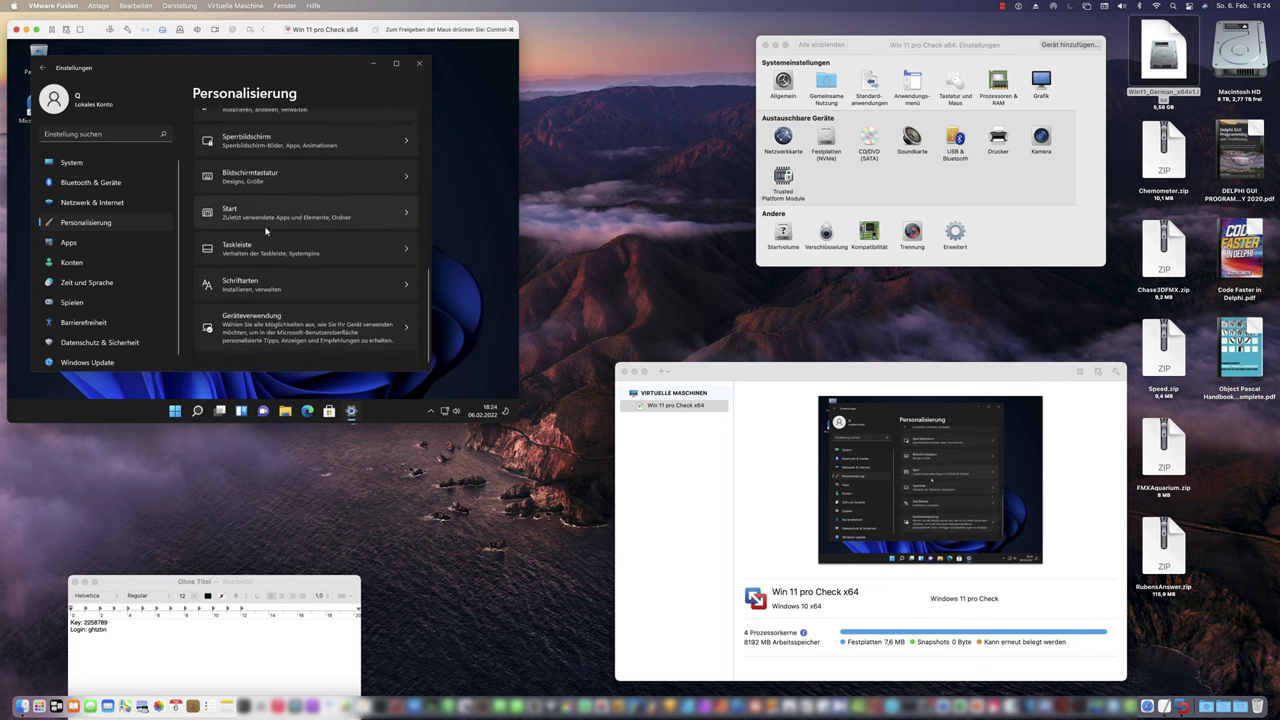
{"action": "scroll", "coordinate": [314, 191], "scroll_direction": "up", "scroll_amount": 6}
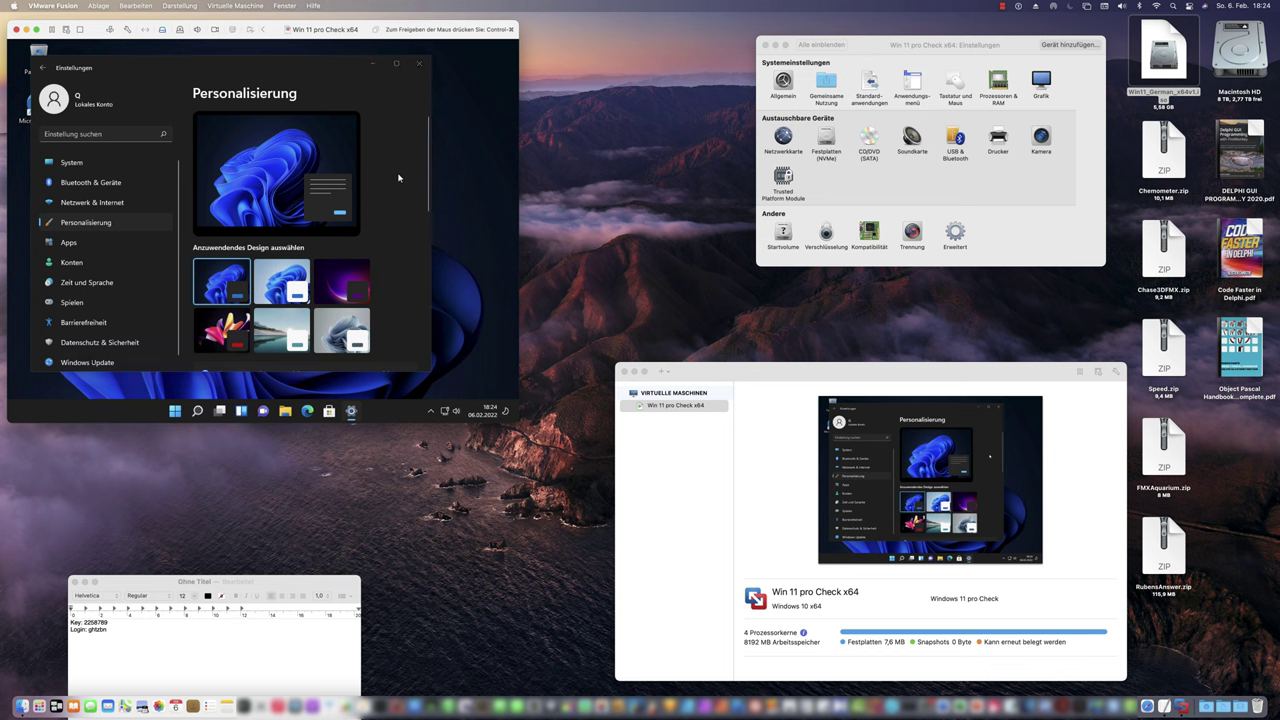
Close Windows Settings and select Chemometer.zip on the Mac desktop
{"action": "left_click", "coordinate": [419, 63]}
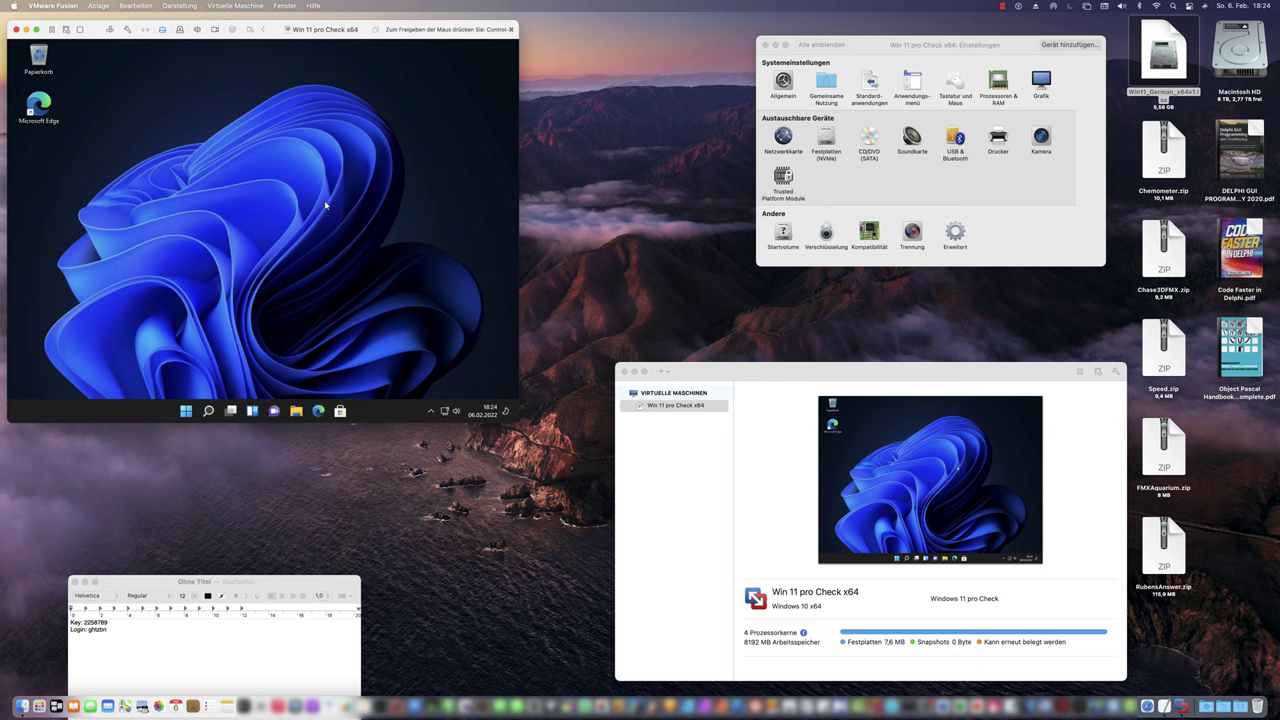
{"action": "left_click_drag", "start_coordinate": [1162, 158], "coordinate": [428, 200]}
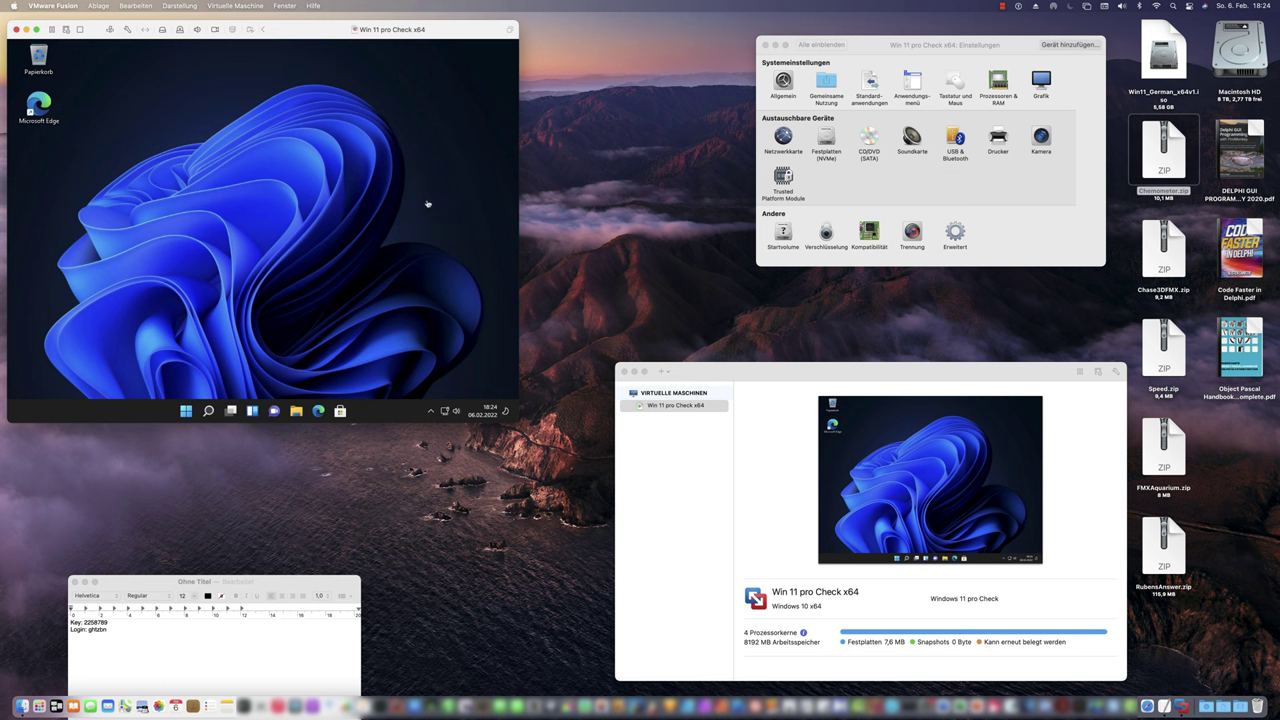
{"action": "left_click", "coordinate": [431, 205]}
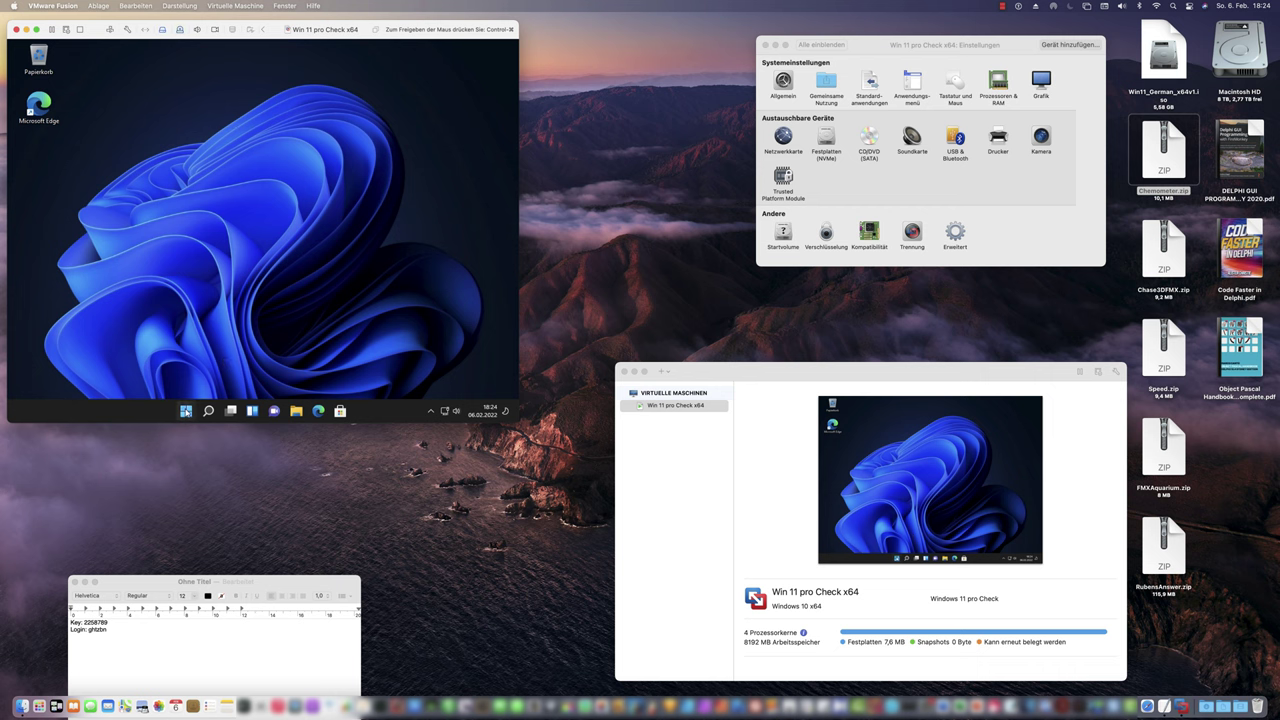
Shut down Windows from the Start menu's power options with Herunterfahren
{"action": "left_click", "coordinate": [185, 410]}
{"action": "left_click", "coordinate": [387, 378]}
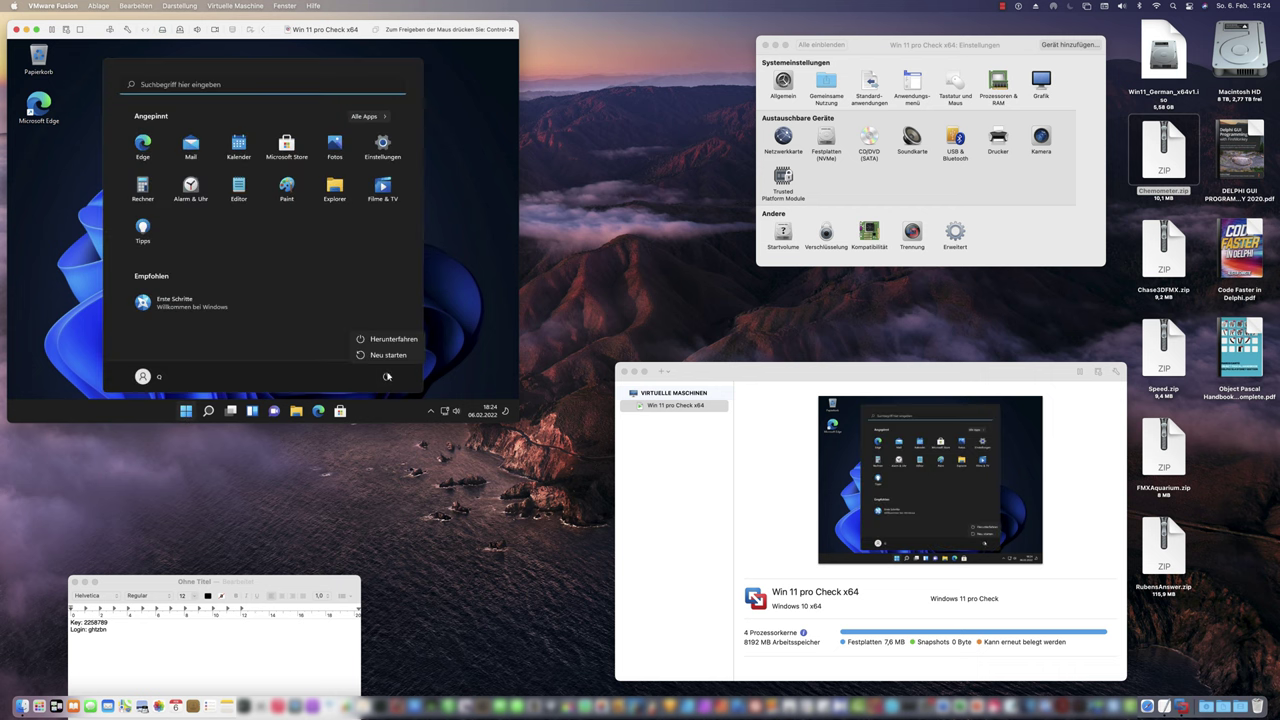
{"action": "left_click", "coordinate": [394, 341]}
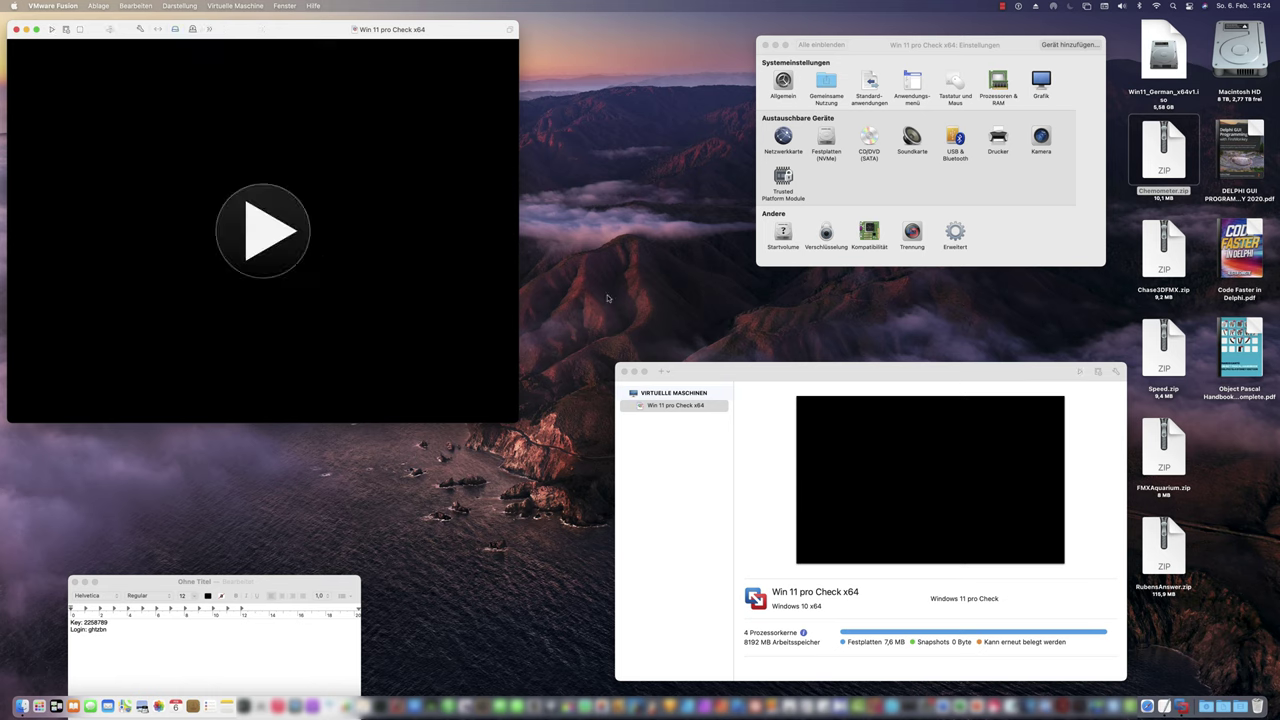
Set the CD/DVD (SATA) source to Automatische Erkennung, disconnect the drive, and close the VM window
{"action": "left_click", "coordinate": [868, 143]}
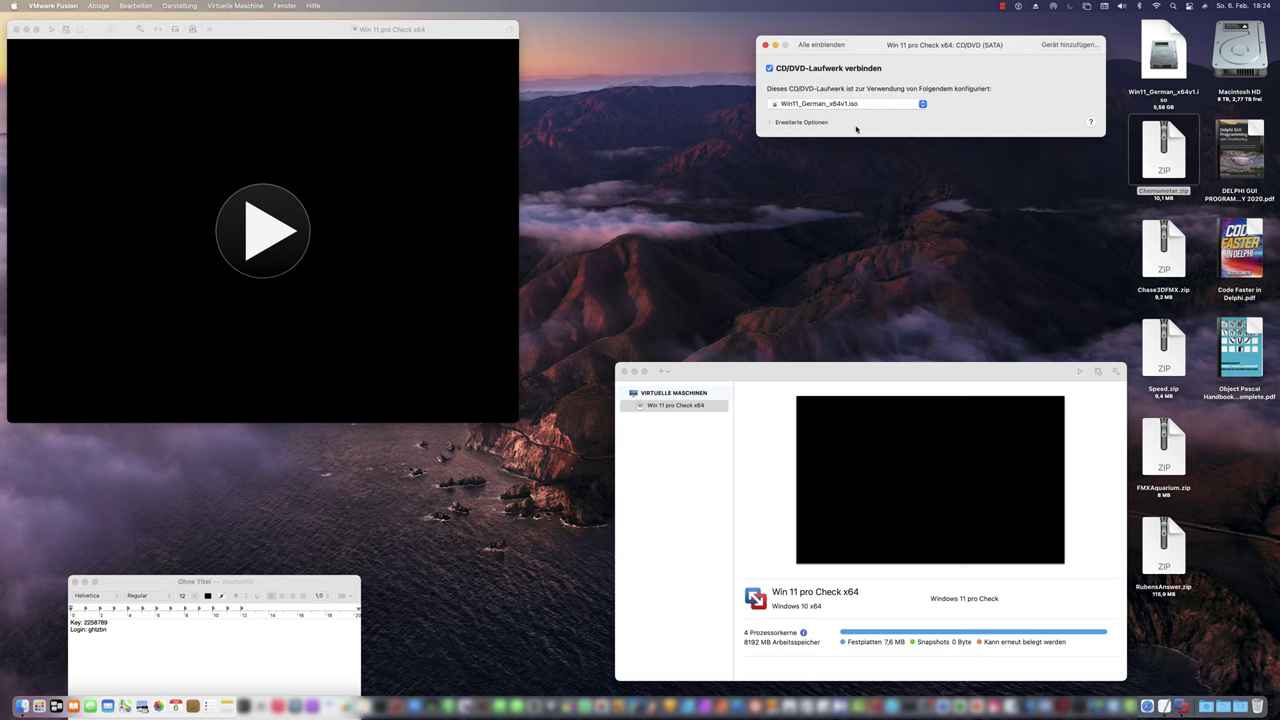
{"action": "left_click", "coordinate": [850, 104]}
{"action": "left_click", "coordinate": [836, 94]}
{"action": "left_click", "coordinate": [812, 70]}
{"action": "left_click", "coordinate": [822, 45]}
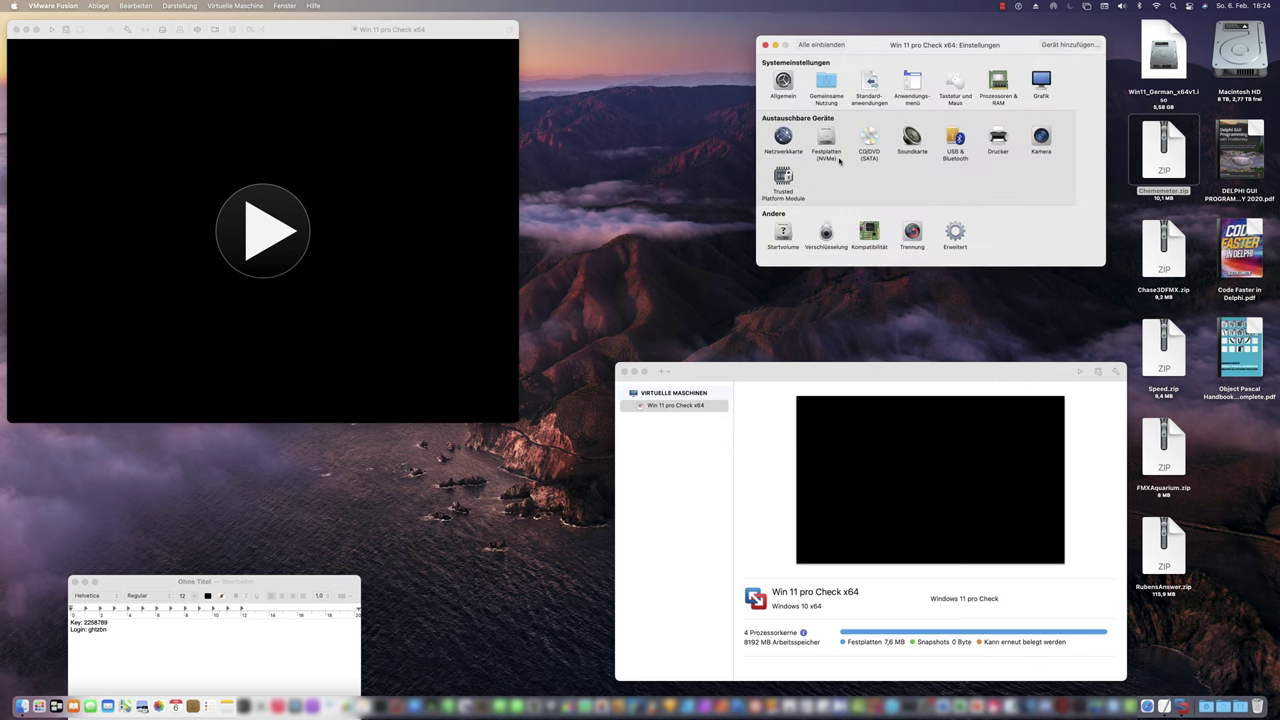
{"action": "left_click", "coordinate": [15, 30]}
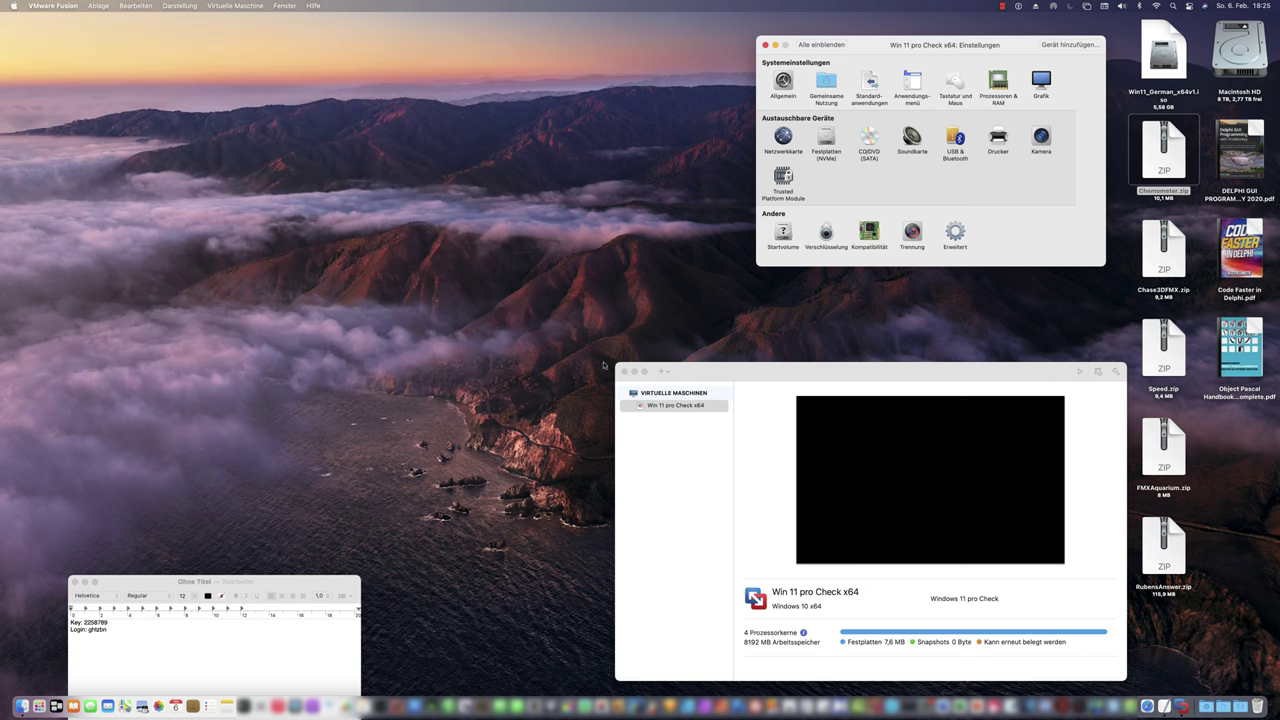
Quit VMware Fusion from its application menu and relaunch it from the Dock
{"action": "left_click", "coordinate": [623, 371]}
{"action": "left_click", "coordinate": [54, 6]}
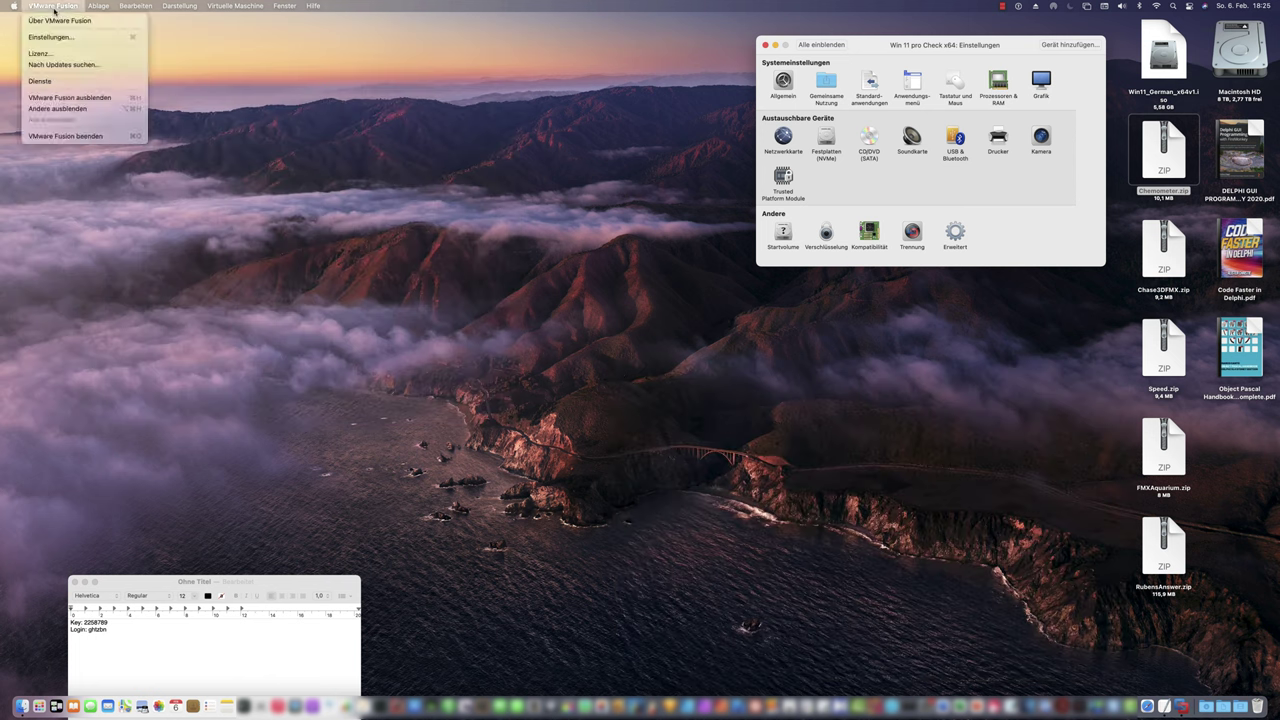
{"action": "left_click", "coordinate": [65, 135]}
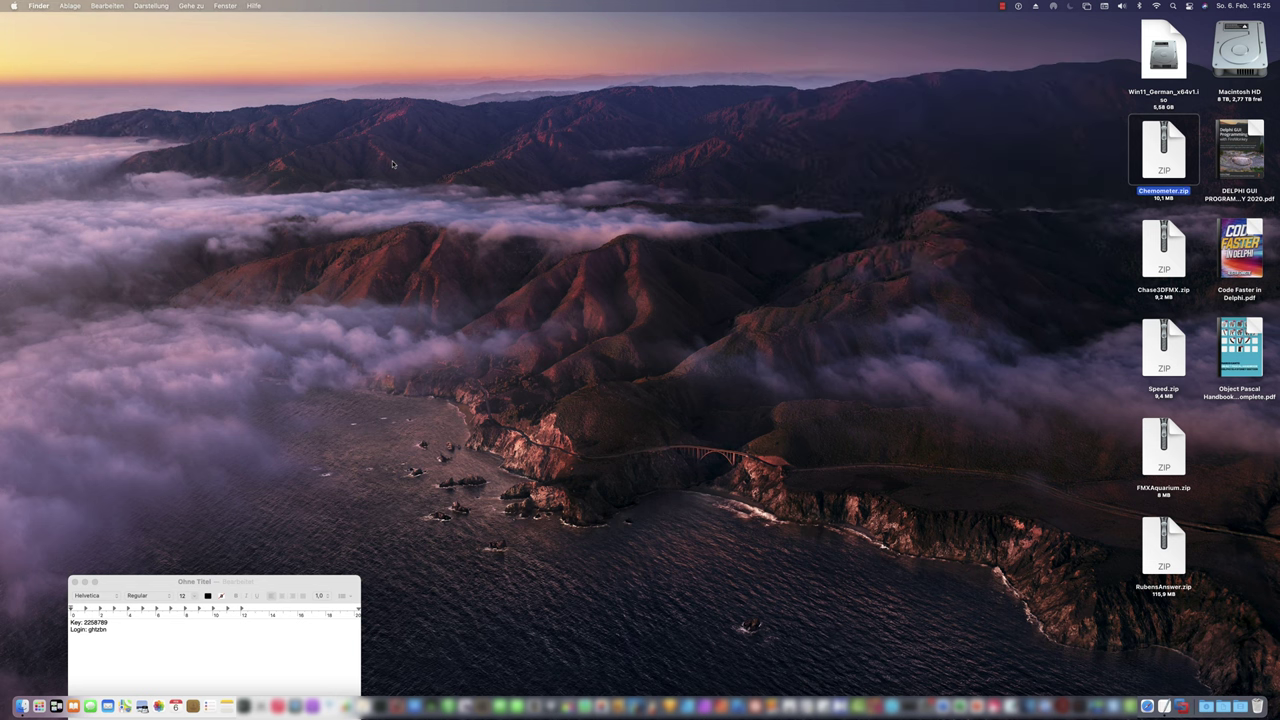
{"action": "left_click", "coordinate": [1181, 706]}
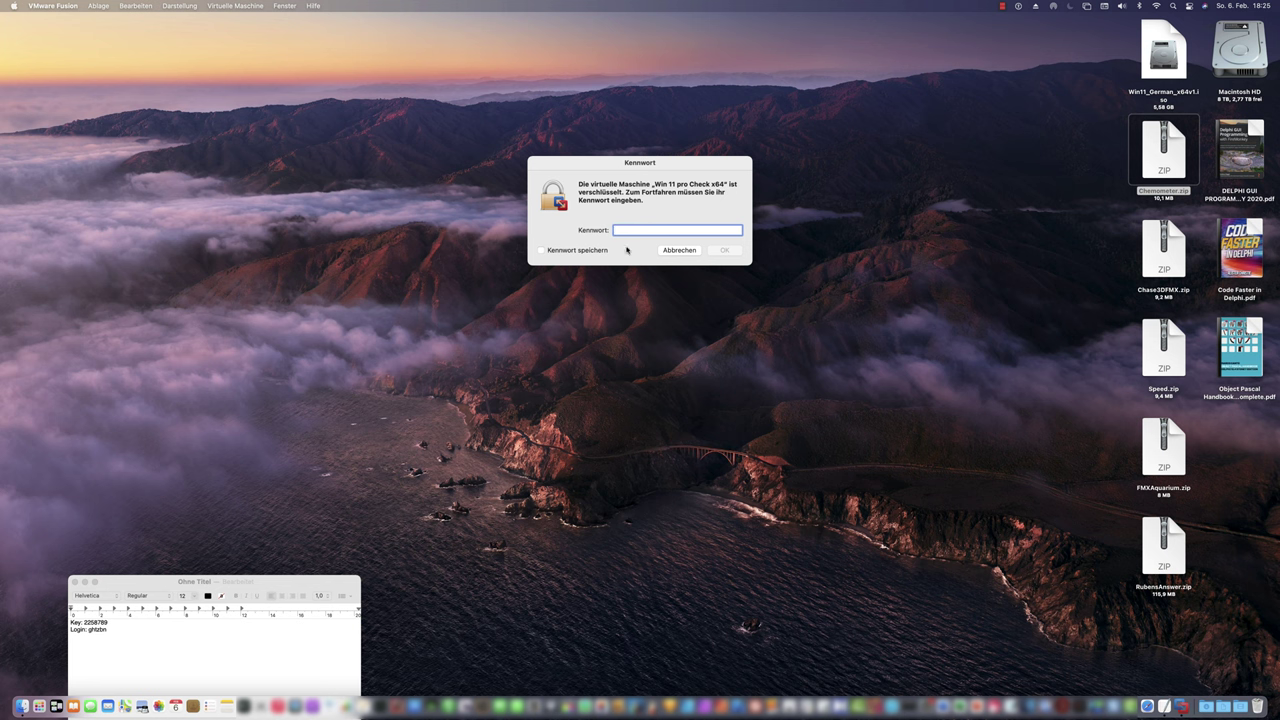
Start the Win 11 pro Check x64 VM from the library and unlock it with its password
{"action": "left_click", "coordinate": [676, 254]}
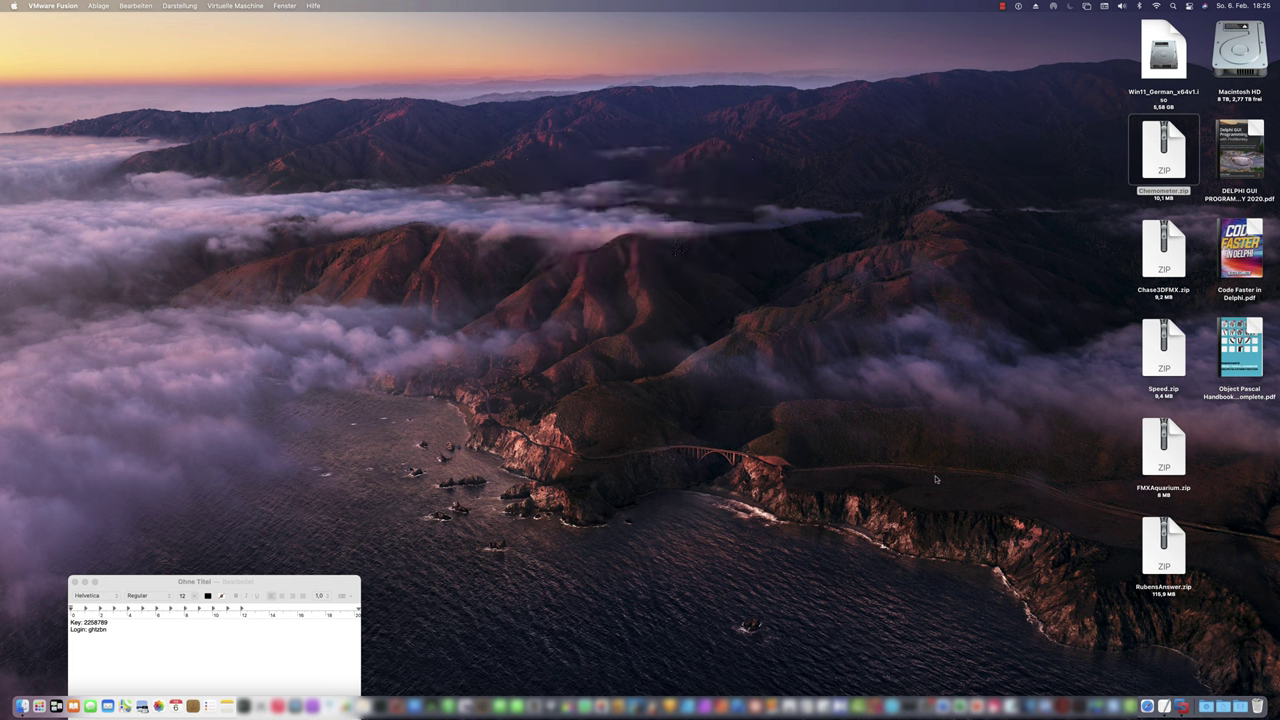
{"action": "right_click", "coordinate": [1181, 706]}
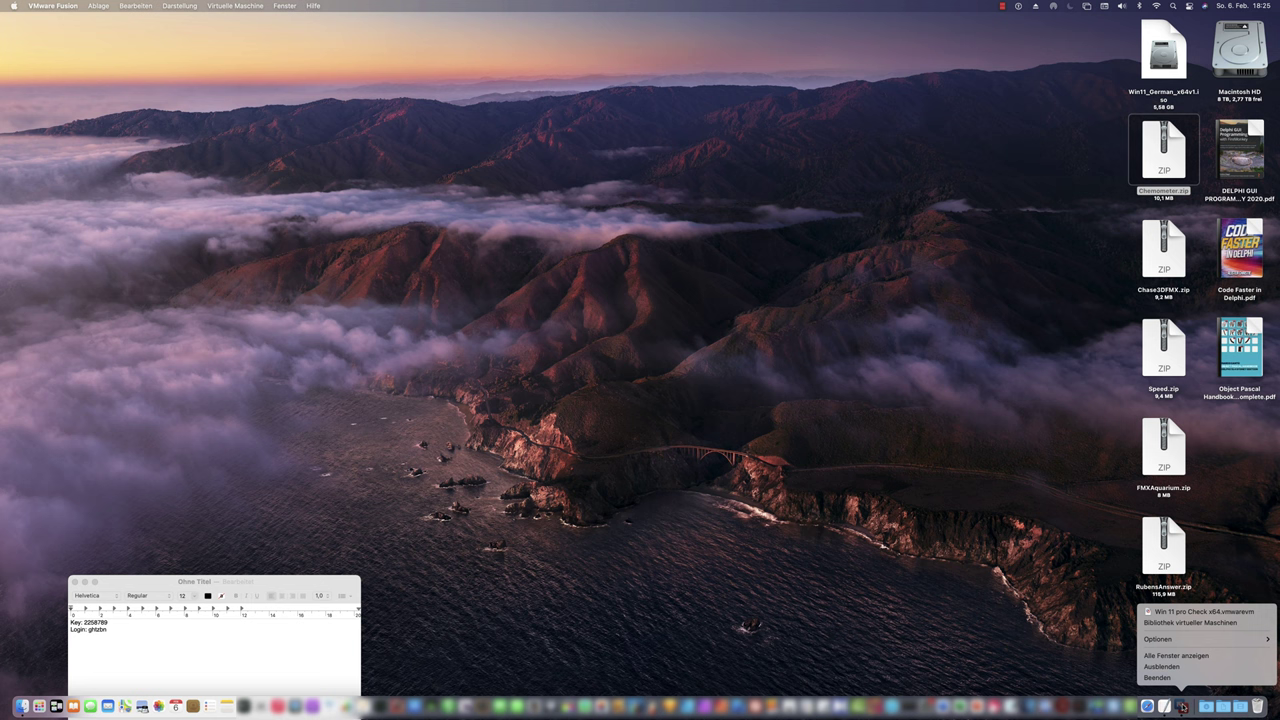
{"action": "left_click", "coordinate": [1161, 624]}
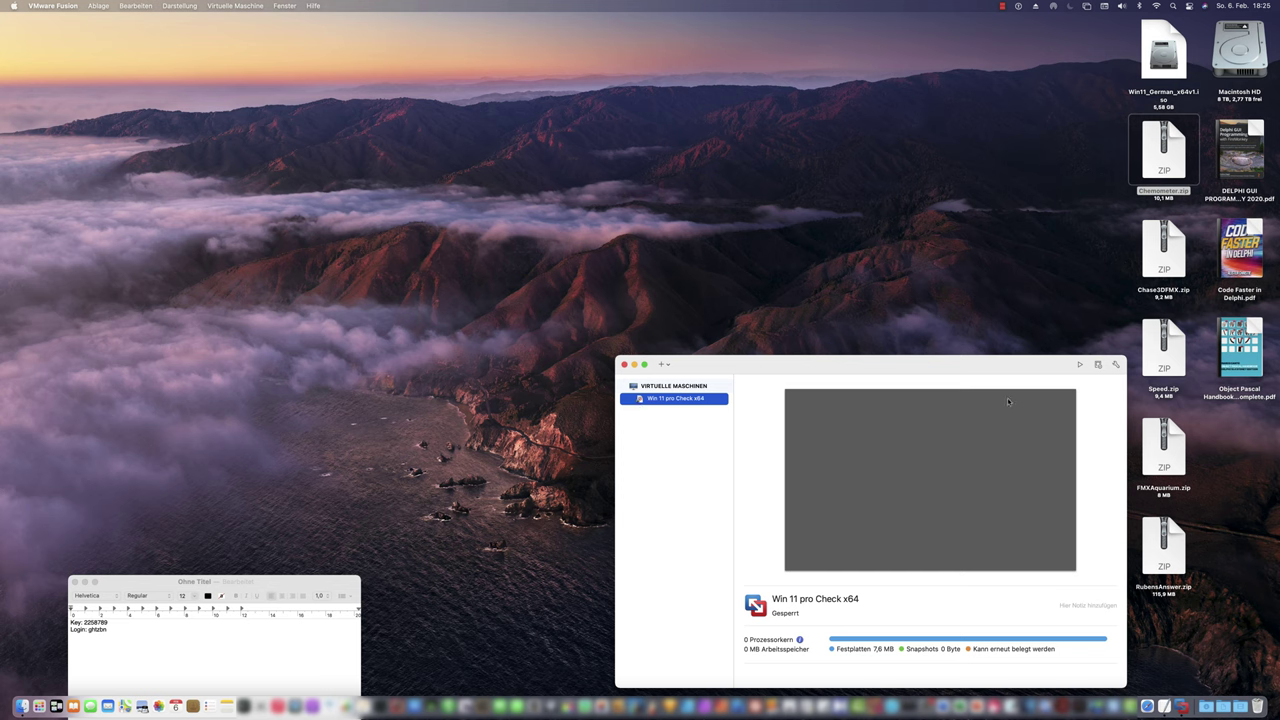
{"action": "left_click", "coordinate": [1079, 365]}
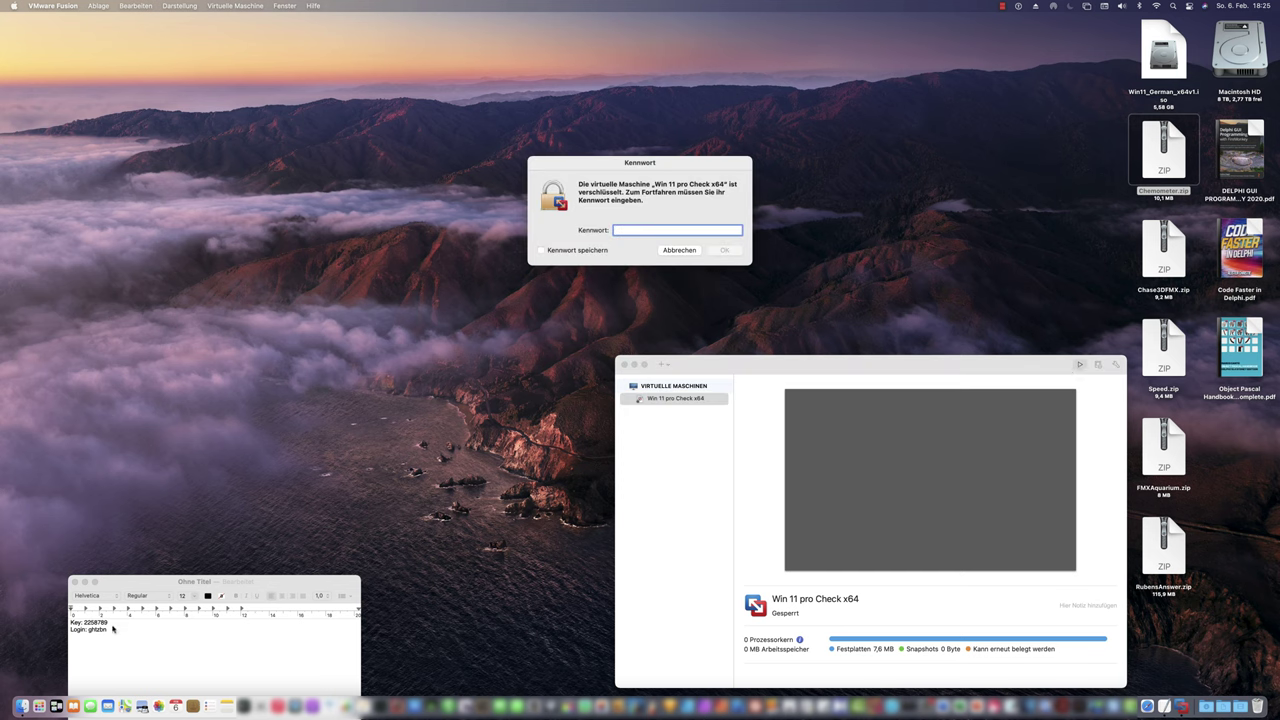
{"action": "left_click", "coordinate": [724, 250]}
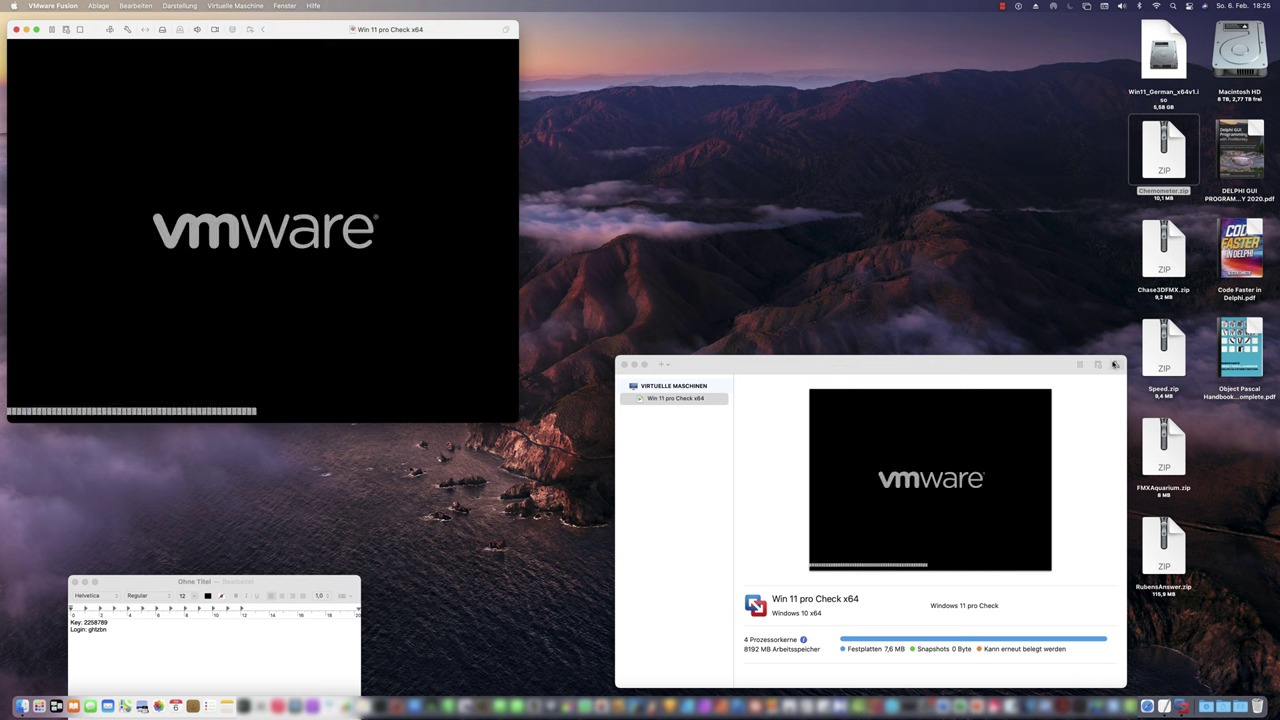
Open the VM settings window, move it to the upper right, and dismiss the Windows lock screen
{"action": "left_click", "coordinate": [1116, 365]}
{"action": "left_click_drag", "start_coordinate": [694, 60], "coordinate": [1010, 36]}
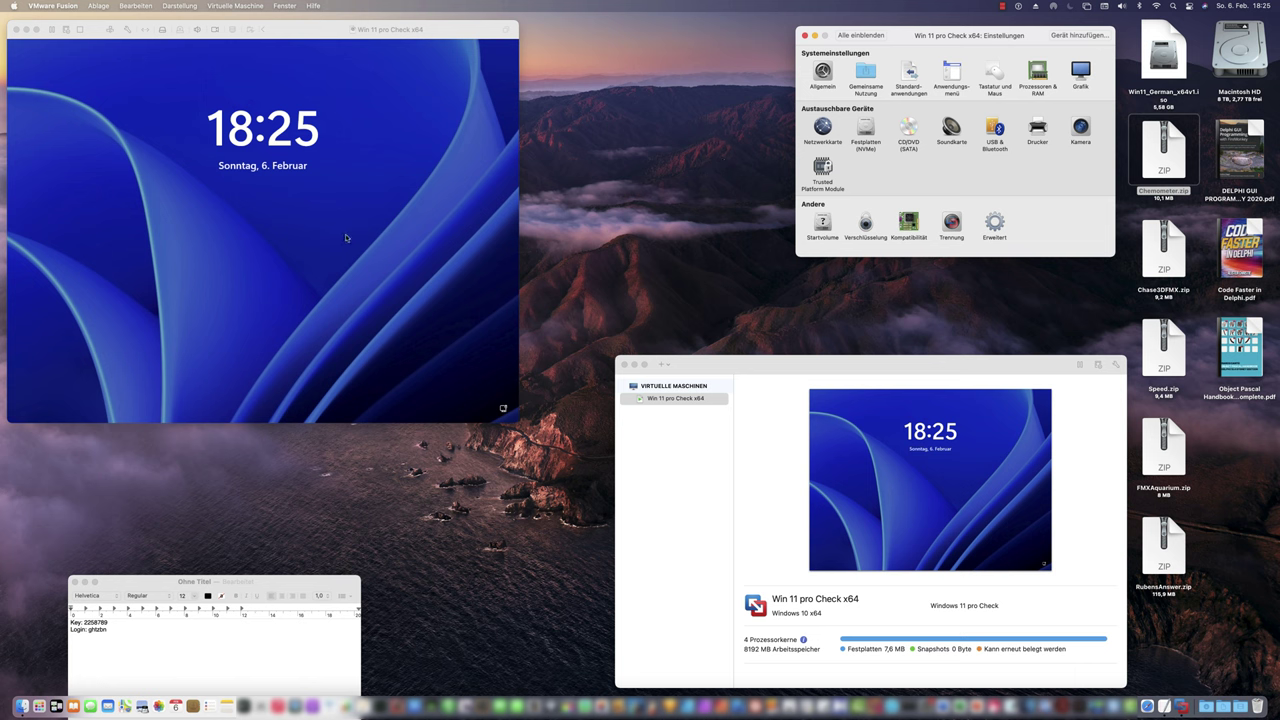
{"action": "left_click", "coordinate": [347, 241]}
{"action": "key", "text": "Return"}
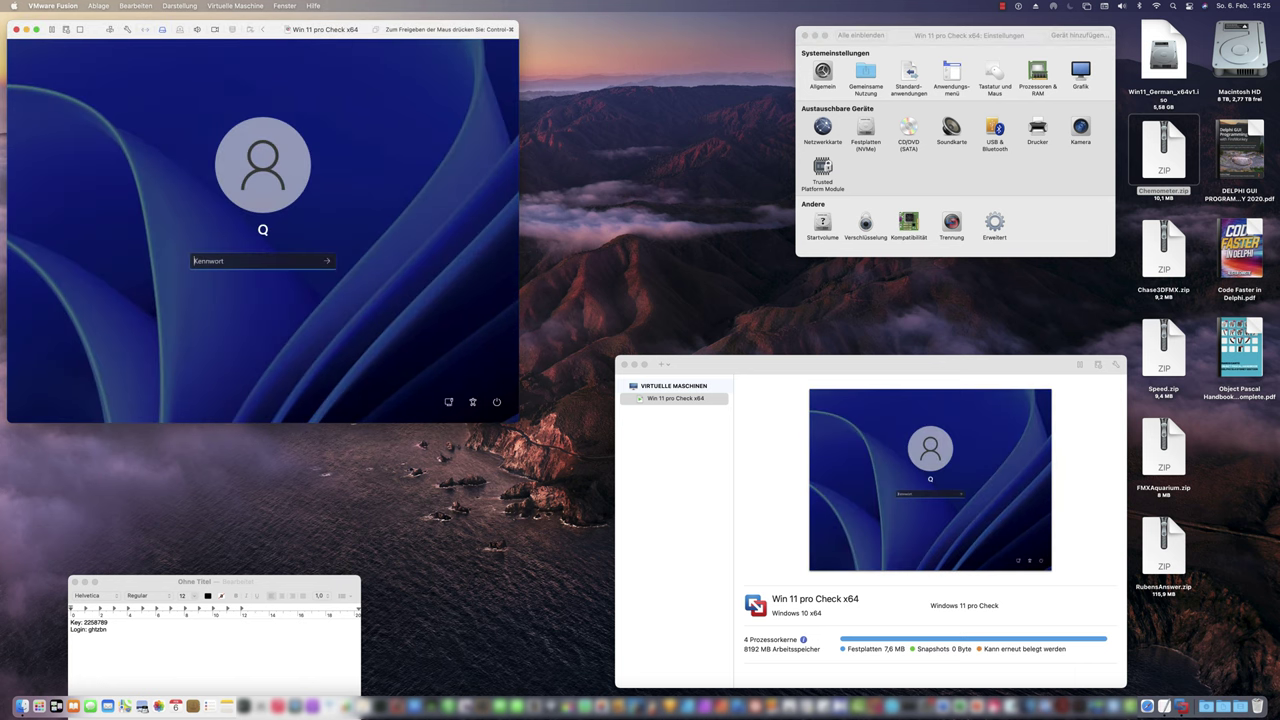
{"action": "key", "text": "ctrl+super"}
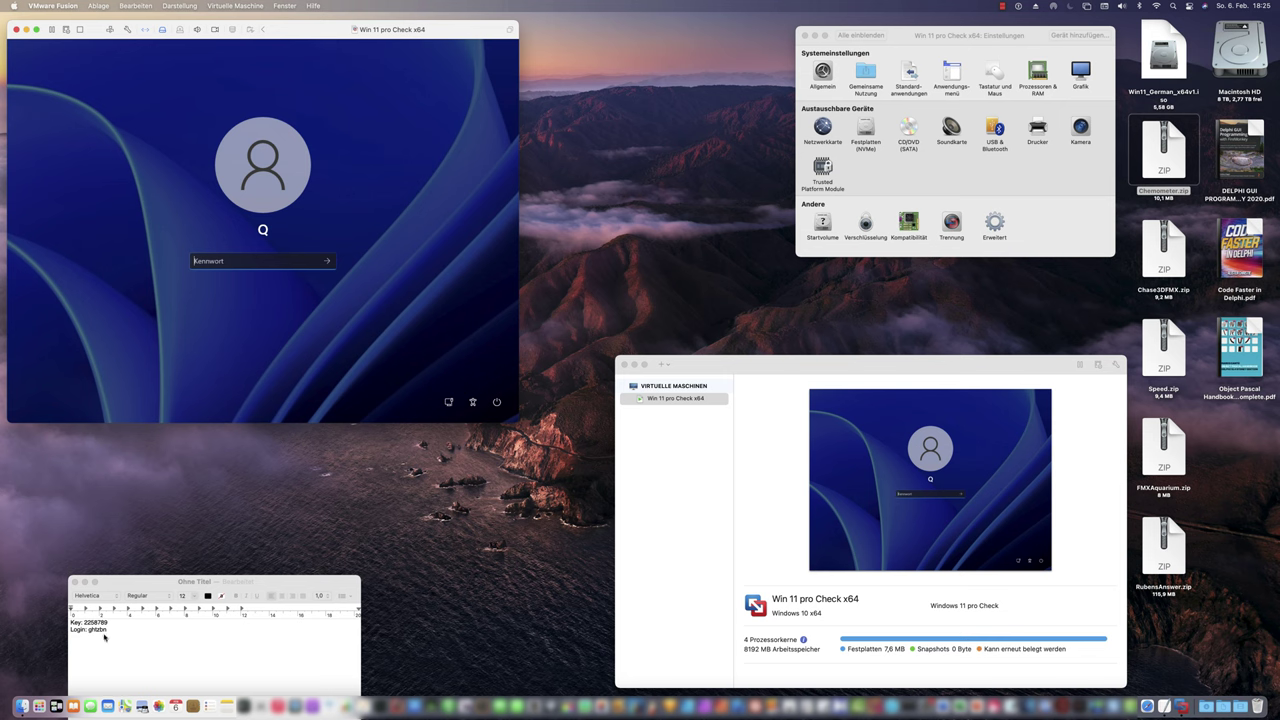
Enter the local account password in Kennwort, verify it, and sign in
{"action": "left_click", "coordinate": [264, 233]}
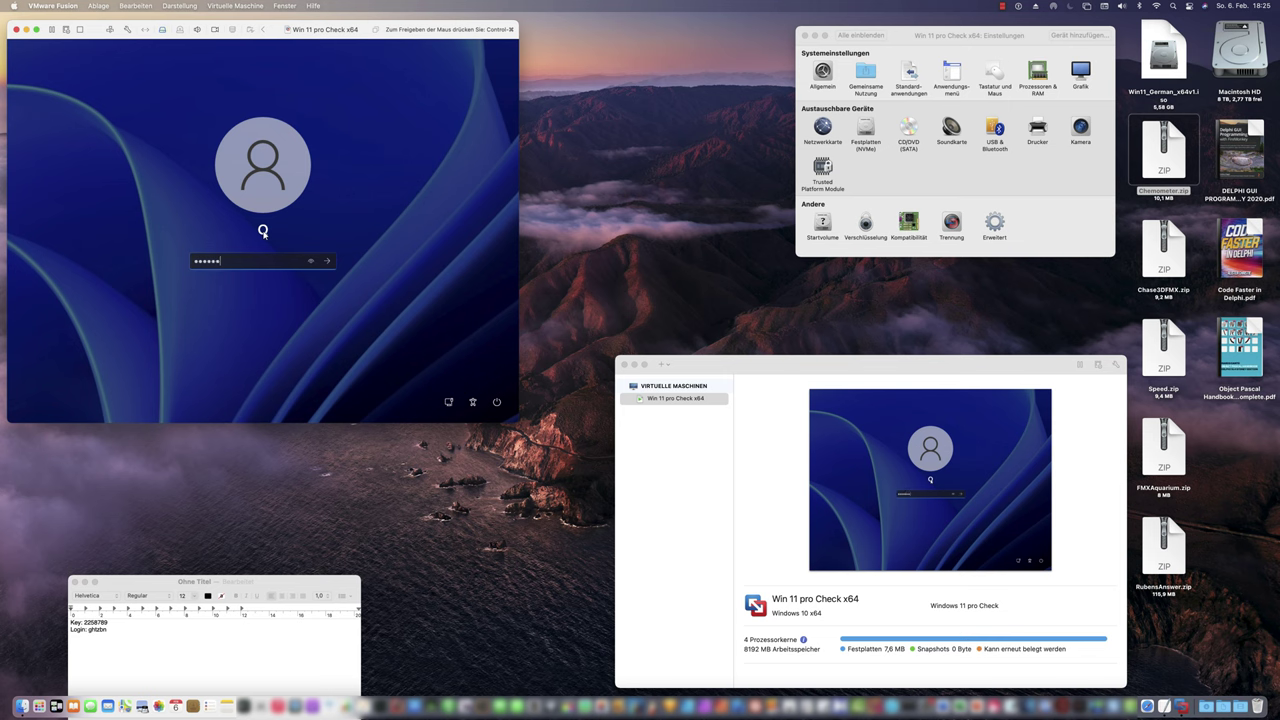
{"action": "left_click", "coordinate": [311, 262]}
{"action": "left_click", "coordinate": [330, 262]}
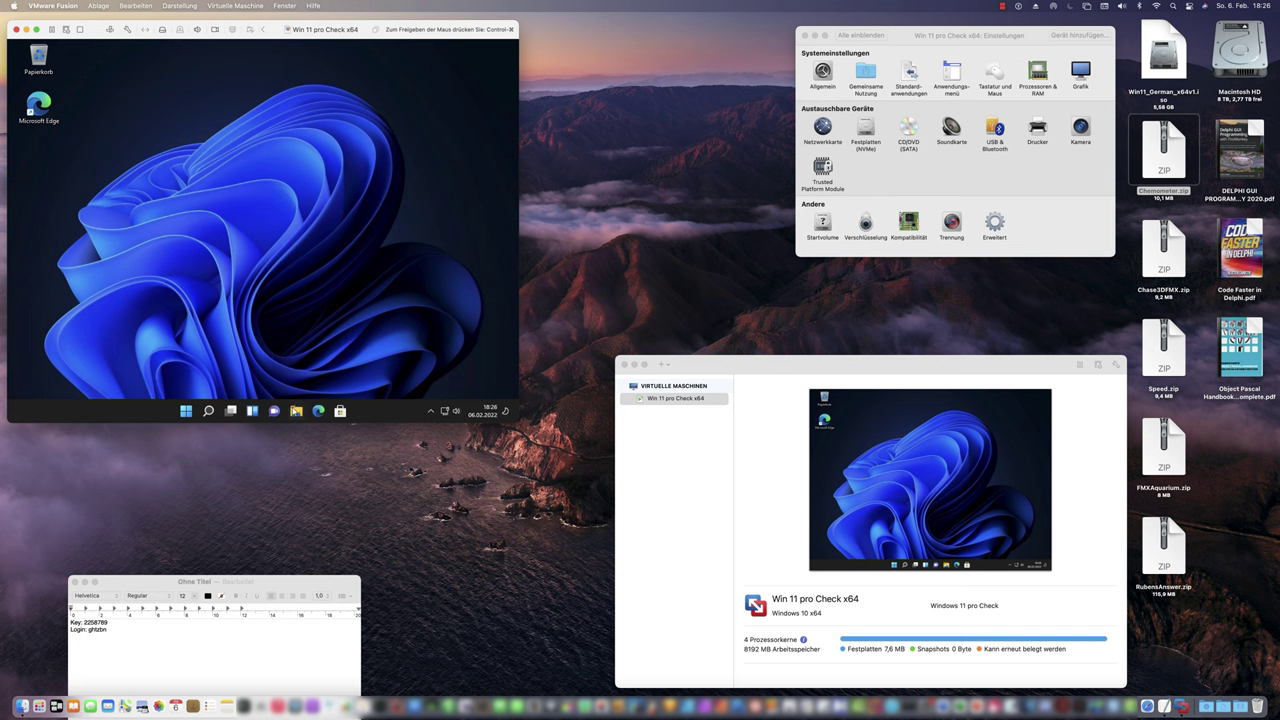
Open File Explorer's Dieser PC view and try opening the empty DVD-Laufwerk (D:)
{"action": "left_click", "coordinate": [296, 410]}
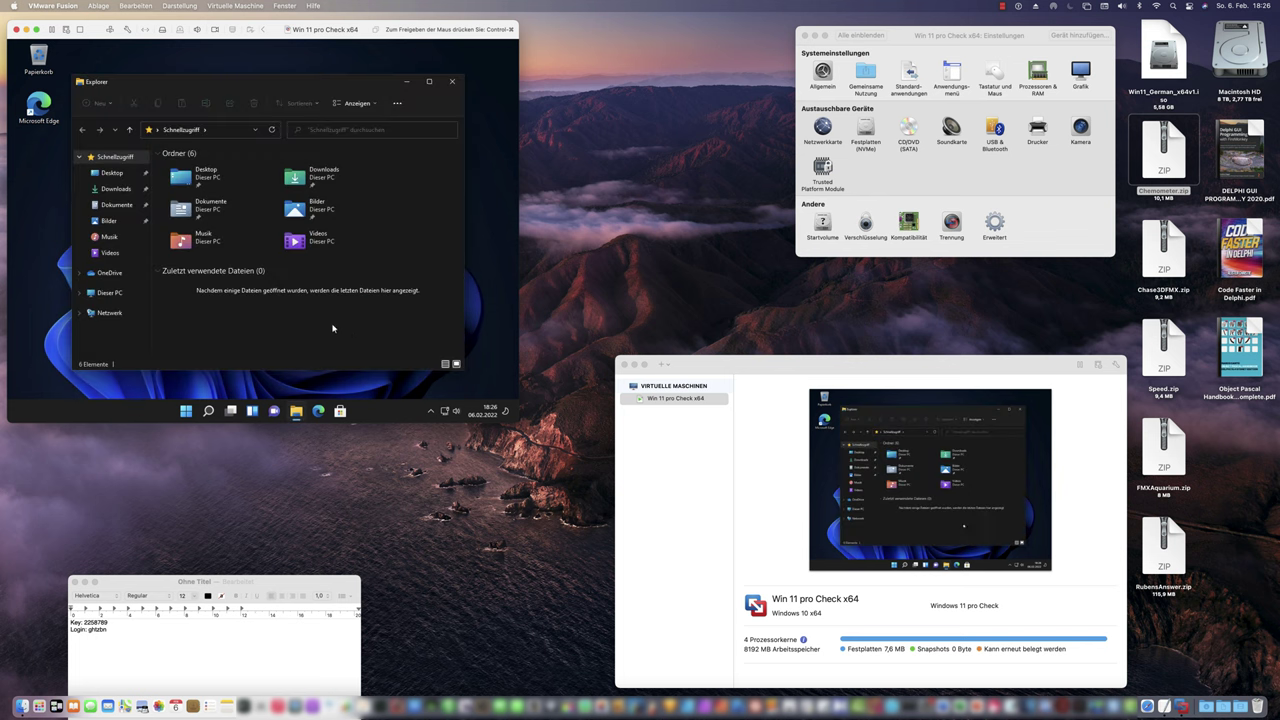
{"action": "left_click", "coordinate": [108, 293]}
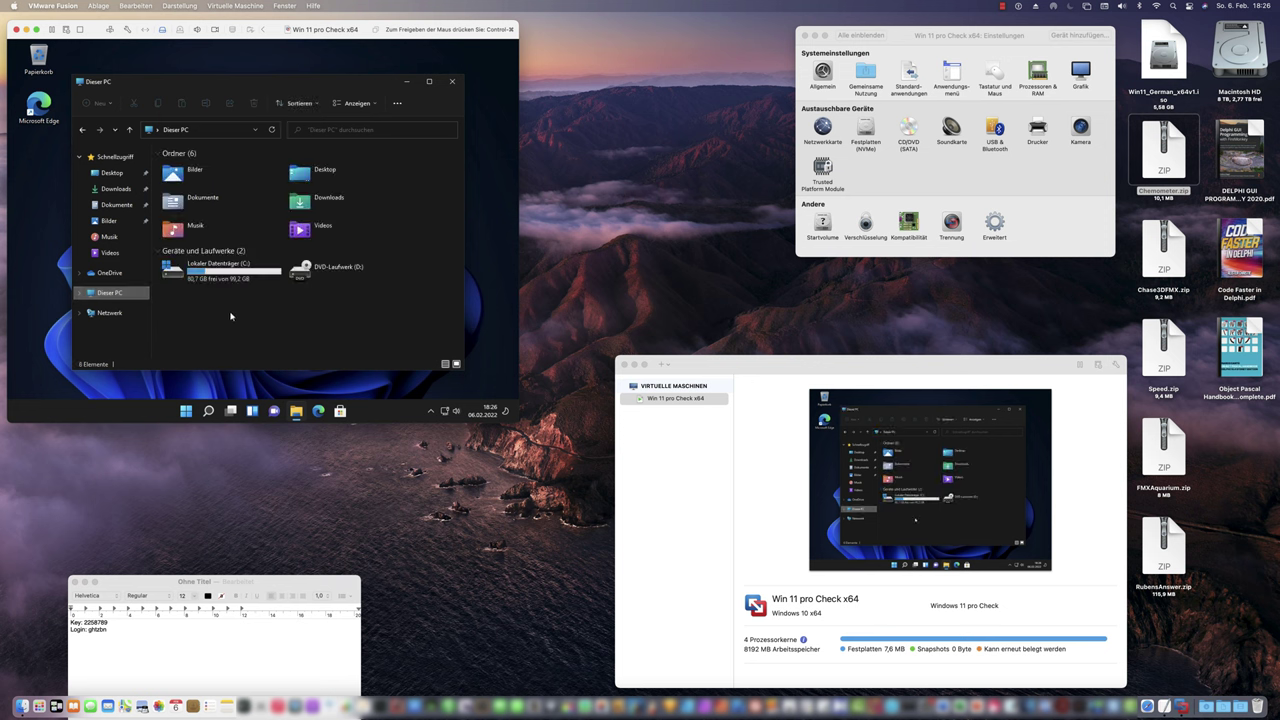
{"action": "double_click", "coordinate": [325, 272]}
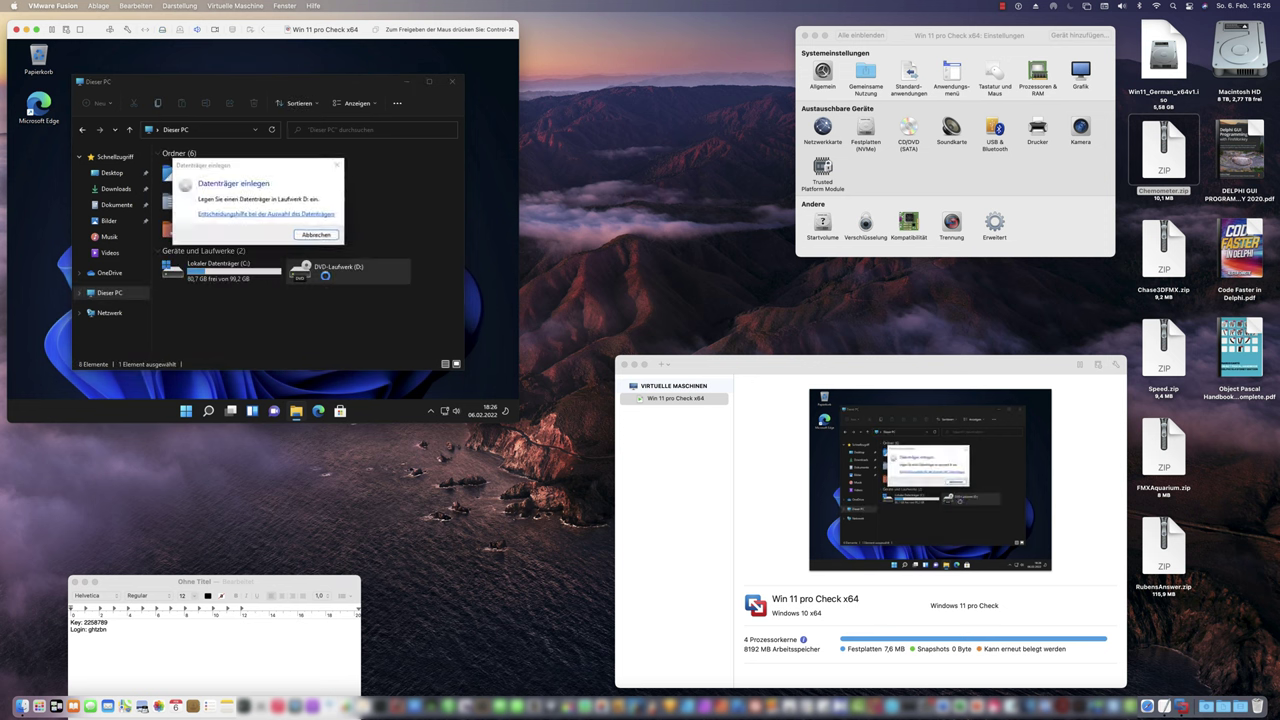
Cancel the insert-disc prompt, mount the VMware Tools installer disc, and run setup64.exe from AutoPlay
{"action": "left_click", "coordinate": [324, 222]}
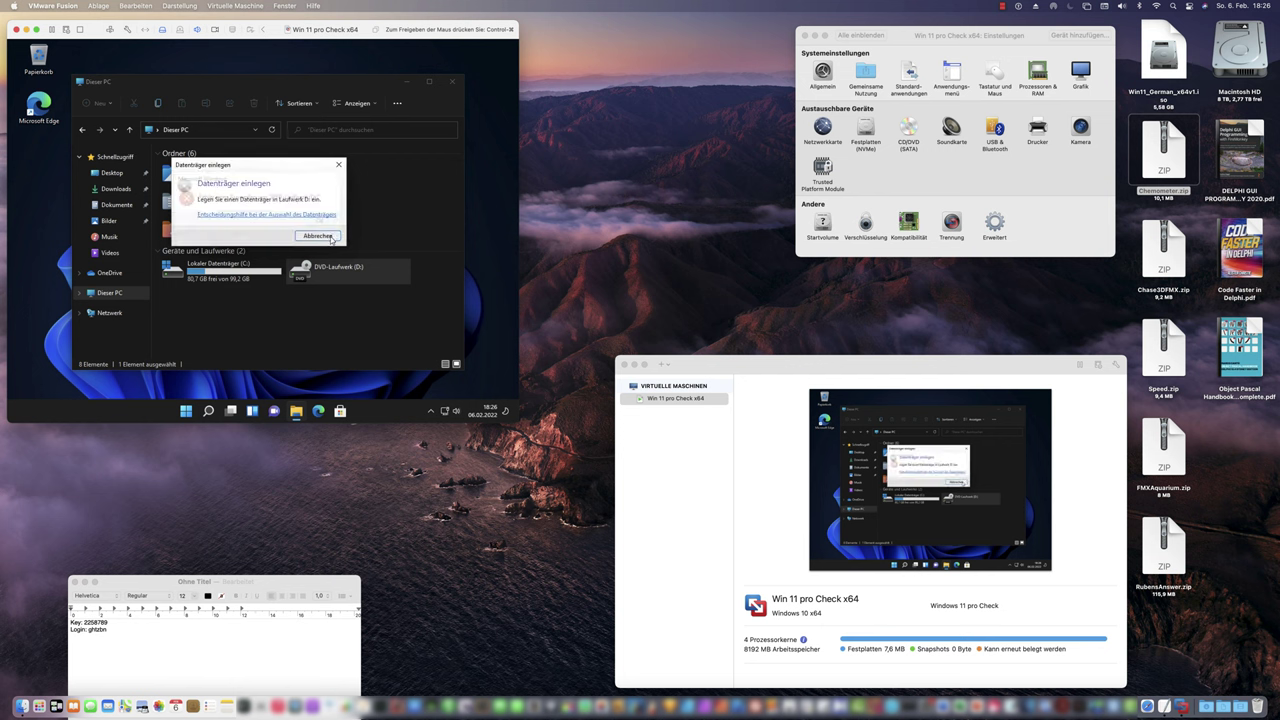
{"action": "left_click", "coordinate": [322, 240]}
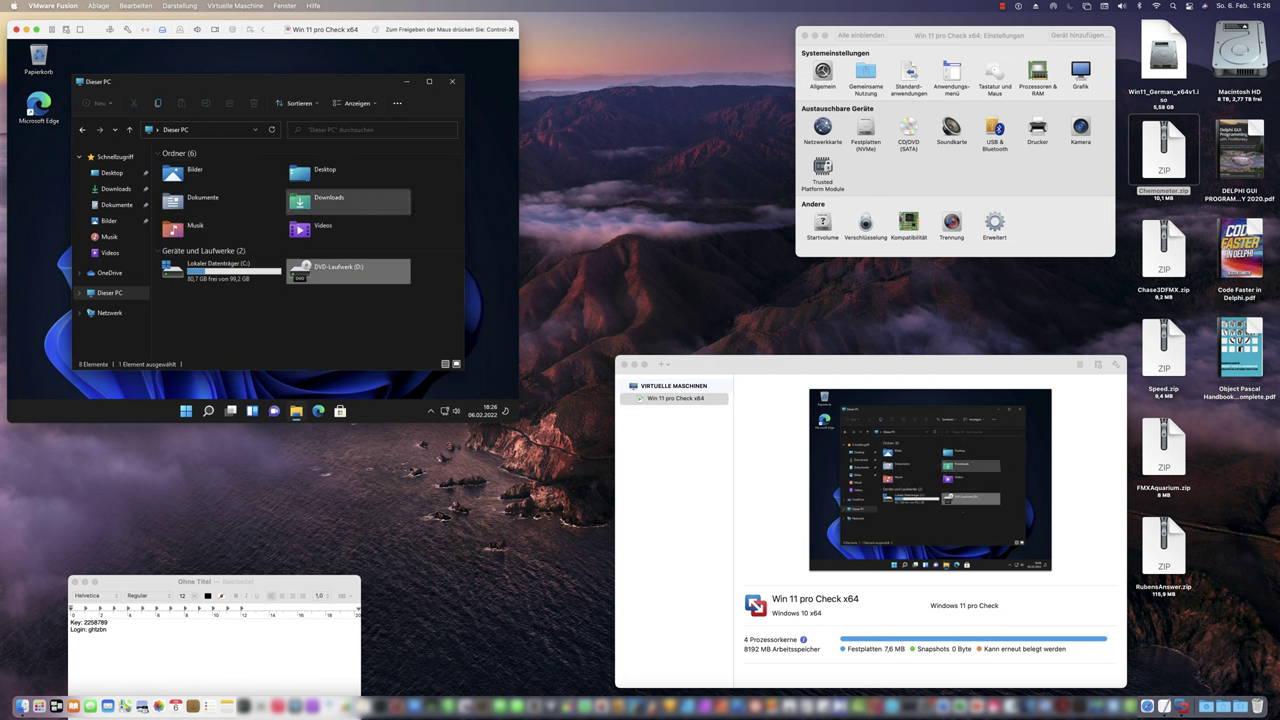
{"action": "left_click", "coordinate": [236, 6]}
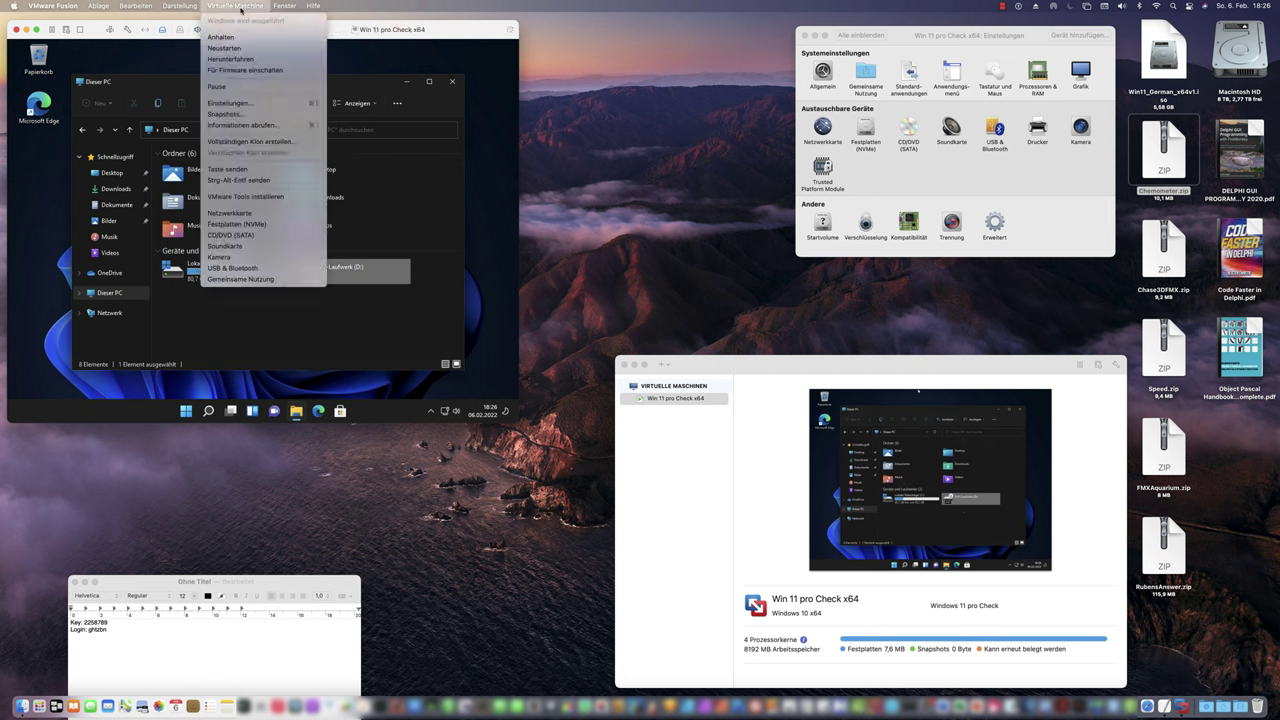
{"action": "left_click", "coordinate": [288, 198]}
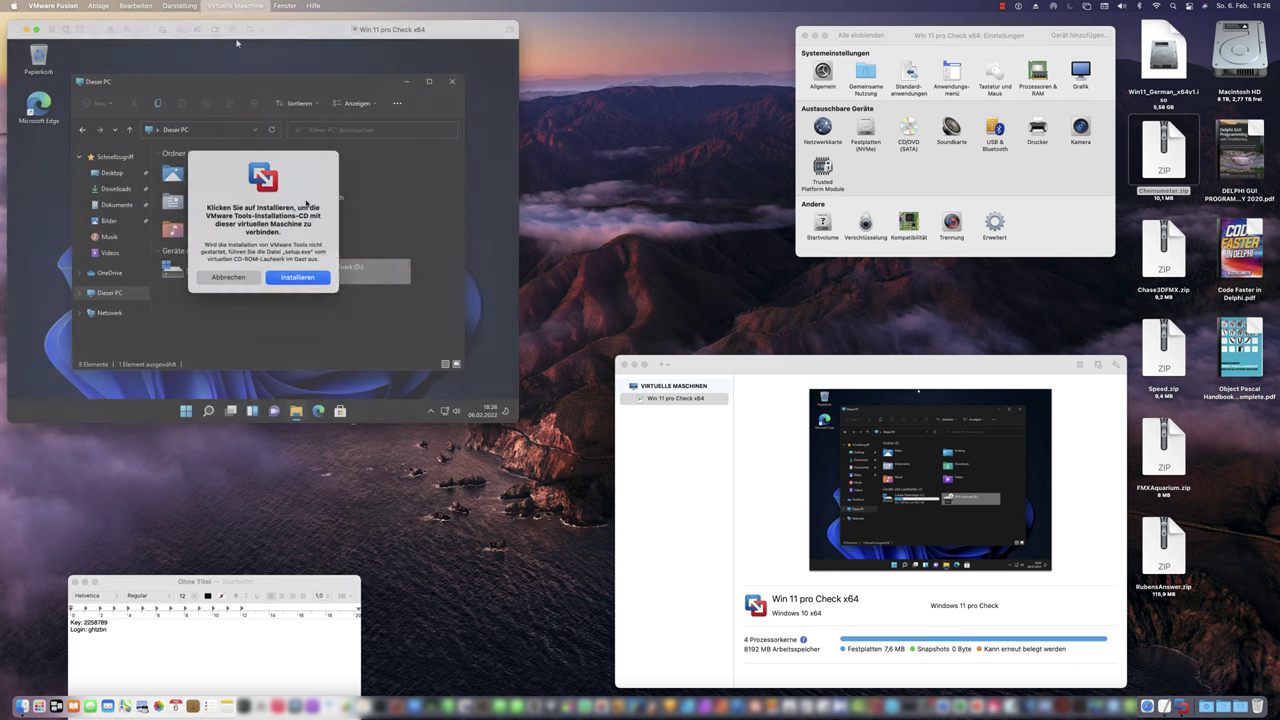
{"action": "left_click", "coordinate": [320, 280]}
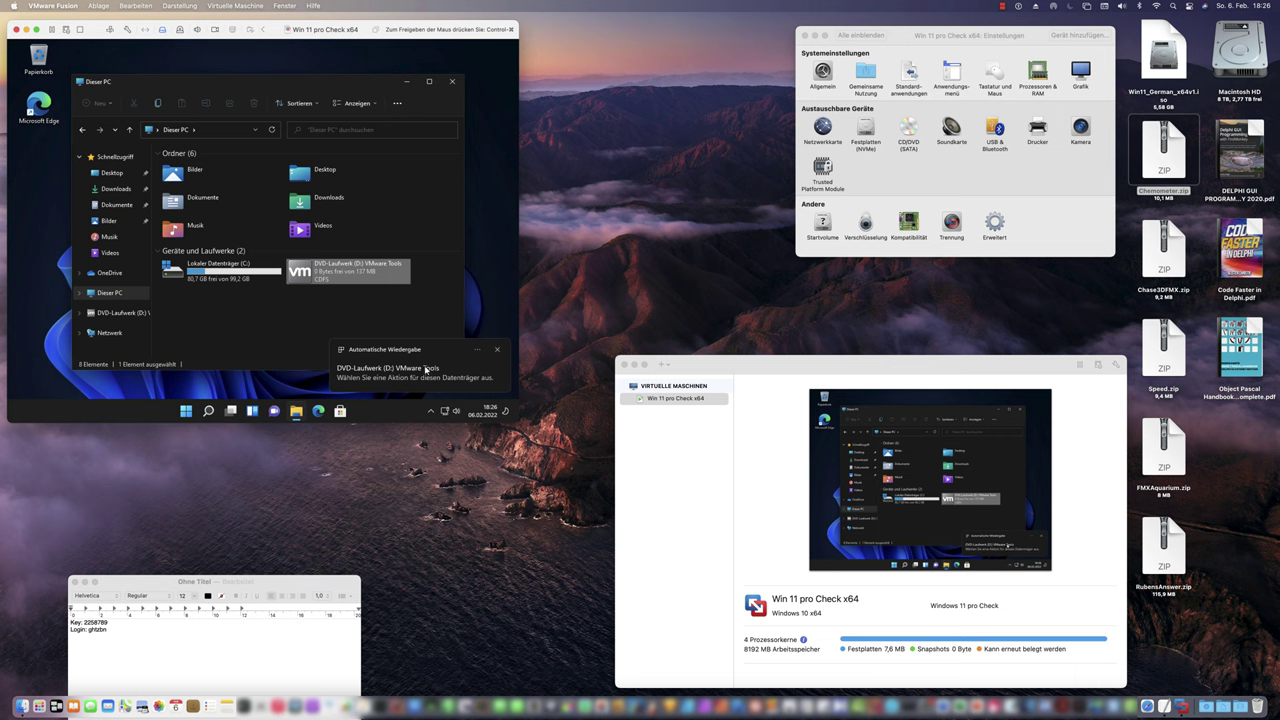
{"action": "left_click", "coordinate": [425, 370]}
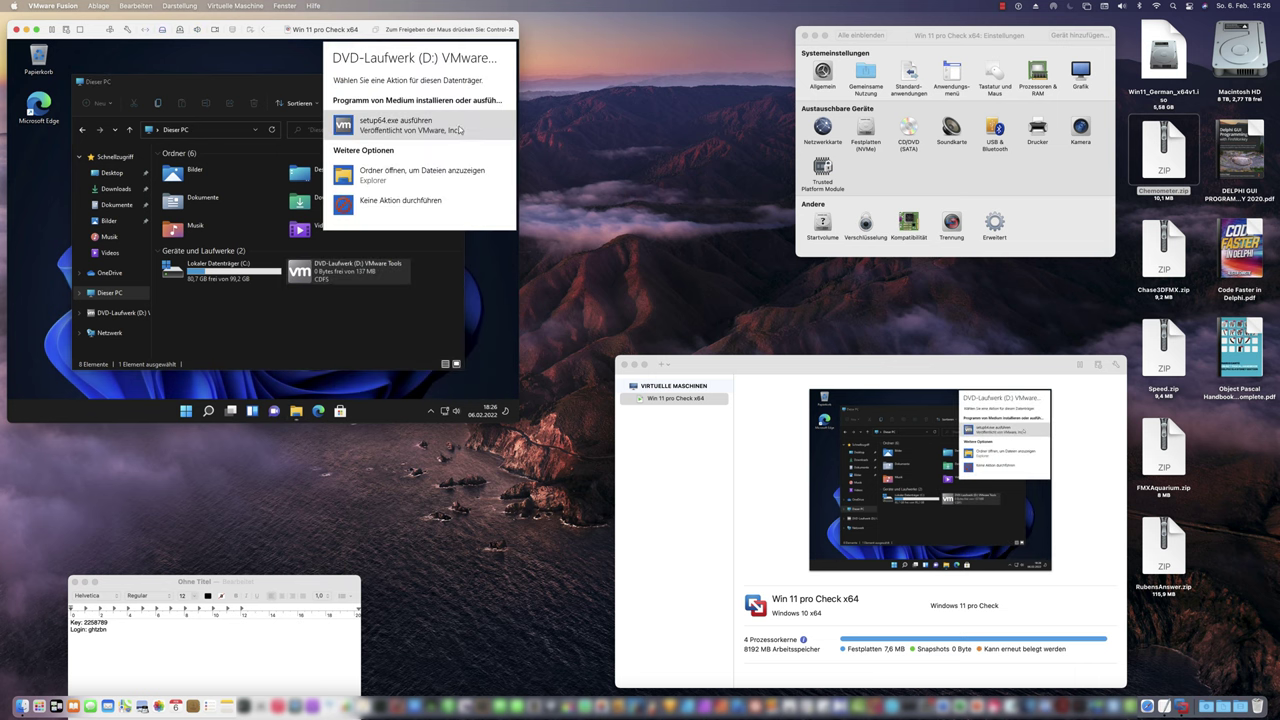
{"action": "left_click", "coordinate": [490, 127]}
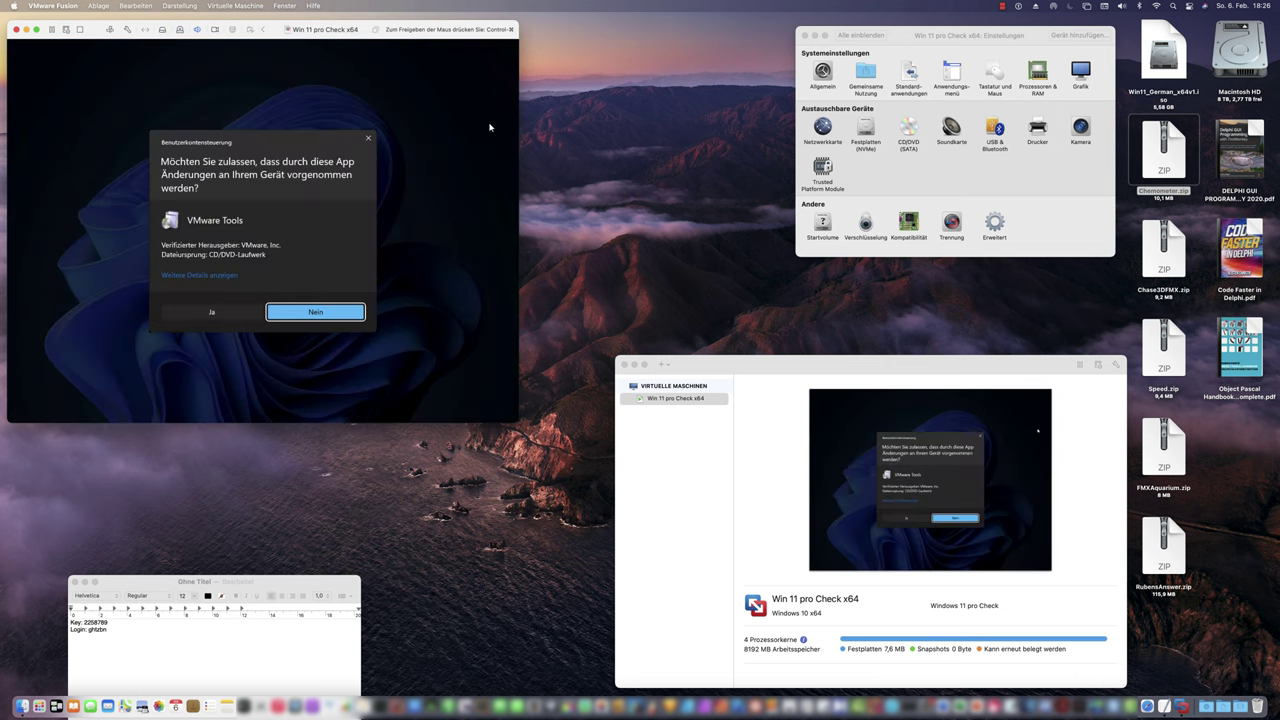
Allow the UAC prompt and install VMware Tools with the Standard setup type
{"action": "left_click", "coordinate": [224, 318]}
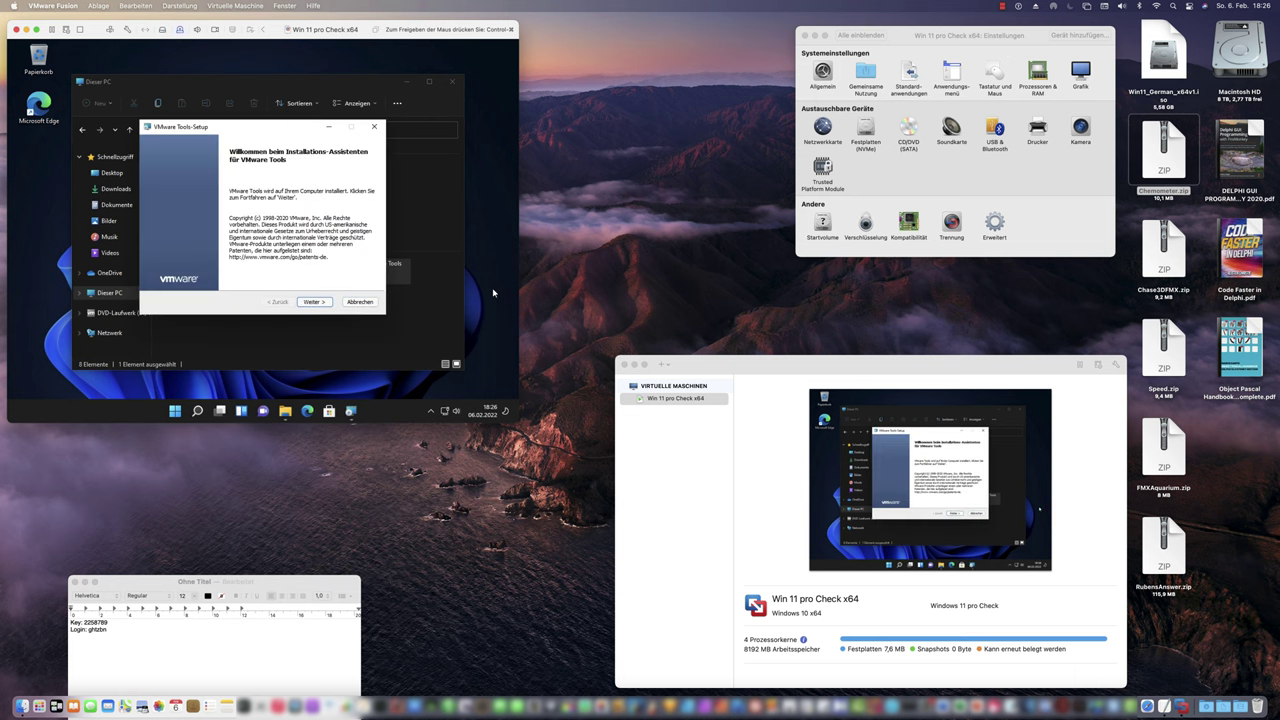
{"action": "left_click", "coordinate": [318, 303]}
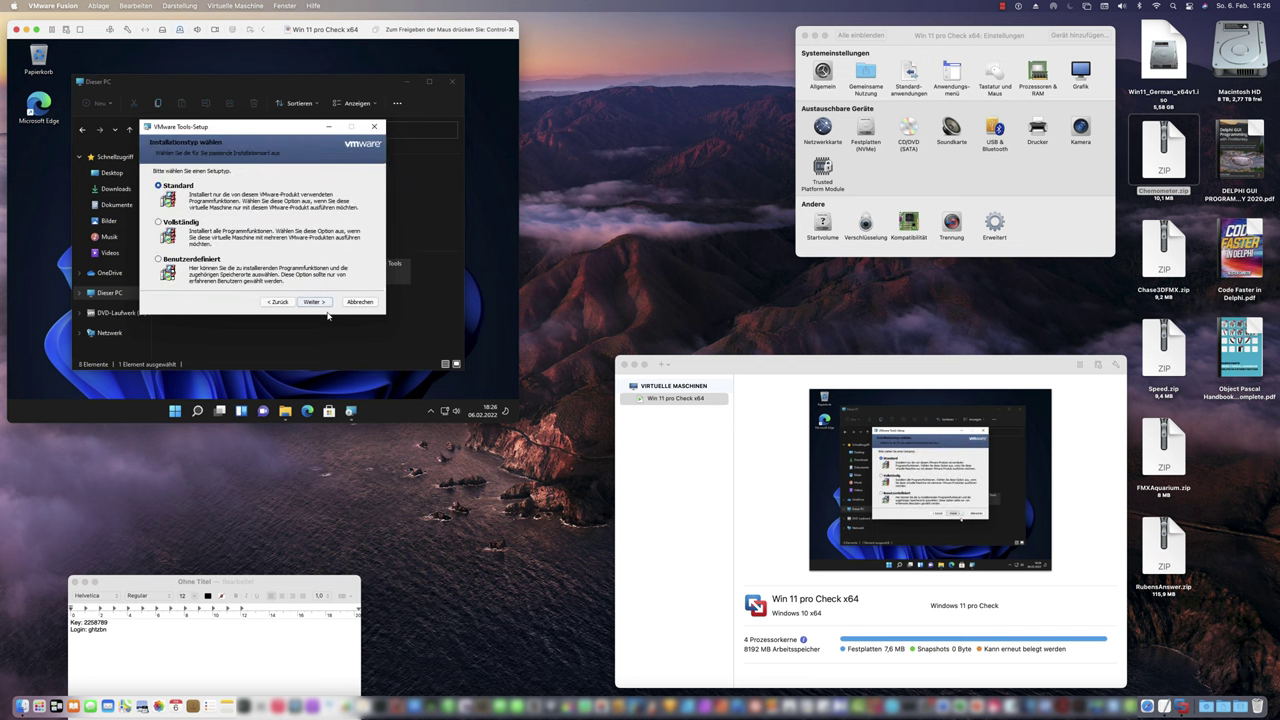
{"action": "left_click", "coordinate": [316, 303]}
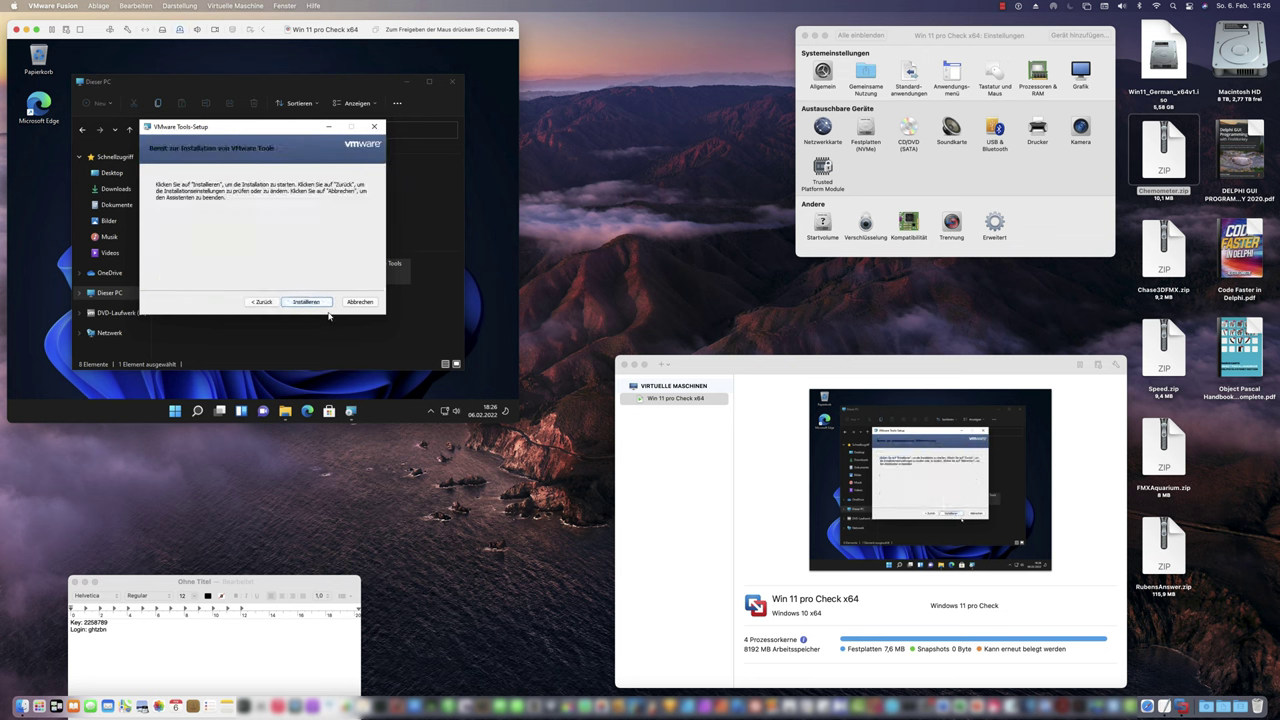
{"action": "left_click", "coordinate": [321, 304]}
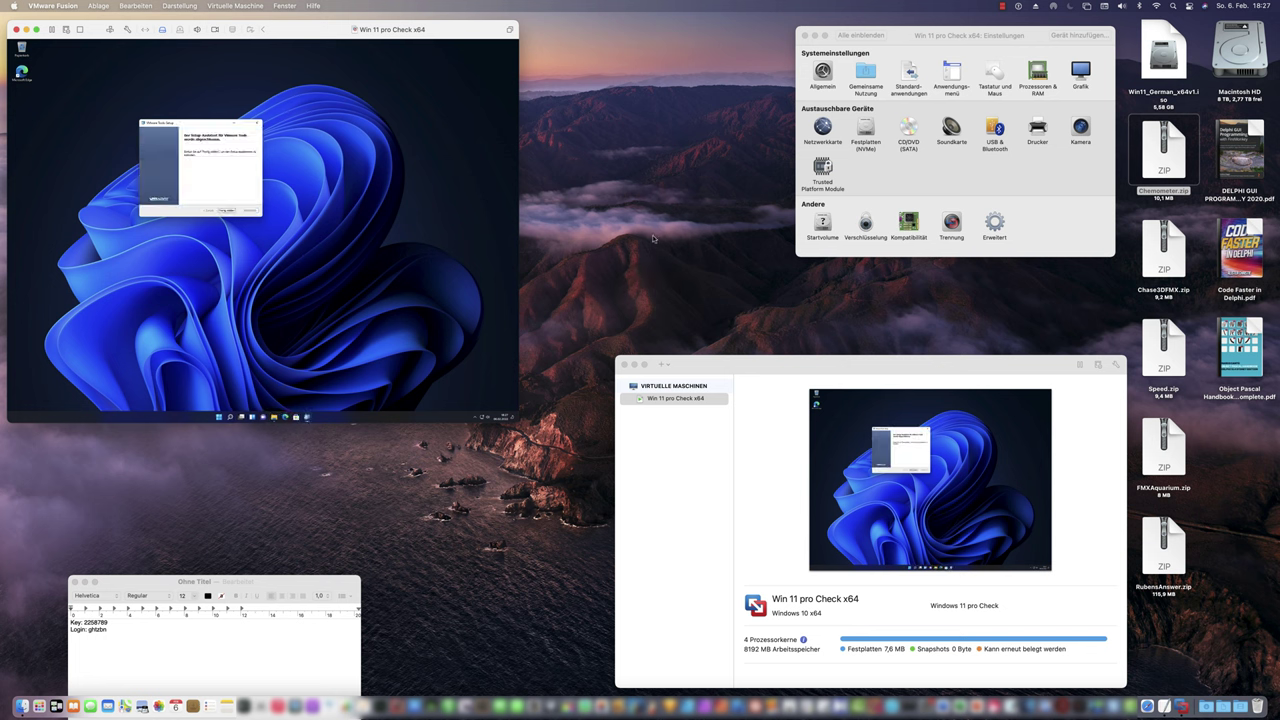
Uncheck Volle Auflösung für Retina Display in the VM's Grafik settings
{"action": "left_click", "coordinate": [1081, 75]}
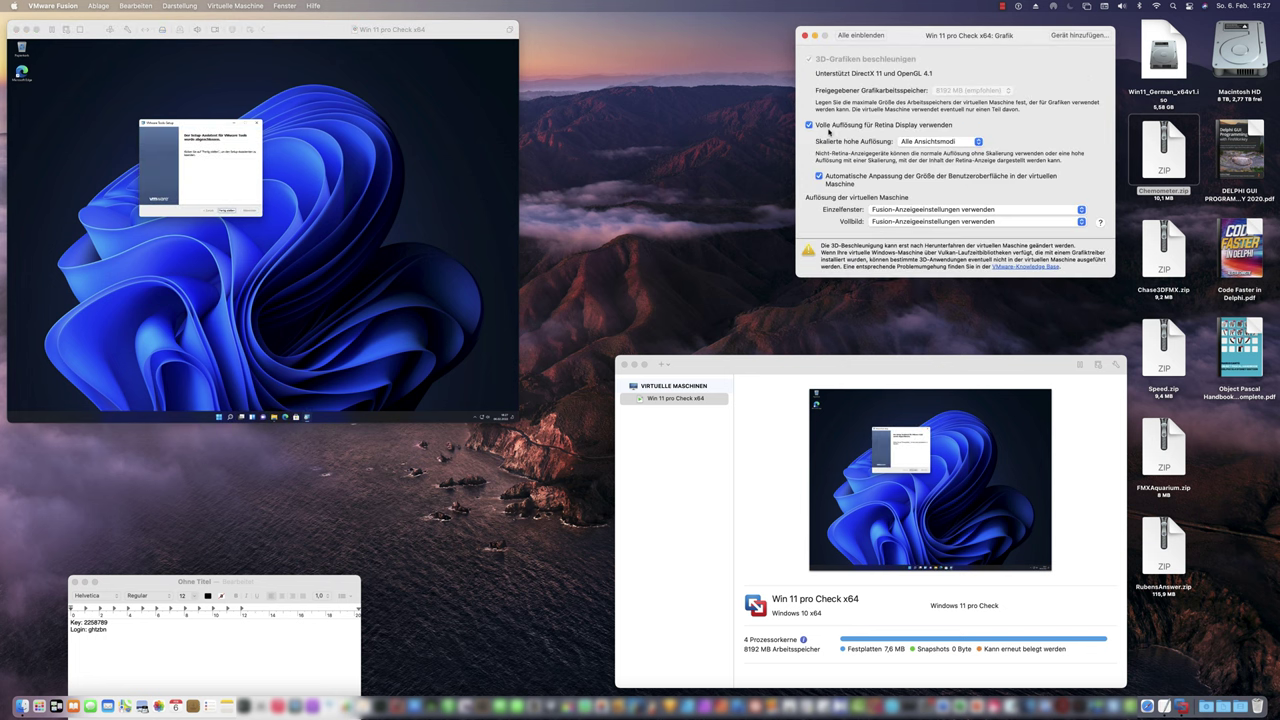
{"action": "left_click", "coordinate": [818, 126]}
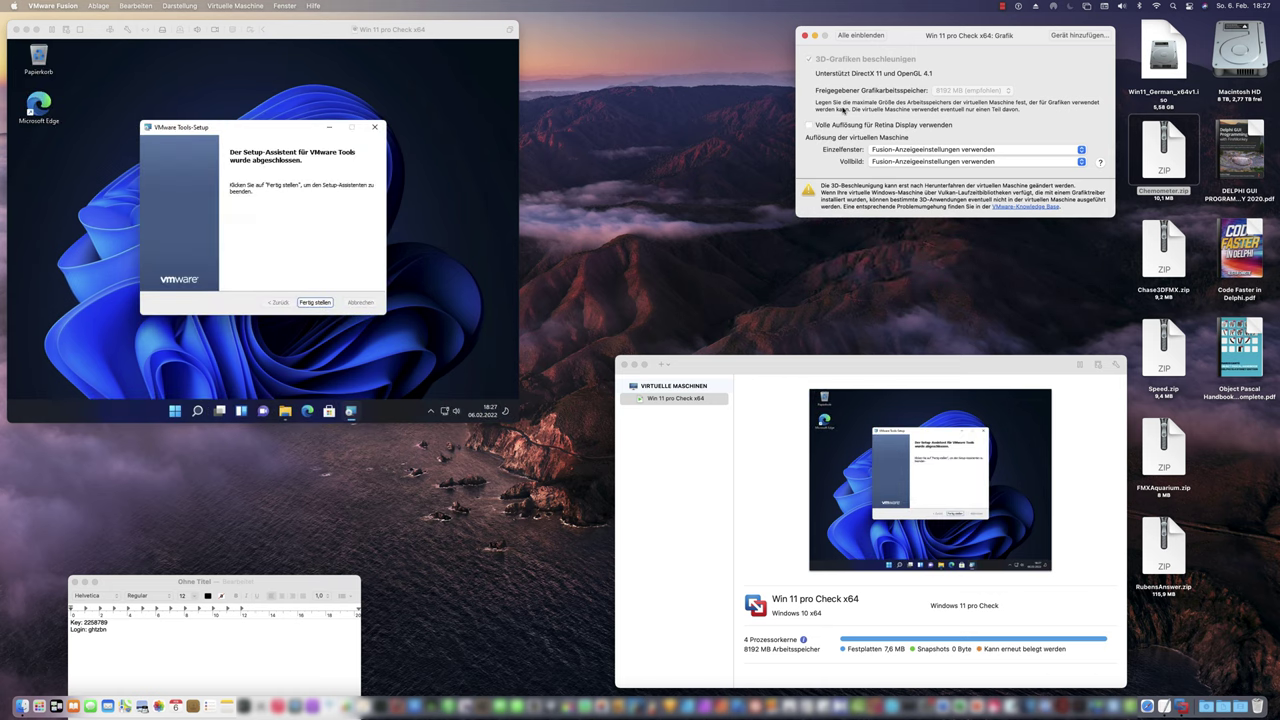
{"action": "left_click", "coordinate": [862, 36]}
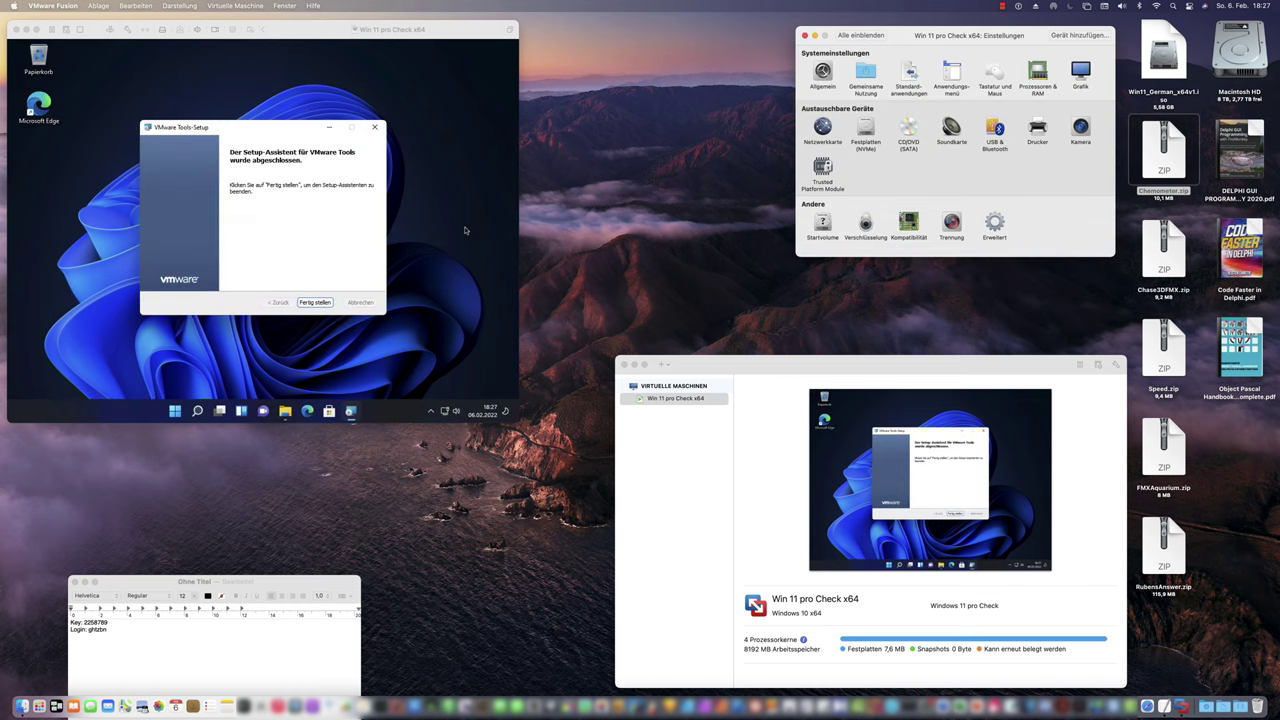
Finish the VMware Tools setup with Fertig stellen and restart Windows
{"action": "left_click", "coordinate": [419, 274]}
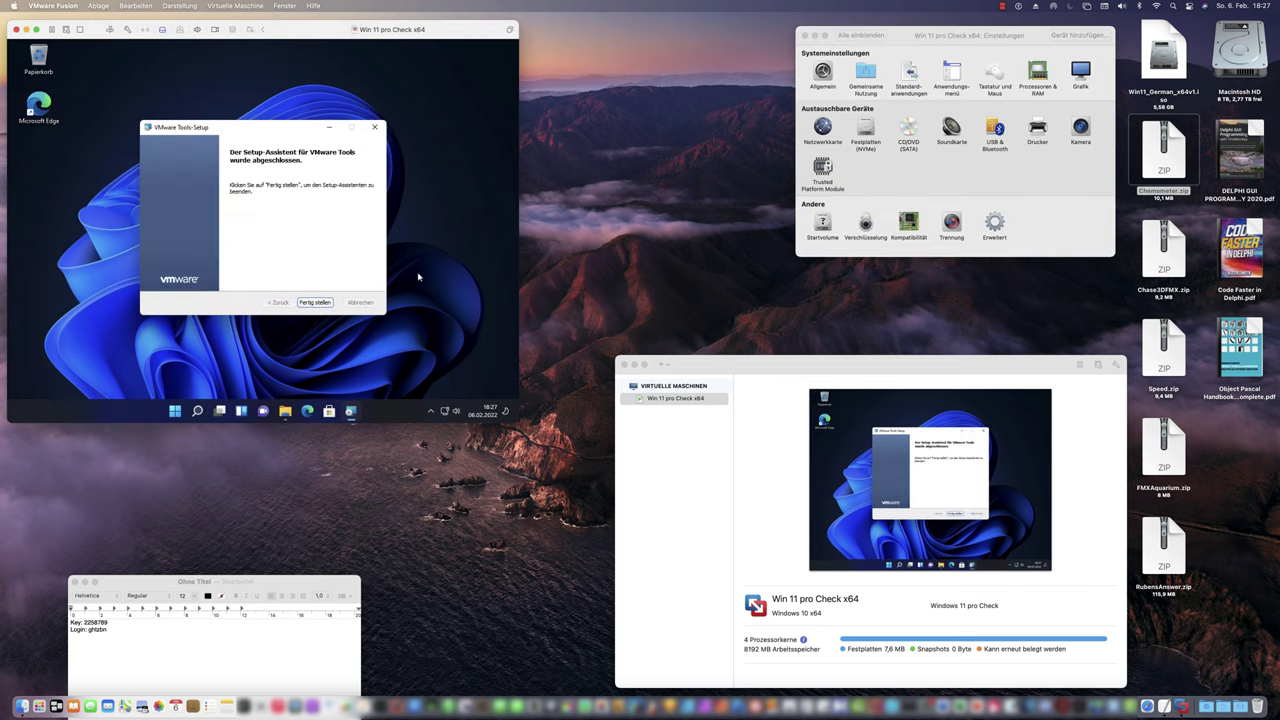
{"action": "left_click", "coordinate": [314, 302]}
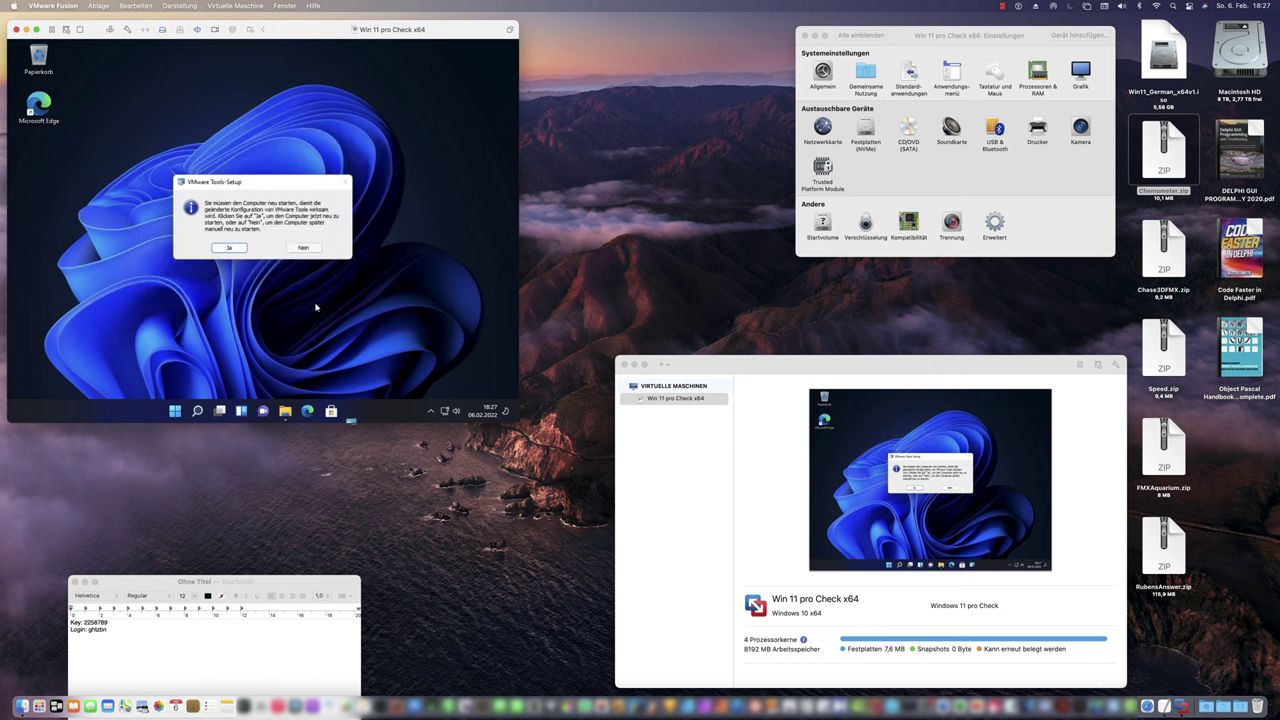
{"action": "left_click", "coordinate": [229, 248]}
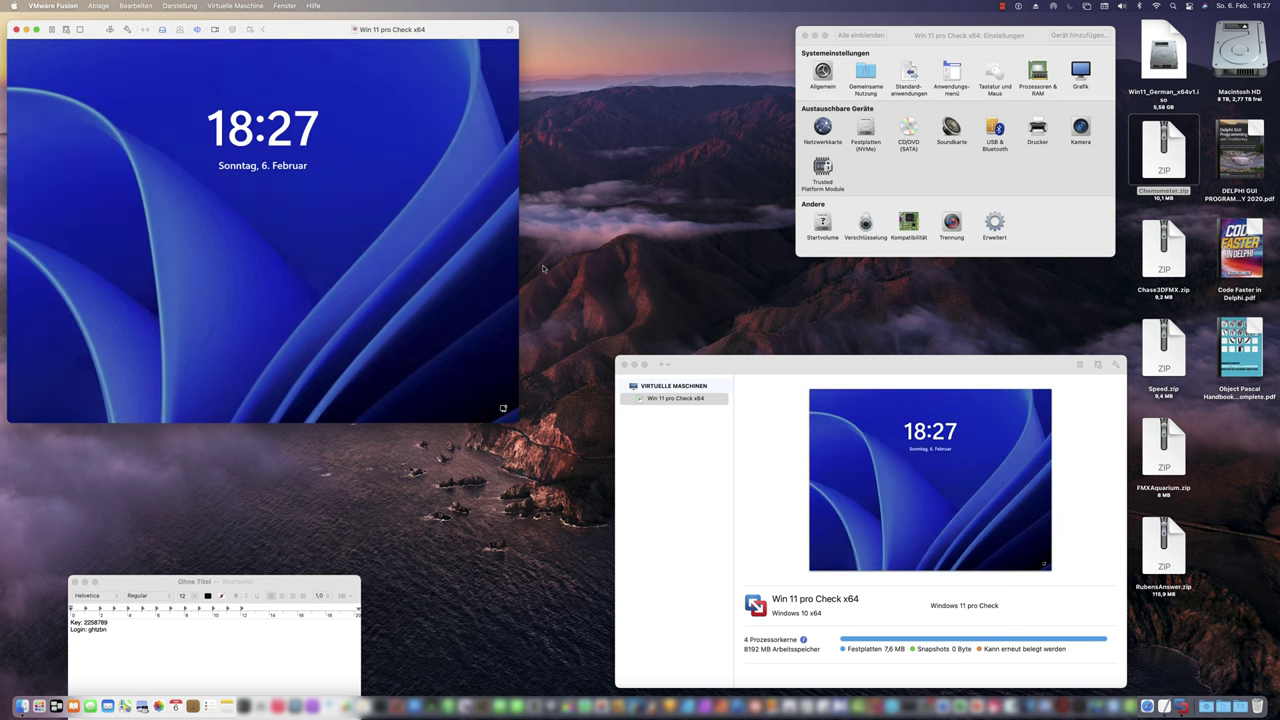
Dismiss the lock screen, enter the local account password, verify it and sign in
{"action": "left_click", "coordinate": [372, 284]}
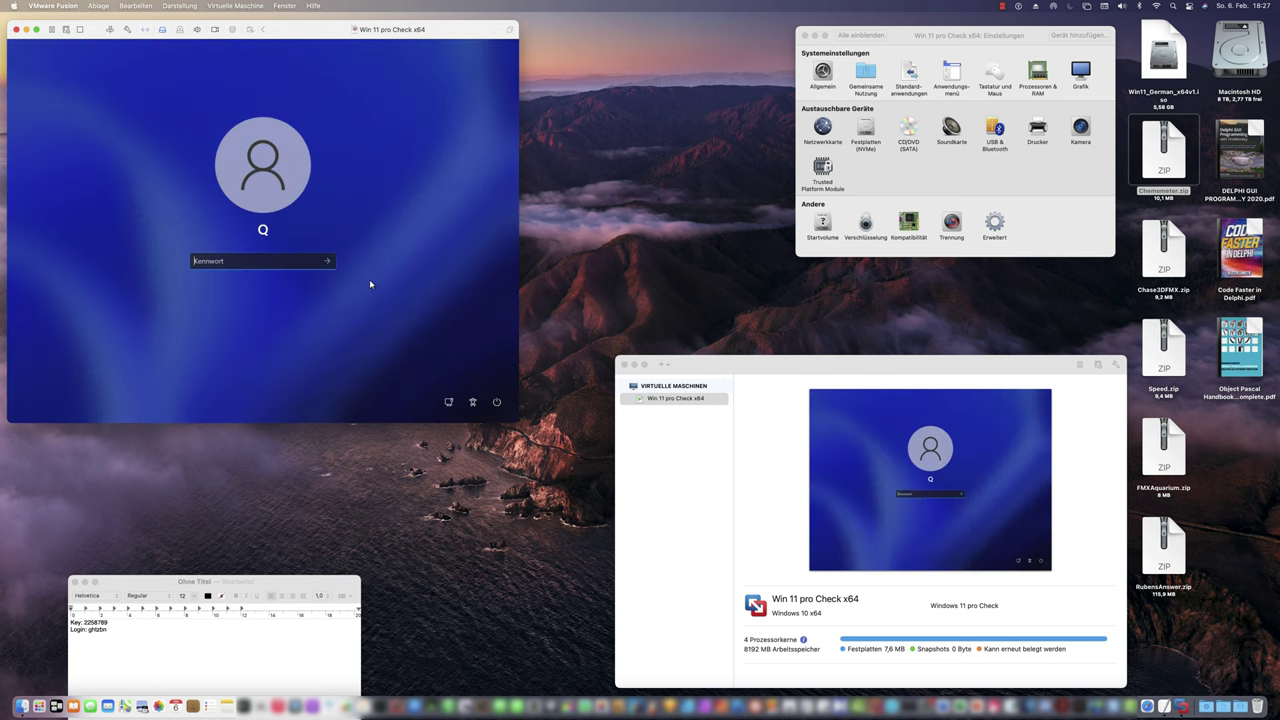
{"action": "left_click", "coordinate": [310, 262]}
{"action": "left_click", "coordinate": [327, 261]}
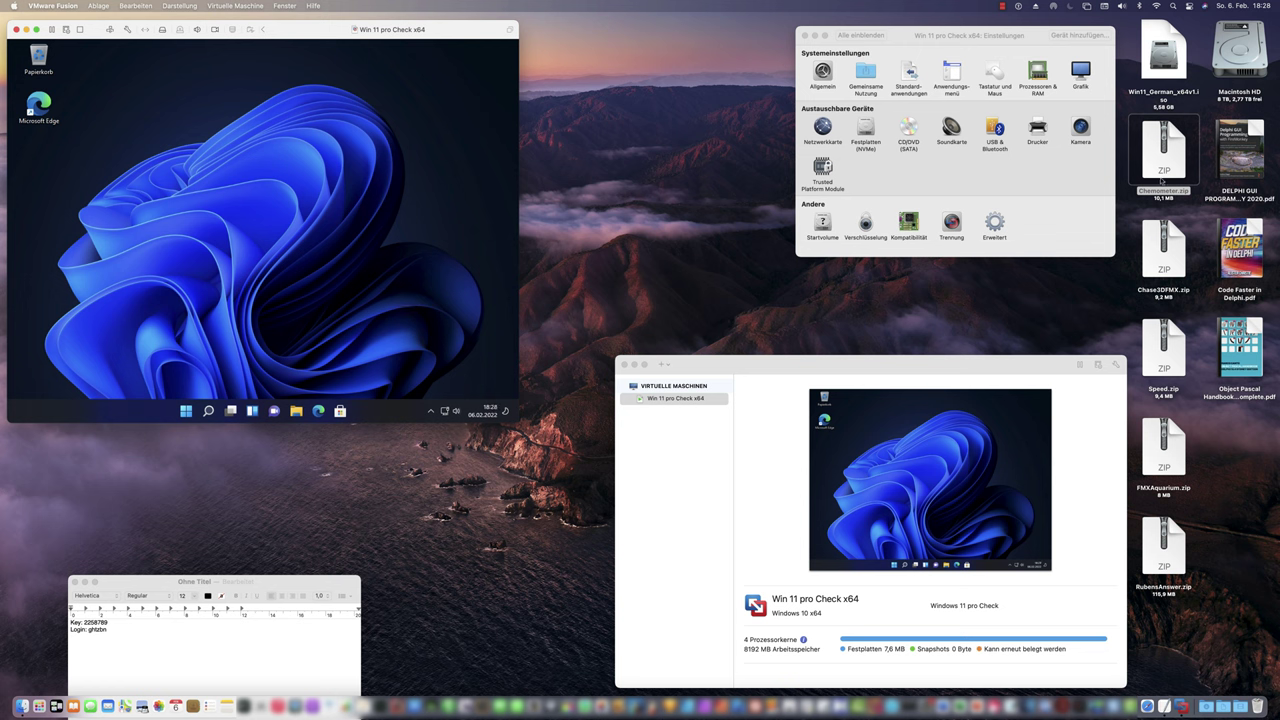
Try copying Chemometer.zip into the VM, then check the VMware Tools version info and close it
{"action": "left_click_drag", "start_coordinate": [1163, 181], "coordinate": [348, 182]}
{"action": "left_click", "coordinate": [430, 411]}
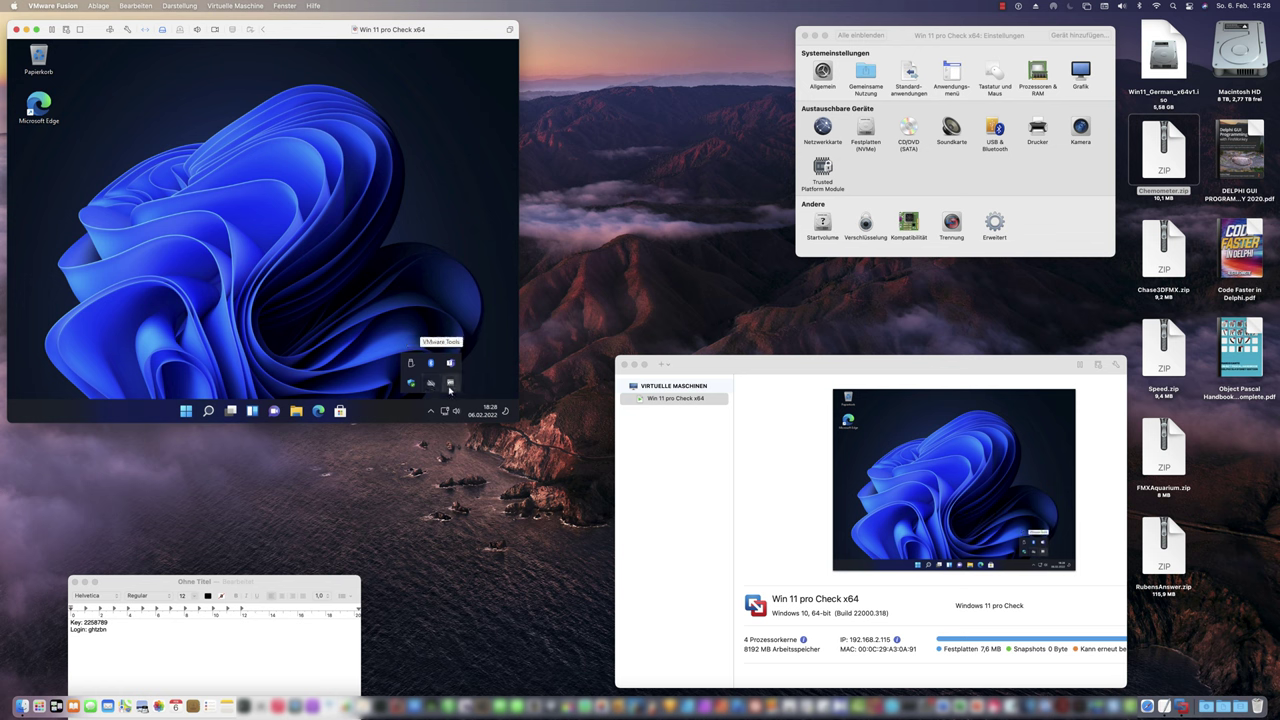
{"action": "right_click", "coordinate": [451, 386]}
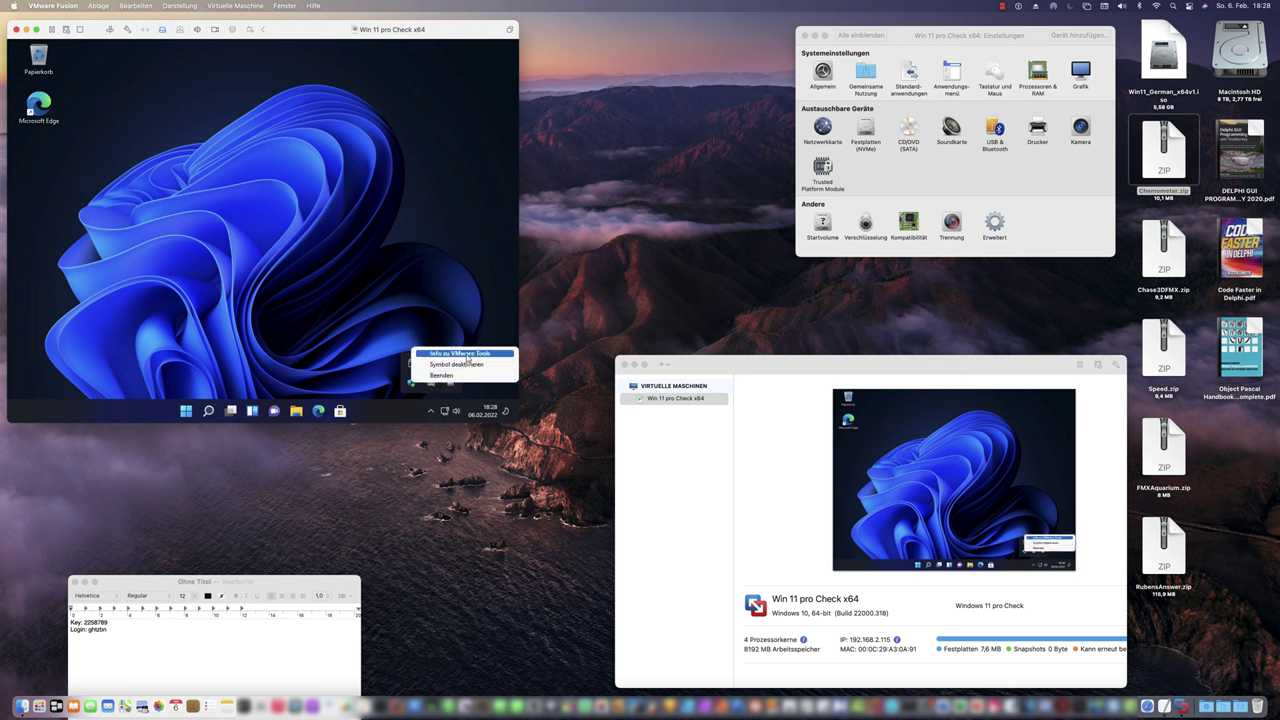
{"action": "left_click", "coordinate": [460, 353]}
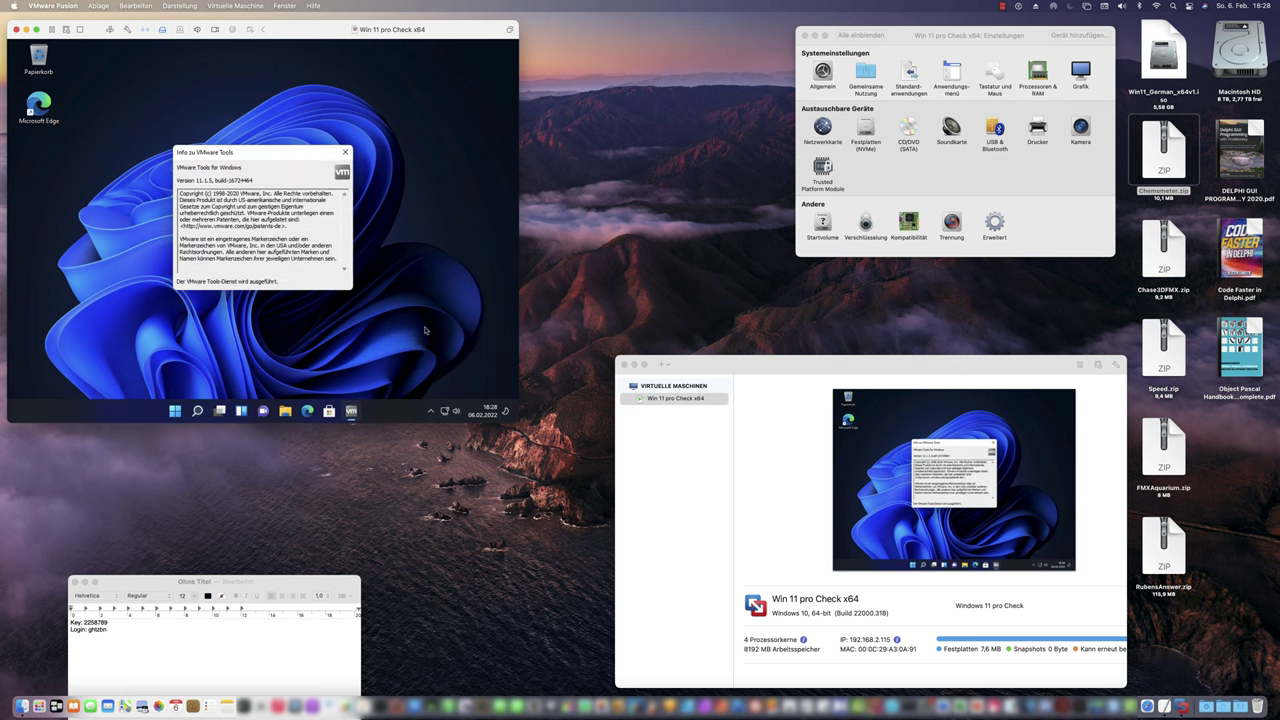
{"action": "left_click", "coordinate": [345, 152]}
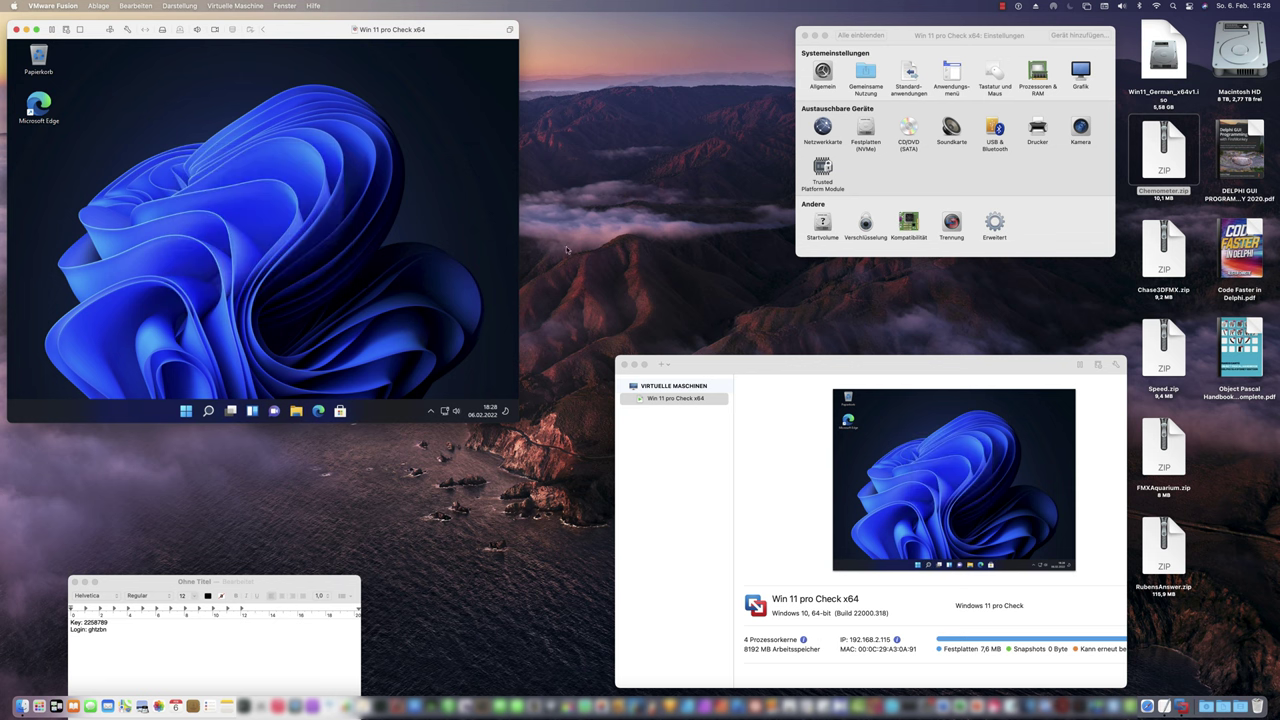
Drag Chemometer.zip from the Mac desktop onto the Windows 11 VM's desktop
{"action": "key", "text": "super+Tab"}
{"action": "key", "text": "super+Tab"}
{"action": "left_click", "coordinate": [802, 297]}
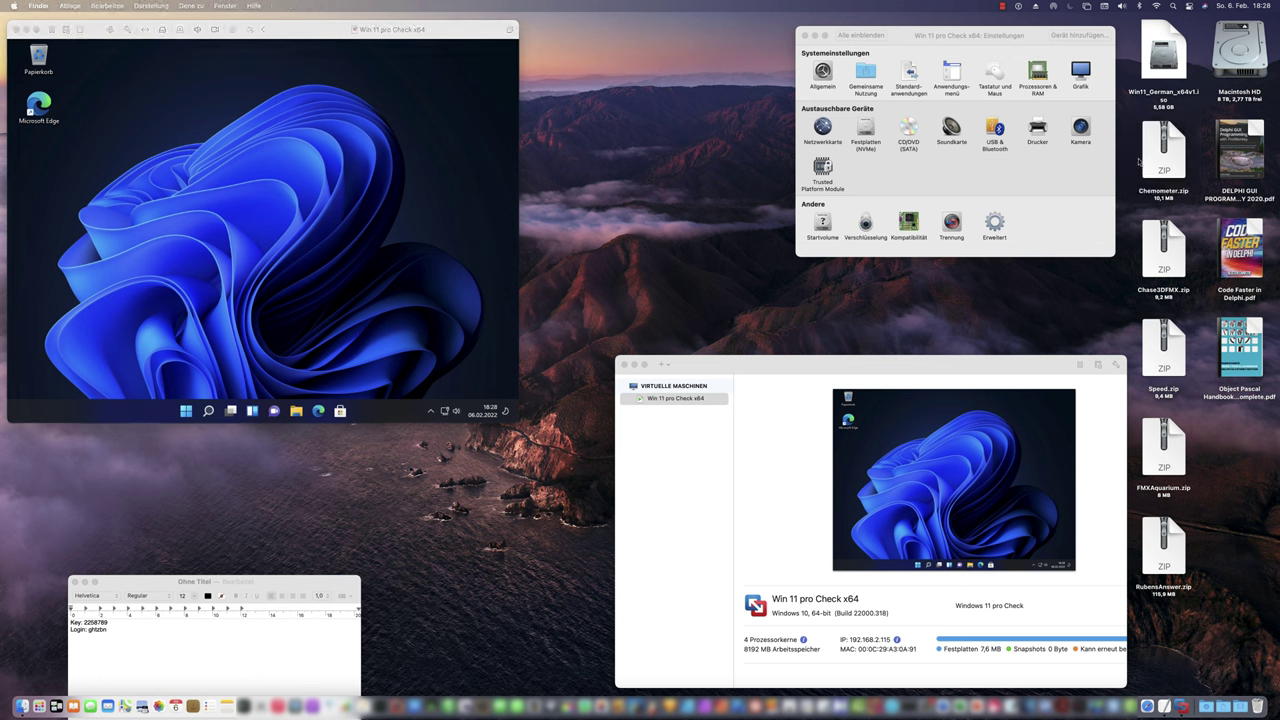
{"action": "left_click_drag", "start_coordinate": [1159, 158], "coordinate": [409, 195]}
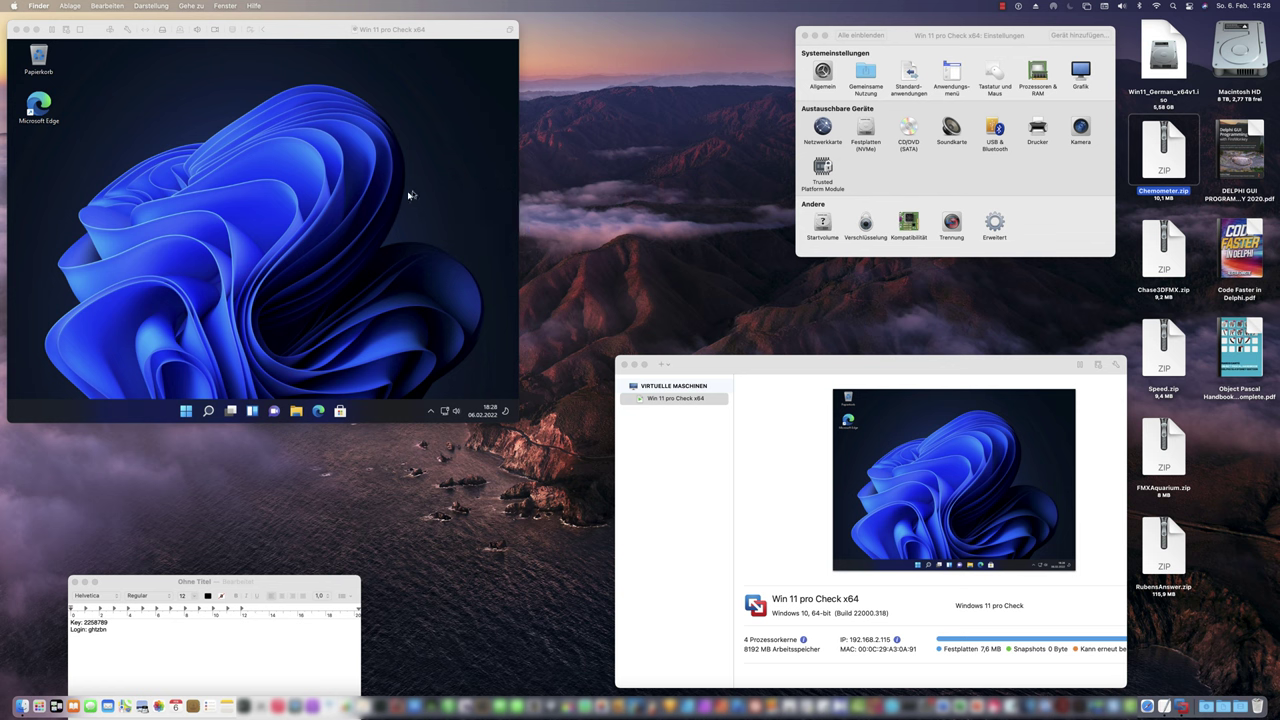
{"action": "left_click", "coordinate": [408, 196]}
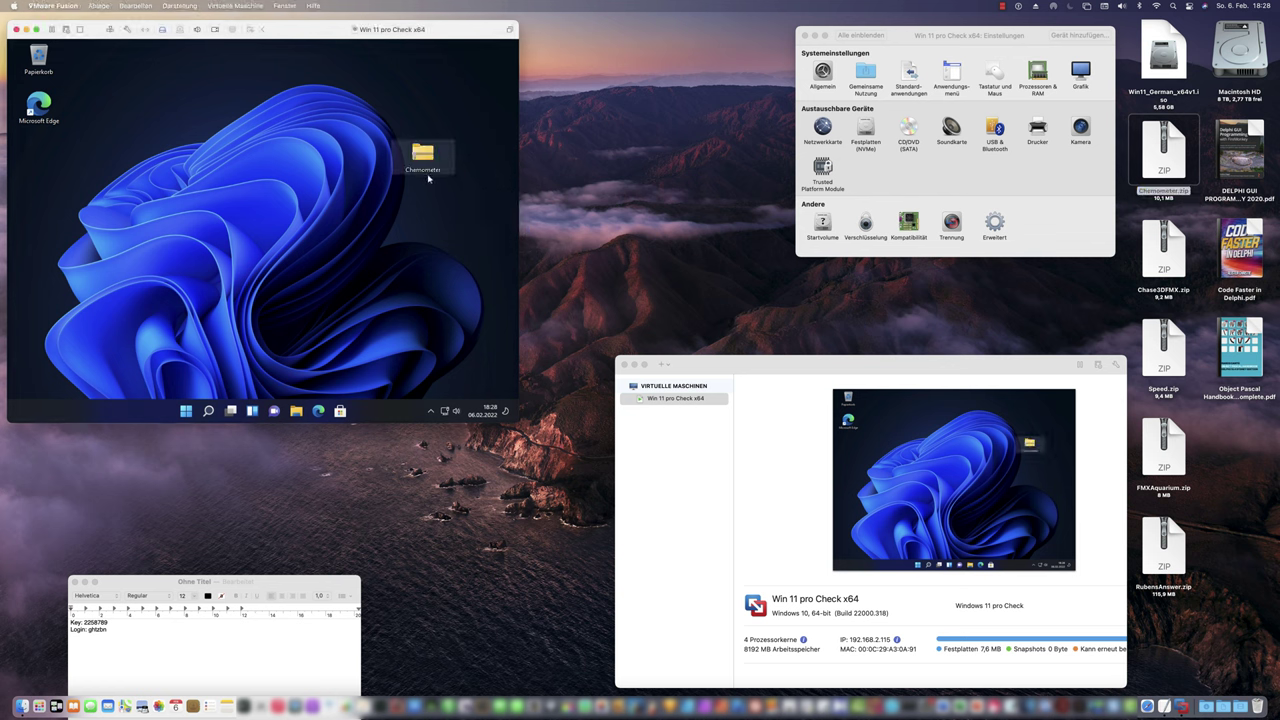
{"action": "right_click", "coordinate": [246, 200]}
In Anzeigeeinstellungen, choose 1920 × 1080 as the screen resolution and keep it
{"action": "left_click", "coordinate": [345, 288]}
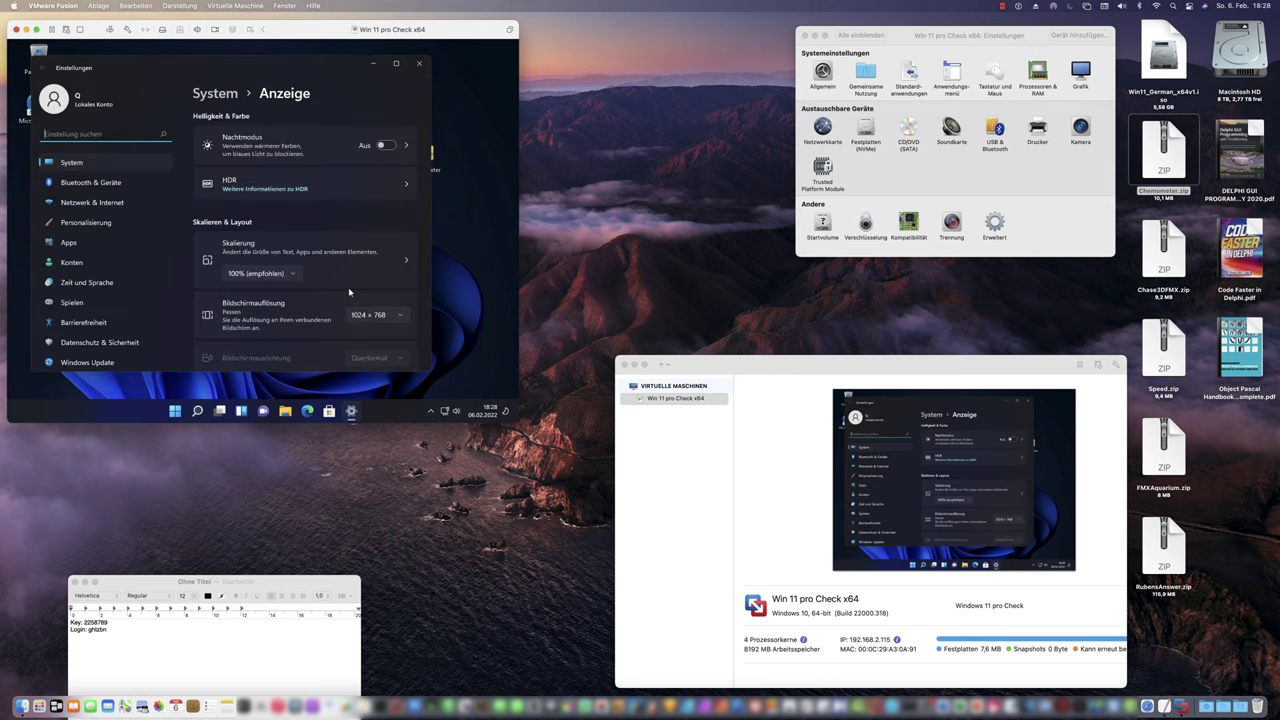
{"action": "left_click", "coordinate": [400, 316]}
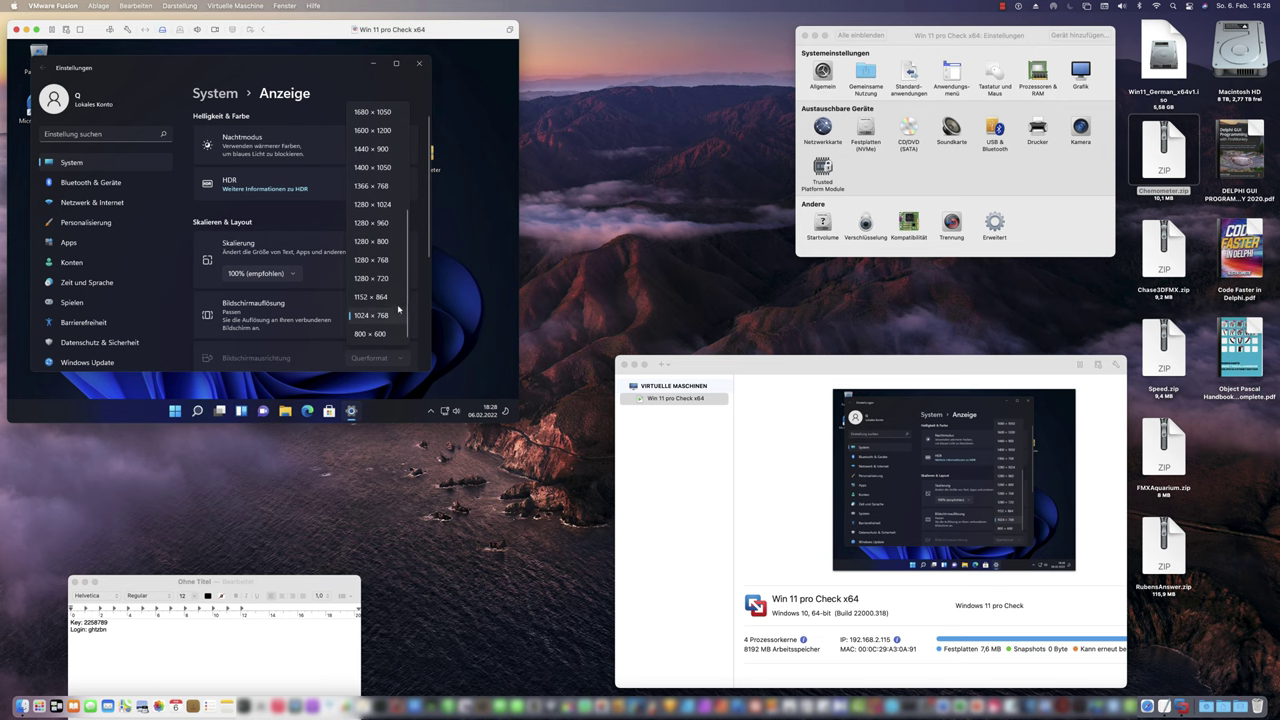
{"action": "scroll", "coordinate": [398, 310], "scroll_direction": "up", "scroll_amount": 5}
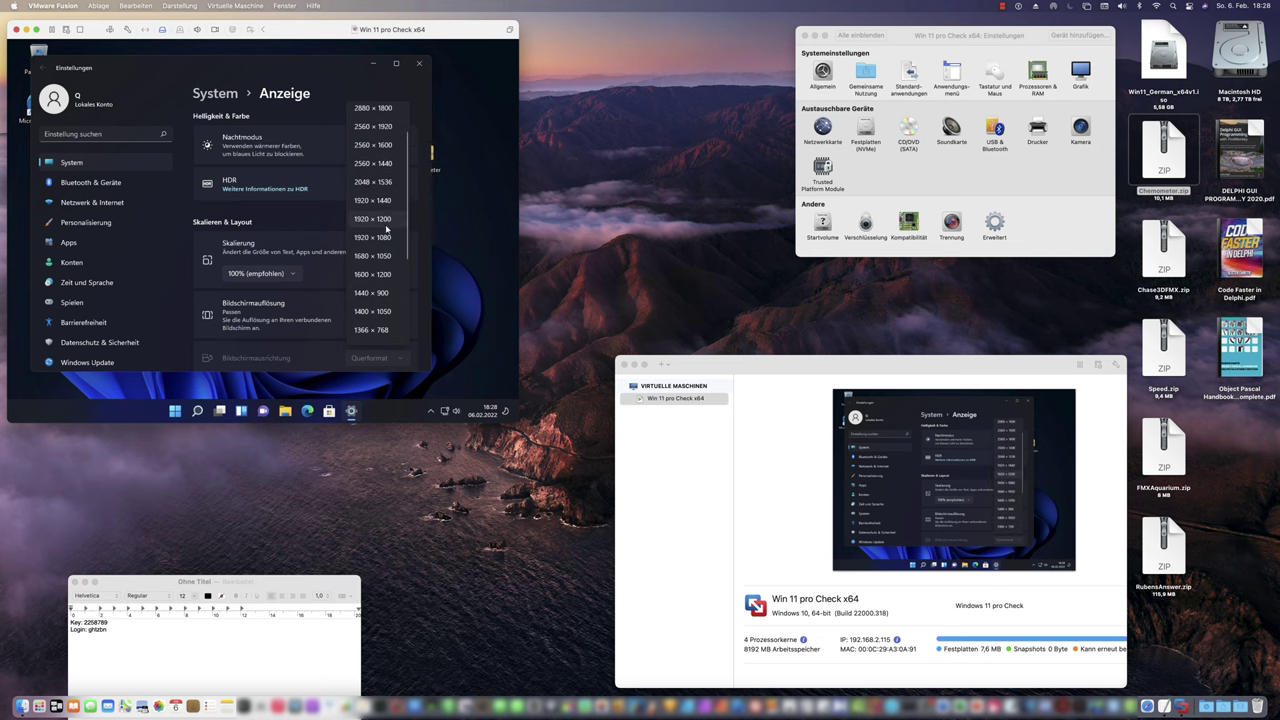
{"action": "left_click", "coordinate": [380, 240]}
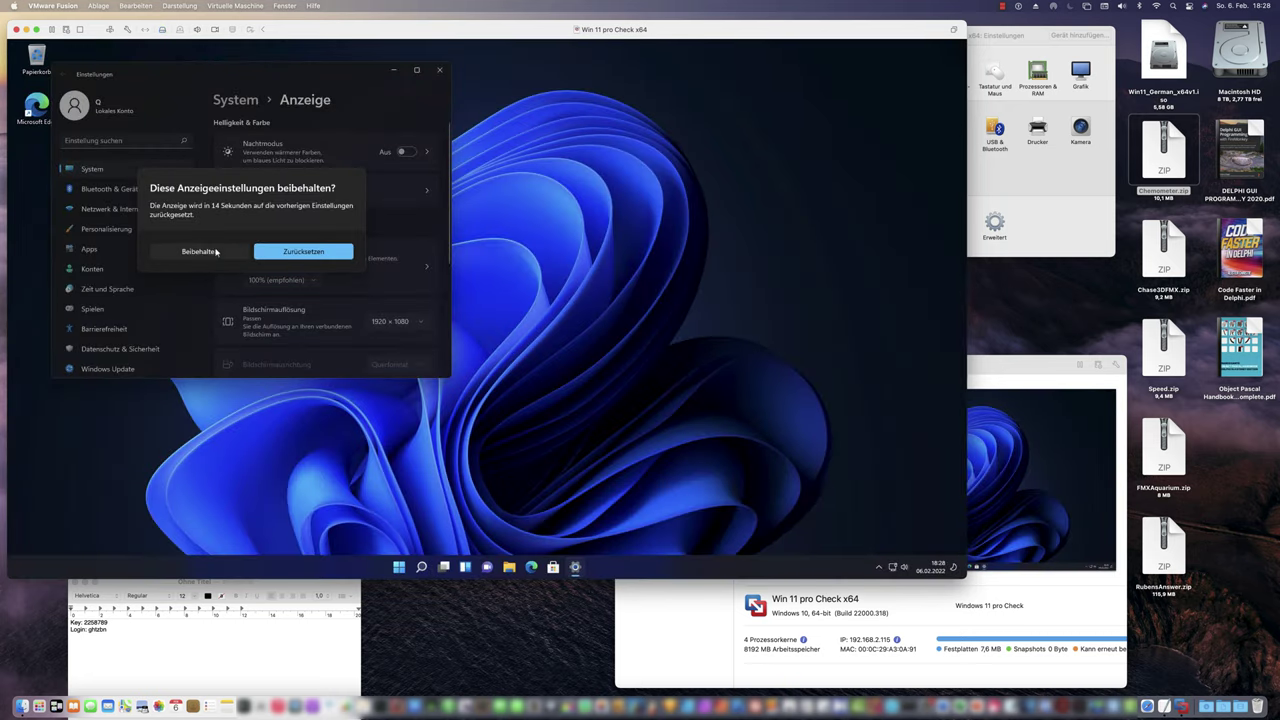
{"action": "left_click", "coordinate": [205, 252]}
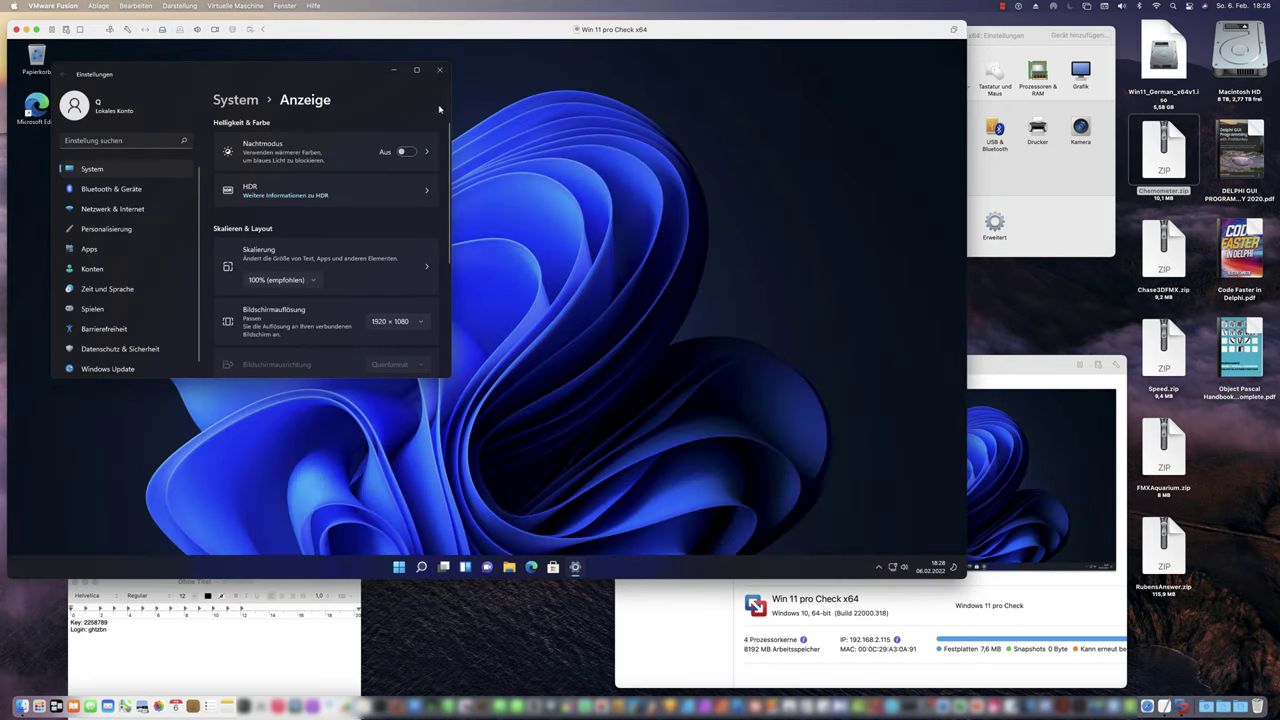
{"action": "left_click", "coordinate": [439, 70]}
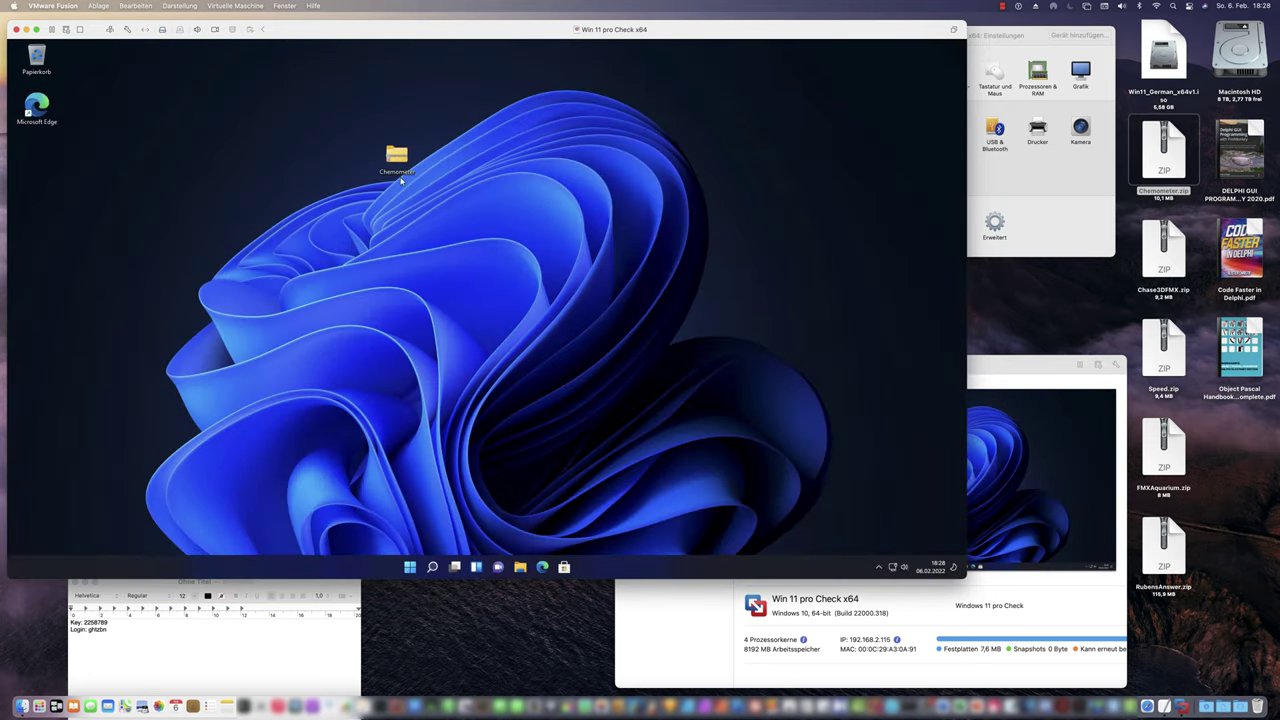
Place Chemometer near Edge and copy the Chase3DFMX, Speed, FMXAquarium and RubensAnswer zips into the VM
{"action": "left_click_drag", "start_coordinate": [401, 178], "coordinate": [276, 148]}
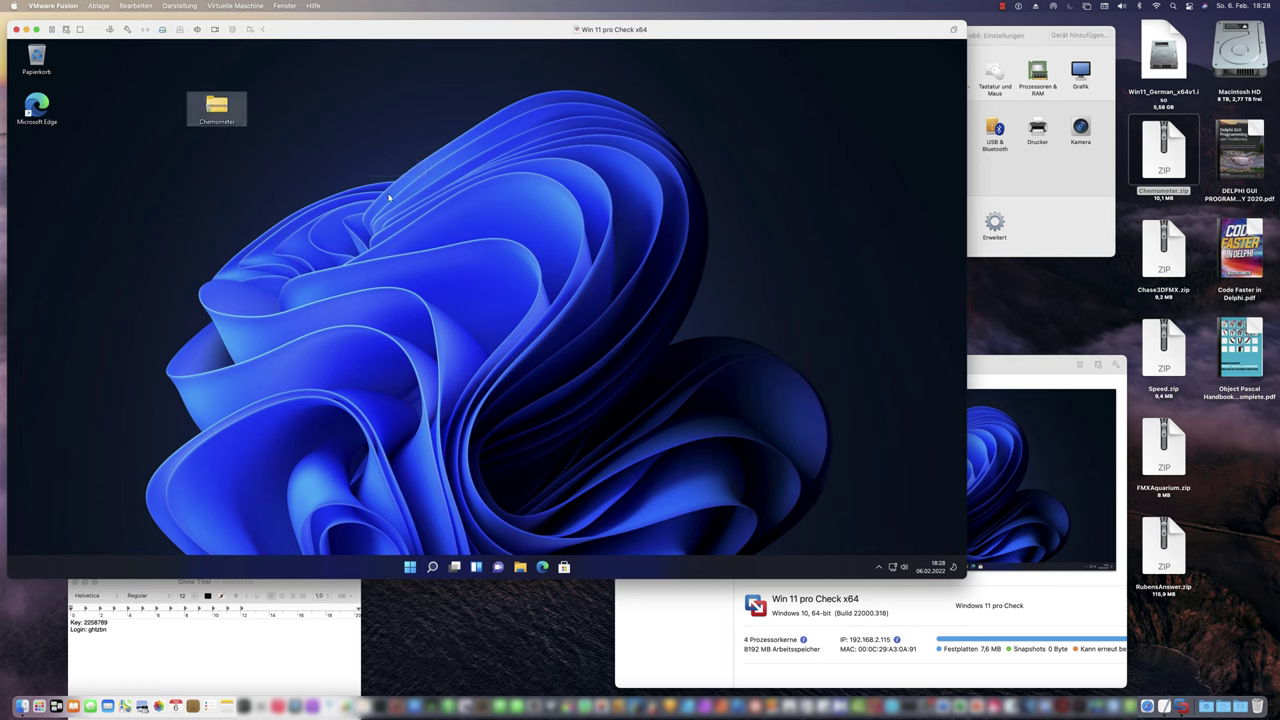
{"action": "left_click_drag", "start_coordinate": [1162, 263], "coordinate": [318, 135]}
{"action": "left_click_drag", "start_coordinate": [1163, 345], "coordinate": [440, 130]}
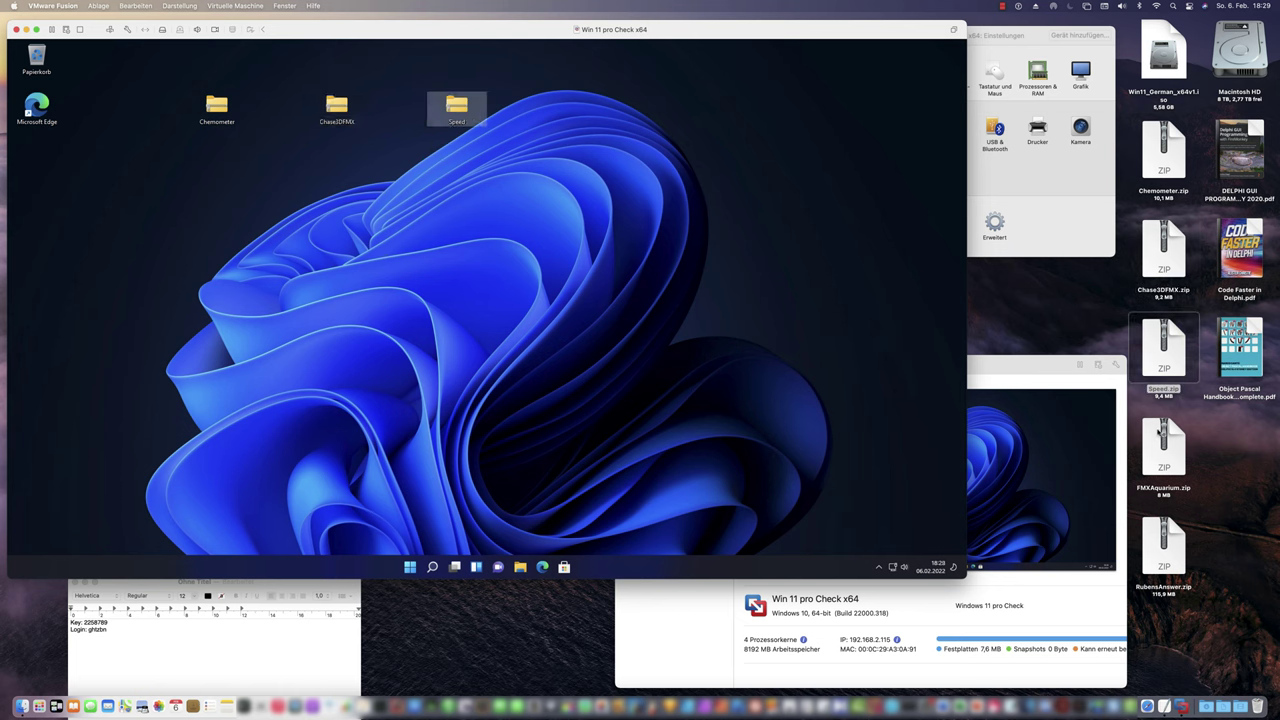
{"action": "left_click_drag", "start_coordinate": [1160, 430], "coordinate": [573, 146]}
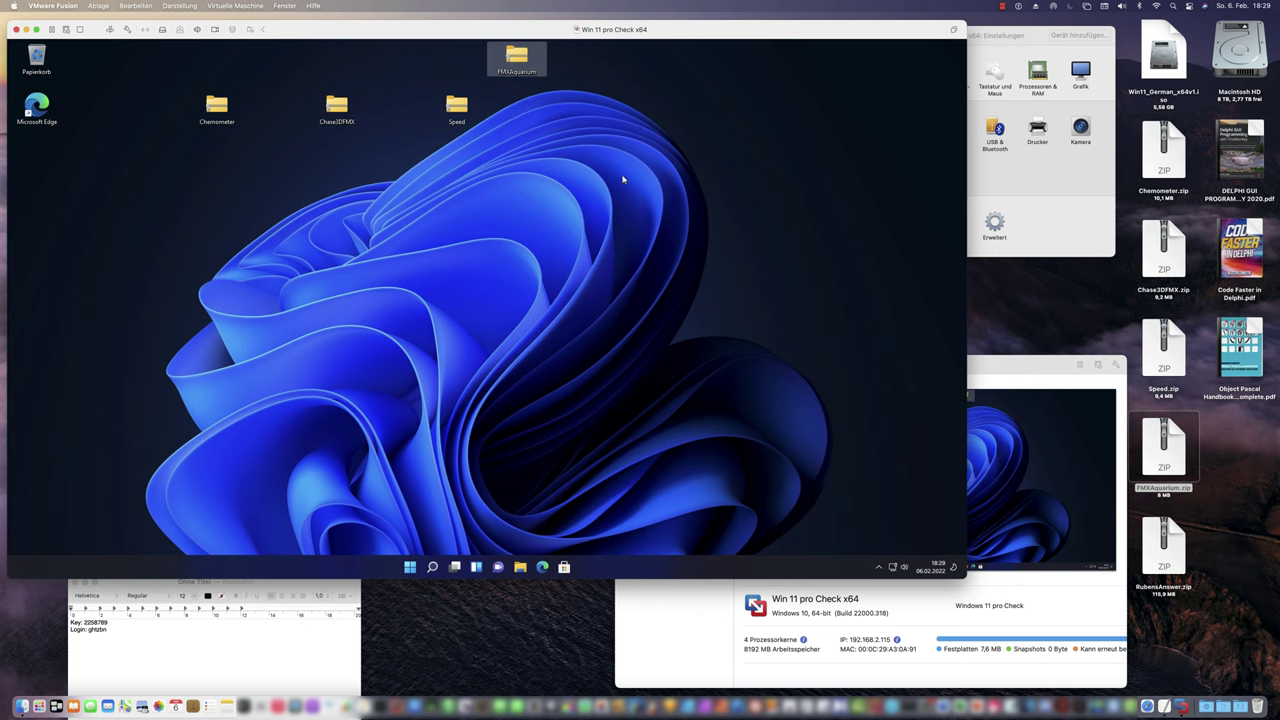
{"action": "left_click_drag", "start_coordinate": [1166, 530], "coordinate": [703, 150]}
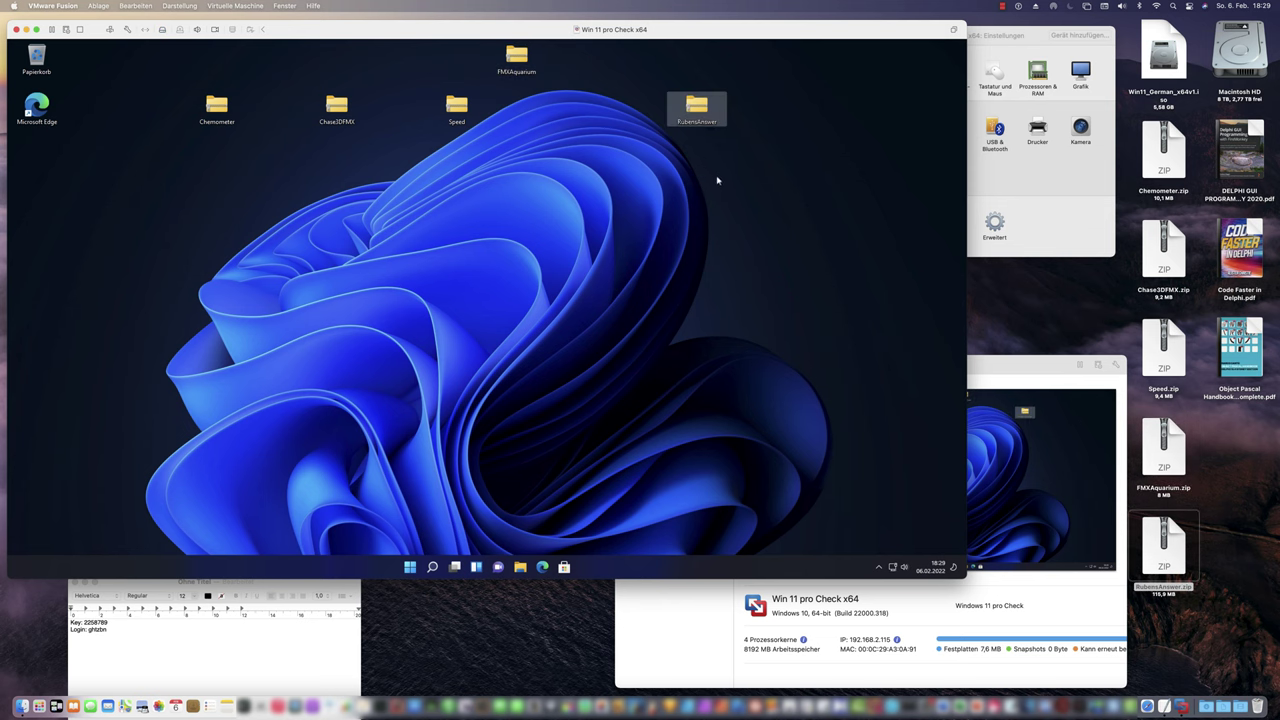
Copy the DELPHI GUI, Code Faster in Delphi and Object Pascal Handbook PDFs into the VM
{"action": "left_click_drag", "start_coordinate": [1238, 150], "coordinate": [830, 178]}
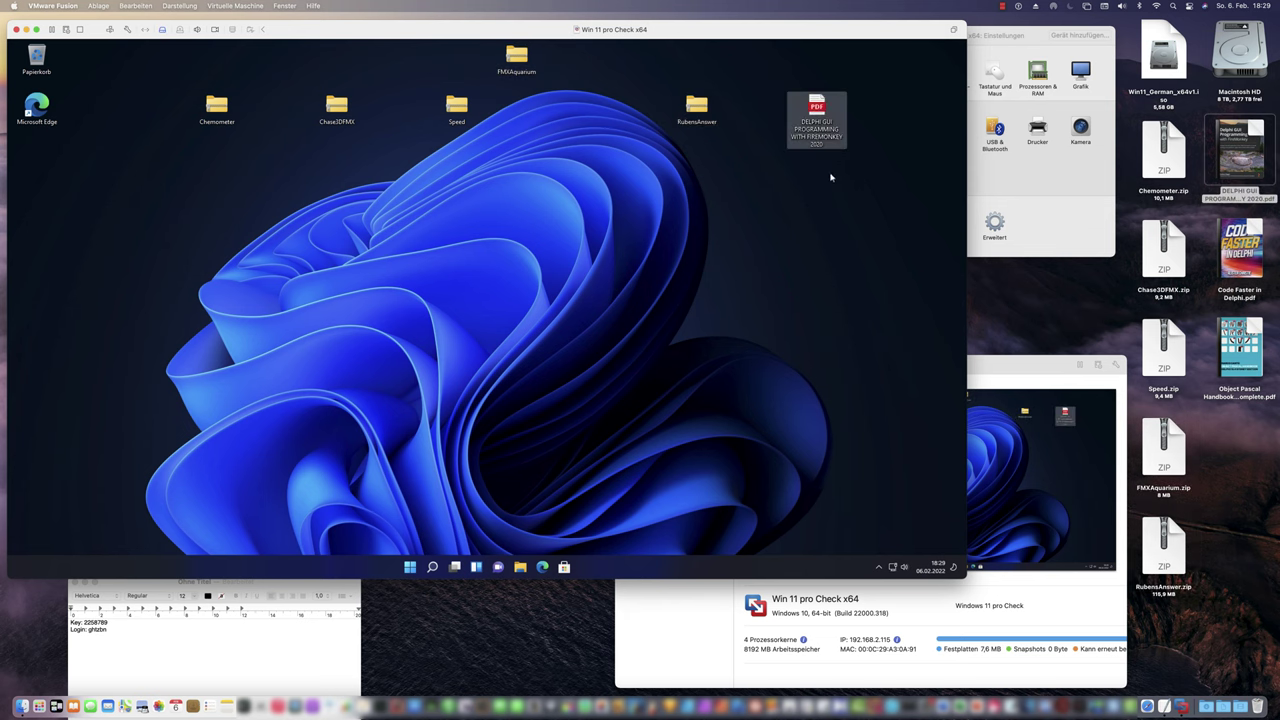
{"action": "left_click_drag", "start_coordinate": [1240, 250], "coordinate": [786, 198]}
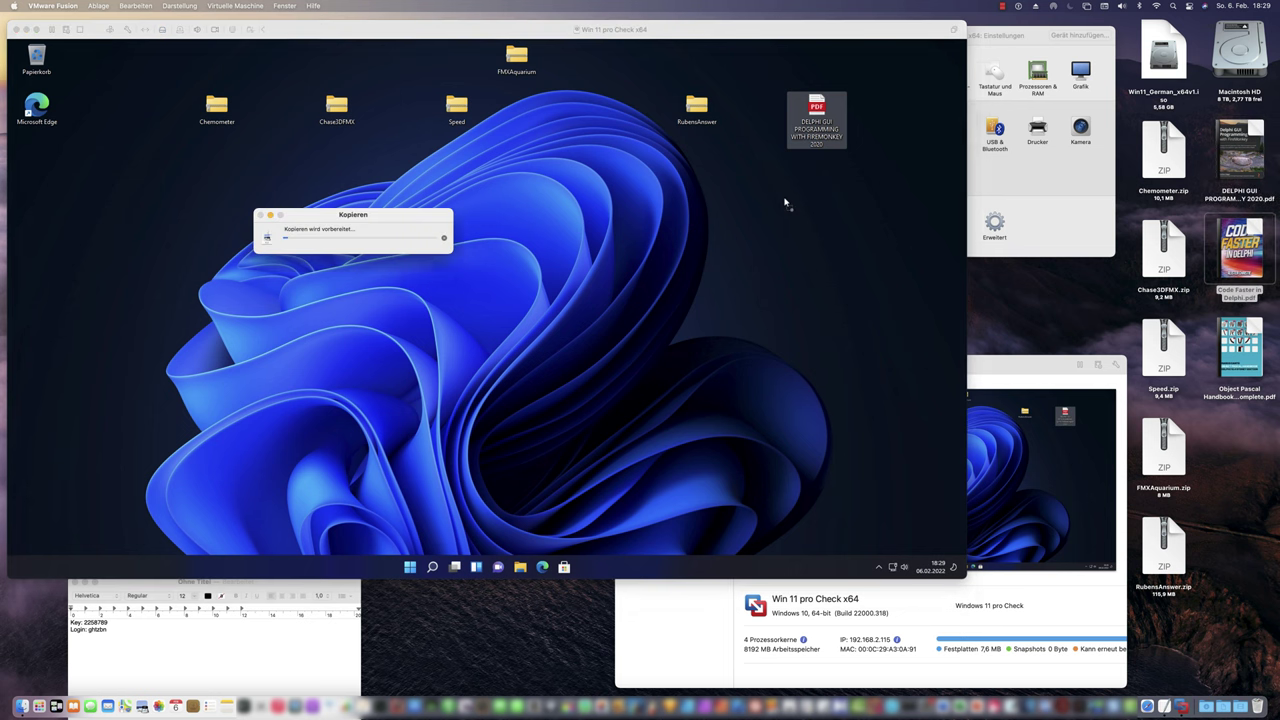
{"action": "left_click_drag", "start_coordinate": [1240, 348], "coordinate": [842, 255]}
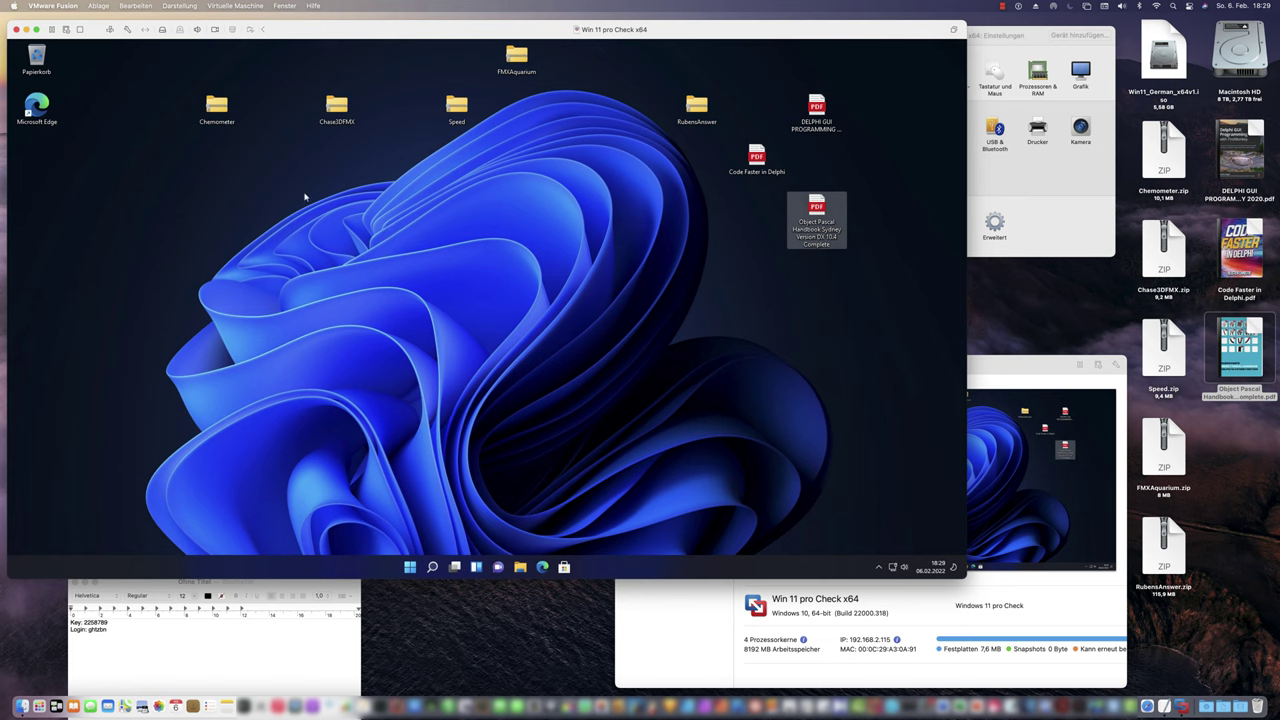
Extract Chemometer.zip with Alle extrahieren, move the inner Chemometer folder to the desktop, delete Chemometerkkkkk
{"action": "right_click", "coordinate": [225, 121]}
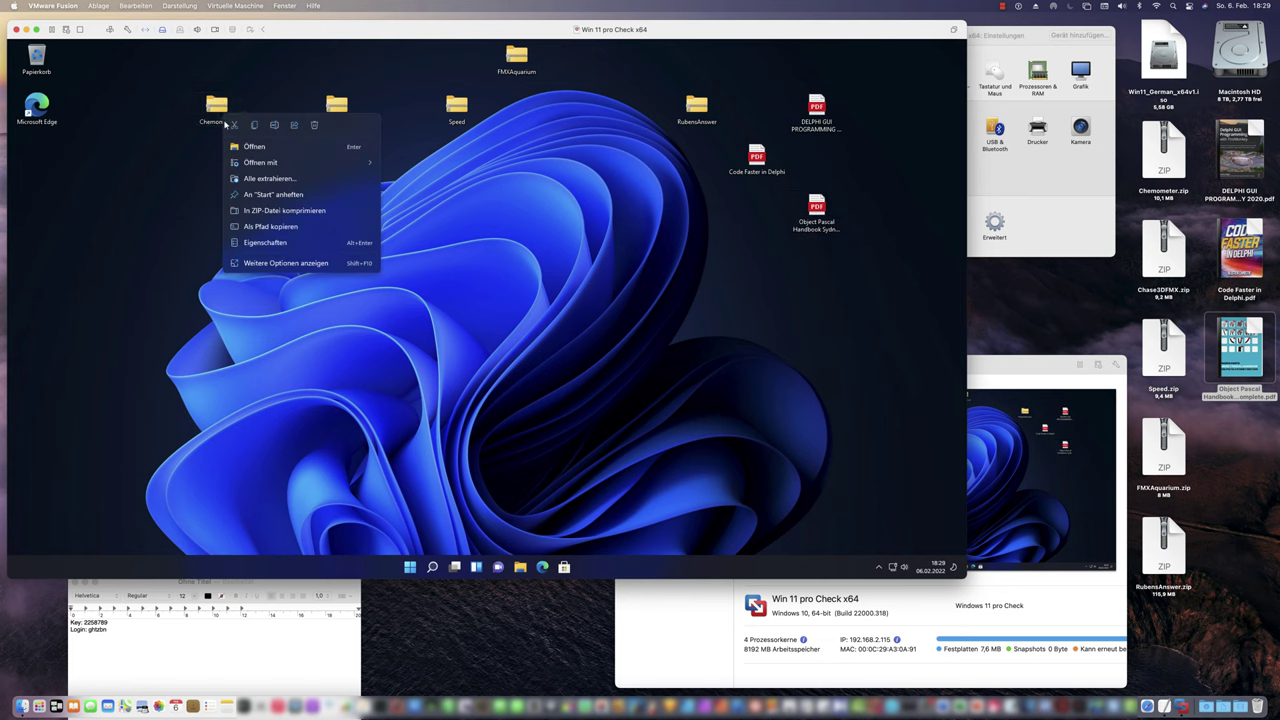
{"action": "left_click", "coordinate": [290, 178]}
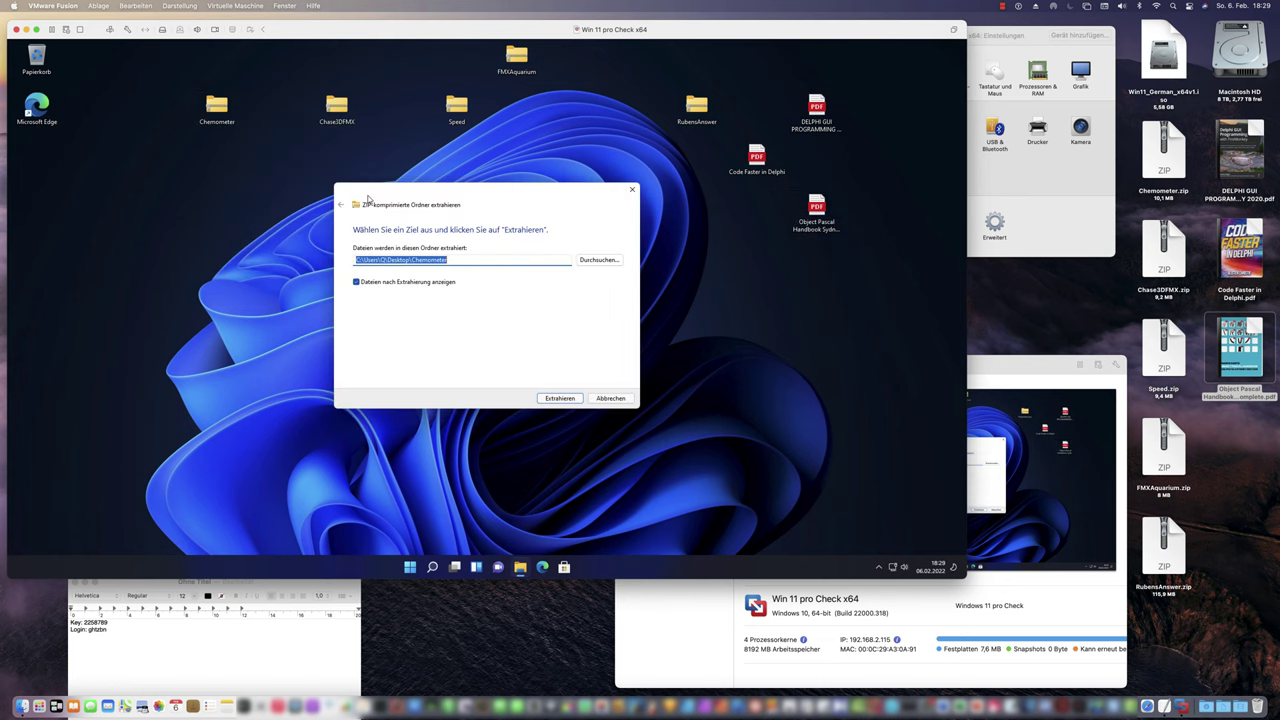
{"action": "key", "text": "End"}
{"action": "left_click", "coordinate": [551, 398]}
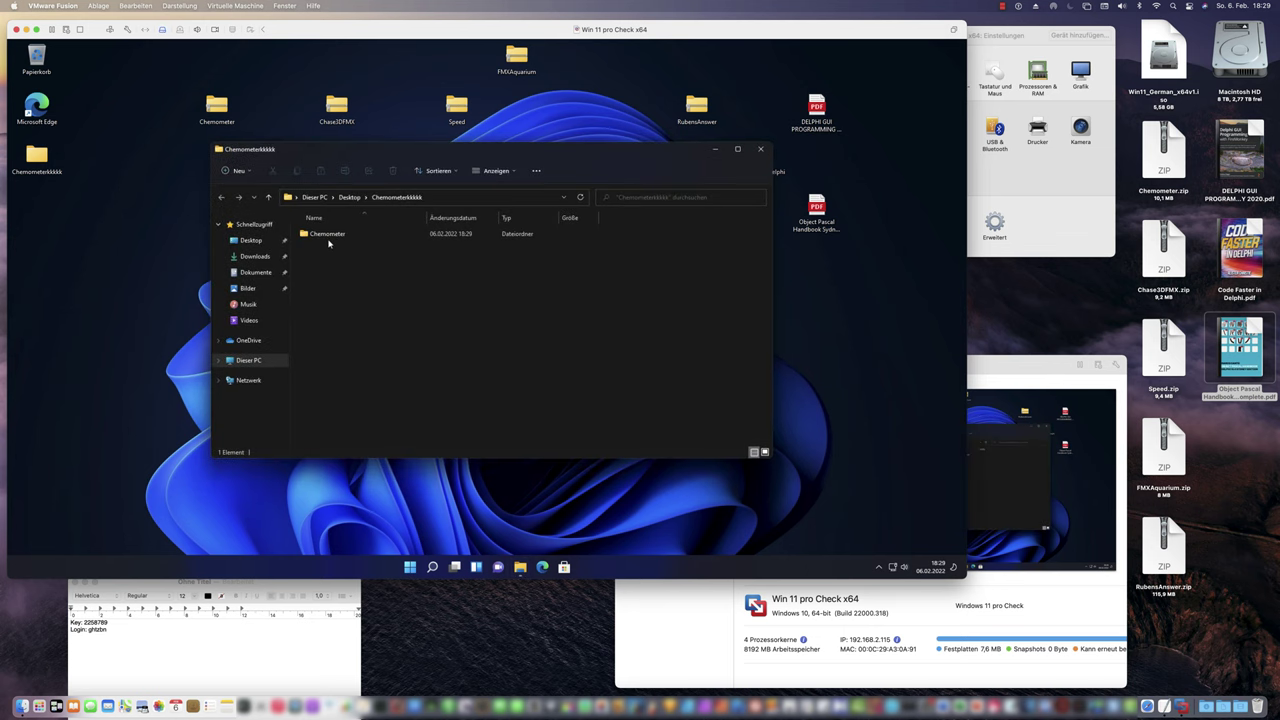
{"action": "left_click_drag", "start_coordinate": [328, 242], "coordinate": [43, 299]}
{"action": "right_click", "coordinate": [44, 177]}
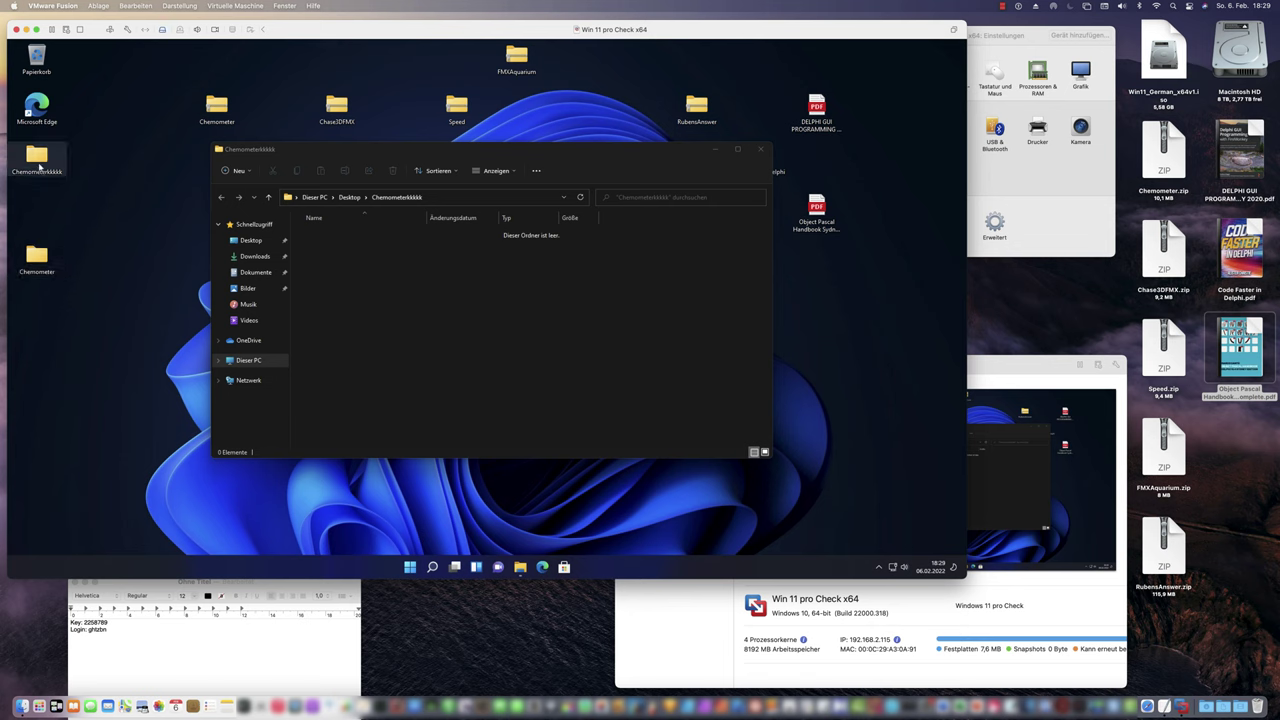
{"action": "left_click", "coordinate": [113, 175]}
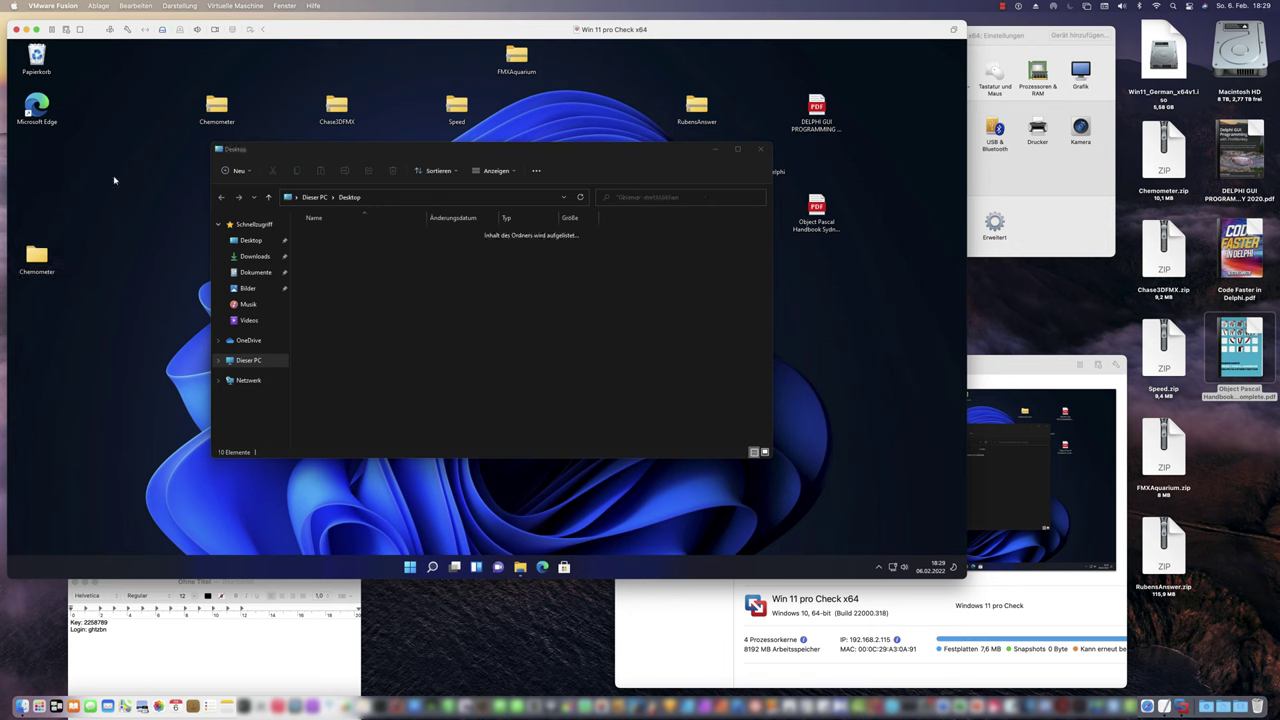
Delete the original Chemometer zip and extract Chase3DFMX.zip to an edited destination folder
{"action": "right_click", "coordinate": [216, 108]}
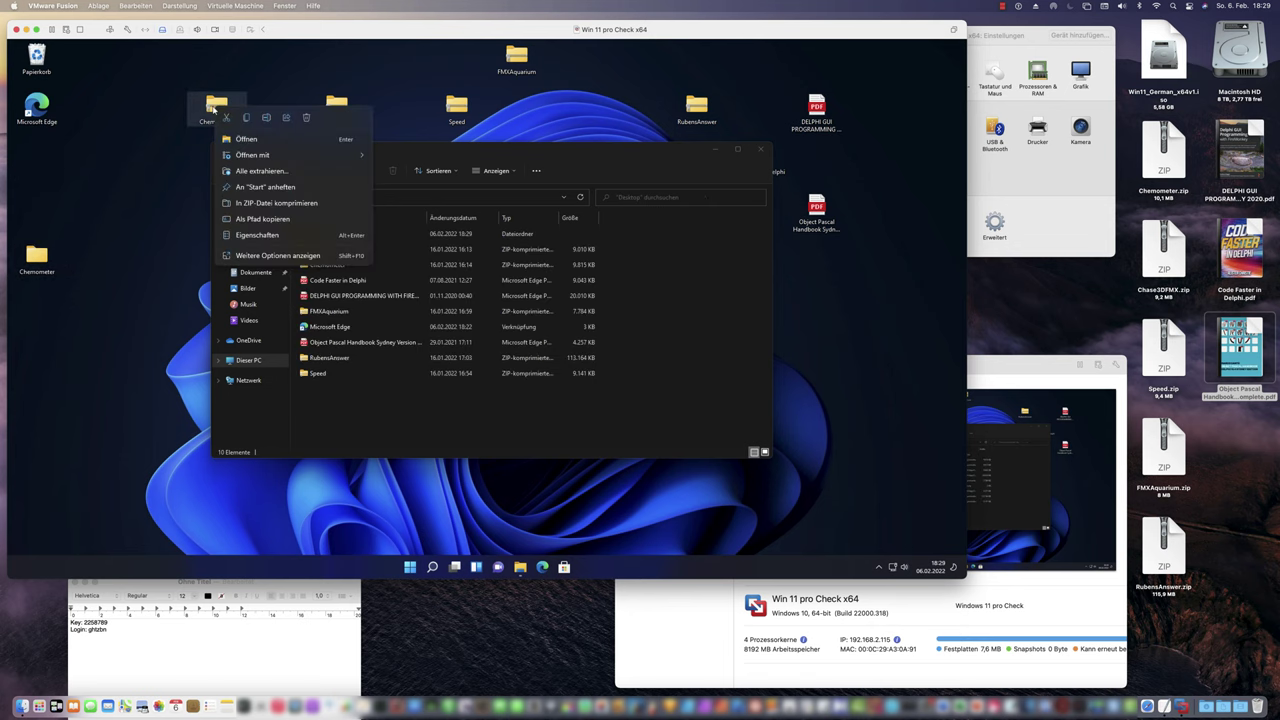
{"action": "left_click", "coordinate": [308, 118]}
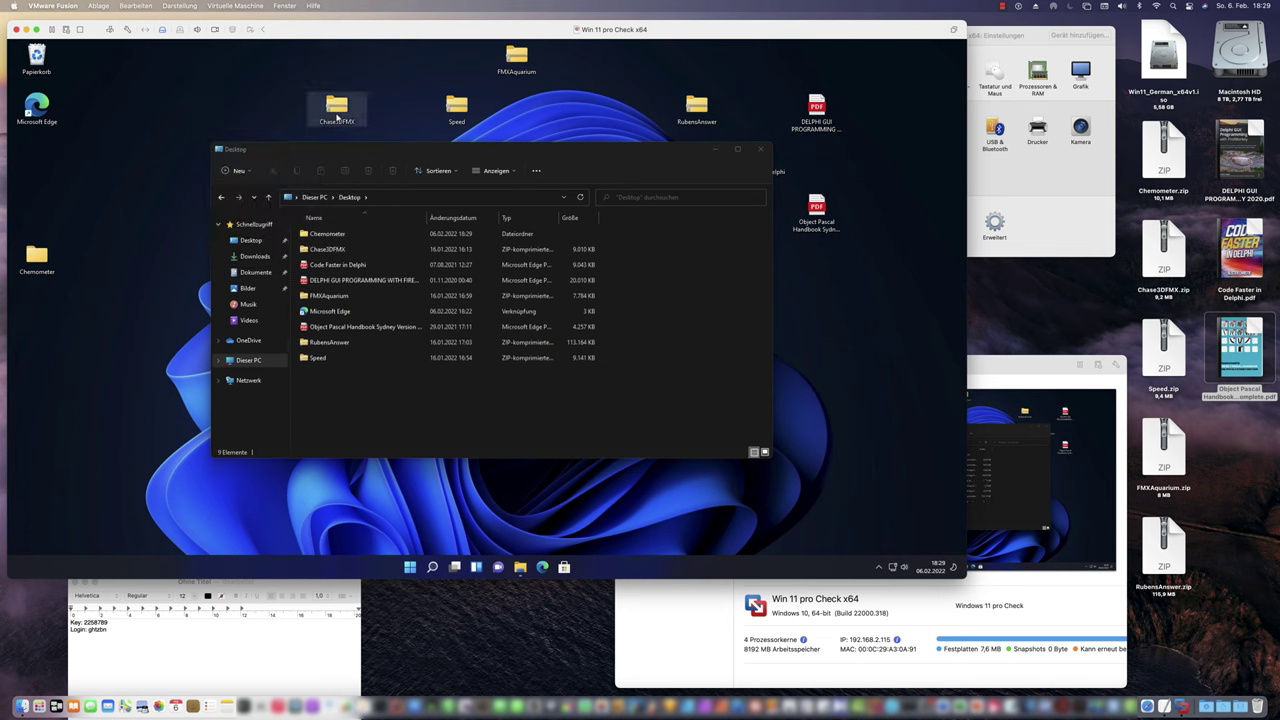
{"action": "right_click", "coordinate": [338, 116]}
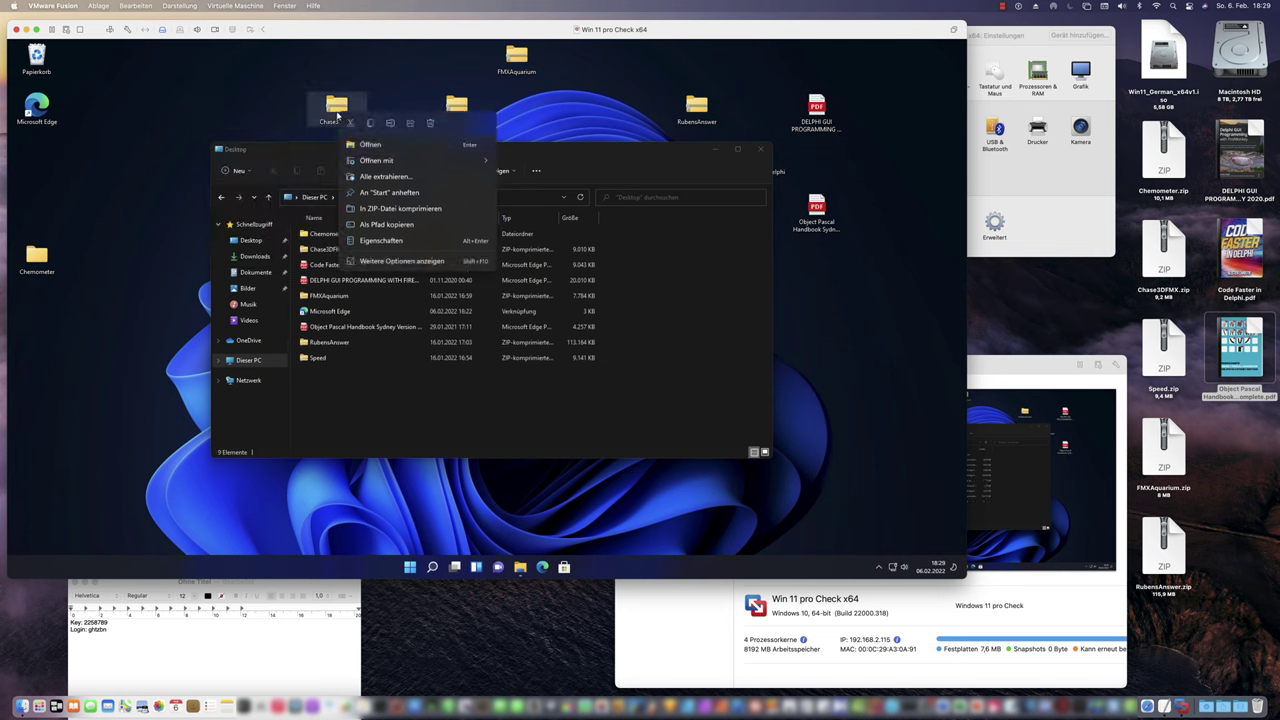
{"action": "left_click", "coordinate": [385, 176]}
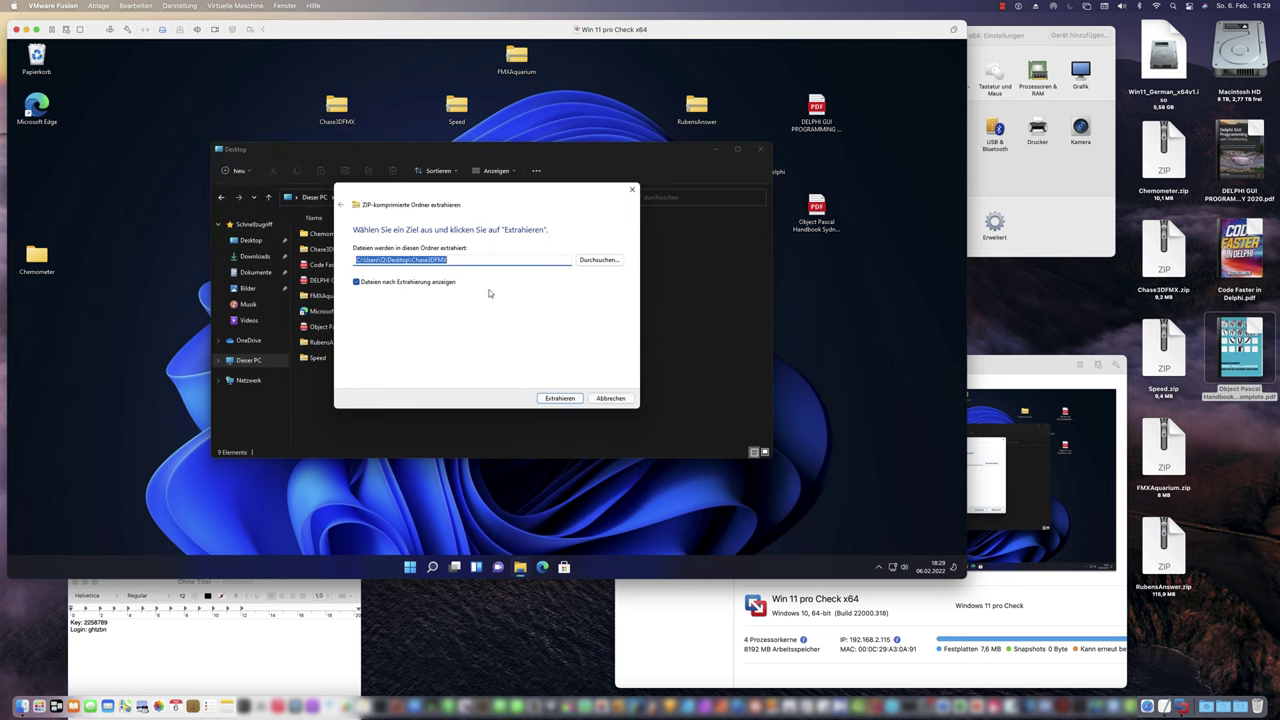
{"action": "left_click", "coordinate": [485, 260]}
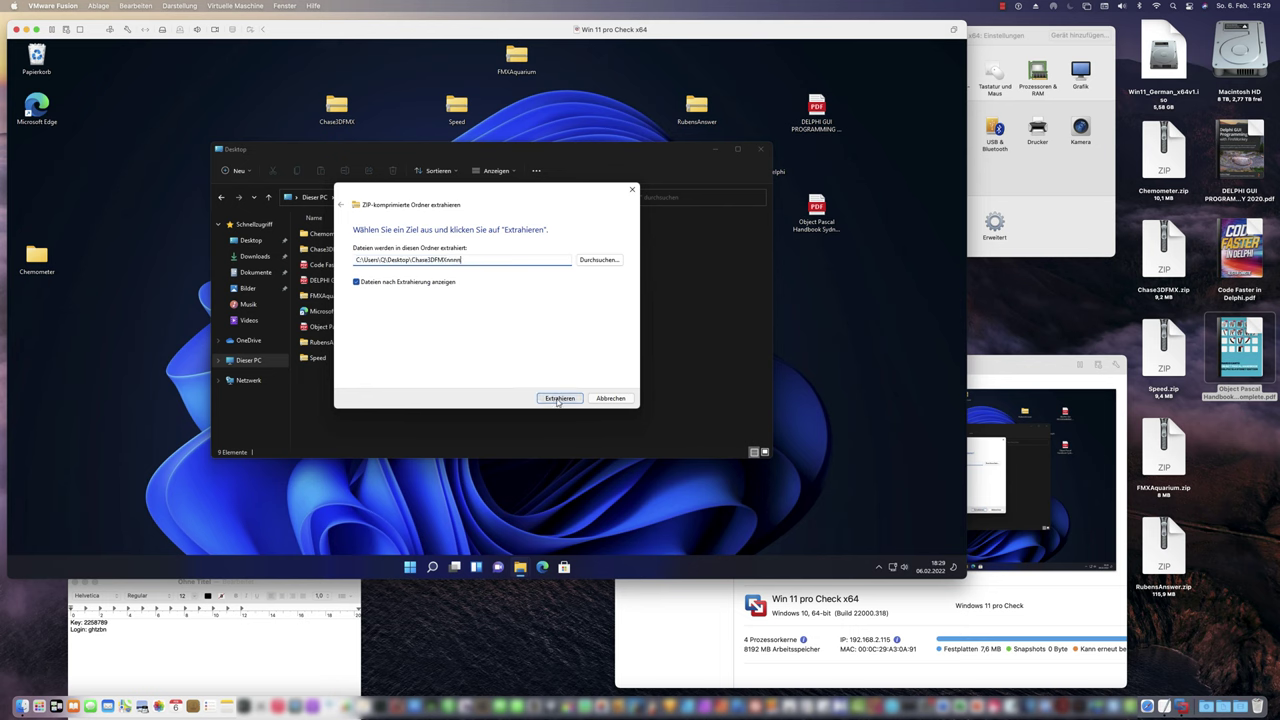
{"action": "left_click", "coordinate": [558, 399]}
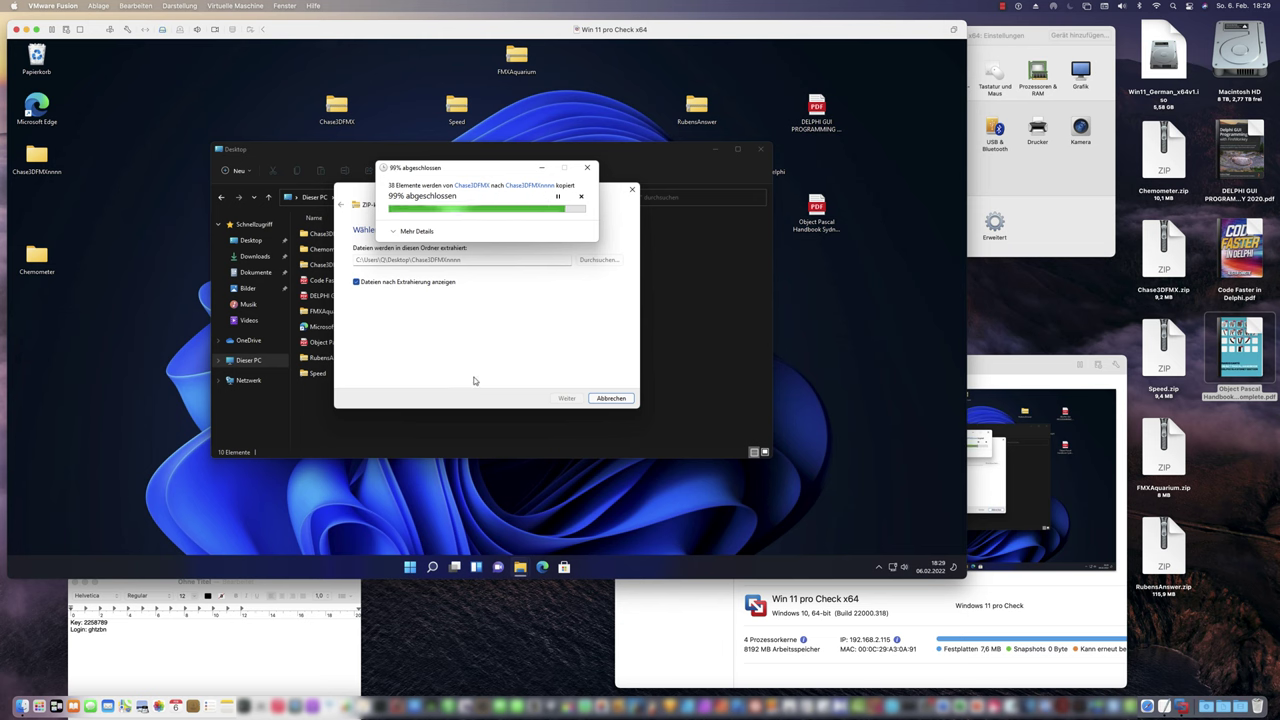
Move the Chase3DFMX folder to the desktop, delete Chase3DFMXnnnn and the zip, and close Explorer
{"action": "left_click_drag", "start_coordinate": [340, 248], "coordinate": [36, 299]}
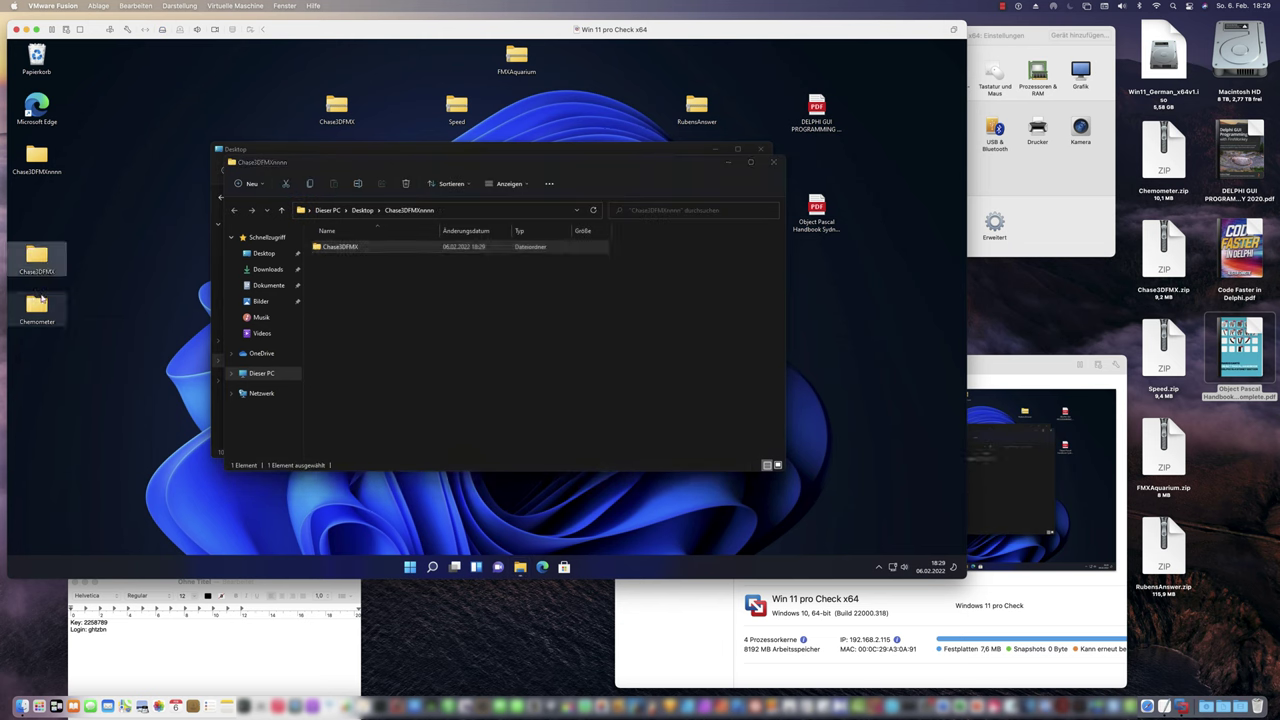
{"action": "right_click", "coordinate": [36, 158]}
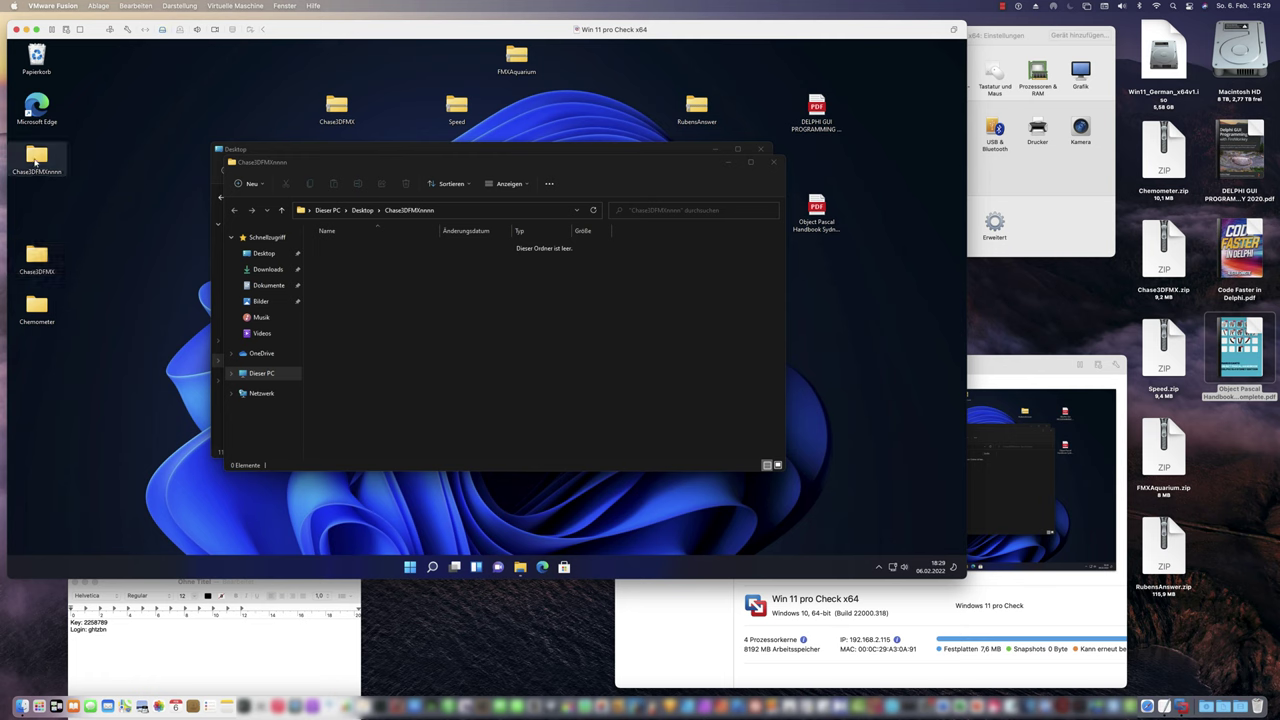
{"action": "left_click", "coordinate": [110, 173]}
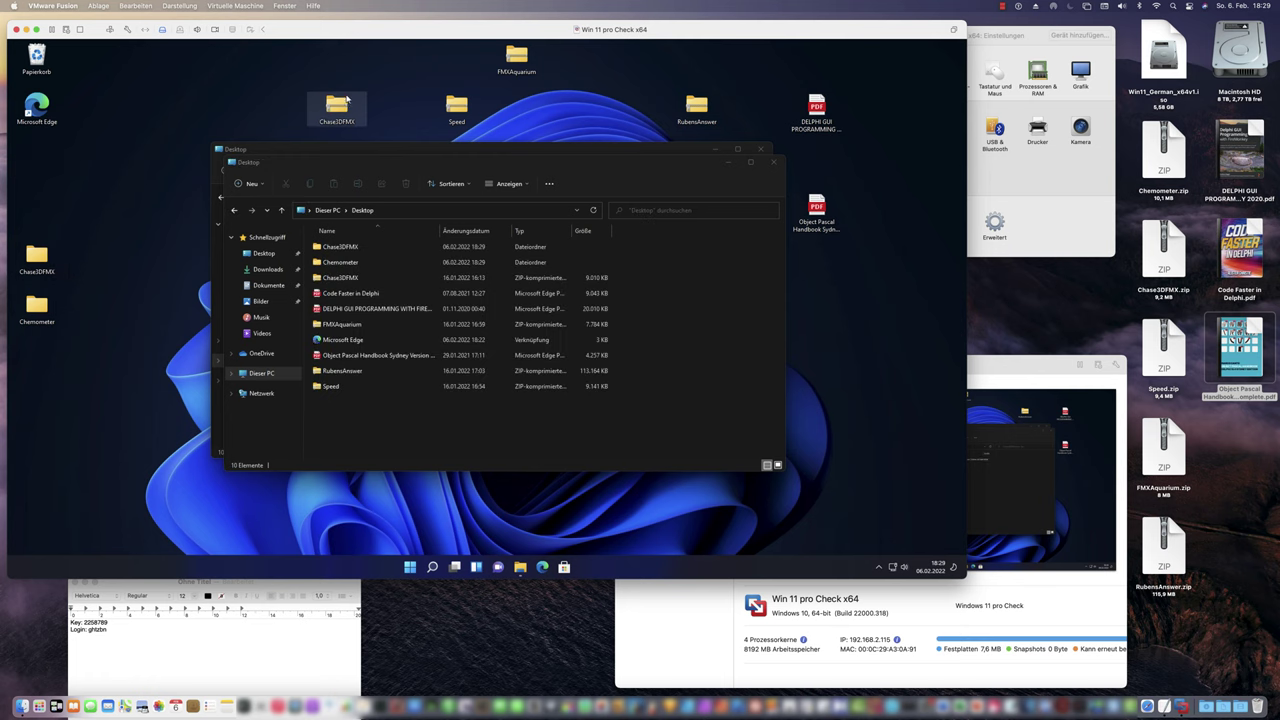
{"action": "right_click", "coordinate": [337, 108]}
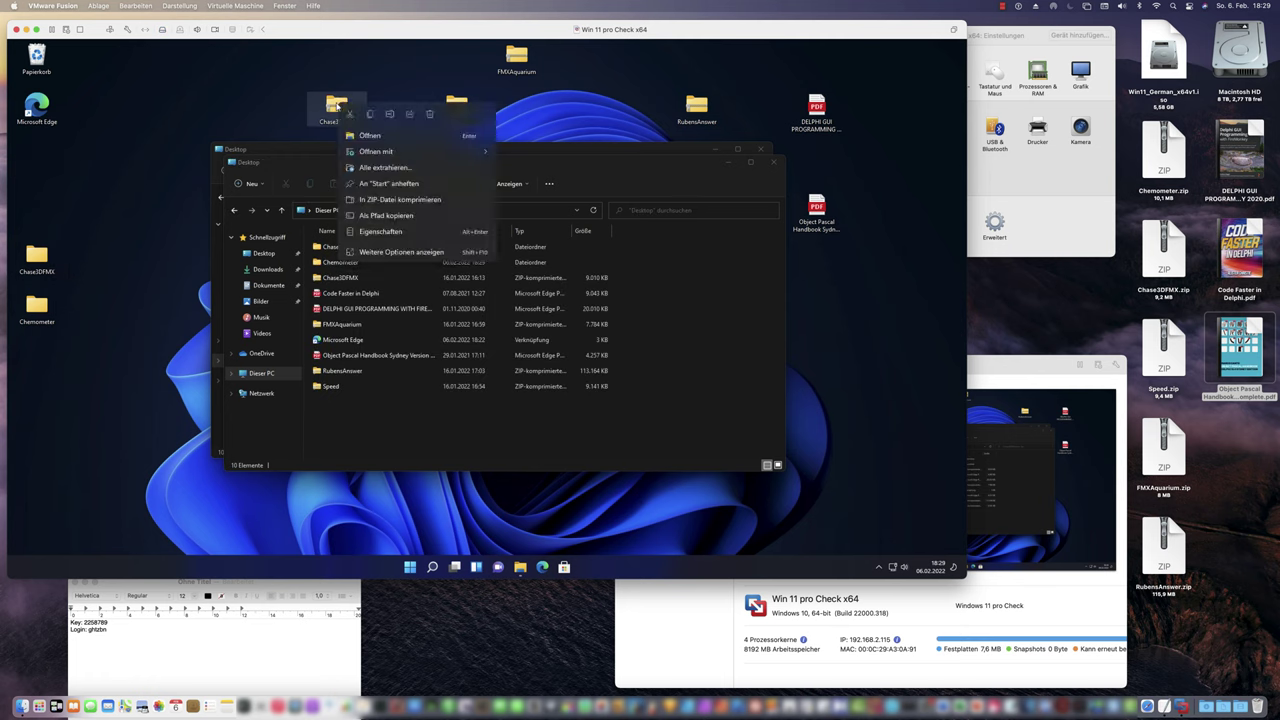
{"action": "left_click", "coordinate": [428, 114]}
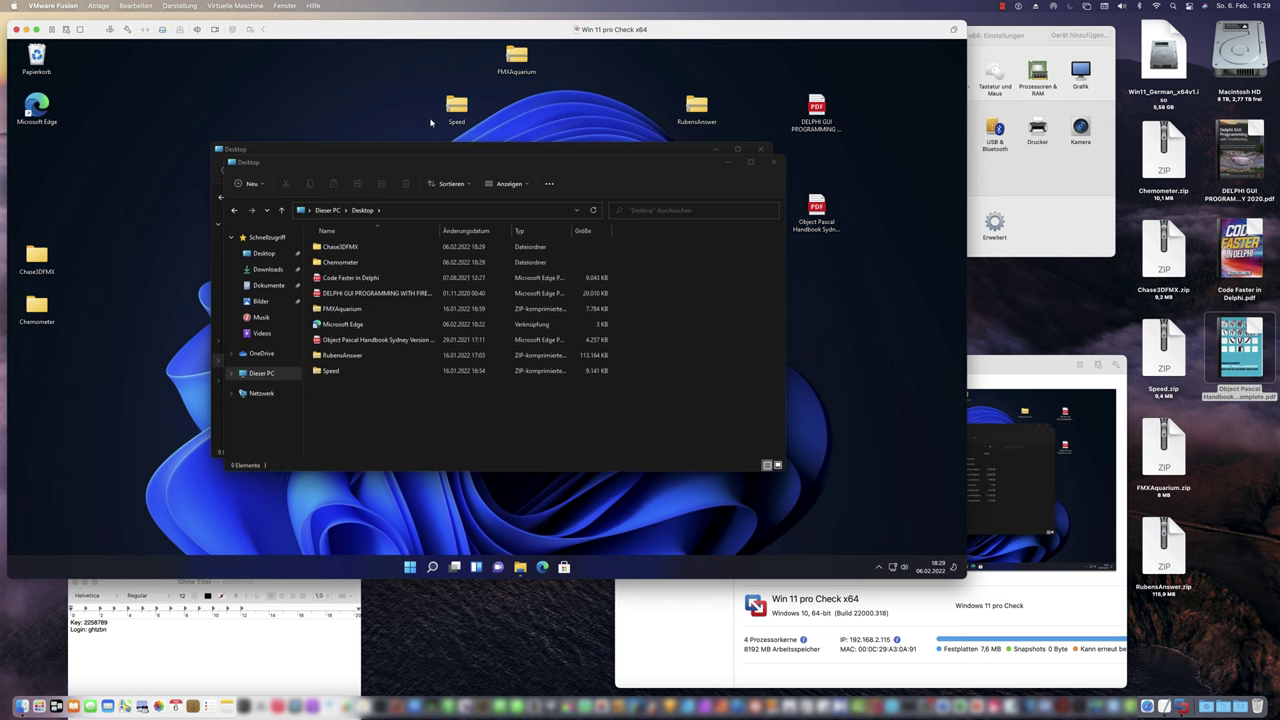
{"action": "left_click", "coordinate": [773, 163]}
Extract Speed.zip with Alle extrahieren into a Speednnnn folder
{"action": "right_click", "coordinate": [456, 113]}
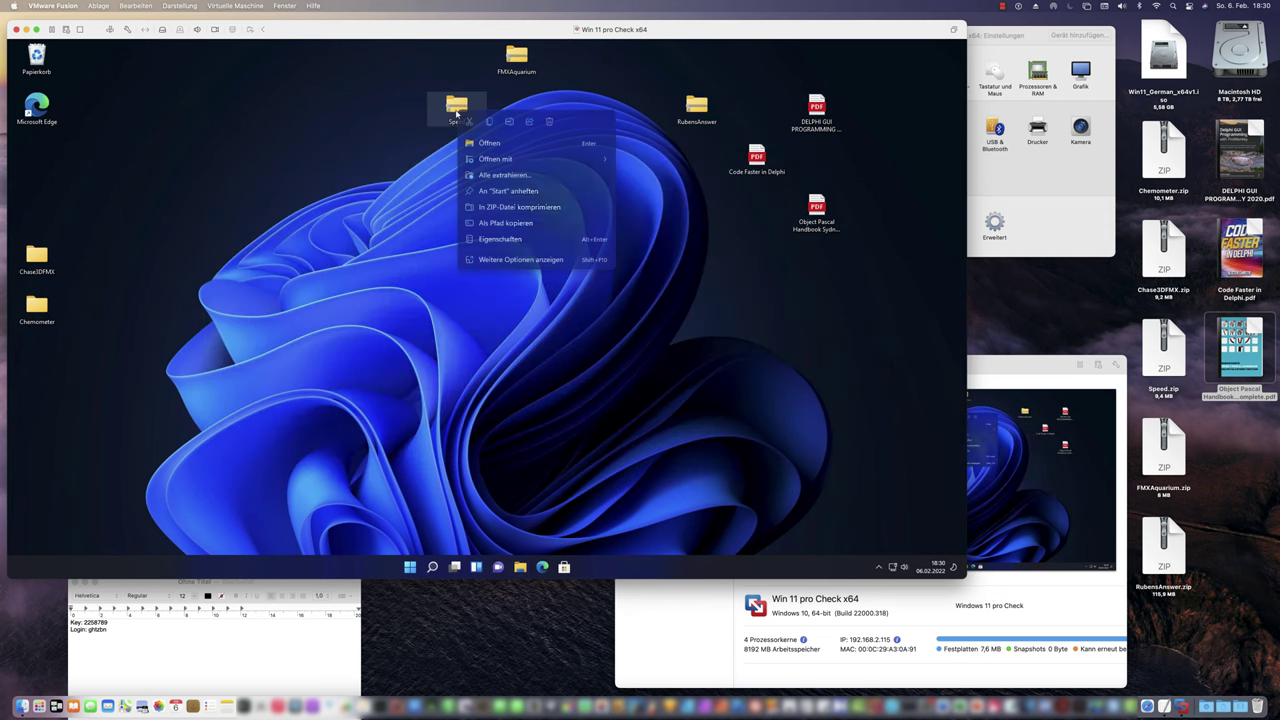
{"action": "left_click", "coordinate": [505, 175]}
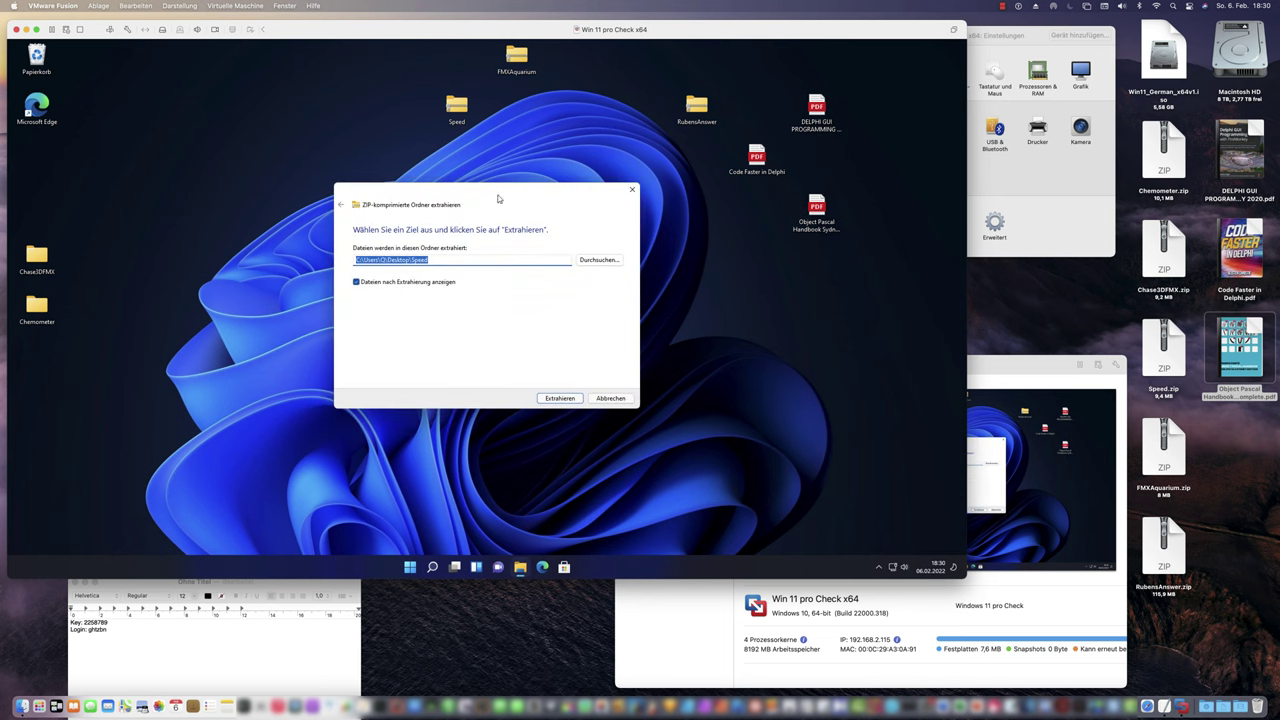
{"action": "left_click", "coordinate": [476, 257]}
{"action": "left_click", "coordinate": [556, 397]}
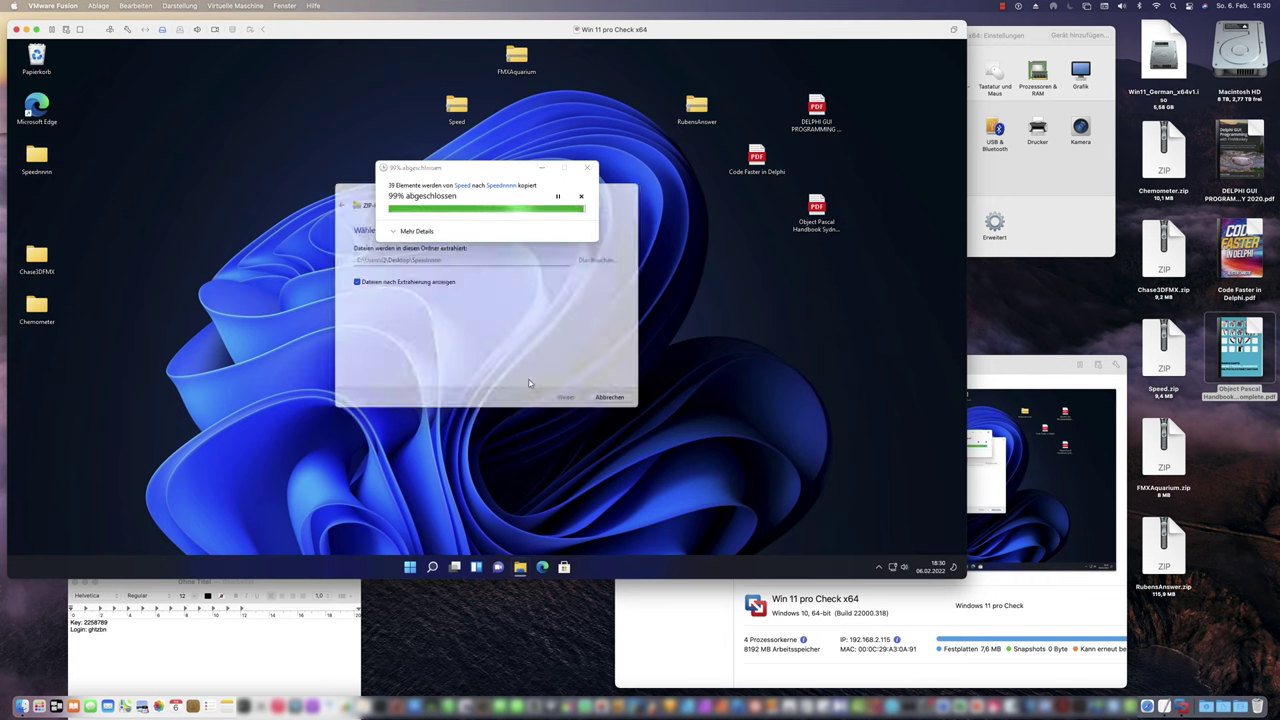
Move the Speed folder onto the desktop, close Explorer, and delete Speednnnn and Speed.zip
{"action": "left_click_drag", "start_coordinate": [314, 237], "coordinate": [26, 352]}
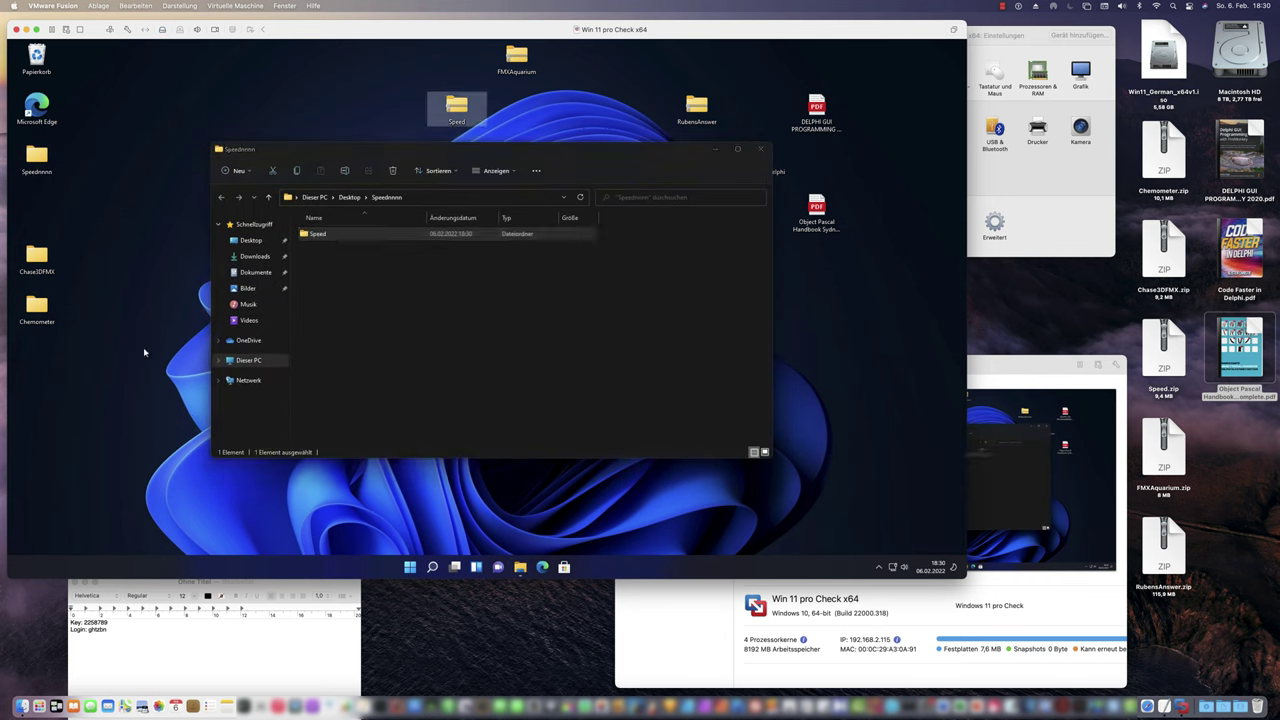
{"action": "left_click", "coordinate": [760, 149]}
{"action": "right_click", "coordinate": [36, 160]}
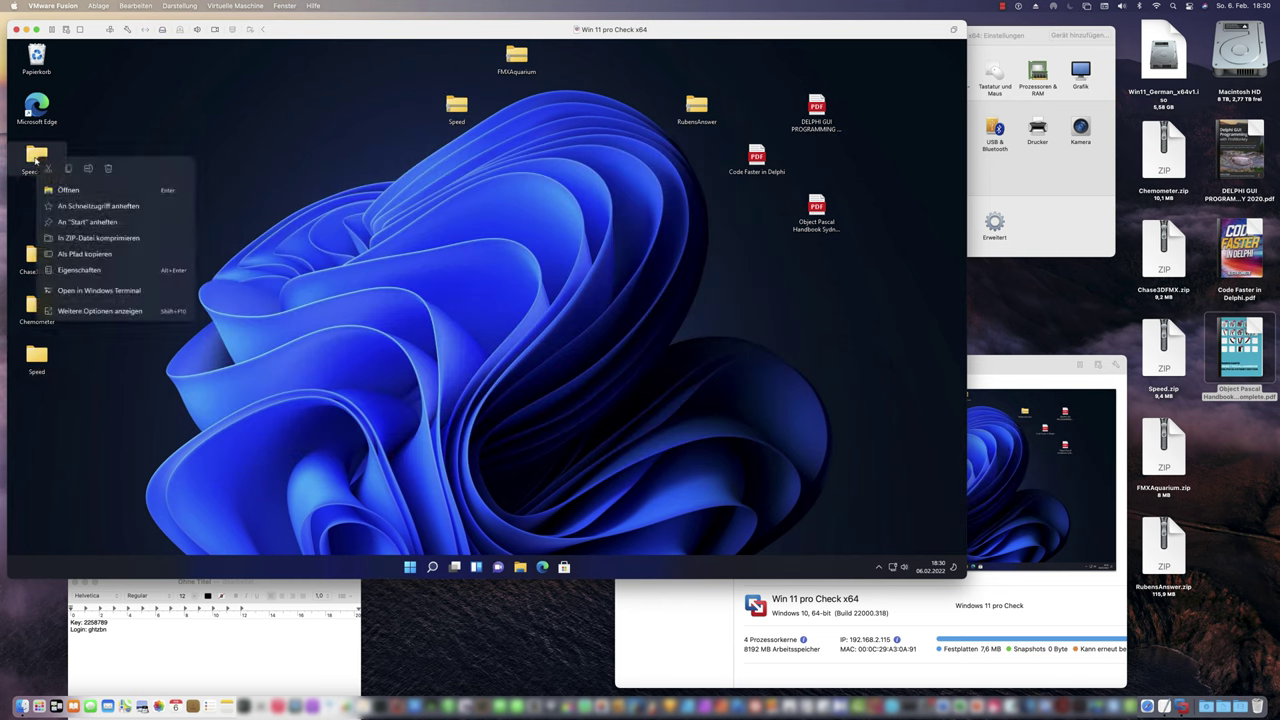
{"action": "left_click", "coordinate": [111, 171]}
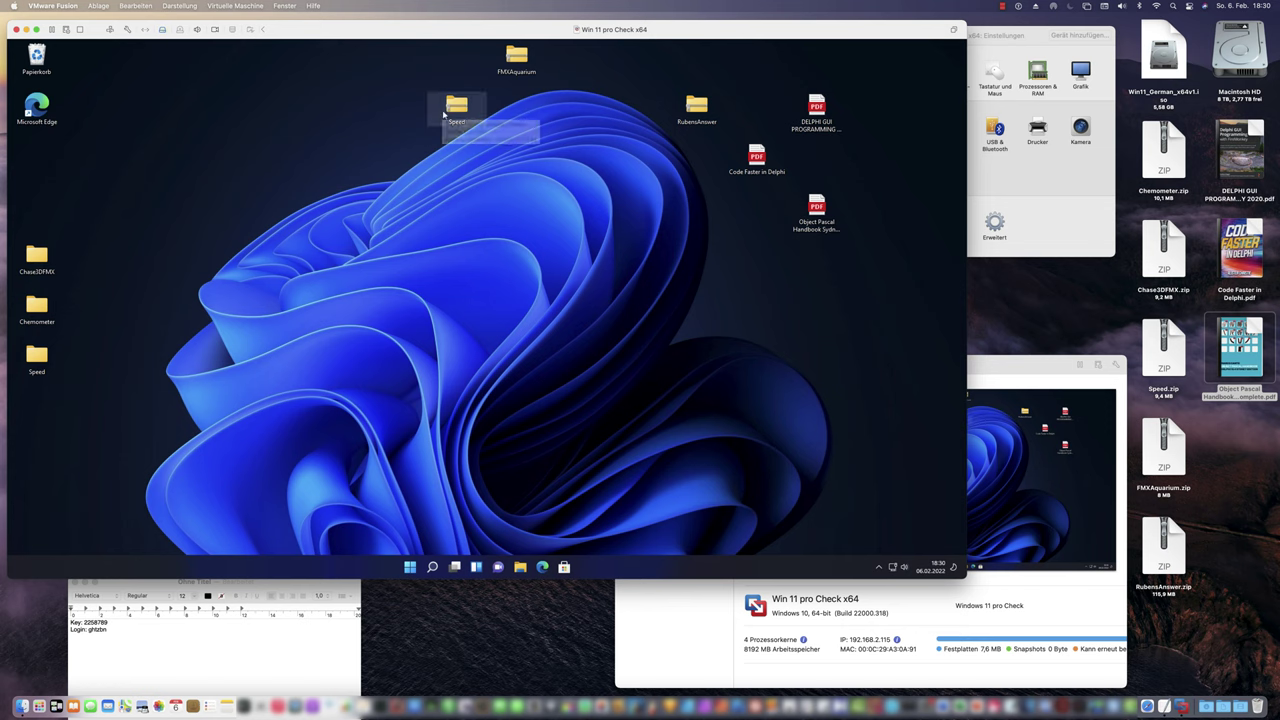
{"action": "right_click", "coordinate": [456, 108]}
{"action": "left_click", "coordinate": [535, 124]}
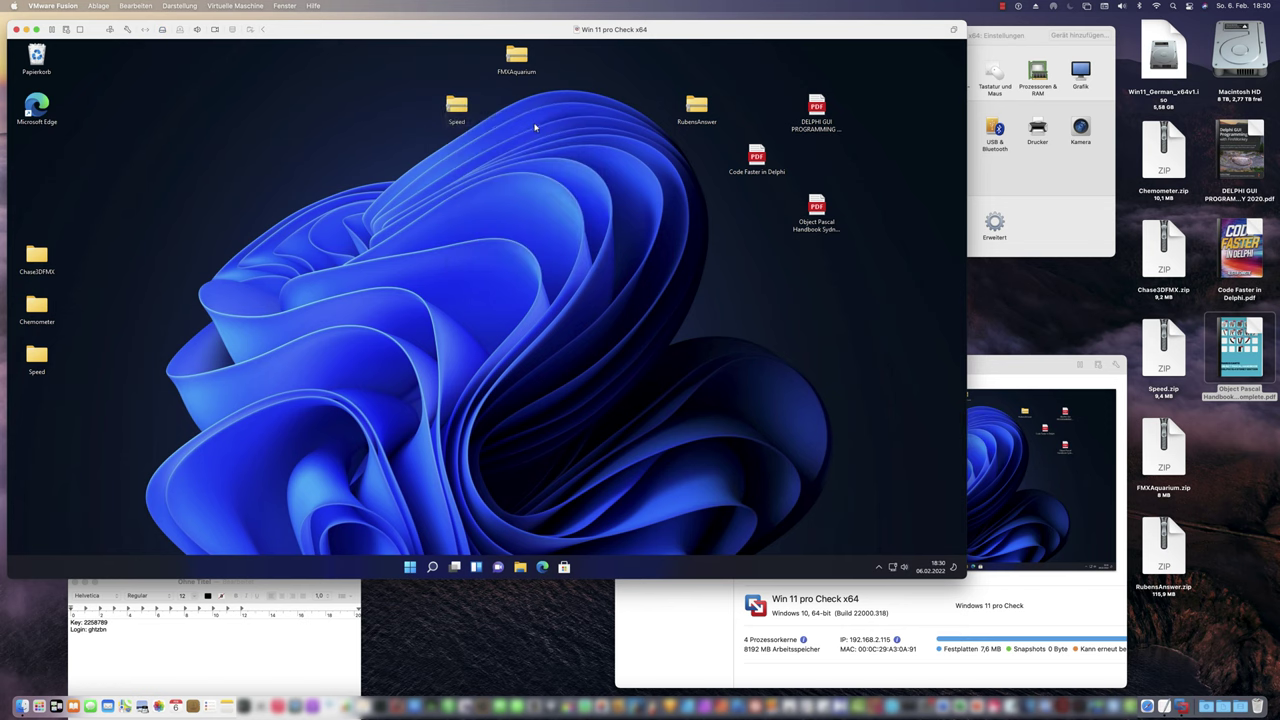
{"action": "right_click", "coordinate": [517, 64]}
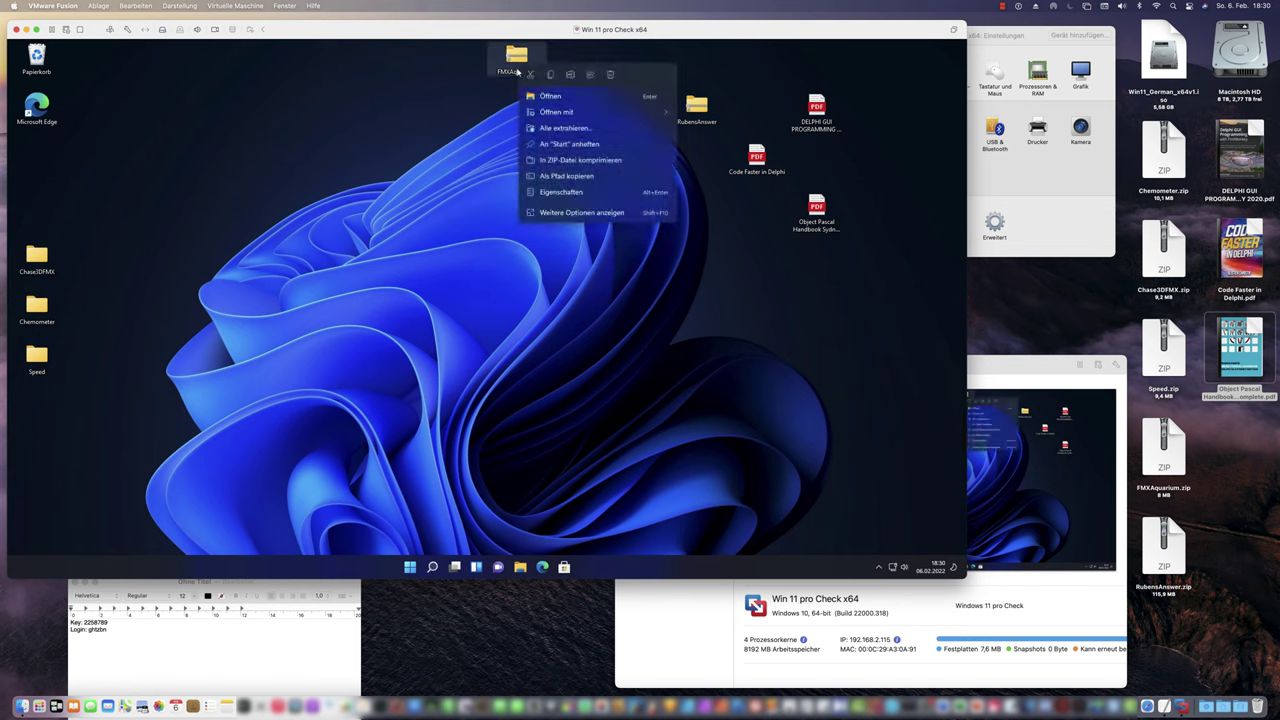
Extract FMXAquarium.zip into FMXAquariumnnnn, switching the VM to full screen
{"action": "left_click", "coordinate": [564, 128]}
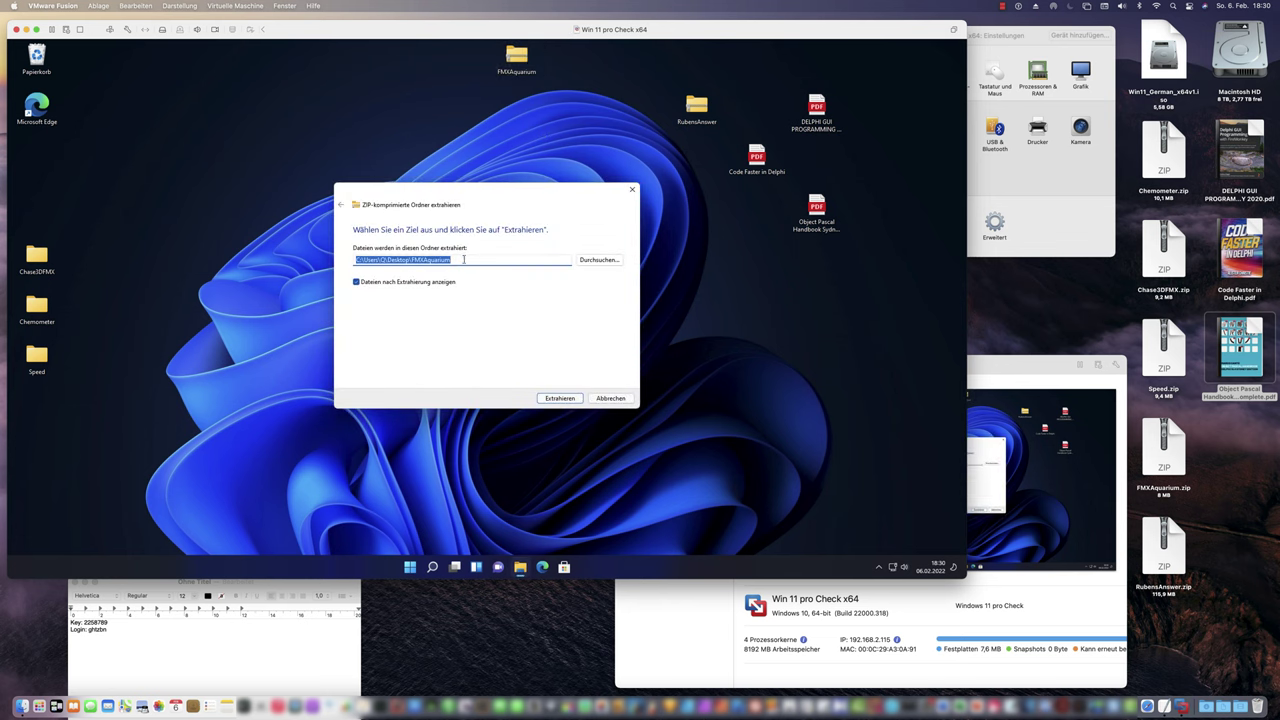
{"action": "left_click", "coordinate": [464, 259]}
{"action": "left_click", "coordinate": [36, 29]}
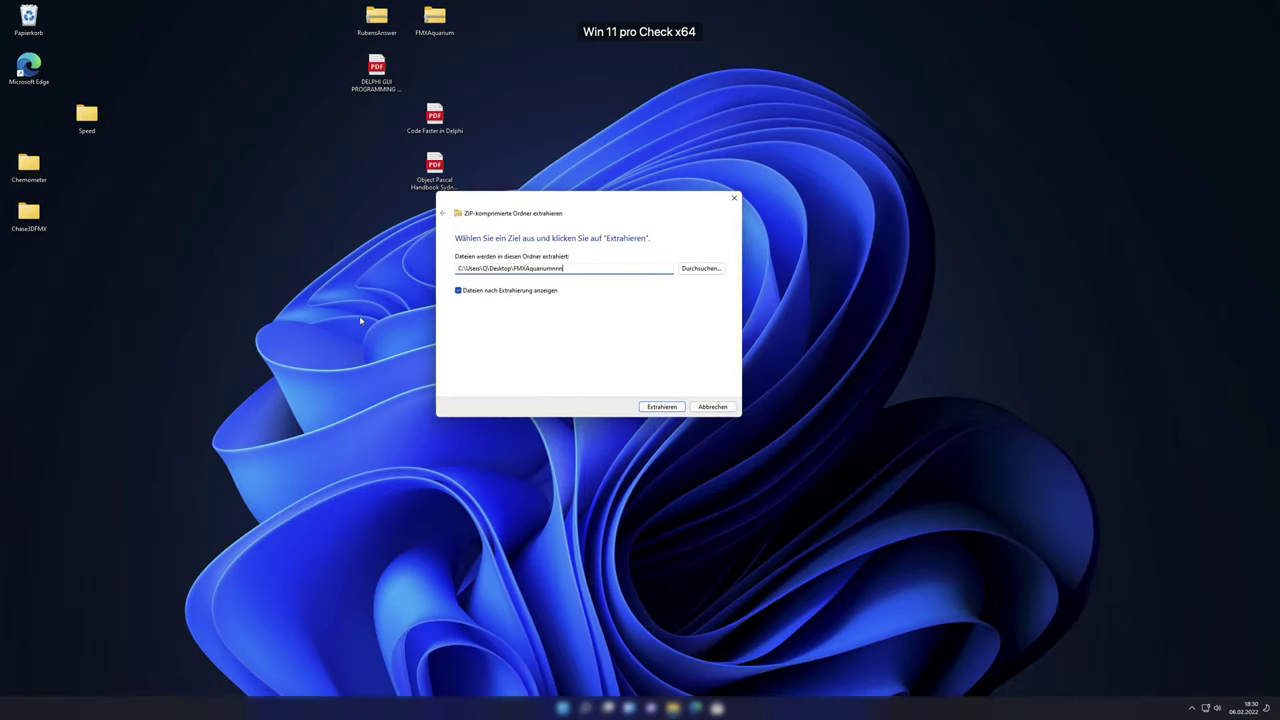
{"action": "left_click", "coordinate": [664, 406]}
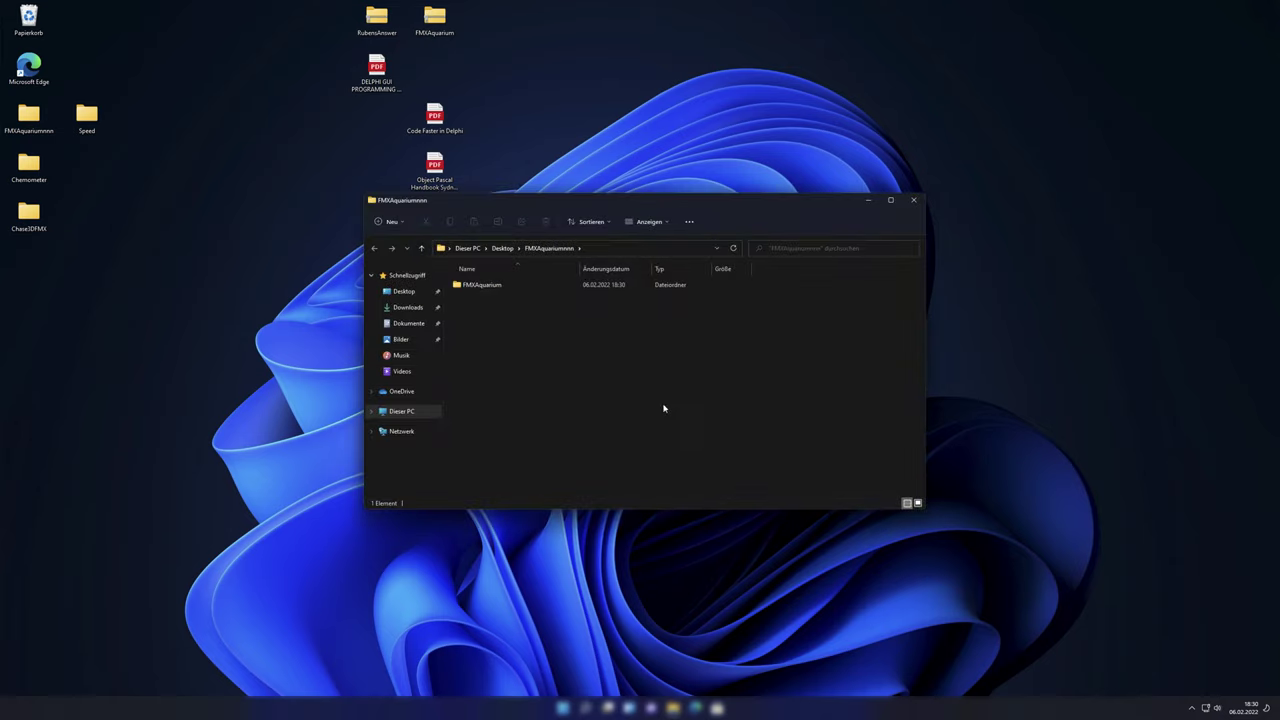
Move the FMXAquarium folder onto the desktop and delete the empty FMXAquariumnnnn folder
{"action": "left_click_drag", "start_coordinate": [486, 287], "coordinate": [14, 257]}
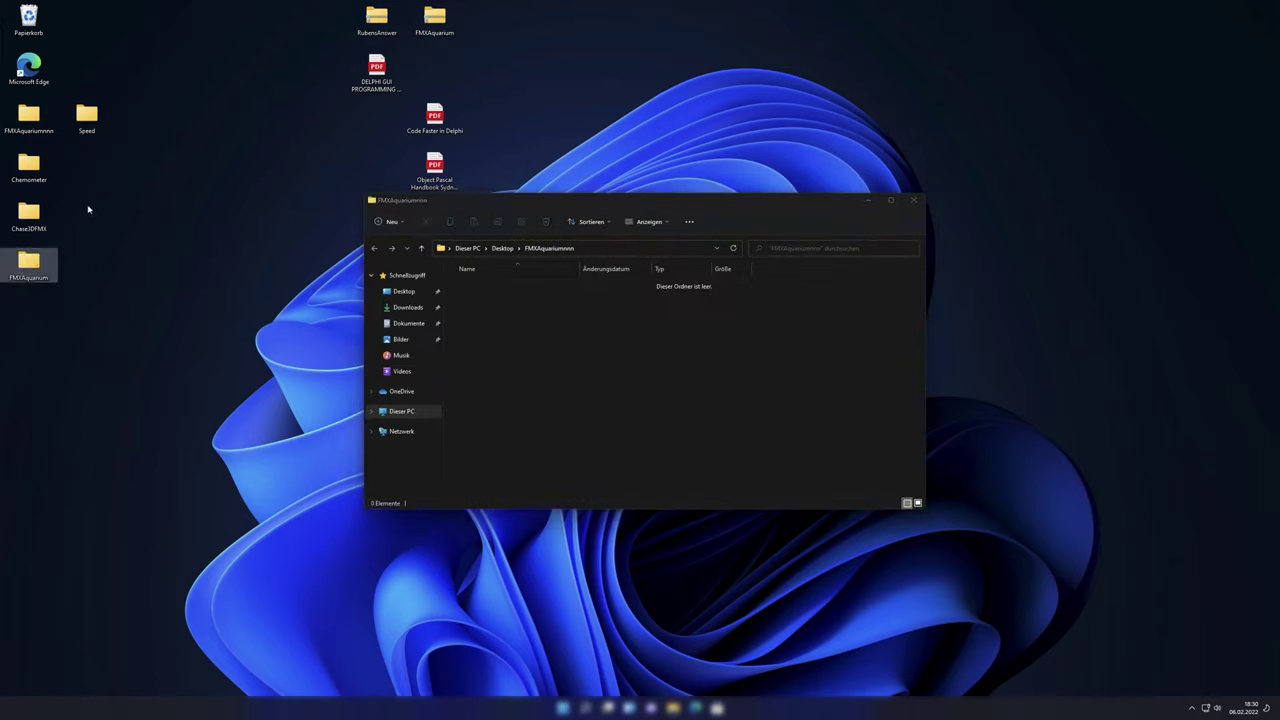
{"action": "right_click", "coordinate": [33, 125]}
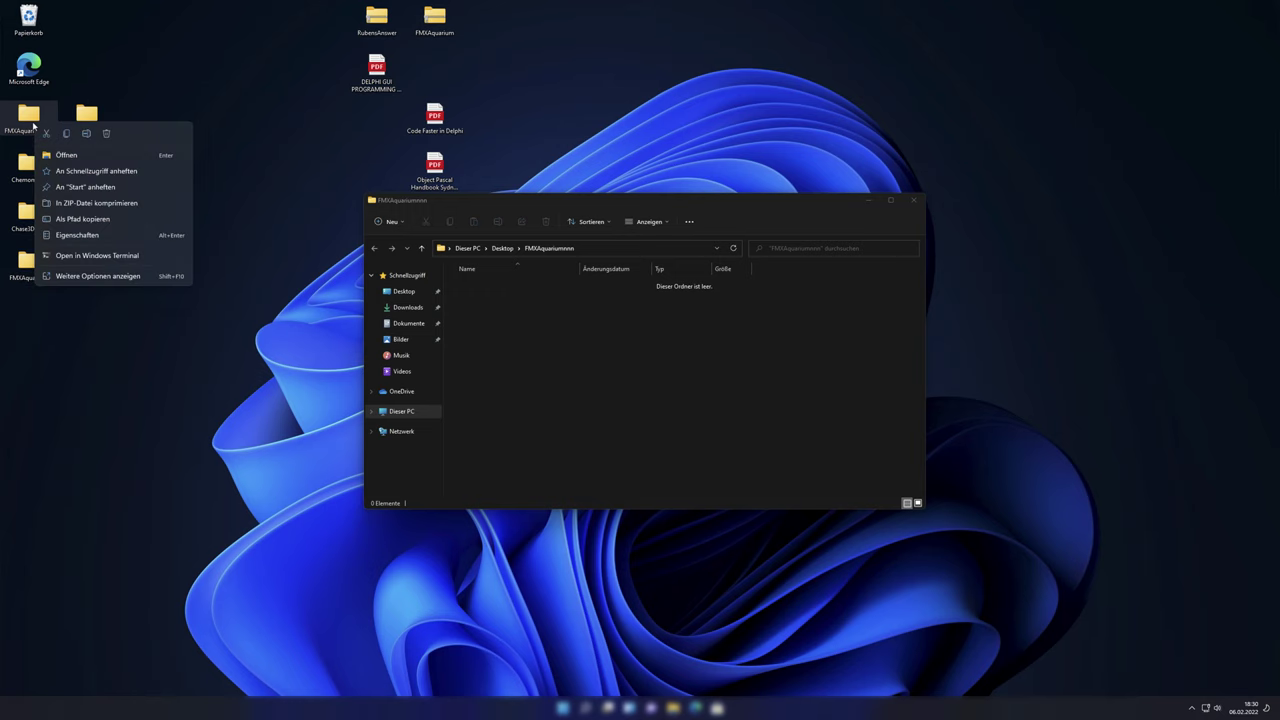
{"action": "left_click", "coordinate": [107, 140]}
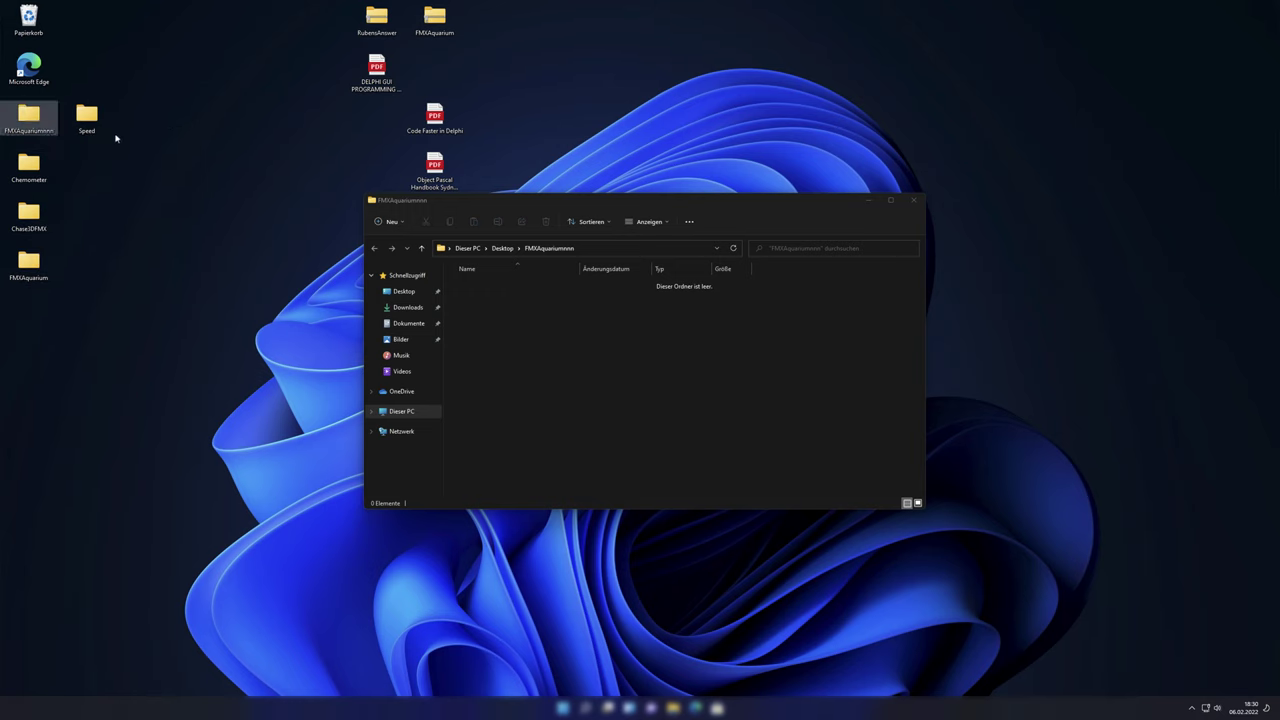
Delete FMXAquarium.zip, then extract RubensAnswer.zip via Alle extrahieren with nnnn appended to the path
{"action": "right_click", "coordinate": [437, 28]}
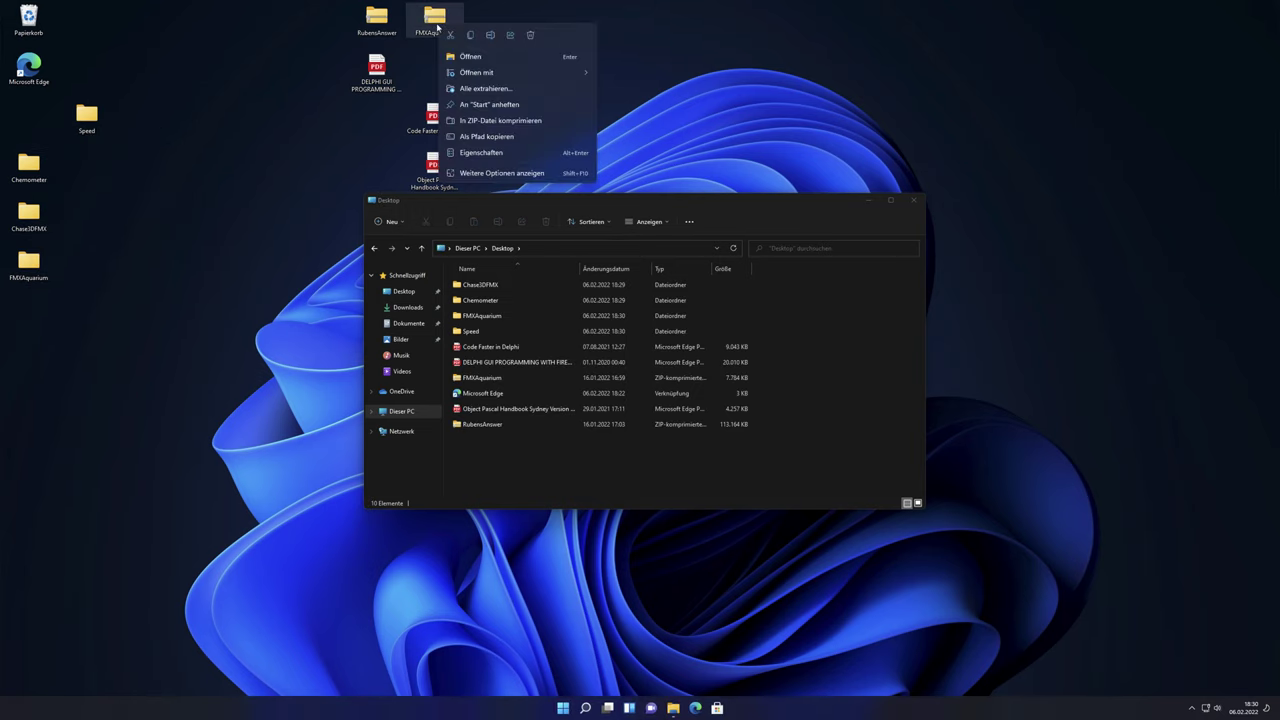
{"action": "left_click", "coordinate": [530, 35]}
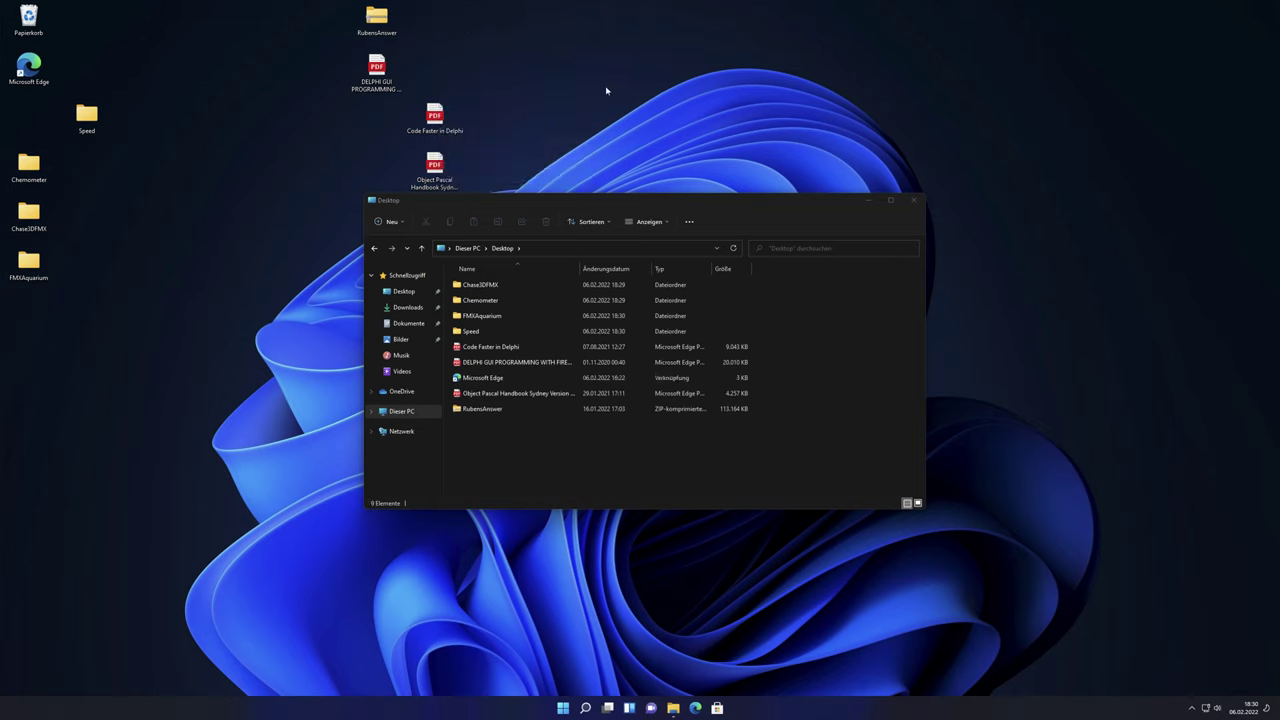
{"action": "right_click", "coordinate": [377, 18]}
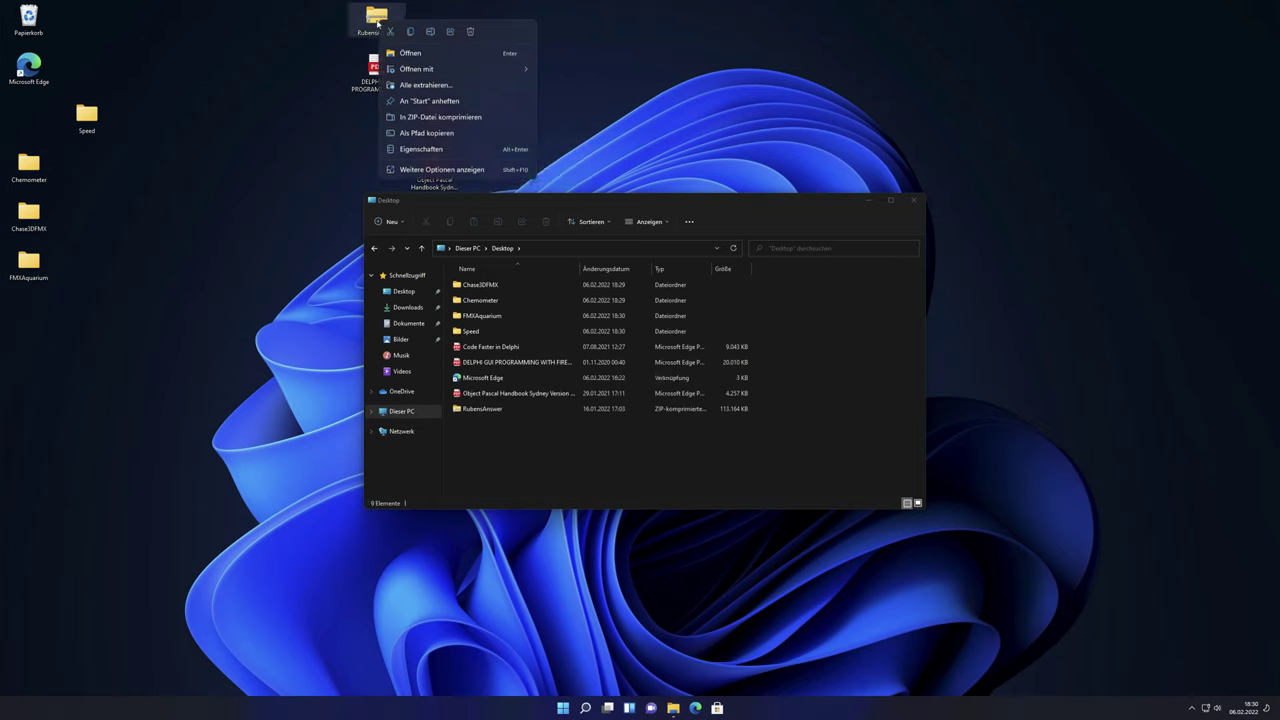
{"action": "left_click", "coordinate": [431, 86]}
{"action": "left_click", "coordinate": [642, 313]}
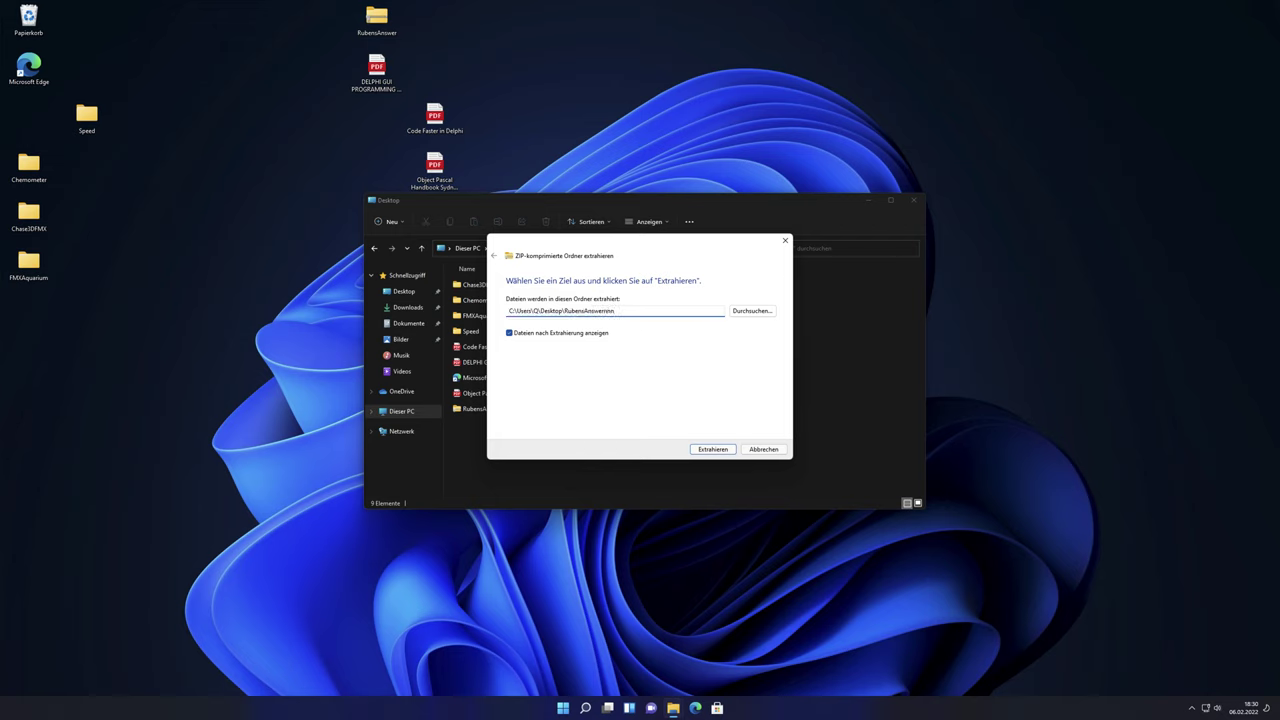
{"action": "left_click", "coordinate": [712, 449]}
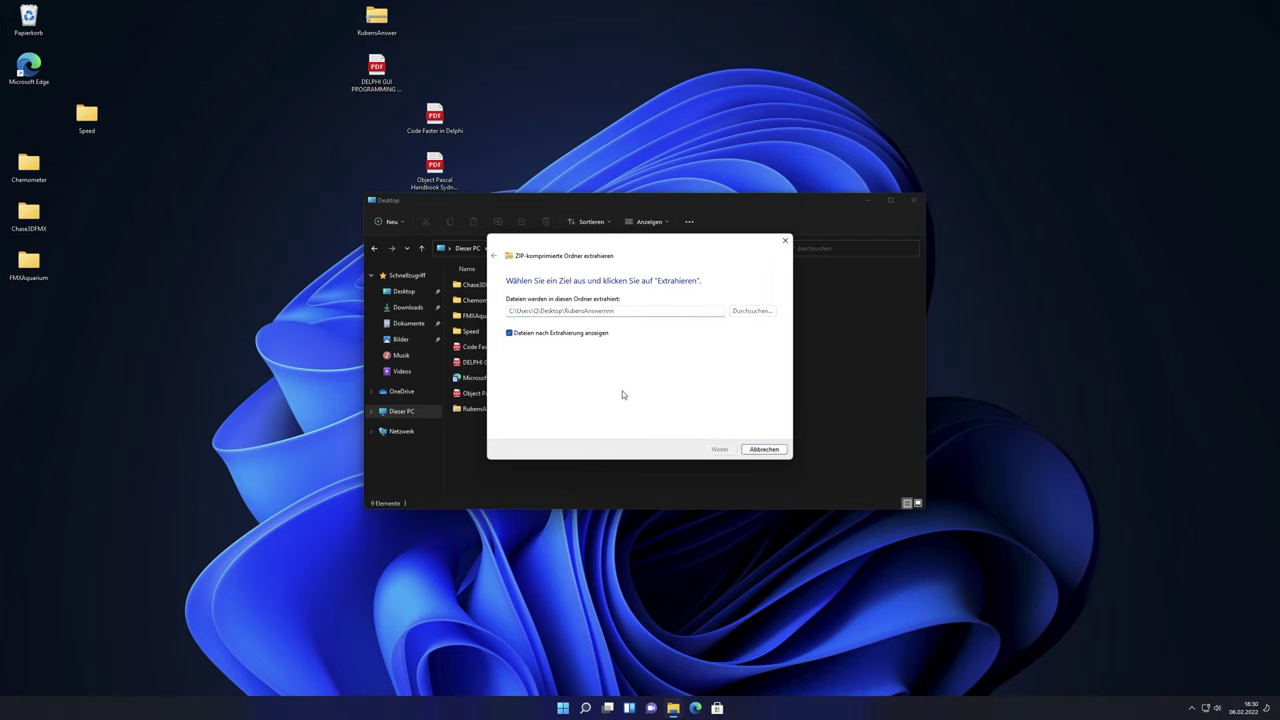
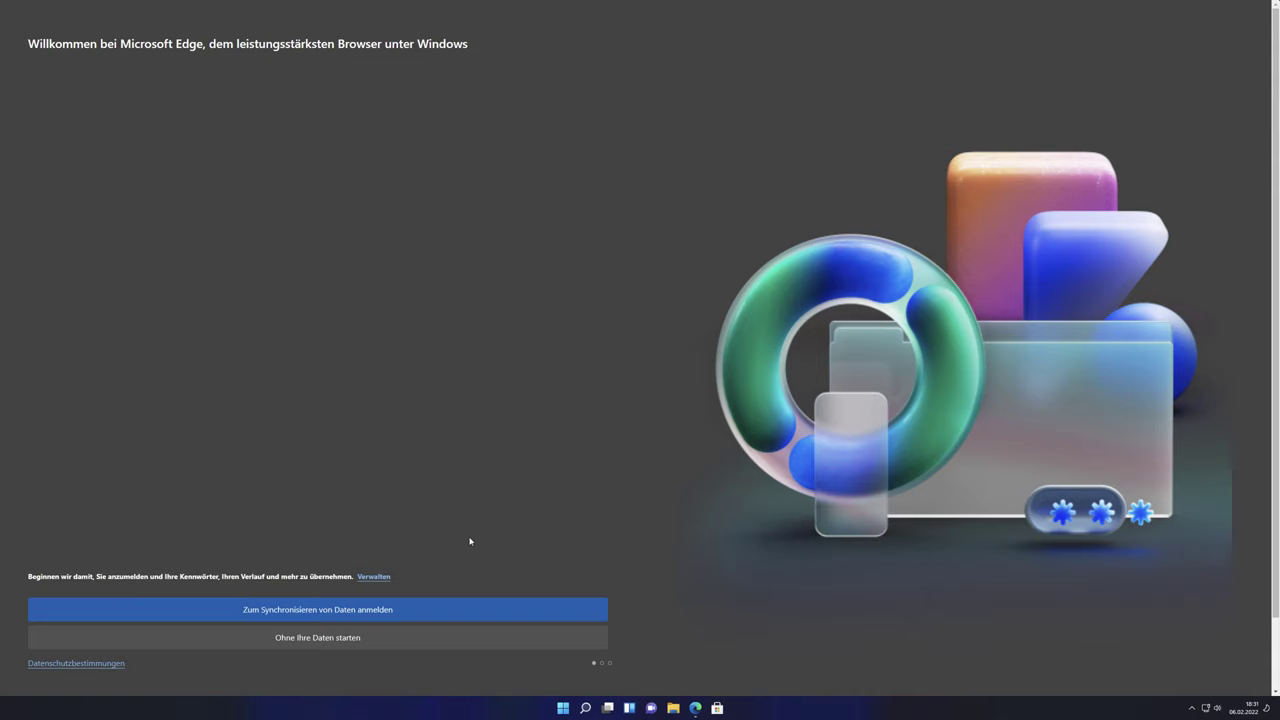
Try closing all Edge windows from the taskbar icon's context menu
{"action": "left_click", "coordinate": [695, 709]}
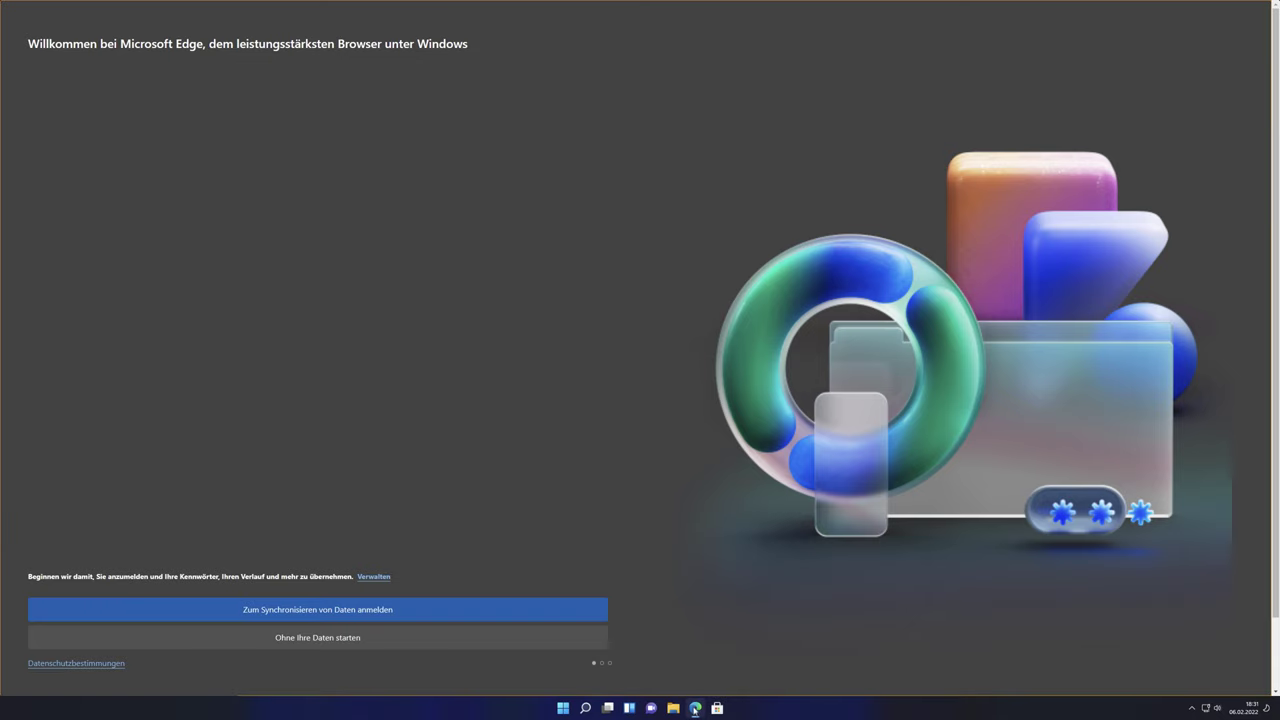
{"action": "right_click", "coordinate": [695, 709]}
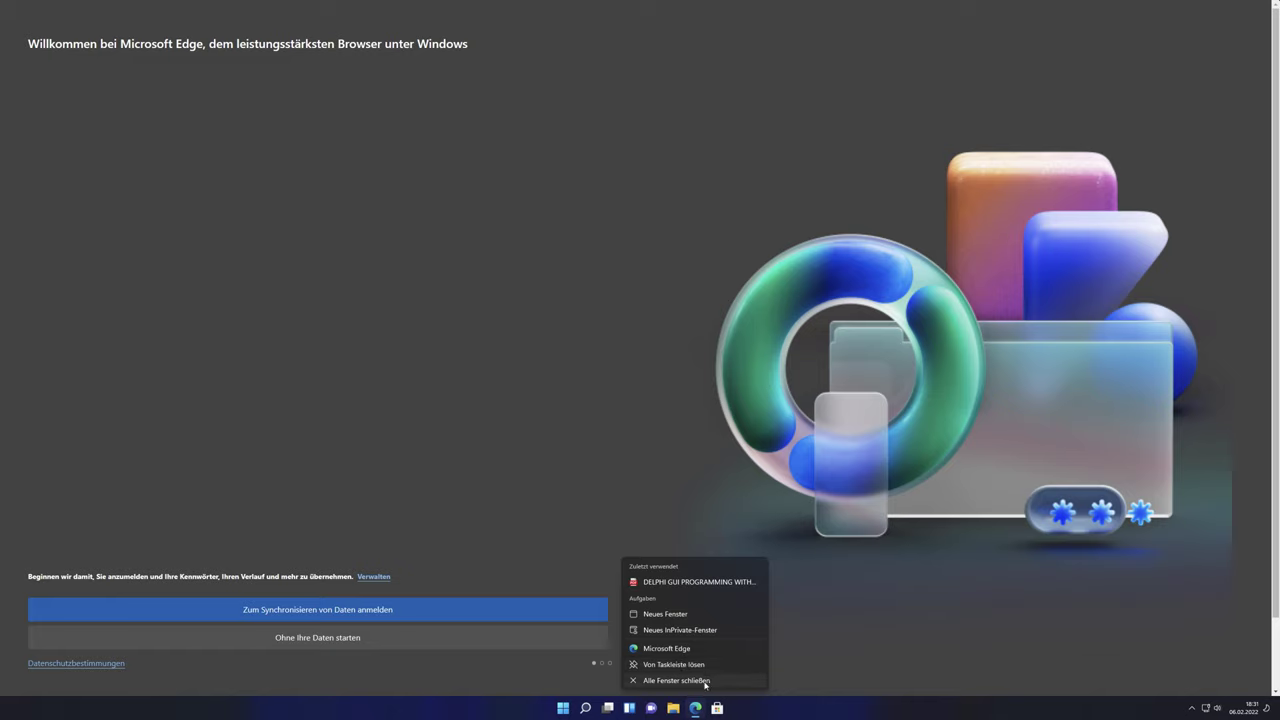
{"action": "left_click", "coordinate": [710, 681]}
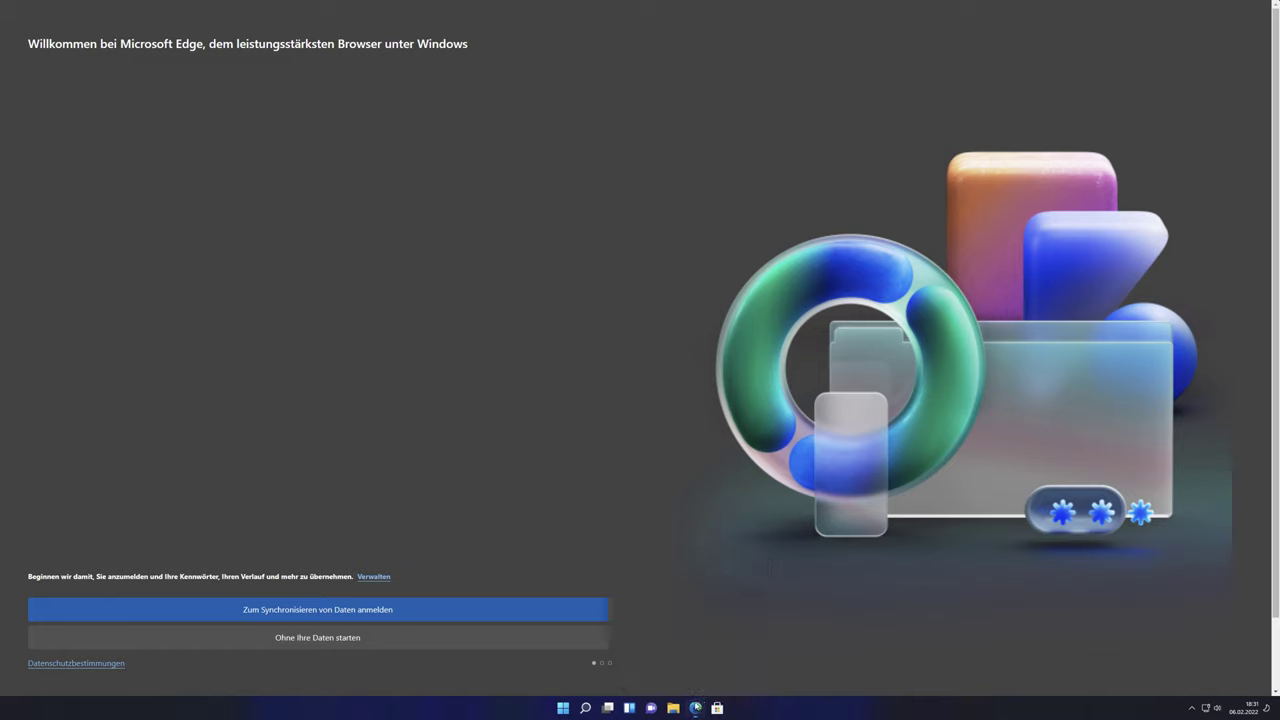
{"action": "mouse_move", "coordinate": [697, 706]}
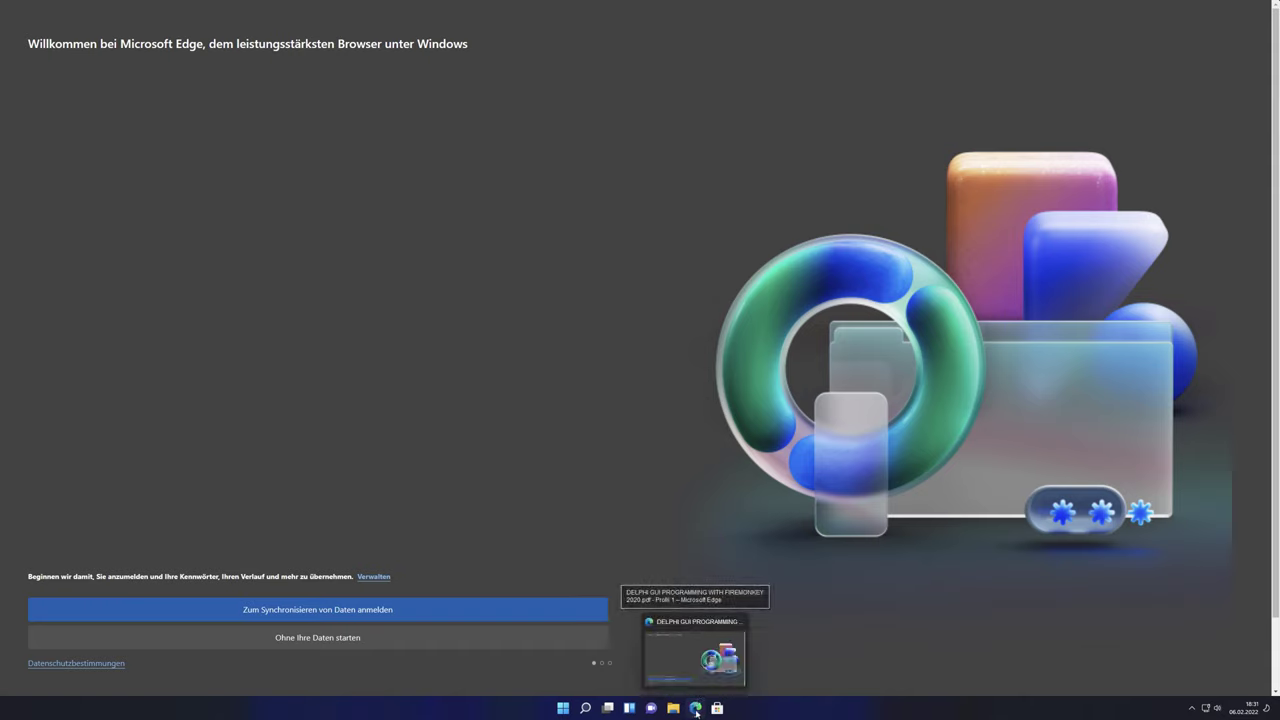
{"action": "right_click", "coordinate": [696, 710]}
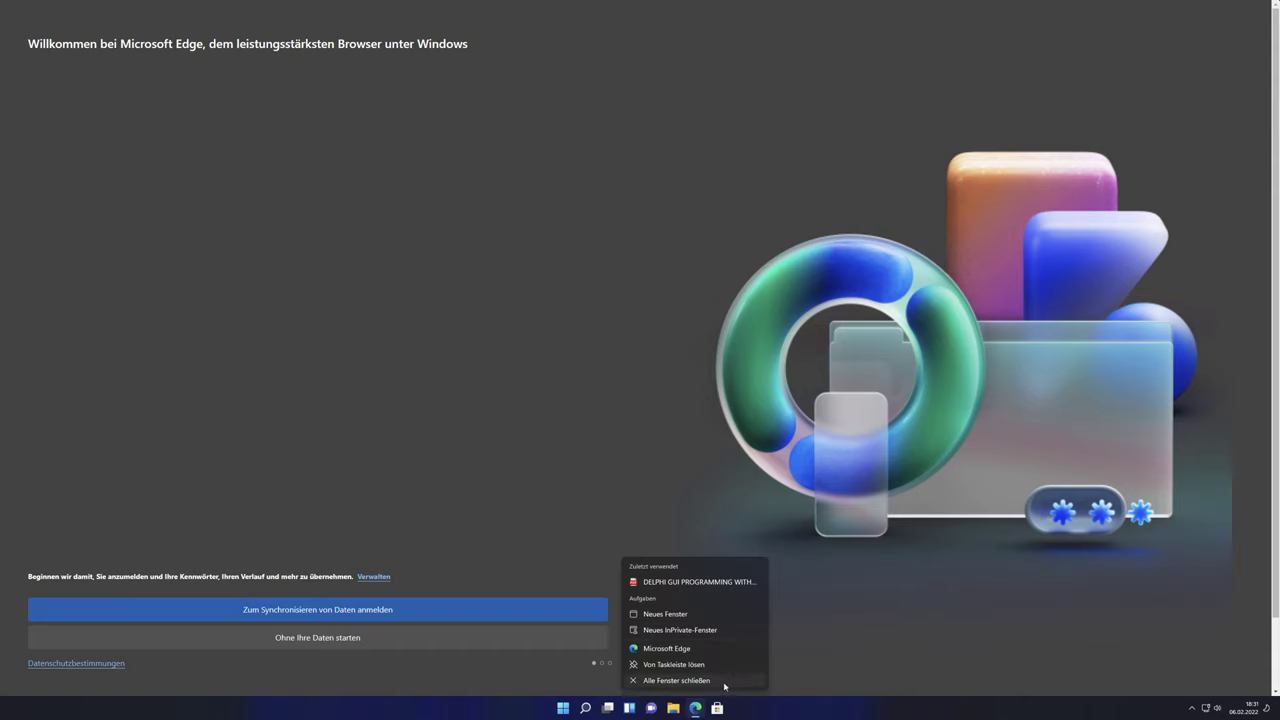
{"action": "left_click", "coordinate": [725, 684]}
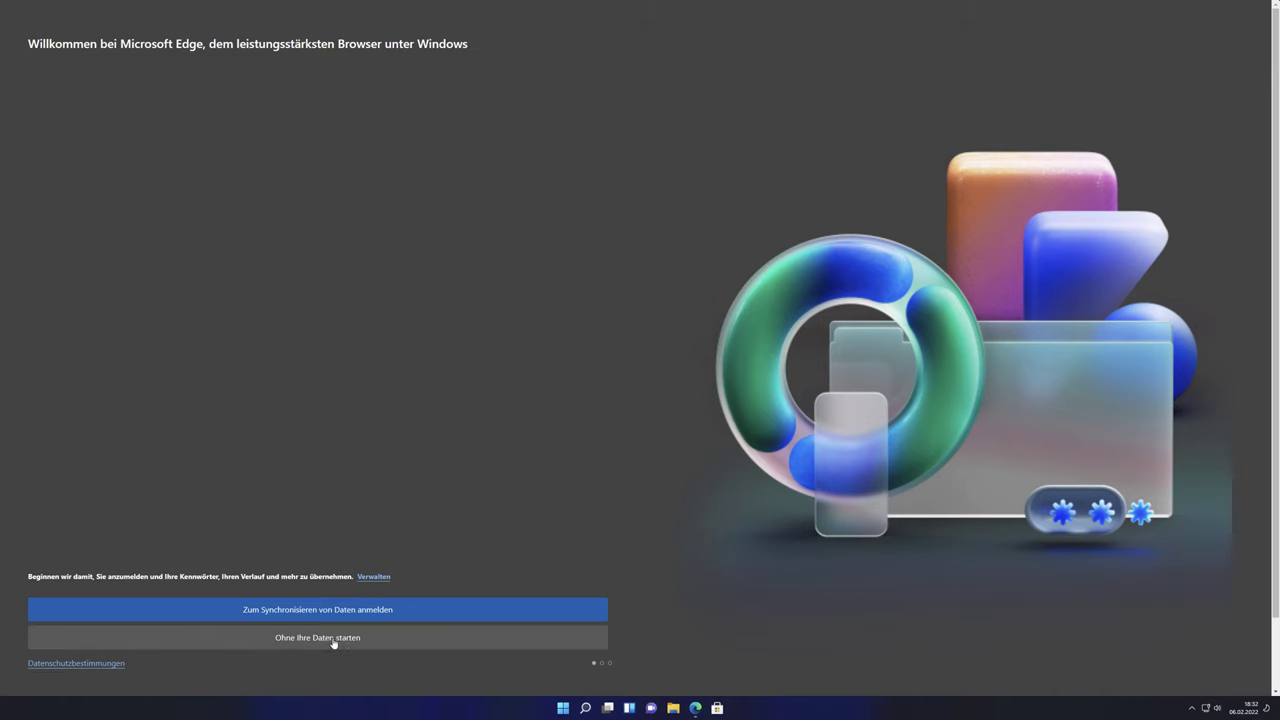
Finish Edge first-run setup without signing in, declining data import and personalisation
{"action": "left_click", "coordinate": [391, 639]}
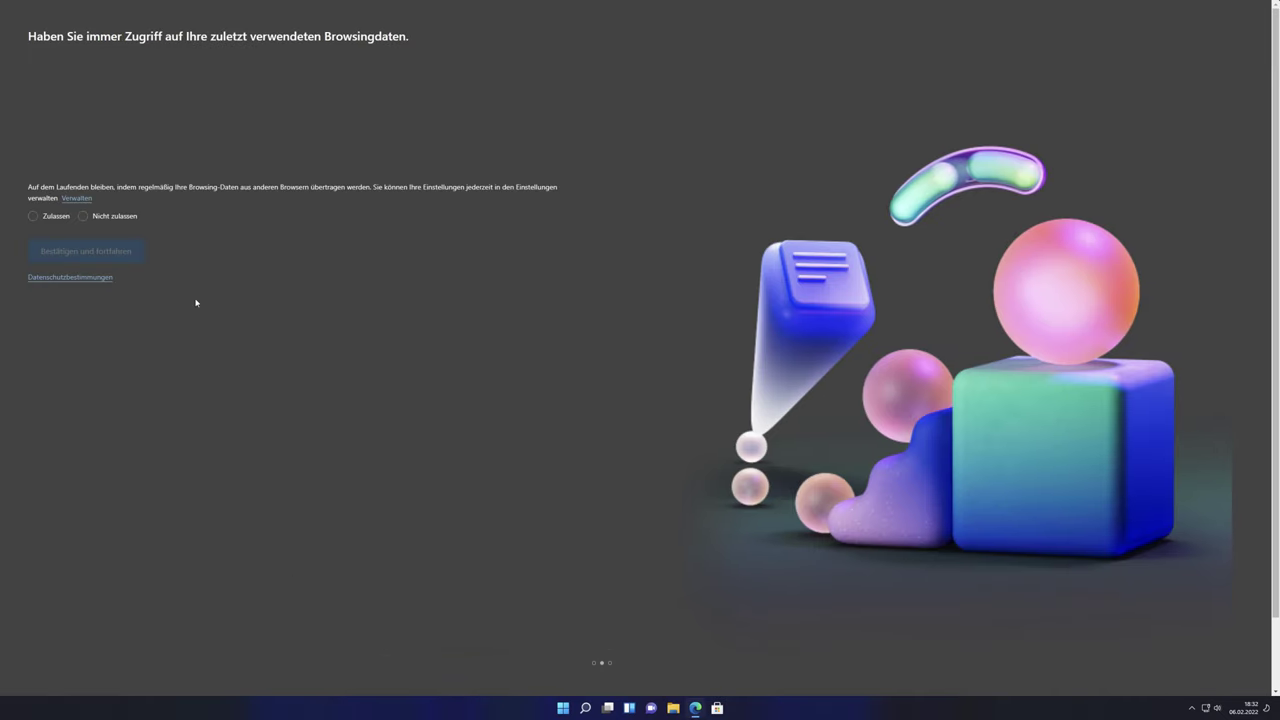
{"action": "left_click", "coordinate": [102, 217]}
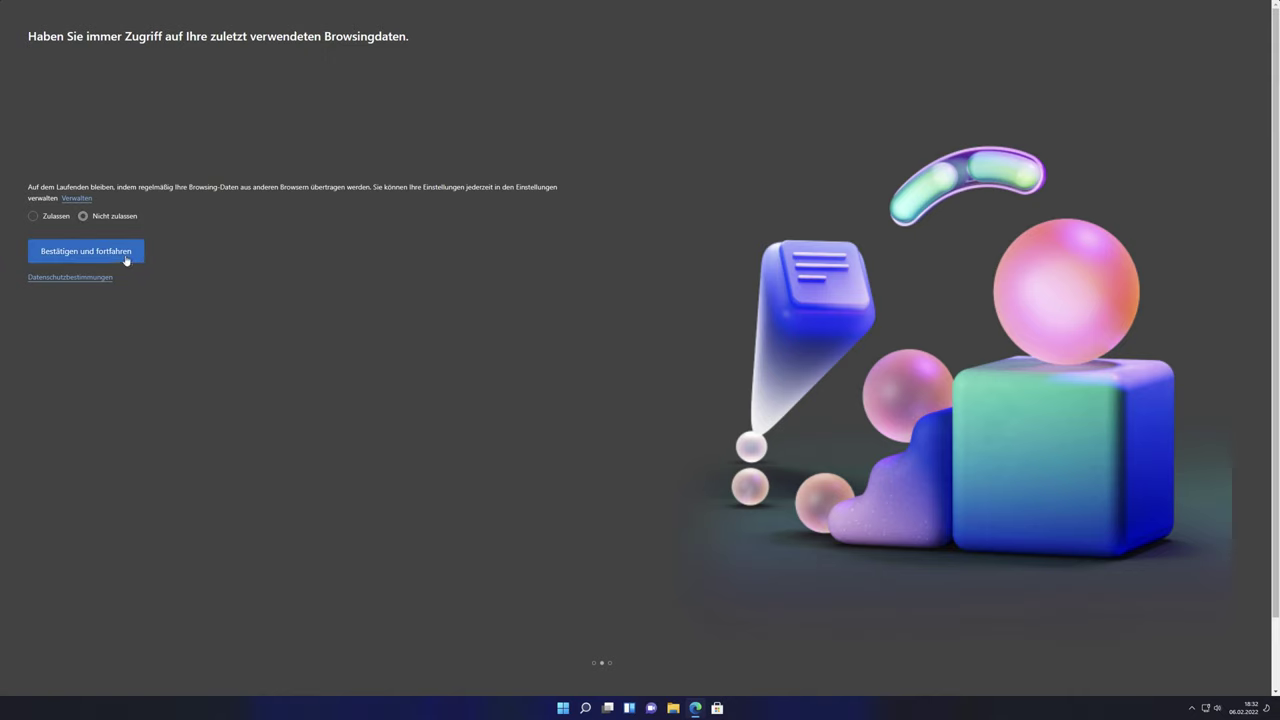
{"action": "left_click", "coordinate": [112, 252]}
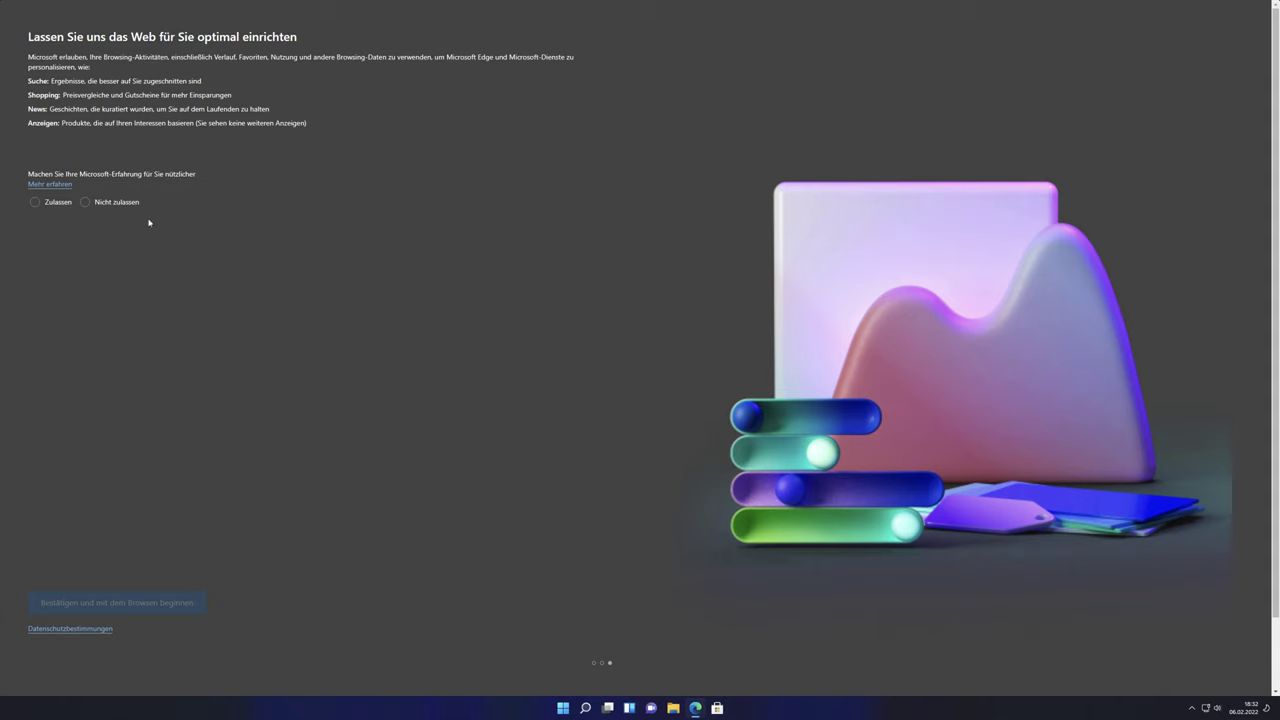
{"action": "left_click", "coordinate": [118, 207]}
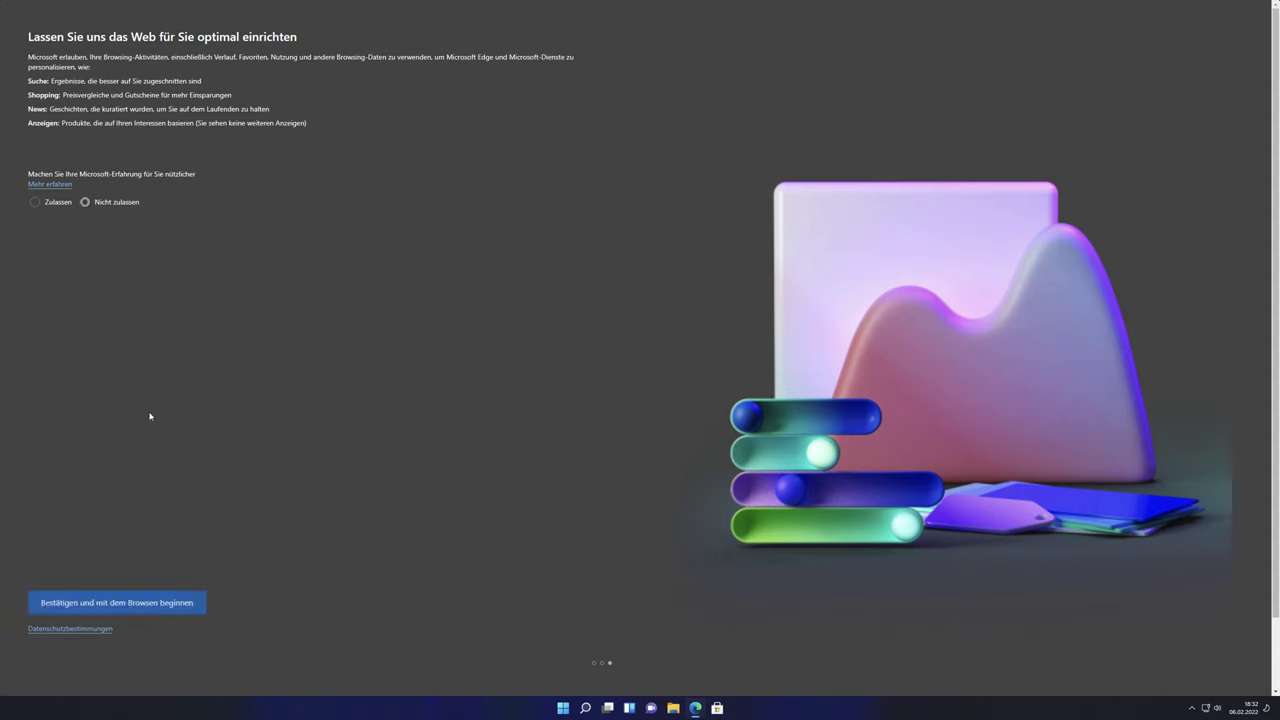
{"action": "left_click", "coordinate": [168, 603]}
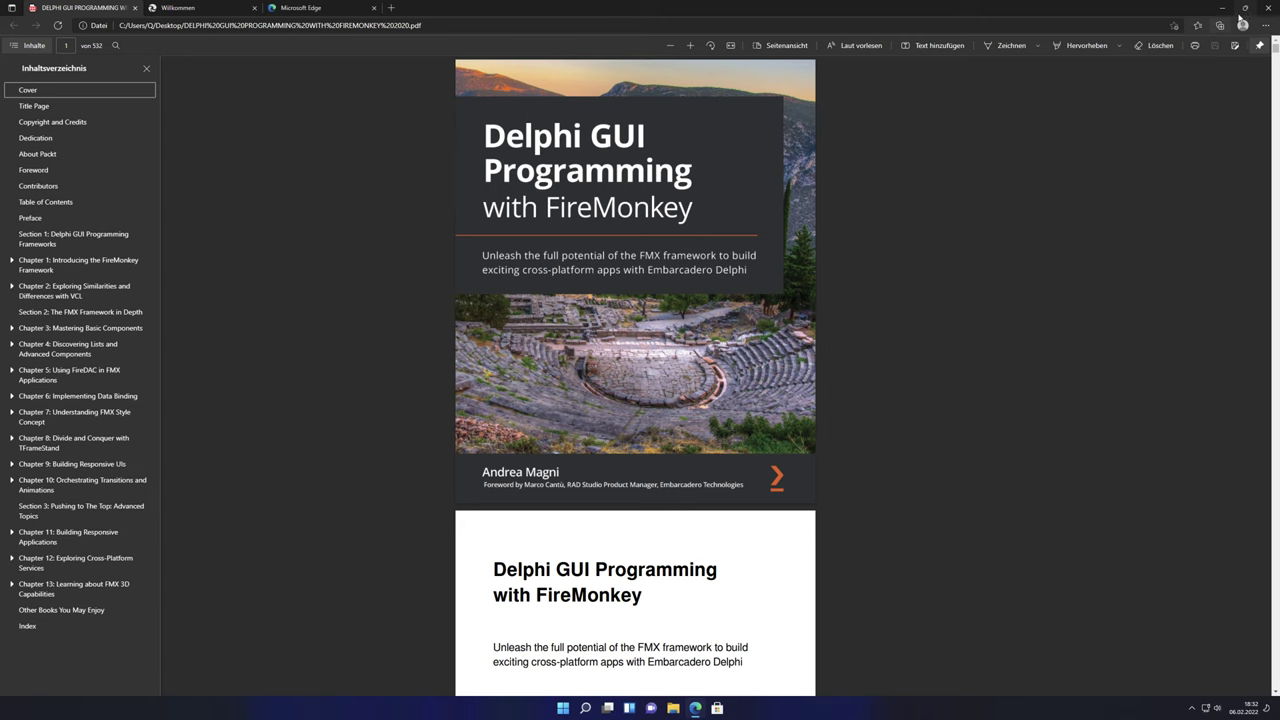
Float the Edge window mid-screen and show the FireMonkey PDF's table of contents
{"action": "mouse_move", "coordinate": [1245, 12]}
{"action": "left_click", "coordinate": [1128, 30]}
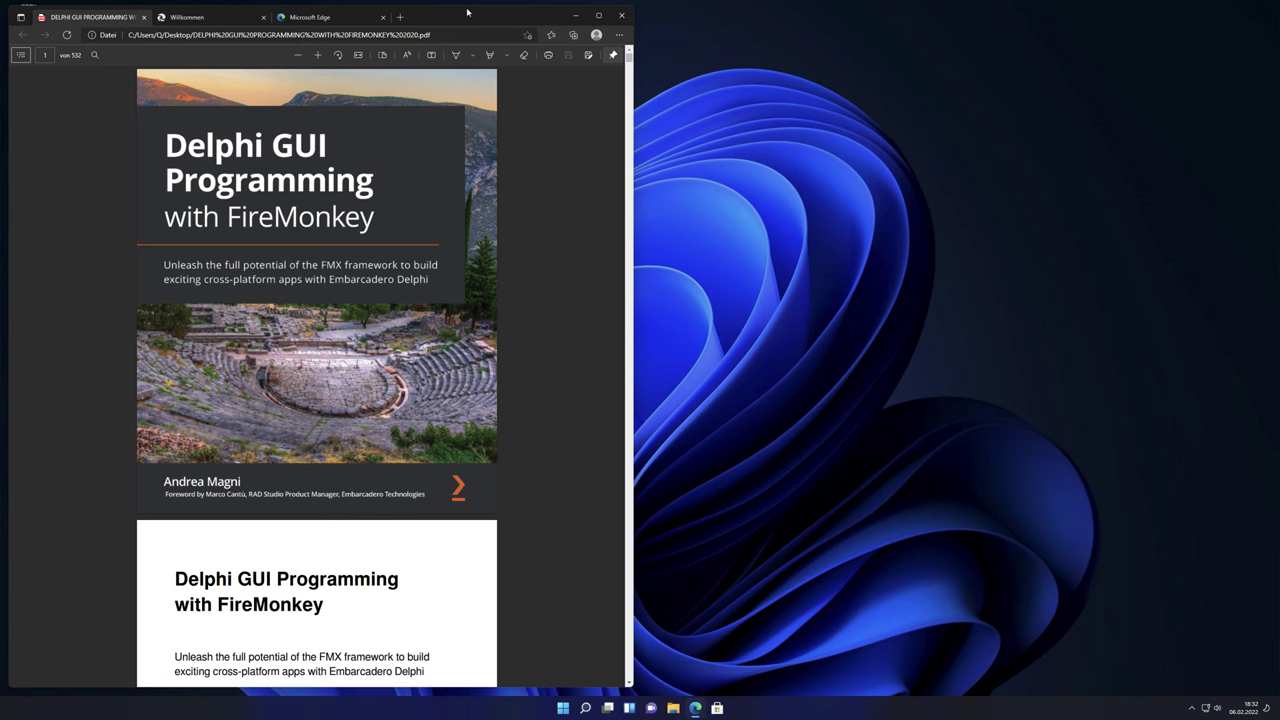
{"action": "left_click_drag", "start_coordinate": [448, 14], "coordinate": [877, 108]}
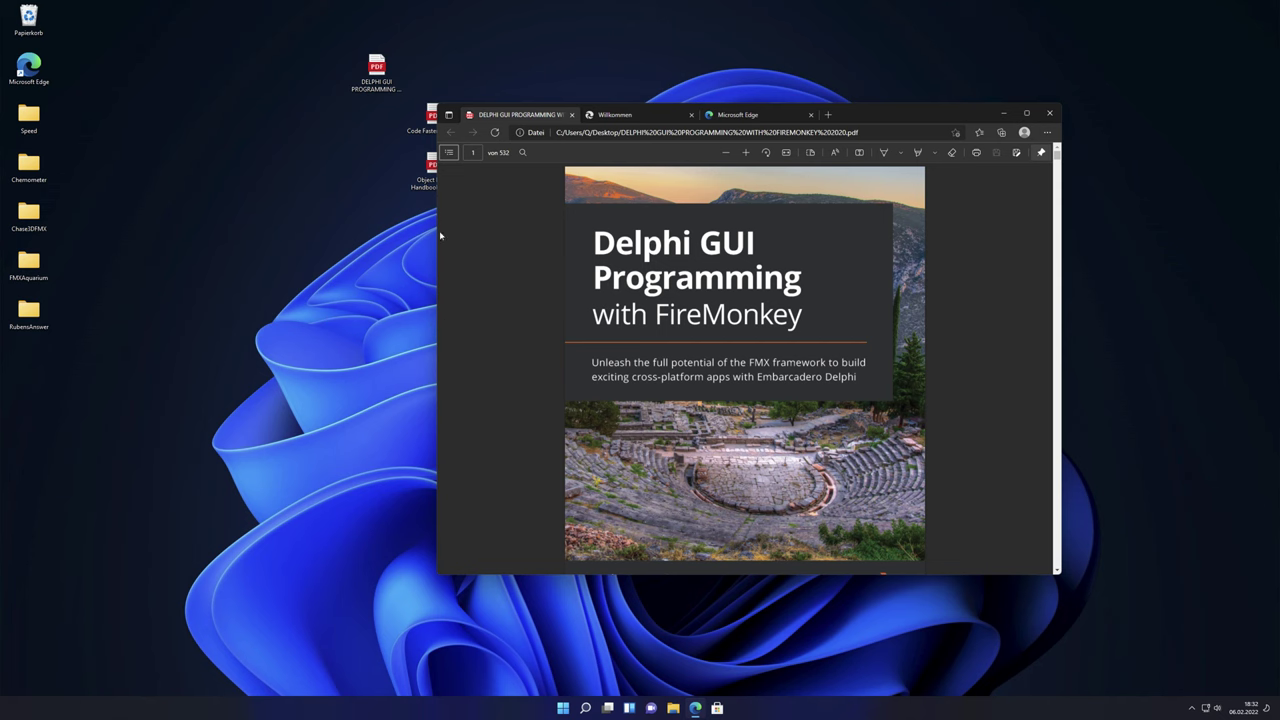
{"action": "left_click", "coordinate": [449, 153]}
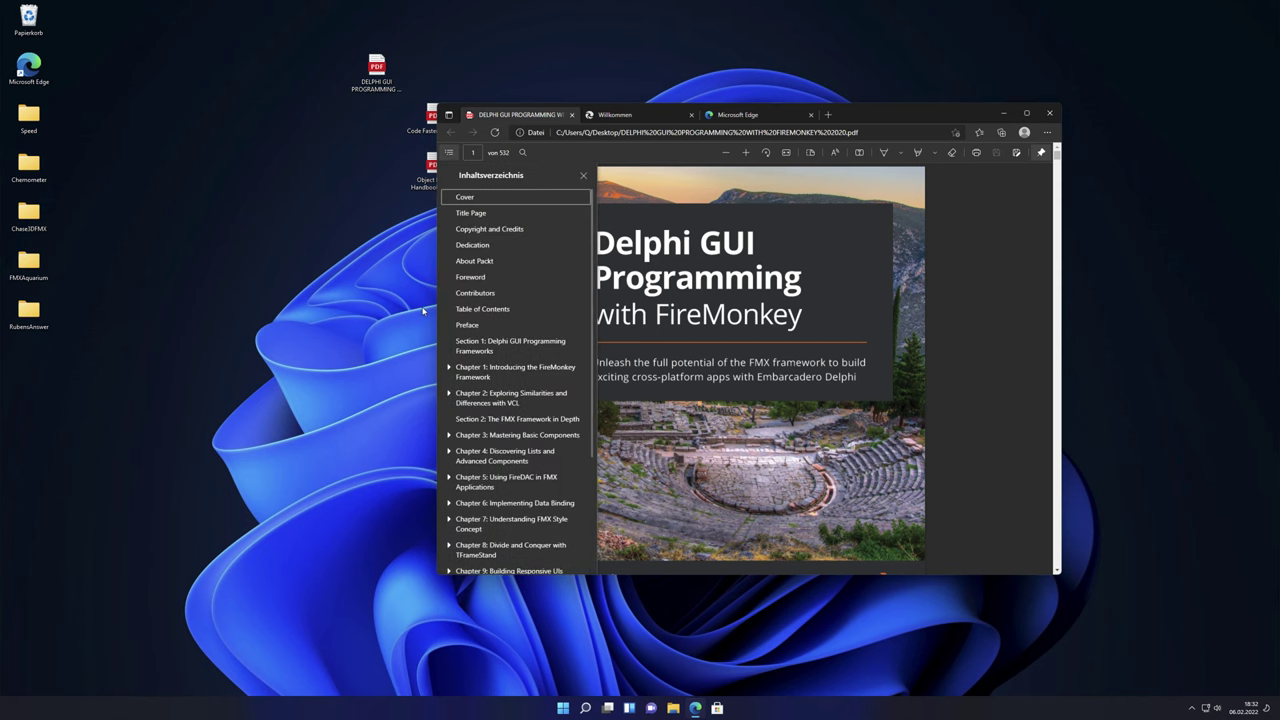
{"action": "left_click_drag", "start_coordinate": [832, 116], "coordinate": [894, 119]}
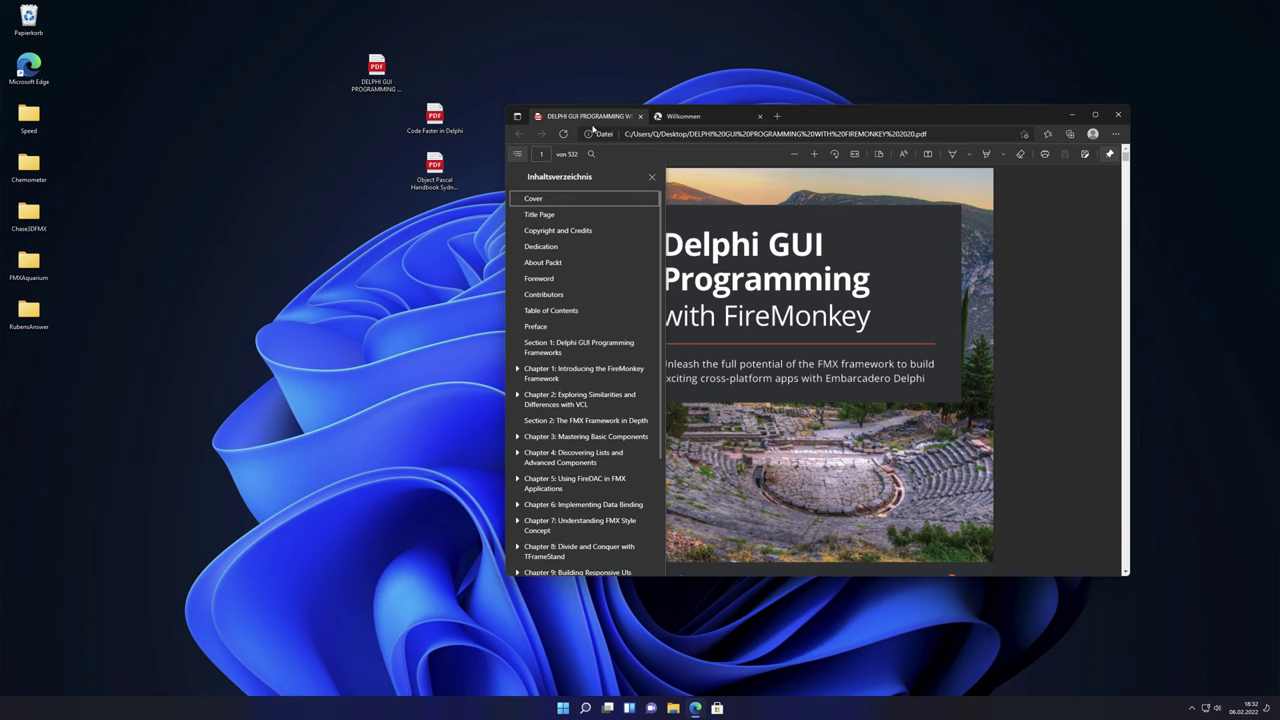
Open the Object Pascal Handbook and Code Faster in Delphi PDFs and scroll through them
{"action": "double_click", "coordinate": [430, 177]}
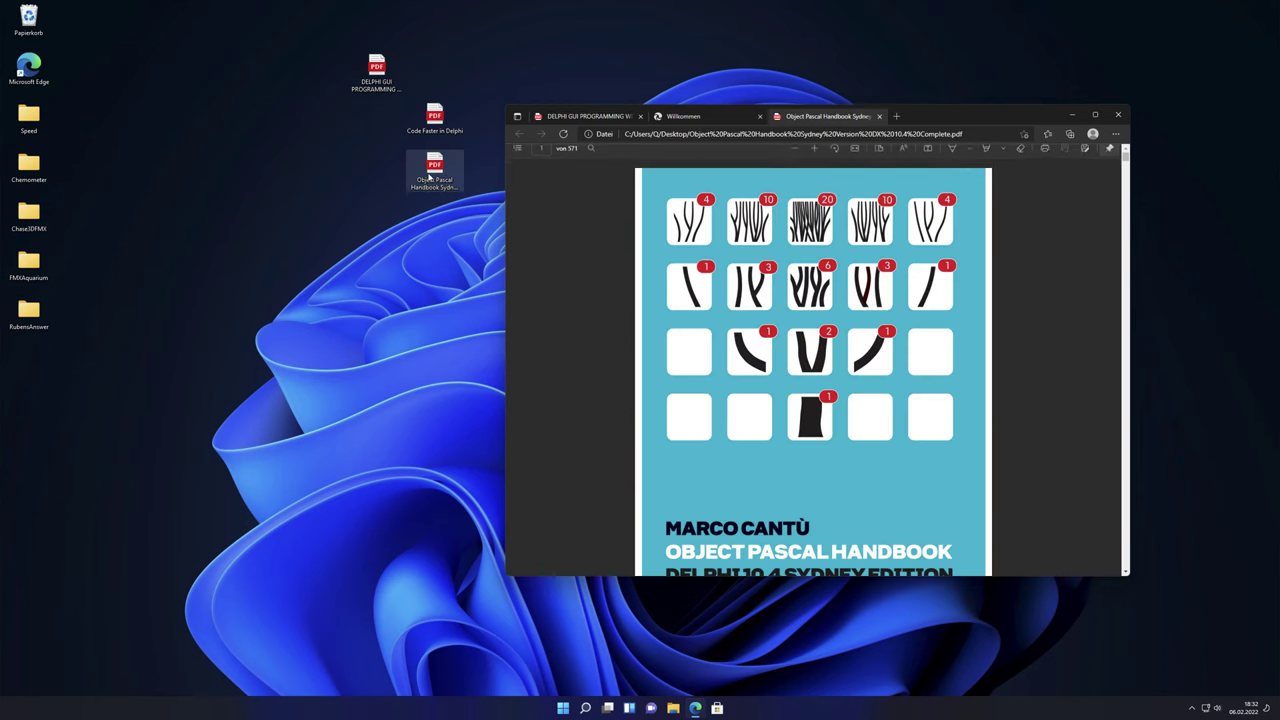
{"action": "left_click", "coordinate": [519, 154]}
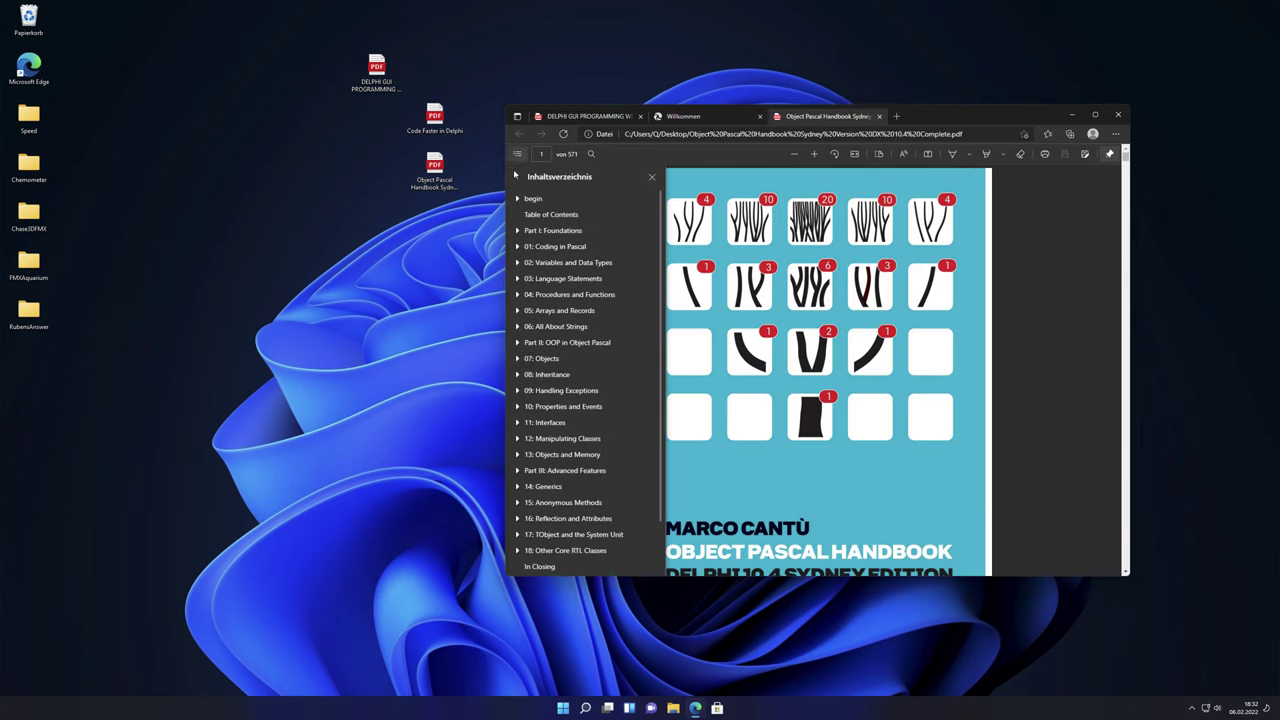
{"action": "scroll", "coordinate": [606, 360], "scroll_direction": "down", "scroll_amount": 3}
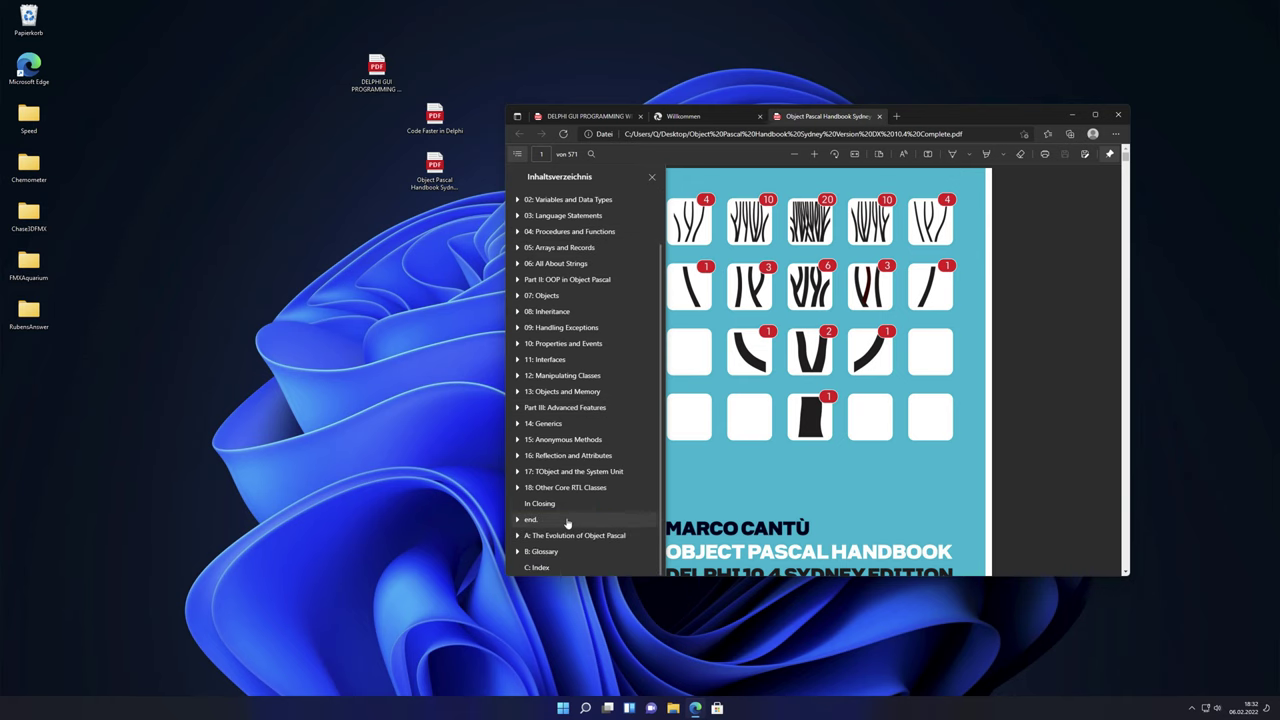
{"action": "left_click", "coordinate": [436, 118]}
{"action": "double_click", "coordinate": [436, 118]}
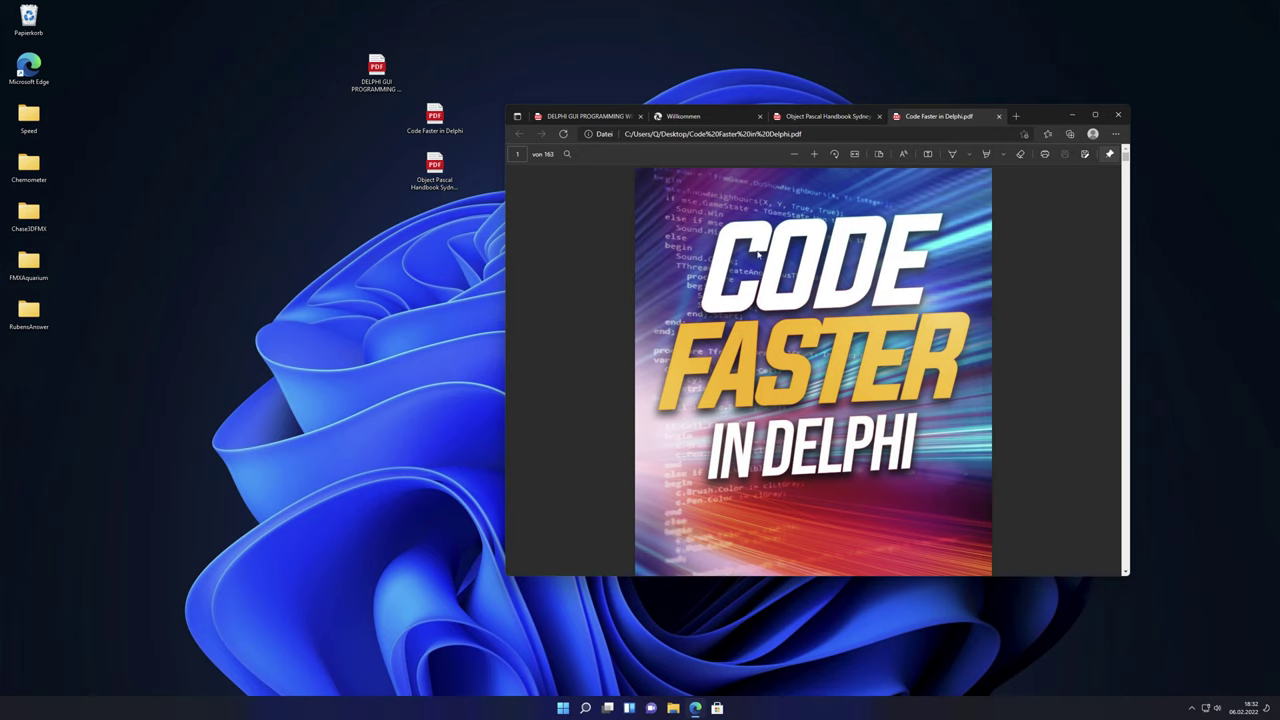
{"action": "scroll", "coordinate": [559, 218], "scroll_direction": "down", "scroll_amount": 10}
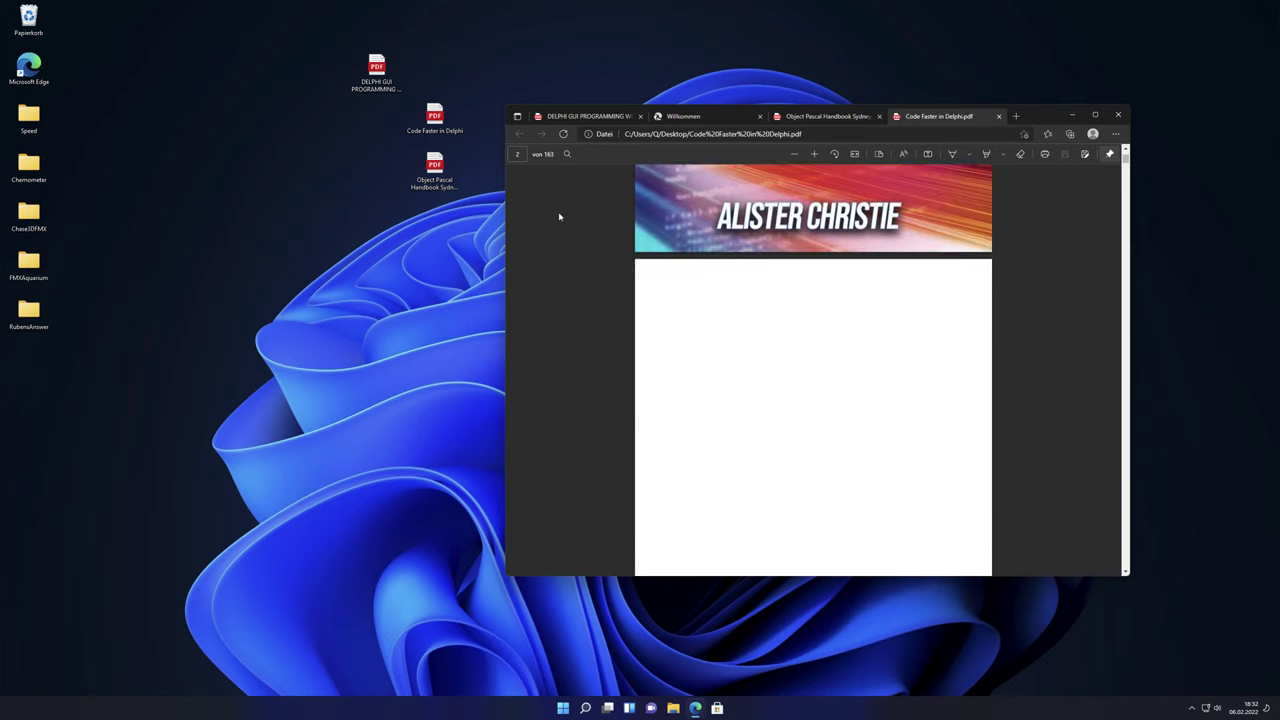
{"action": "scroll", "coordinate": [559, 218], "scroll_direction": "down", "scroll_amount": 5}
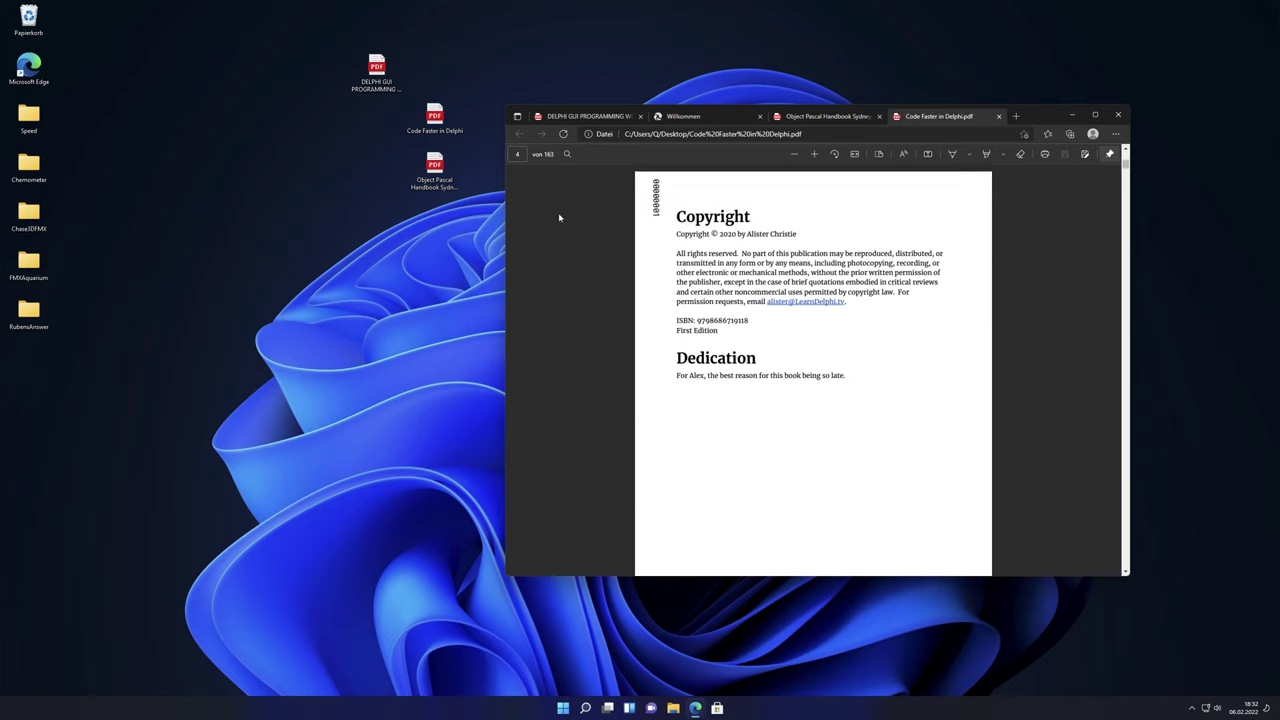
{"action": "scroll", "coordinate": [559, 218], "scroll_direction": "down", "scroll_amount": 5}
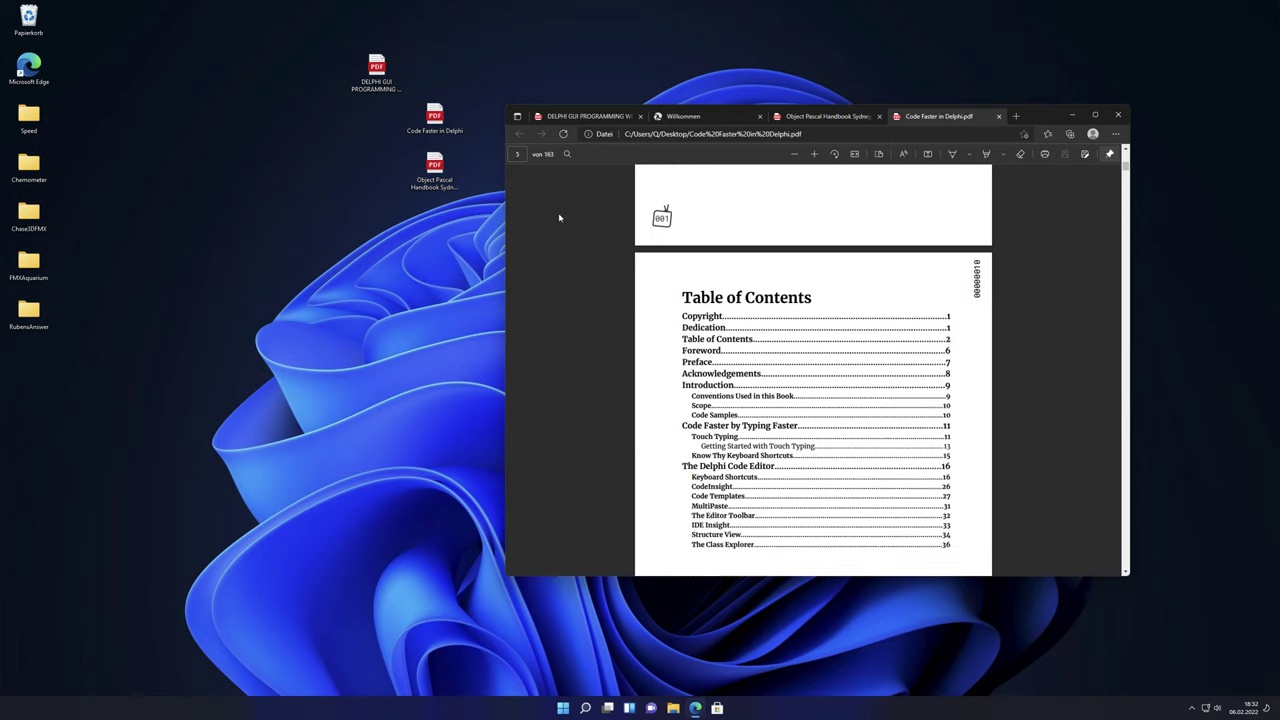
{"action": "scroll", "coordinate": [559, 218], "scroll_direction": "down", "scroll_amount": 8}
{"action": "scroll", "coordinate": [559, 218], "scroll_direction": "down", "scroll_amount": 4}
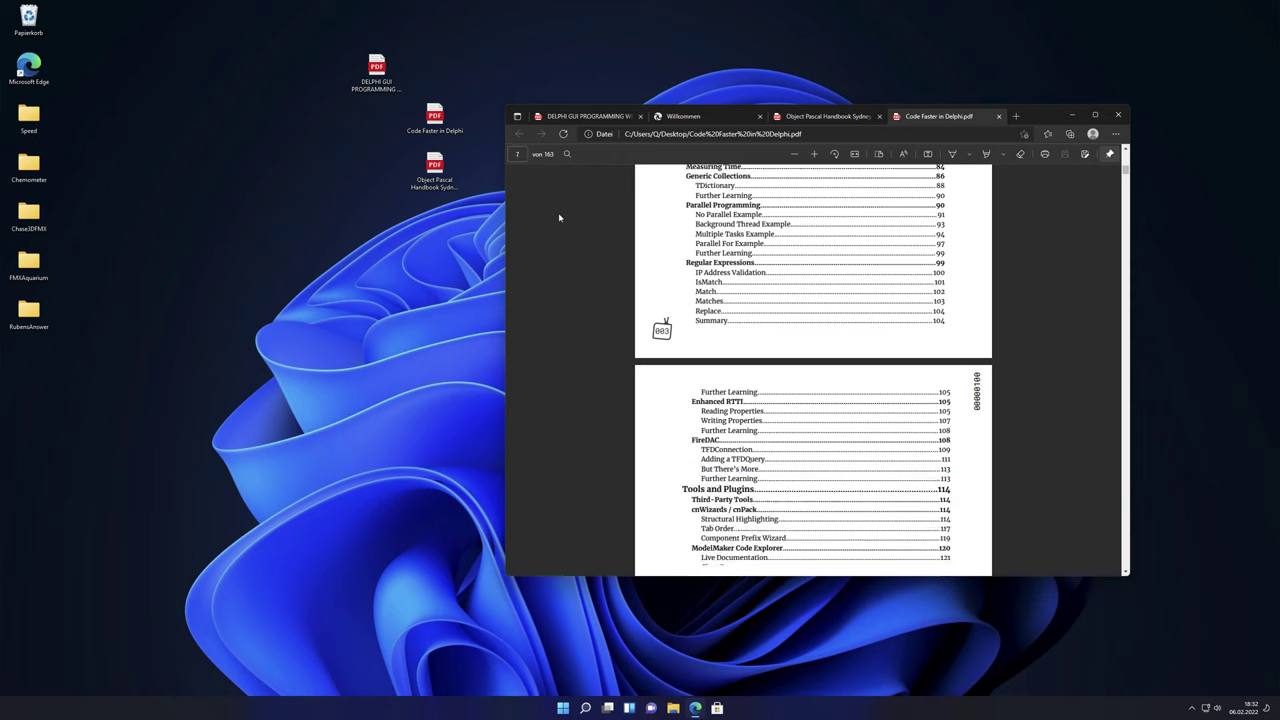
Close the Willkommen tab, jump to the Delphi GUI book's cover, and enlarge the viewer
{"action": "left_click", "coordinate": [818, 118]}
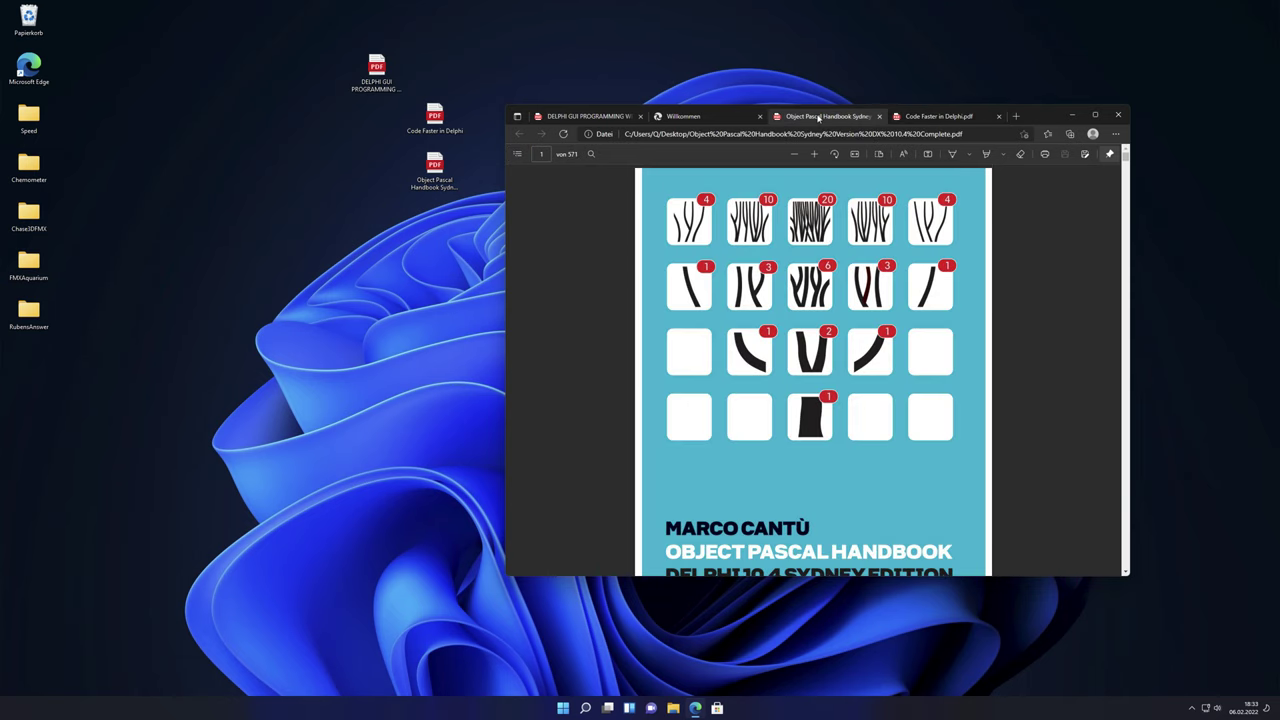
{"action": "left_click", "coordinate": [708, 118]}
{"action": "left_click", "coordinate": [760, 117]}
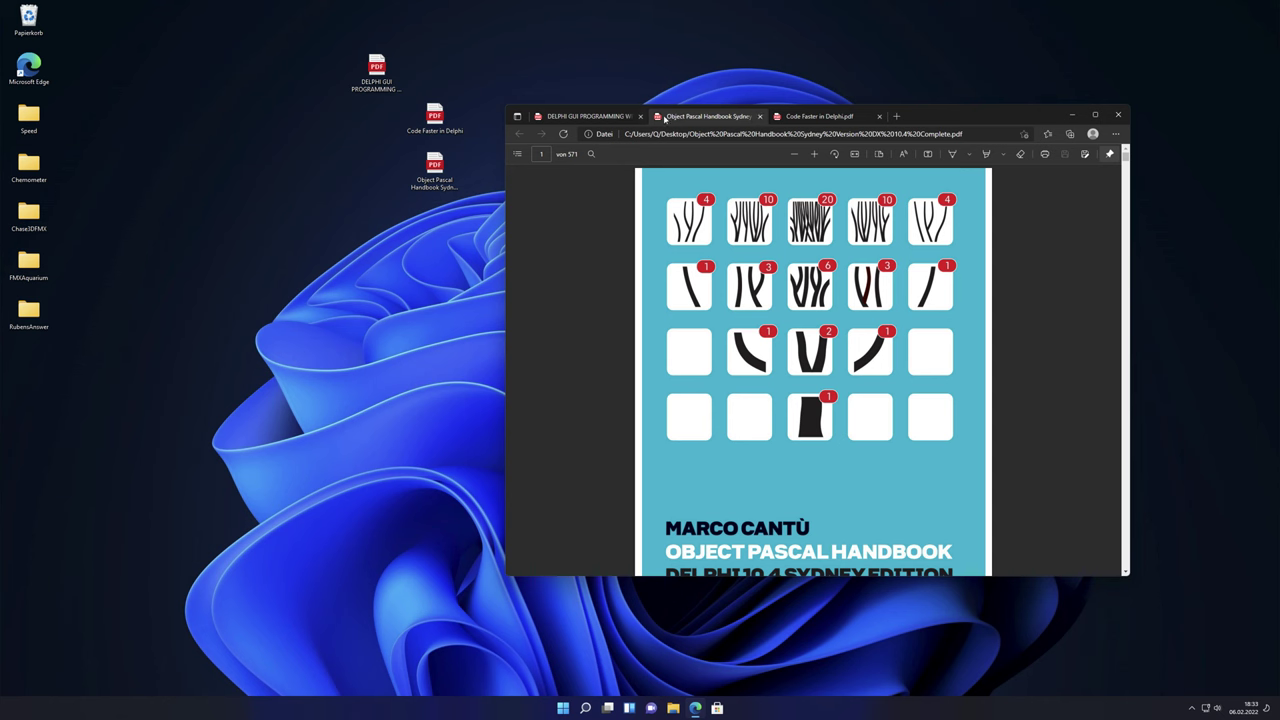
{"action": "left_click", "coordinate": [587, 117]}
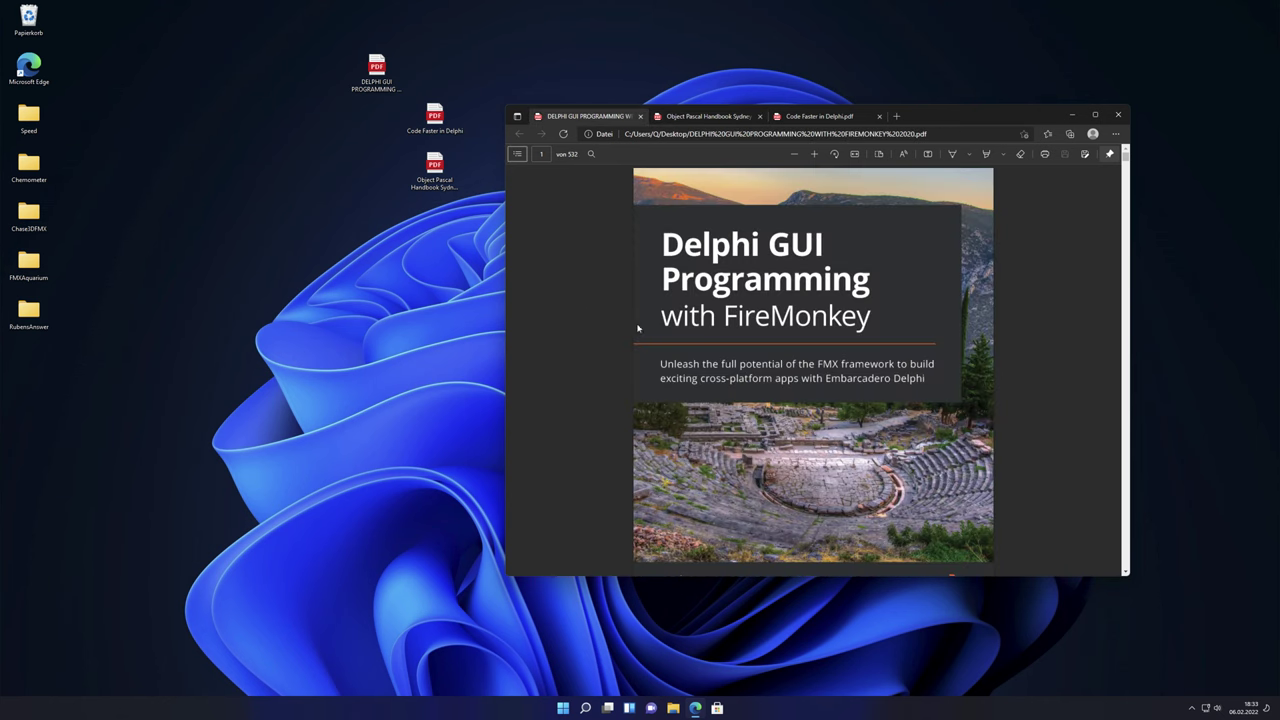
{"action": "left_click", "coordinate": [517, 155]}
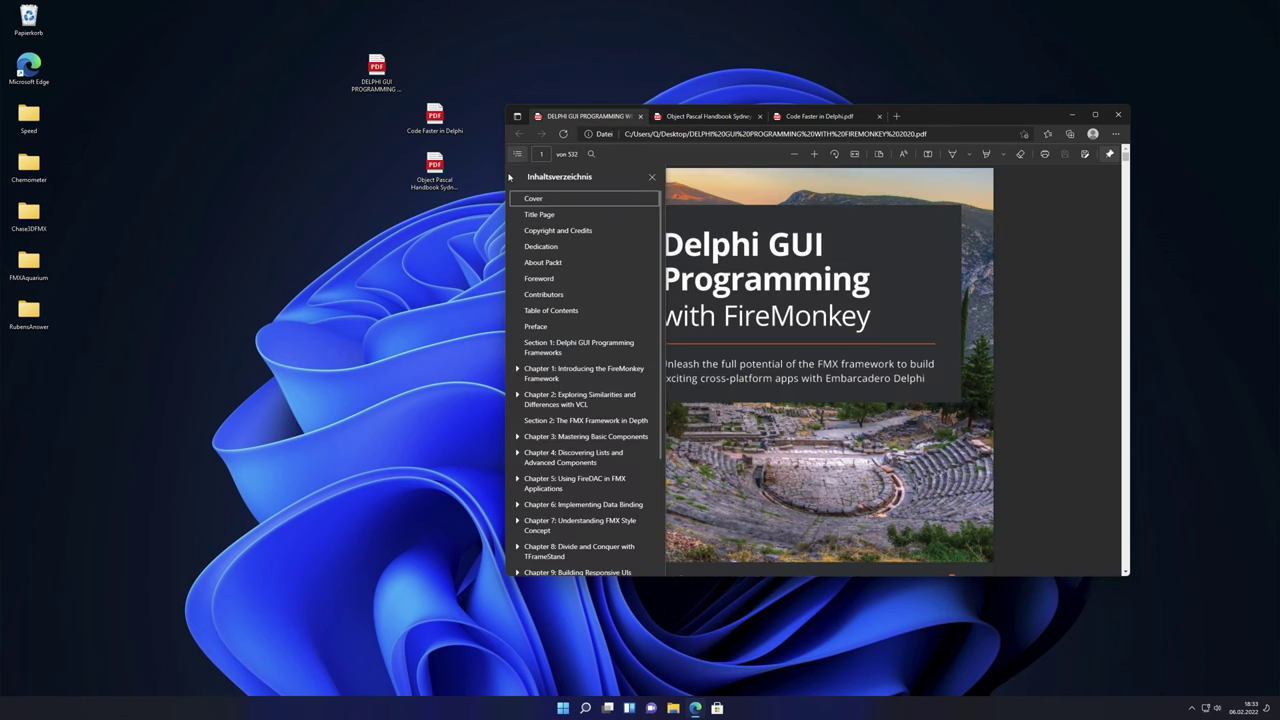
{"action": "left_click", "coordinate": [599, 232]}
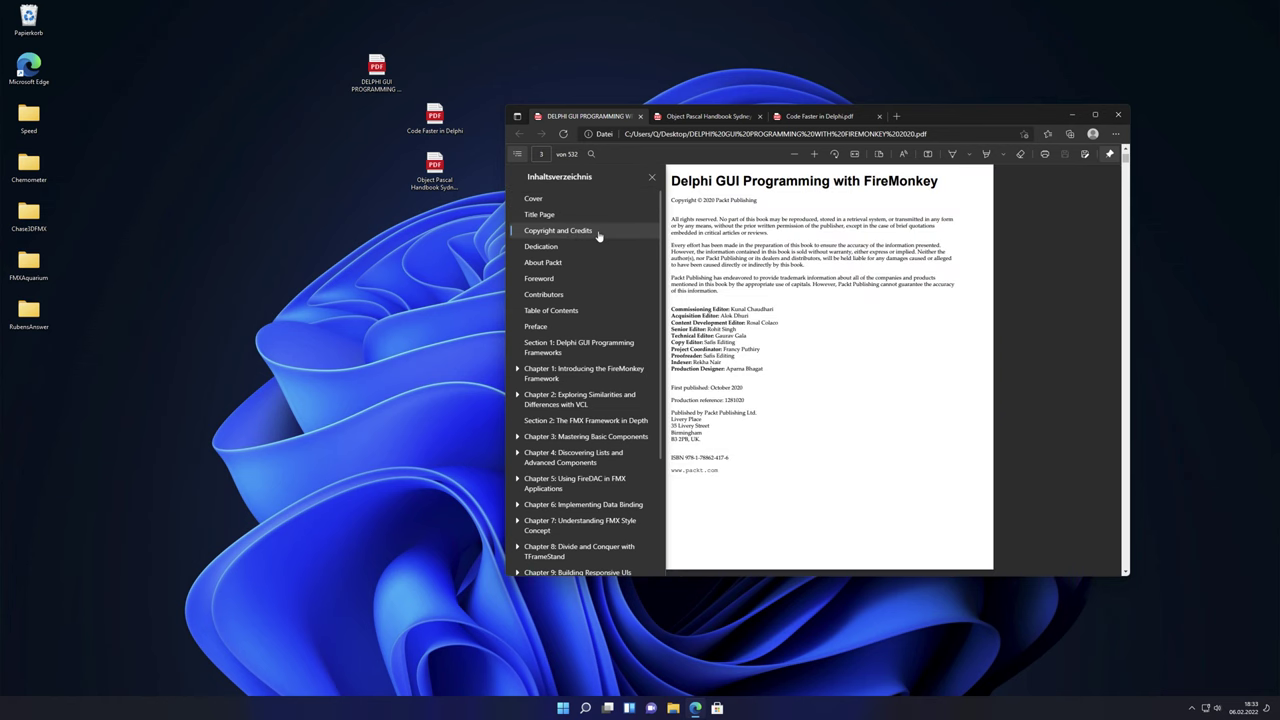
{"action": "left_click", "coordinate": [572, 247]}
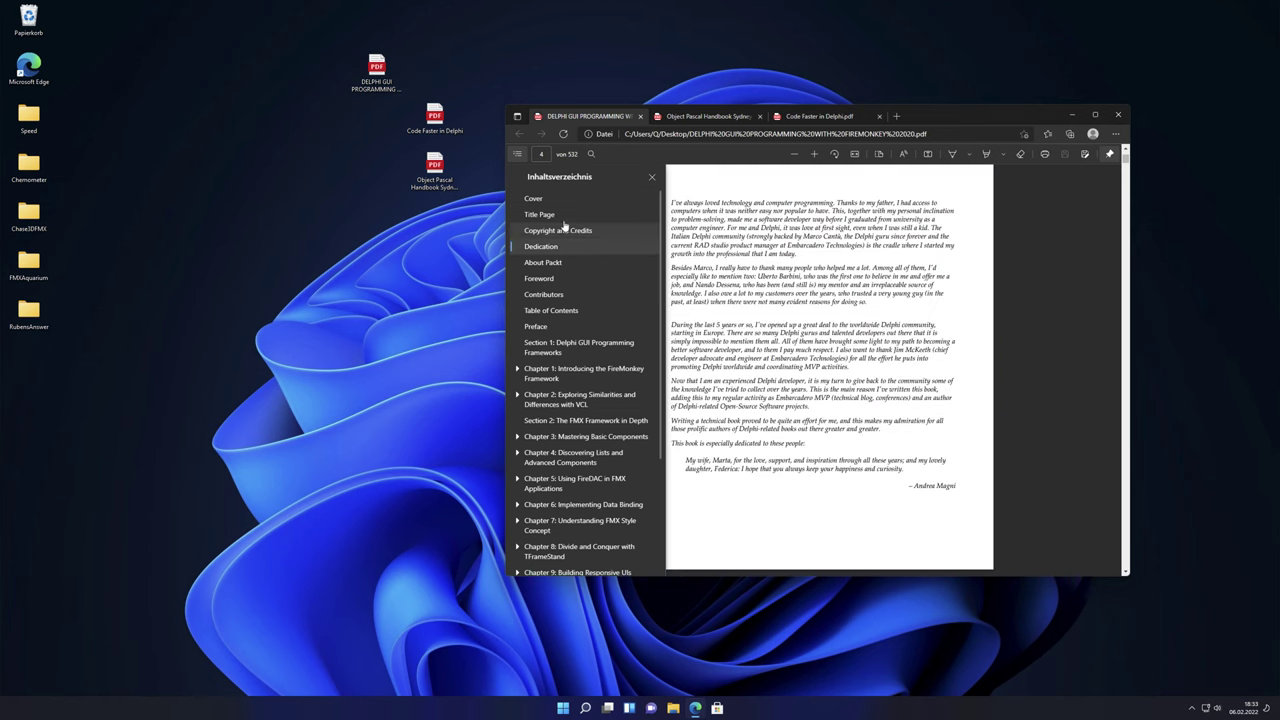
{"action": "left_click", "coordinate": [565, 199]}
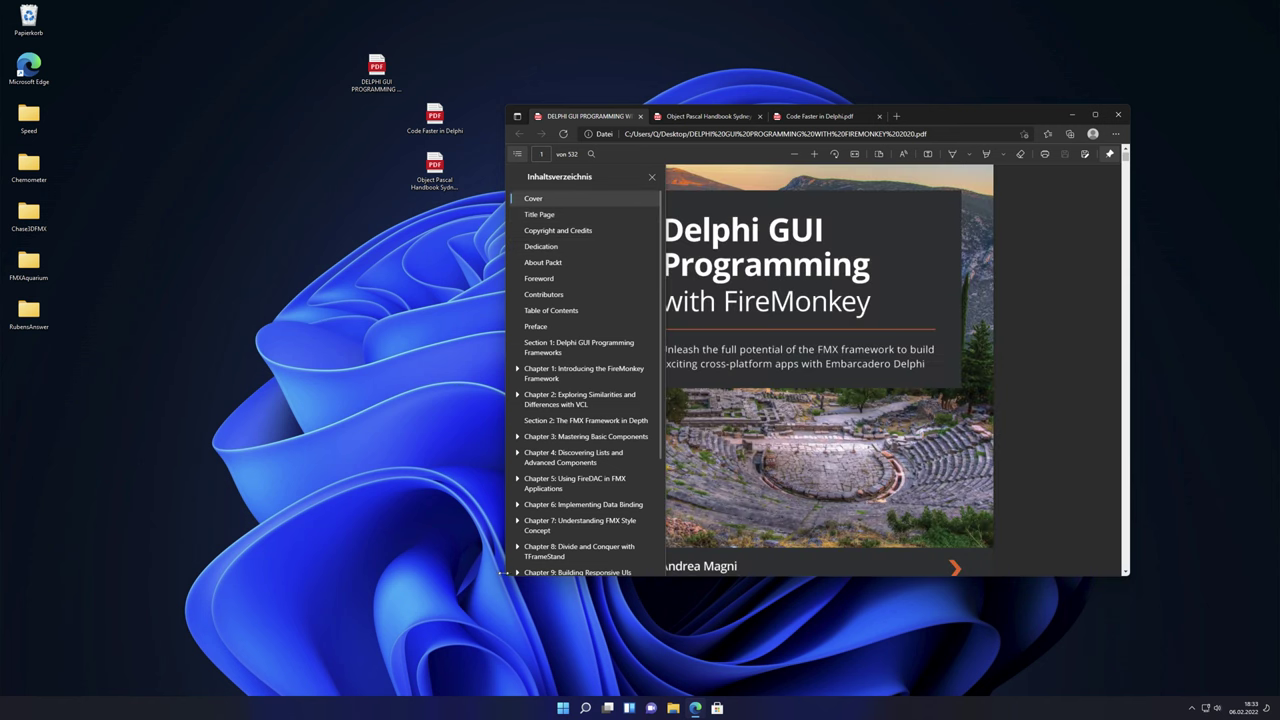
{"action": "left_click_drag", "start_coordinate": [503, 578], "coordinate": [351, 607]}
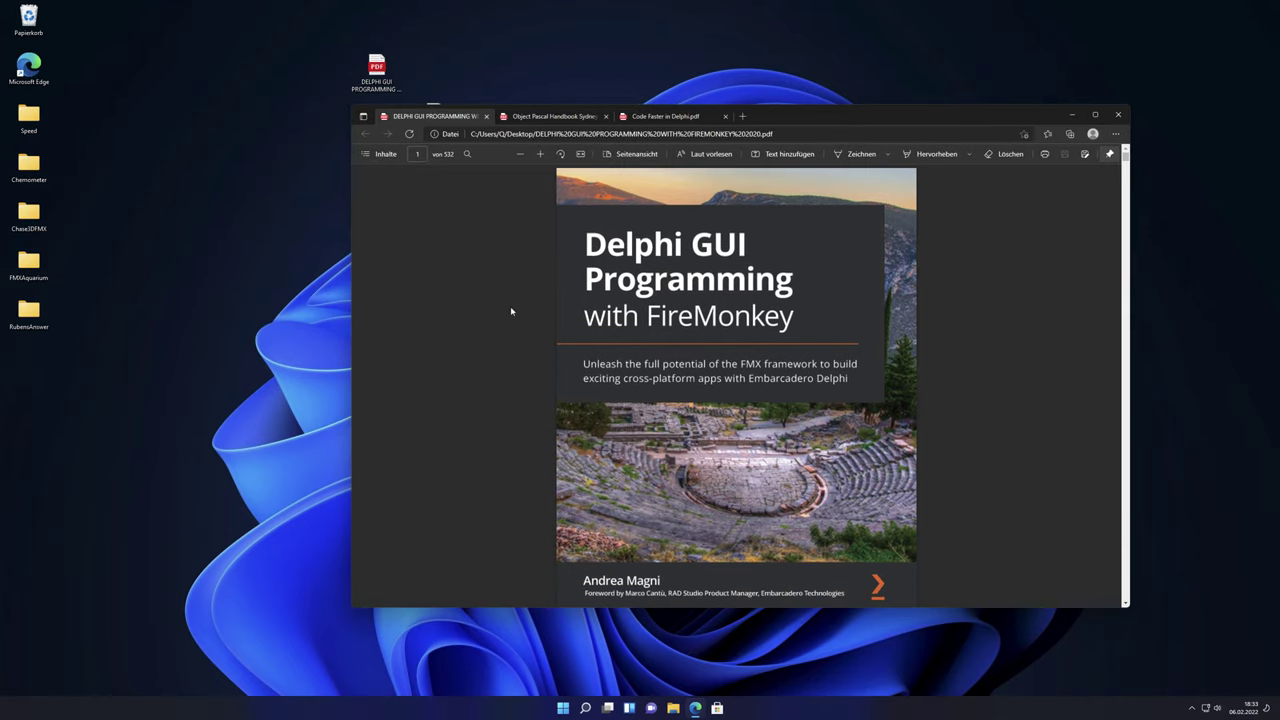
Close the viewer, line up FMXAquarium and the three PDFs in the left column, then open FMXAquarium
{"action": "left_click", "coordinate": [1119, 115]}
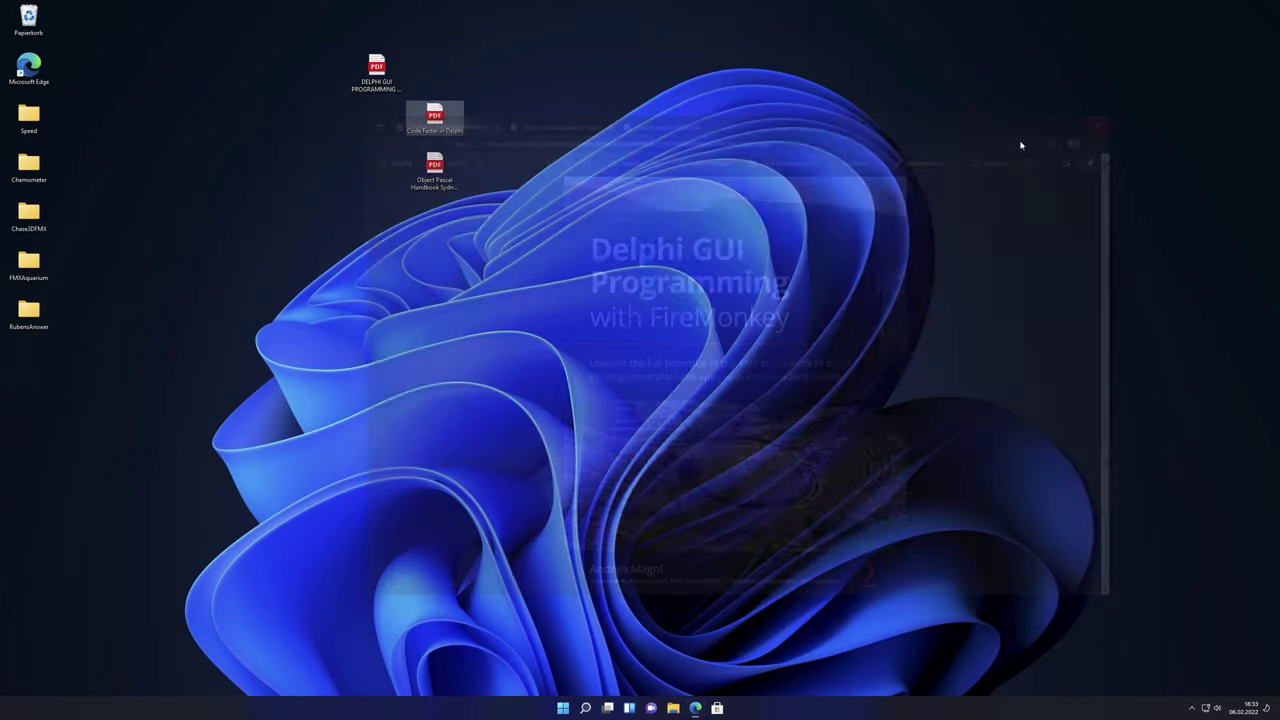
{"action": "left_click_drag", "start_coordinate": [376, 75], "coordinate": [72, 373]}
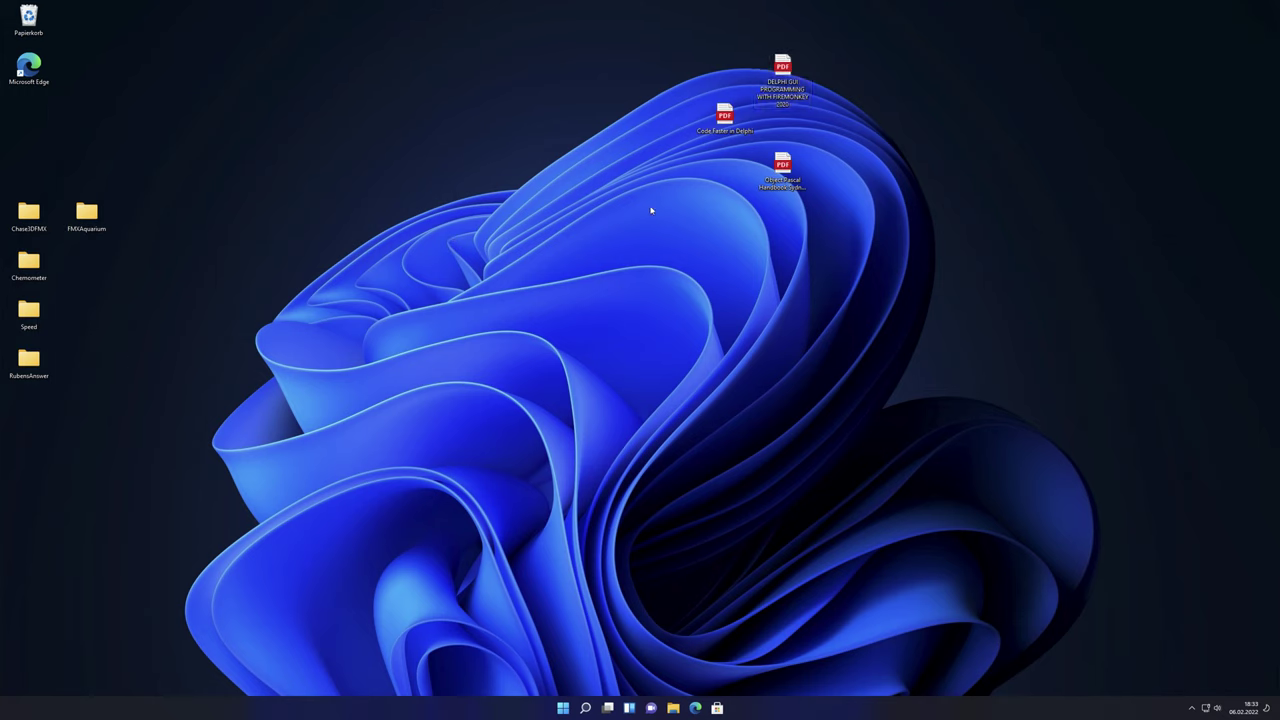
{"action": "left_click_drag", "start_coordinate": [782, 75], "coordinate": [26, 428]}
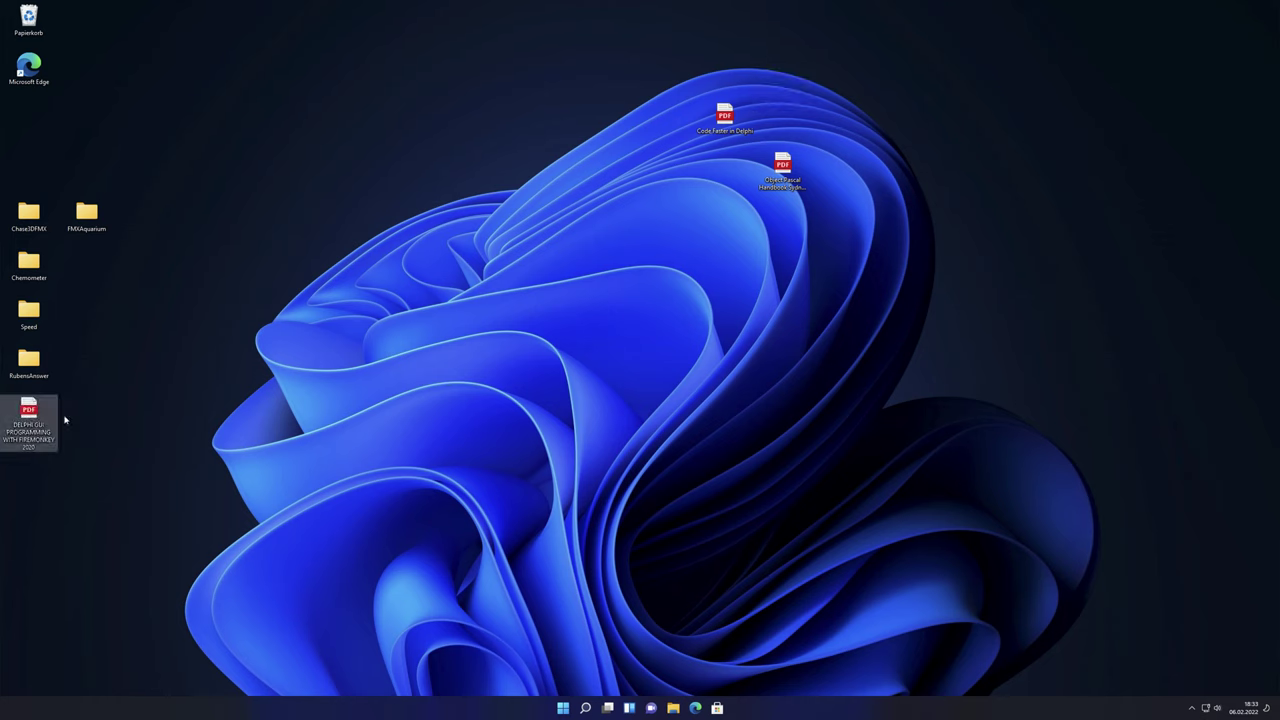
{"action": "left_click_drag", "start_coordinate": [86, 209], "coordinate": [85, 203]}
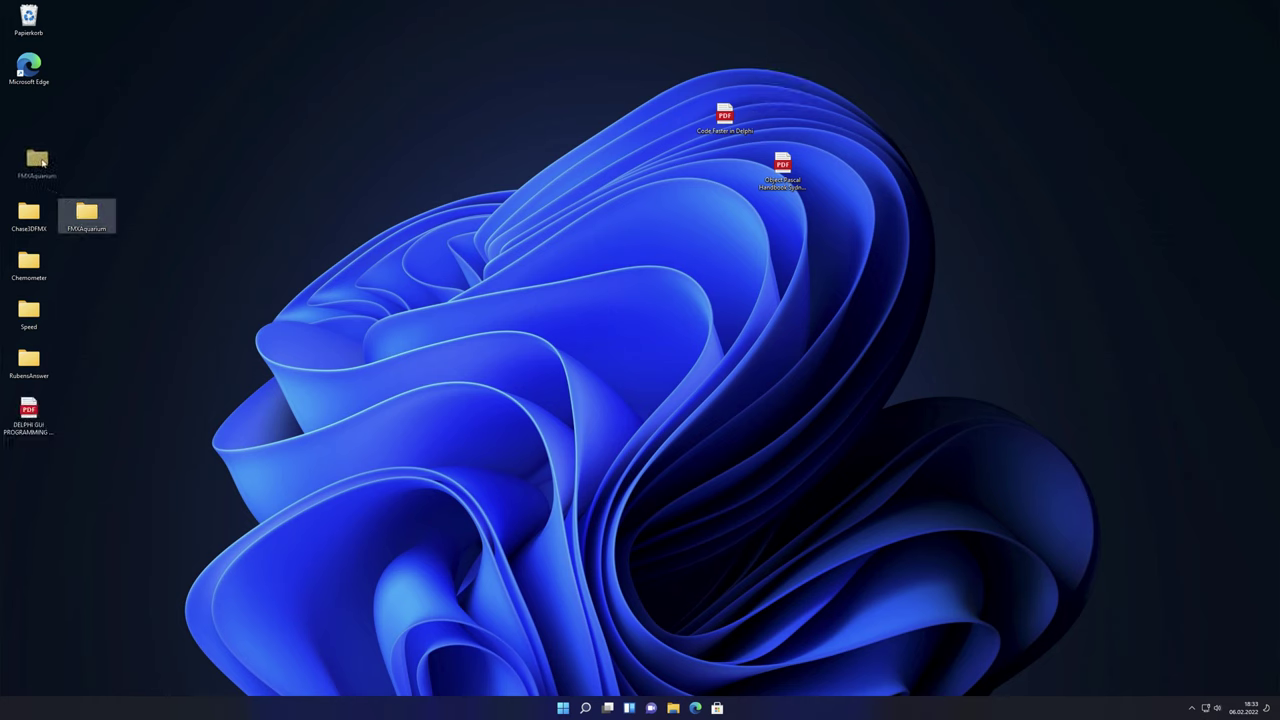
{"action": "left_click_drag", "start_coordinate": [43, 162], "coordinate": [46, 164]}
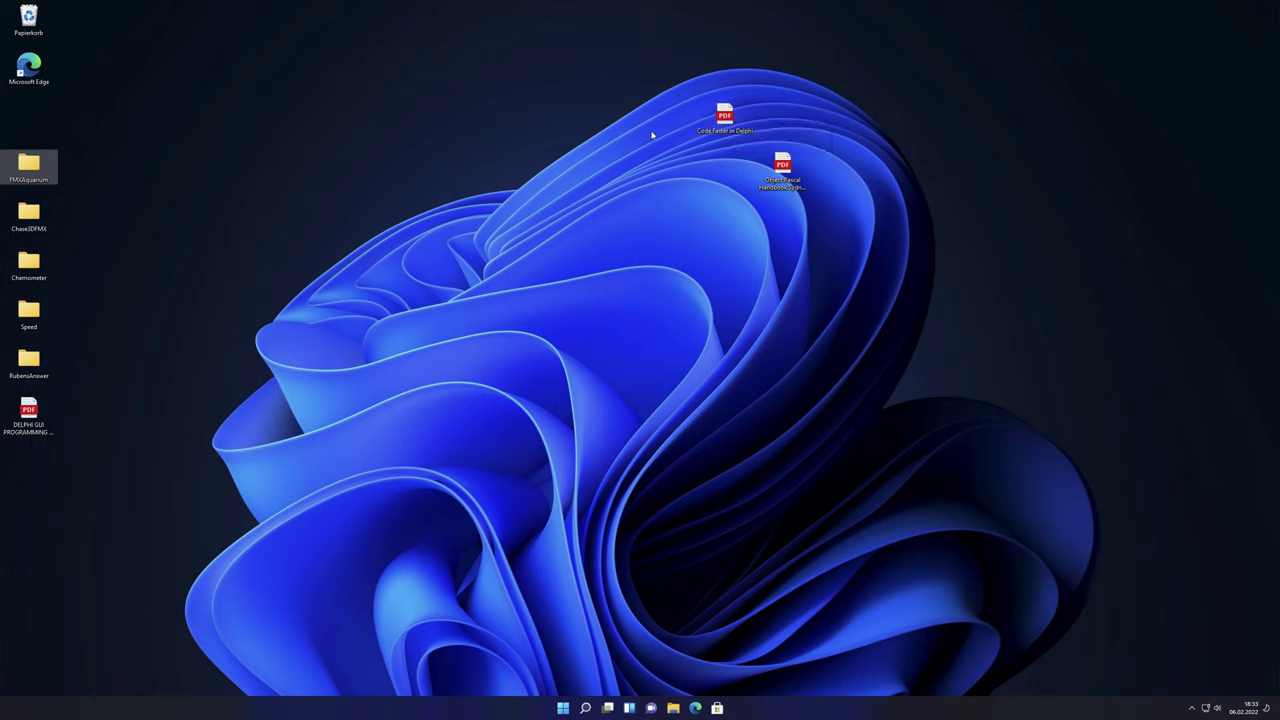
{"action": "left_click_drag", "start_coordinate": [722, 118], "coordinate": [40, 462]}
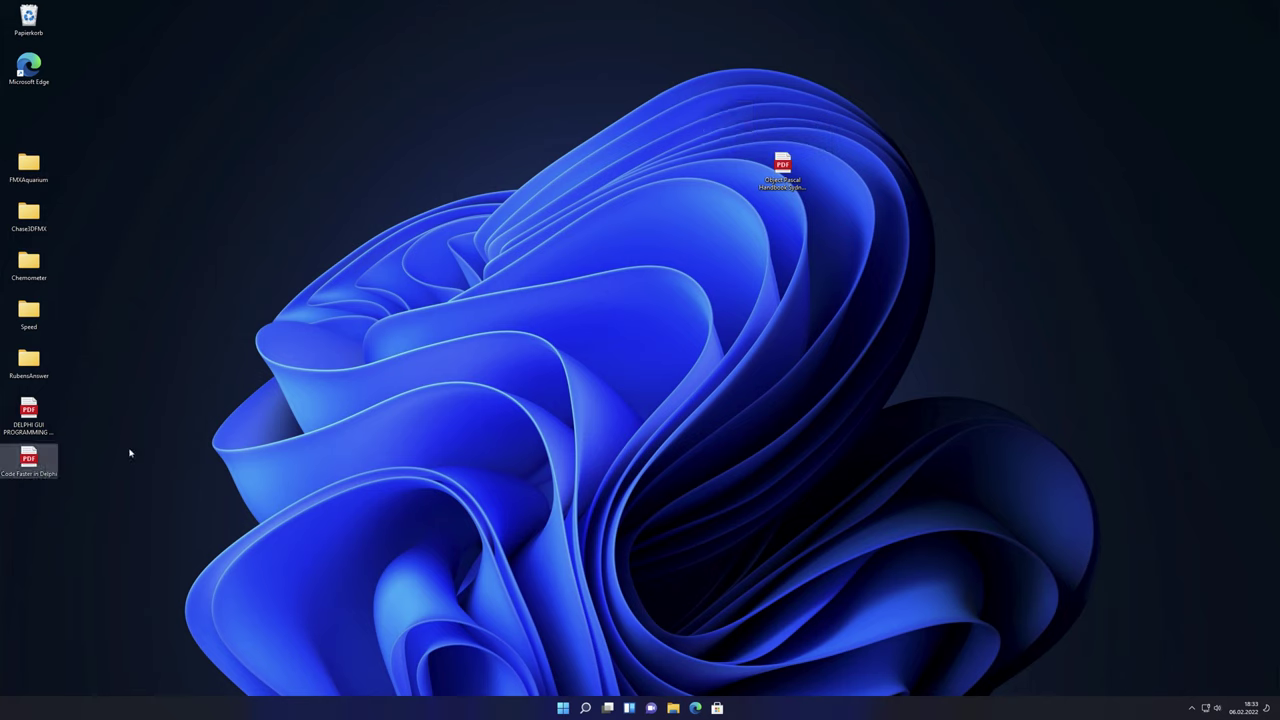
{"action": "left_click_drag", "start_coordinate": [780, 170], "coordinate": [26, 508]}
{"action": "double_click", "coordinate": [46, 180]}
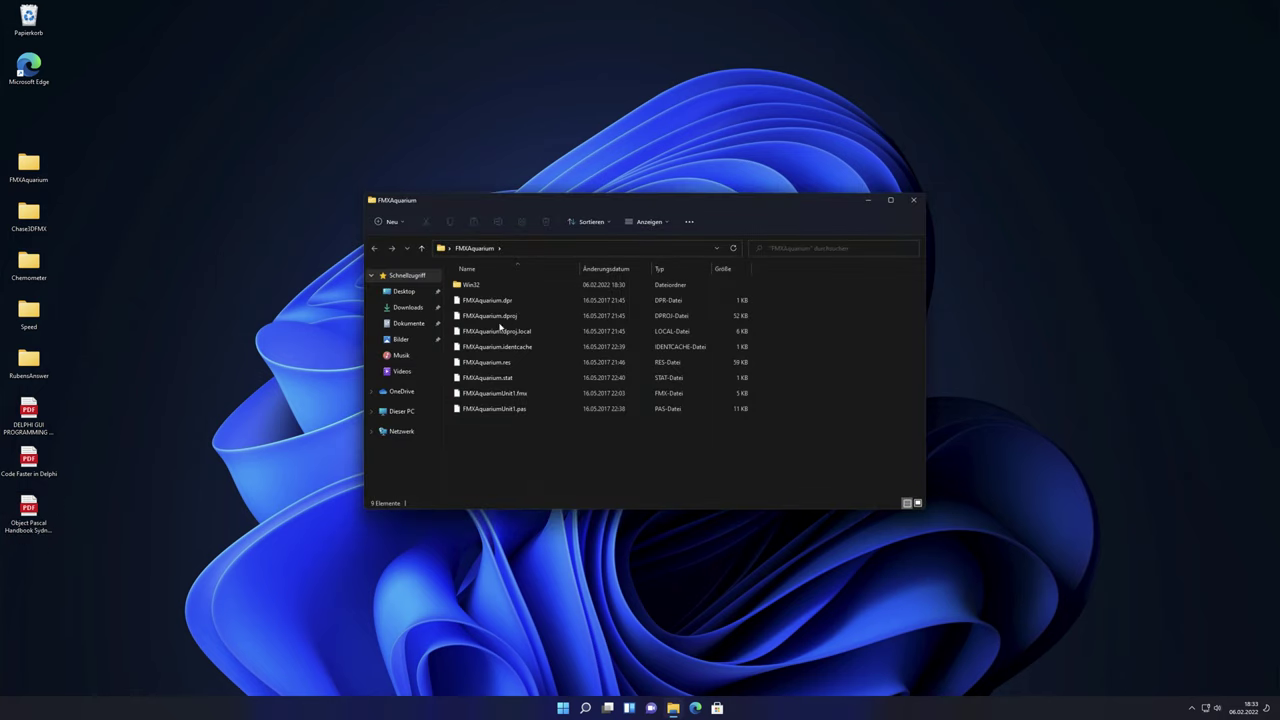
In FMXAquarium\Win32\Debug, untick 'Erweiterungen bei bekannten Dateitypen ausblenden' in Folder Options
{"action": "double_click", "coordinate": [468, 285]}
{"action": "double_click", "coordinate": [475, 285]}
{"action": "left_click", "coordinate": [476, 287]}
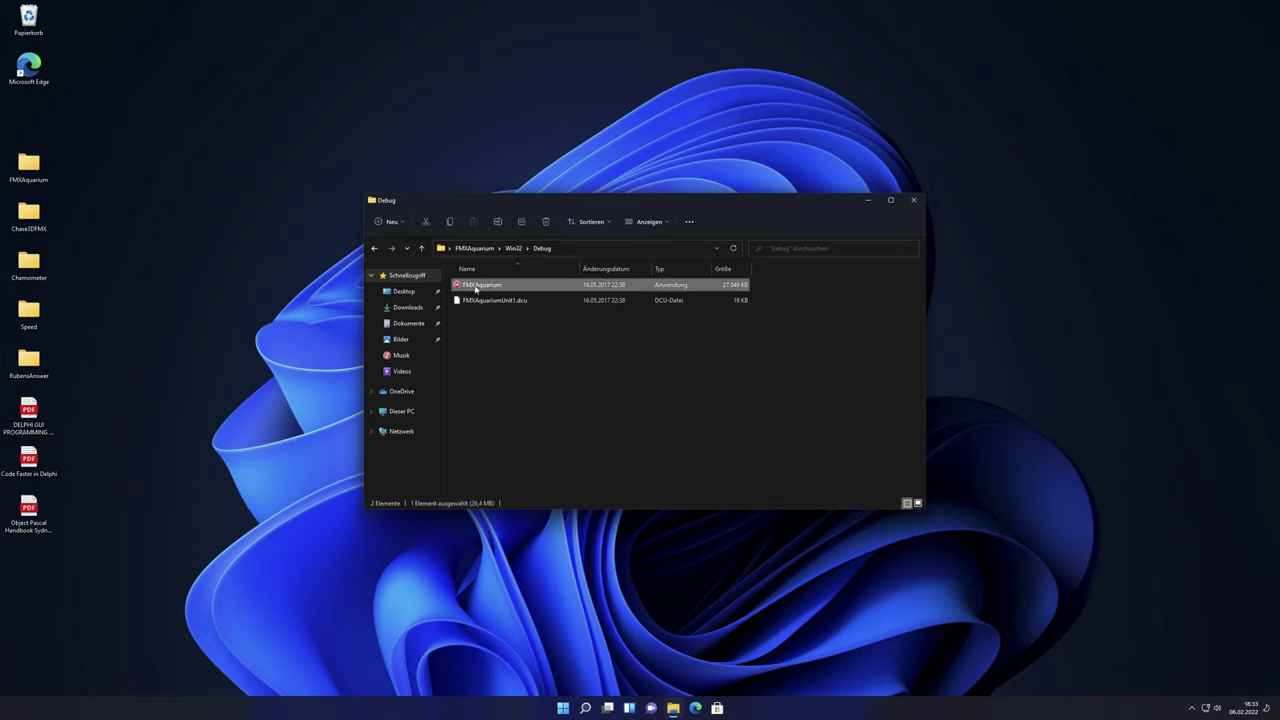
{"action": "left_click", "coordinate": [689, 222]}
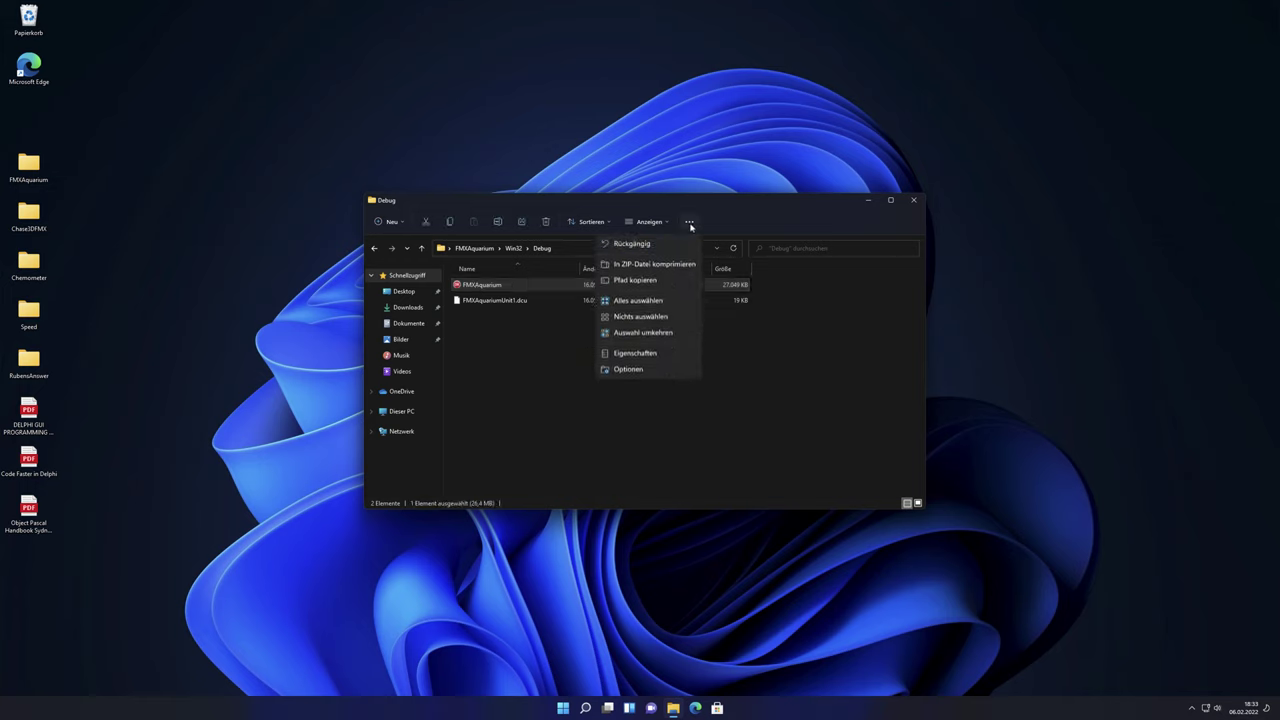
{"action": "left_click", "coordinate": [630, 369]}
{"action": "left_click", "coordinate": [416, 298]}
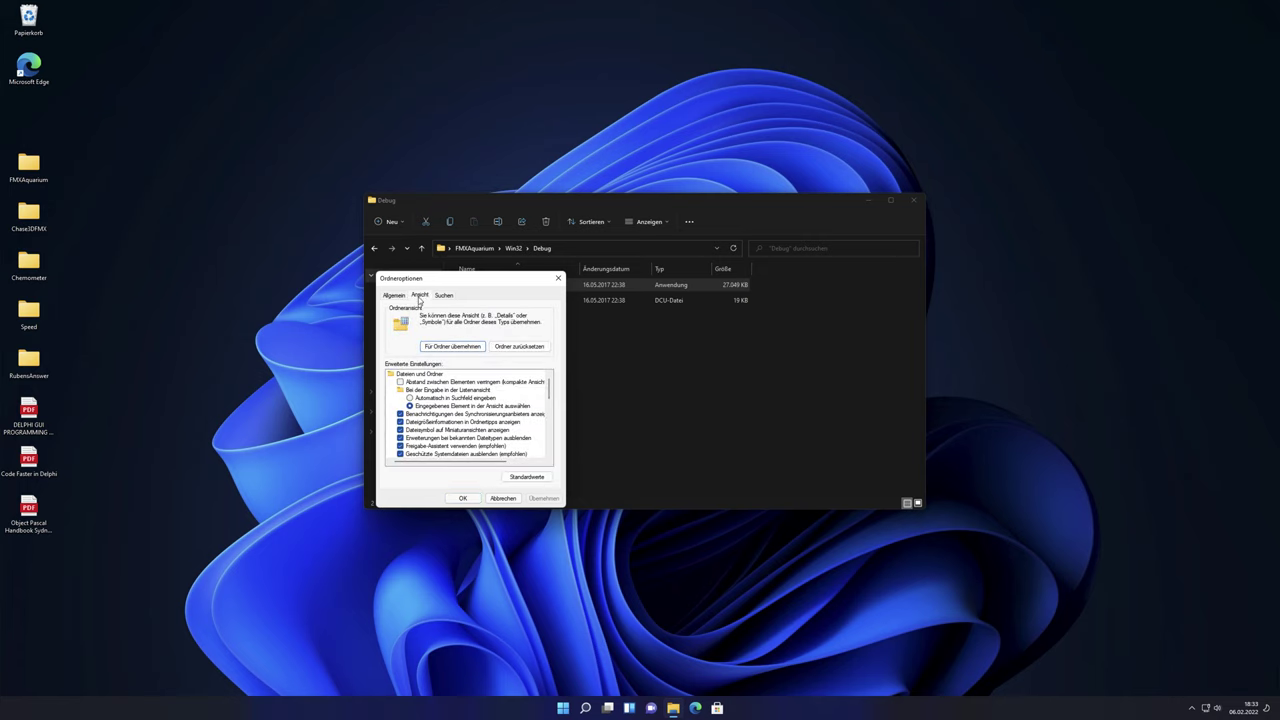
{"action": "left_click", "coordinate": [421, 439]}
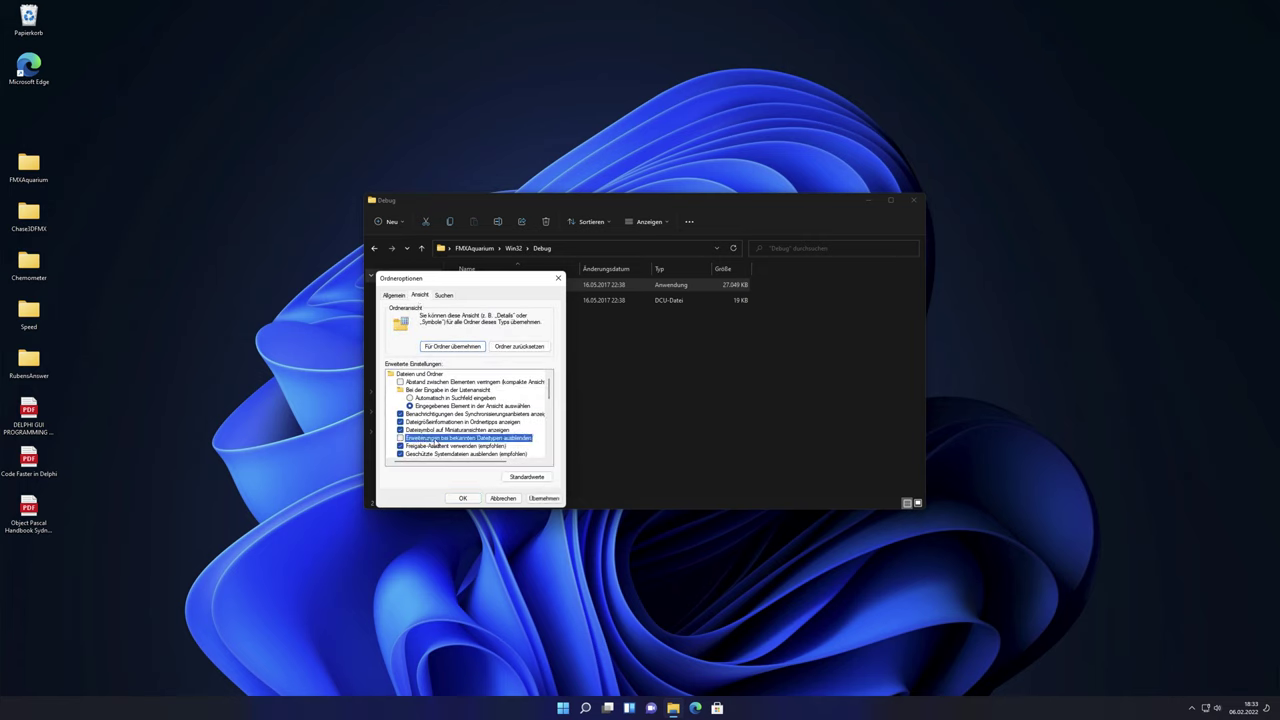
Apply the folder option and launch FMXAquarium.exe
{"action": "left_click", "coordinate": [544, 499]}
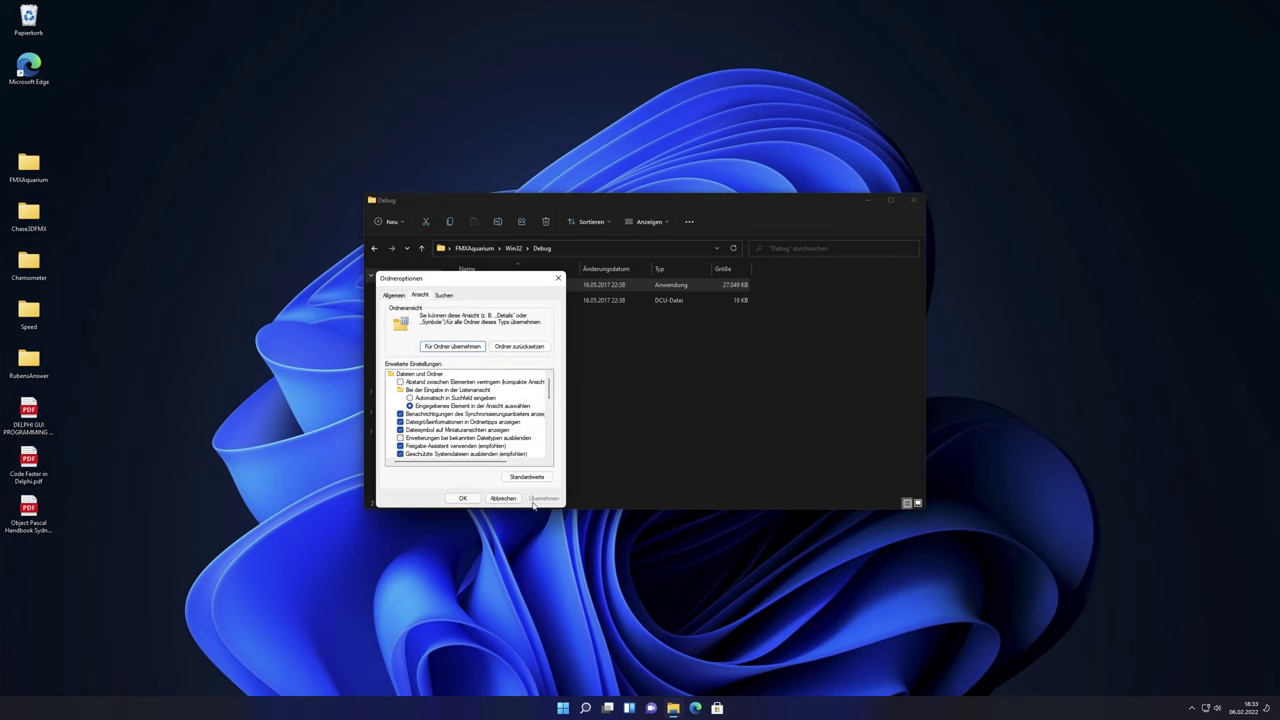
{"action": "left_click", "coordinate": [463, 498]}
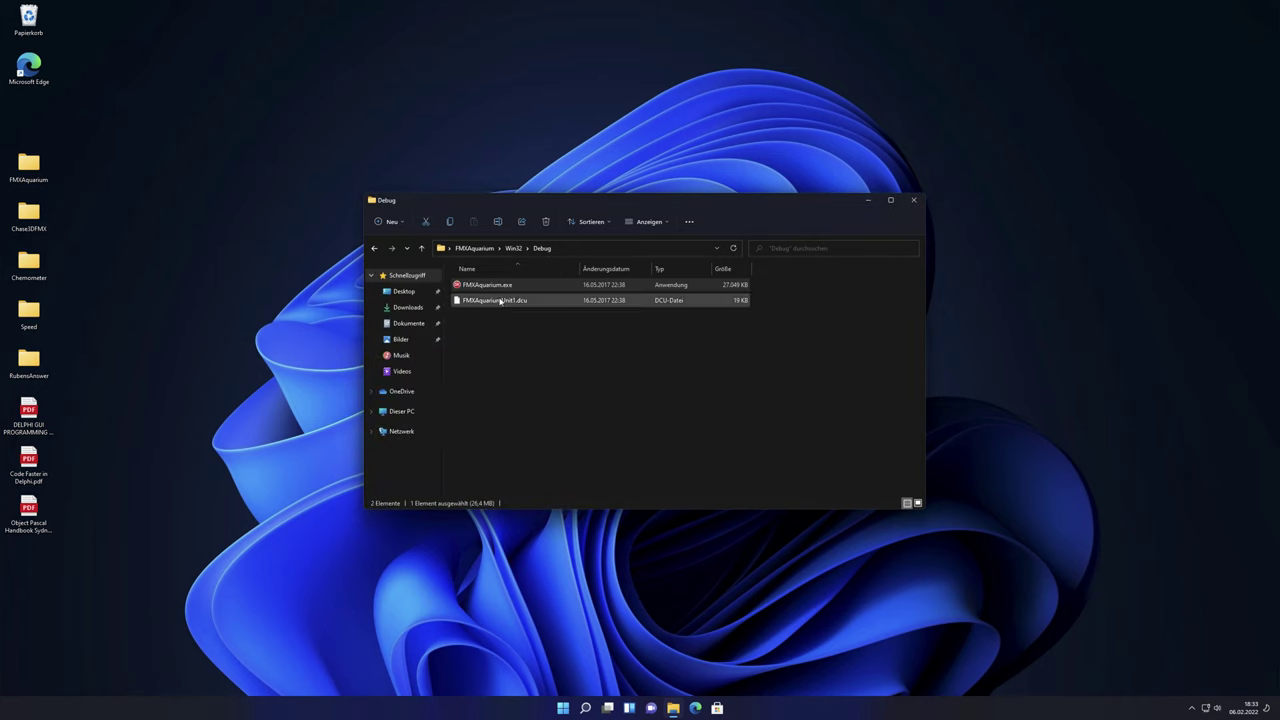
{"action": "left_click", "coordinate": [508, 288]}
{"action": "double_click", "coordinate": [495, 288]}
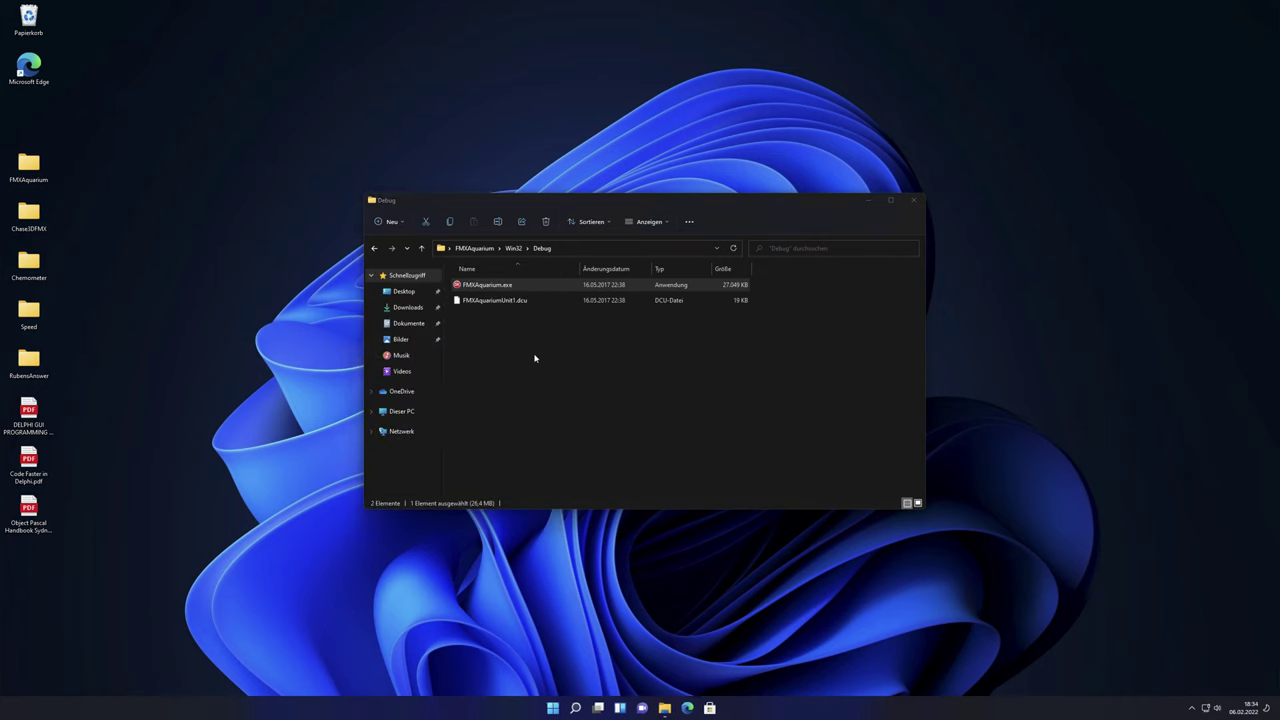
Close Explorer, place the aquarium top-left, add more fish, and open the Chase3DFMX folder
{"action": "left_click", "coordinate": [914, 202]}
{"action": "left_click_drag", "start_coordinate": [226, 148], "coordinate": [155, 29]}
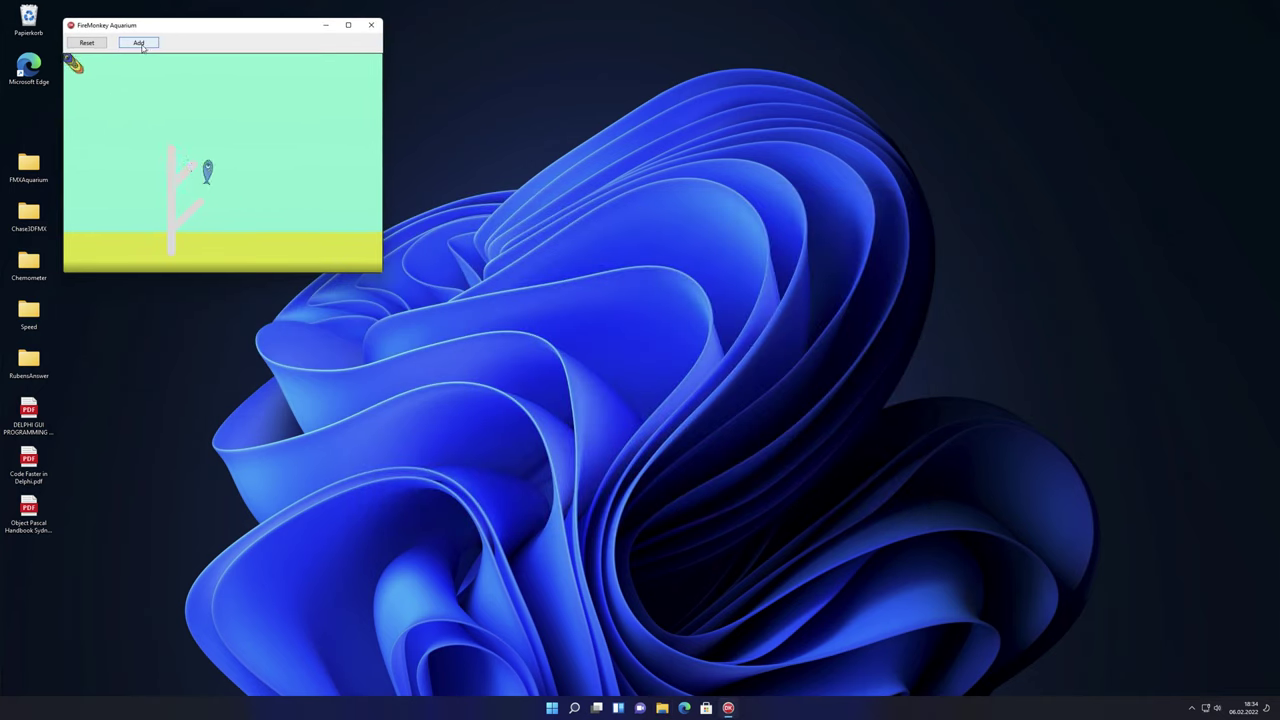
{"action": "left_click", "coordinate": [140, 43]}
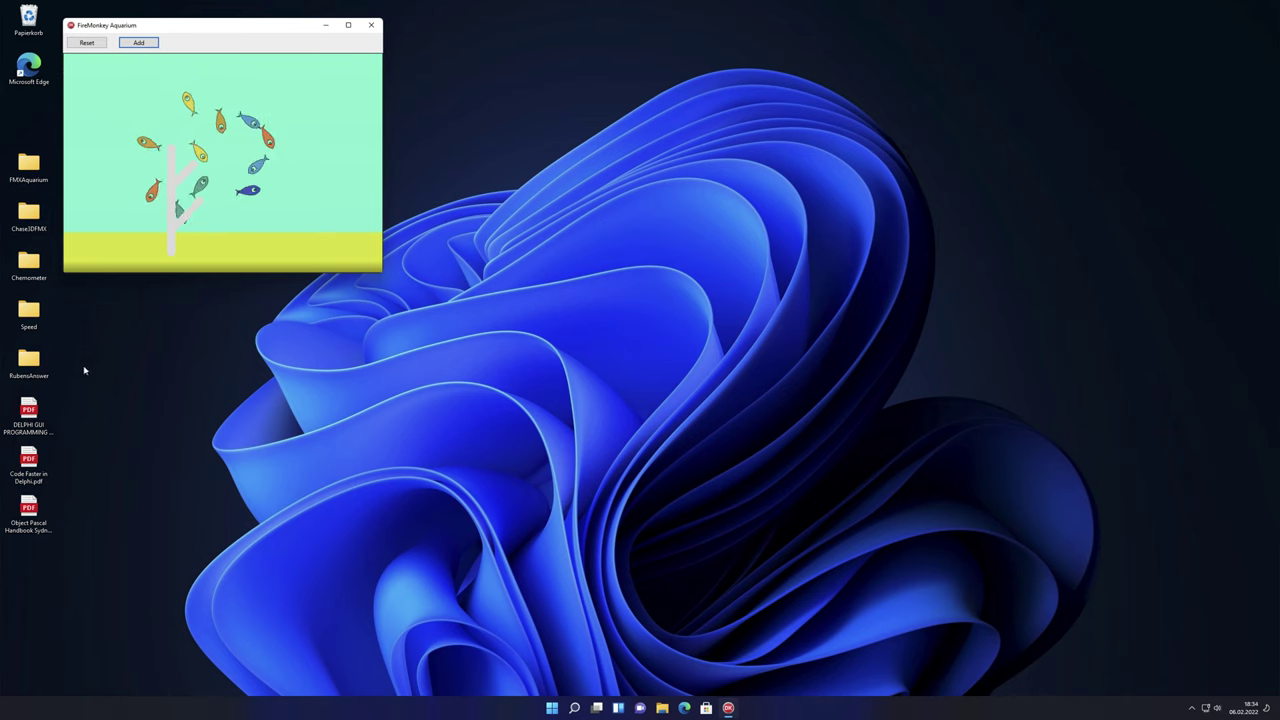
{"action": "double_click", "coordinate": [28, 214]}
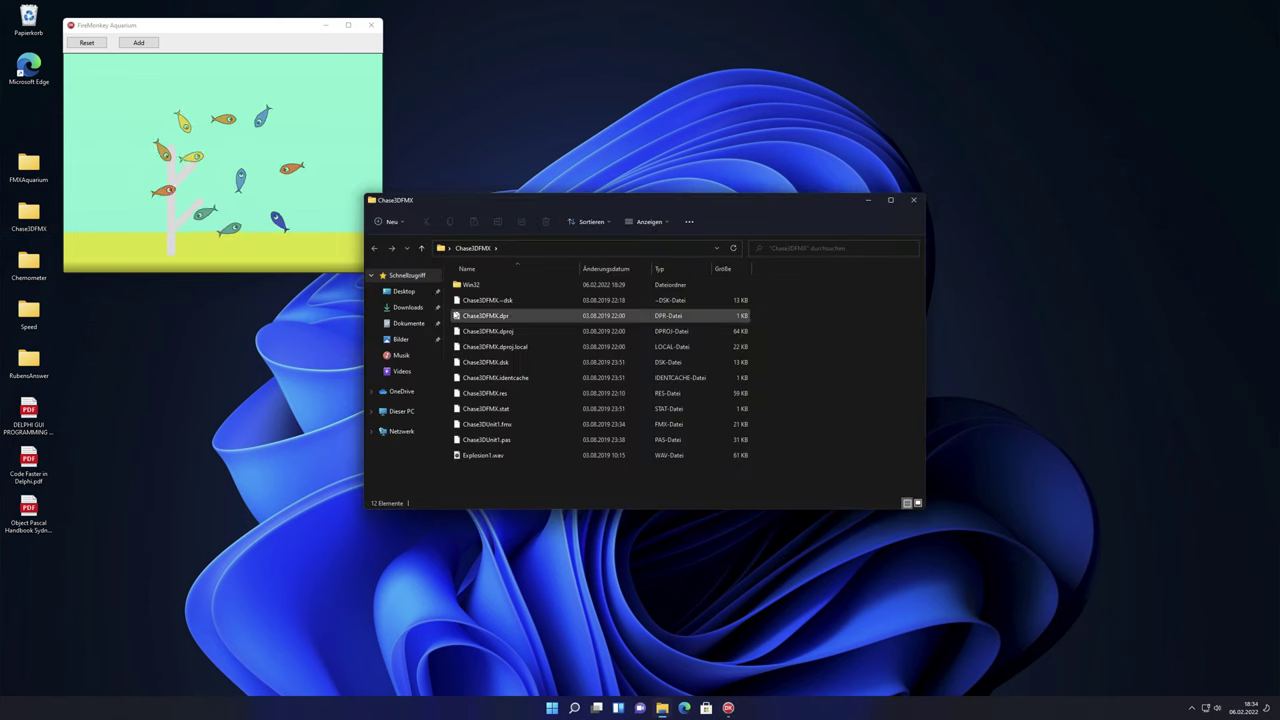
Run Chase3DFMX.exe beside the aquarium and play to level 2 with score 7296 and 4 lives
{"action": "double_click", "coordinate": [466, 288]}
{"action": "double_click", "coordinate": [472, 288]}
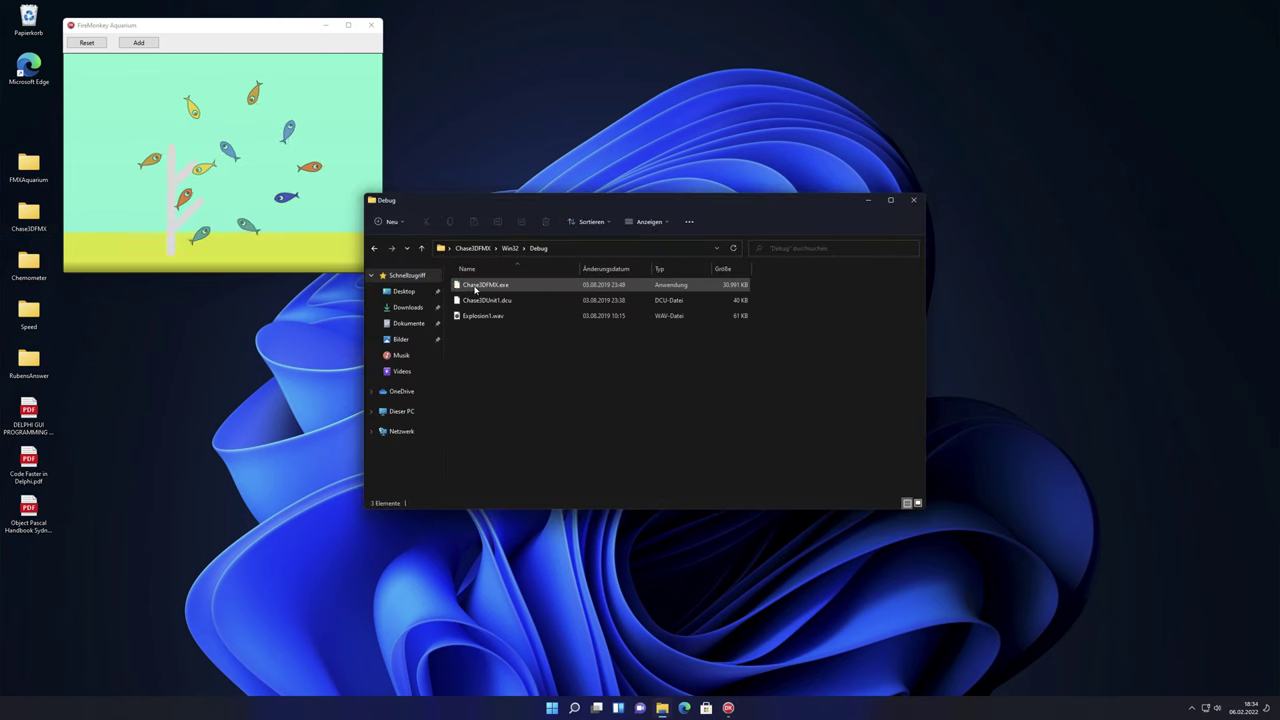
{"action": "double_click", "coordinate": [491, 287]}
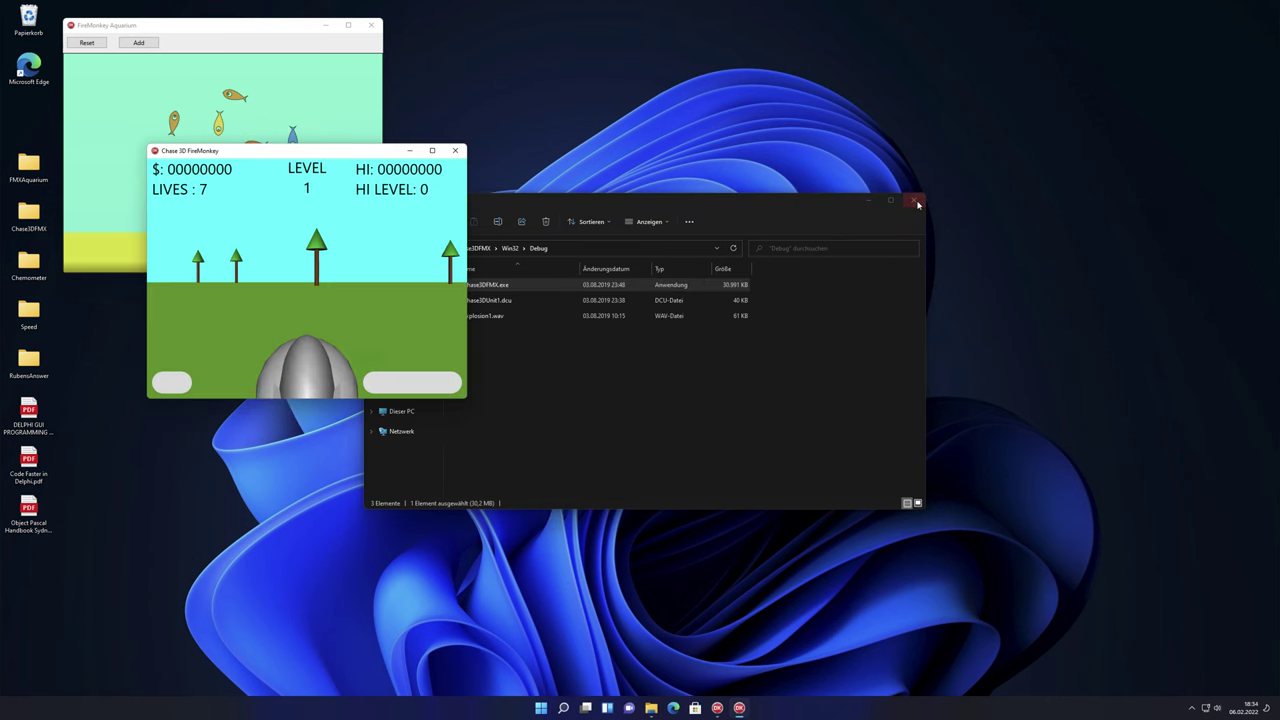
{"action": "left_click", "coordinate": [918, 204]}
{"action": "left_click_drag", "start_coordinate": [256, 155], "coordinate": [496, 34]}
{"action": "left_click", "coordinate": [413, 262]}
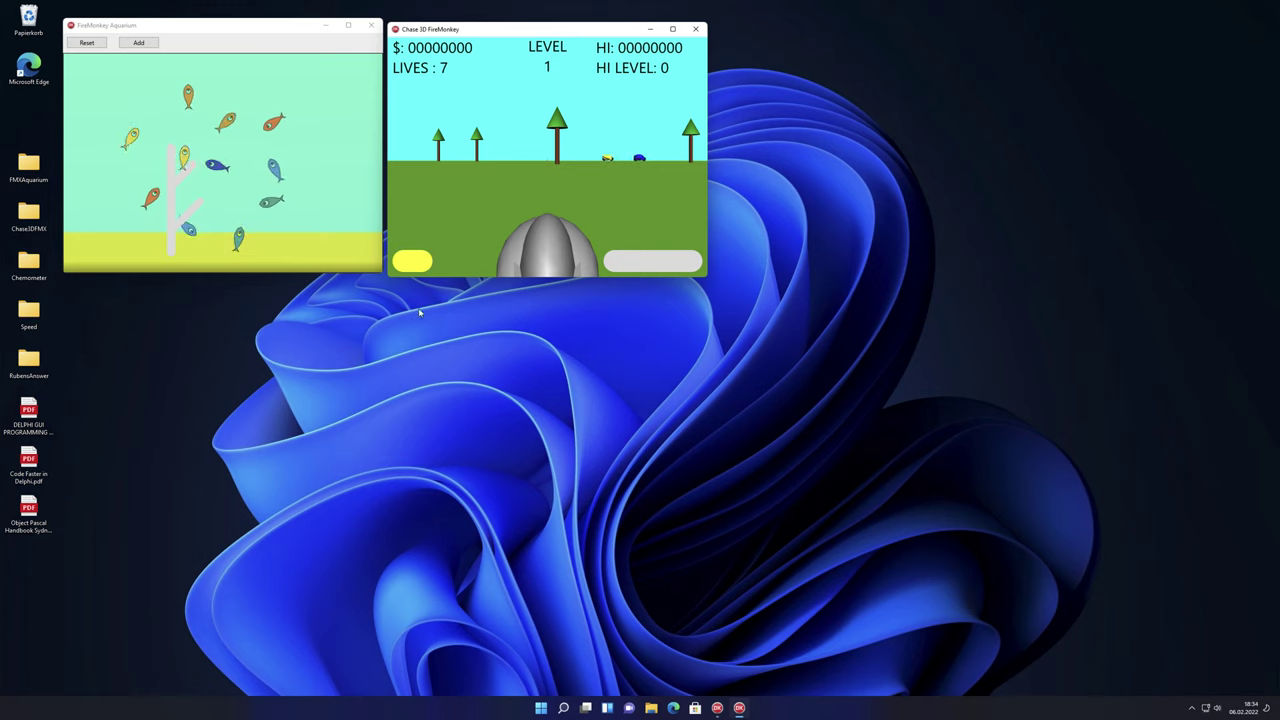
{"action": "left_click", "coordinate": [657, 265]}
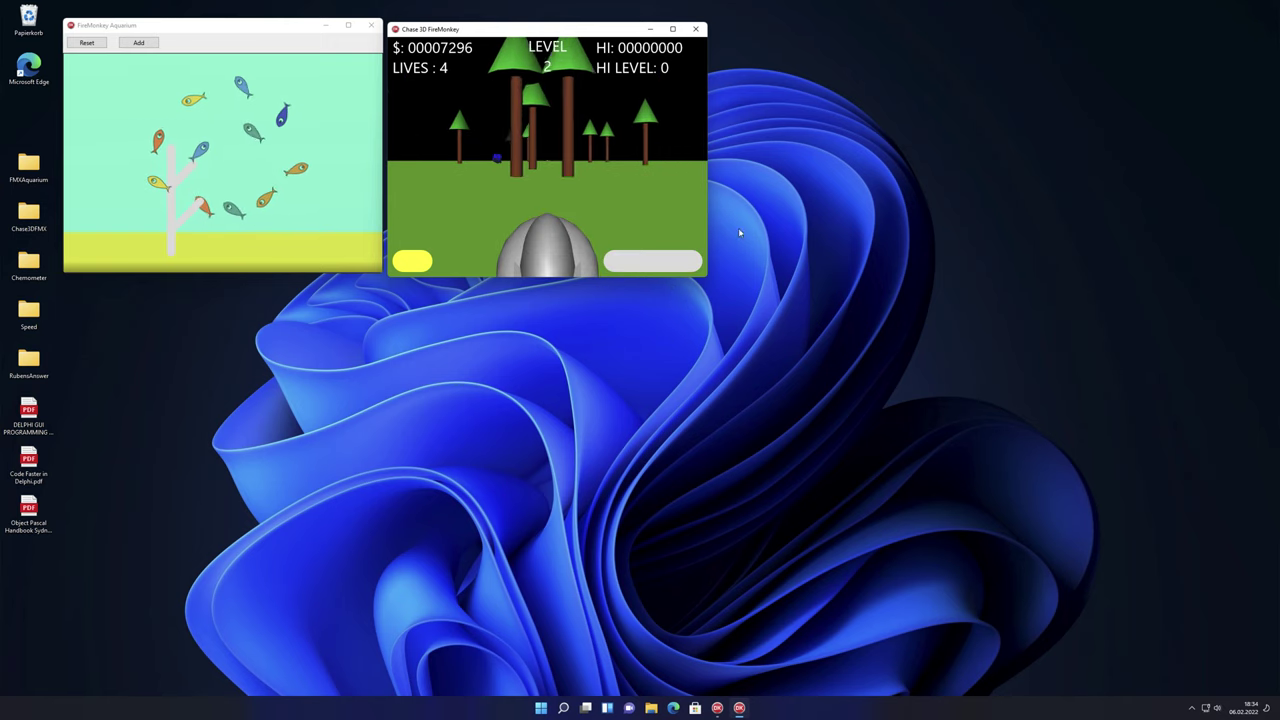
{"action": "double_click", "coordinate": [29, 263]}
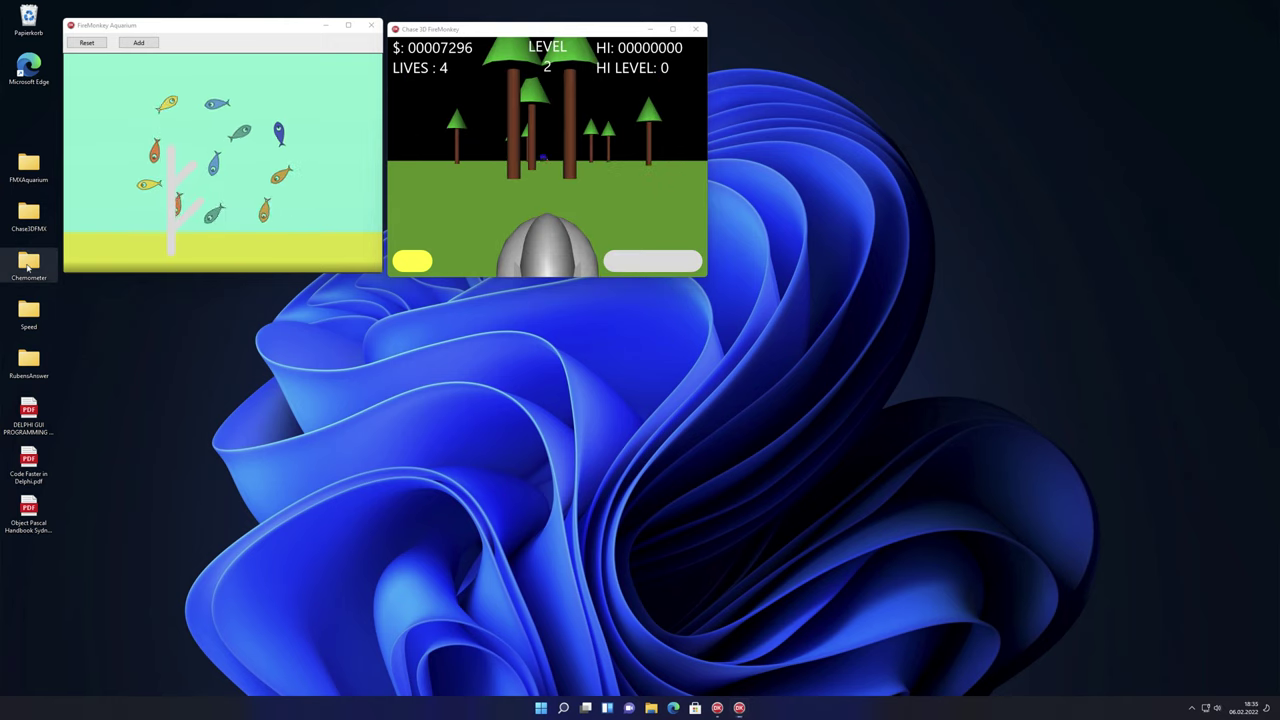
Launch Chemometer from Win32\Debug and place it to the right of the game
{"action": "left_click", "coordinate": [528, 268]}
{"action": "left_click_drag", "start_coordinate": [727, 210], "coordinate": [718, 316]}
{"action": "double_click", "coordinate": [465, 393]}
{"action": "double_click", "coordinate": [465, 393]}
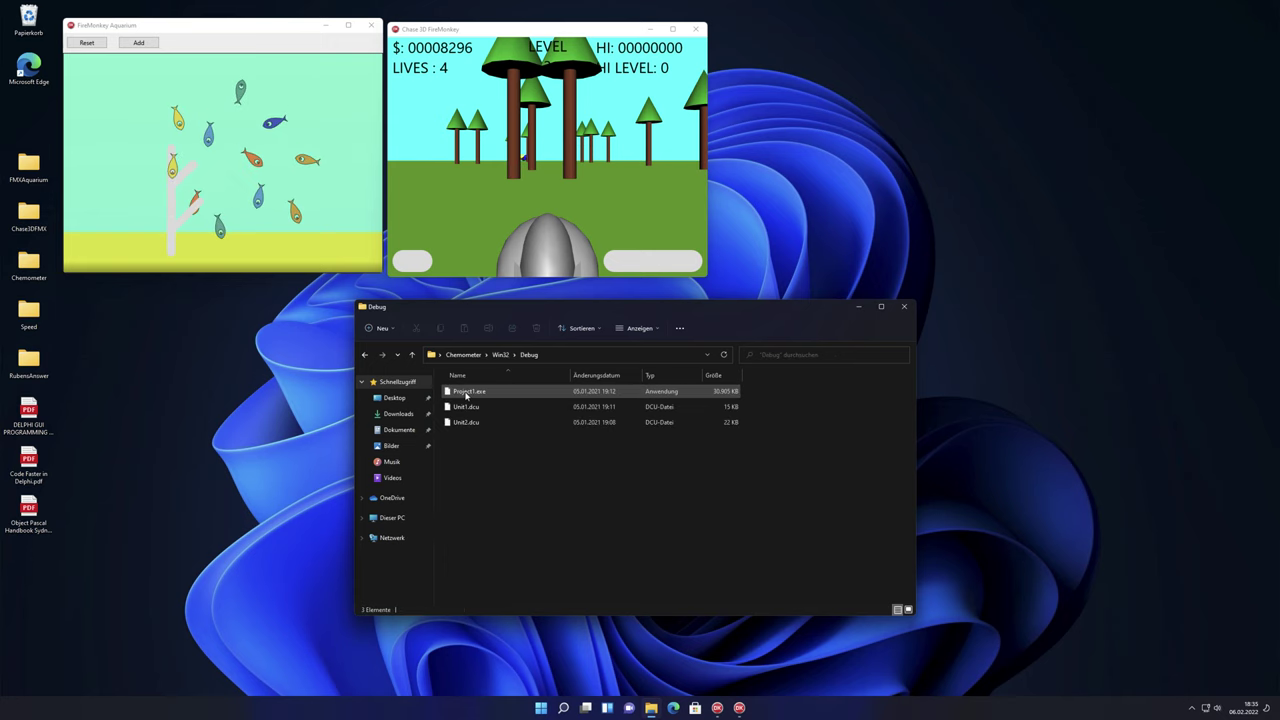
{"action": "double_click", "coordinate": [470, 394]}
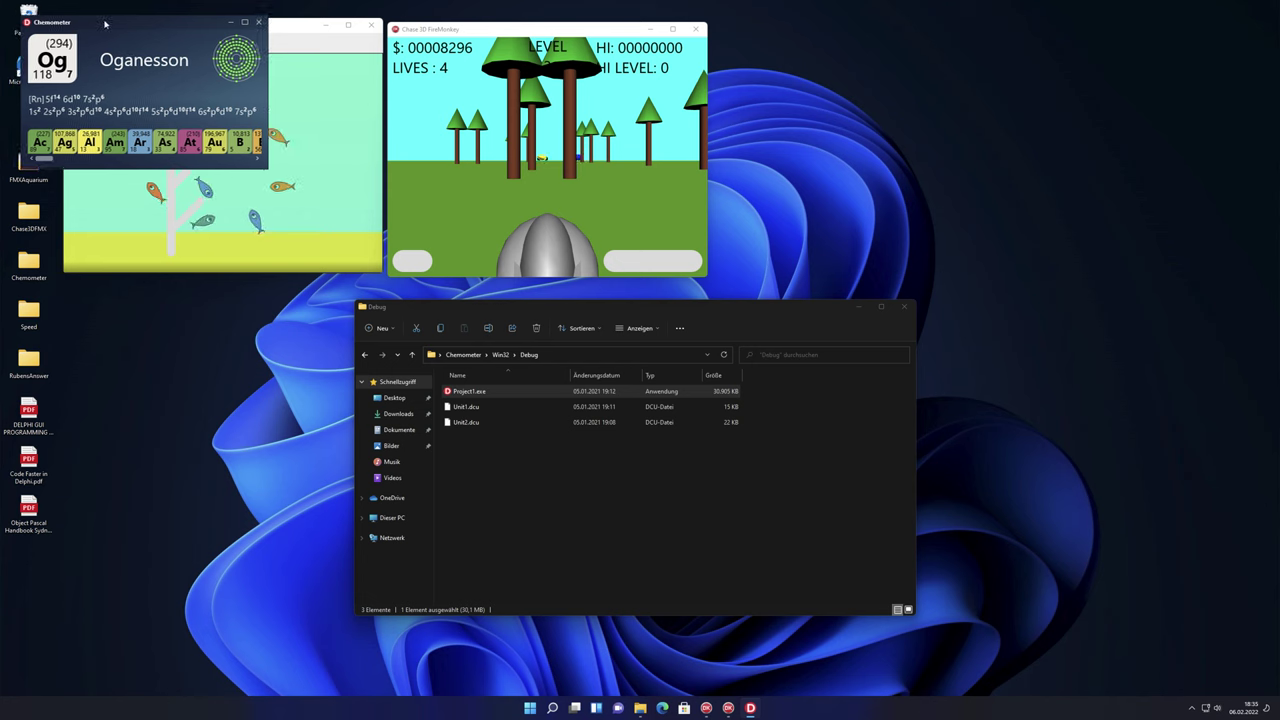
{"action": "left_click_drag", "start_coordinate": [99, 21], "coordinate": [798, 35]}
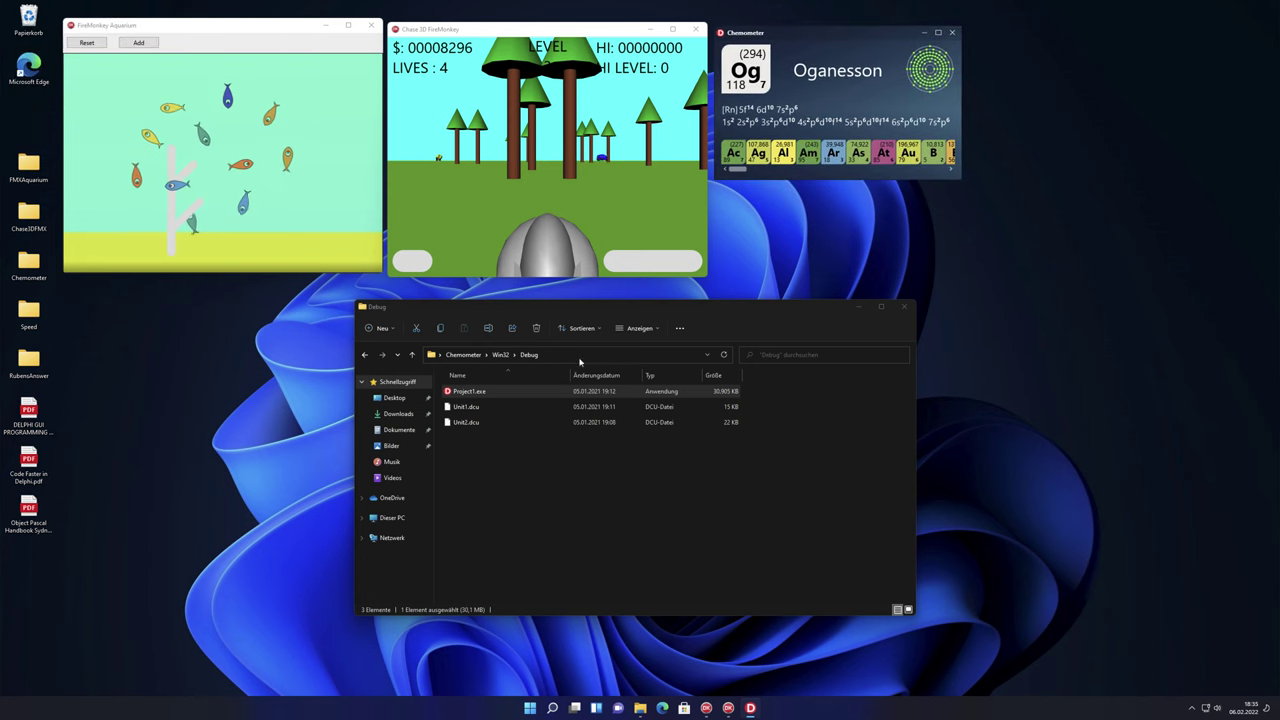
{"action": "left_click", "coordinate": [905, 308]}
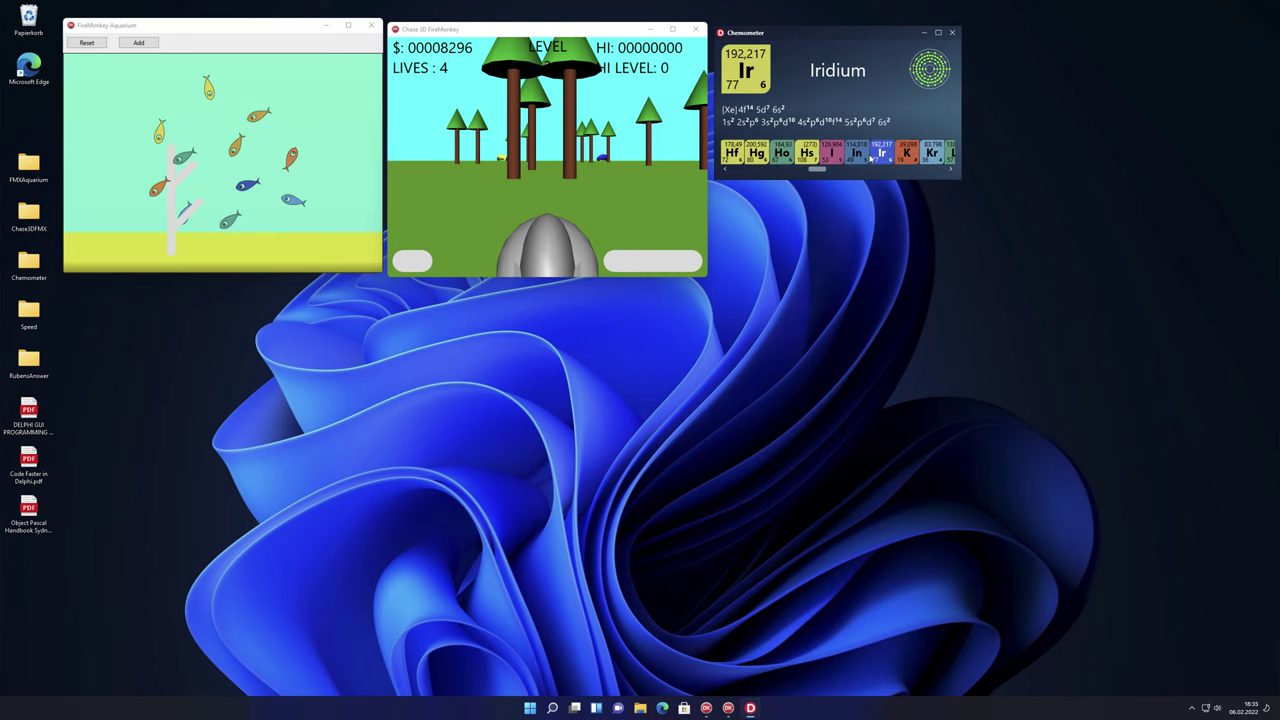
Step through Hassium and Brom to show Kohlenstoff (C, 12,011)
{"action": "left_click", "coordinate": [806, 156]}
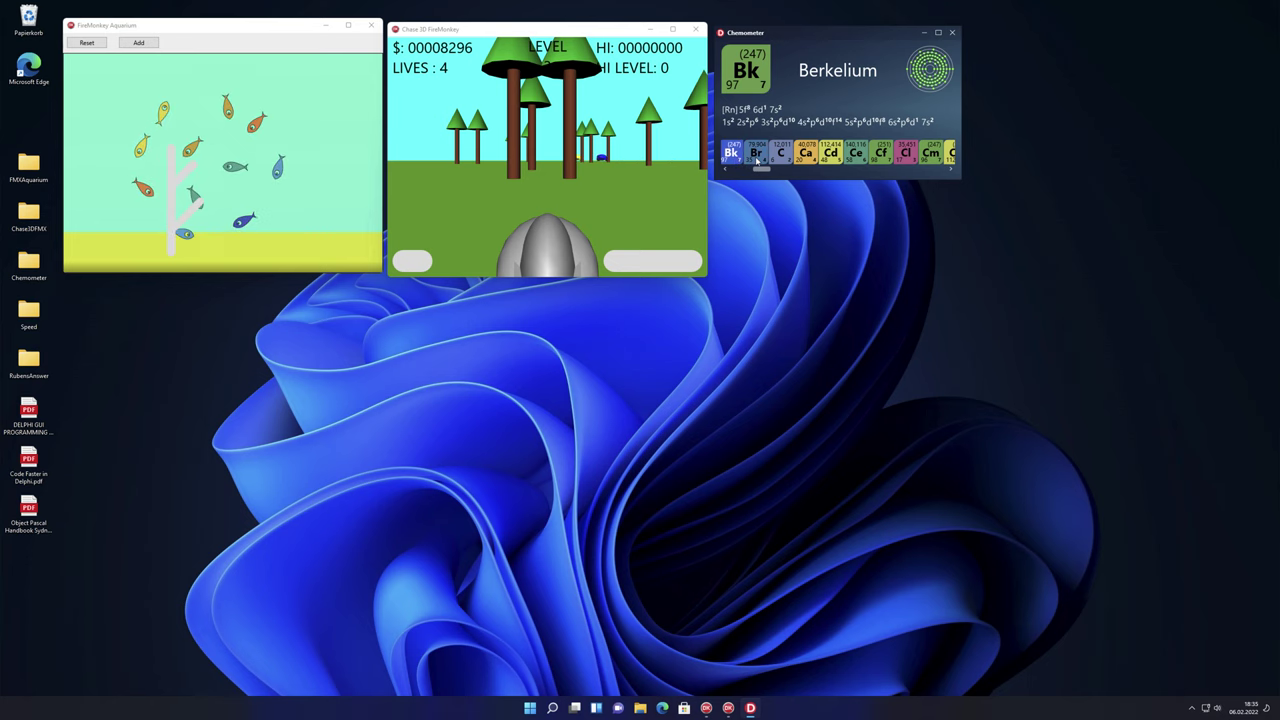
{"action": "left_click", "coordinate": [757, 158]}
{"action": "left_click", "coordinate": [780, 157]}
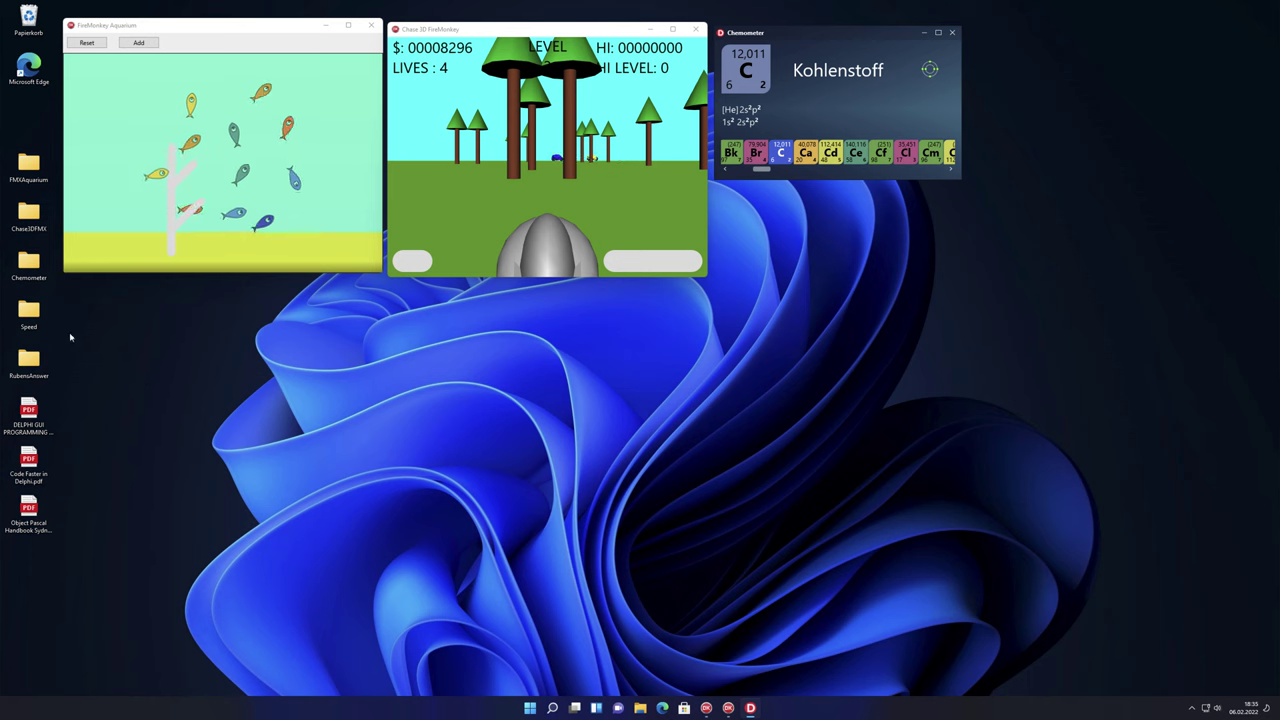
Launch Speed's Project1.exe from Win32\Debug and move Form1 to the lower right
{"action": "double_click", "coordinate": [29, 314]}
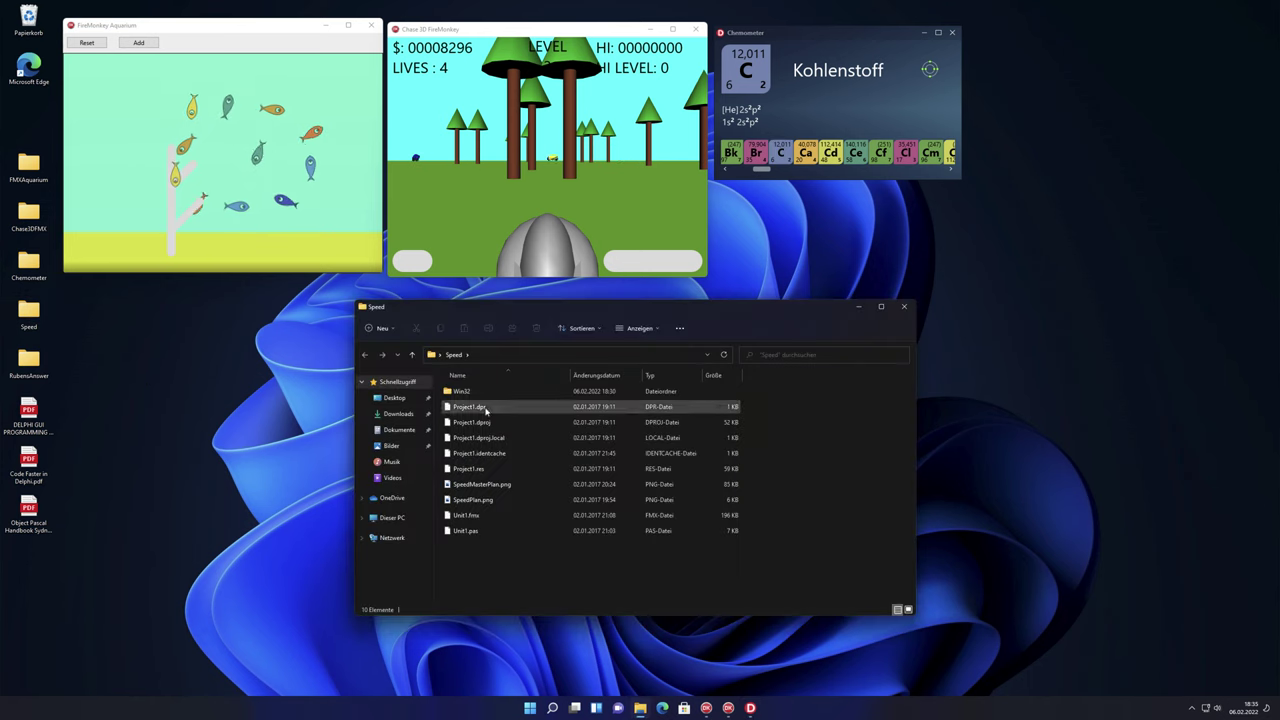
{"action": "double_click", "coordinate": [468, 391]}
{"action": "double_click", "coordinate": [470, 393]}
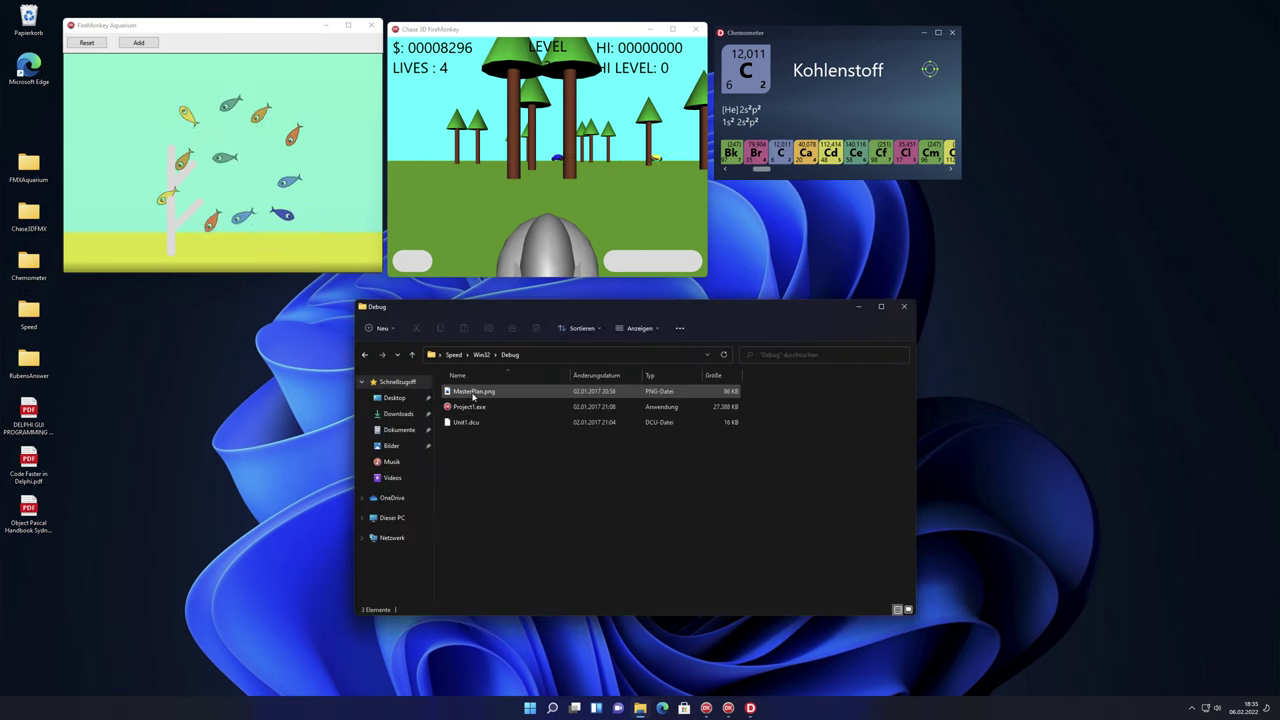
{"action": "double_click", "coordinate": [464, 410]}
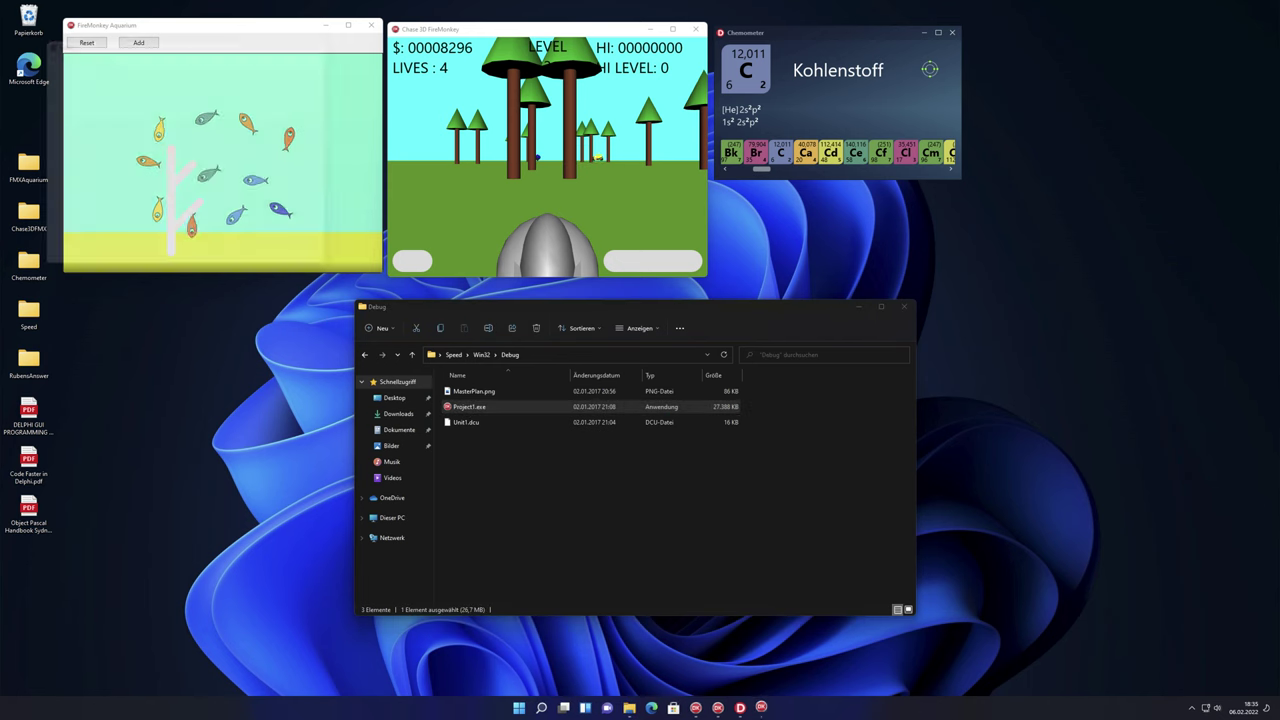
{"action": "left_click", "coordinate": [902, 309]}
{"action": "left_click_drag", "start_coordinate": [135, 46], "coordinate": [828, 206]}
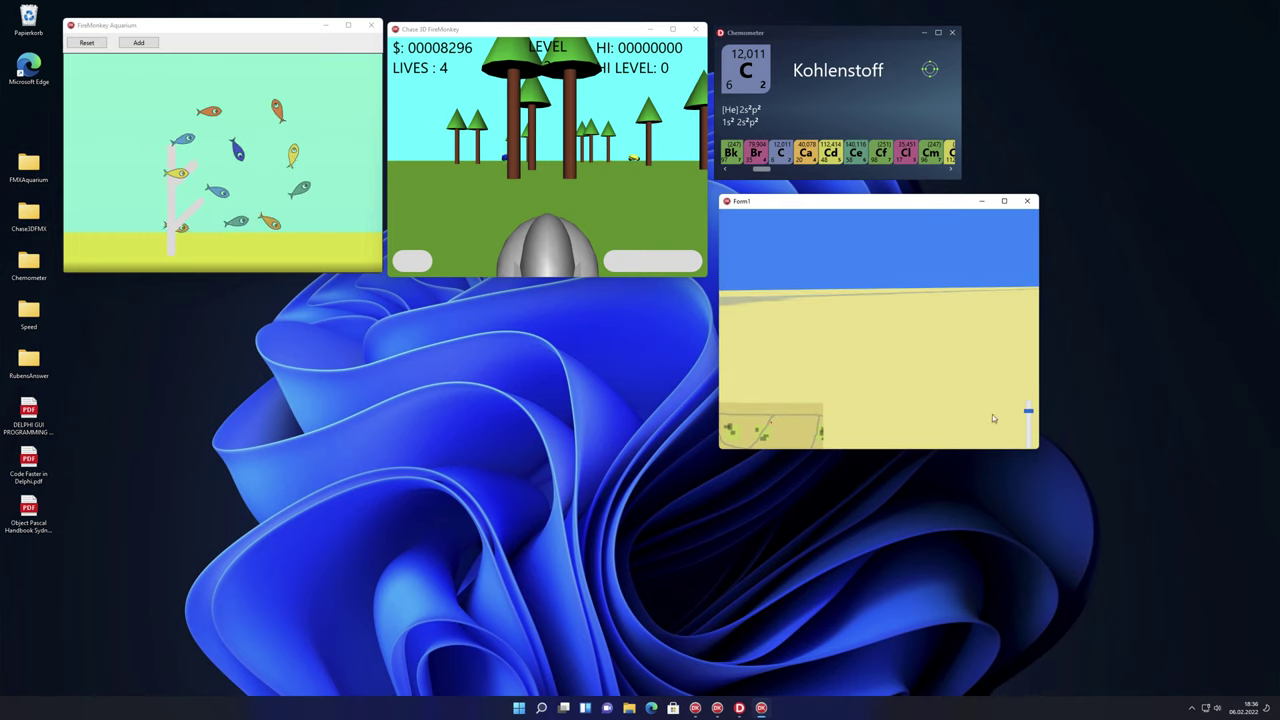
Tilt the Speed demo's camera and toggle Chase 3D to its map view and back
{"action": "left_click_drag", "start_coordinate": [1028, 415], "coordinate": [1028, 432]}
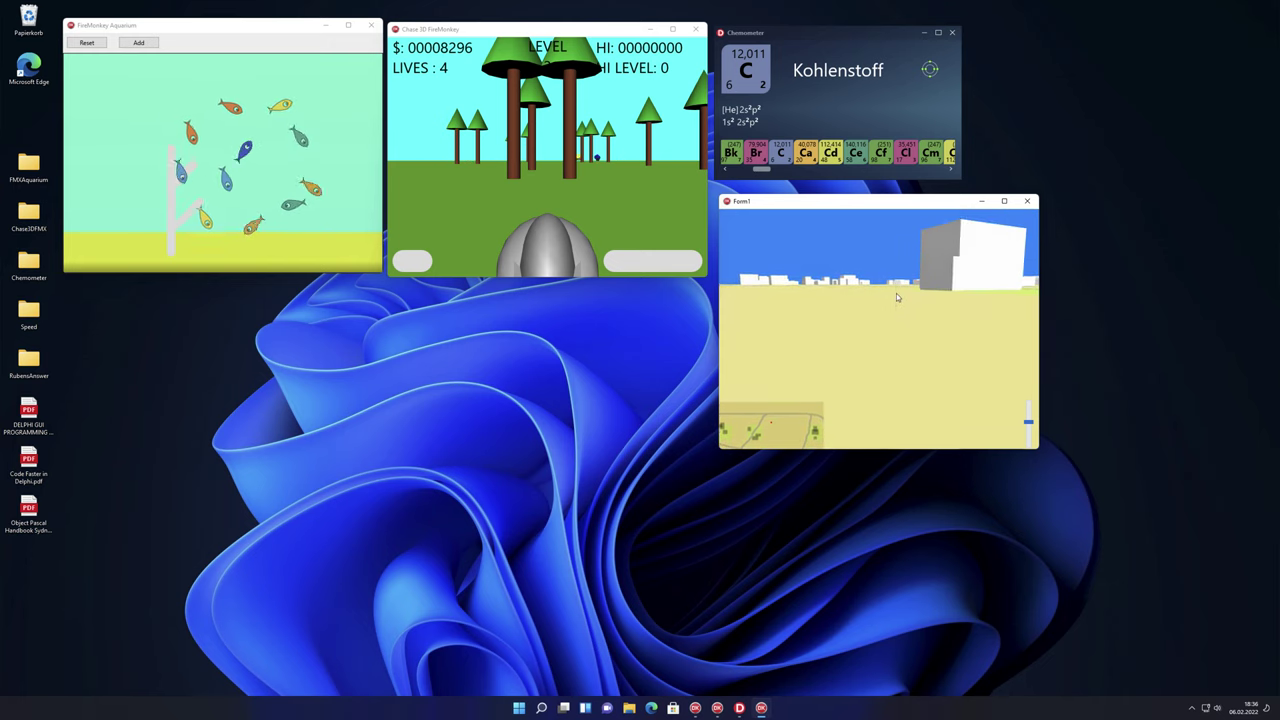
{"action": "left_click", "coordinate": [548, 54]}
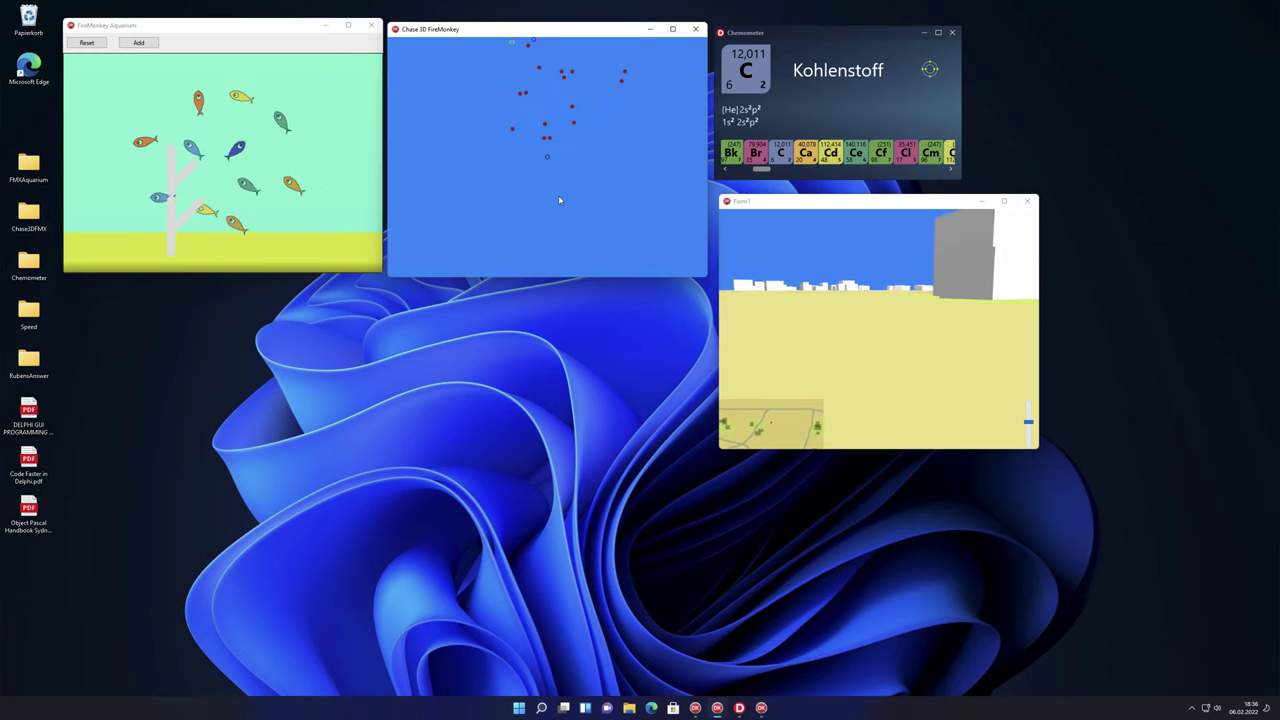
{"action": "left_click", "coordinate": [548, 55]}
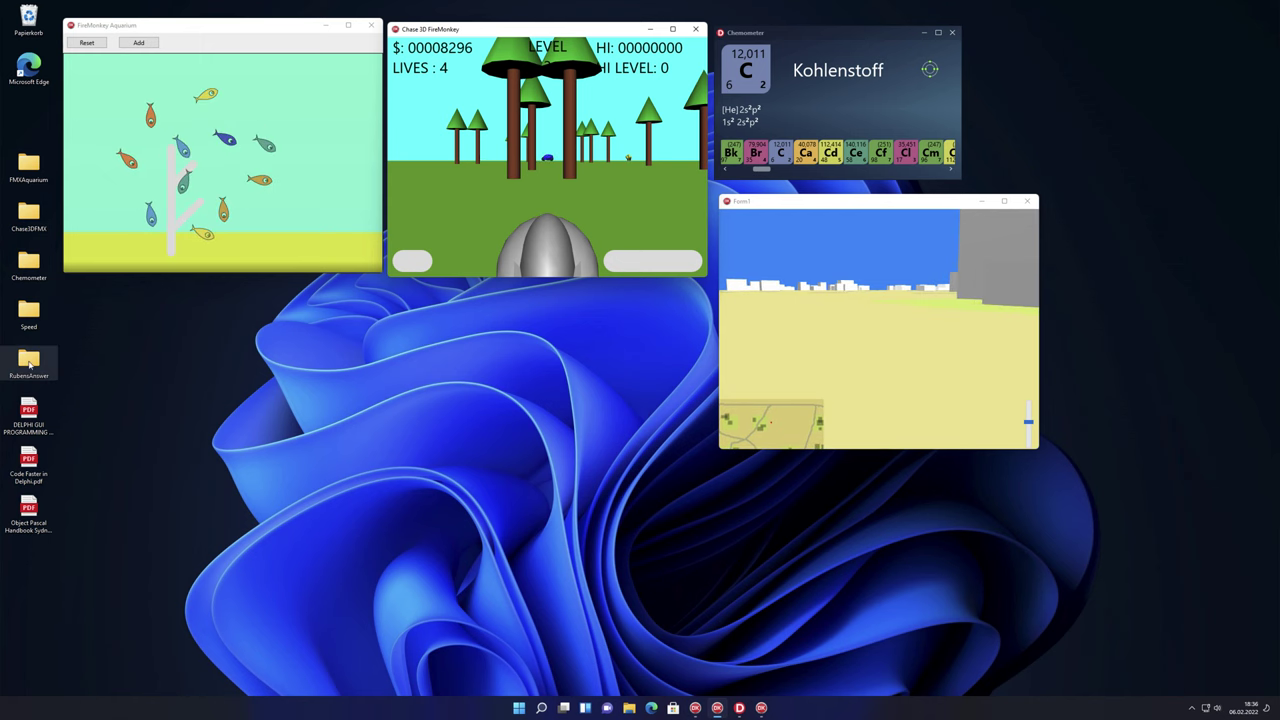
Launch RubensAnswer.exe from Win64\Debug, then move and enlarge its window
{"action": "double_click", "coordinate": [57, 367]}
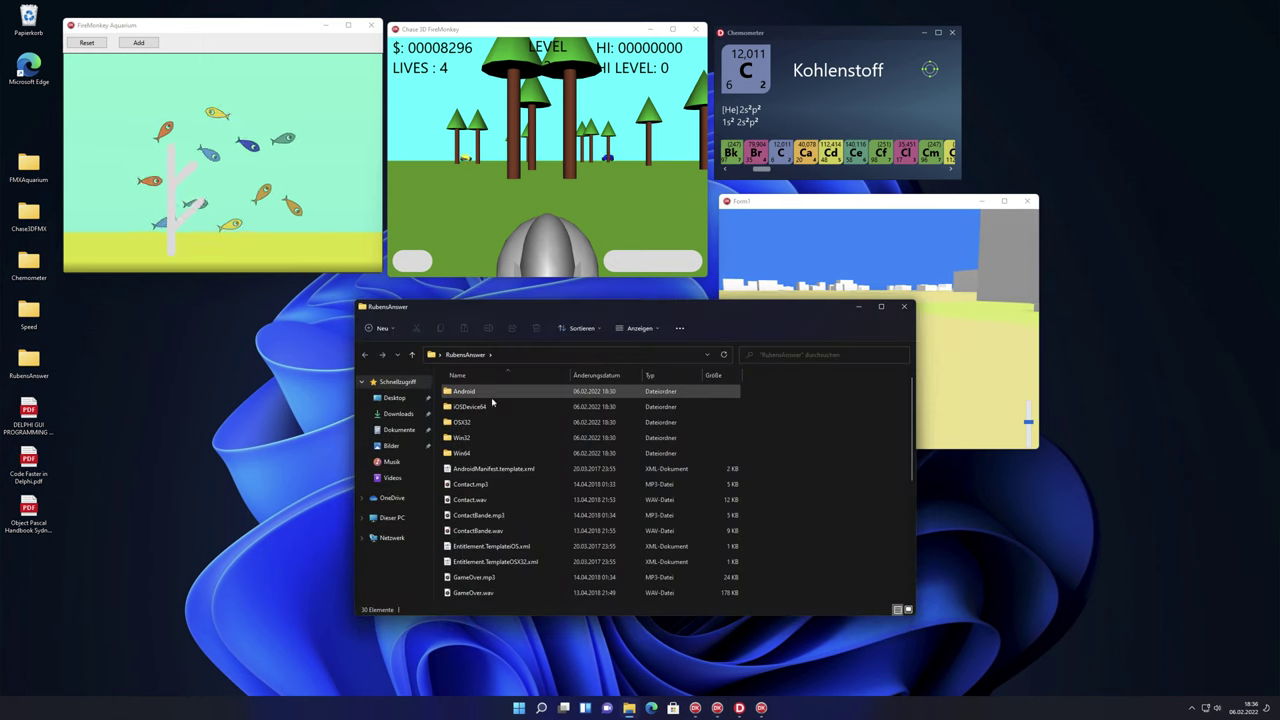
{"action": "double_click", "coordinate": [462, 453]}
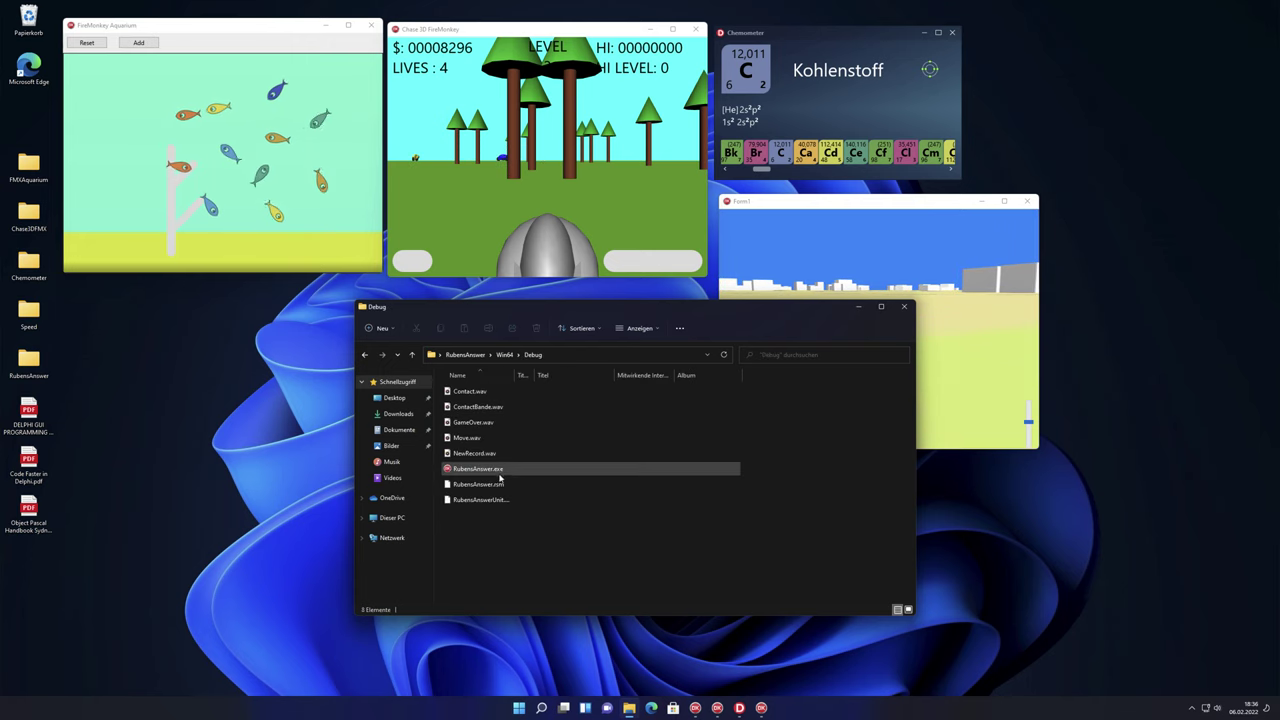
{"action": "double_click", "coordinate": [474, 469]}
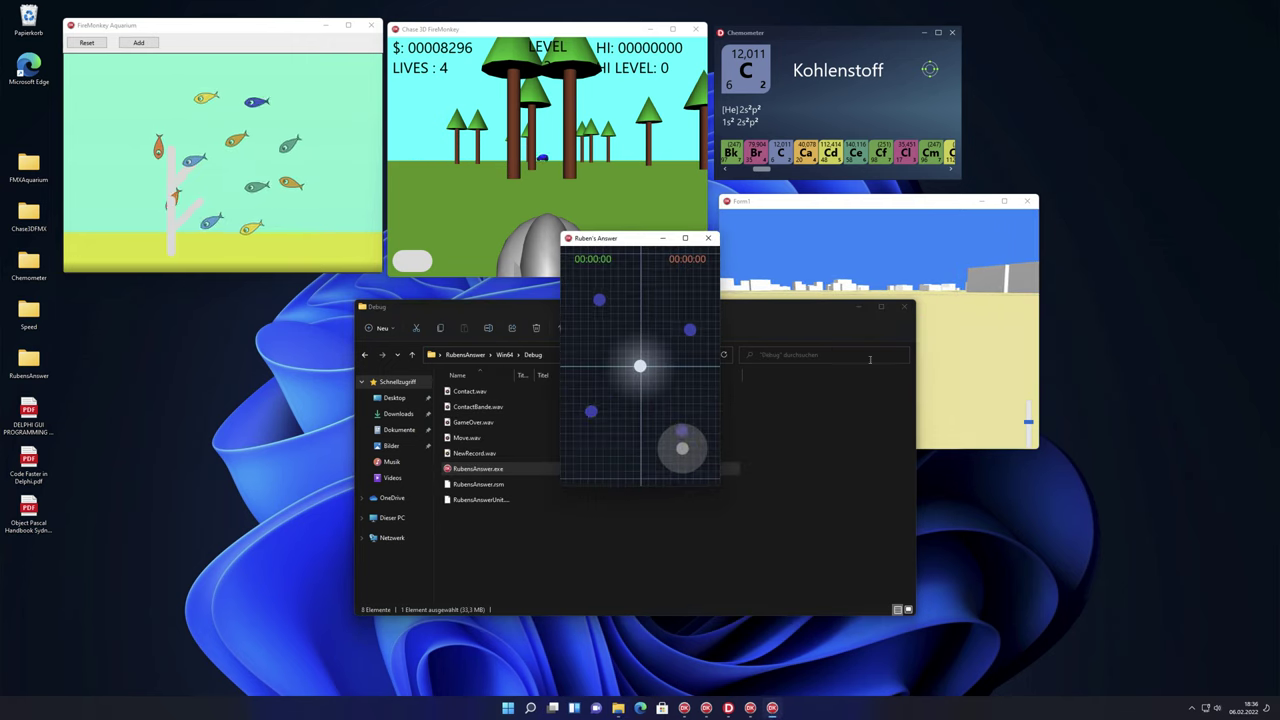
{"action": "left_click", "coordinate": [905, 309]}
{"action": "left_click_drag", "start_coordinate": [624, 245], "coordinate": [263, 297]}
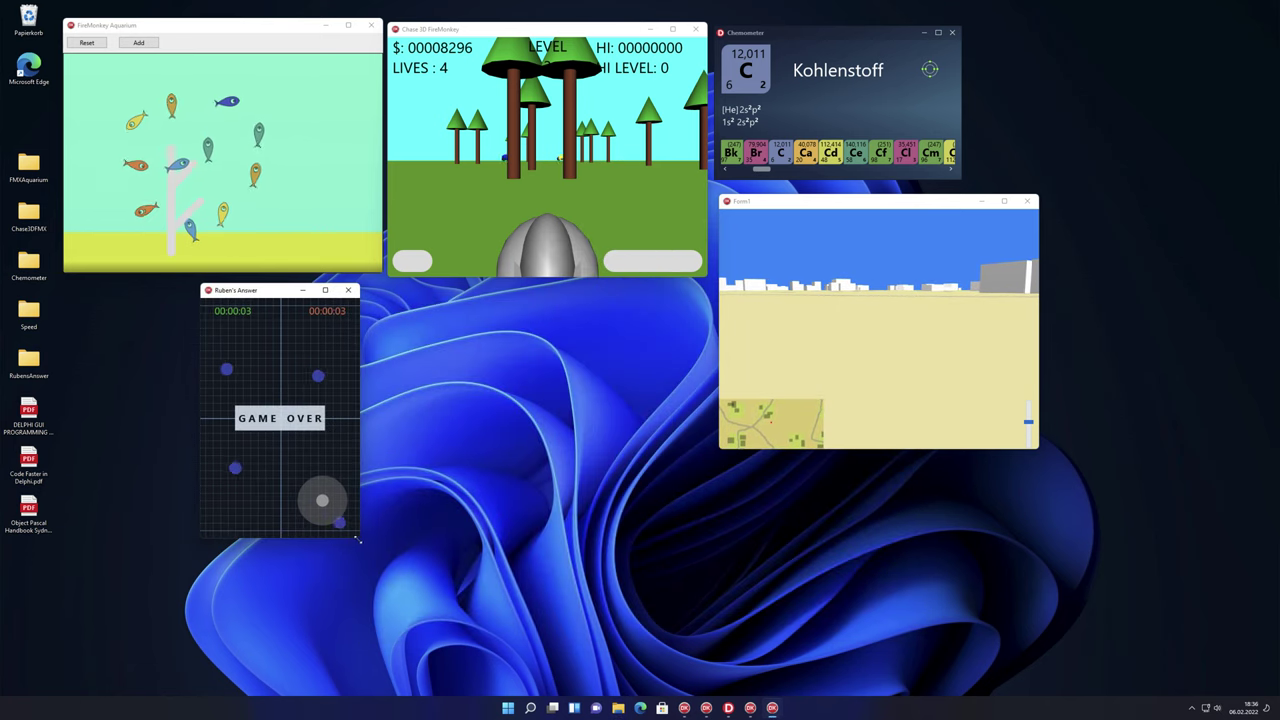
{"action": "left_click_drag", "start_coordinate": [357, 540], "coordinate": [644, 692]}
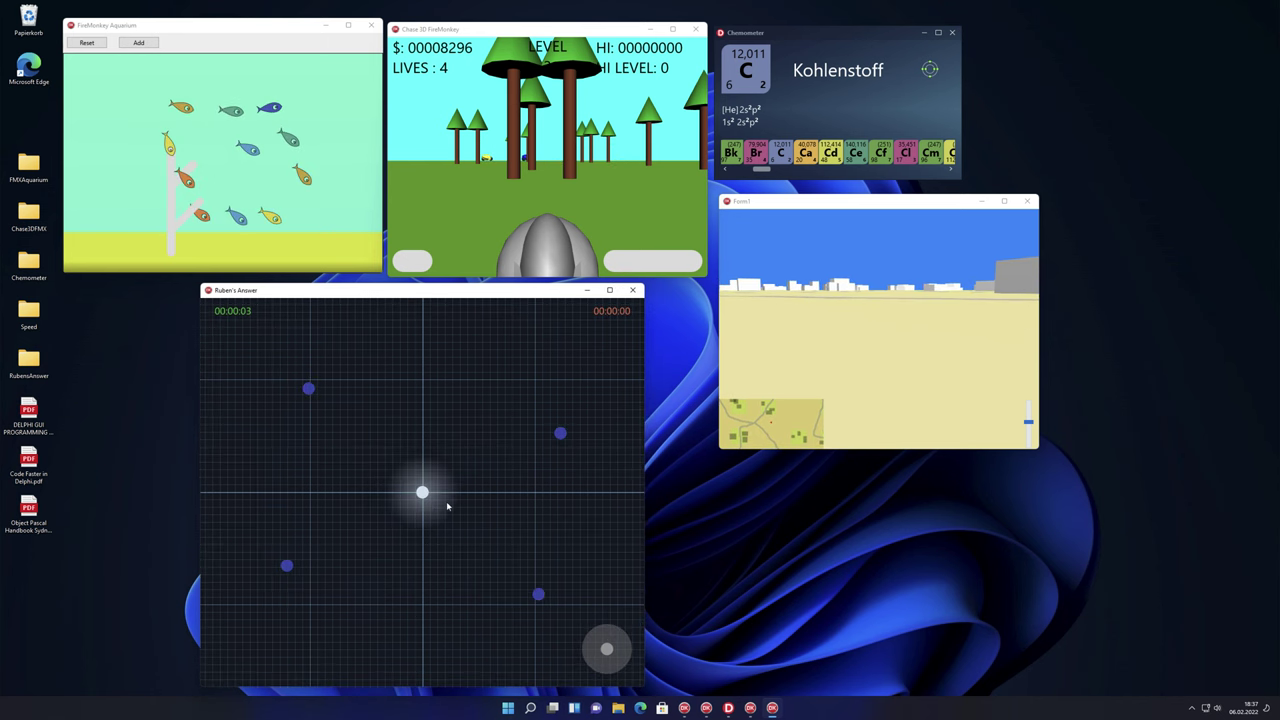
Steer the white ball until game over, start a new round, and close the game
{"action": "left_click_drag", "start_coordinate": [609, 656], "coordinate": [576, 679]}
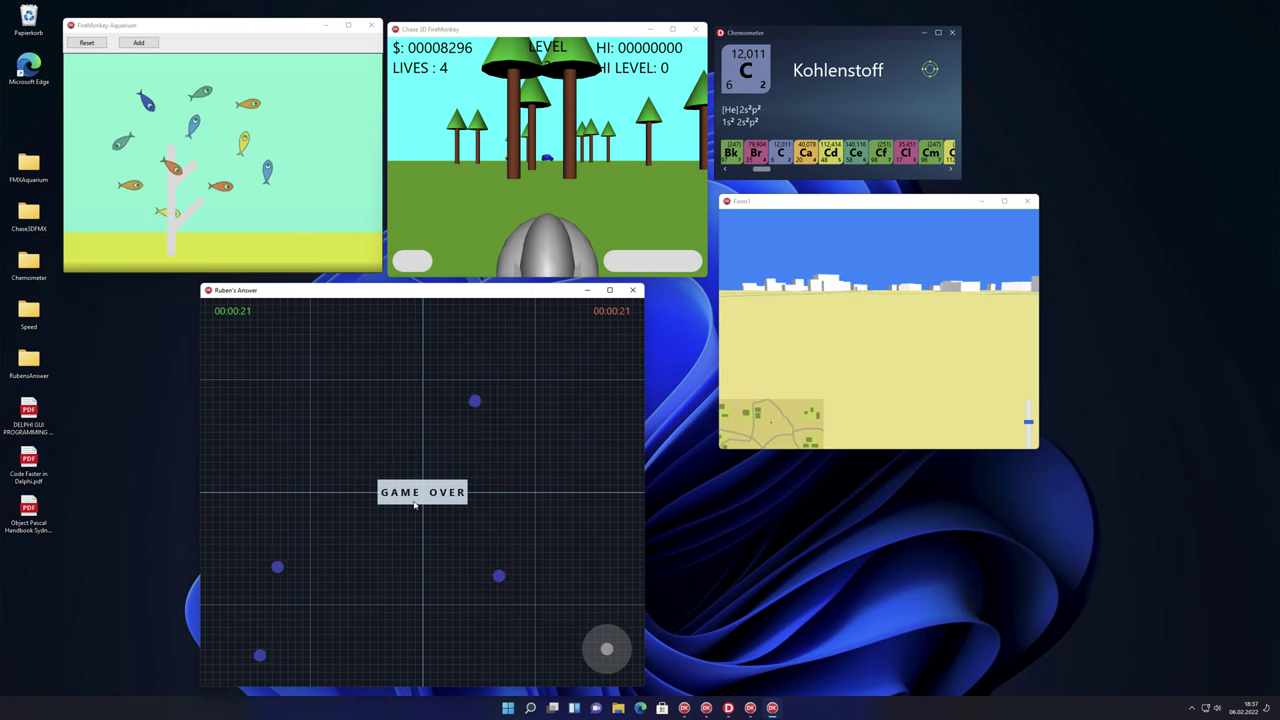
{"action": "mouse_move", "coordinate": [609, 651]}
{"action": "left_mouse_down"}
{"action": "mouse_move", "coordinate": [549, 640]}
{"action": "mouse_move", "coordinate": [612, 648]}
{"action": "mouse_move", "coordinate": [603, 623]}
{"action": "mouse_move", "coordinate": [606, 663]}
{"action": "mouse_move", "coordinate": [583, 667]}
{"action": "mouse_move", "coordinate": [614, 683]}
{"action": "mouse_move", "coordinate": [647, 650]}
{"action": "mouse_move", "coordinate": [590, 632]}
{"action": "mouse_move", "coordinate": [619, 661]}
{"action": "mouse_move", "coordinate": [634, 646]}
{"action": "mouse_move", "coordinate": [623, 660]}
{"action": "mouse_move", "coordinate": [565, 622]}
{"action": "mouse_move", "coordinate": [549, 628]}
{"action": "mouse_move", "coordinate": [632, 634]}
{"action": "mouse_move", "coordinate": [586, 651]}
{"action": "mouse_move", "coordinate": [623, 628]}
{"action": "mouse_move", "coordinate": [620, 660]}
{"action": "left_mouse_up"}
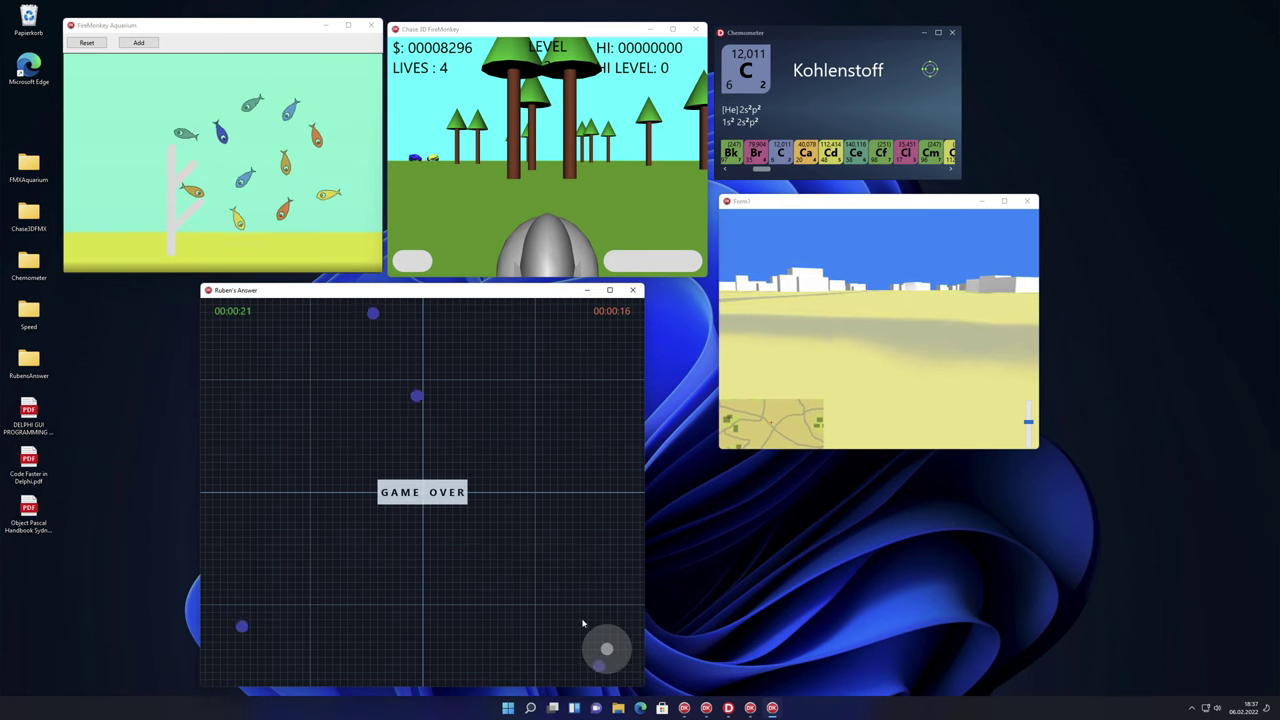
{"action": "left_click", "coordinate": [425, 495]}
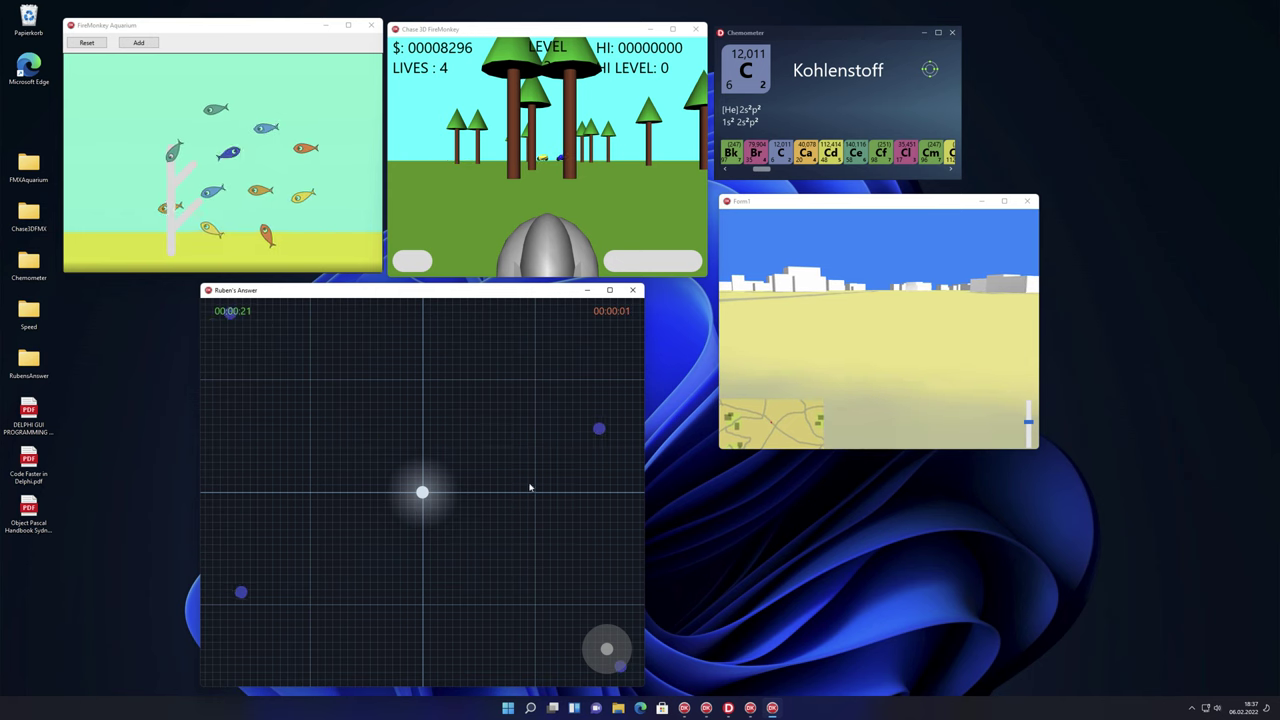
{"action": "left_click", "coordinate": [636, 292]}
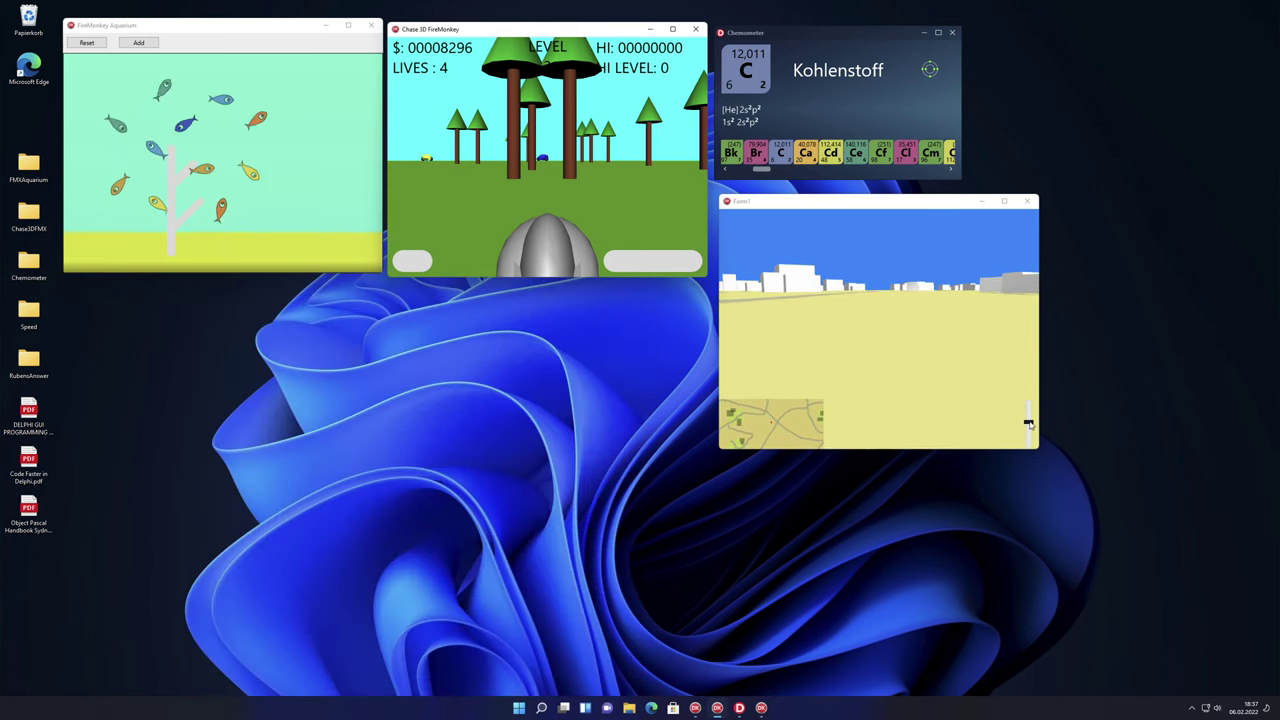
Turn the Speed 3D view toward the buildings, then close Form1
{"action": "mouse_move", "coordinate": [880, 352]}
{"action": "left_mouse_down"}
{"action": "mouse_move", "coordinate": [885, 370]}
{"action": "mouse_move", "coordinate": [849, 366]}
{"action": "mouse_move", "coordinate": [889, 371]}
{"action": "mouse_move", "coordinate": [871, 343]}
{"action": "mouse_move", "coordinate": [987, 374]}
{"action": "left_mouse_up"}
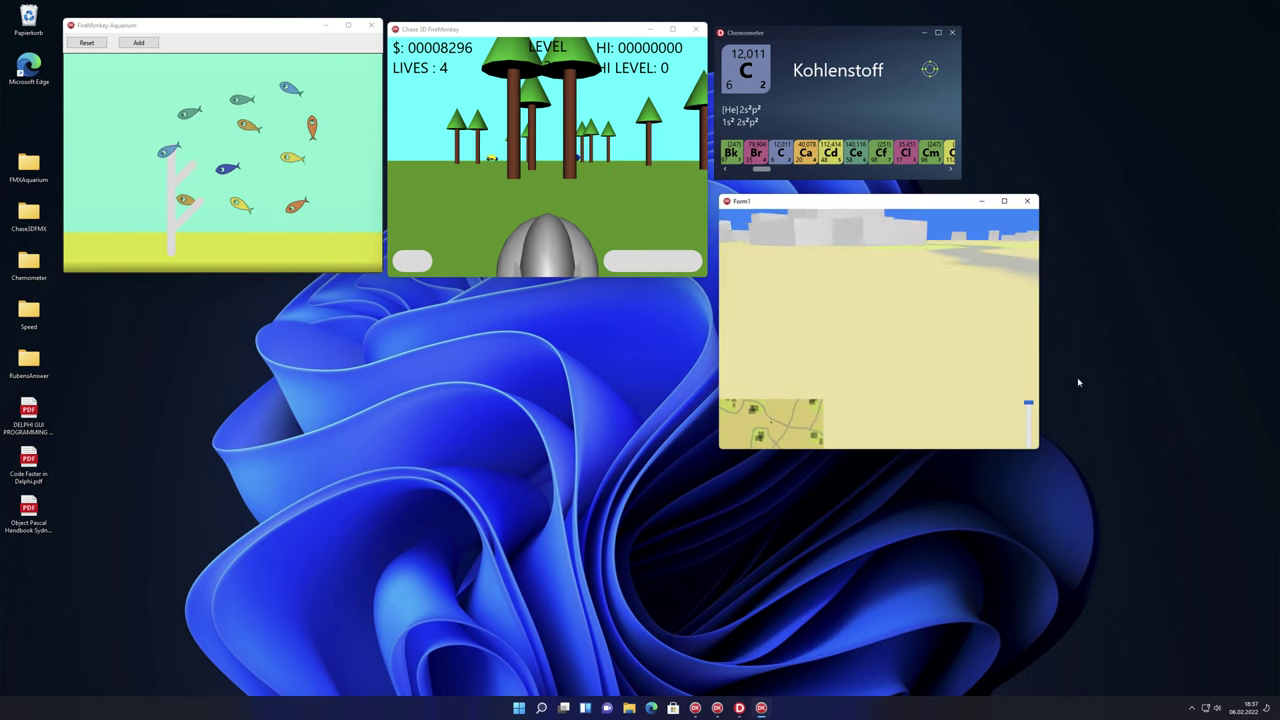
{"action": "mouse_move", "coordinate": [1078, 382]}
{"action": "left_mouse_down"}
{"action": "mouse_move", "coordinate": [1094, 380]}
{"action": "mouse_move", "coordinate": [669, 313]}
{"action": "mouse_move", "coordinate": [787, 325]}
{"action": "mouse_move", "coordinate": [730, 365]}
{"action": "mouse_move", "coordinate": [756, 376]}
{"action": "mouse_move", "coordinate": [1028, 428]}
{"action": "left_mouse_up"}
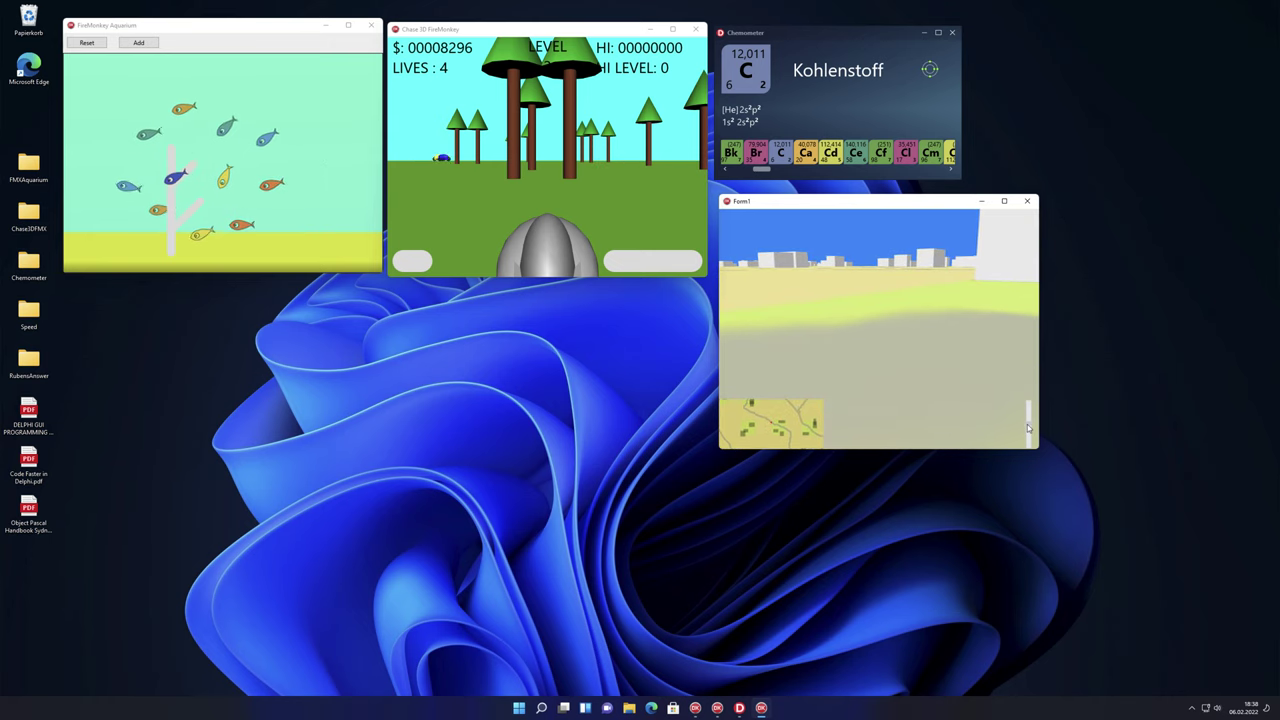
{"action": "left_click", "coordinate": [1026, 204]}
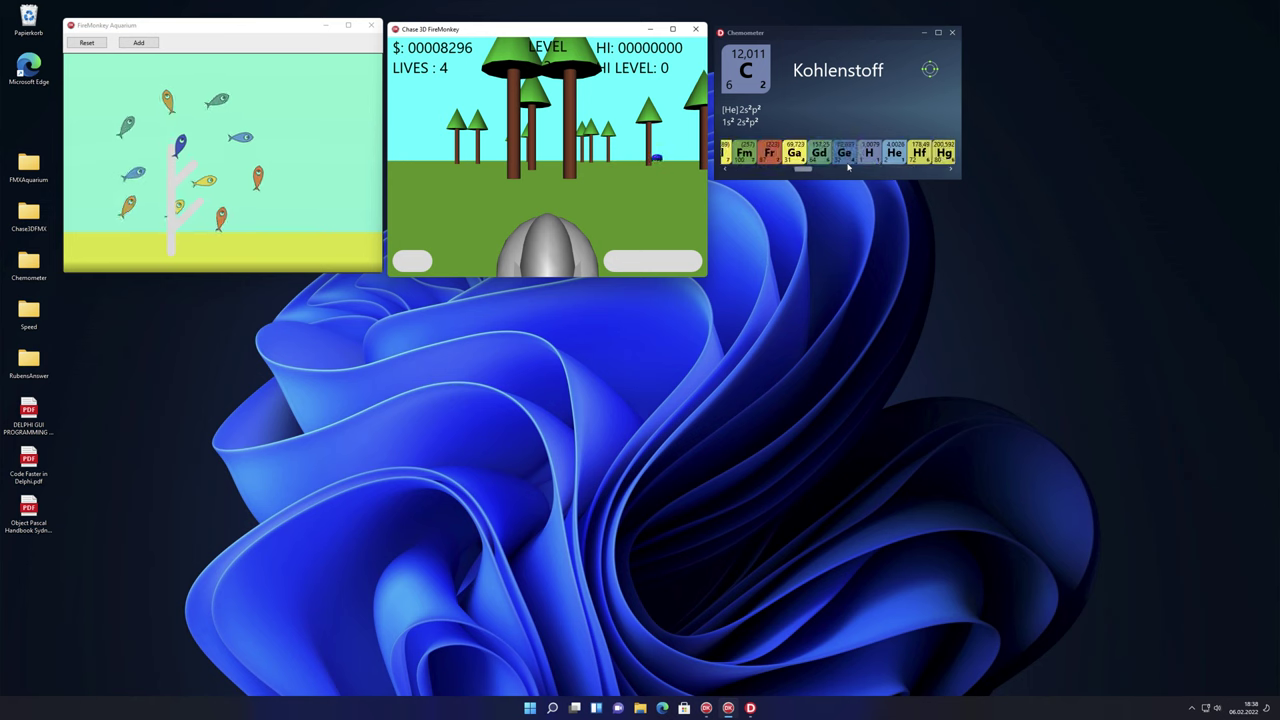
Show Iod in Chemometer, enlarge its window, then close it
{"action": "scroll", "coordinate": [858, 156], "scroll_direction": "right", "scroll_amount": 1}
{"action": "left_click", "coordinate": [880, 155]}
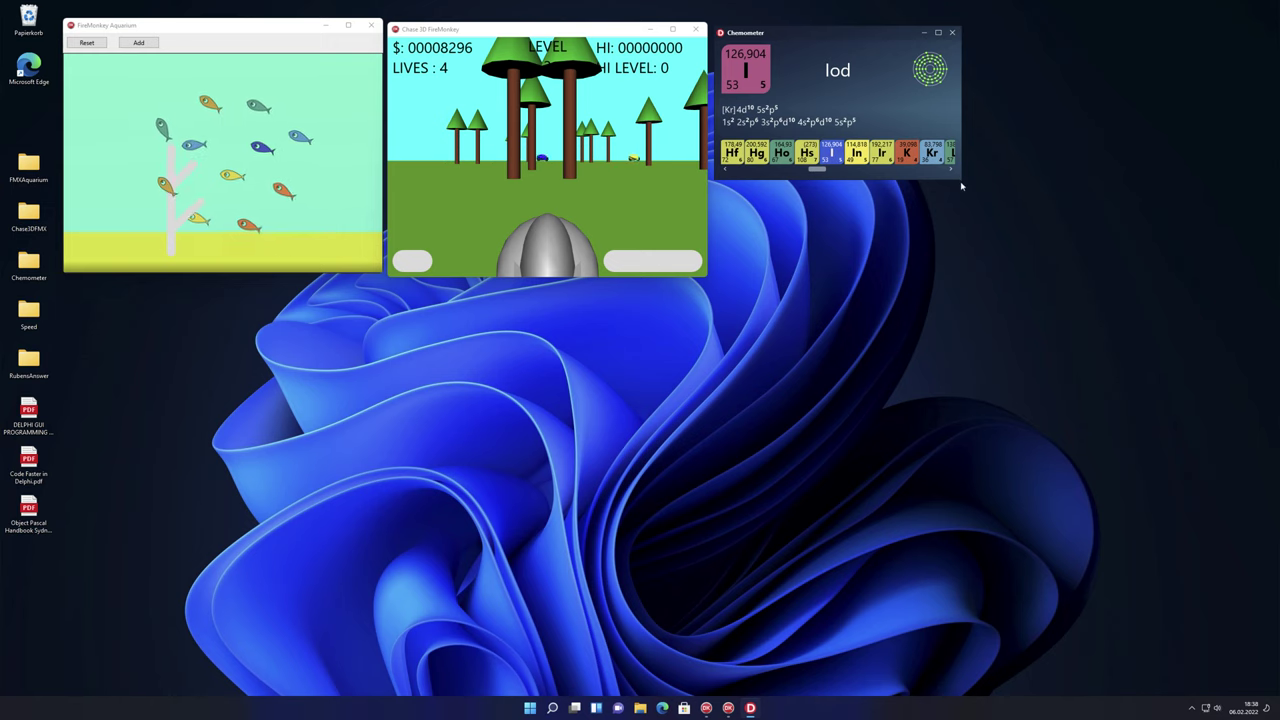
{"action": "mouse_move", "coordinate": [962, 181]}
{"action": "left_mouse_down"}
{"action": "mouse_move", "coordinate": [1177, 351]}
{"action": "mouse_move", "coordinate": [1206, 286]}
{"action": "mouse_move", "coordinate": [1043, 166]}
{"action": "mouse_move", "coordinate": [910, 110]}
{"action": "mouse_move", "coordinate": [804, 97]}
{"action": "mouse_move", "coordinate": [964, 188]}
{"action": "mouse_move", "coordinate": [1072, 221]}
{"action": "mouse_move", "coordinate": [1004, 217]}
{"action": "mouse_move", "coordinate": [950, 184]}
{"action": "left_mouse_up"}
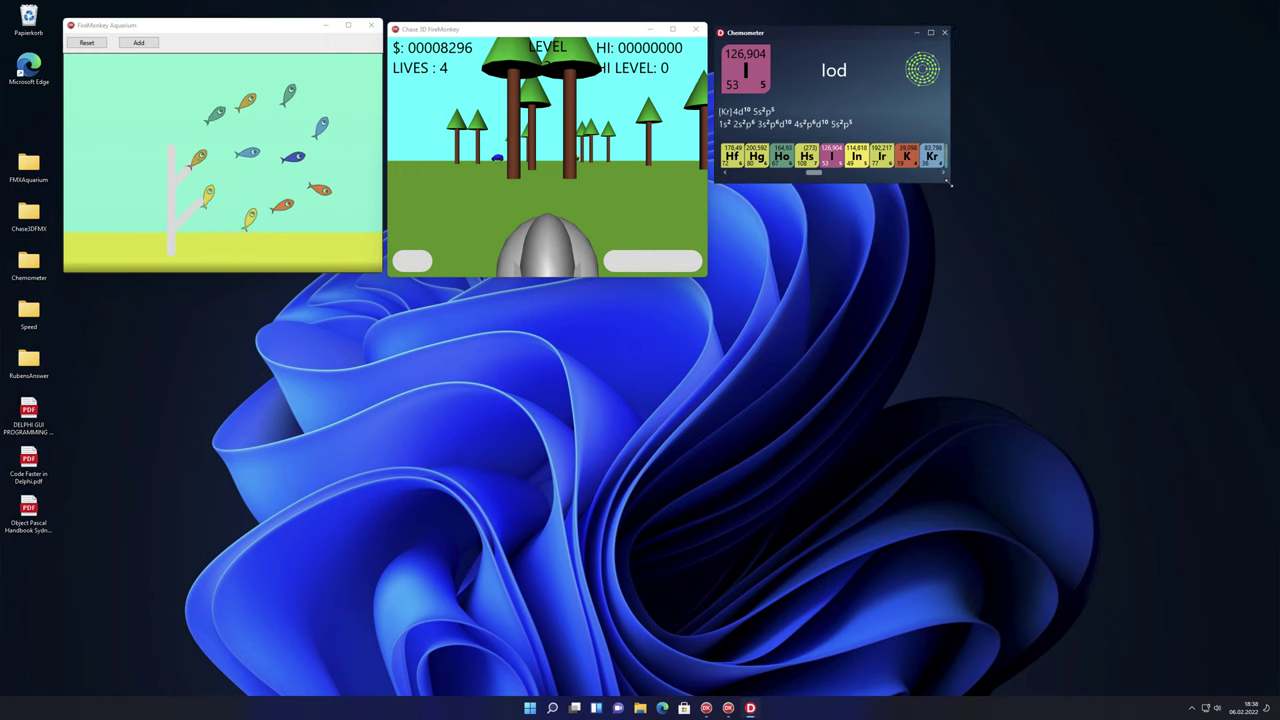
{"action": "left_click", "coordinate": [940, 33]}
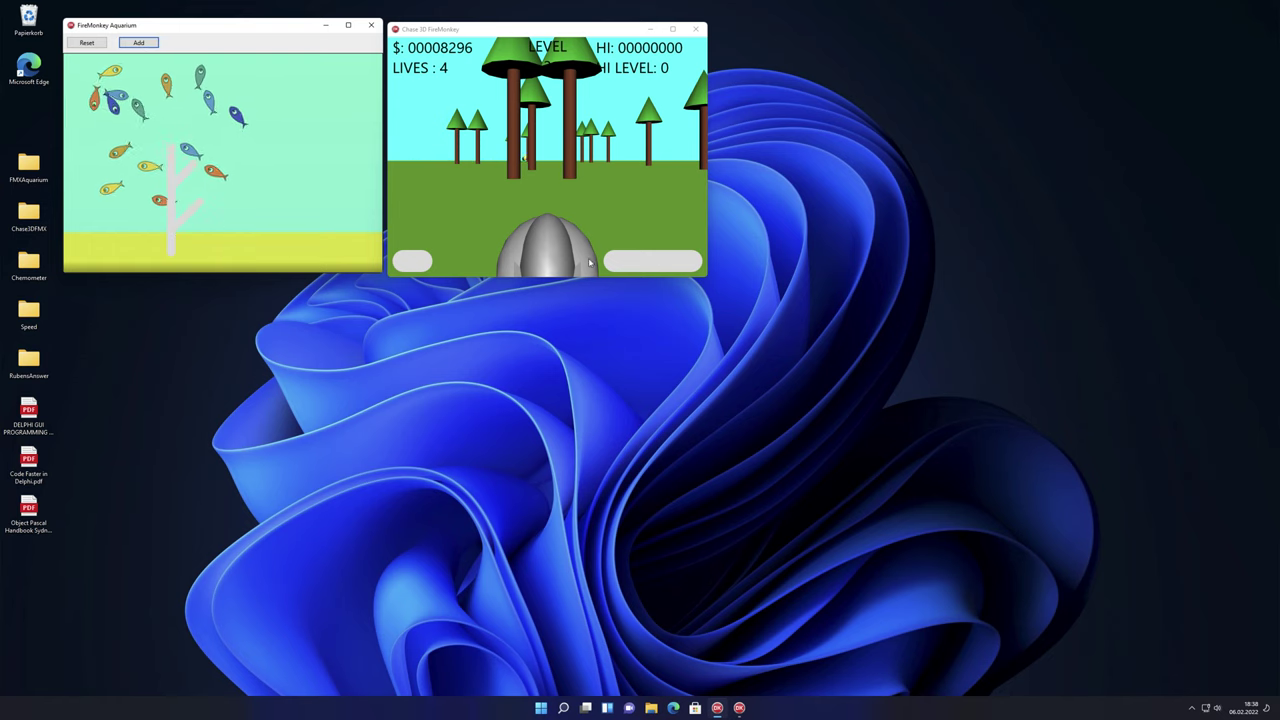
Play Chase 3D full screen firing at enemies, then restore the window and quit with Alt+F4
{"action": "left_click", "coordinate": [640, 262]}
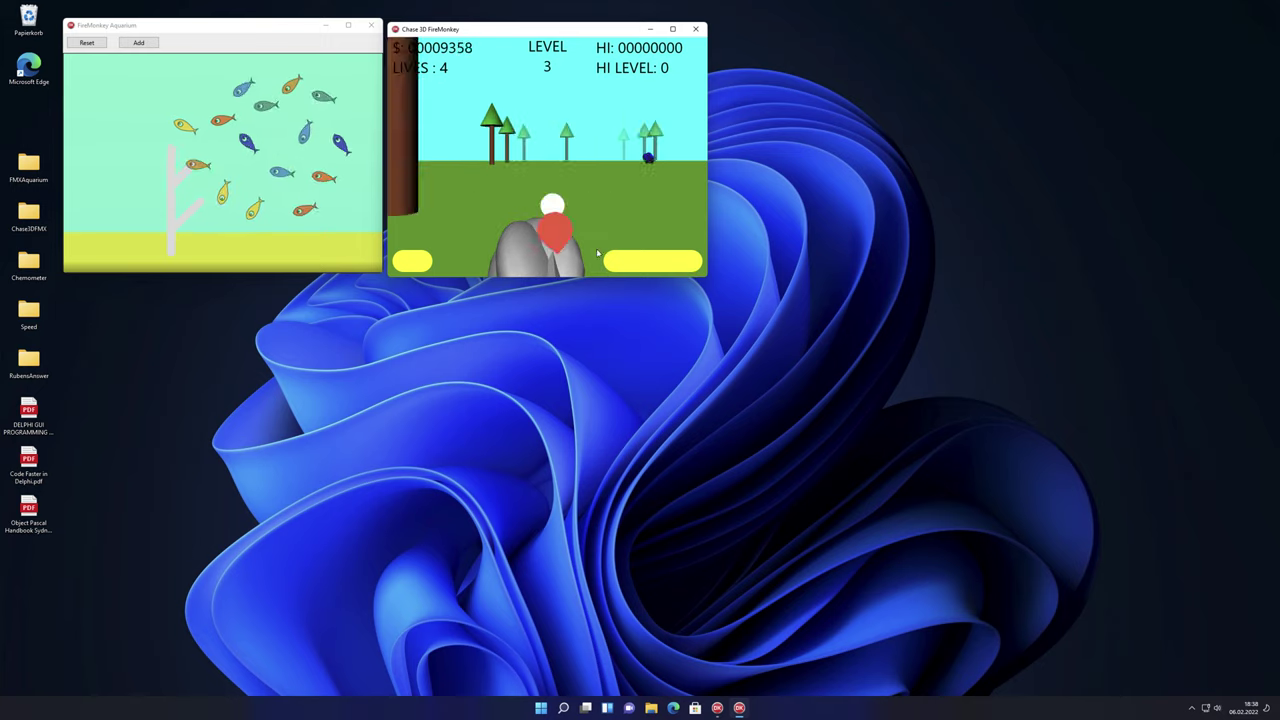
{"action": "left_click", "coordinate": [645, 266]}
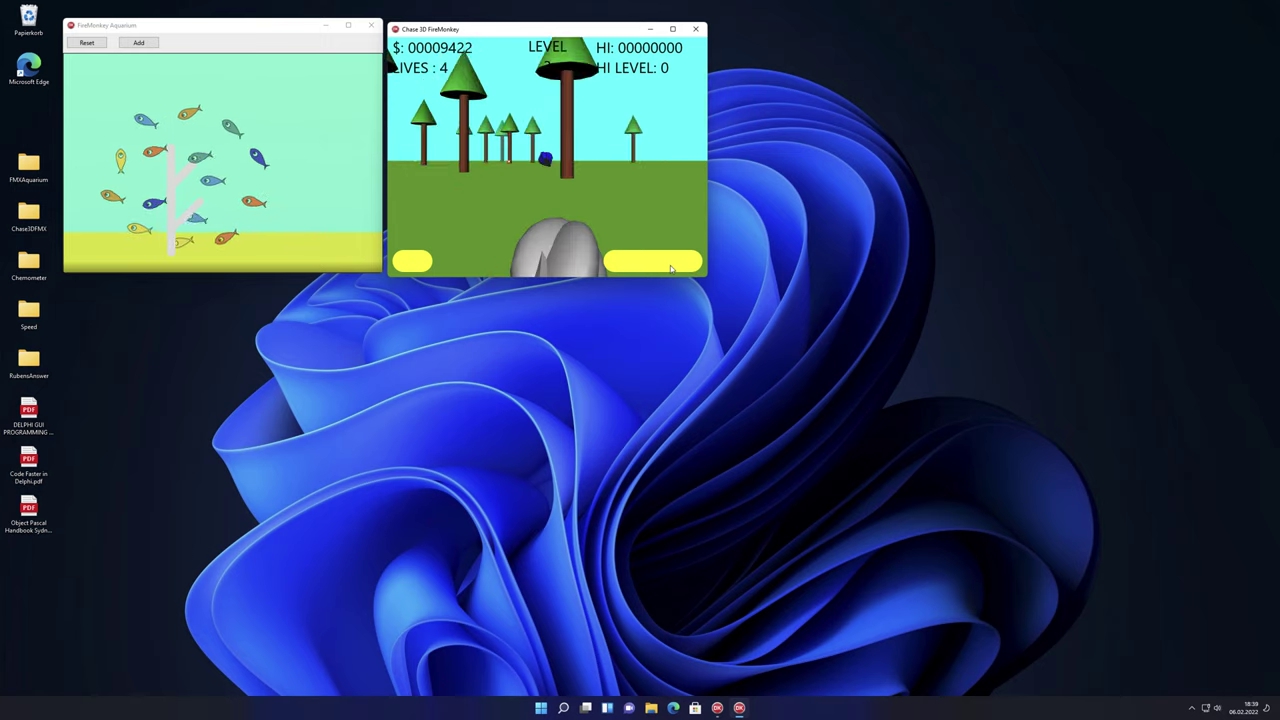
{"action": "left_click", "coordinate": [673, 29]}
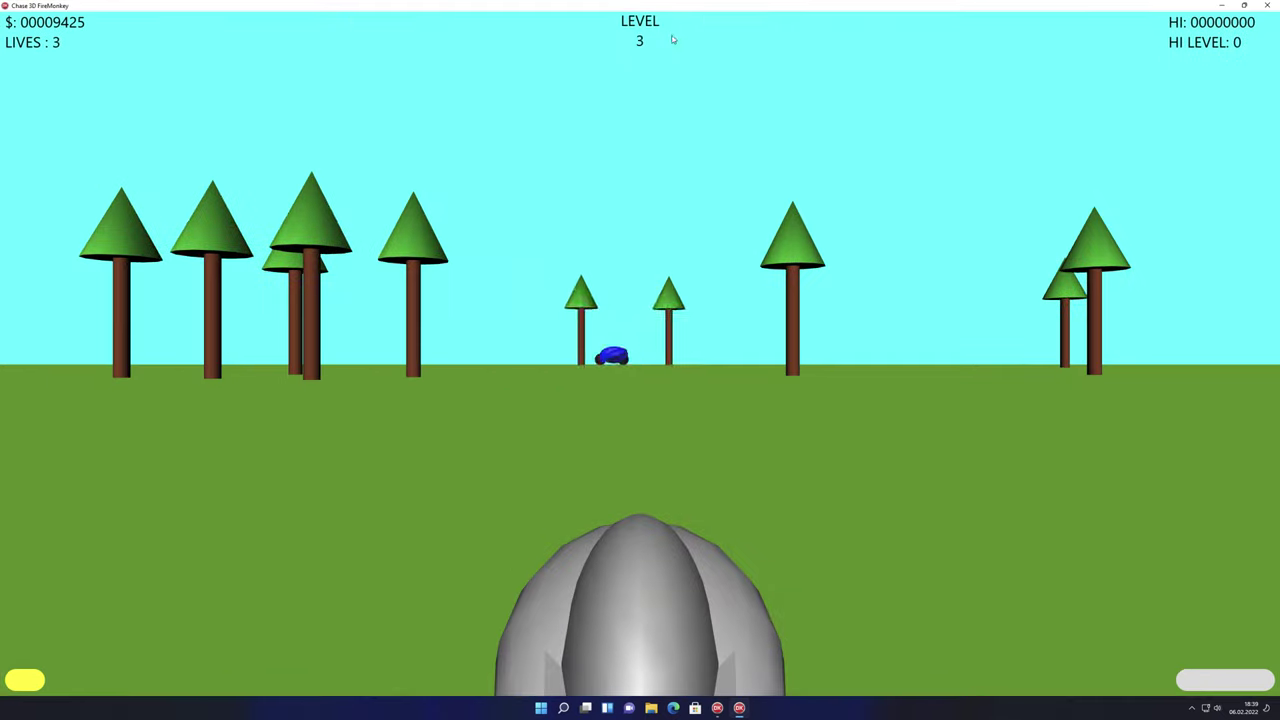
{"action": "left_click", "coordinate": [1236, 679]}
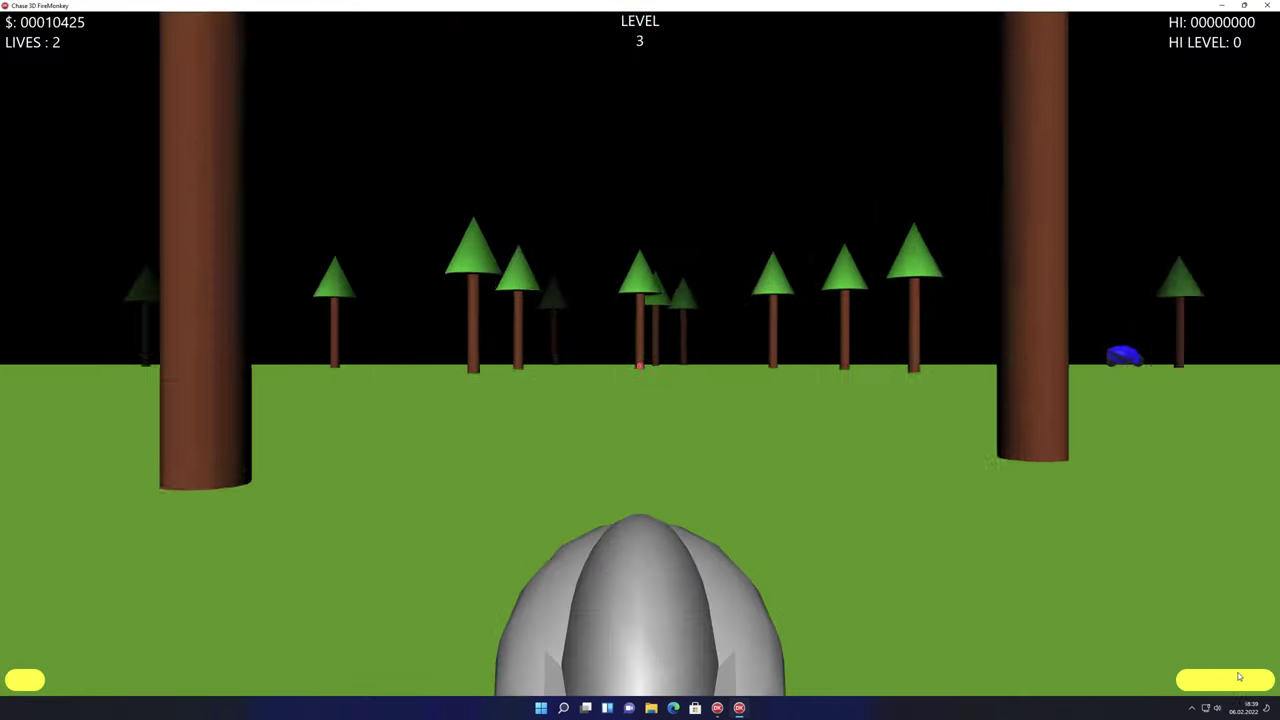
{"action": "left_click", "coordinate": [1238, 677]}
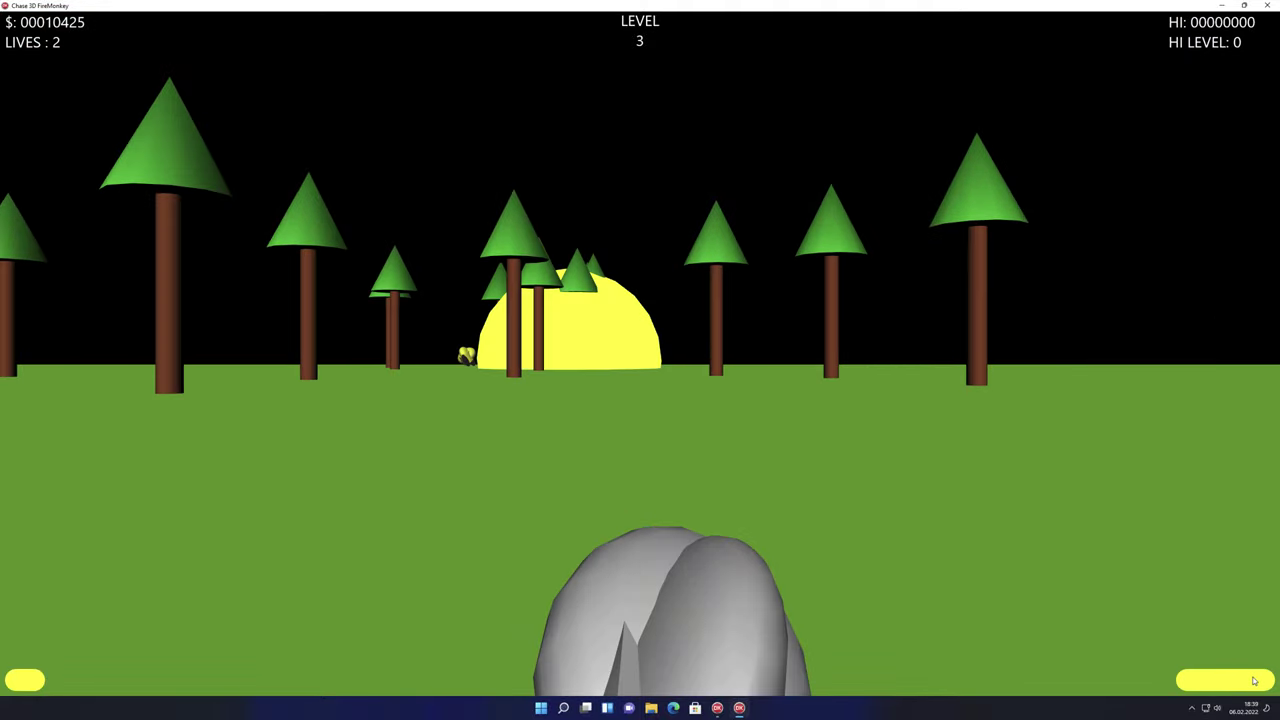
{"action": "left_click", "coordinate": [1228, 680]}
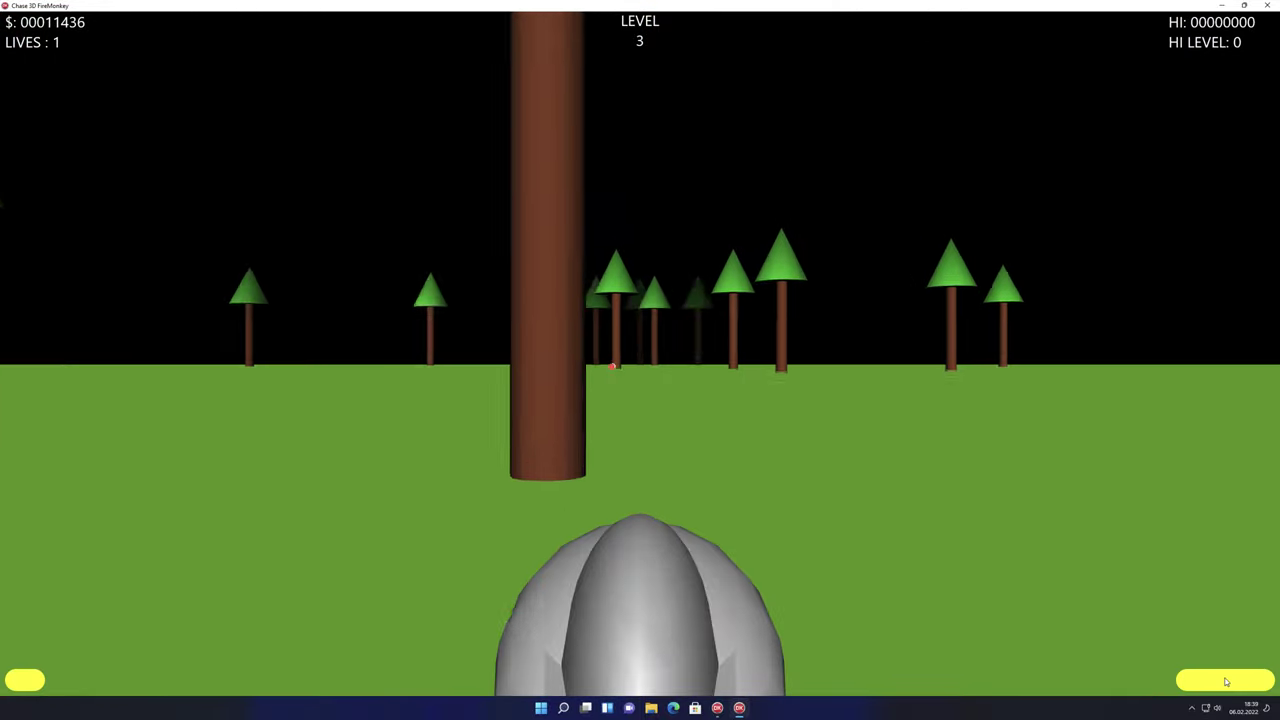
{"action": "left_click", "coordinate": [1226, 681]}
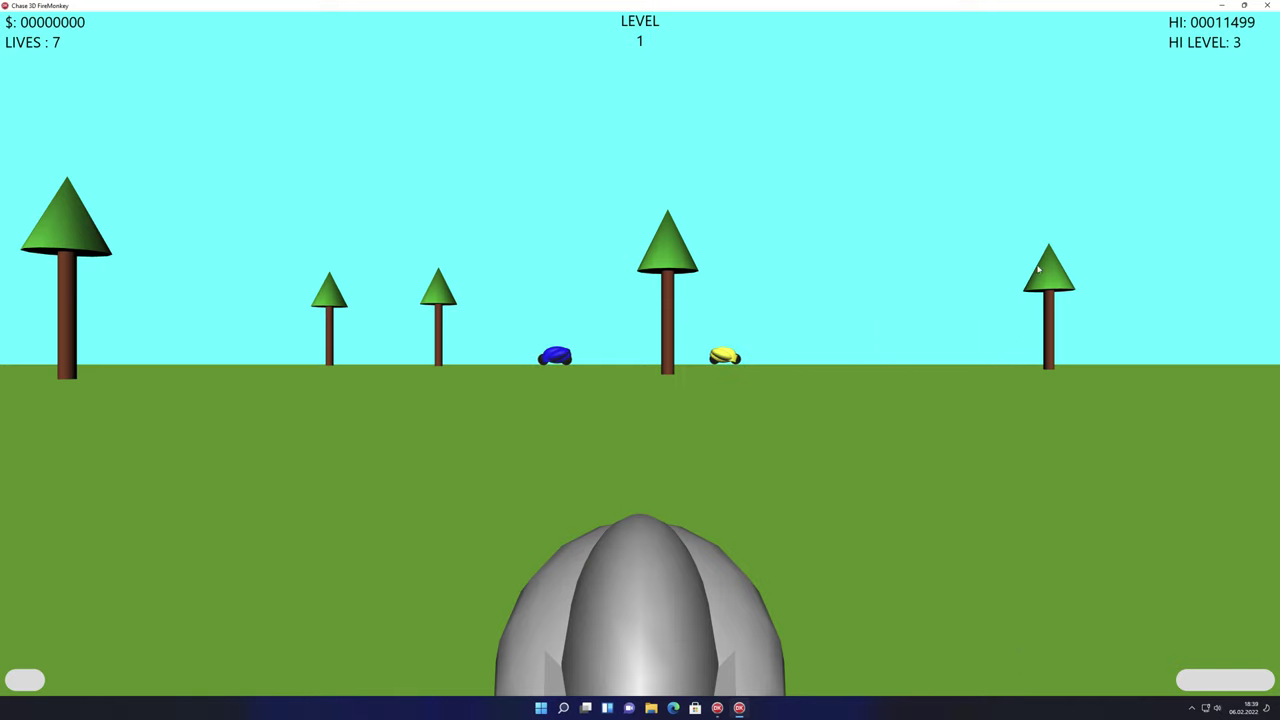
{"action": "left_click", "coordinate": [1244, 6]}
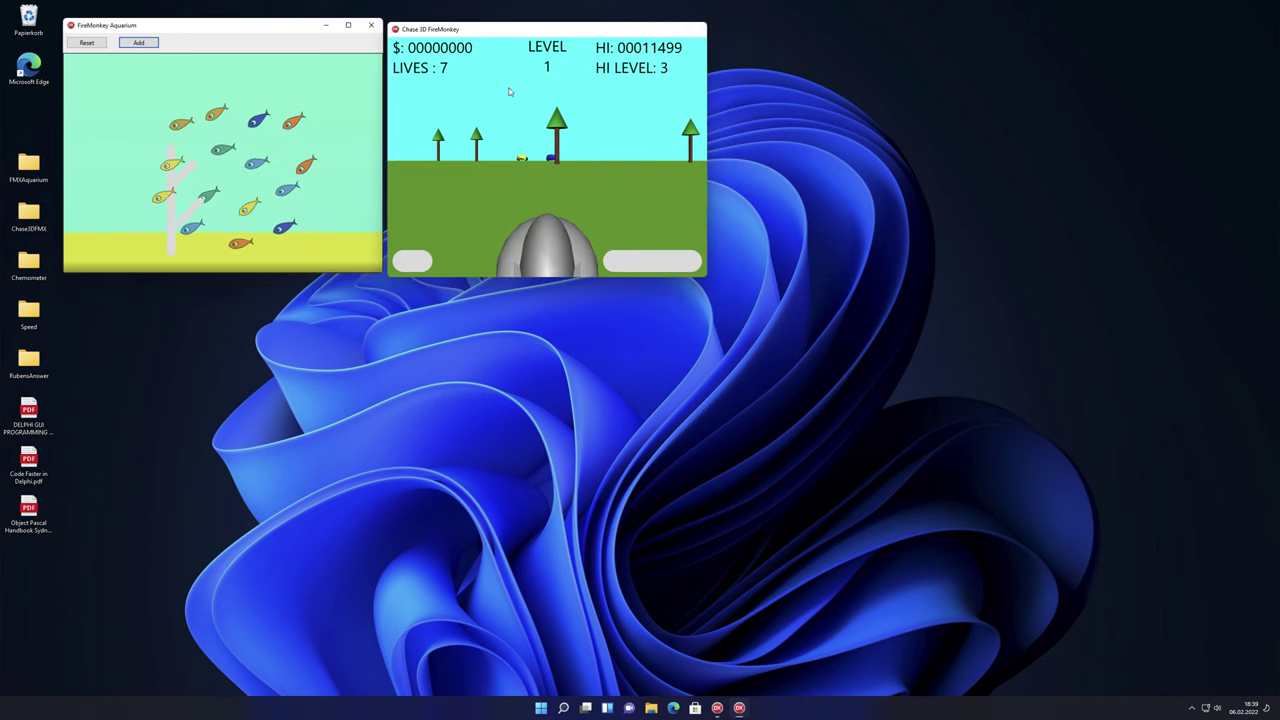
{"action": "key", "text": "alt+F4"}
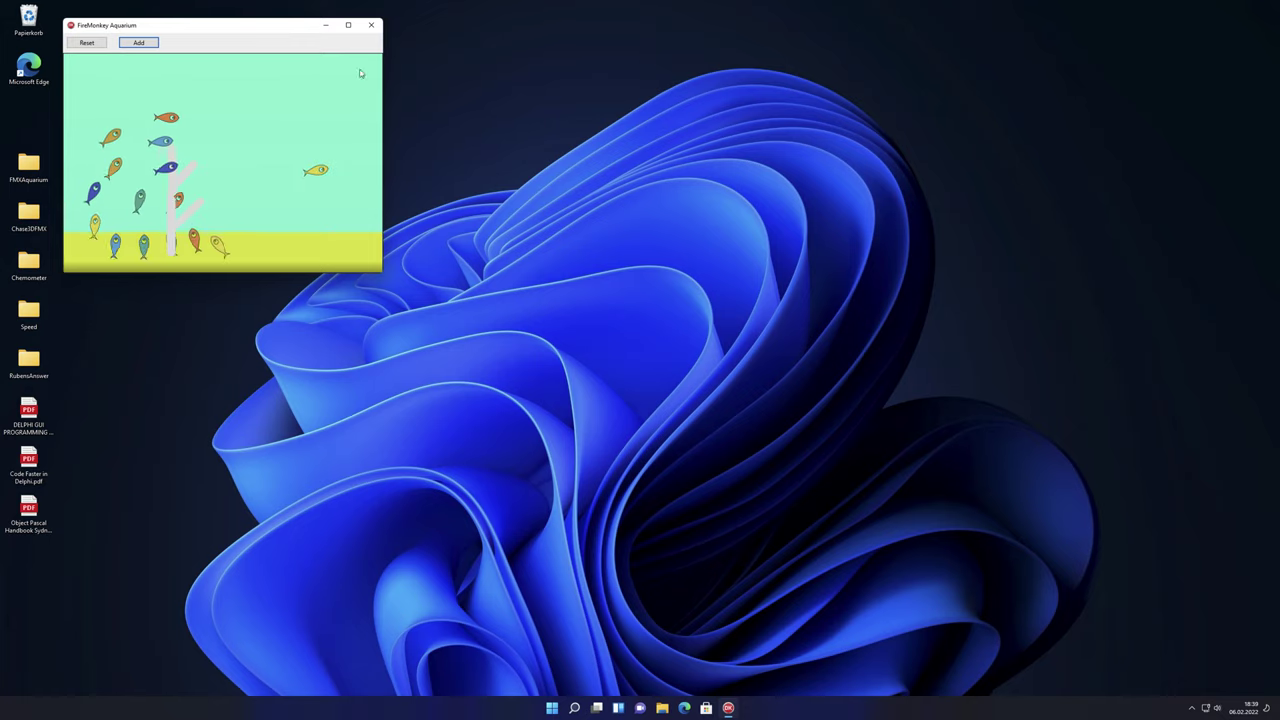
Maximize the Aquarium and drag so the fish gather in a school on the right
{"action": "left_click", "coordinate": [347, 26]}
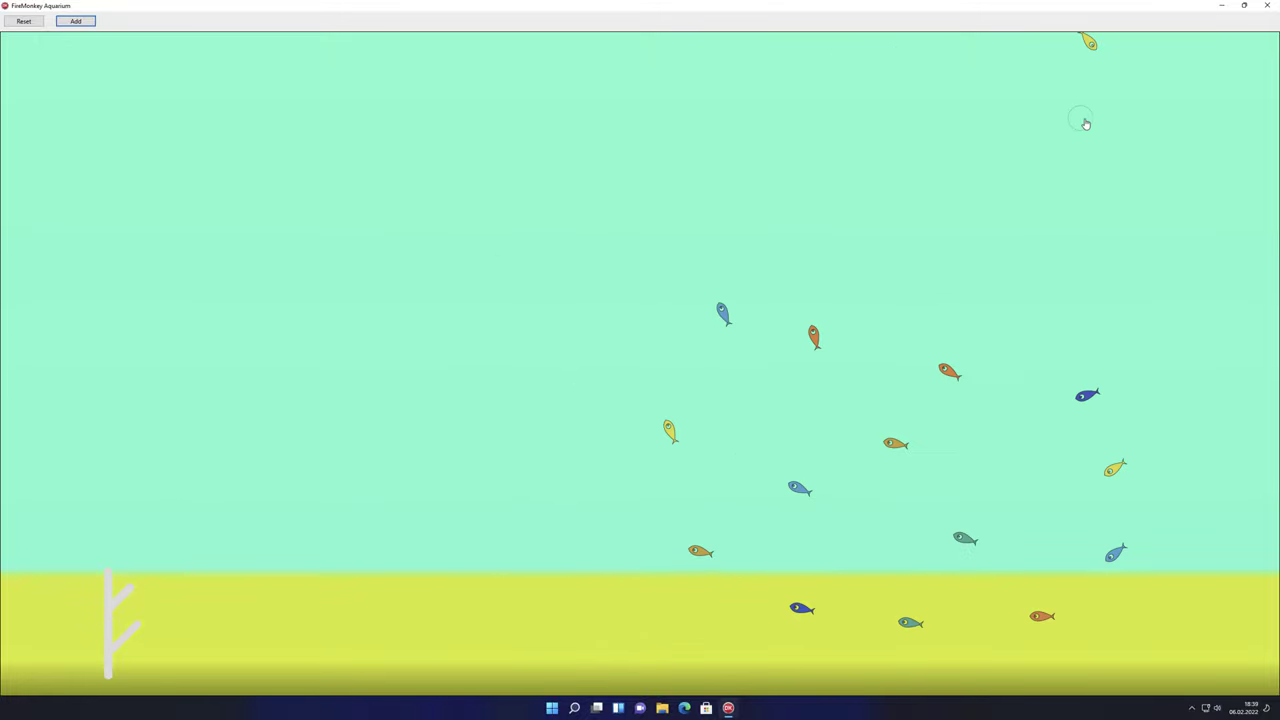
{"action": "left_click_drag", "start_coordinate": [1101, 117], "coordinate": [371, 220]}
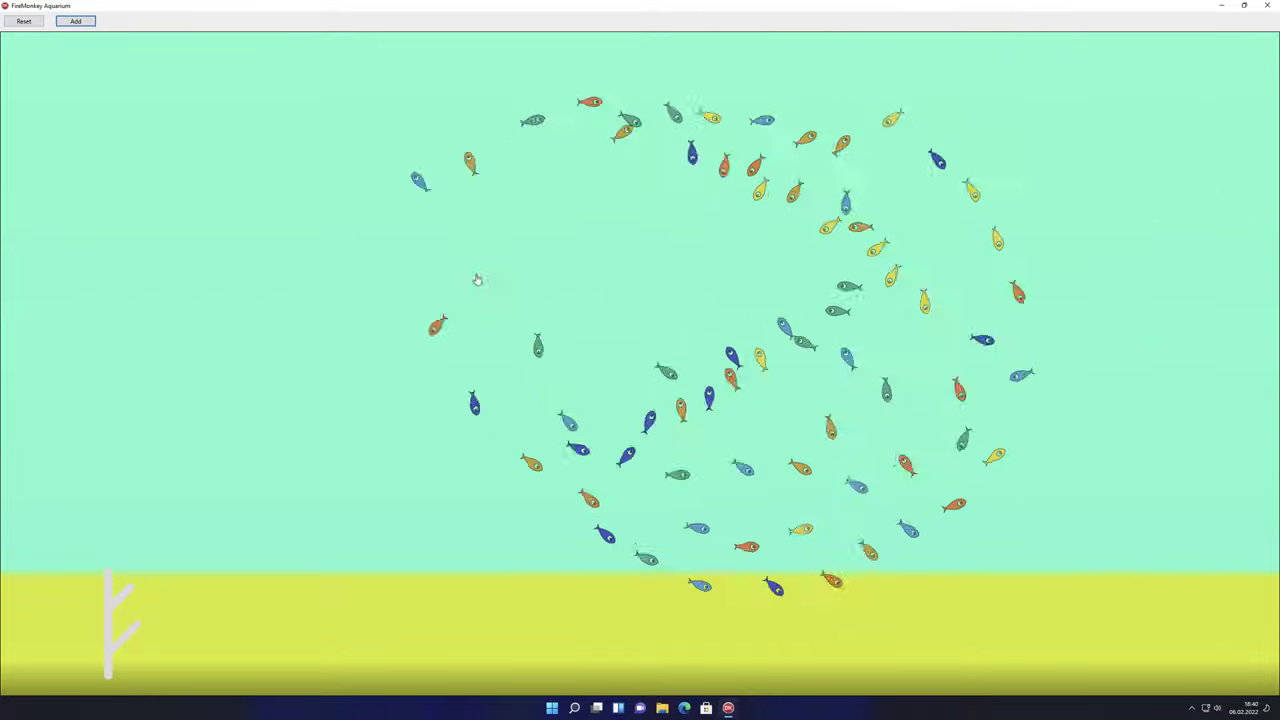
Add twelve more batches of fish to the school, then restore the Aquarium to a small window
{"action": "left_click", "coordinate": [77, 21]}
{"action": "left_click", "coordinate": [77, 21]}
{"action": "left_click", "coordinate": [77, 21]}
{"action": "left_click", "coordinate": [77, 21]}
{"action": "left_click", "coordinate": [77, 21]}
{"action": "left_click", "coordinate": [77, 21]}
{"action": "left_click", "coordinate": [77, 21]}
{"action": "left_click", "coordinate": [77, 21]}
{"action": "left_click", "coordinate": [77, 21]}
{"action": "left_click", "coordinate": [77, 21]}
{"action": "left_click", "coordinate": [77, 21]}
{"action": "left_click", "coordinate": [77, 21]}
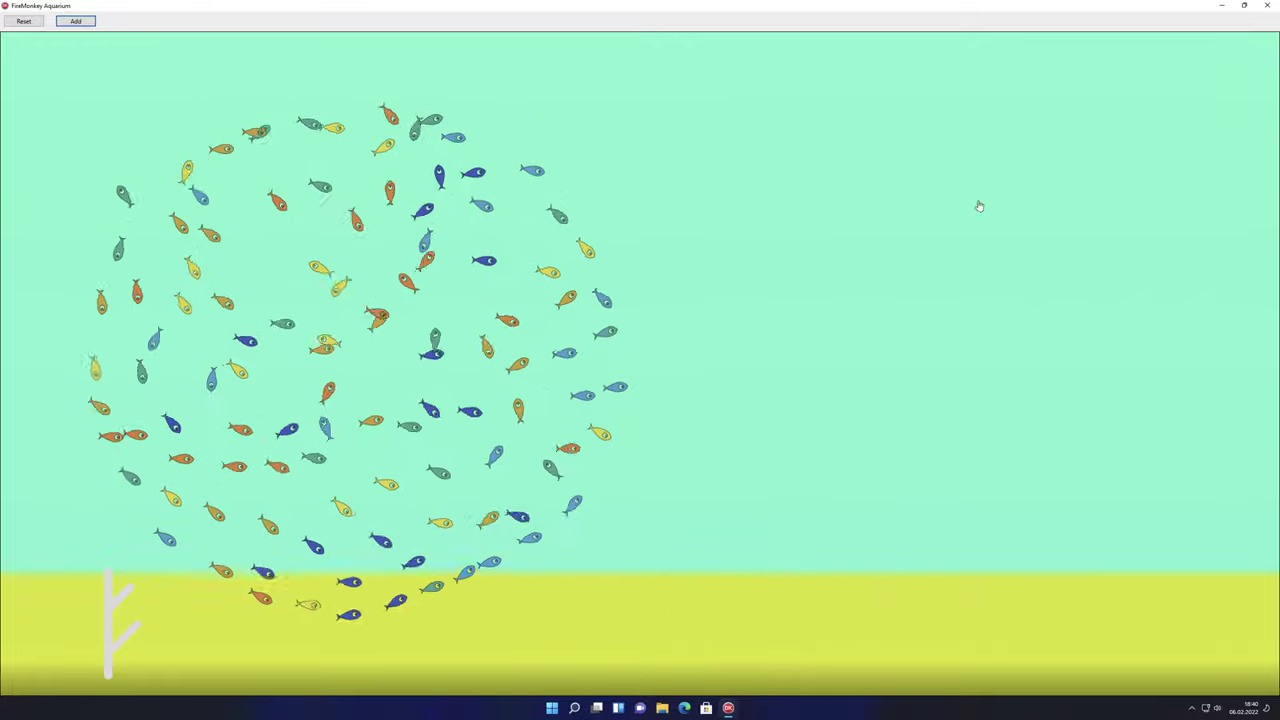
{"action": "left_click", "coordinate": [1244, 6]}
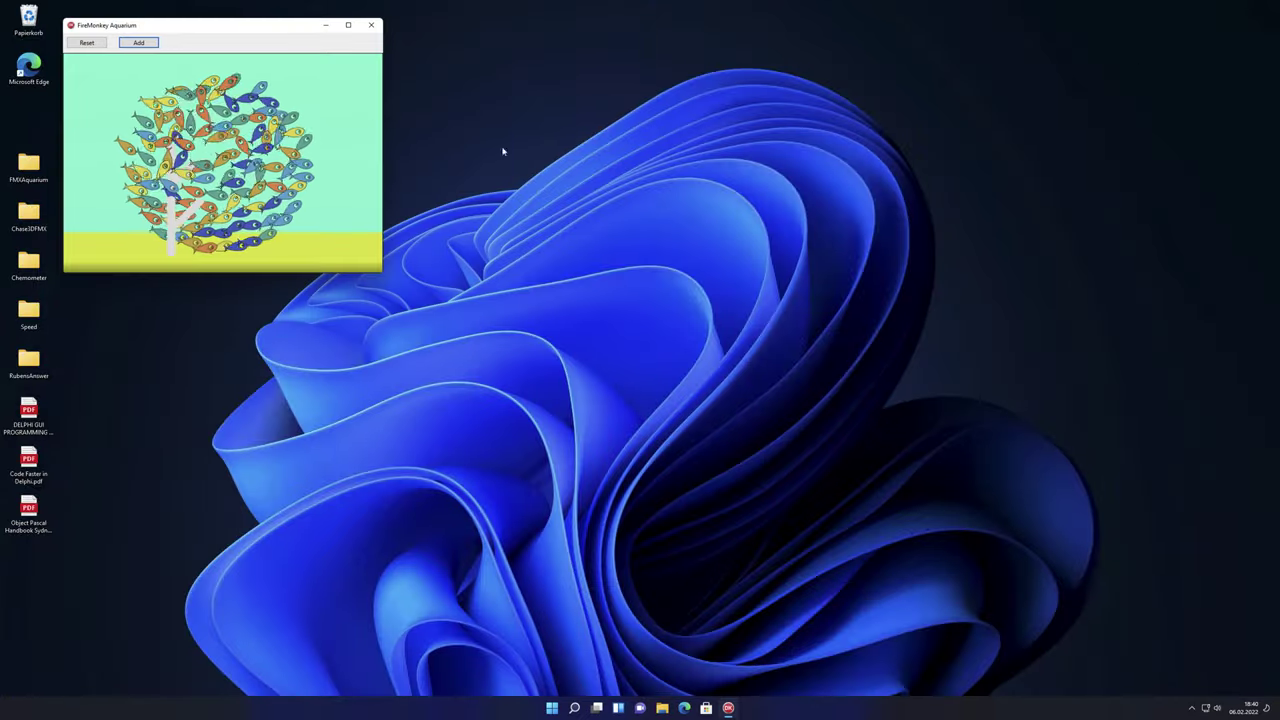
Close the Aquarium and switch the VM from full screen to Darstellung > Einzelfenster
{"action": "left_click_drag", "start_coordinate": [222, 28], "coordinate": [584, 89]}
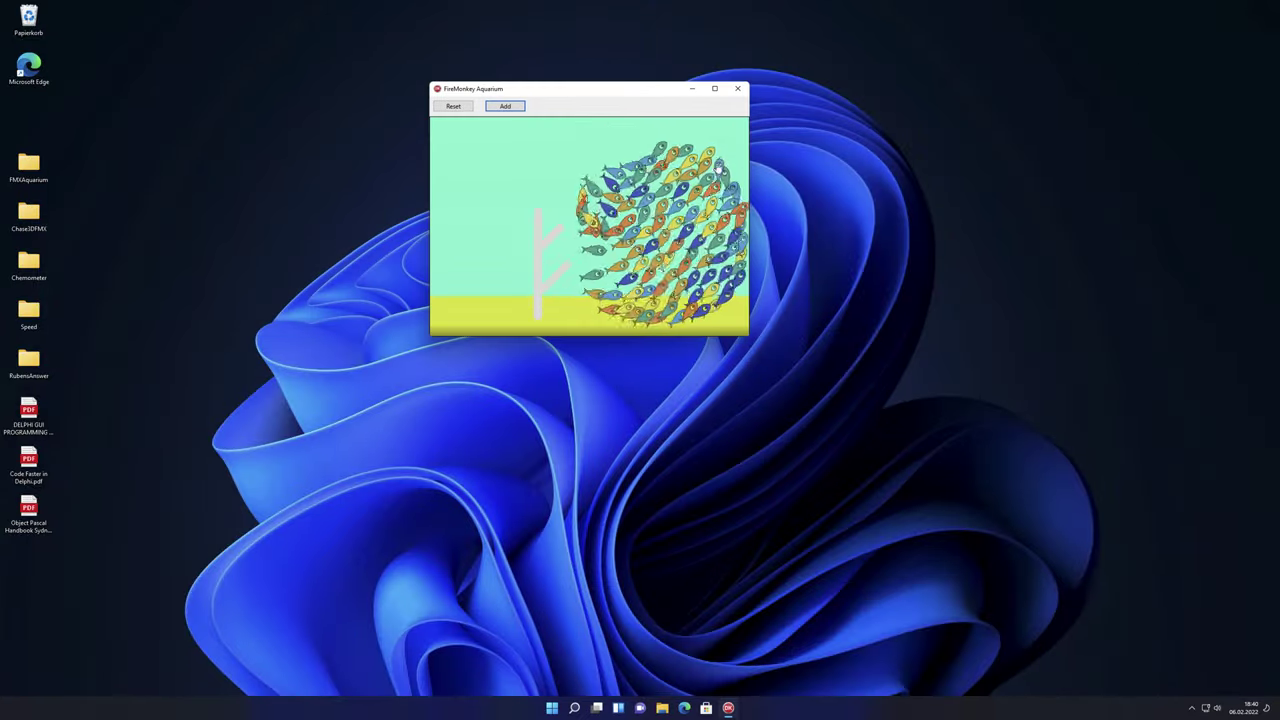
{"action": "left_click", "coordinate": [737, 90]}
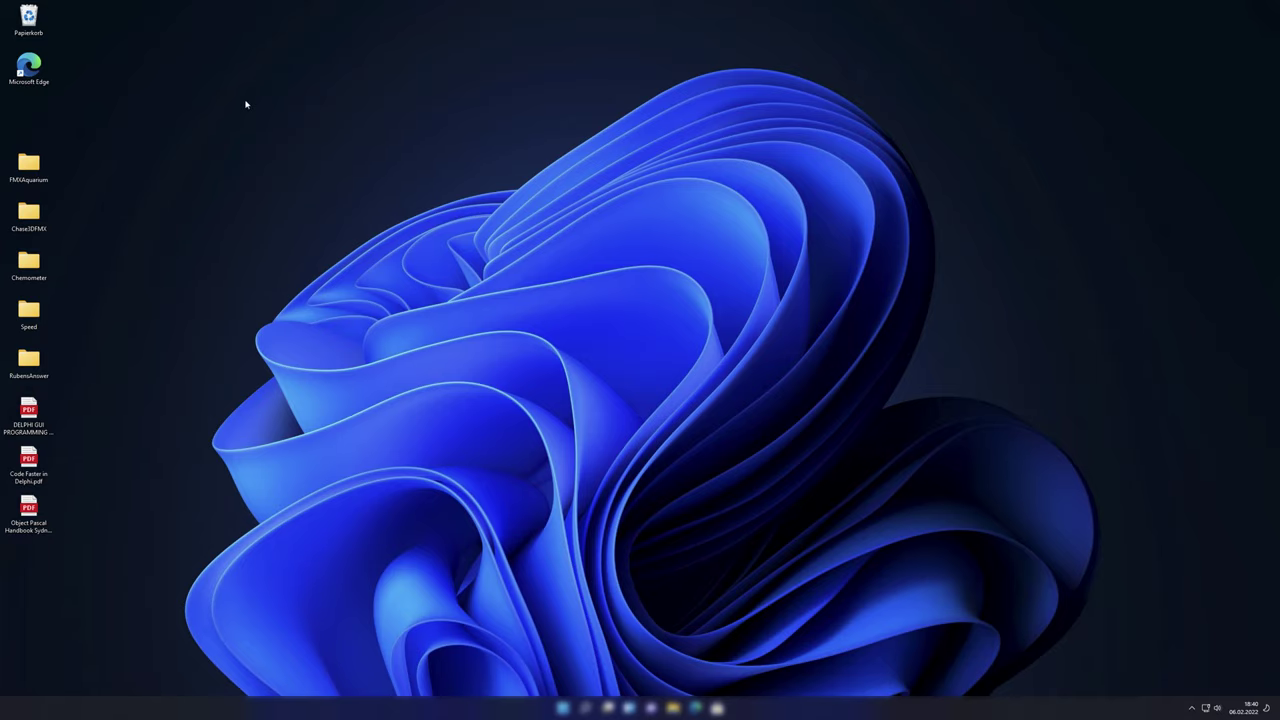
{"action": "key", "text": "ctrl+Left"}
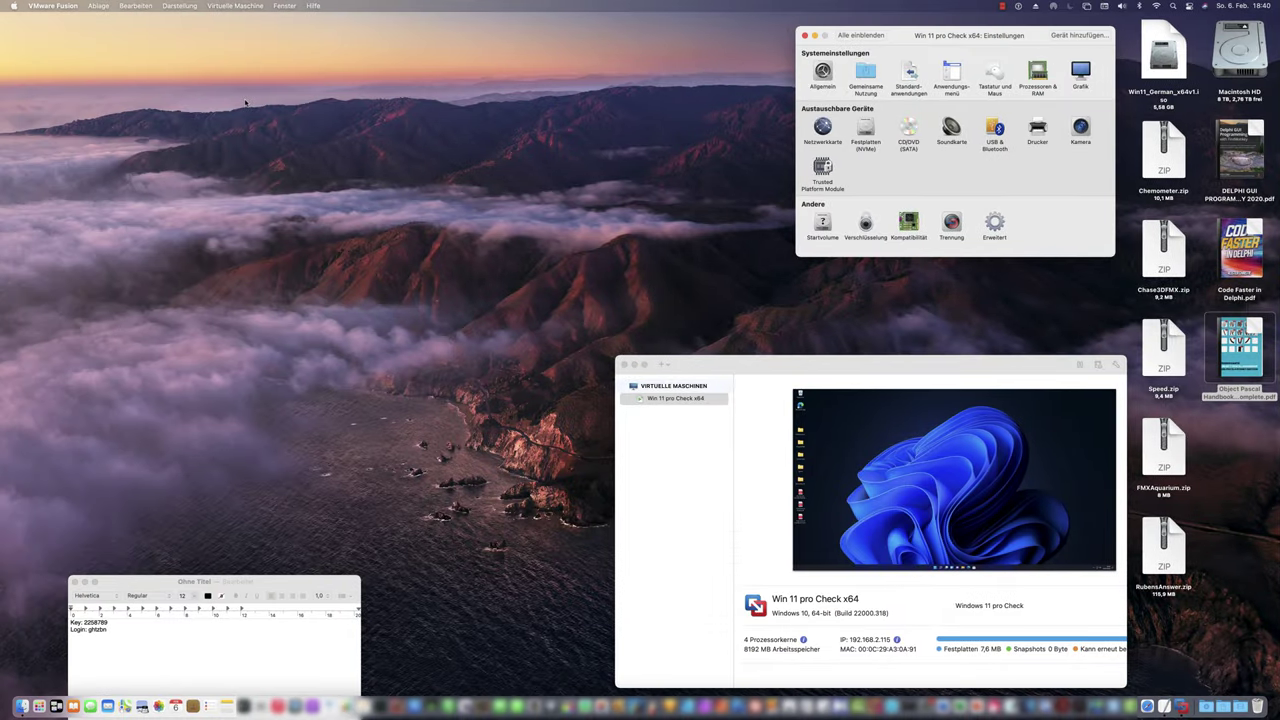
{"action": "left_click", "coordinate": [219, 6]}
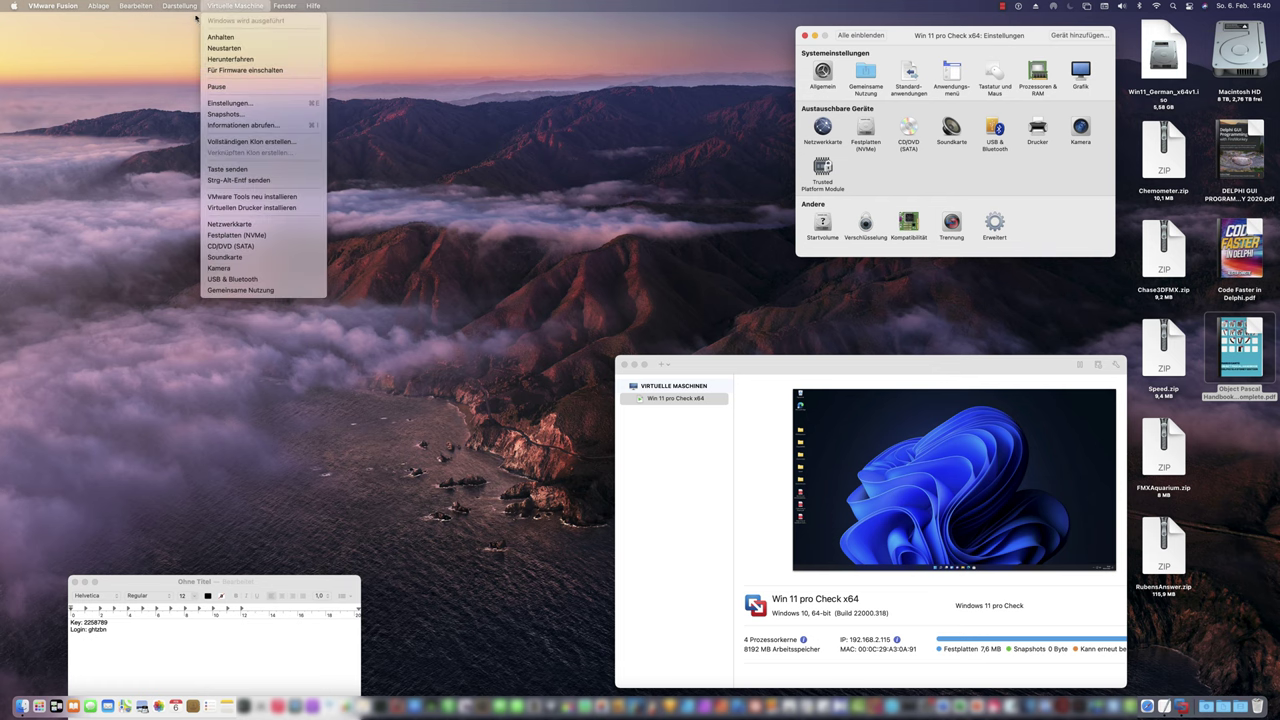
{"action": "mouse_move", "coordinate": [181, 10]}
{"action": "left_click", "coordinate": [194, 49]}
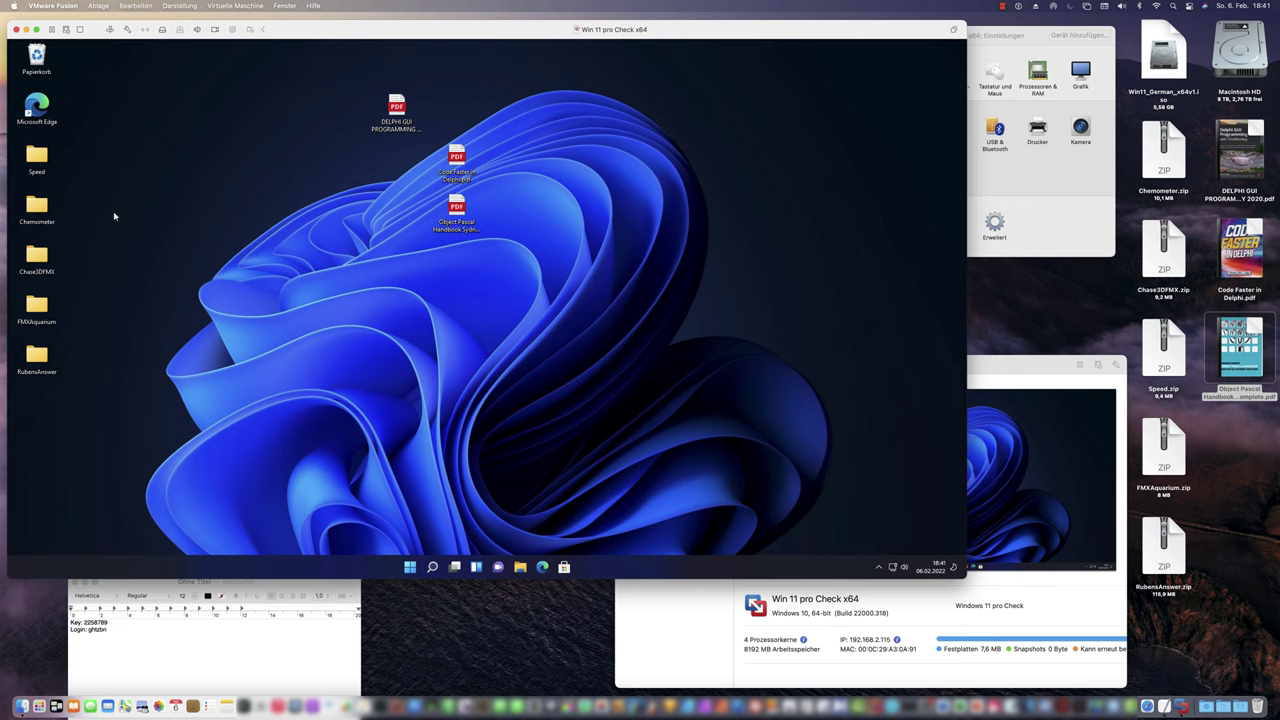
{"action": "double_click", "coordinate": [36, 311]}
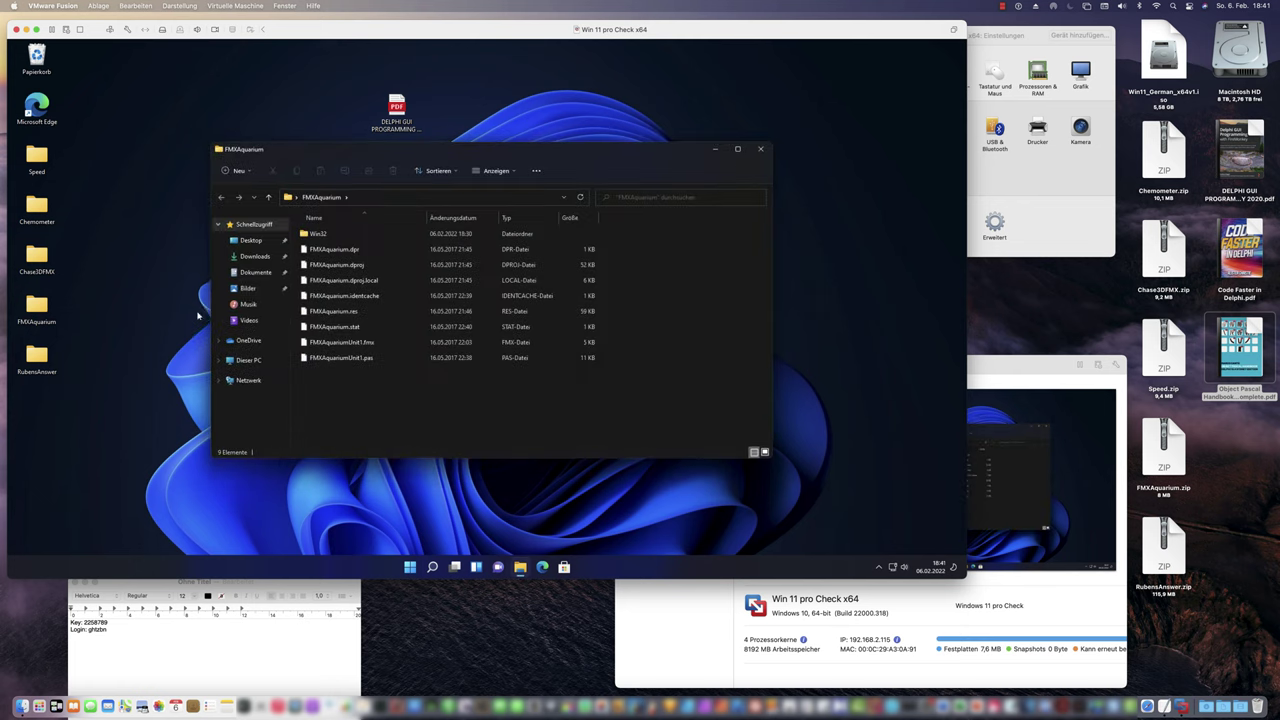
{"action": "double_click", "coordinate": [337, 236]}
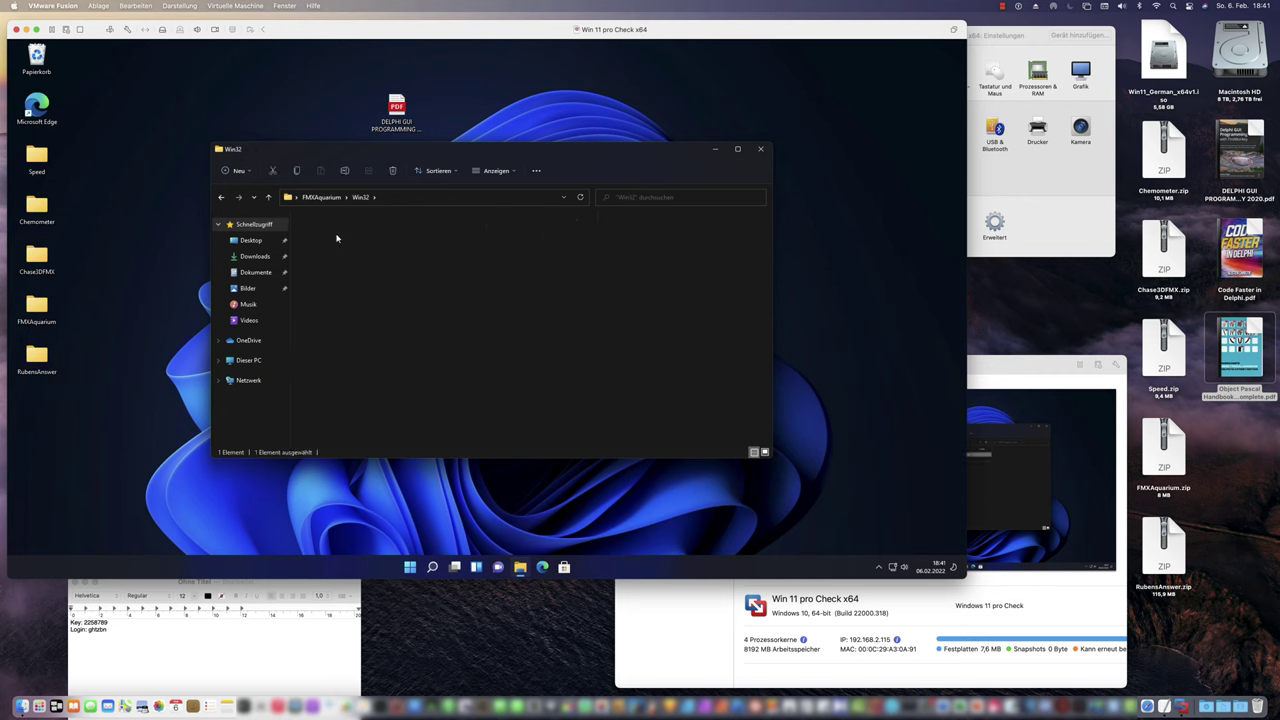
{"action": "double_click", "coordinate": [333, 234]}
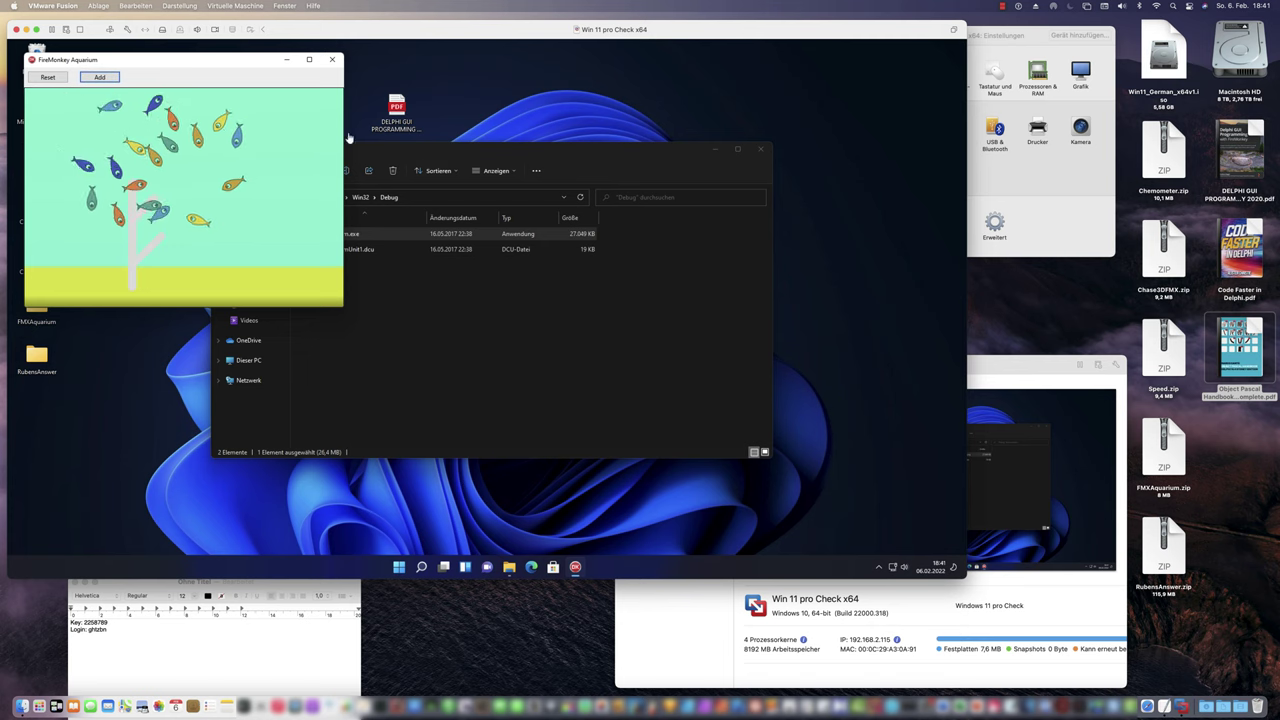
{"action": "left_click", "coordinate": [15, 29]}
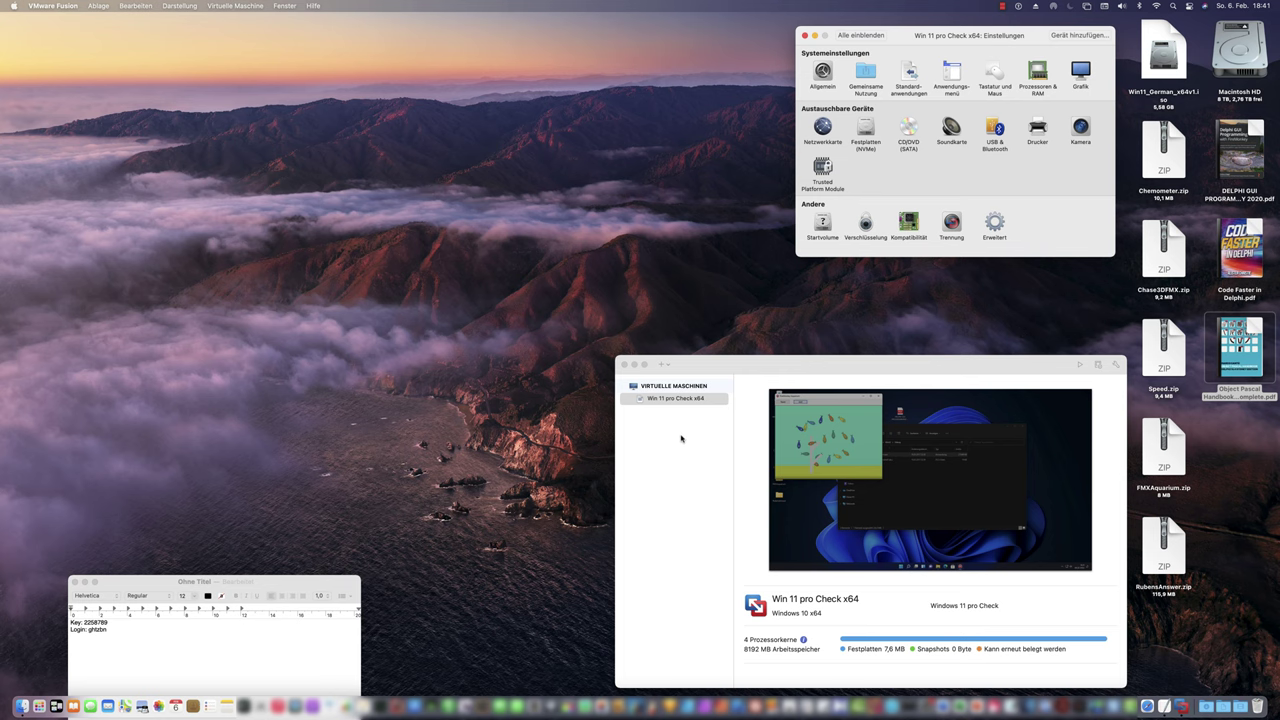
{"action": "left_click", "coordinate": [1076, 365]}
{"action": "left_click", "coordinate": [1078, 365]}
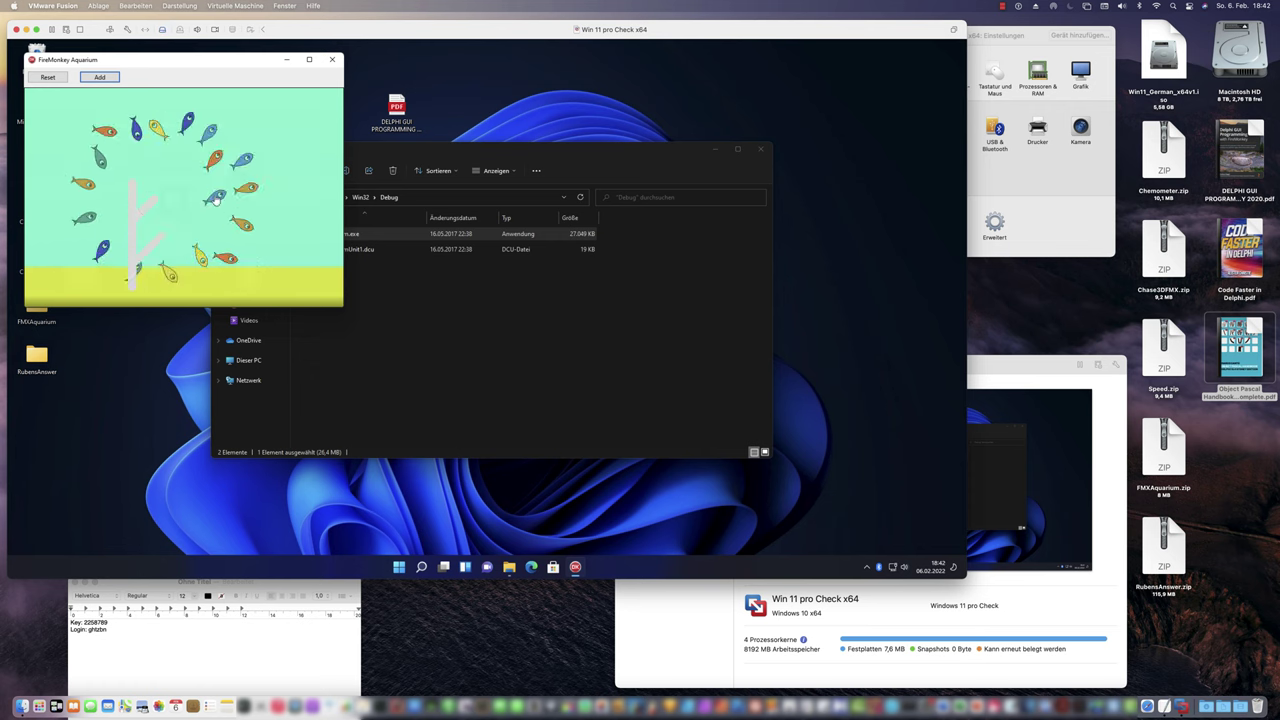
{"action": "left_click", "coordinate": [332, 59]}
{"action": "left_click", "coordinate": [760, 149]}
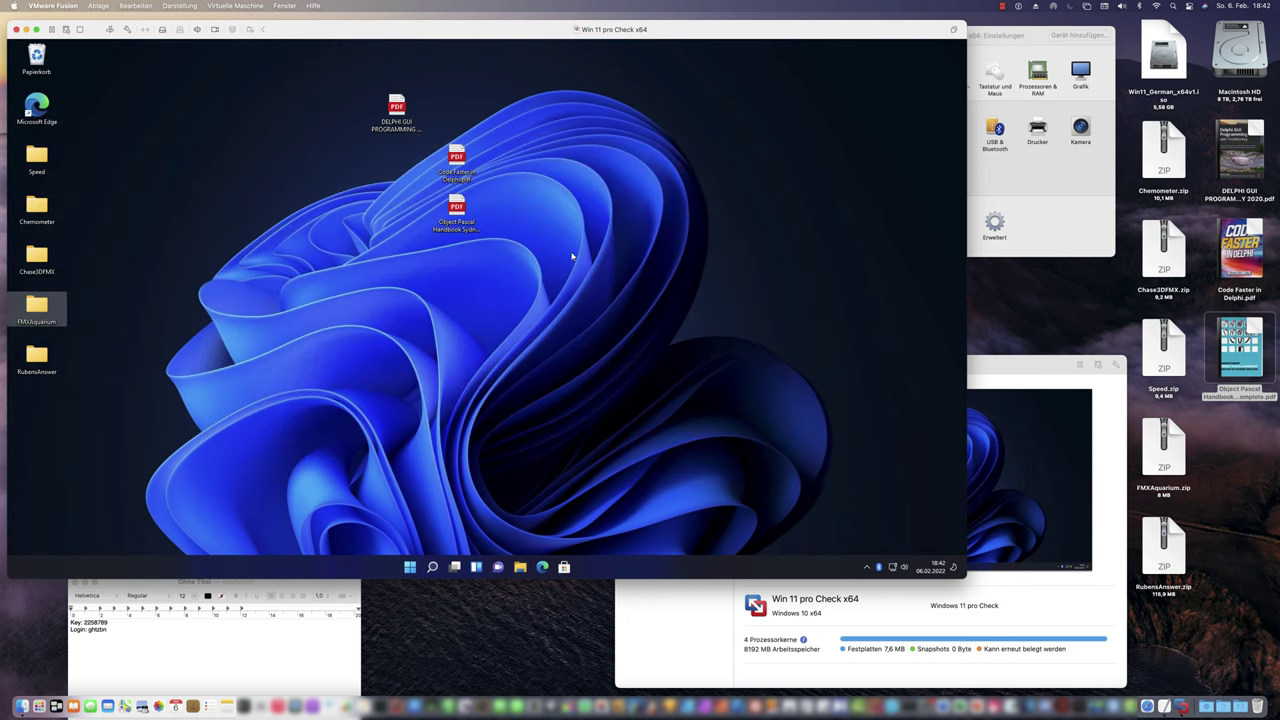
Move the DELPHI GUI PROGRAMMING, Code Faster in Delphi and Object Pascal Handbook PDFs below RubensAnswer
{"action": "left_click", "coordinate": [542, 280]}
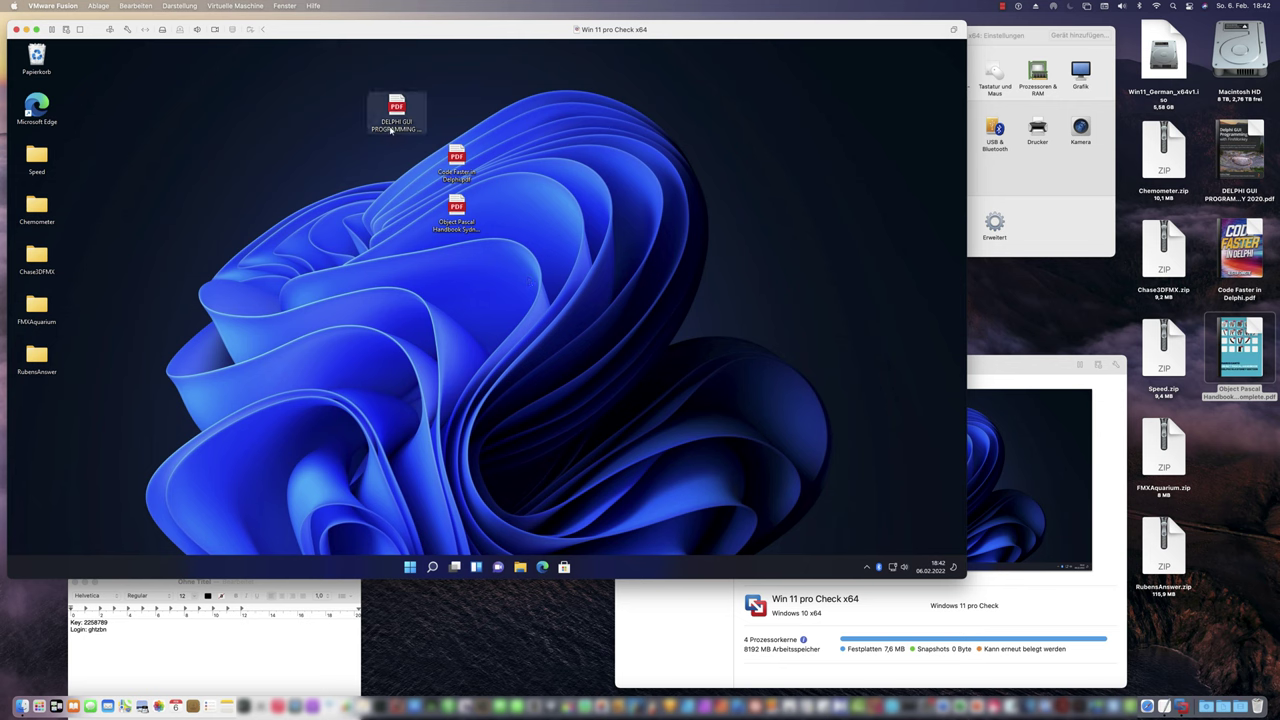
{"action": "left_click_drag", "start_coordinate": [395, 112], "coordinate": [38, 410]}
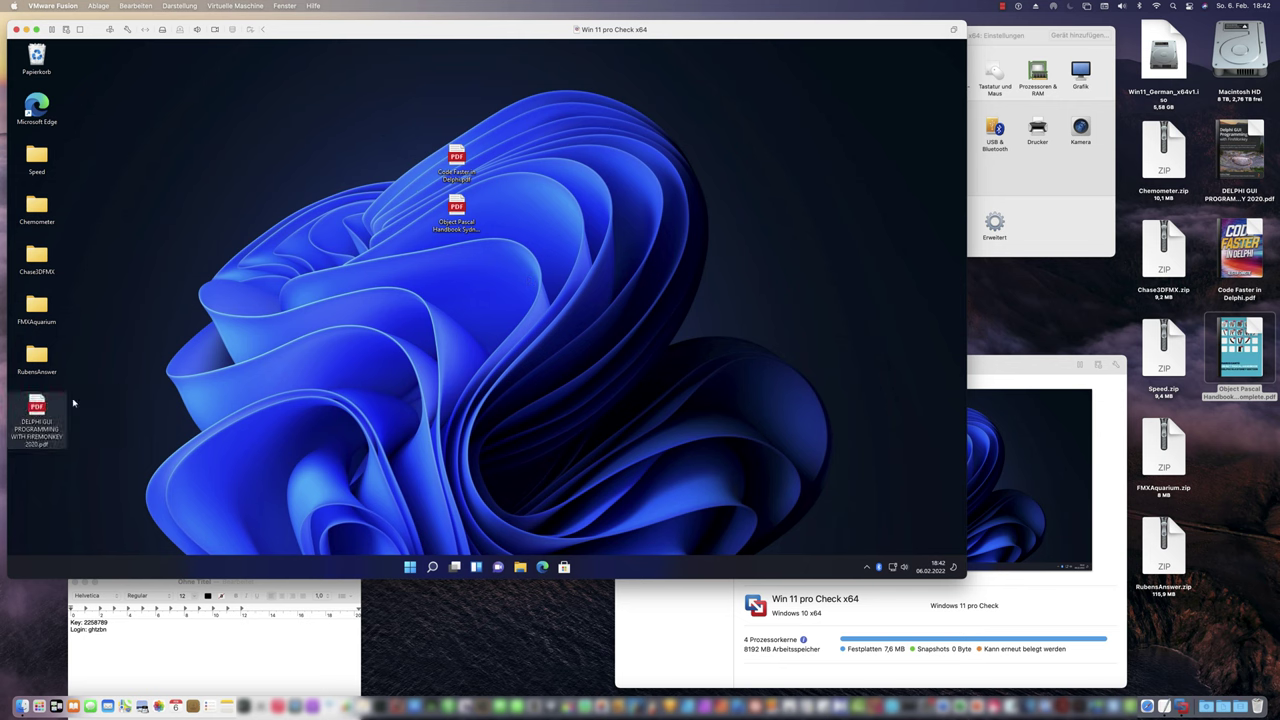
{"action": "left_click_drag", "start_coordinate": [455, 168], "coordinate": [38, 462]}
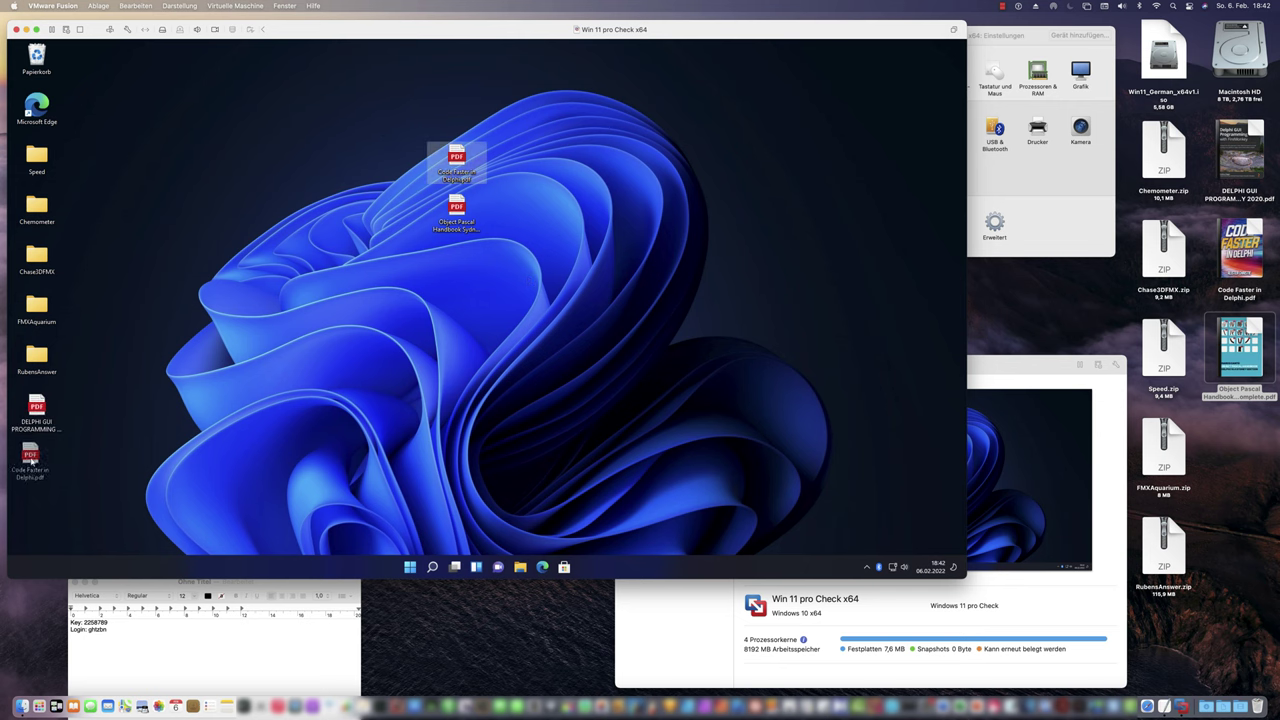
{"action": "left_click_drag", "start_coordinate": [456, 212], "coordinate": [38, 512]}
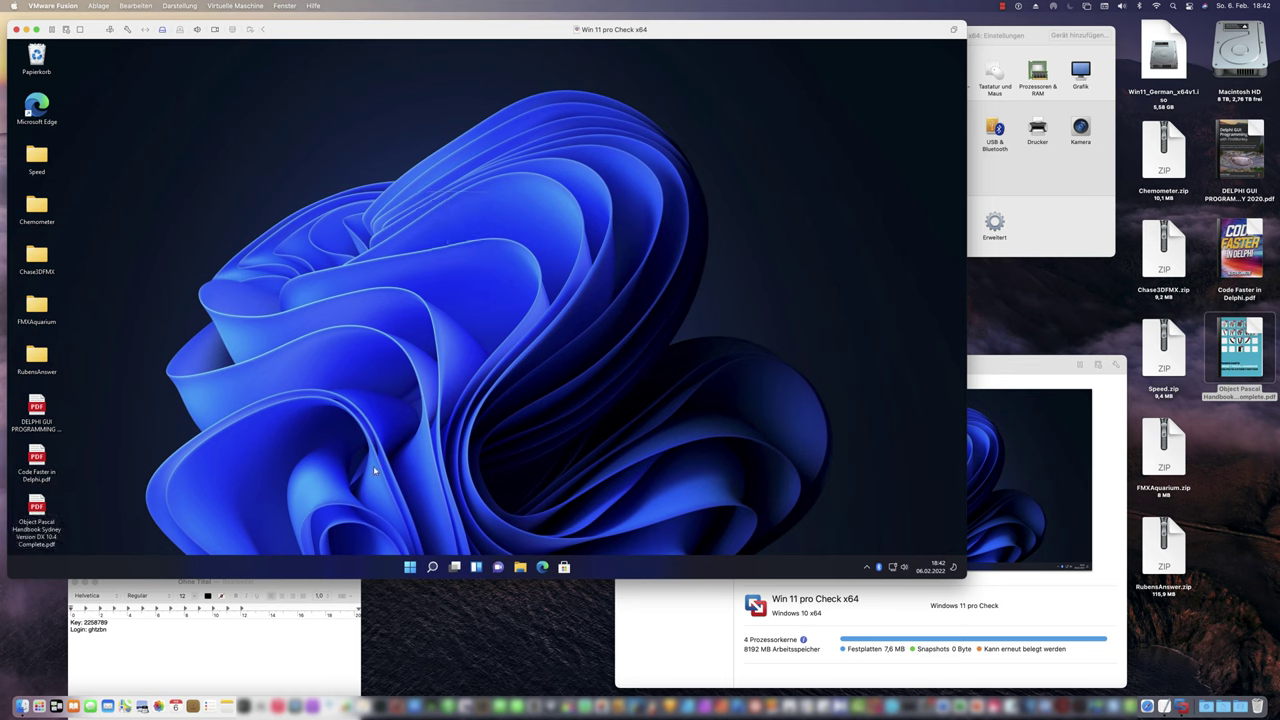
Shut down Windows 11 via Start > Power > Herunterfahren and close the VM window
{"action": "left_click", "coordinate": [409, 567]}
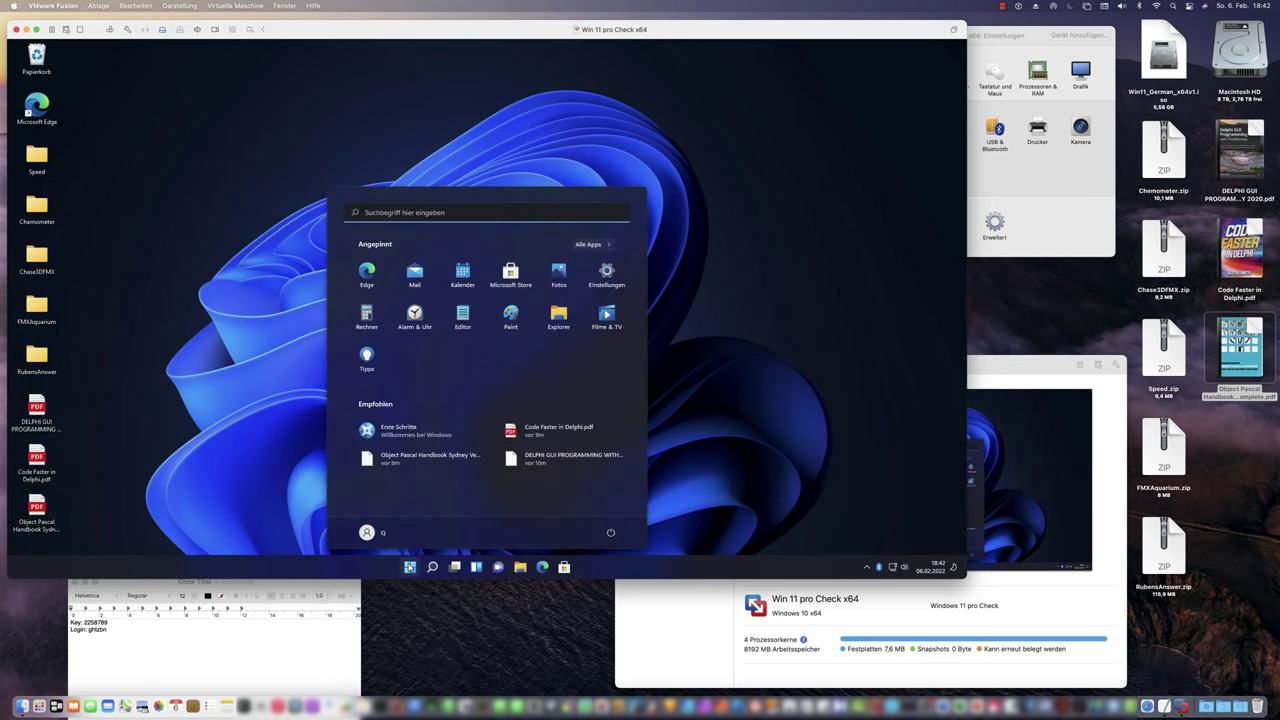
{"action": "left_click", "coordinate": [611, 534]}
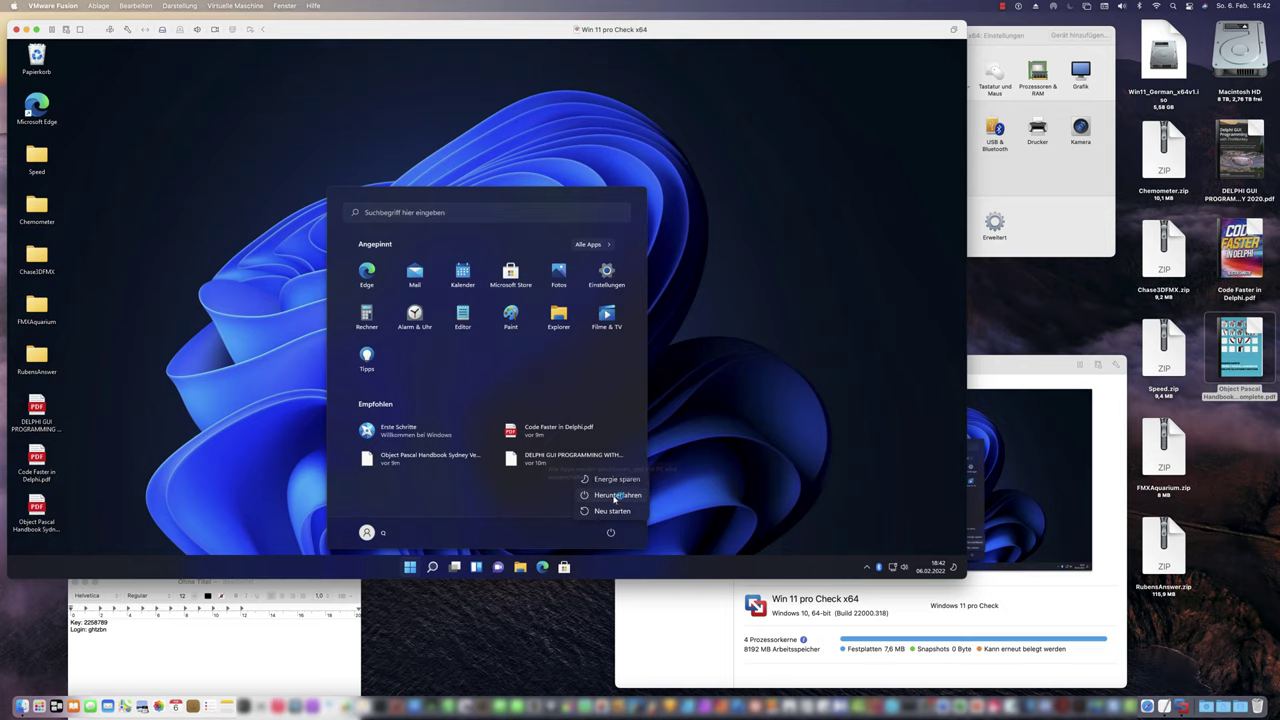
{"action": "left_click", "coordinate": [617, 495]}
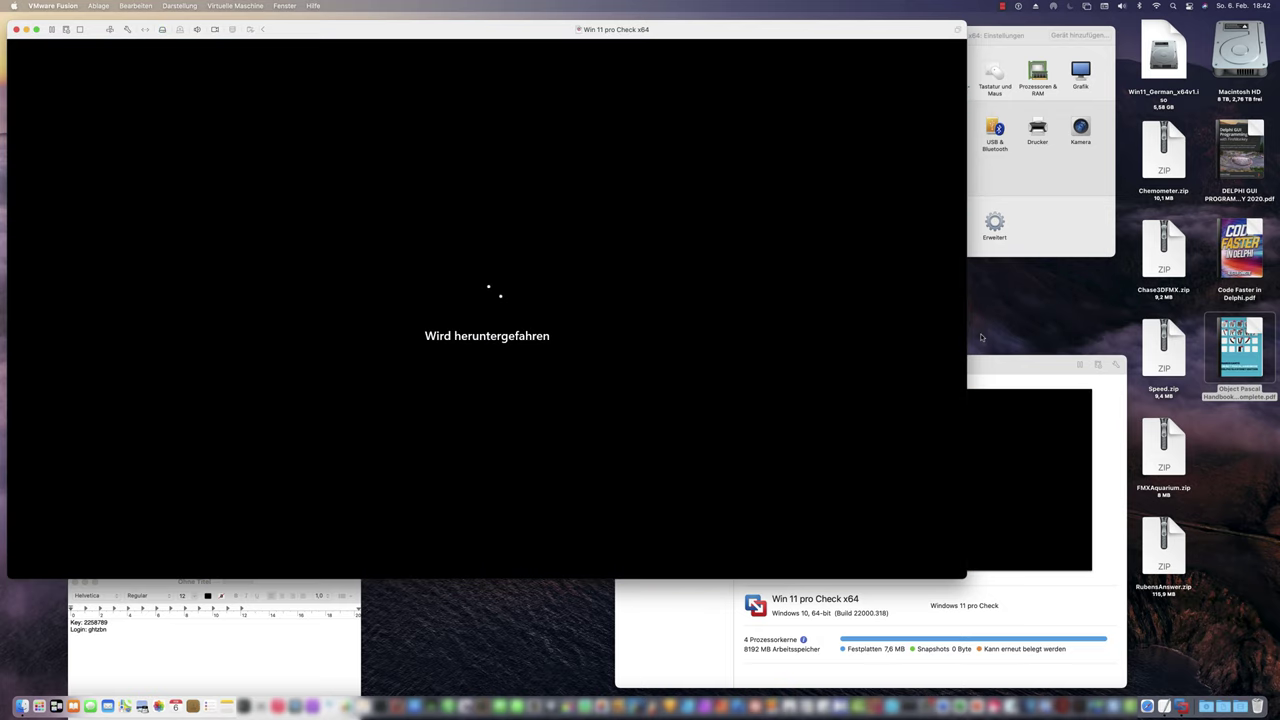
{"action": "left_click", "coordinate": [1008, 362]}
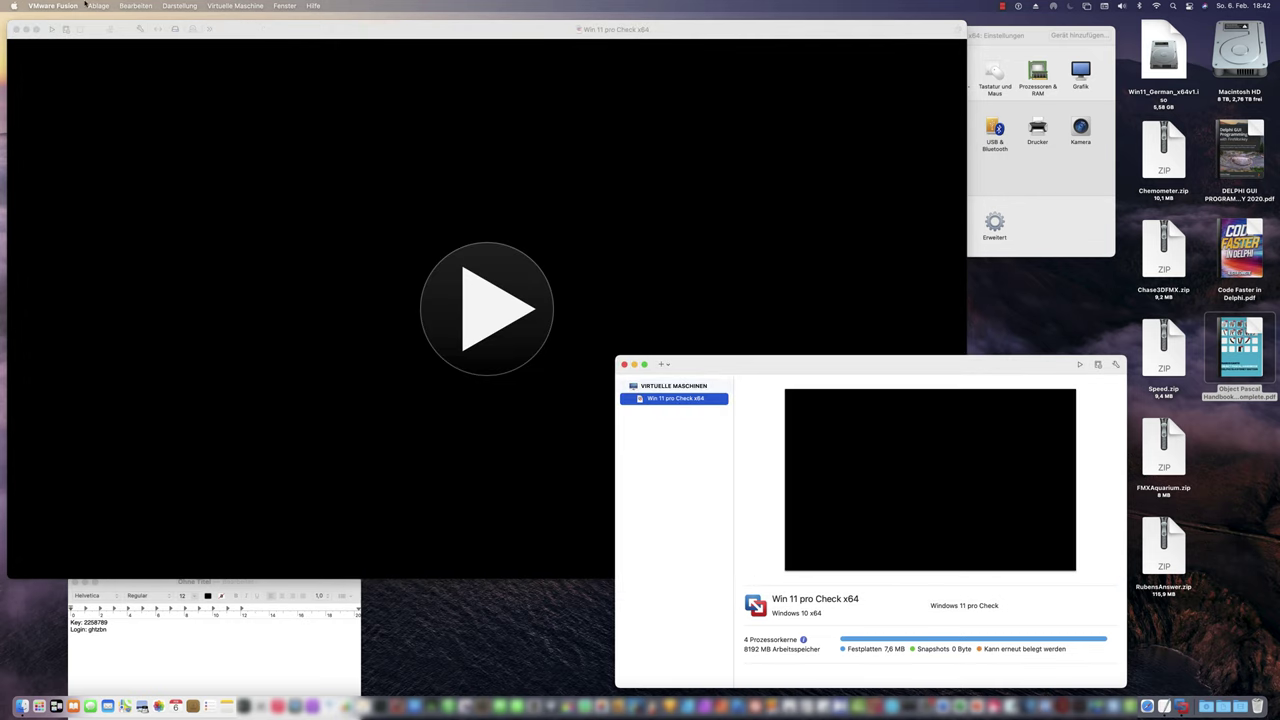
{"action": "left_click", "coordinate": [15, 30]}
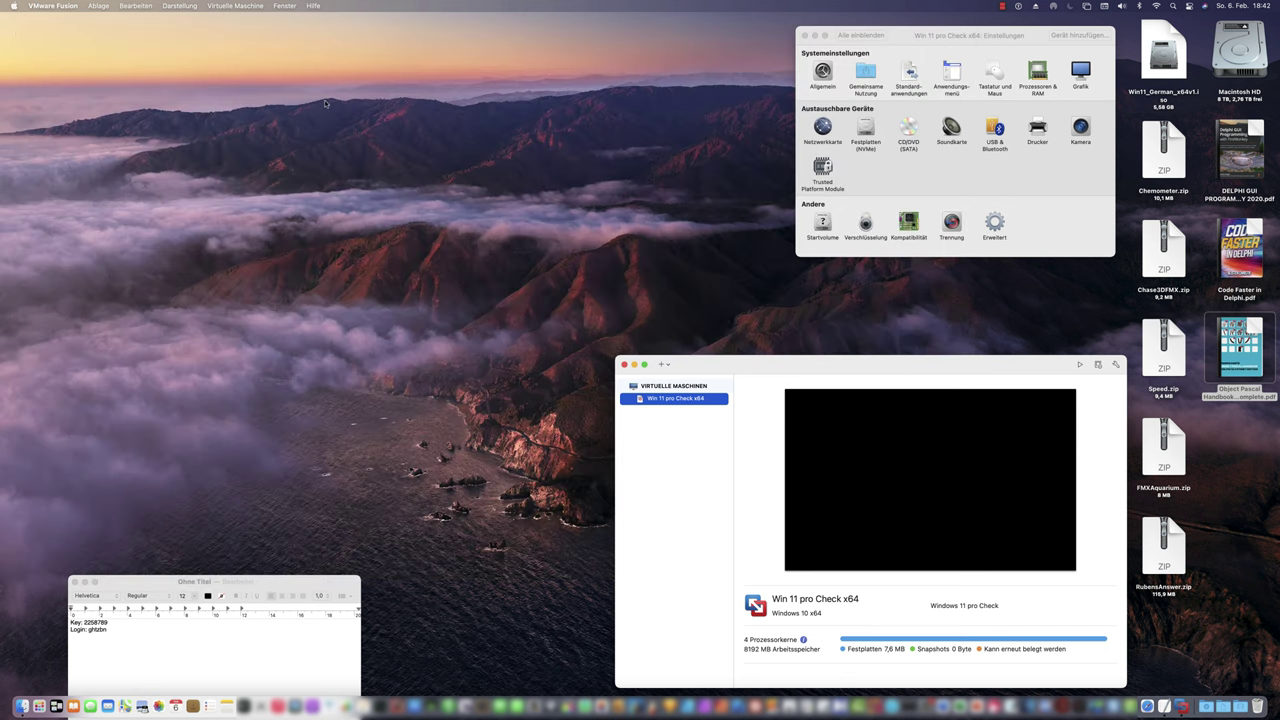
Remove the Trusted Platform Module from Win 11 pro Check x64, then power the VM on
{"action": "left_click_drag", "start_coordinate": [737, 366], "coordinate": [180, 63]}
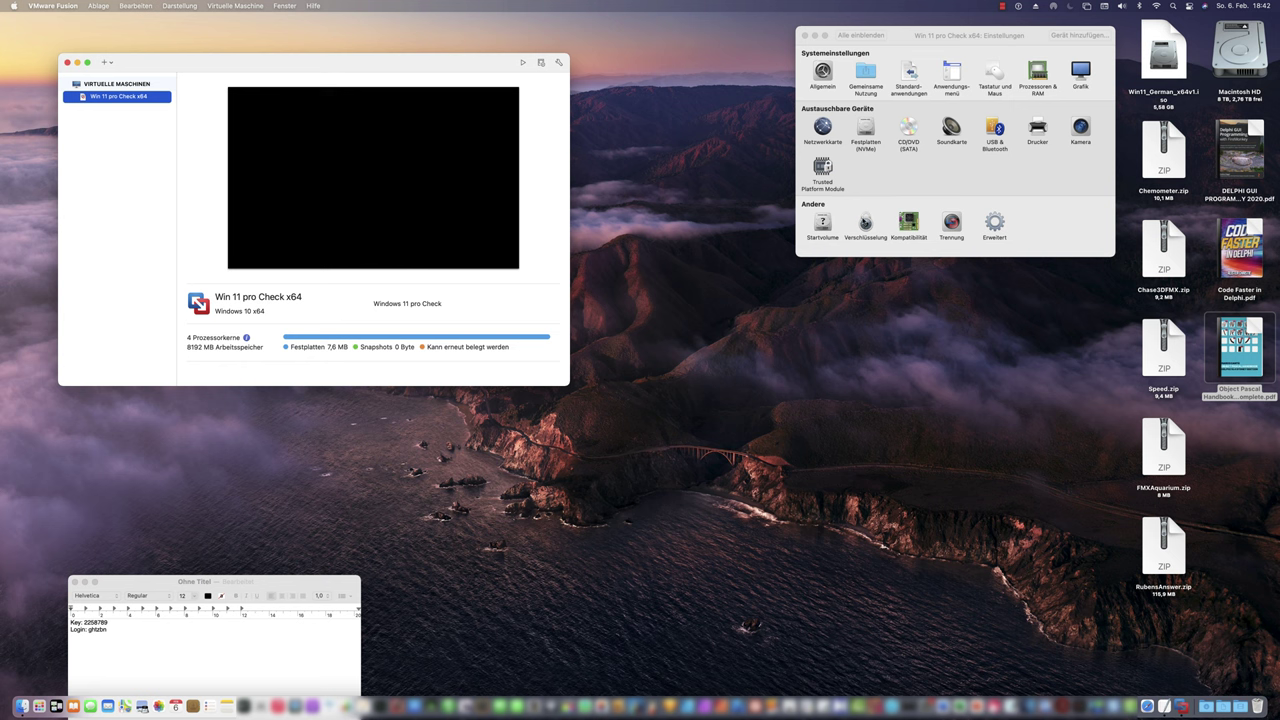
{"action": "left_click", "coordinate": [840, 174]}
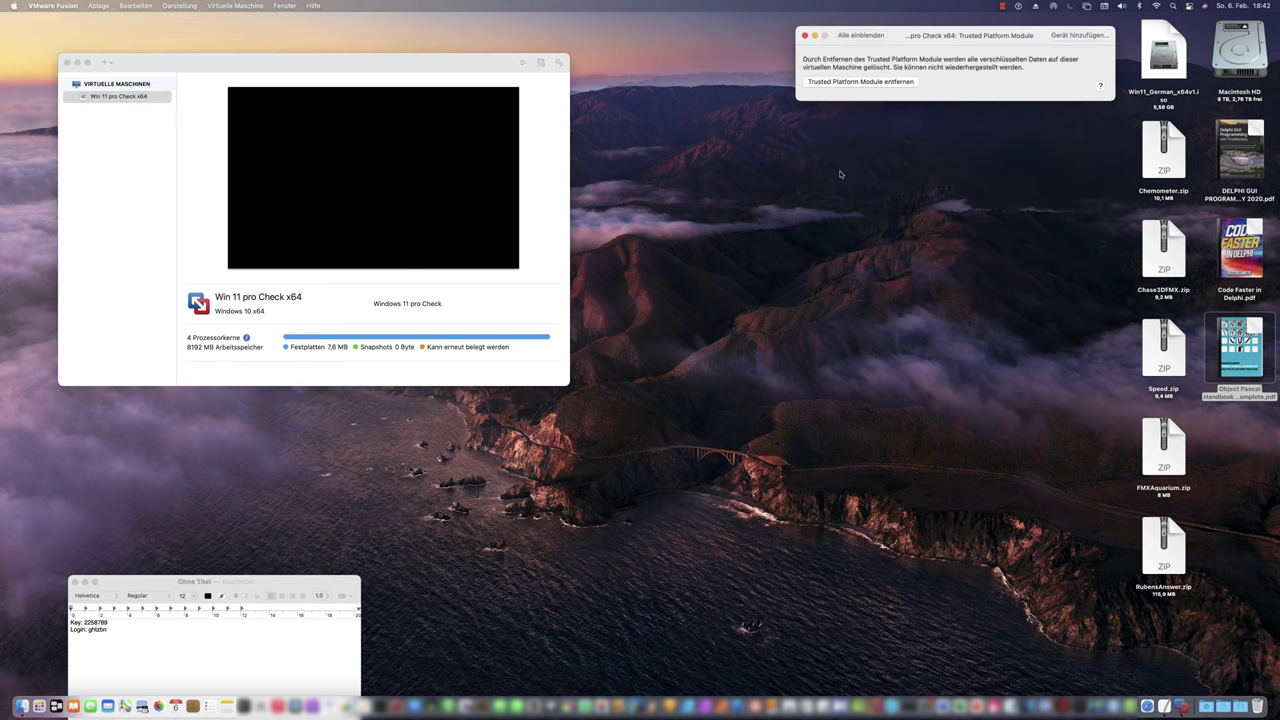
{"action": "left_click", "coordinate": [873, 83]}
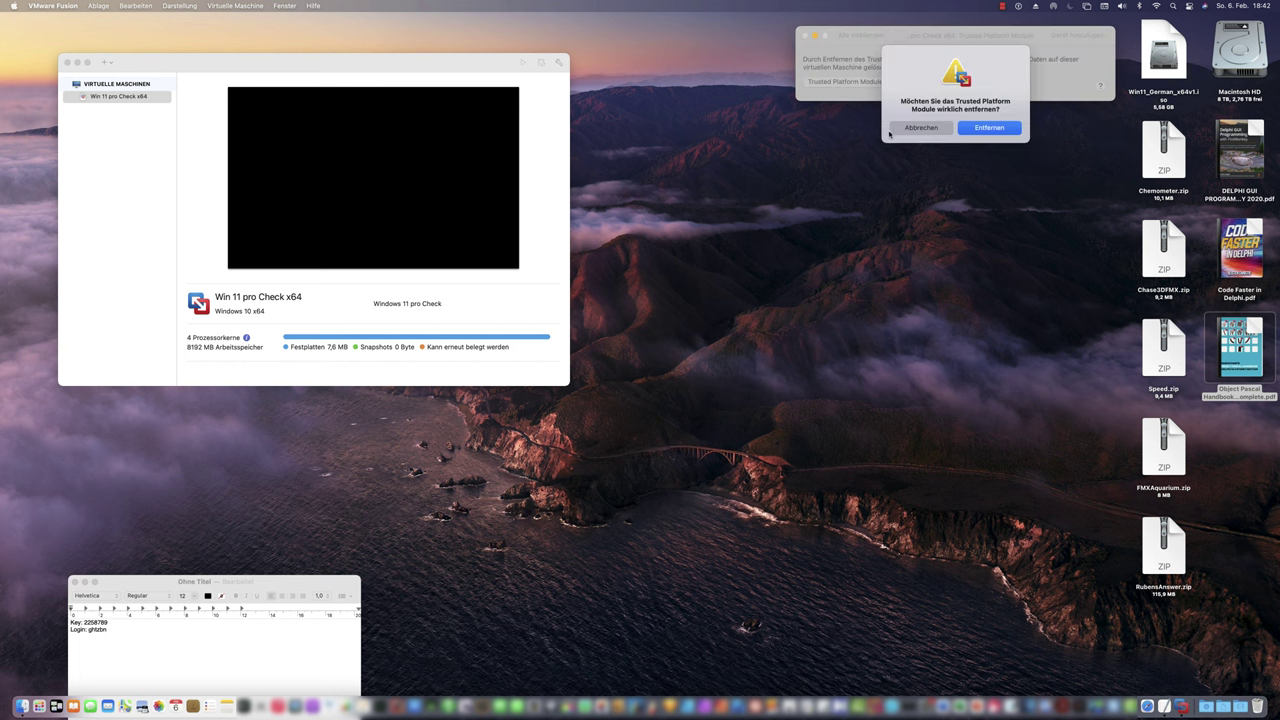
{"action": "left_click", "coordinate": [990, 128]}
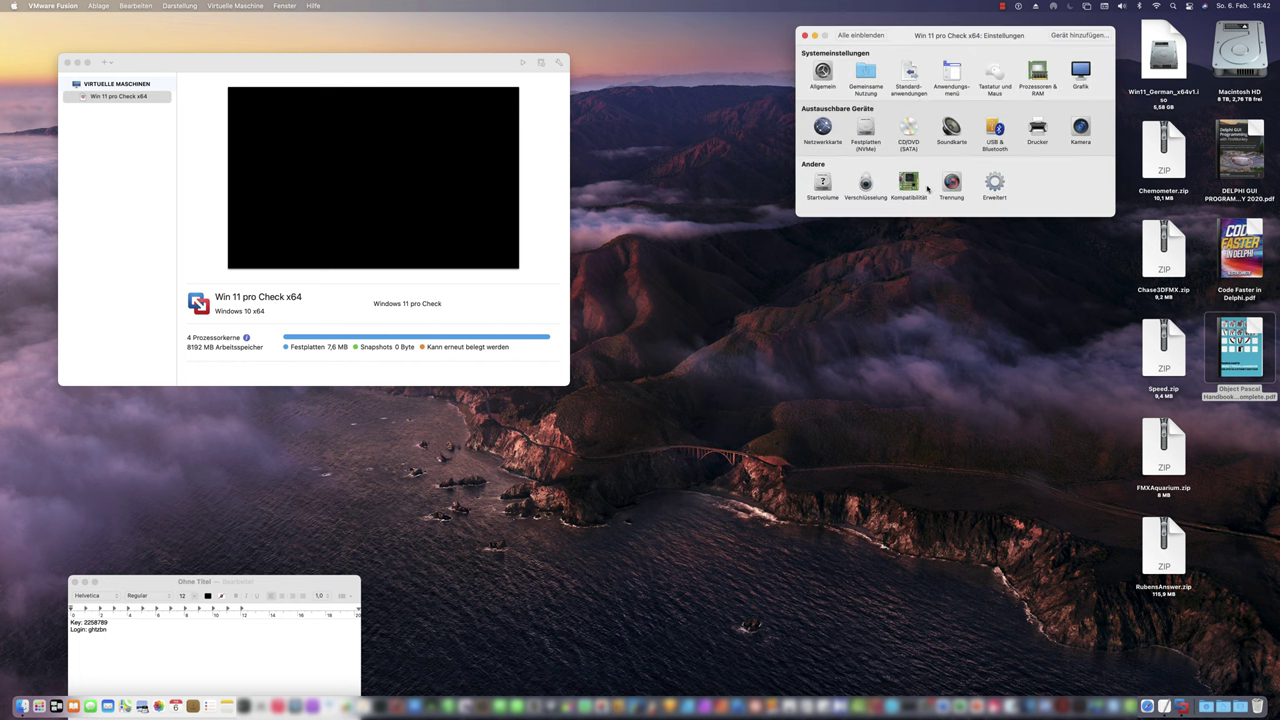
{"action": "left_click", "coordinate": [121, 158]}
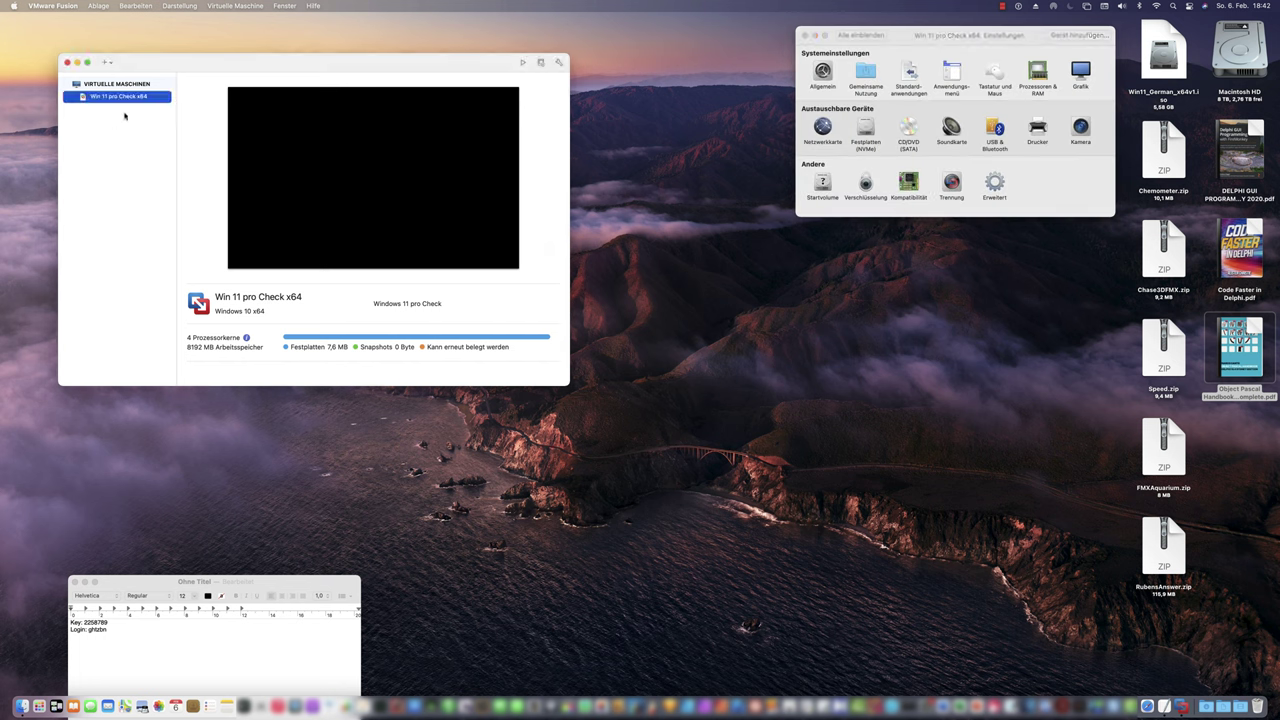
{"action": "left_click", "coordinate": [522, 62]}
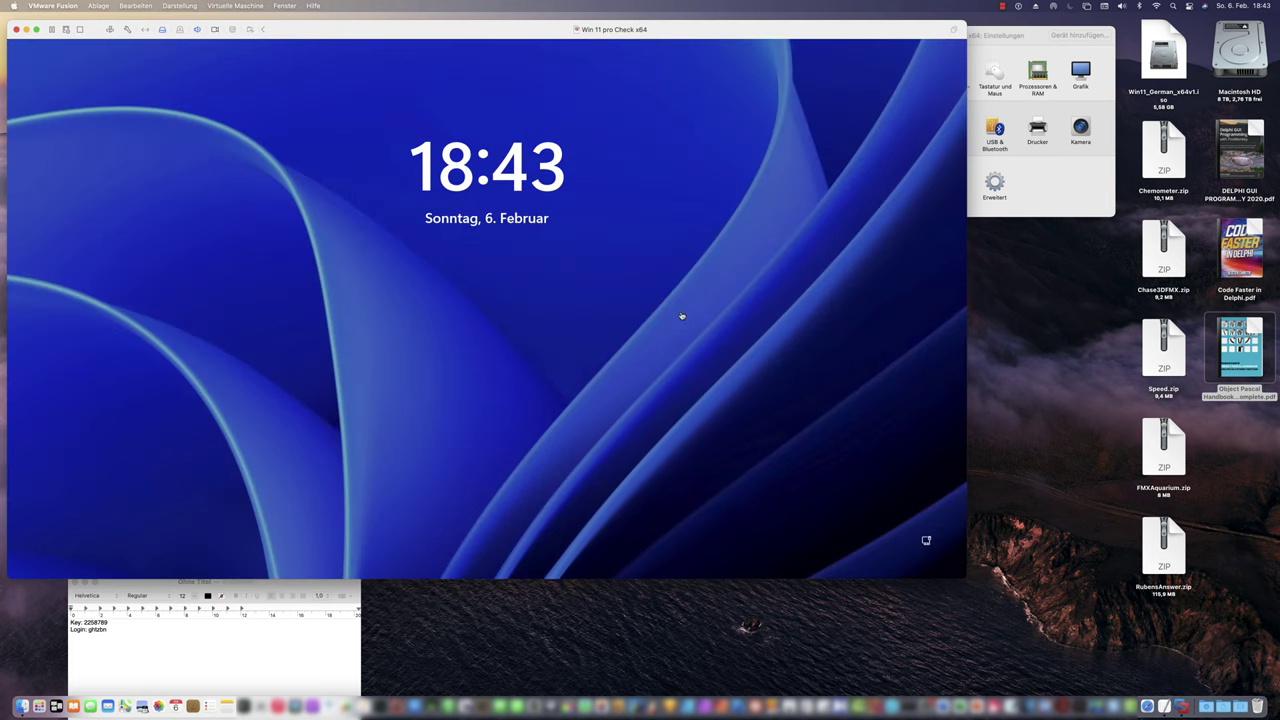
Sign in past the lock screen with the account password and close the Delphi GUI Programming PDF
{"action": "left_click", "coordinate": [633, 358]}
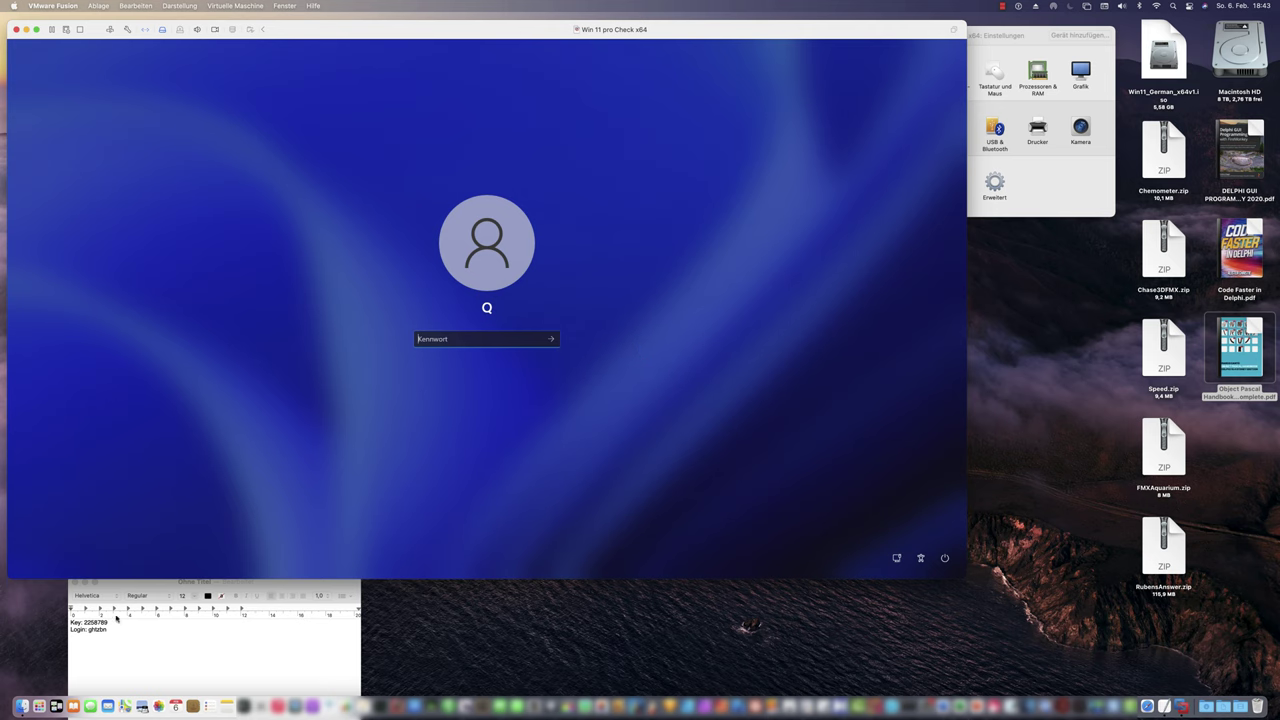
{"action": "key", "text": "Return"}
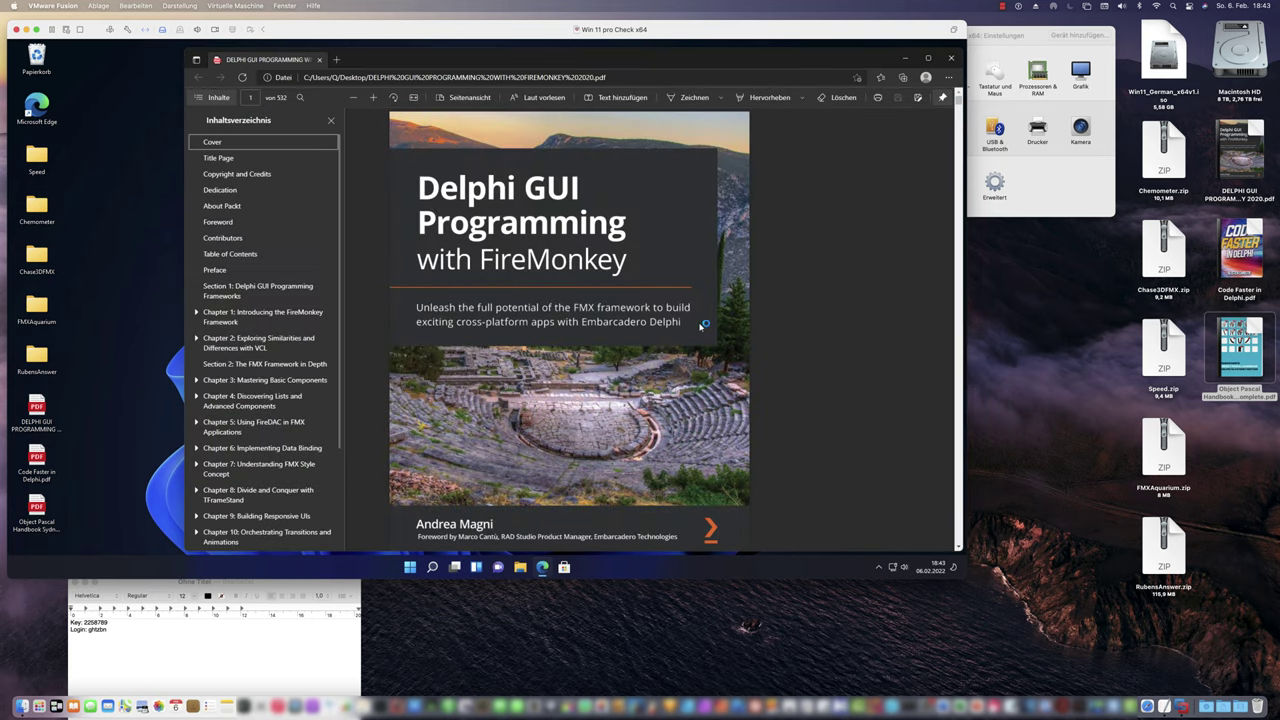
{"action": "left_click", "coordinate": [949, 61]}
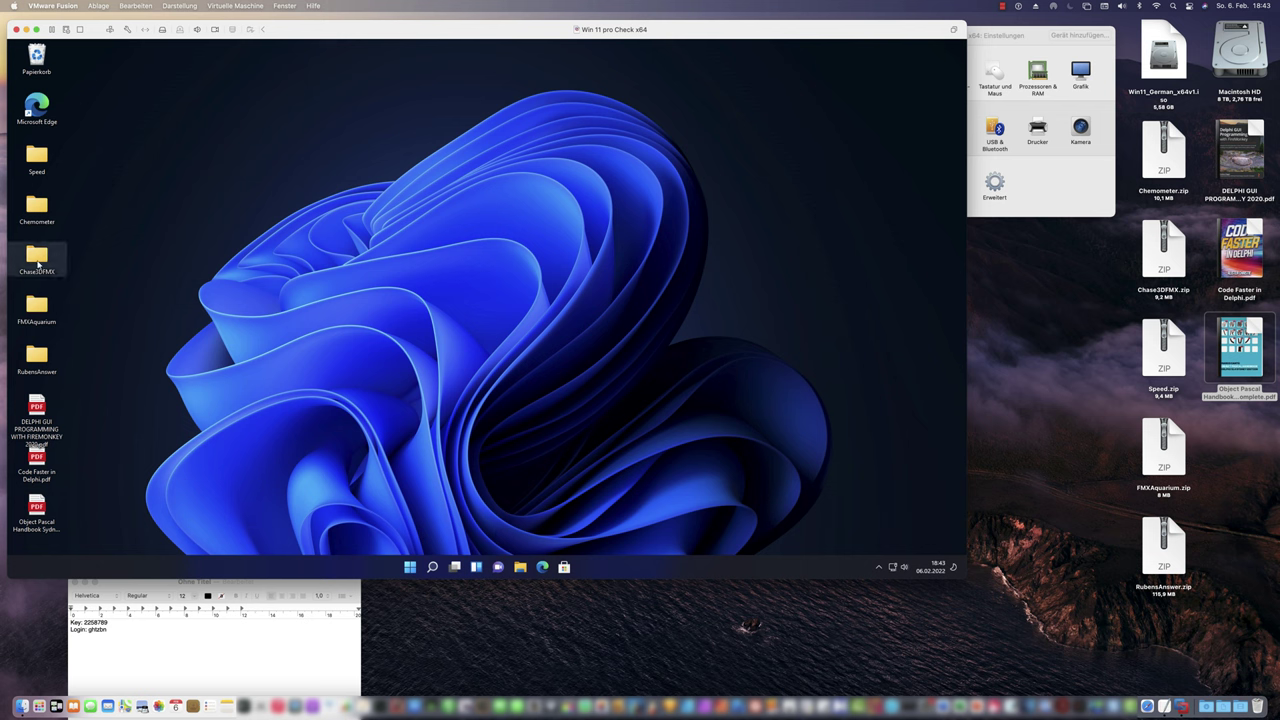
Launch Chase3DFMX.exe from the desktop's Chase3DFMX\Win32\Debug folder
{"action": "double_click", "coordinate": [37, 260]}
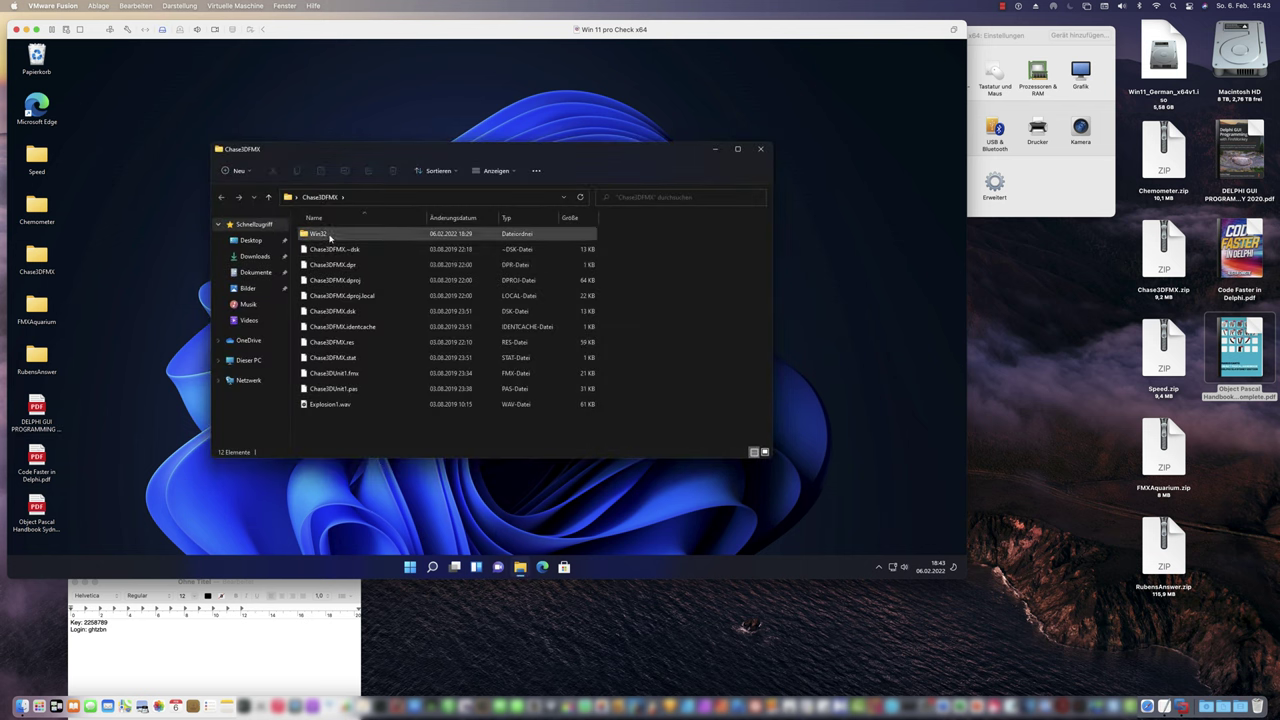
{"action": "double_click", "coordinate": [332, 238]}
{"action": "double_click", "coordinate": [329, 238]}
{"action": "double_click", "coordinate": [329, 235]}
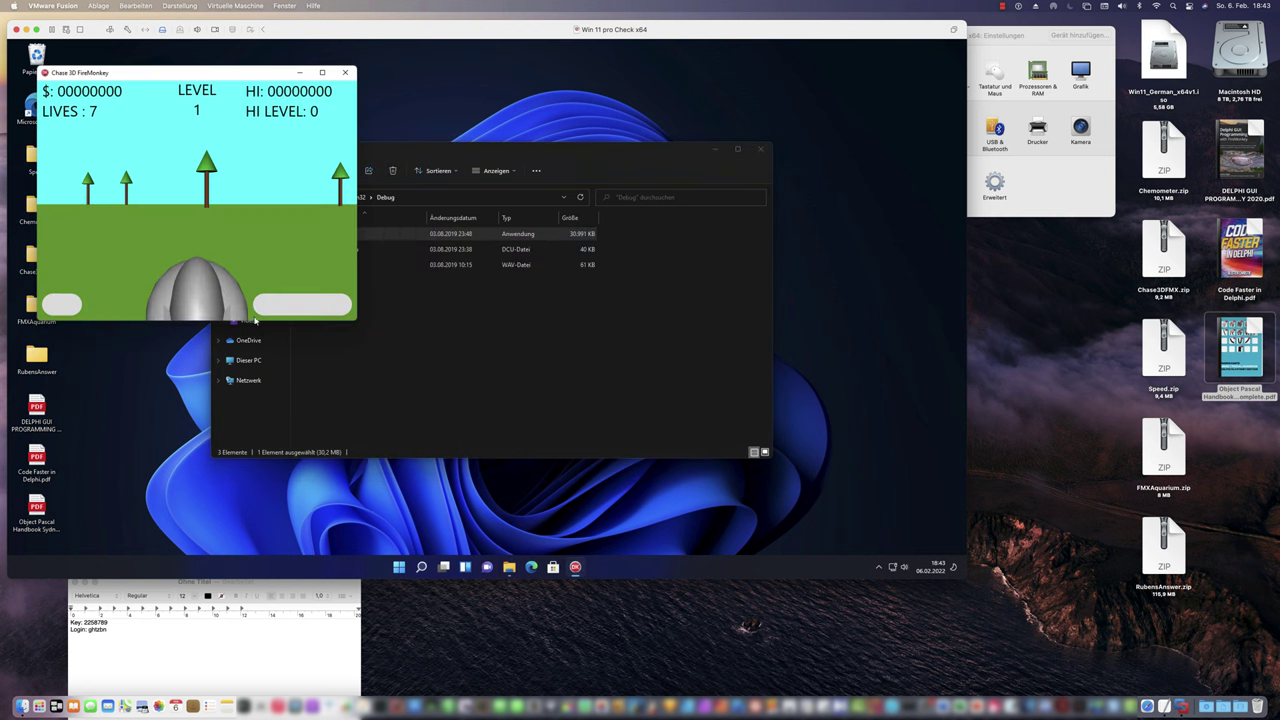
Steer briefly in the game, then close it and the Debug folder window
{"action": "left_click", "coordinate": [274, 307]}
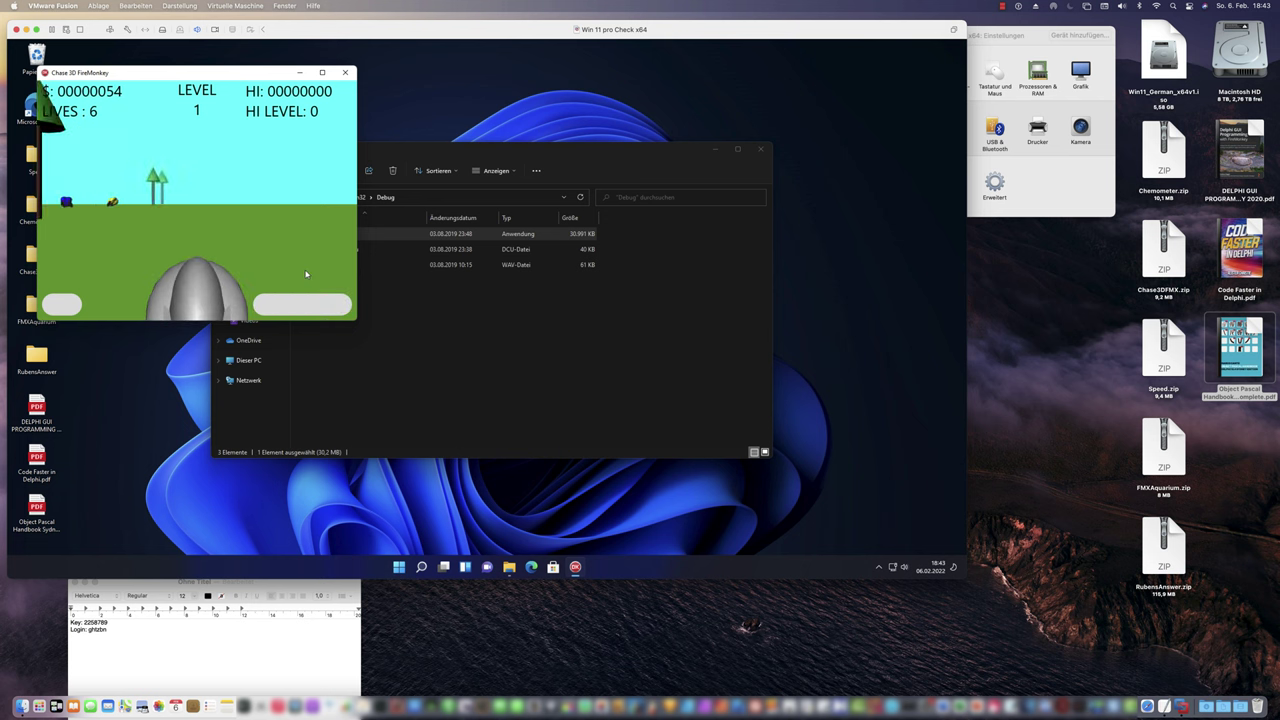
{"action": "left_click", "coordinate": [345, 72]}
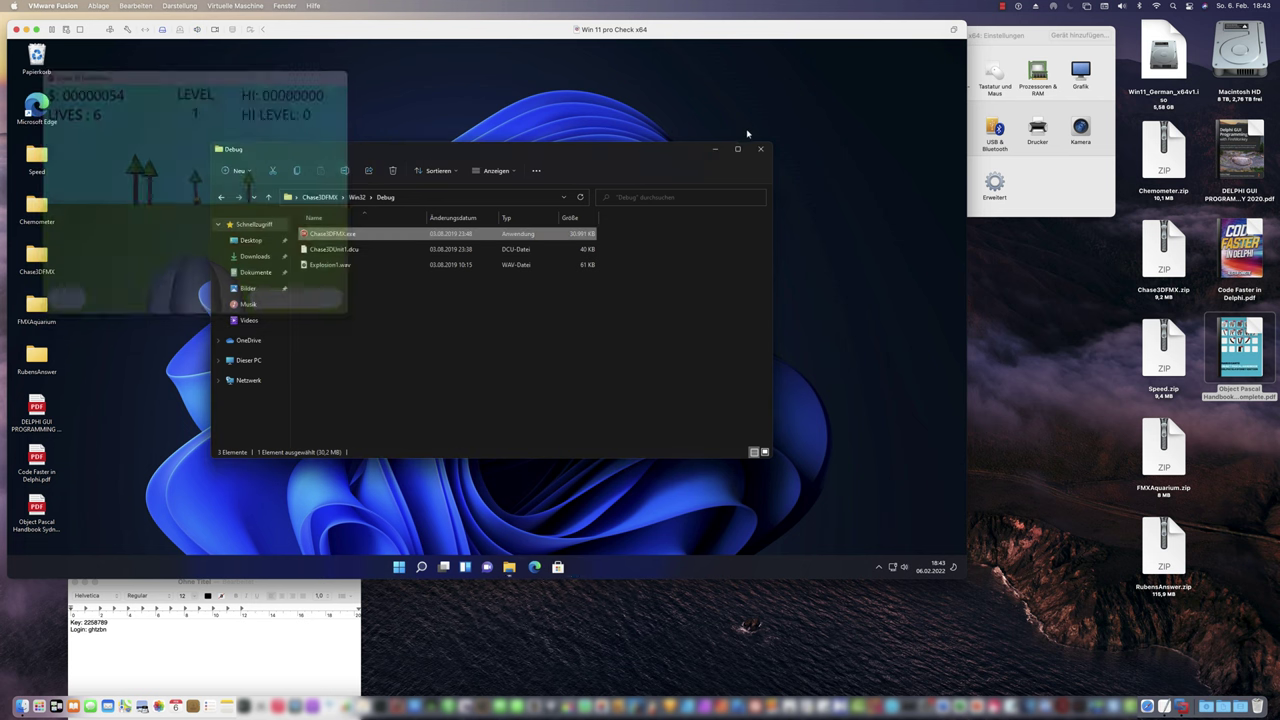
{"action": "left_click", "coordinate": [760, 148]}
{"action": "left_click", "coordinate": [1060, 187]}
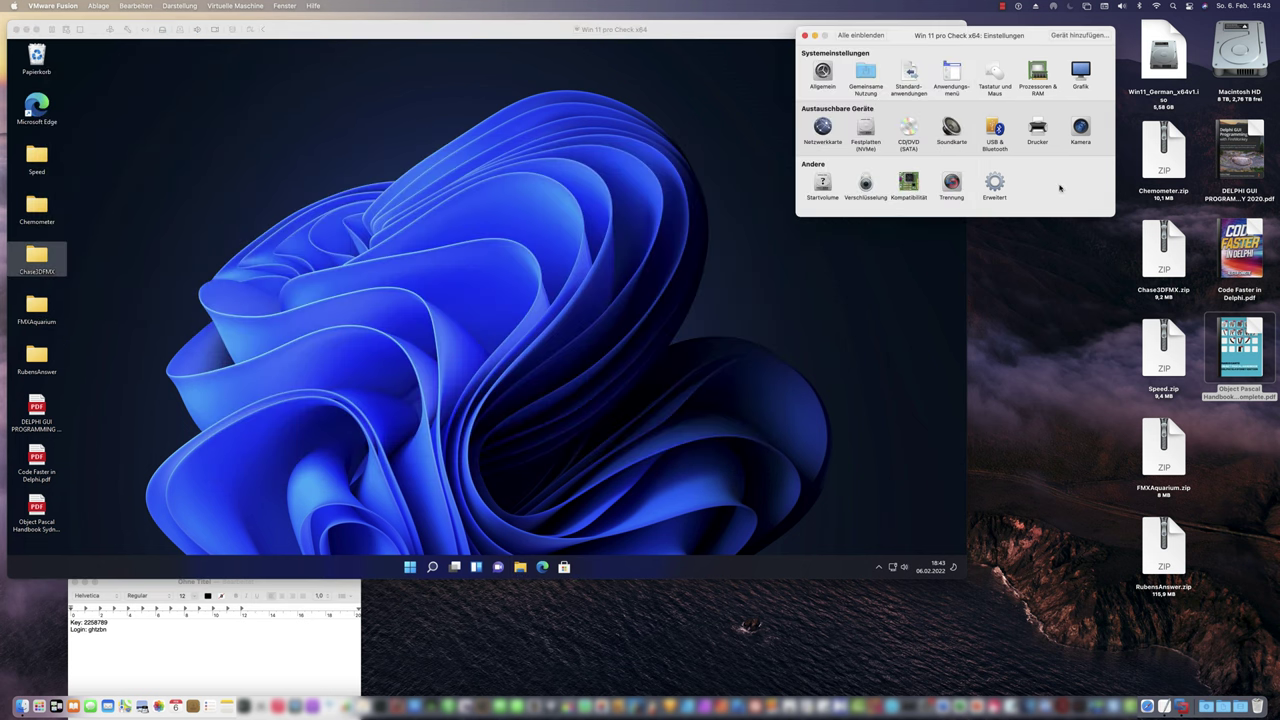
View the Verschlüsselung pane's warning that encryption can't be removed while running, then return to the overview
{"action": "left_click", "coordinate": [866, 186]}
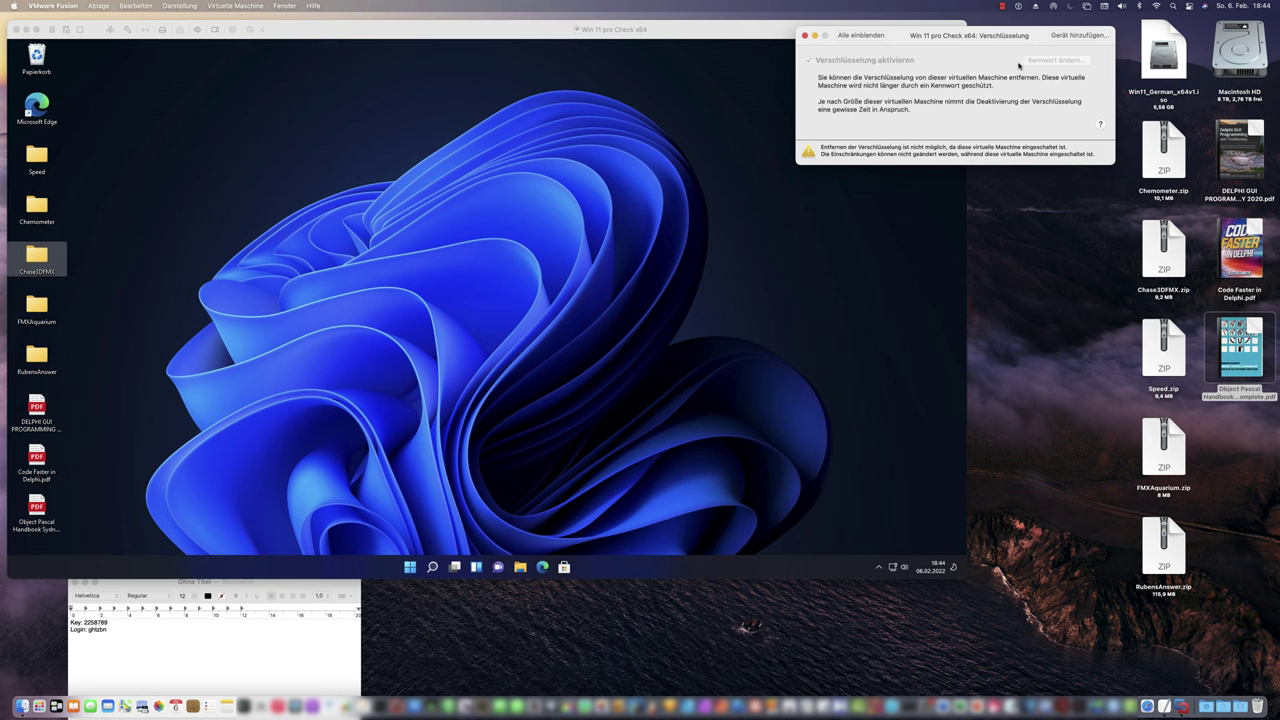
{"action": "left_click", "coordinate": [884, 40]}
Bring the Windows VM forward and shut down via Start > Power > Herunterfahren
{"action": "left_click", "coordinate": [695, 32]}
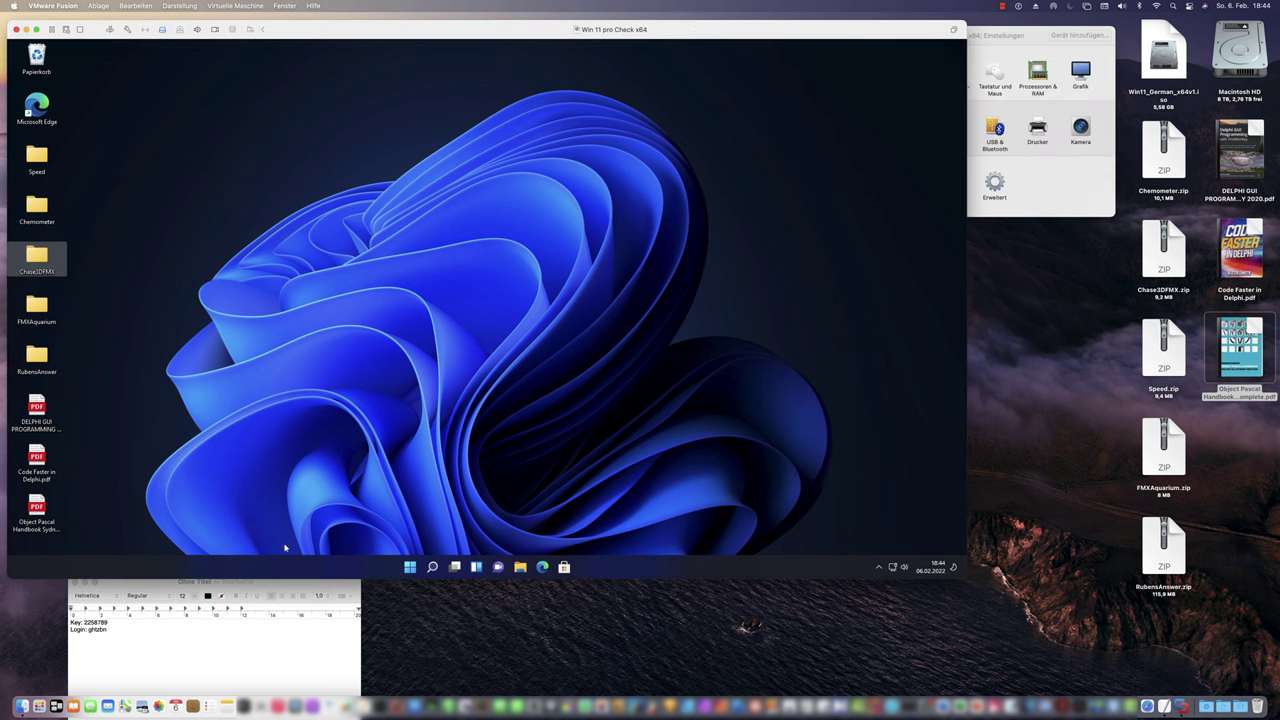
{"action": "left_click", "coordinate": [410, 567]}
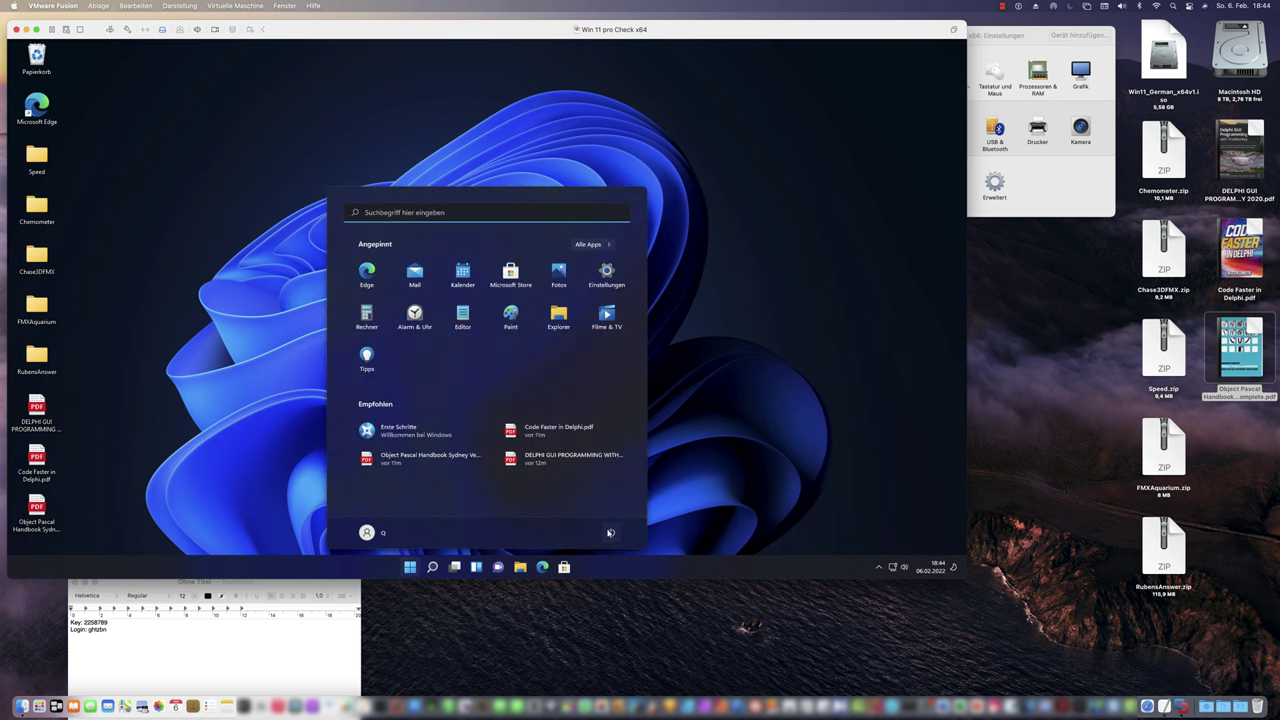
{"action": "left_click", "coordinate": [610, 532]}
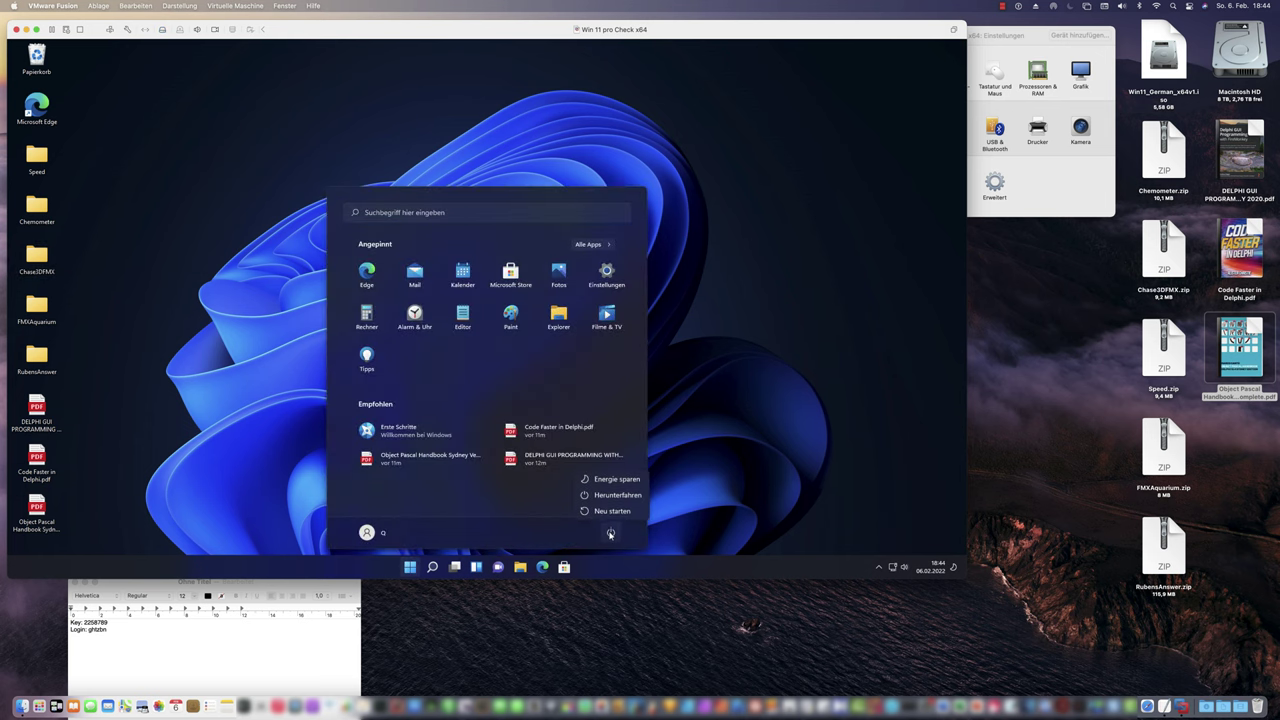
{"action": "left_click", "coordinate": [612, 499]}
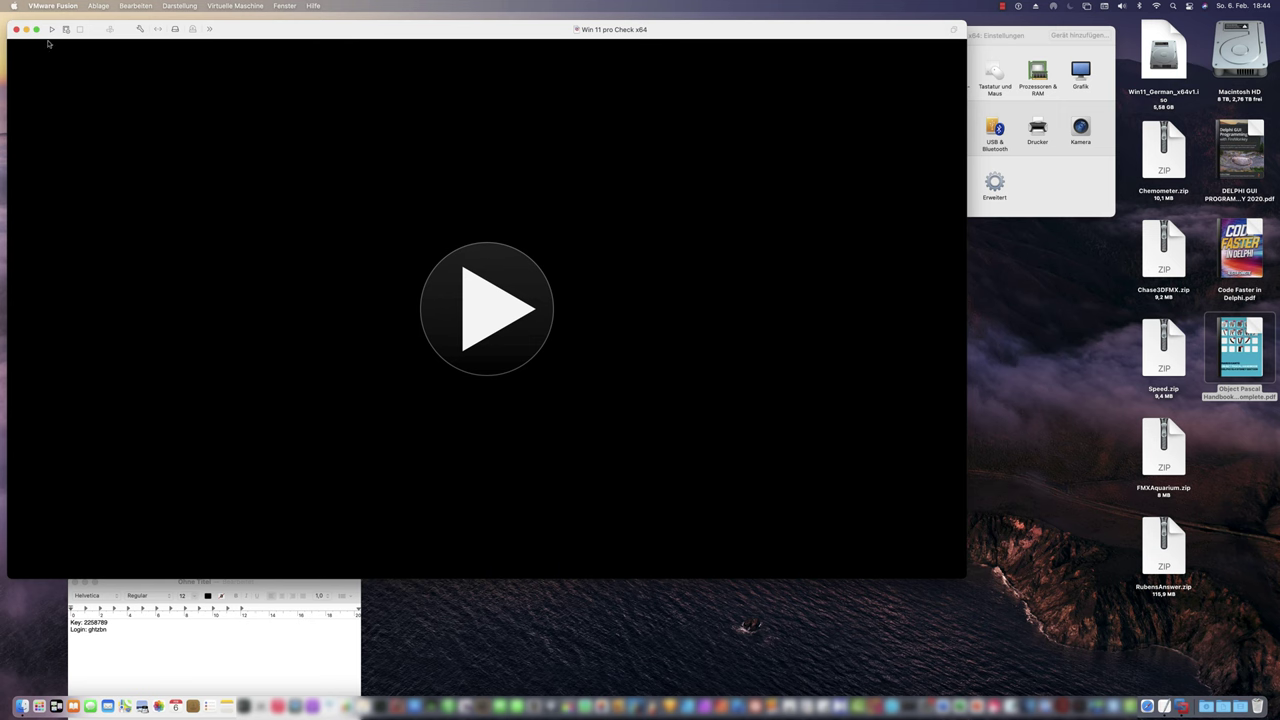
Close the VM window and turn off Verschlüsselung for Win 11 pro Check x64, confirming with the password
{"action": "left_click", "coordinate": [15, 30]}
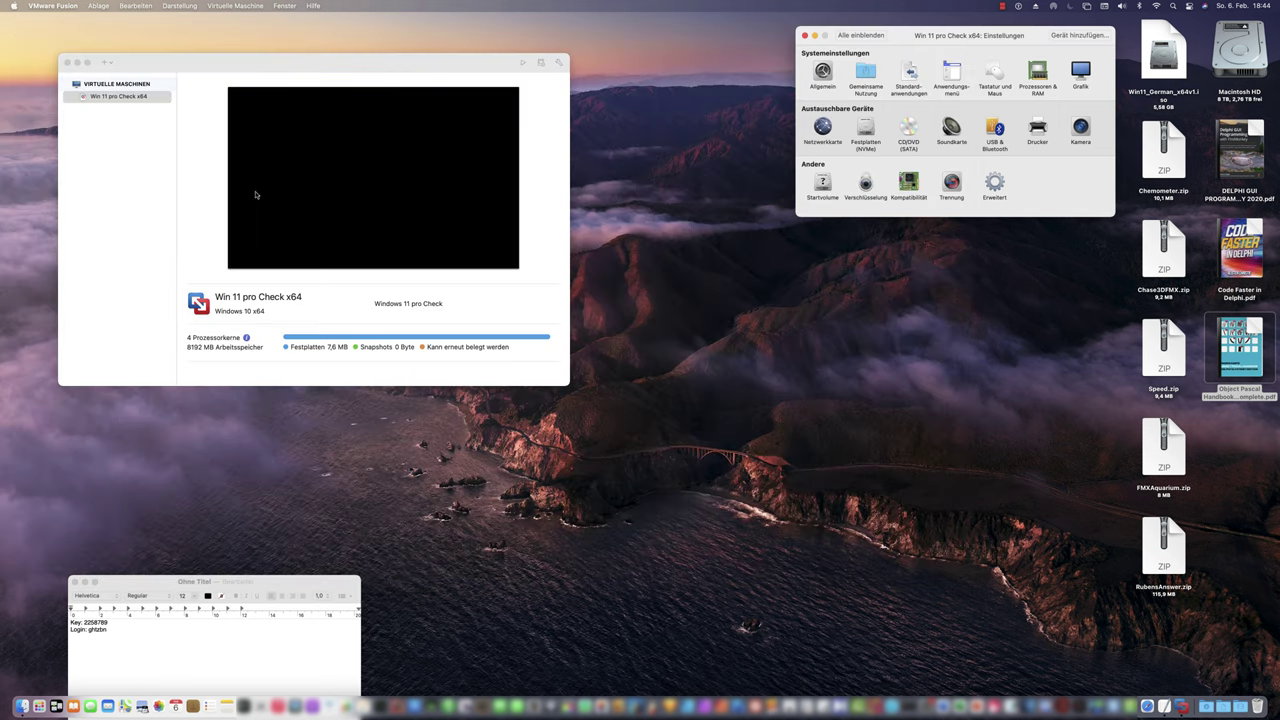
{"action": "left_click", "coordinate": [865, 182]}
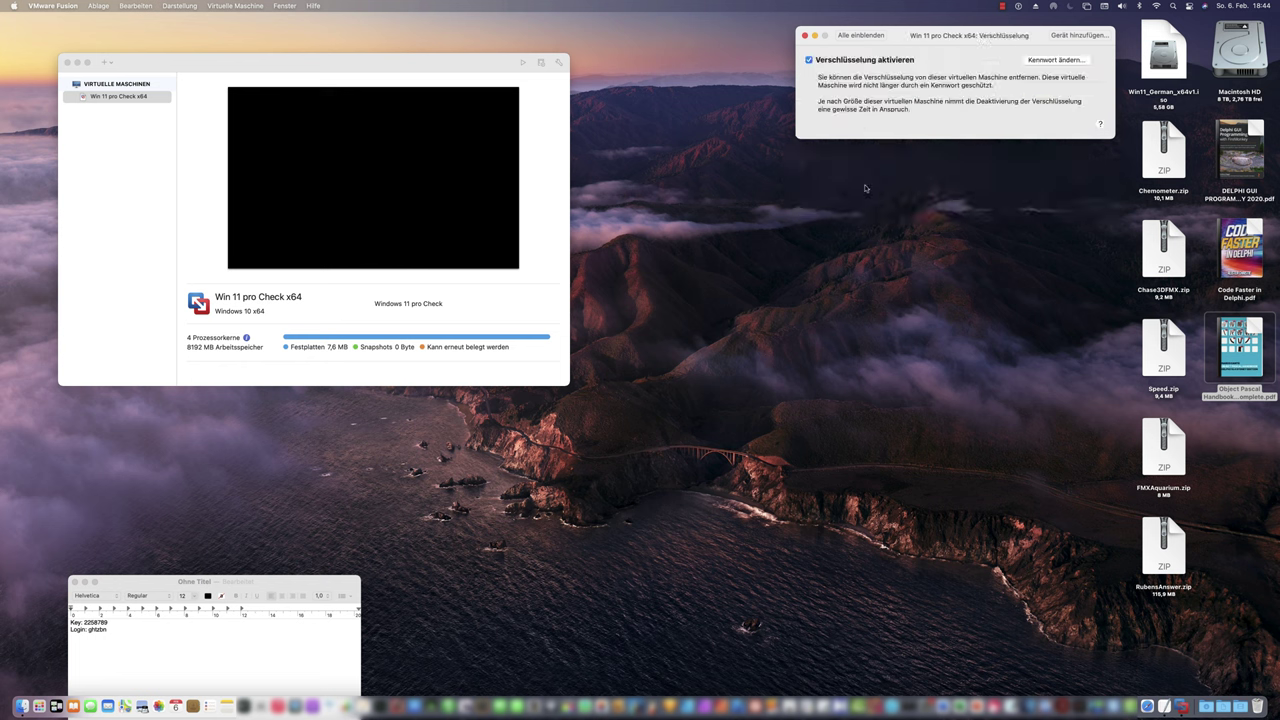
{"action": "left_click", "coordinate": [858, 62]}
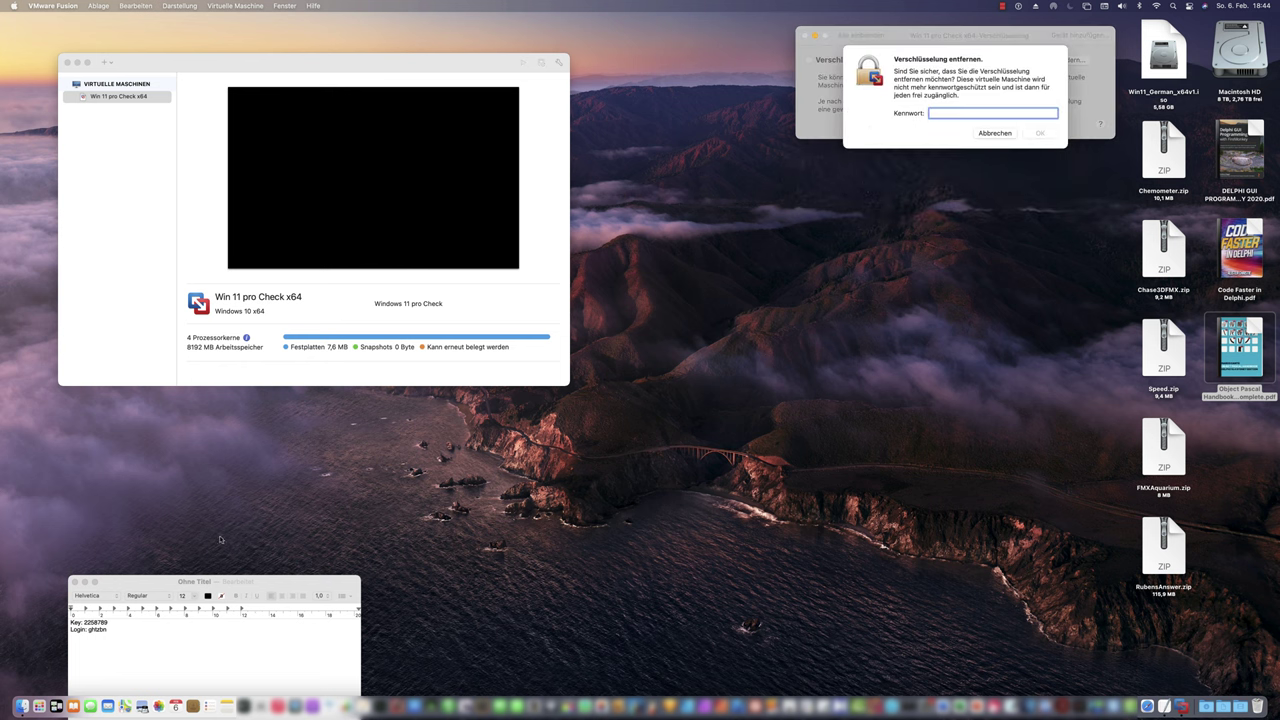
{"action": "type", "text": "g"}
{"action": "left_click", "coordinate": [1040, 133]}
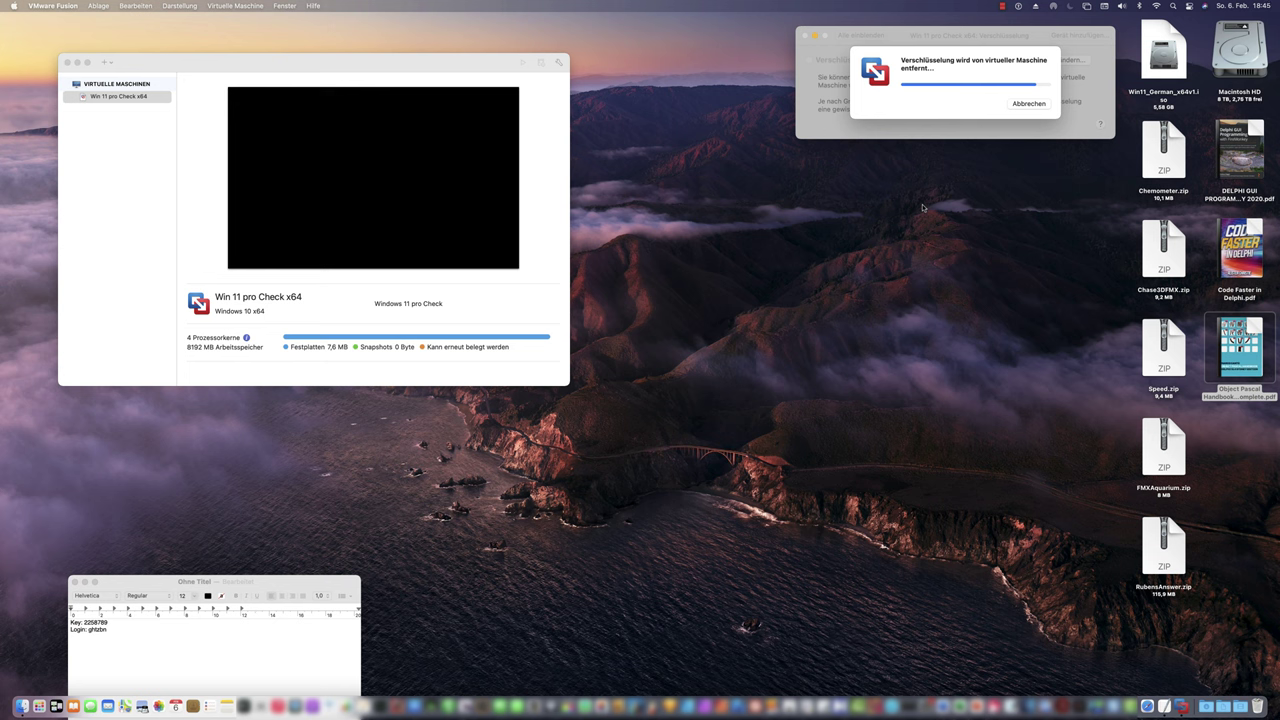
Acknowledge that encryption was removed and quit VMware Fusion
{"action": "left_click", "coordinate": [988, 147]}
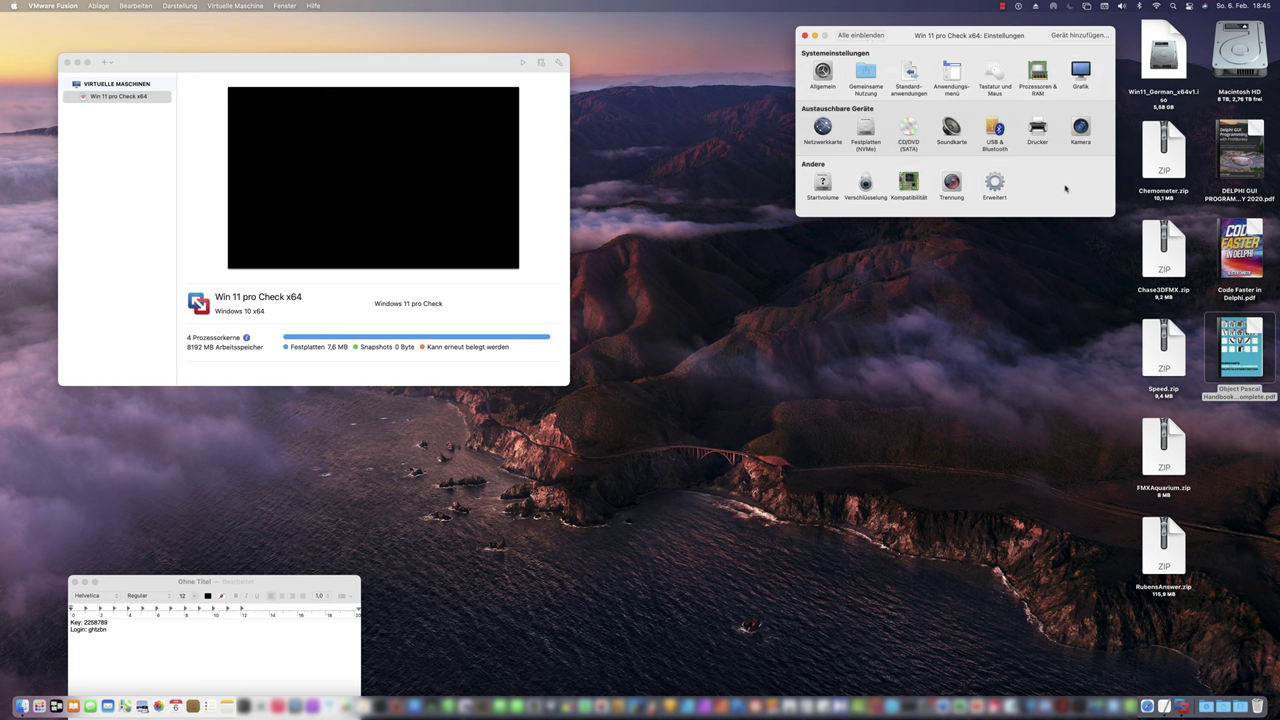
{"action": "left_click", "coordinate": [140, 68]}
{"action": "left_click", "coordinate": [52, 5]}
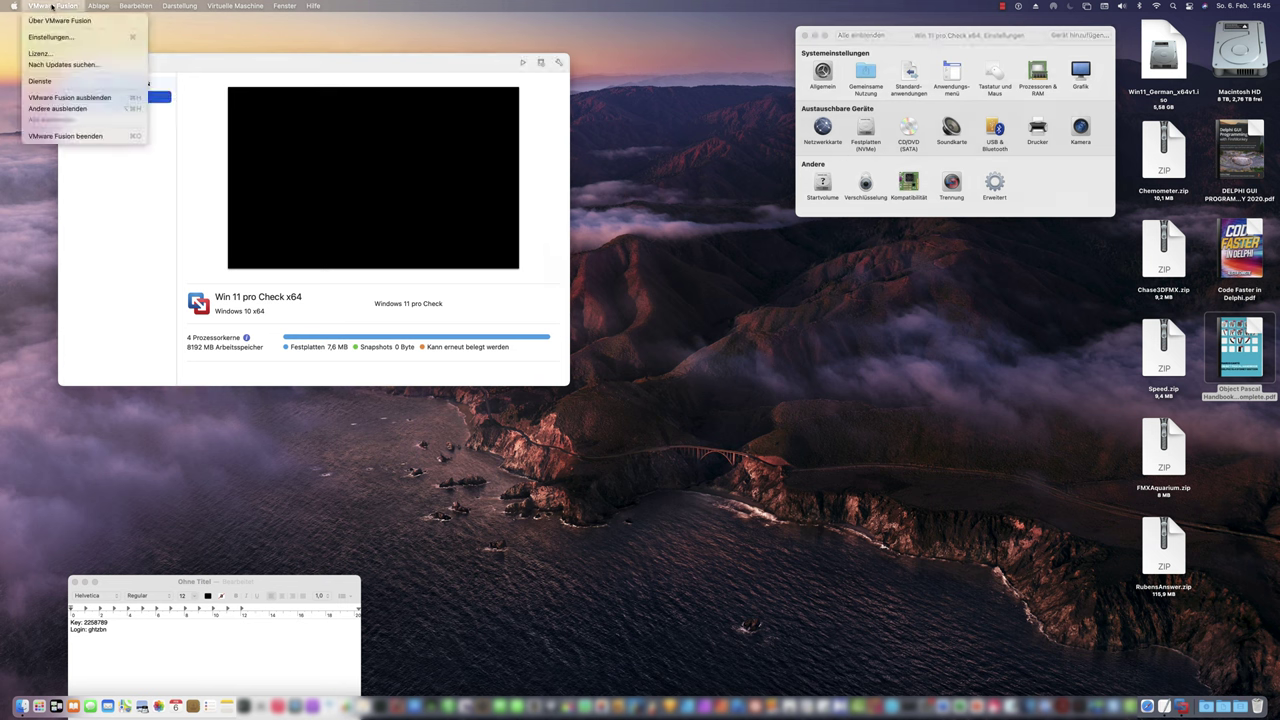
{"action": "left_click", "coordinate": [62, 136]}
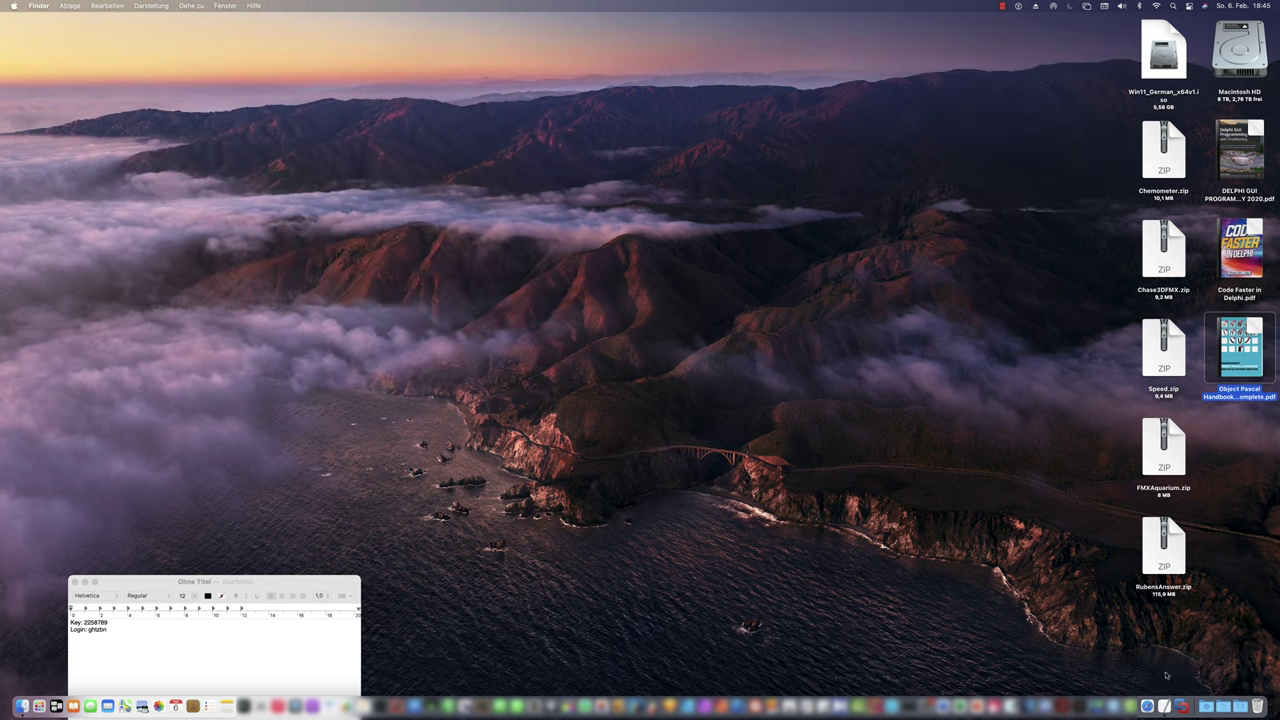
Relaunch VMware Fusion from the Dock, open the library and start the Win 11 pro Check x64 VM
{"action": "left_click", "coordinate": [1181, 706]}
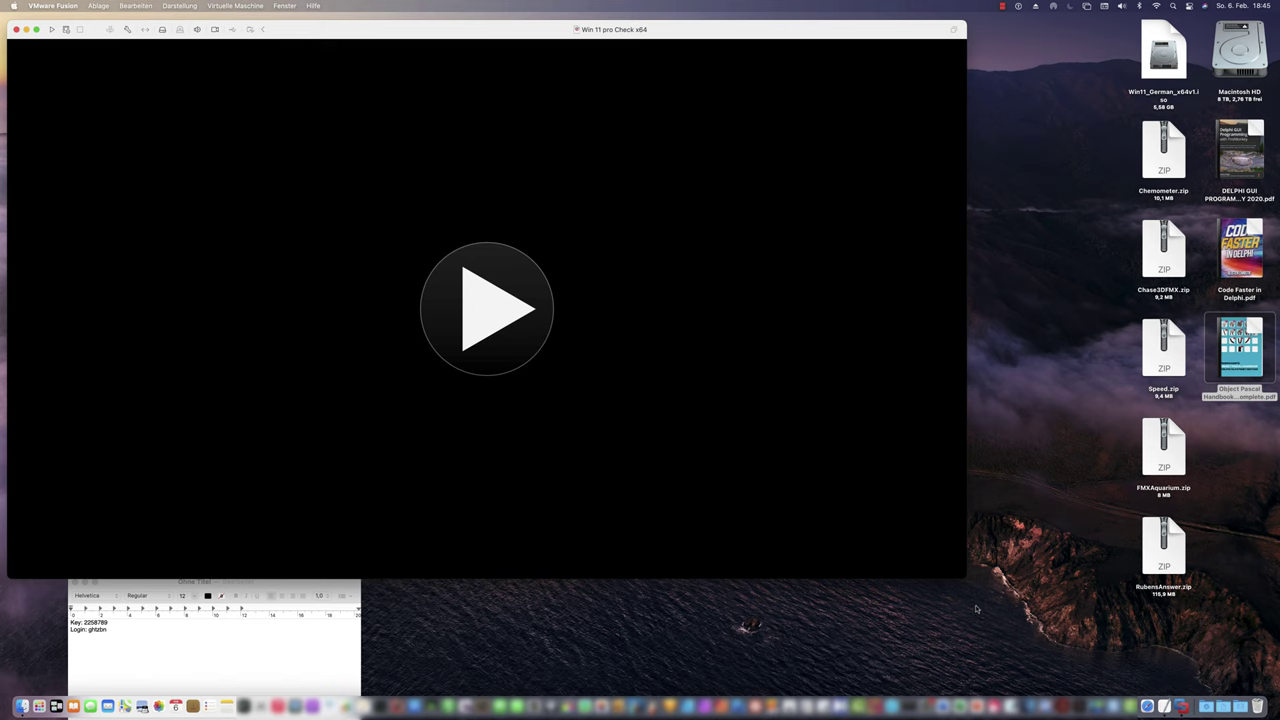
{"action": "right_click", "coordinate": [1181, 706]}
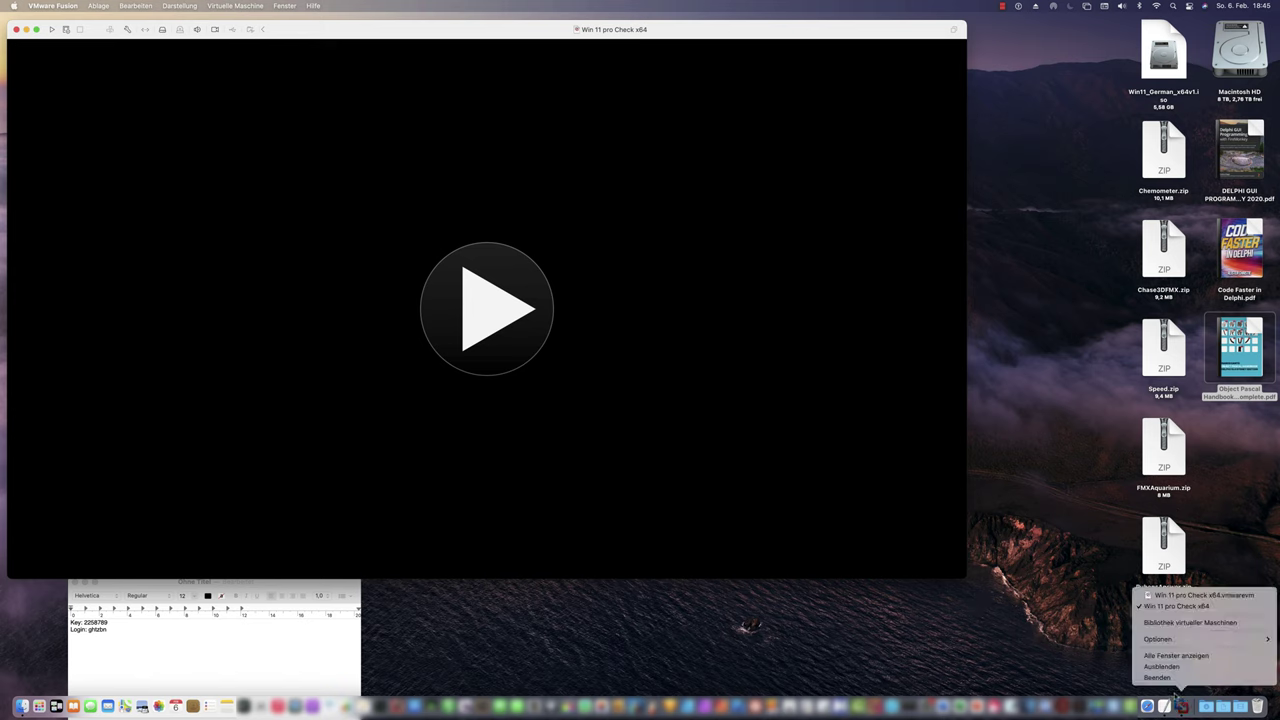
{"action": "left_click", "coordinate": [1185, 623]}
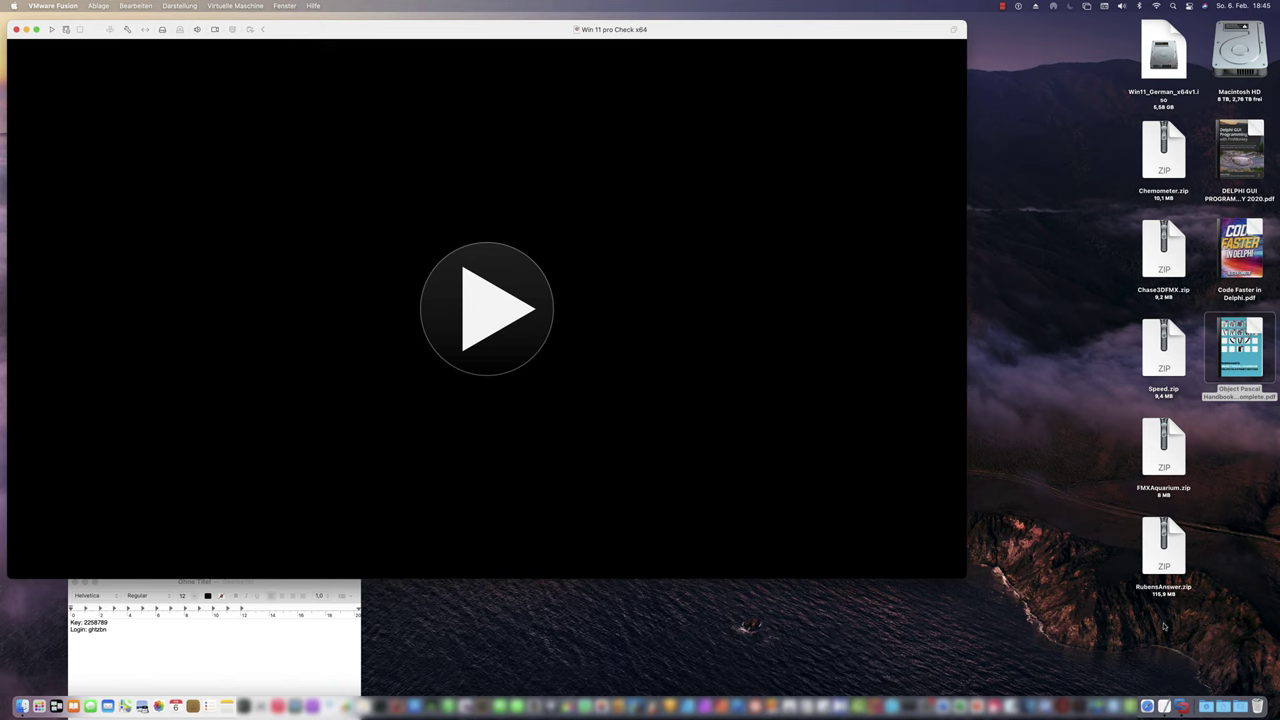
{"action": "left_click_drag", "start_coordinate": [307, 62], "coordinate": [1023, 449]}
{"action": "left_click", "coordinate": [578, 260]}
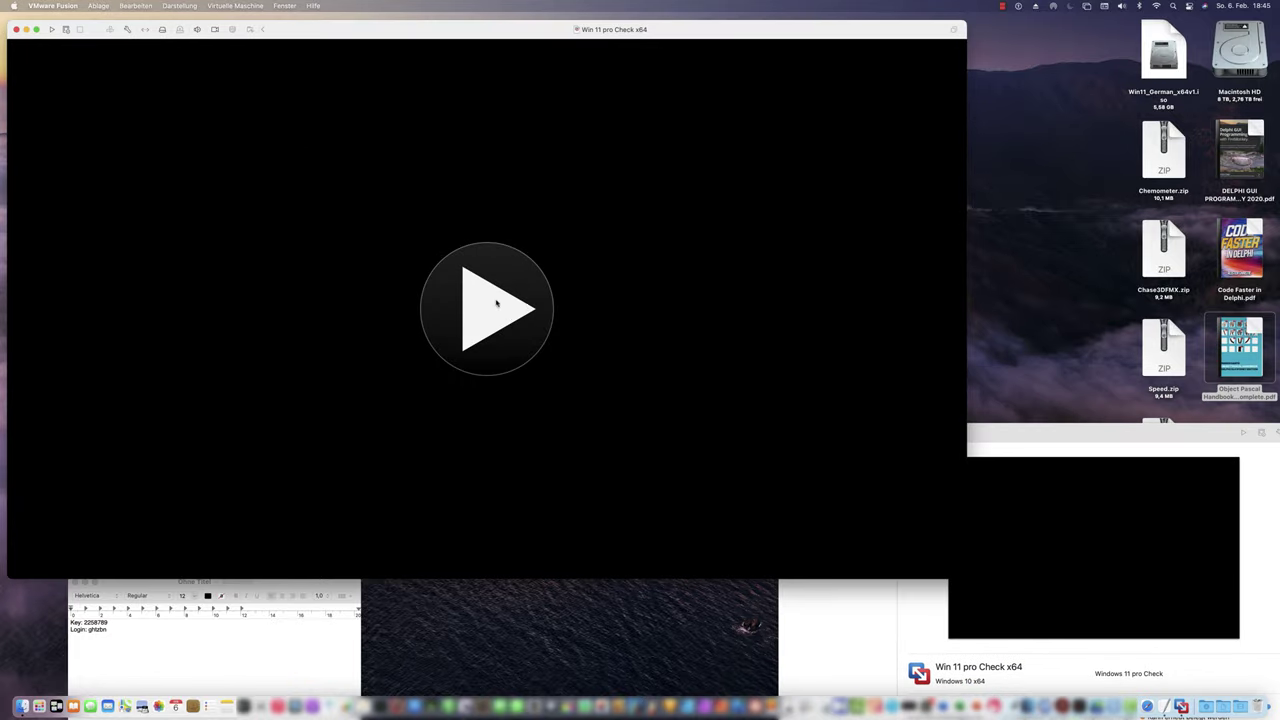
{"action": "left_click", "coordinate": [498, 302]}
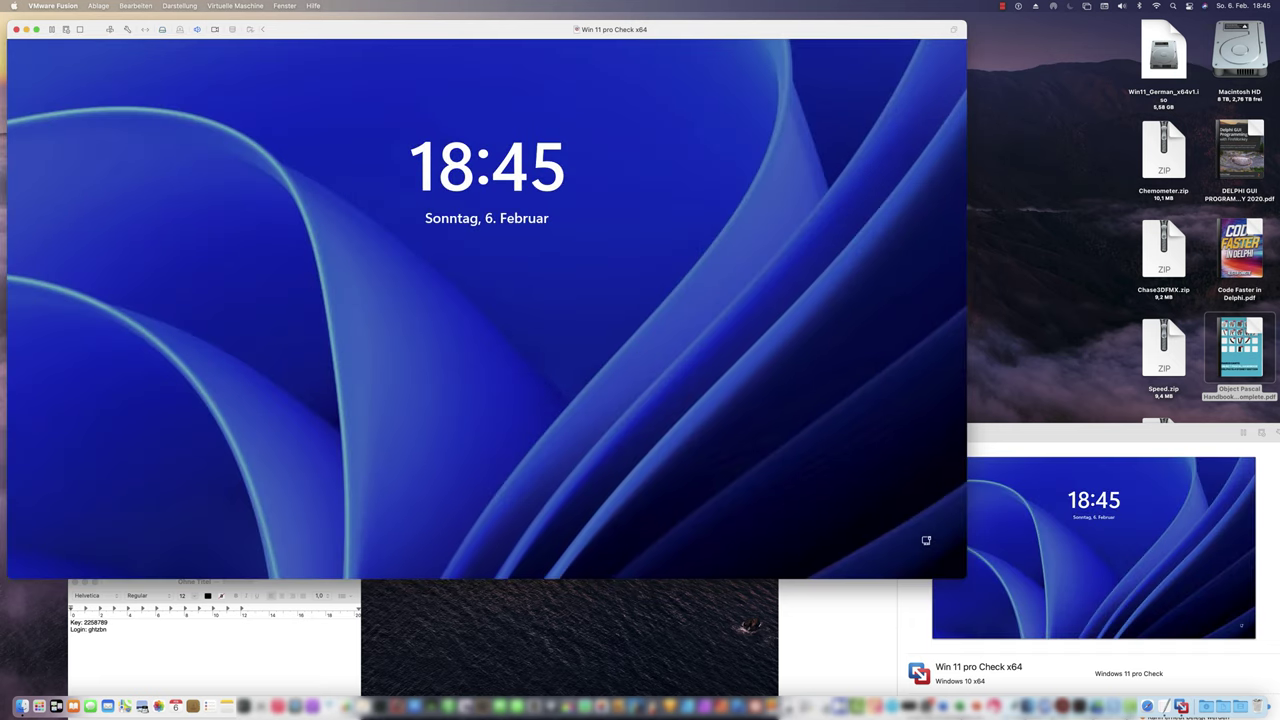
Sign in to Windows with the account password and bring up the Start menu
{"action": "left_click", "coordinate": [634, 343]}
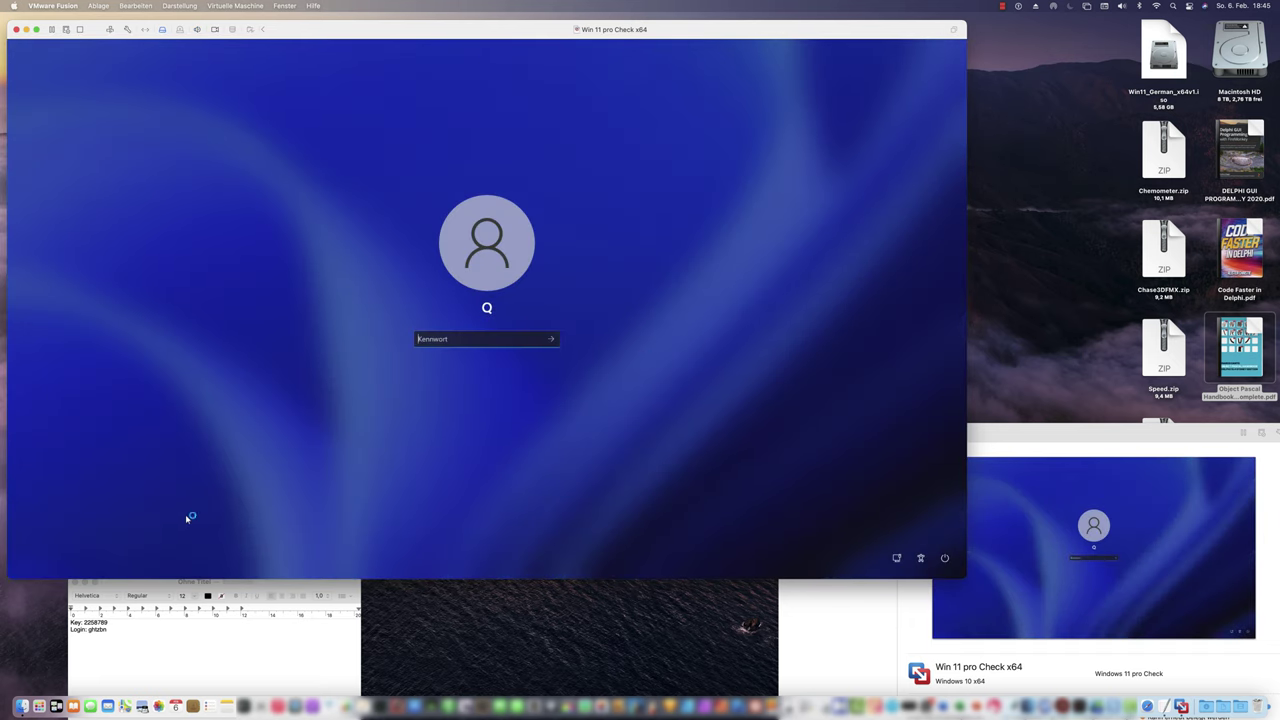
{"action": "left_click", "coordinate": [551, 341]}
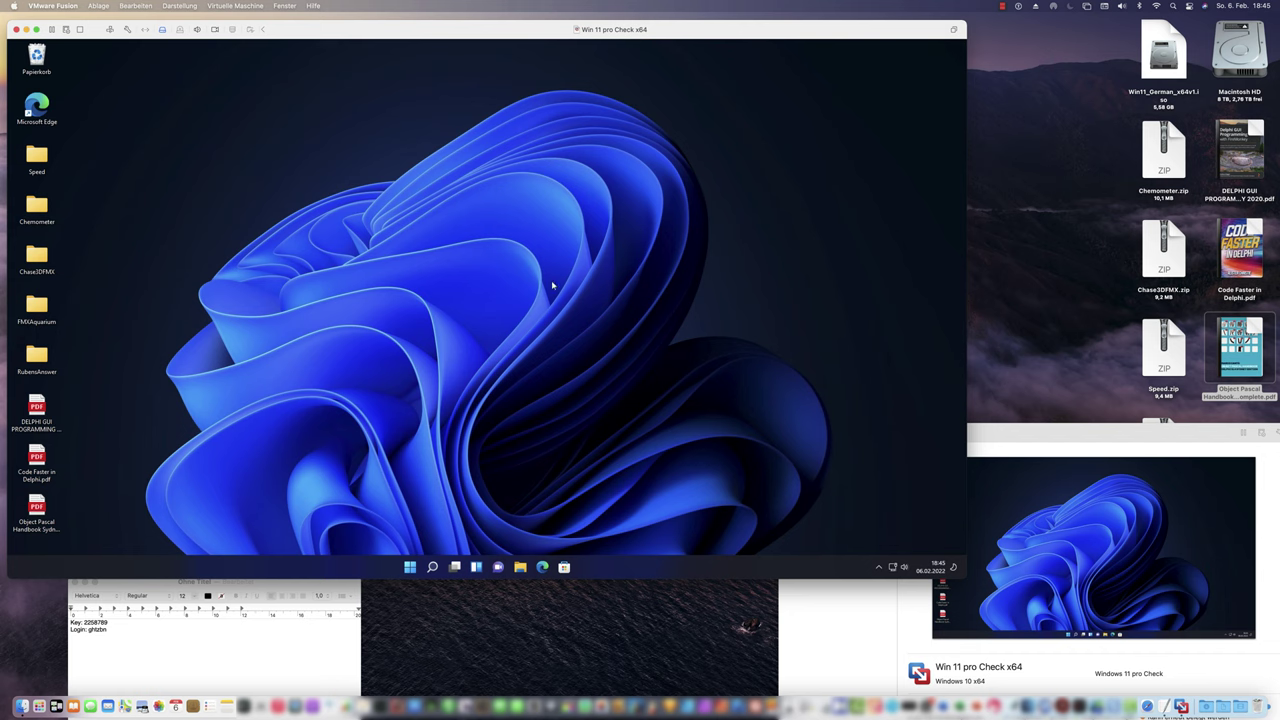
{"action": "left_click", "coordinate": [408, 567]}
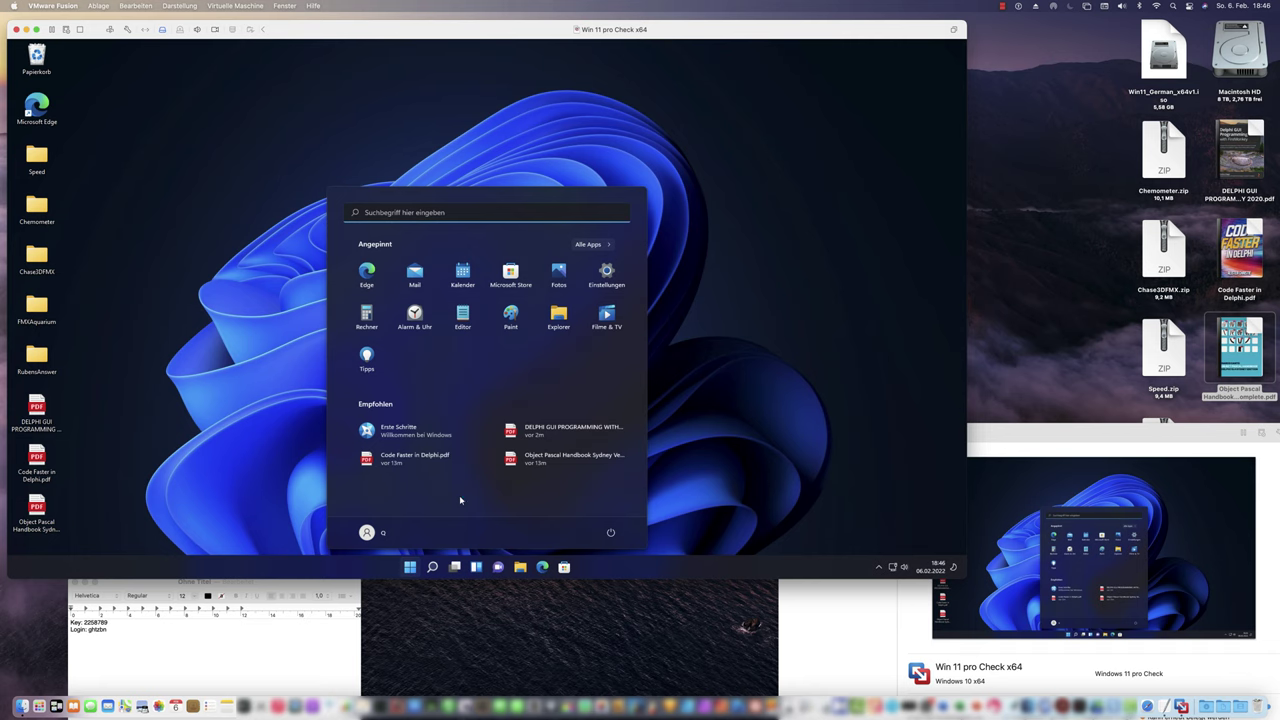
{"action": "left_click", "coordinate": [510, 315]}
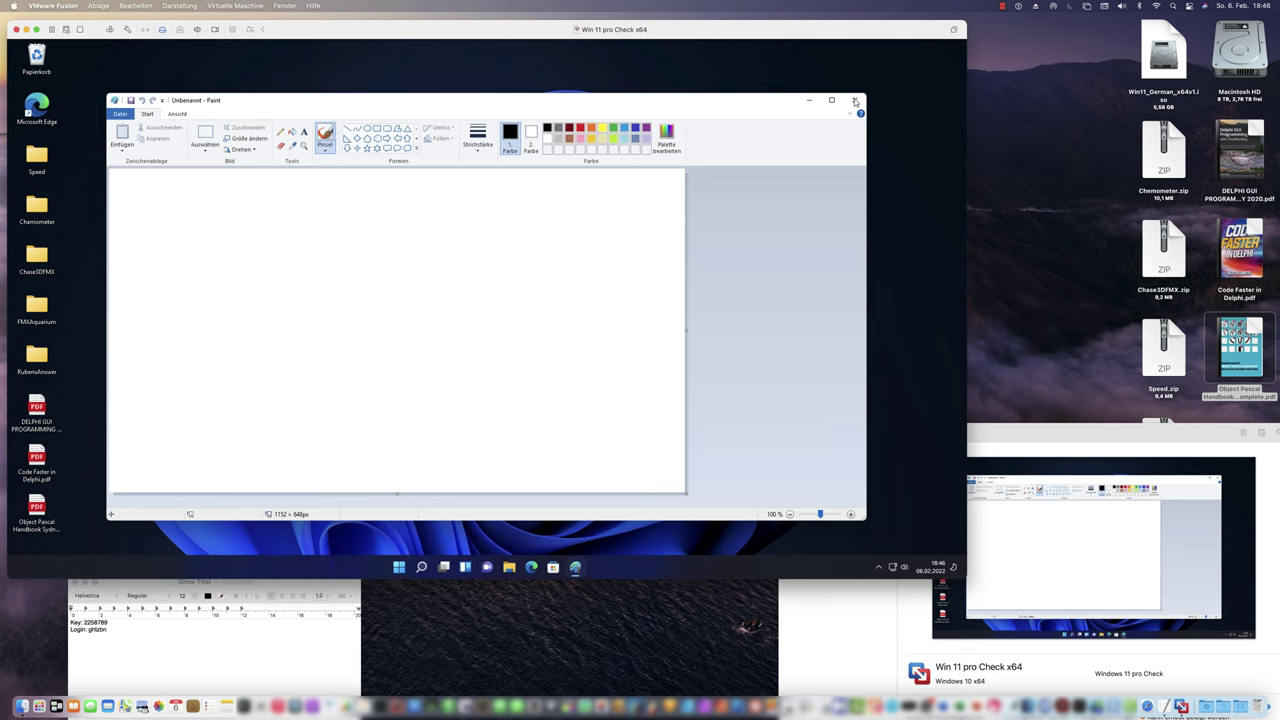
{"action": "left_click", "coordinate": [854, 100]}
{"action": "left_click", "coordinate": [409, 567]}
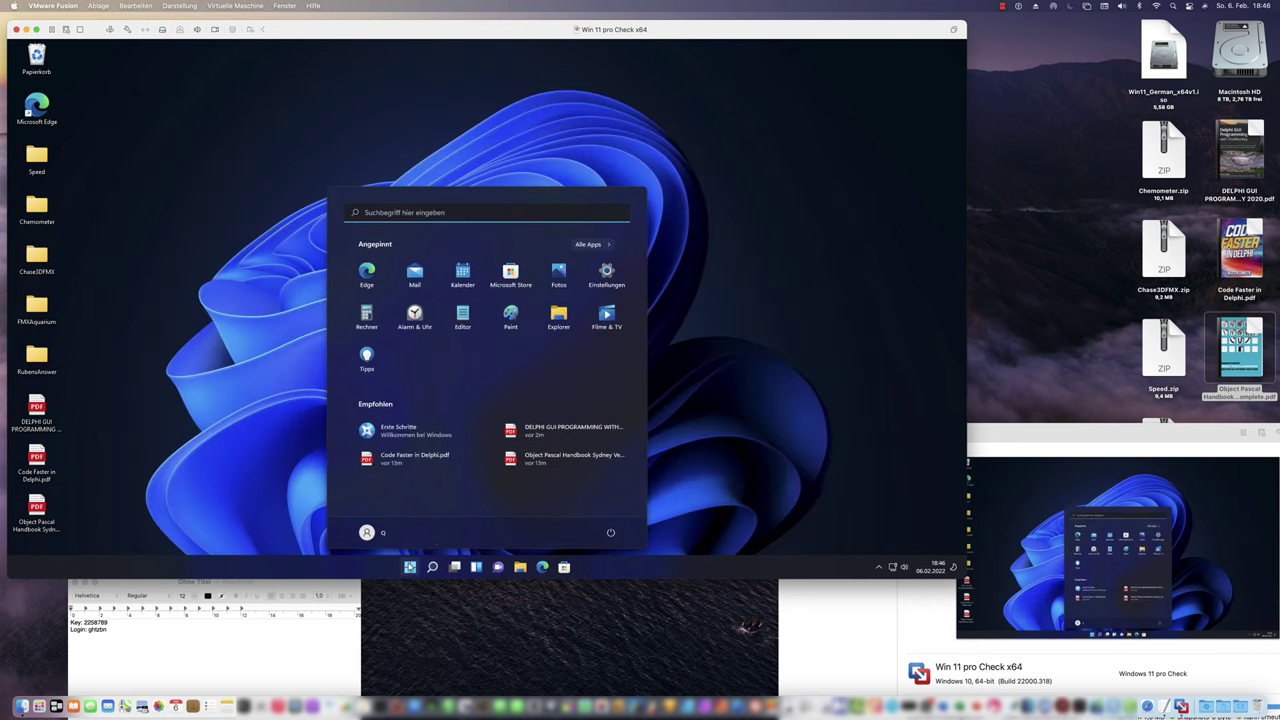
{"action": "left_click", "coordinate": [512, 276]}
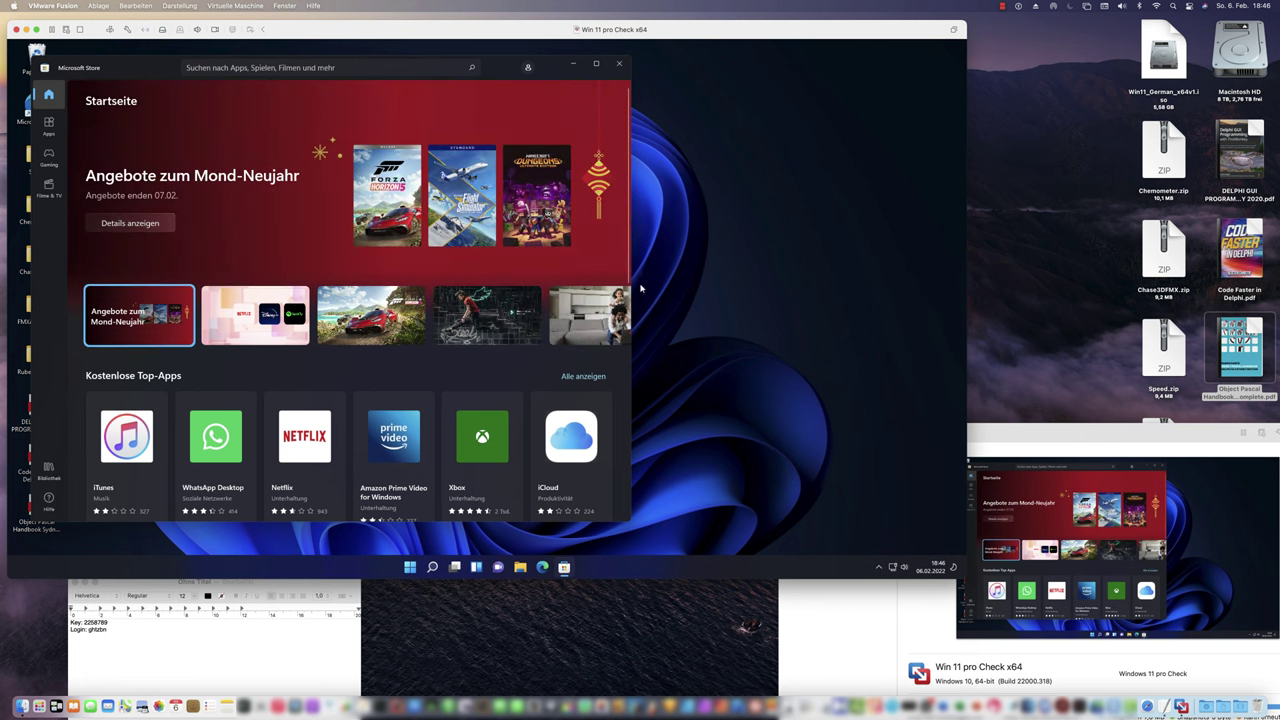
{"action": "scroll", "coordinate": [580, 292], "scroll_direction": "down", "scroll_amount": 3}
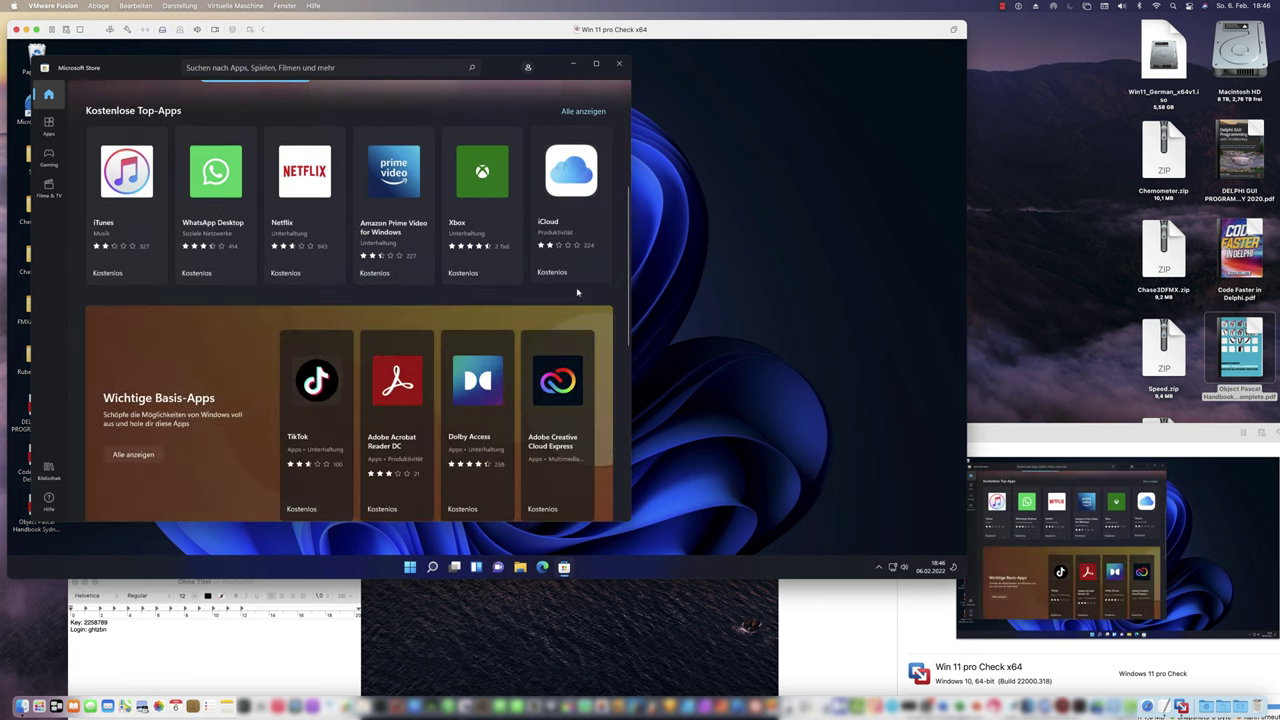
{"action": "scroll", "coordinate": [610, 317], "scroll_direction": "down", "scroll_amount": 2}
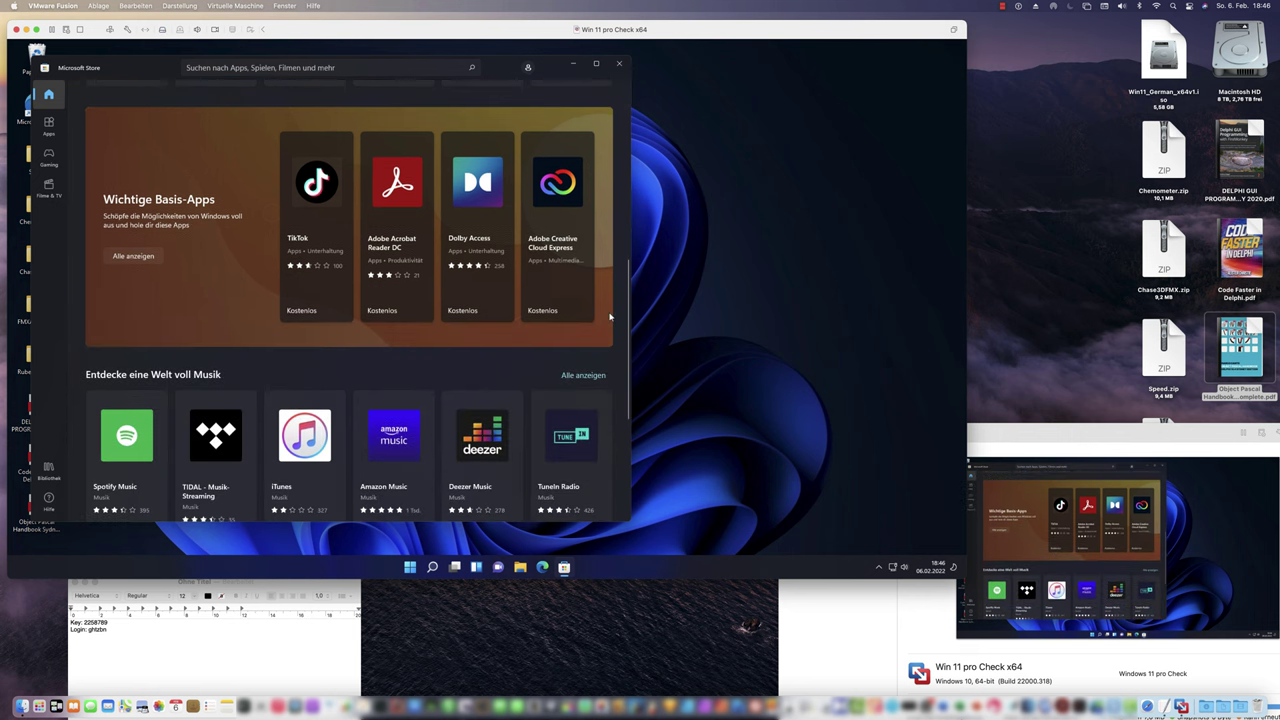
{"action": "scroll", "coordinate": [610, 317], "scroll_direction": "down", "scroll_amount": 2}
{"action": "scroll", "coordinate": [610, 317], "scroll_direction": "down", "scroll_amount": 3}
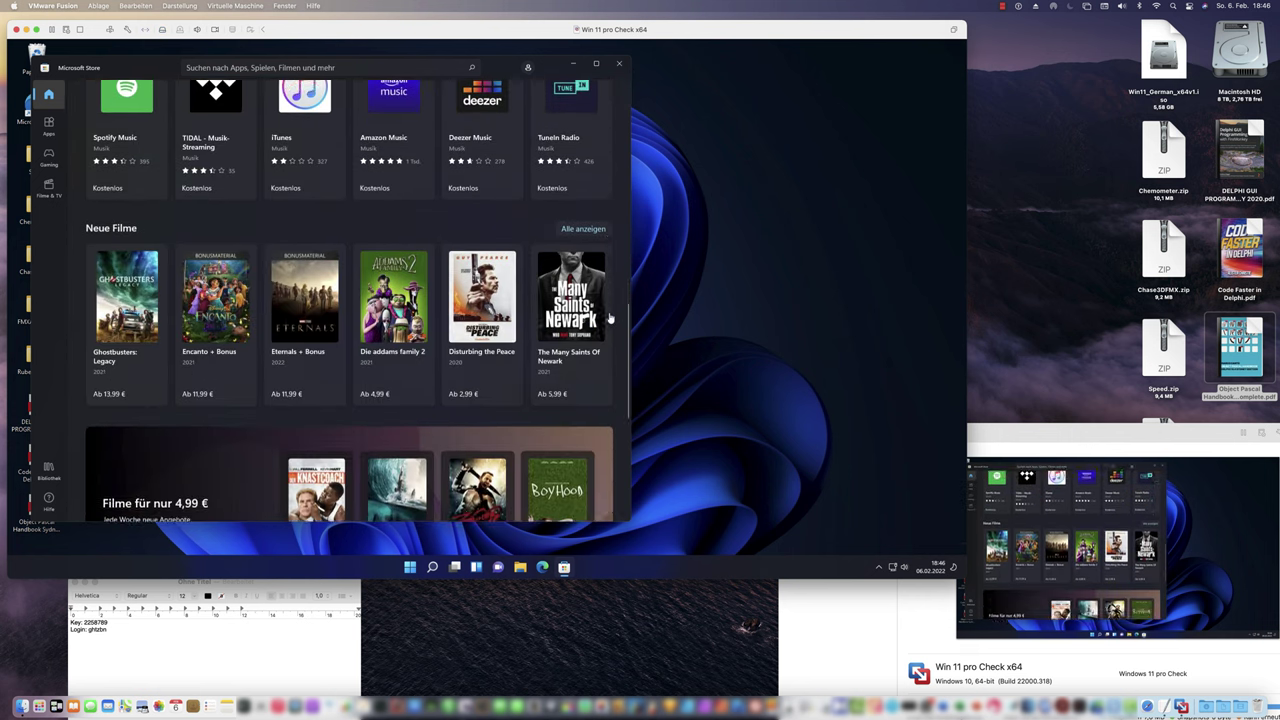
{"action": "scroll", "coordinate": [610, 317], "scroll_direction": "down", "scroll_amount": 3}
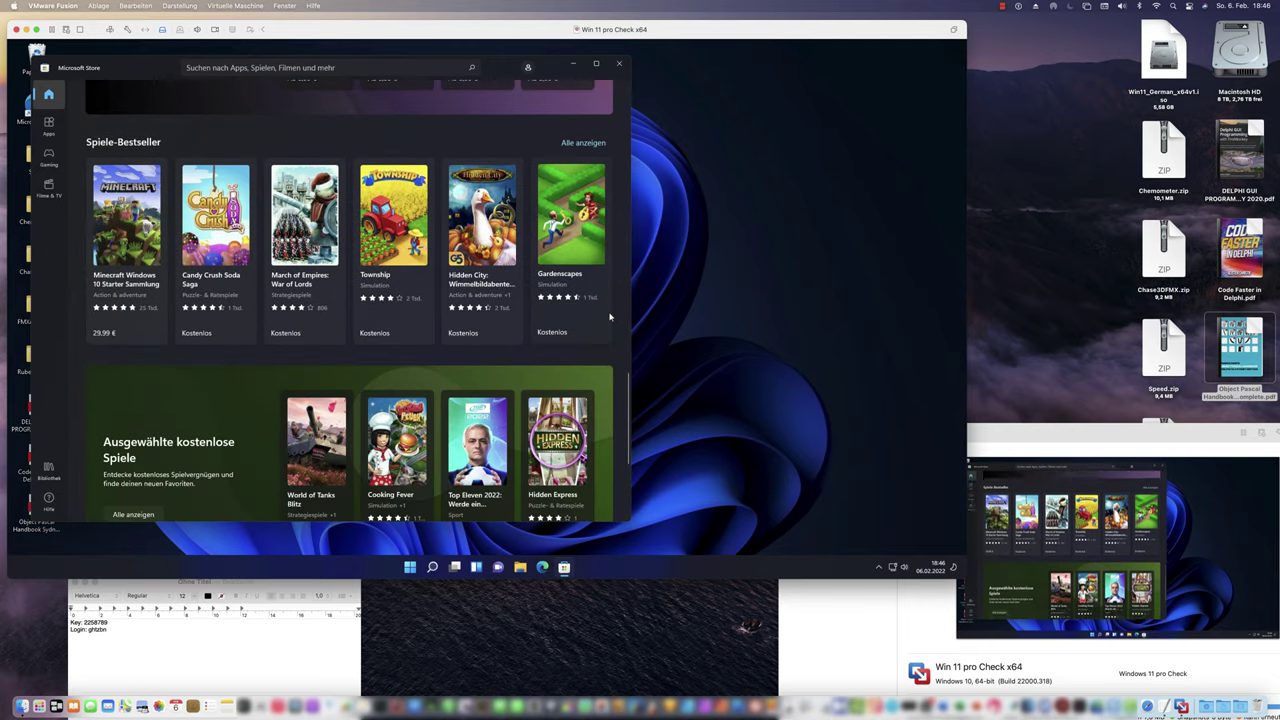
{"action": "scroll", "coordinate": [610, 317], "scroll_direction": "down", "scroll_amount": 3}
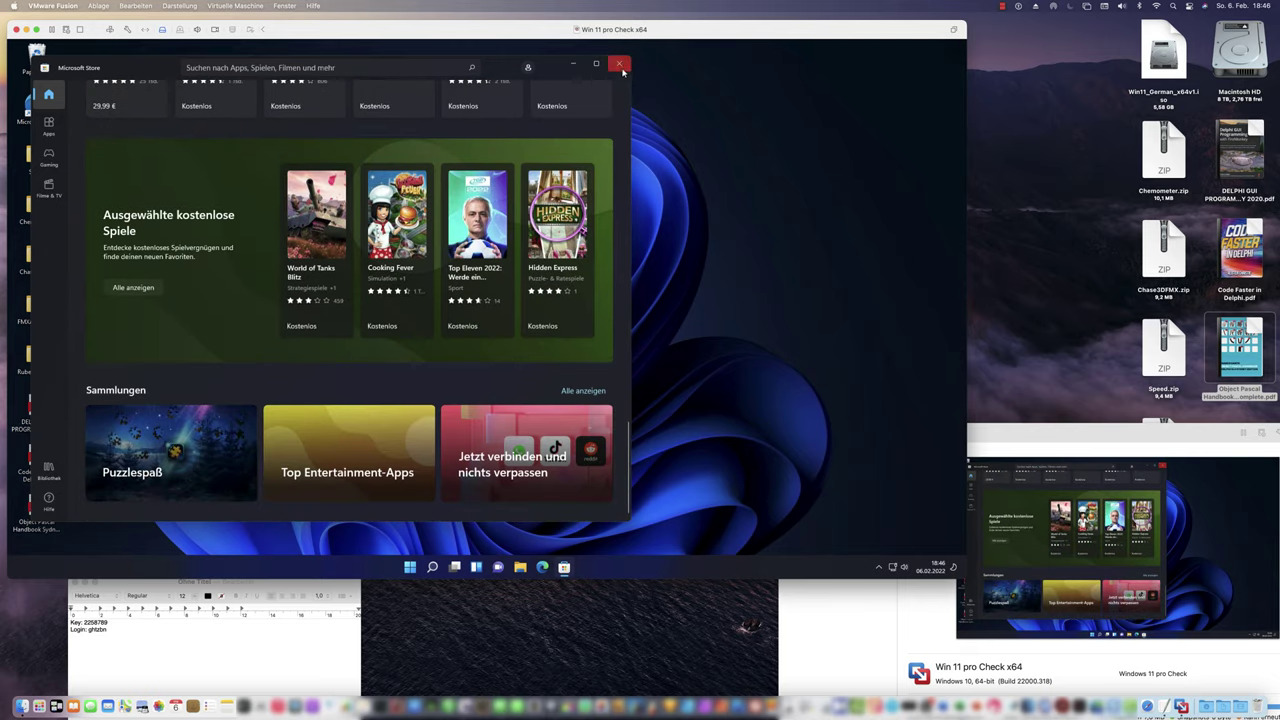
{"action": "left_click", "coordinate": [619, 63]}
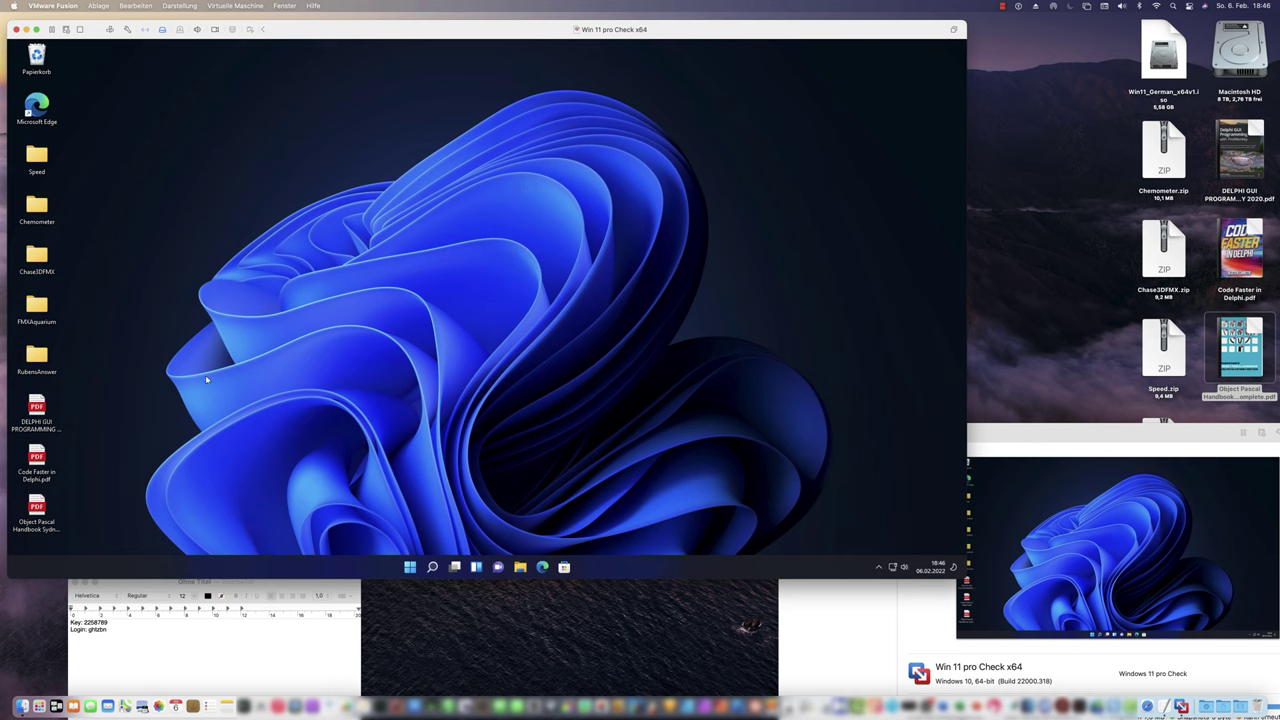
Open Einstellungen from Start and scroll the System page down to Info
{"action": "left_click", "coordinate": [409, 567]}
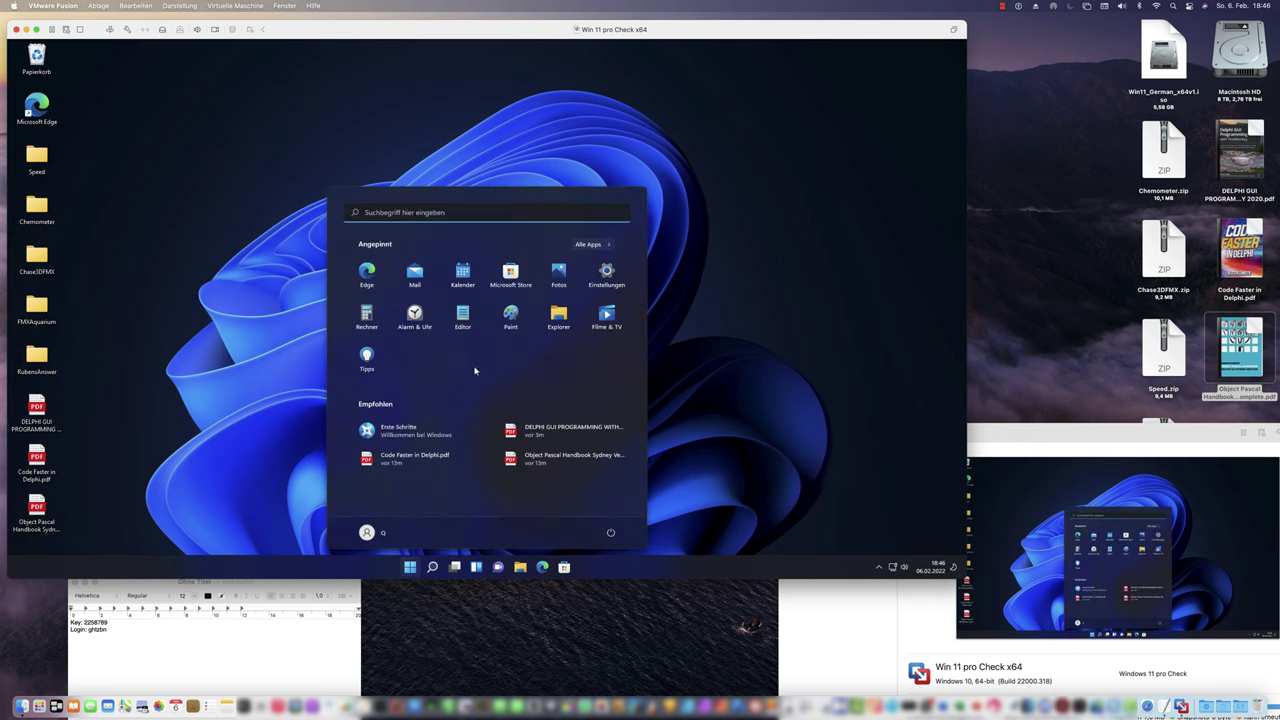
{"action": "left_click", "coordinate": [606, 275]}
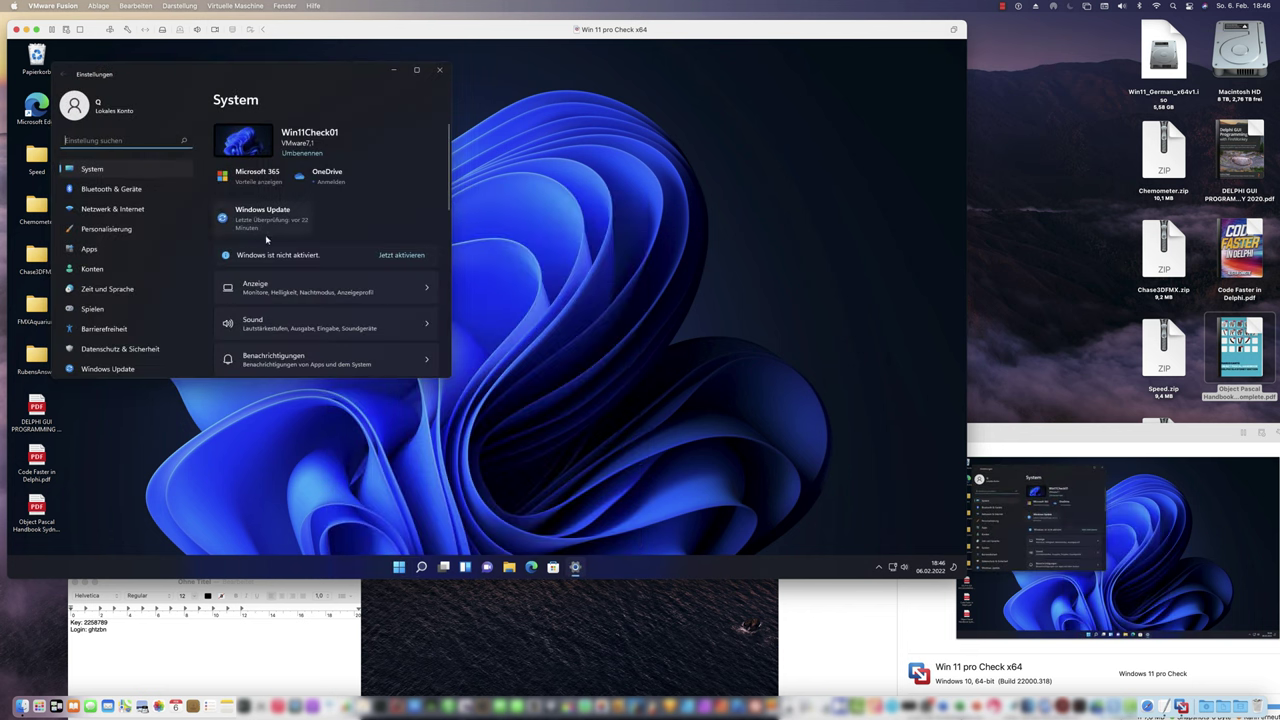
{"action": "scroll", "coordinate": [320, 287], "scroll_direction": "down", "scroll_amount": 5}
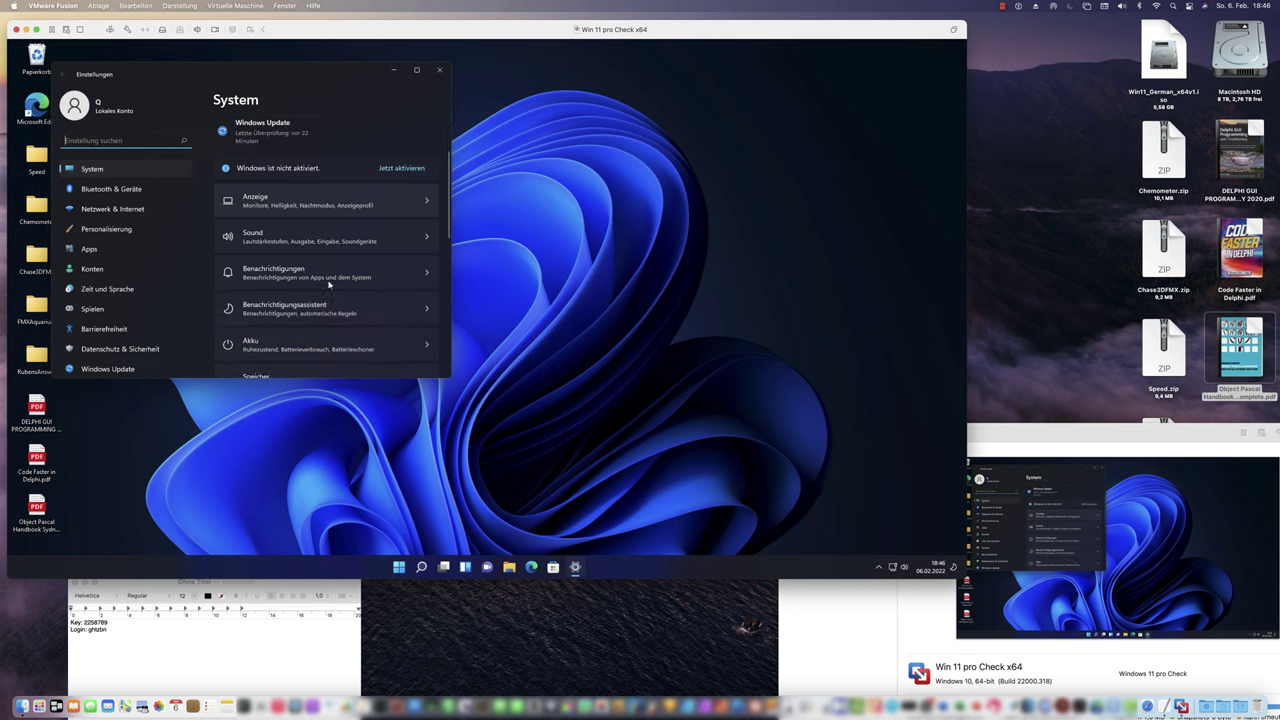
{"action": "scroll", "coordinate": [328, 285], "scroll_direction": "down", "scroll_amount": 3}
{"action": "scroll", "coordinate": [328, 285], "scroll_direction": "down", "scroll_amount": 4}
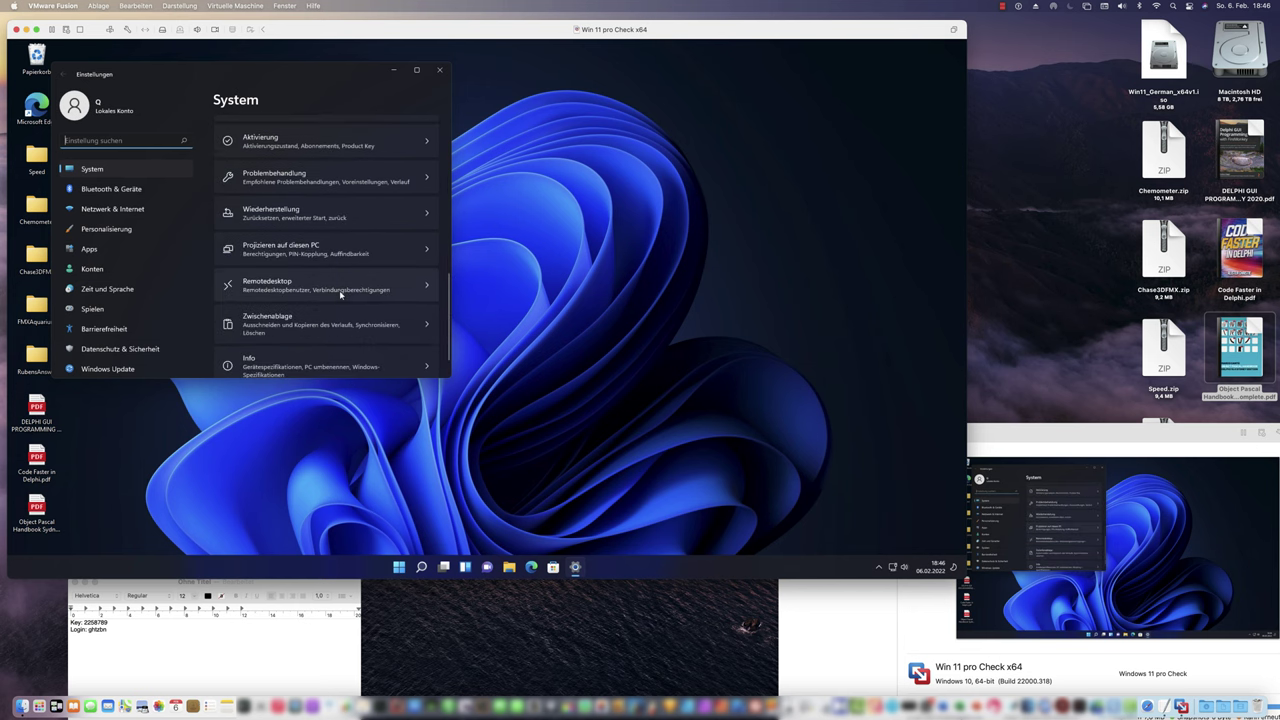
{"action": "scroll", "coordinate": [344, 292], "scroll_direction": "down", "scroll_amount": 1}
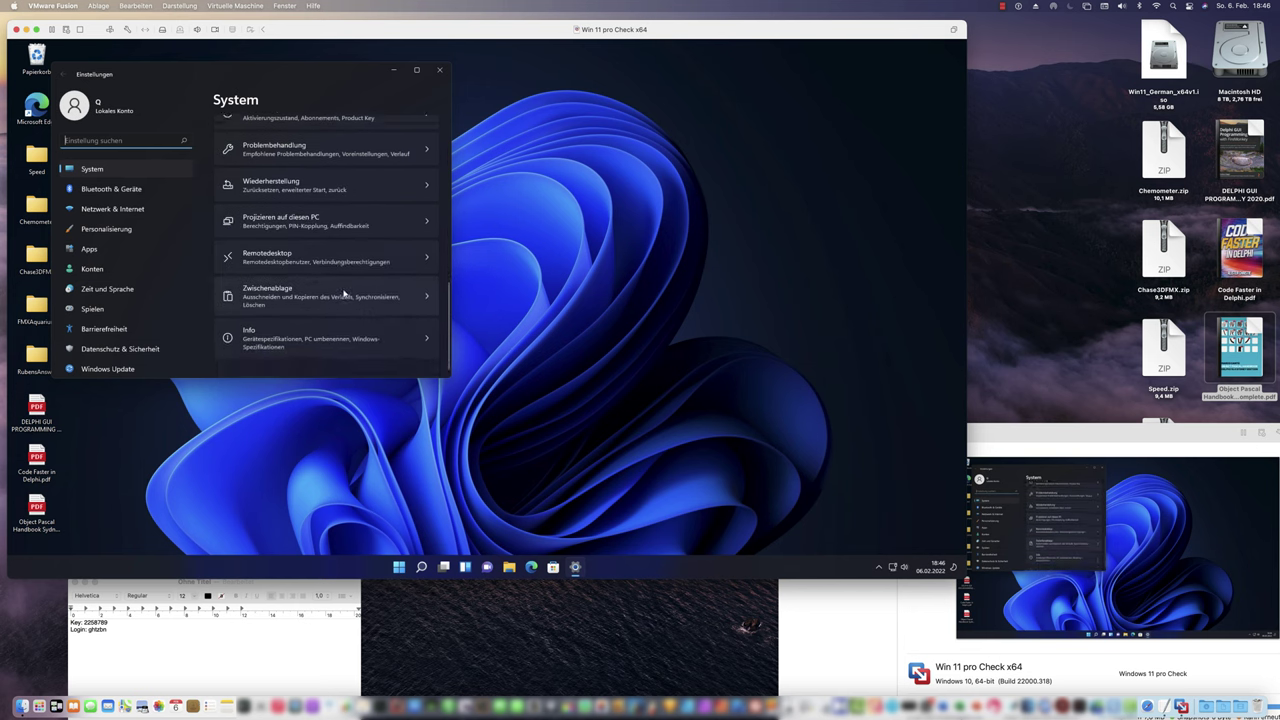
Open Personalisierung and look through the Designs page
{"action": "left_click", "coordinate": [130, 230]}
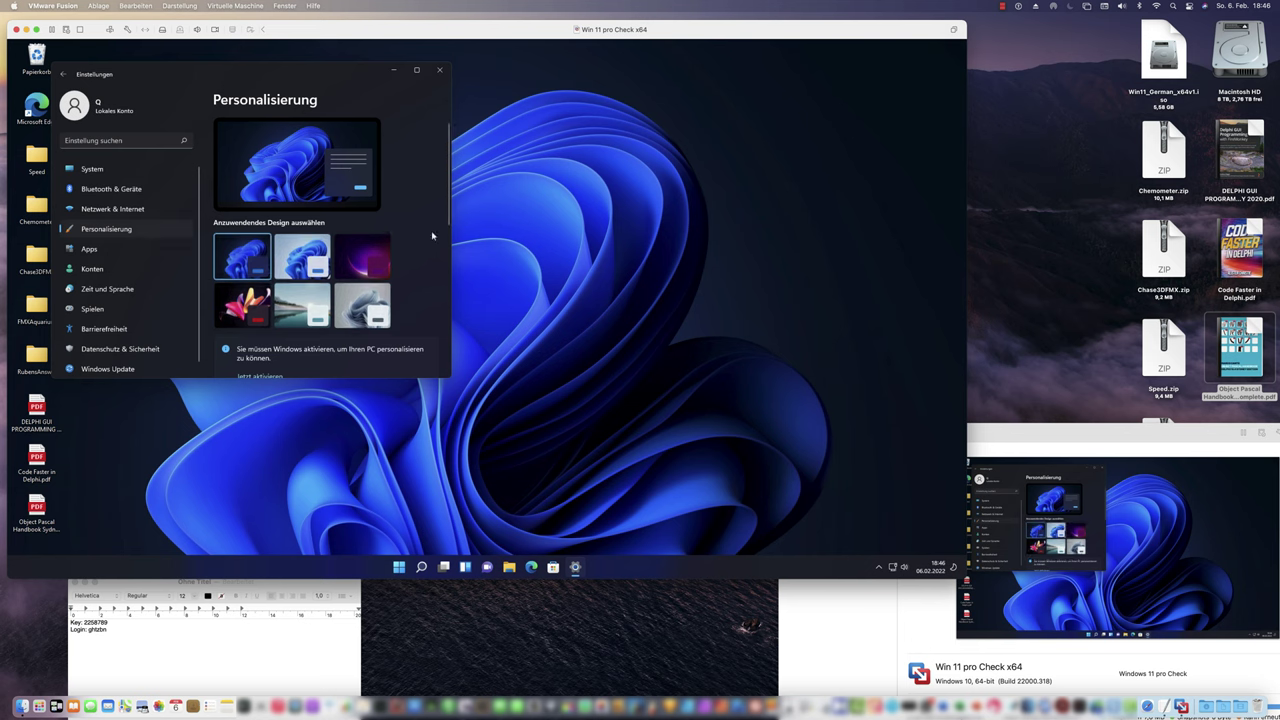
{"action": "scroll", "coordinate": [430, 234], "scroll_direction": "down", "scroll_amount": 4}
{"action": "scroll", "coordinate": [430, 234], "scroll_direction": "down", "scroll_amount": 1}
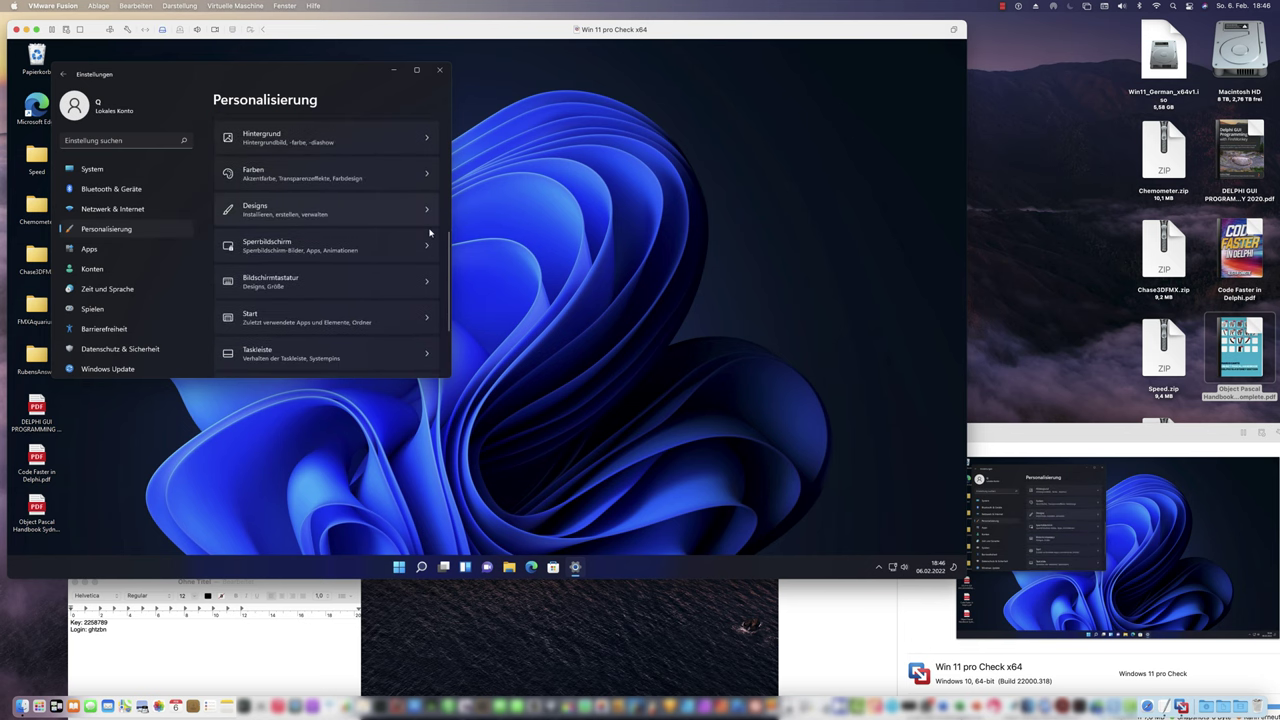
{"action": "left_click", "coordinate": [337, 218]}
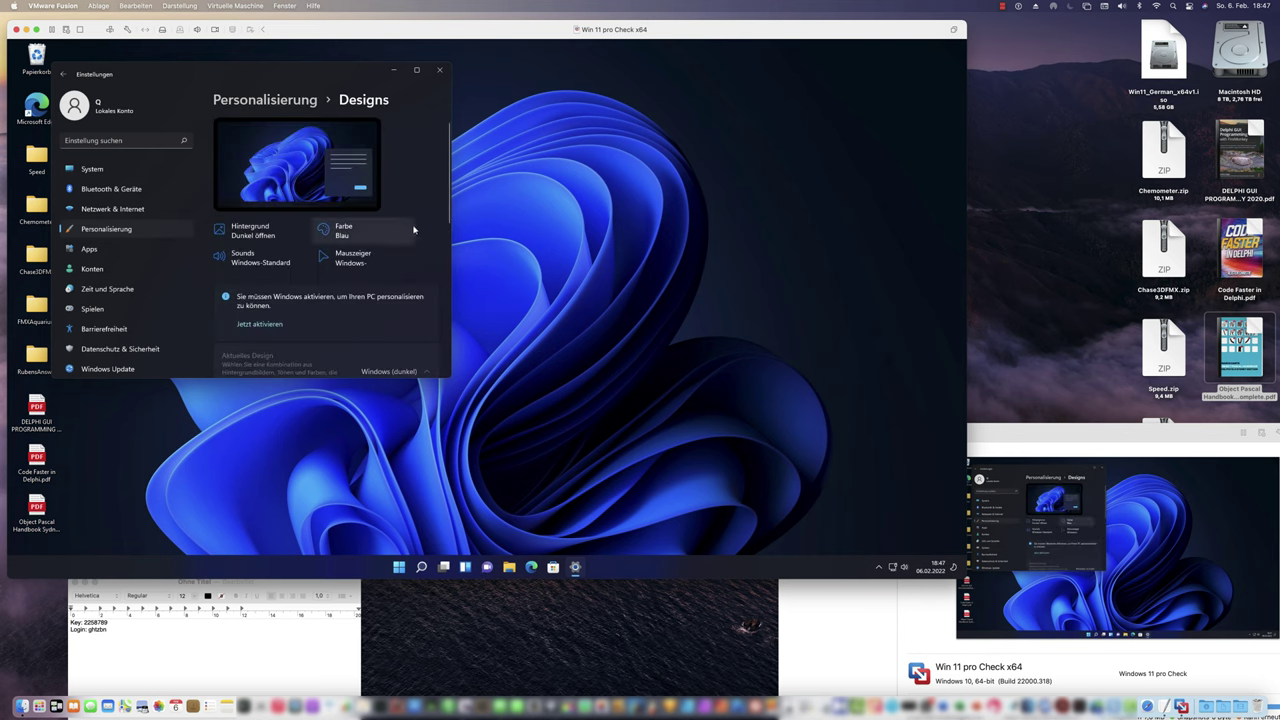
{"action": "scroll", "coordinate": [417, 225], "scroll_direction": "down", "scroll_amount": 4}
{"action": "scroll", "coordinate": [423, 256], "scroll_direction": "down", "scroll_amount": 4}
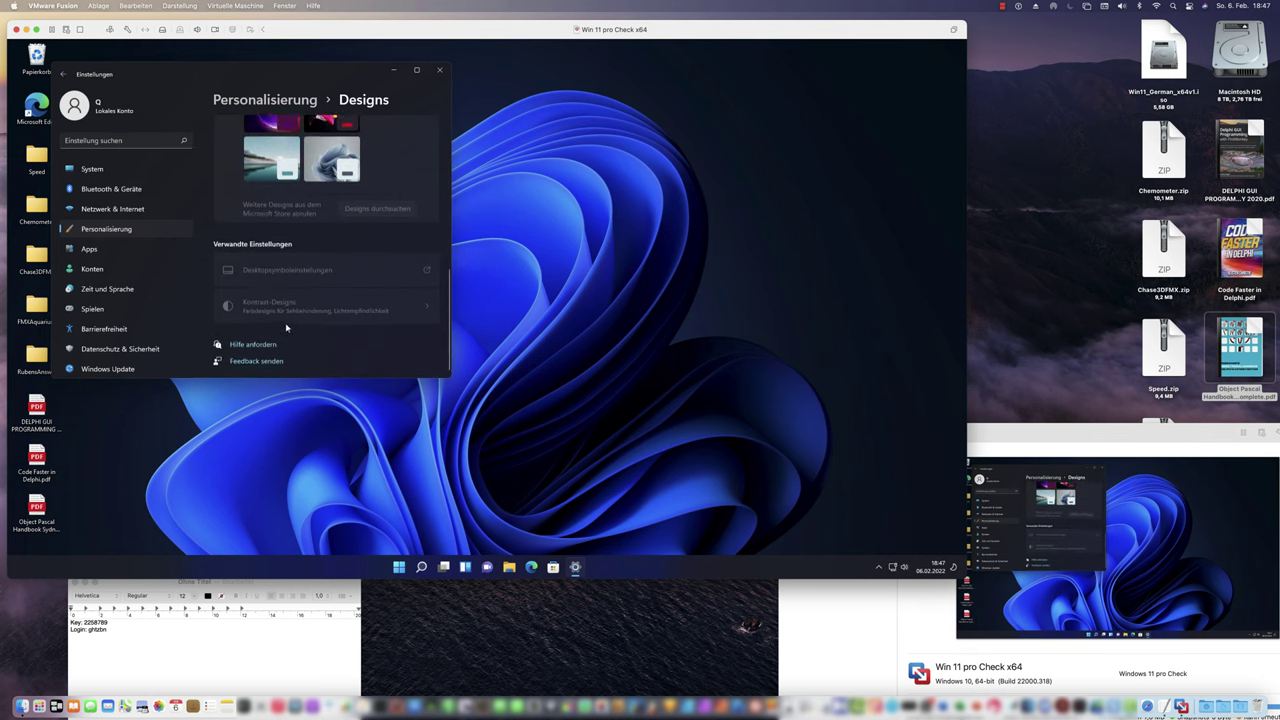
Go to the Taskleiste settings and expand the taskbar behaviour options
{"action": "left_click", "coordinate": [265, 100]}
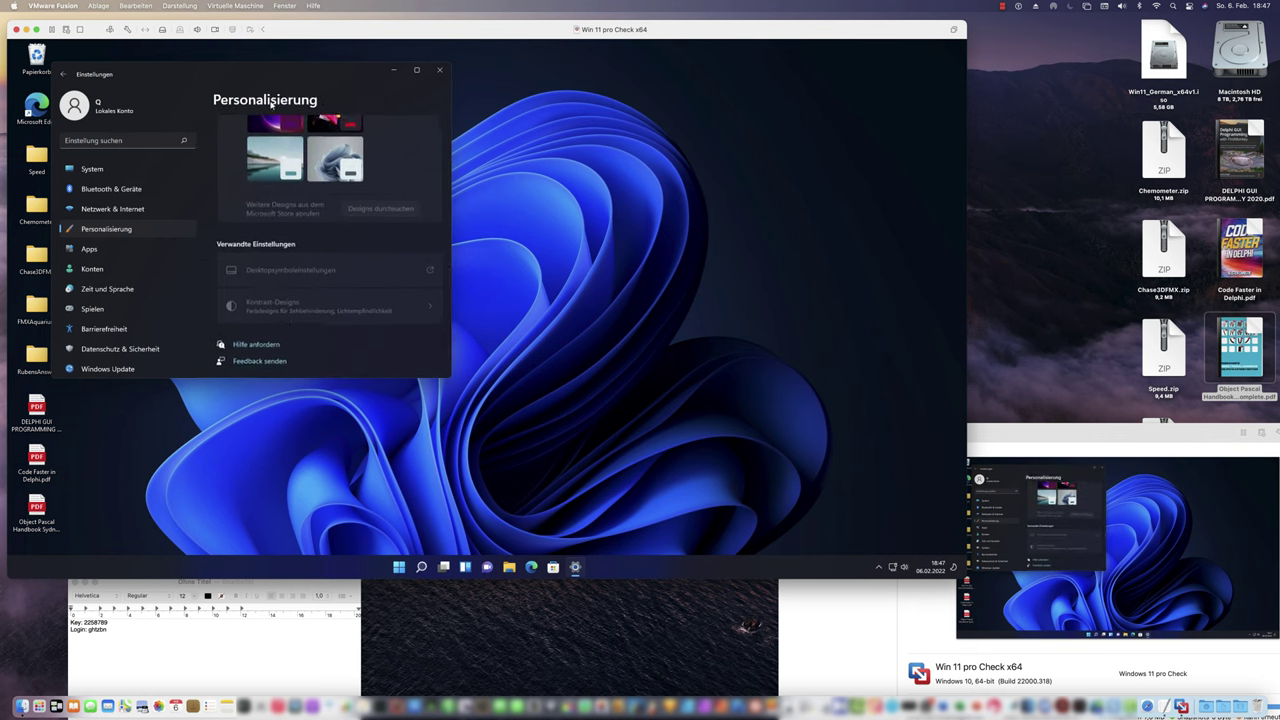
{"action": "scroll", "coordinate": [414, 246], "scroll_direction": "down", "scroll_amount": 3}
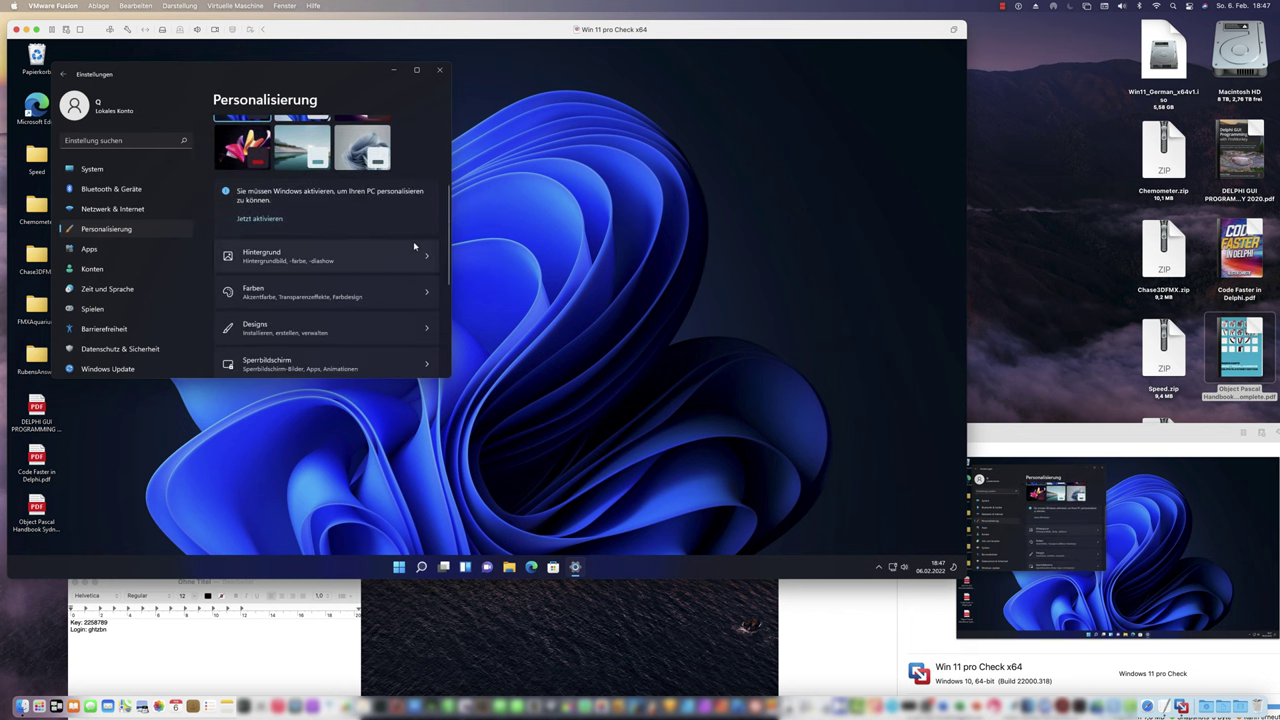
{"action": "scroll", "coordinate": [414, 245], "scroll_direction": "down", "scroll_amount": 5}
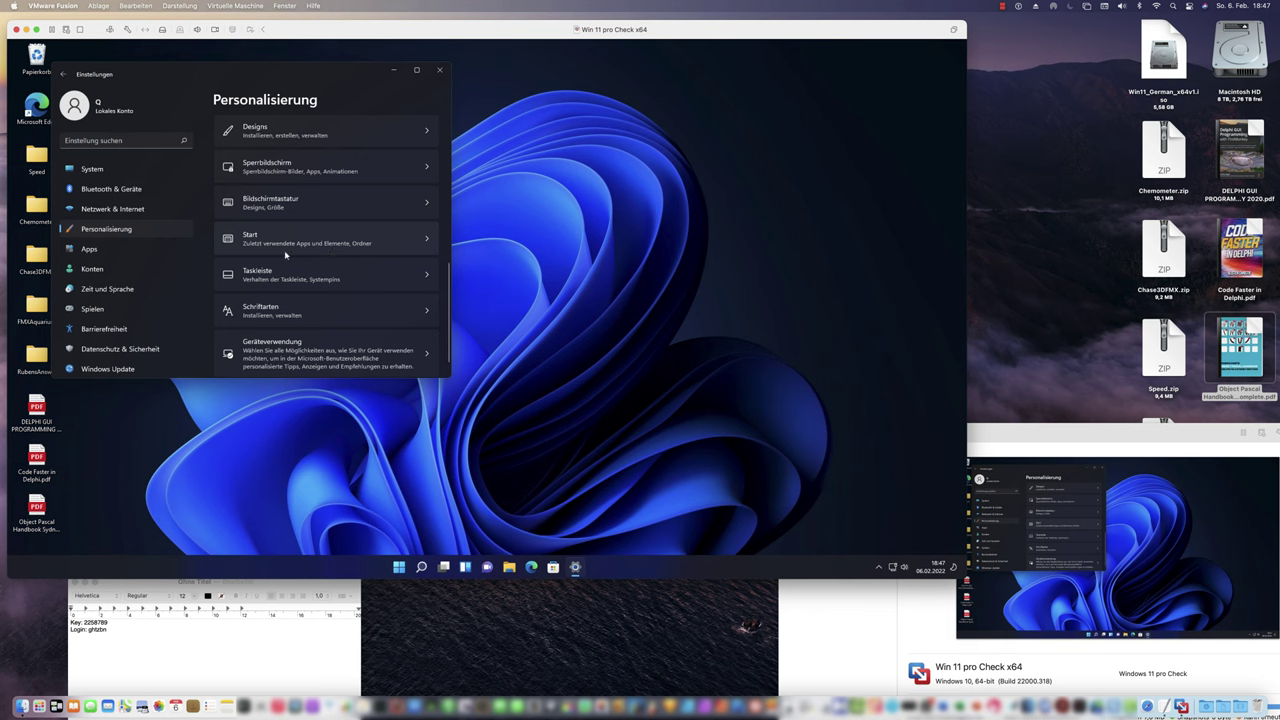
{"action": "left_click", "coordinate": [318, 278]}
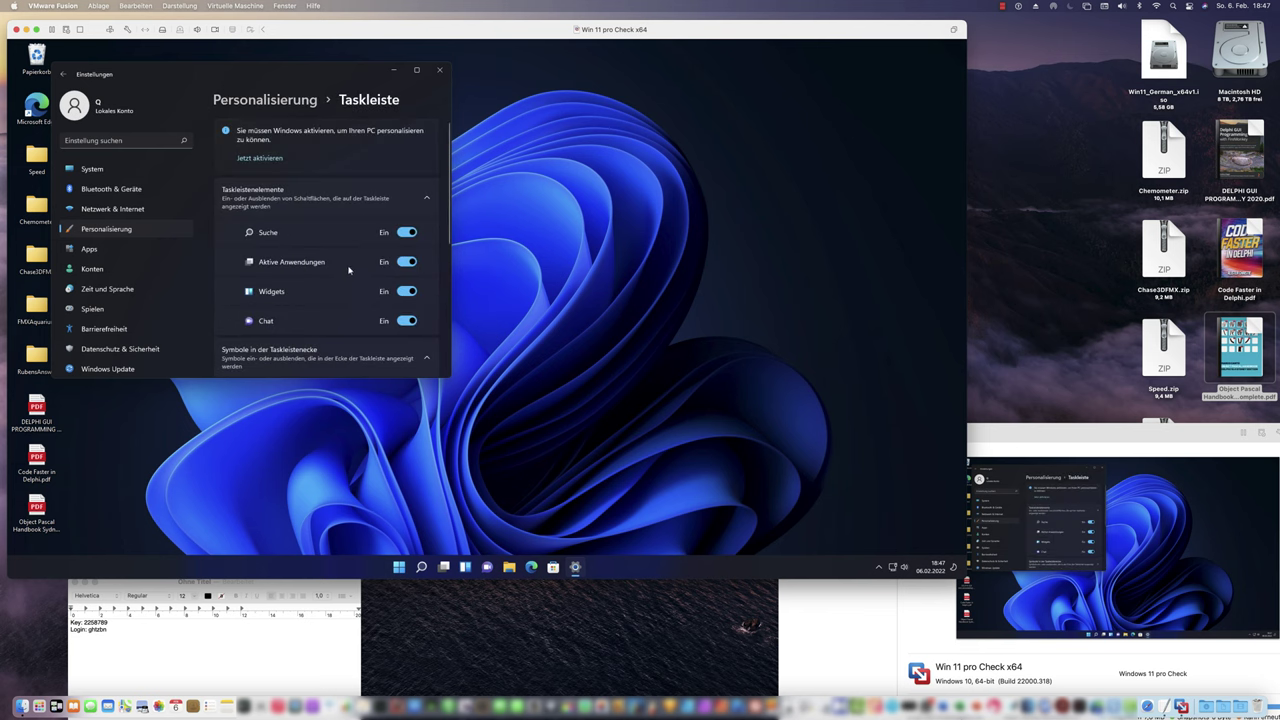
{"action": "scroll", "coordinate": [360, 265], "scroll_direction": "down", "scroll_amount": 1}
{"action": "scroll", "coordinate": [350, 266], "scroll_direction": "down", "scroll_amount": 3}
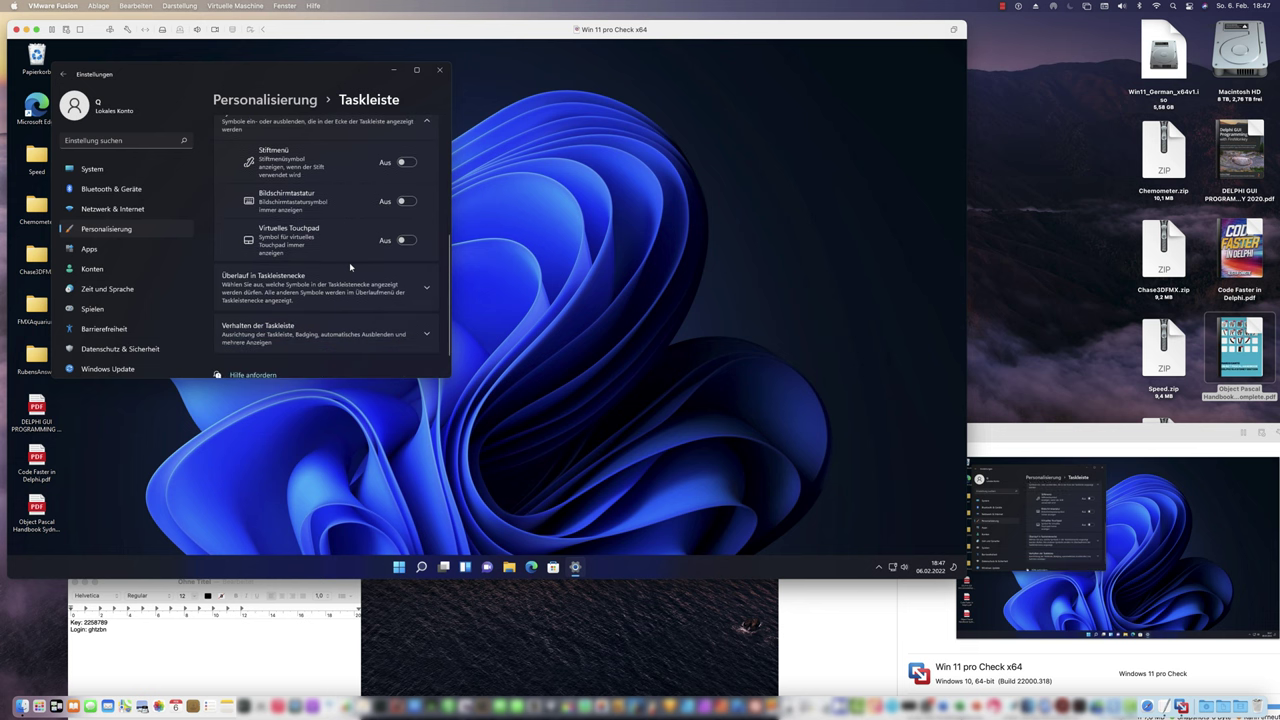
{"action": "left_click", "coordinate": [350, 335]}
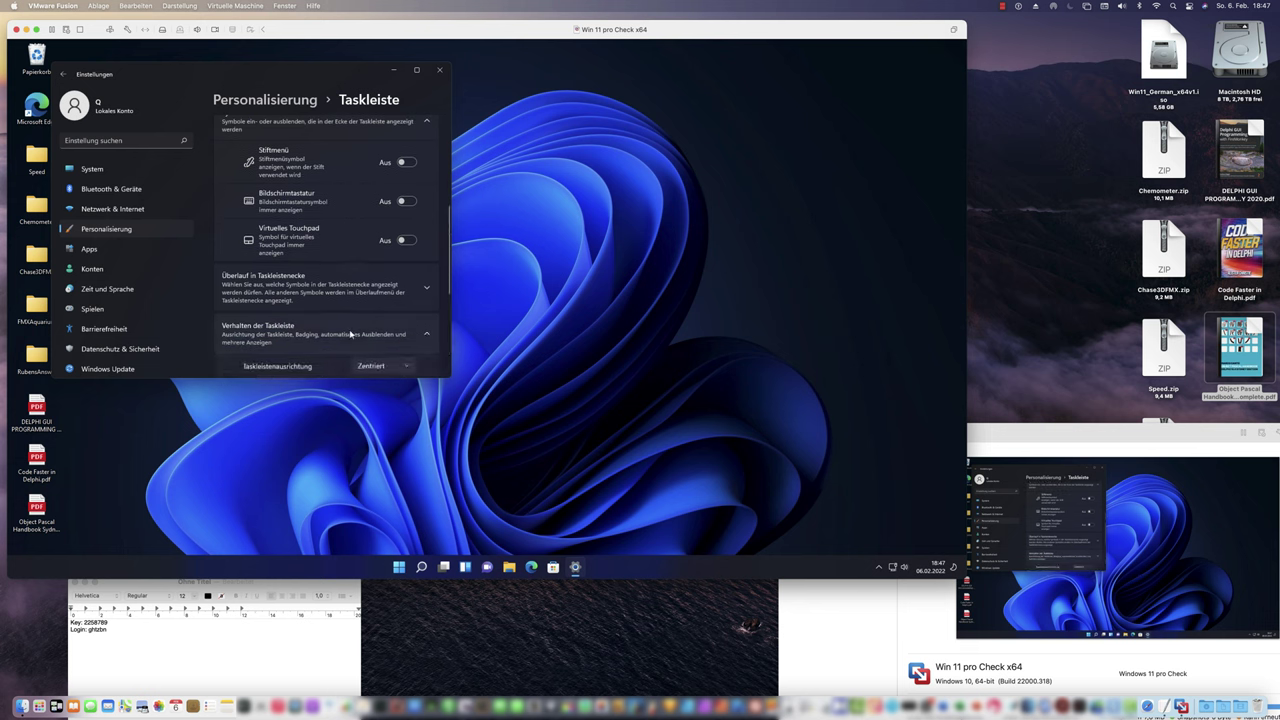
{"action": "scroll", "coordinate": [419, 220], "scroll_direction": "down", "scroll_amount": 3}
Try Zentriert taskbar alignment, then set it back to Links
{"action": "left_click", "coordinate": [410, 209]}
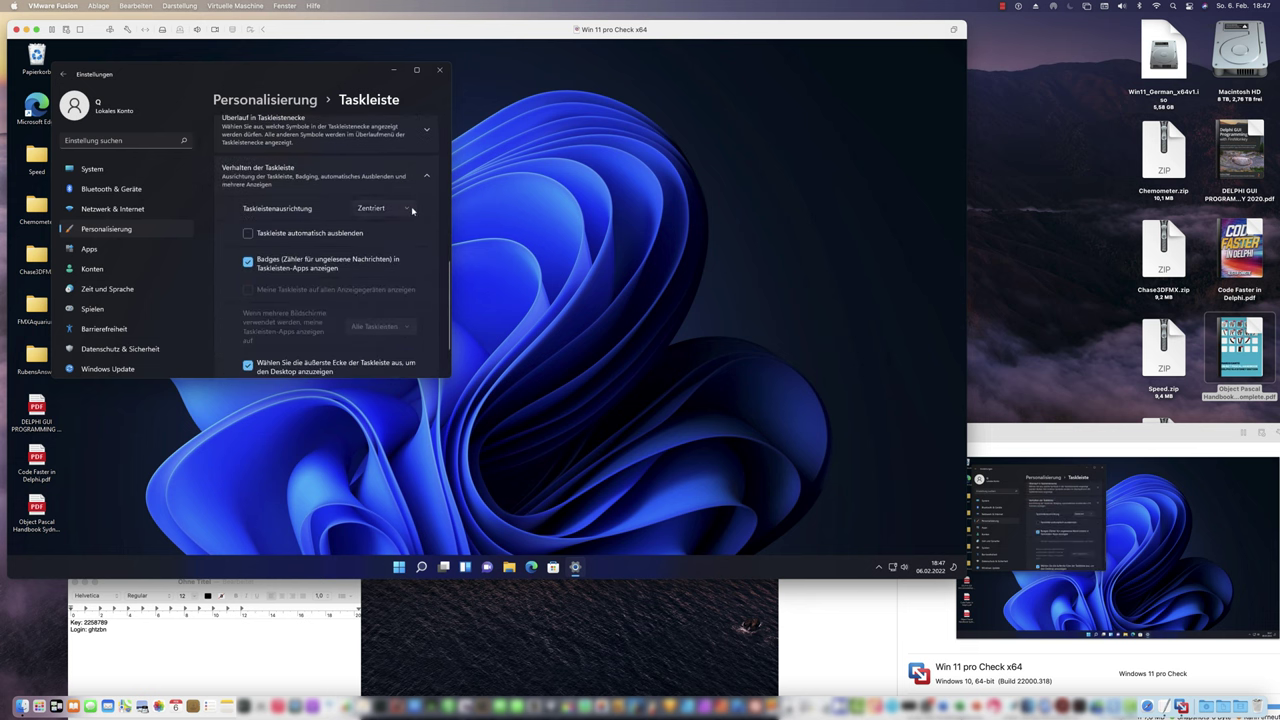
{"action": "left_click", "coordinate": [388, 190]}
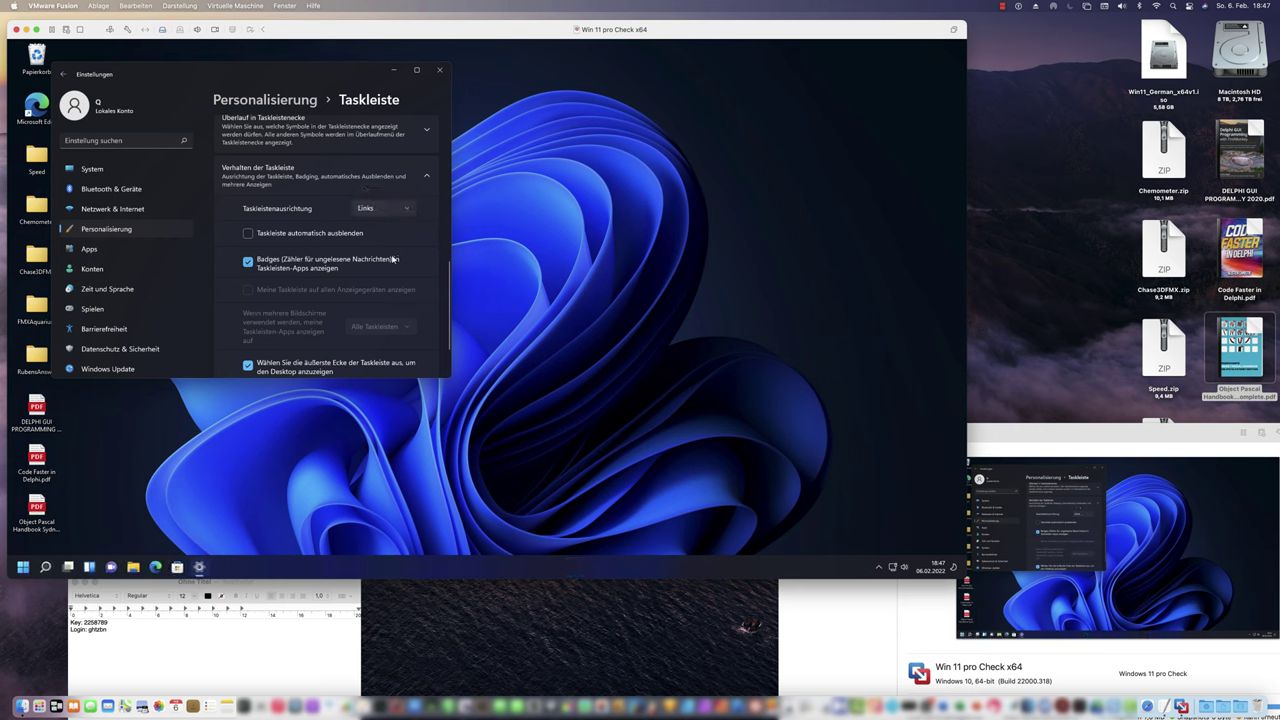
{"action": "left_click", "coordinate": [410, 210]}
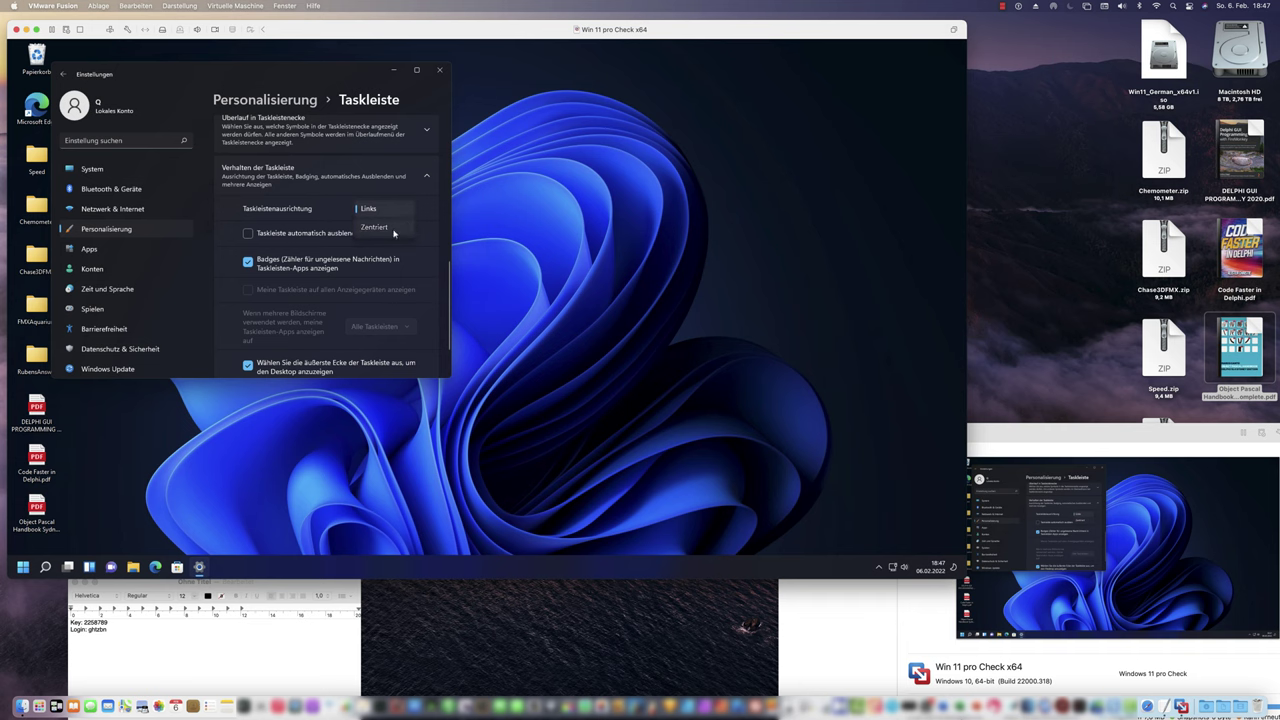
{"action": "left_click", "coordinate": [394, 230]}
{"action": "left_click", "coordinate": [408, 210]}
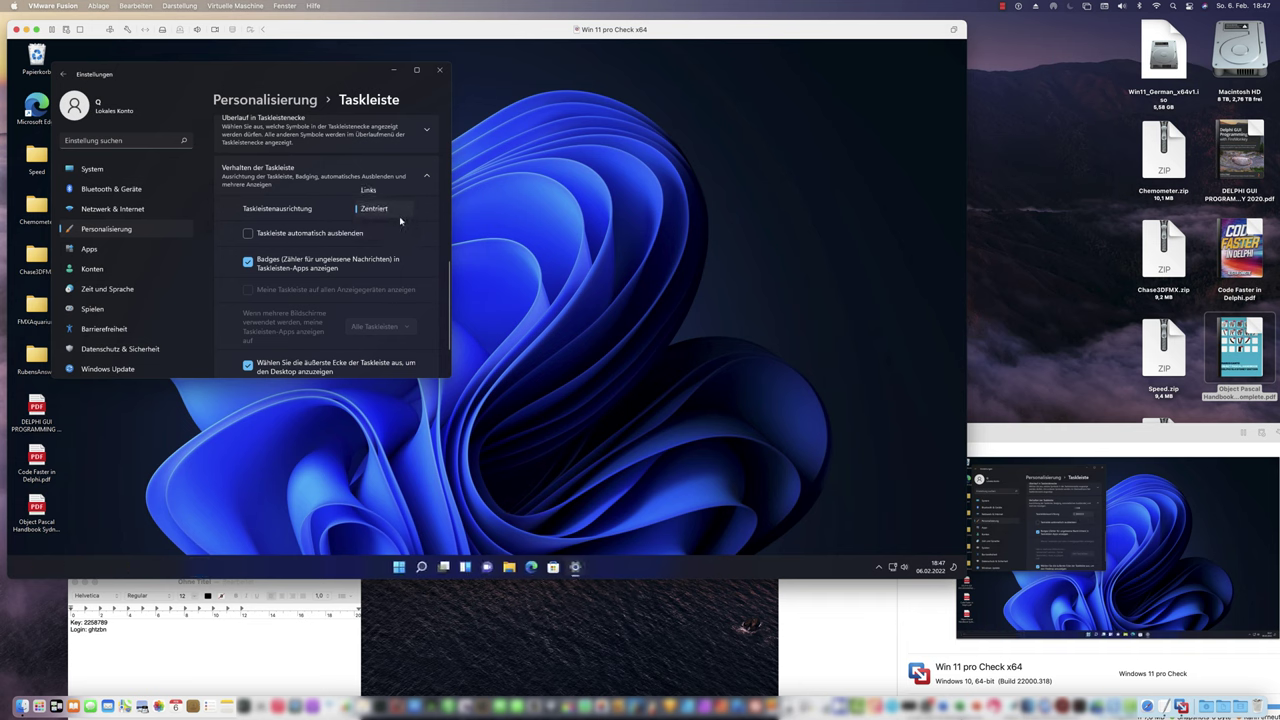
{"action": "left_click", "coordinate": [386, 197]}
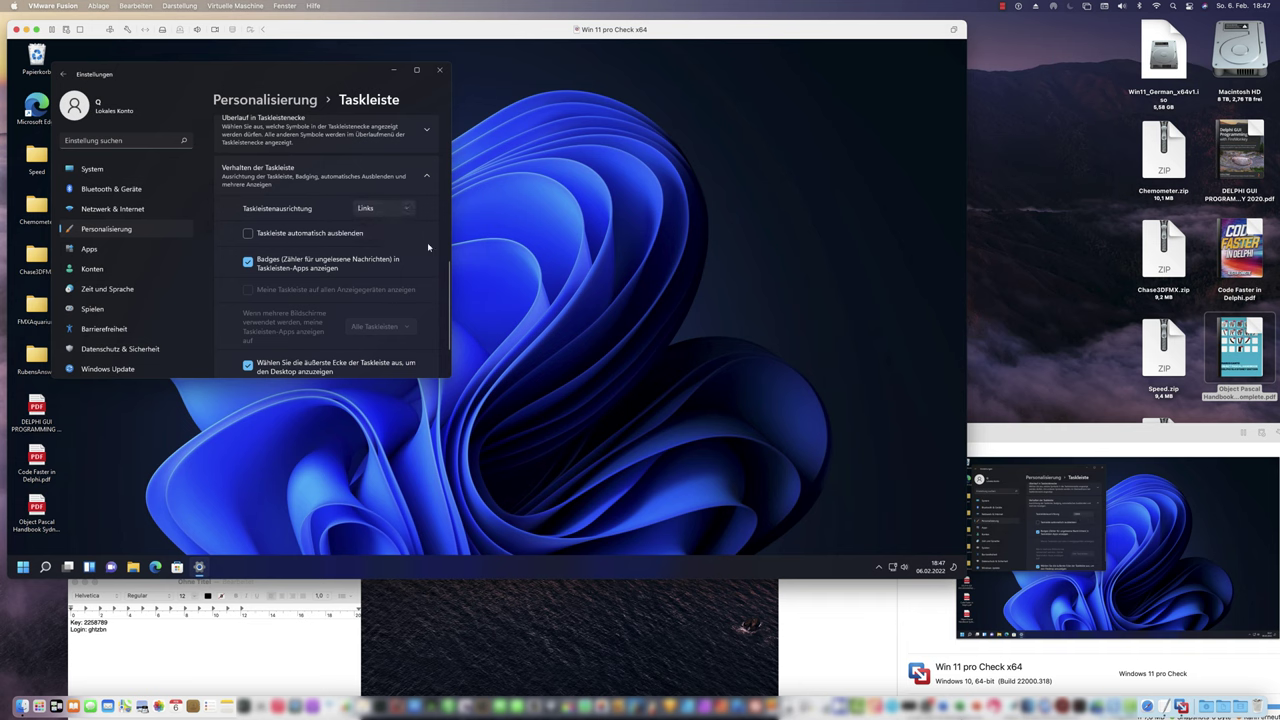
Expand the Überlauf in Taskleistenecke section
{"action": "scroll", "coordinate": [428, 246], "scroll_direction": "down", "scroll_amount": 2}
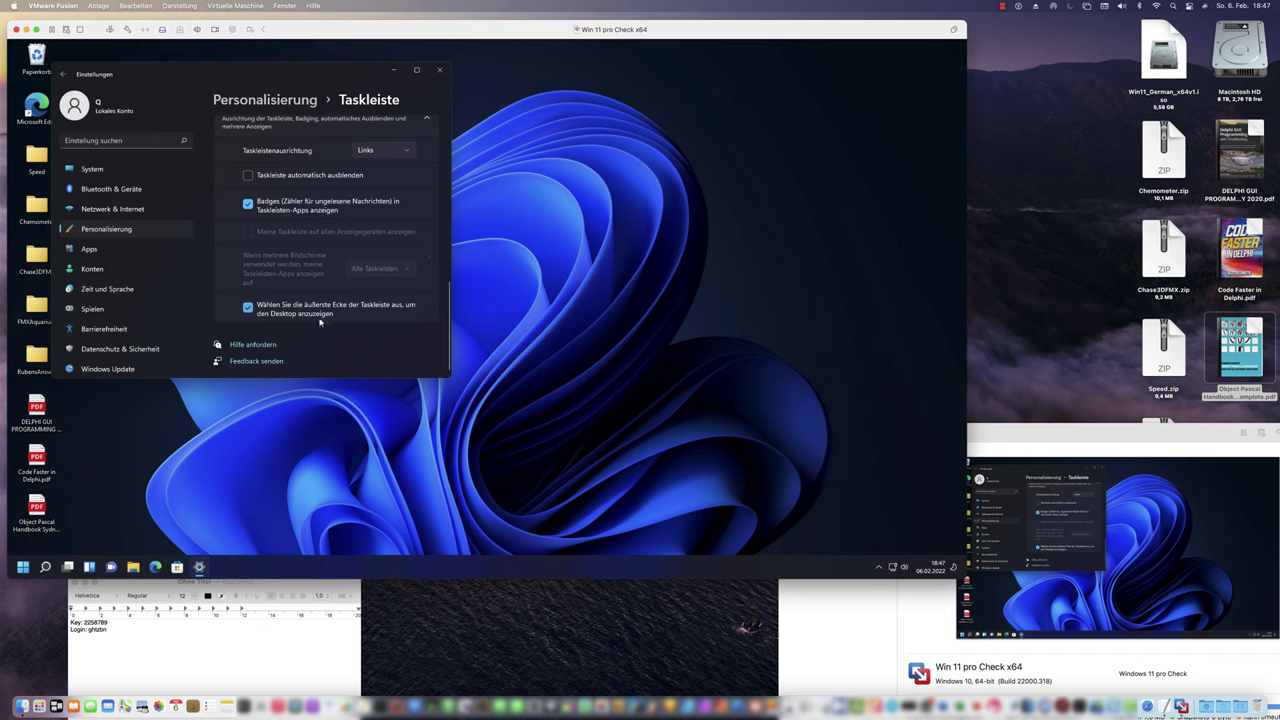
{"action": "scroll", "coordinate": [394, 323], "scroll_direction": "up", "scroll_amount": 4}
{"action": "scroll", "coordinate": [394, 323], "scroll_direction": "up", "scroll_amount": 1}
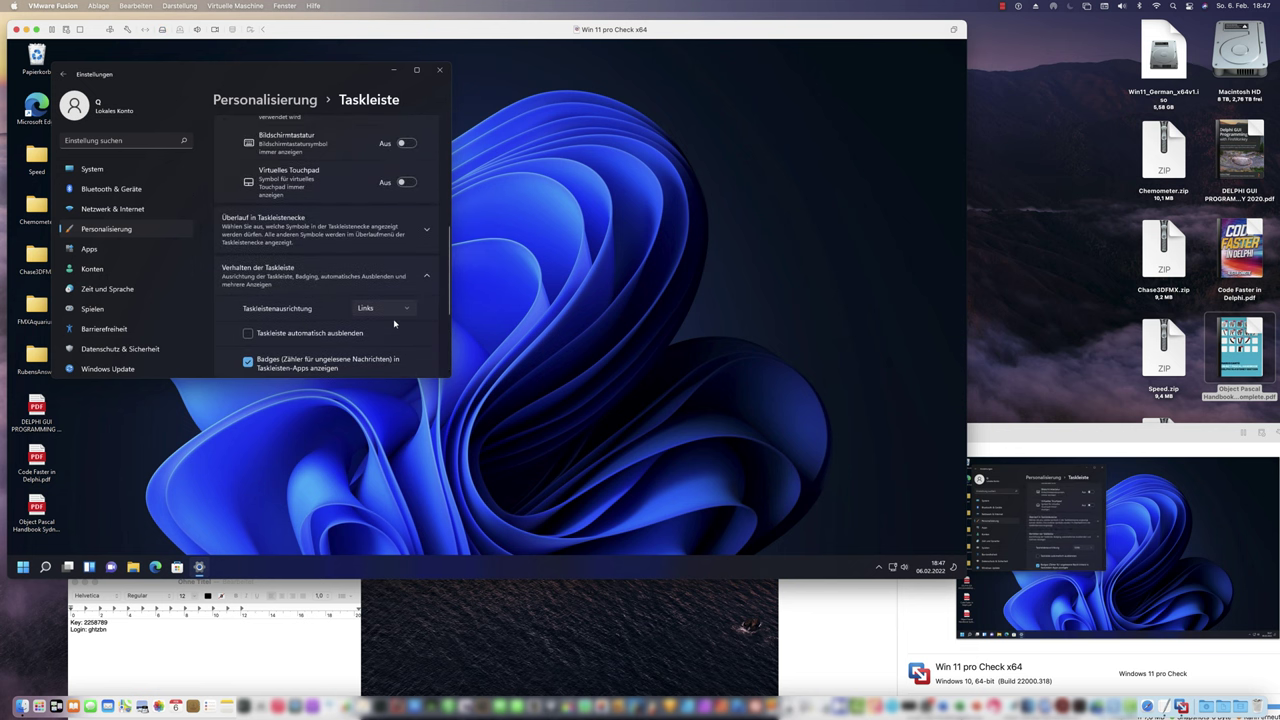
{"action": "scroll", "coordinate": [394, 323], "scroll_direction": "up", "scroll_amount": 1}
{"action": "left_click", "coordinate": [350, 270]}
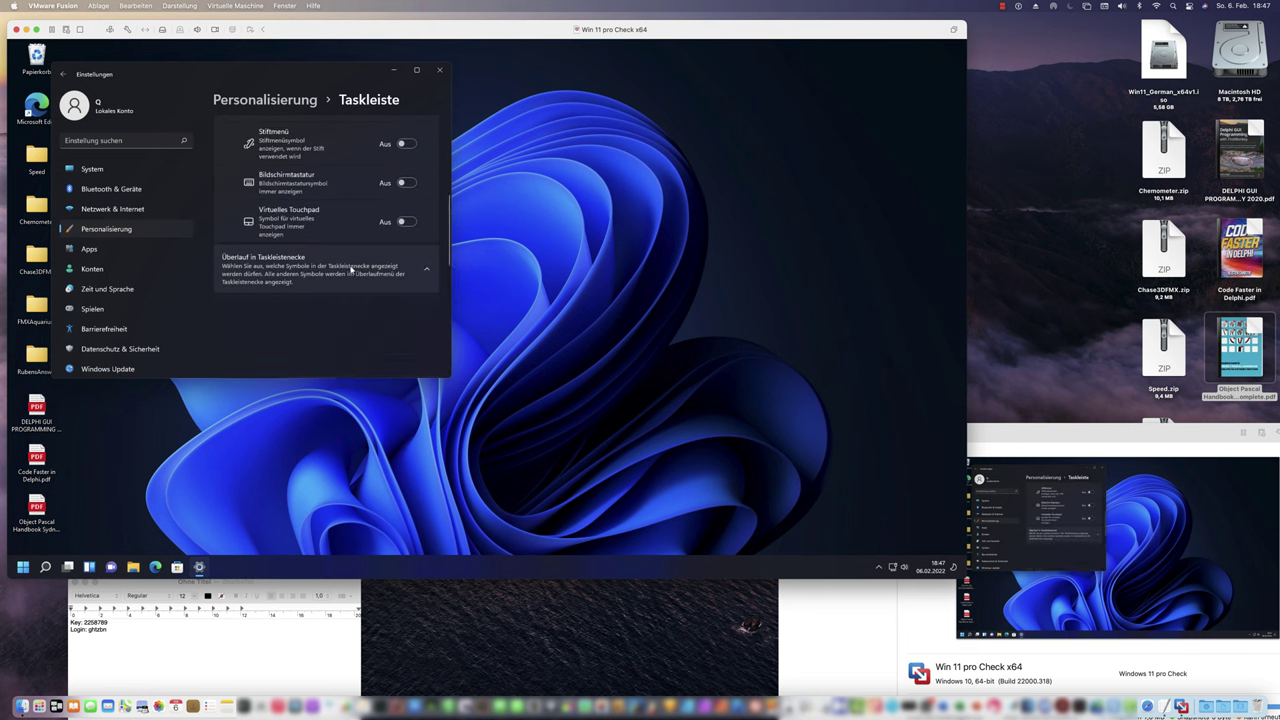
{"action": "scroll", "coordinate": [342, 279], "scroll_direction": "down", "scroll_amount": 2}
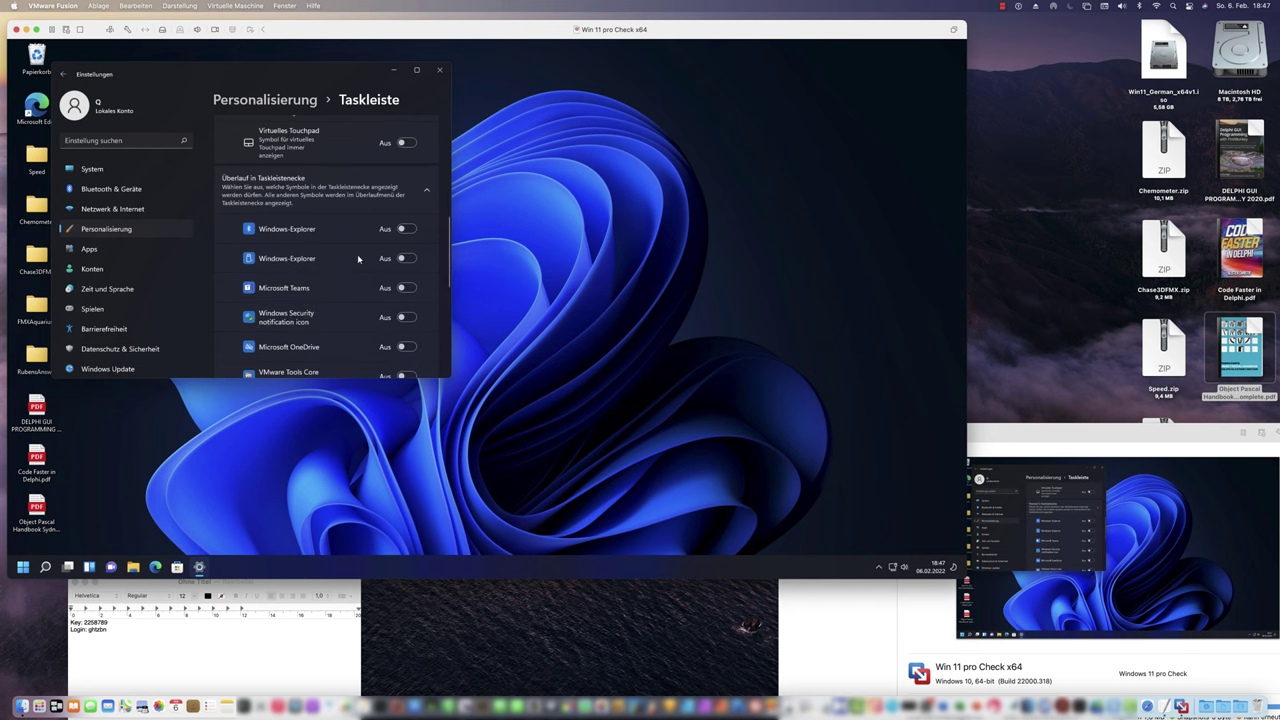
{"action": "scroll", "coordinate": [338, 285], "scroll_direction": "down", "scroll_amount": 1}
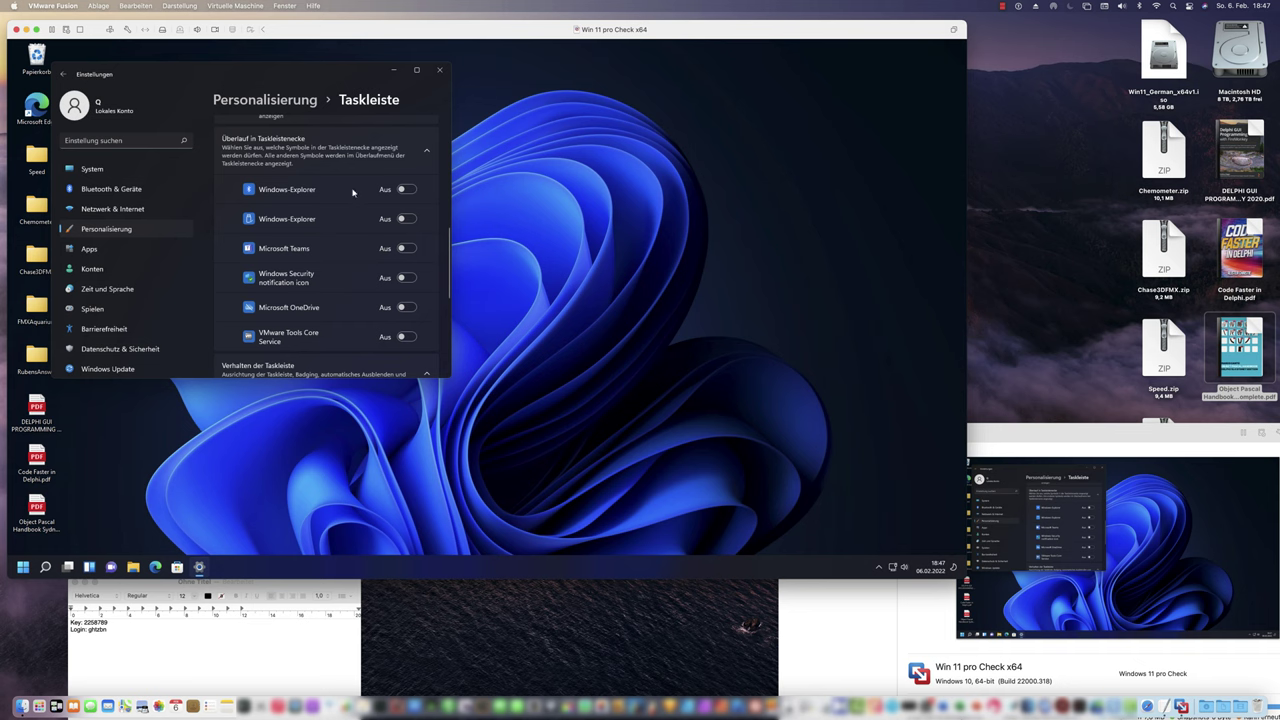
{"action": "left_click", "coordinate": [409, 192]}
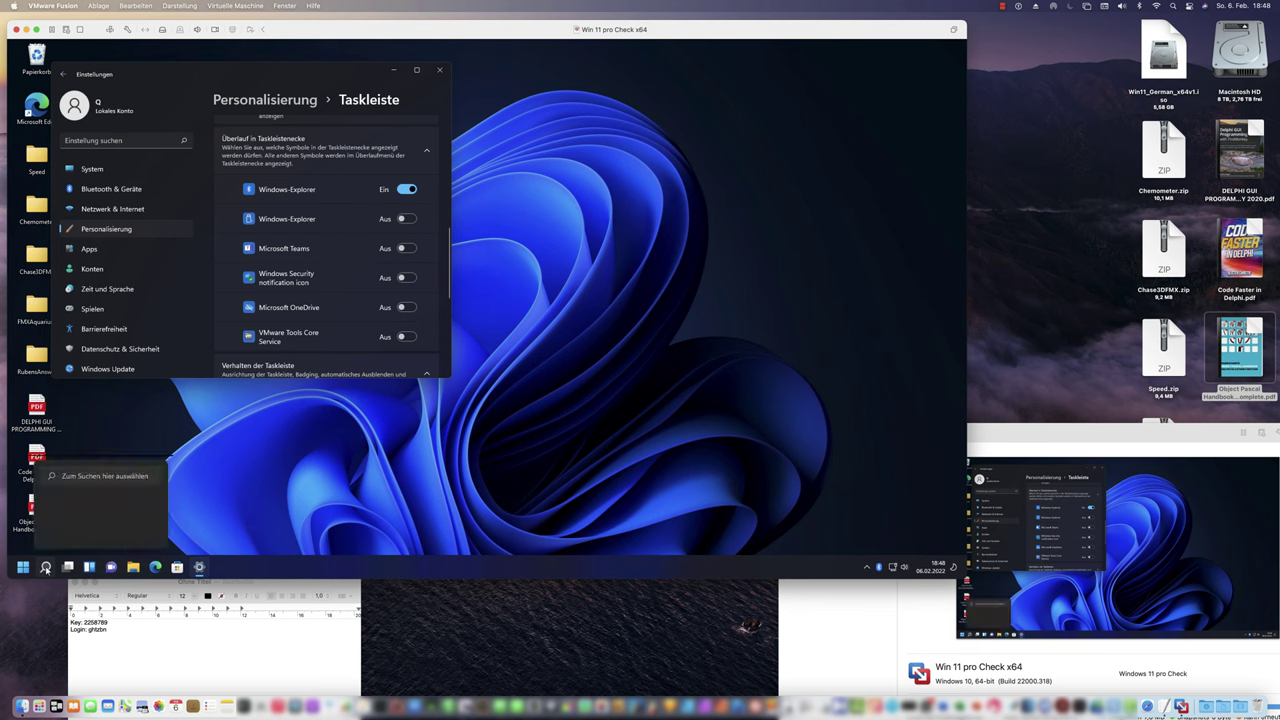
{"action": "mouse_move", "coordinate": [200, 569]}
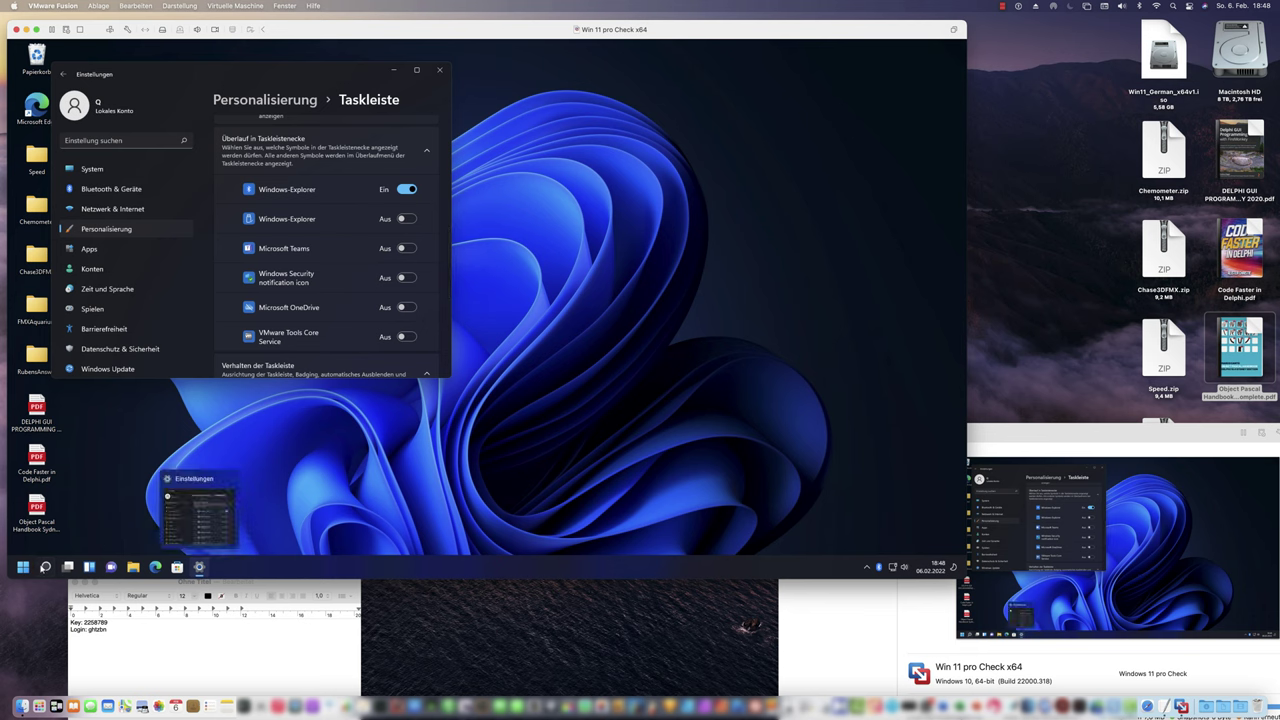
{"action": "left_click", "coordinate": [23, 567]}
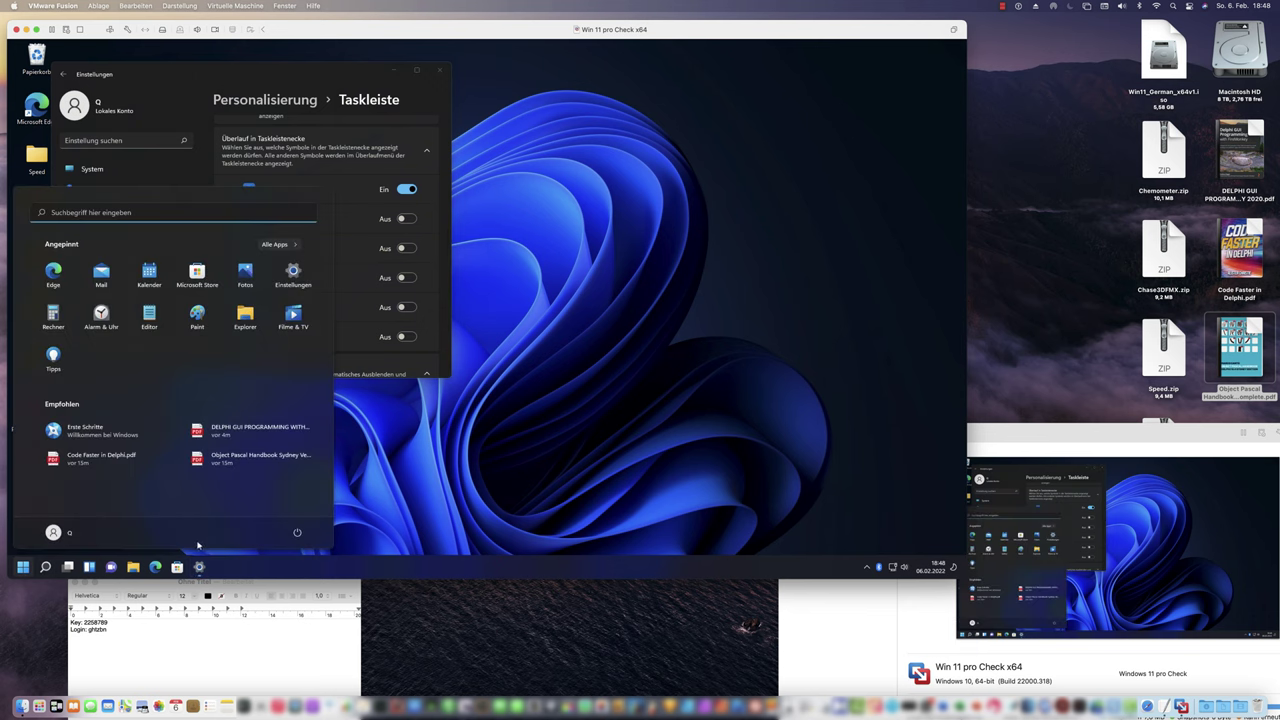
{"action": "left_click", "coordinate": [361, 492]}
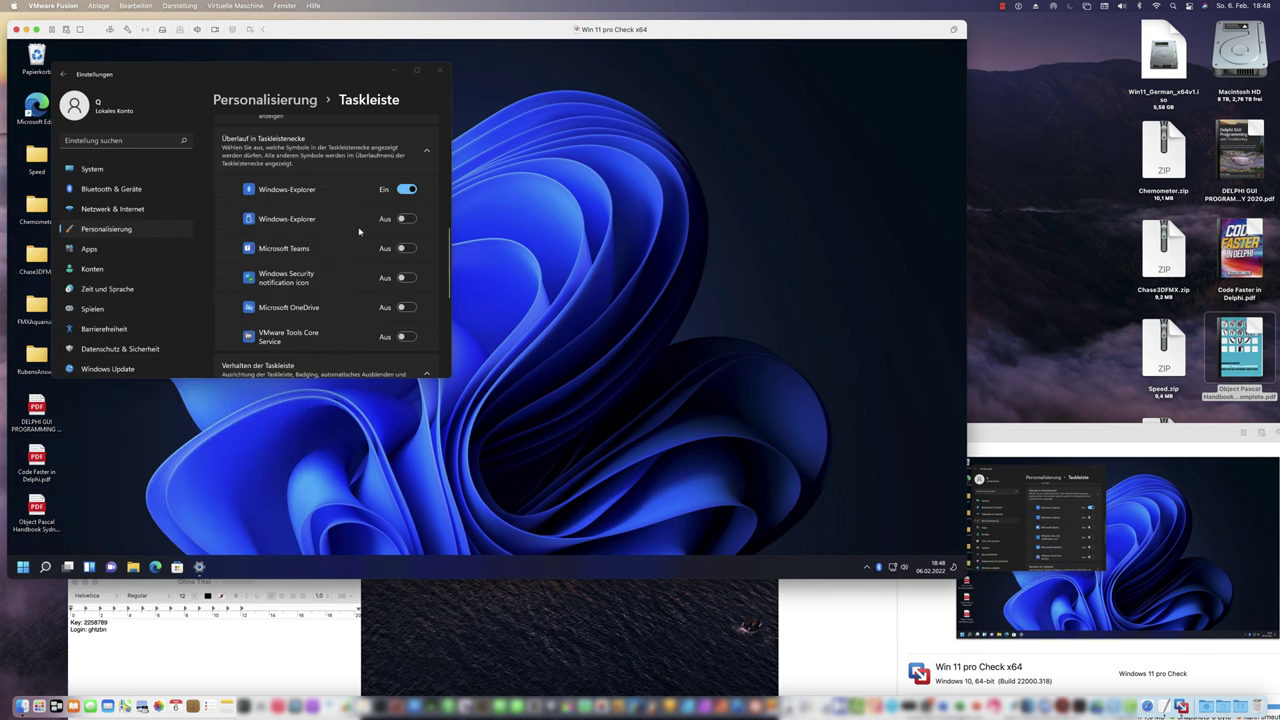
{"action": "left_click", "coordinate": [405, 220]}
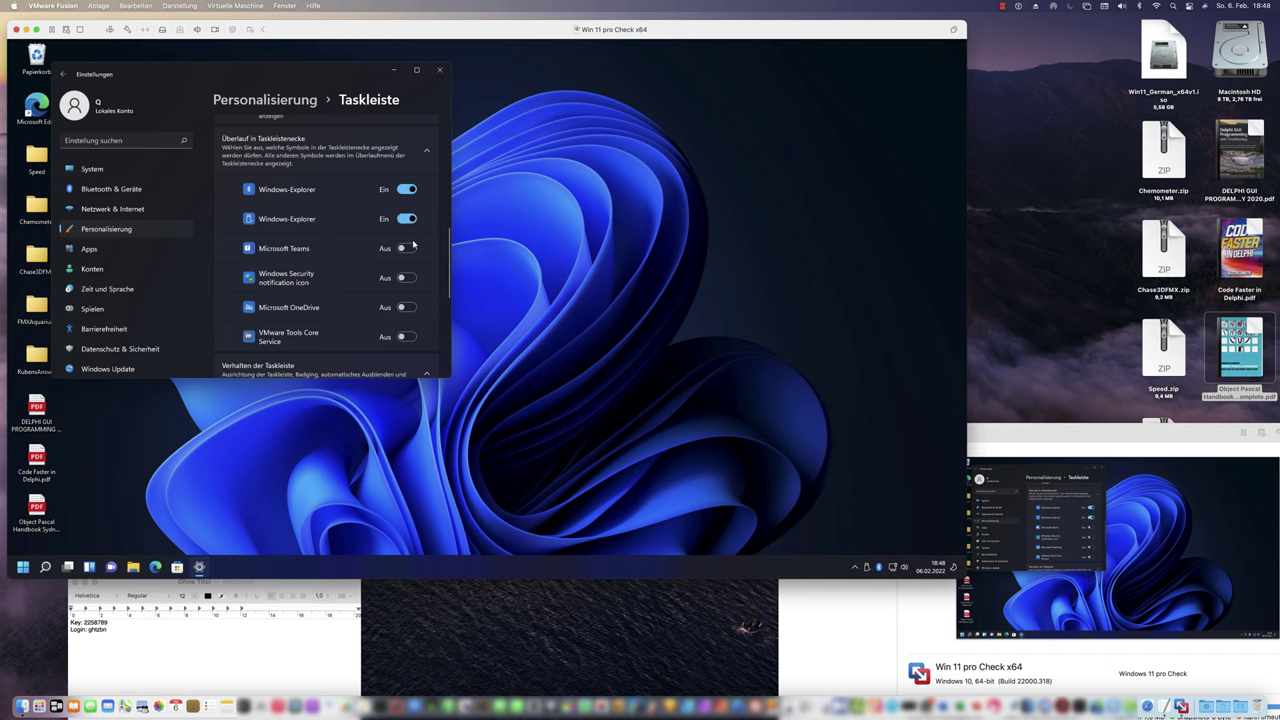
{"action": "left_click", "coordinate": [408, 248]}
{"action": "left_click", "coordinate": [405, 190]}
{"action": "left_click", "coordinate": [405, 218]}
{"action": "left_click", "coordinate": [405, 248]}
{"action": "scroll", "coordinate": [345, 262], "scroll_direction": "down", "scroll_amount": 5}
{"action": "scroll", "coordinate": [344, 270], "scroll_direction": "down", "scroll_amount": 2}
{"action": "scroll", "coordinate": [362, 272], "scroll_direction": "up", "scroll_amount": 3}
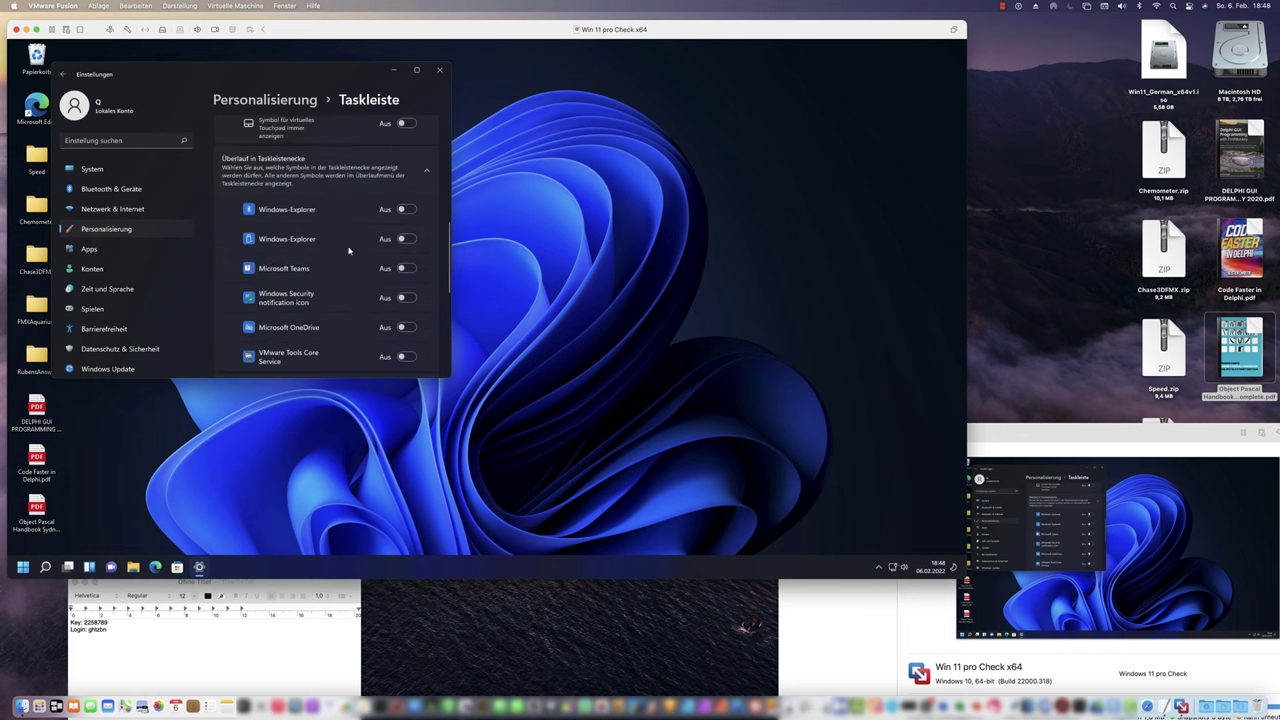
{"action": "scroll", "coordinate": [325, 170], "scroll_direction": "up", "scroll_amount": 2}
{"action": "scroll", "coordinate": [339, 217], "scroll_direction": "up", "scroll_amount": 2}
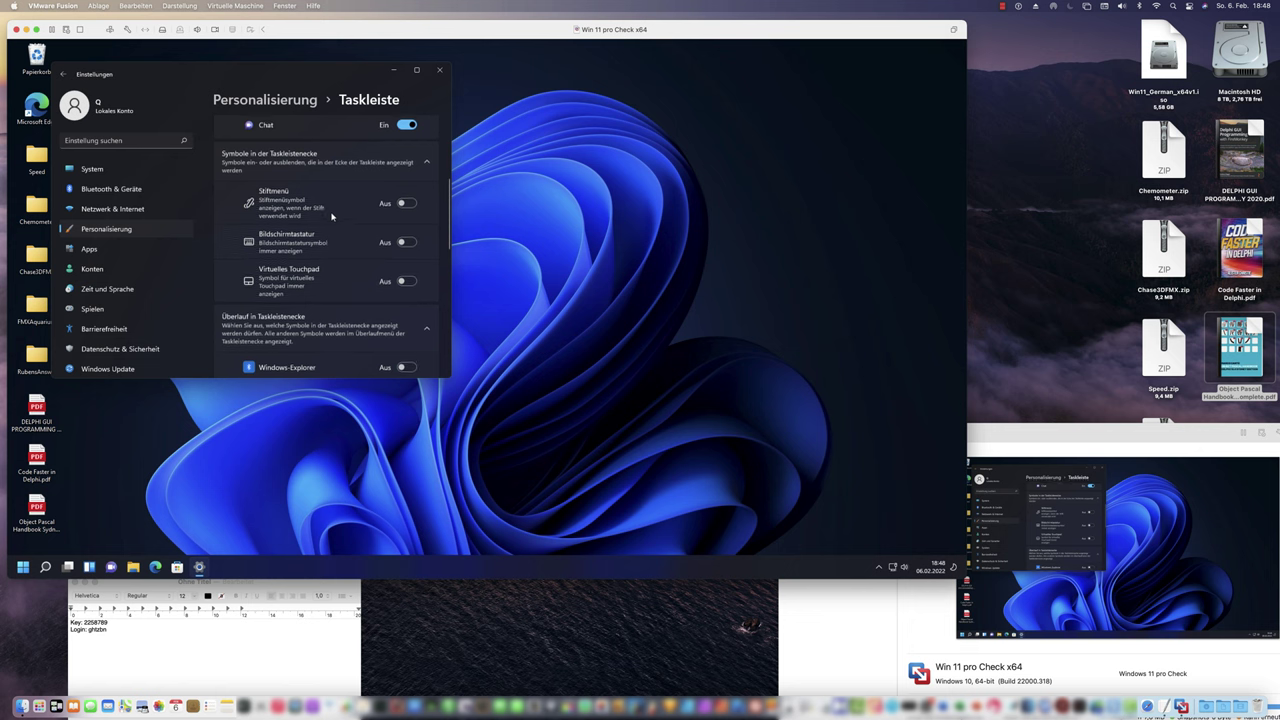
{"action": "scroll", "coordinate": [348, 212], "scroll_direction": "up", "scroll_amount": 1}
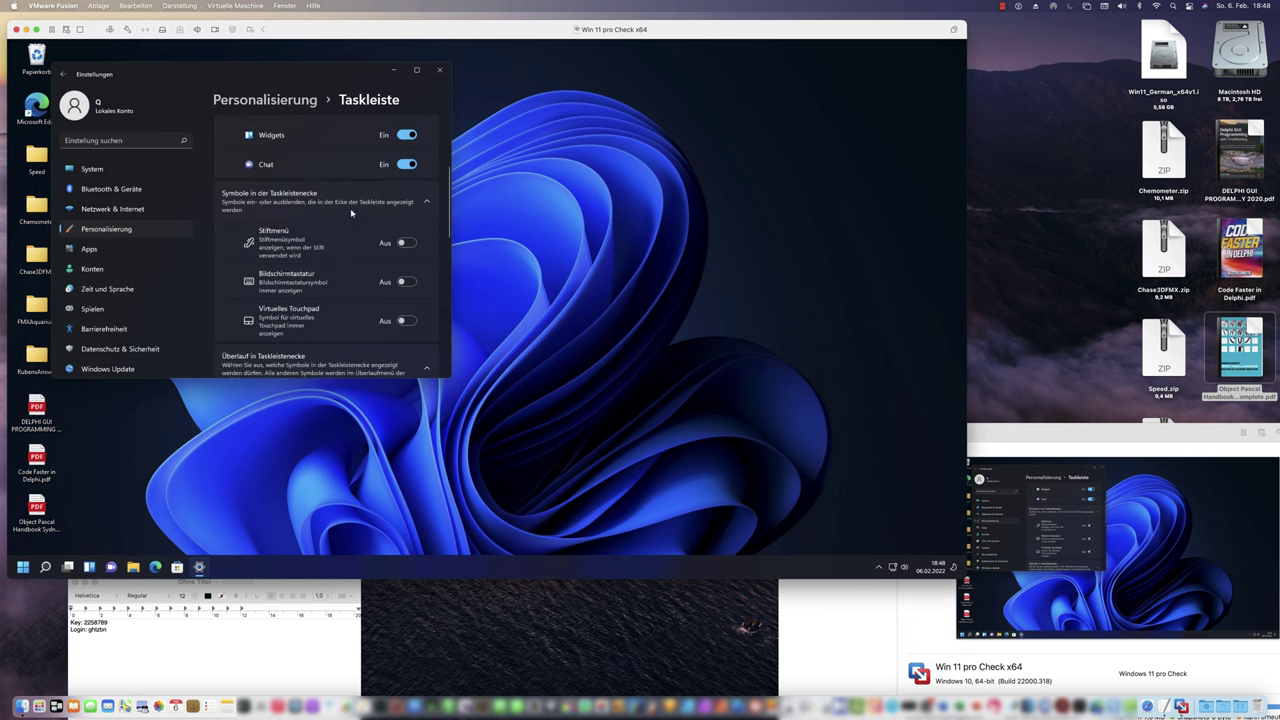
{"action": "scroll", "coordinate": [350, 213], "scroll_direction": "up", "scroll_amount": 2}
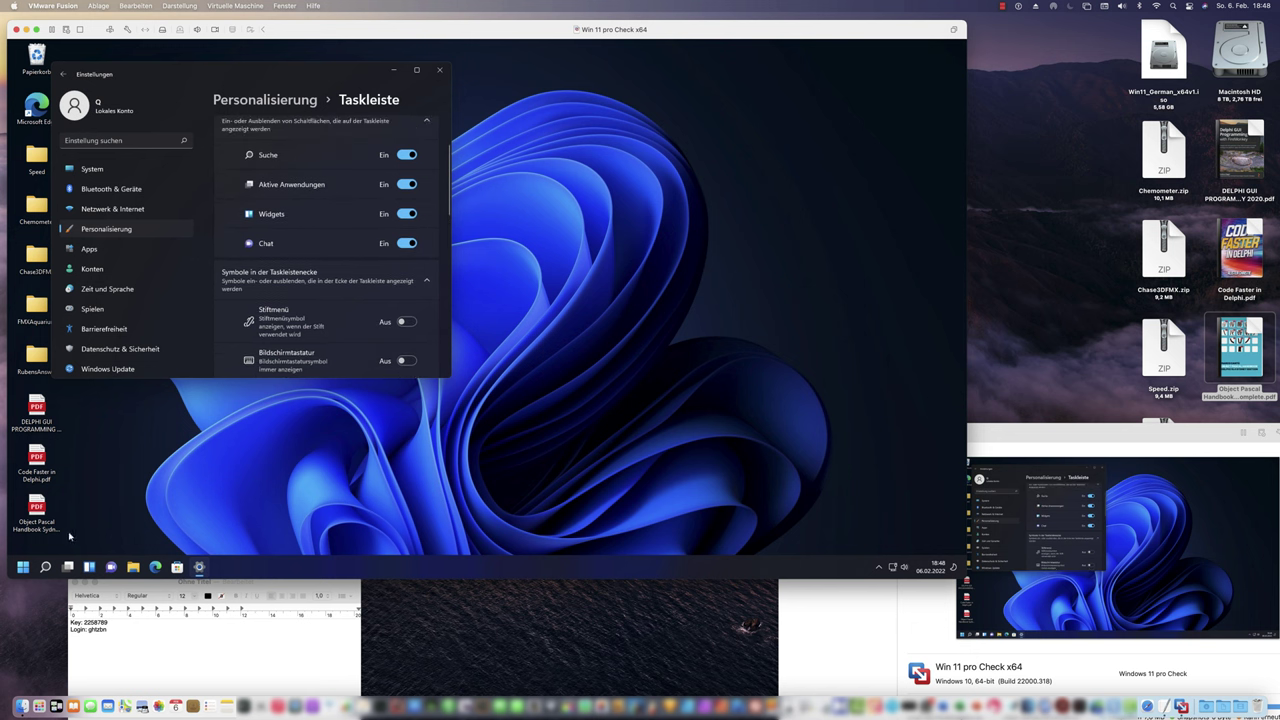
{"action": "mouse_move", "coordinate": [68, 567]}
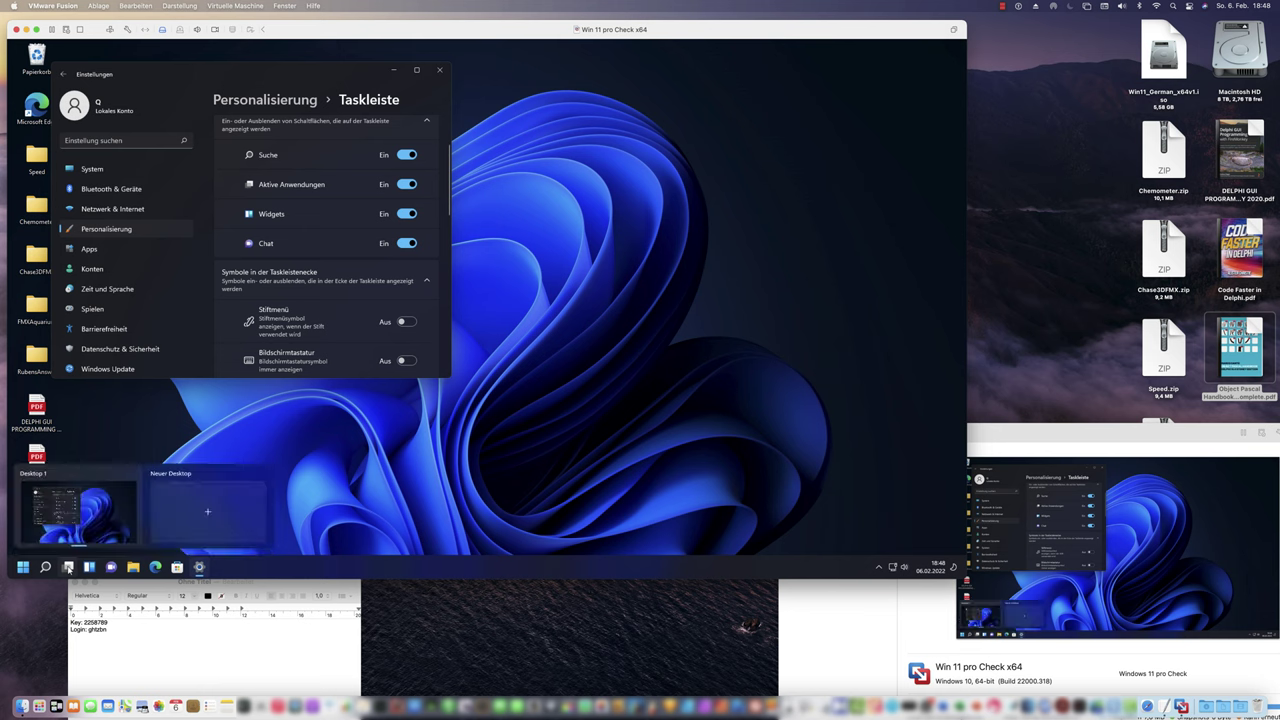
{"action": "left_click", "coordinate": [219, 512]}
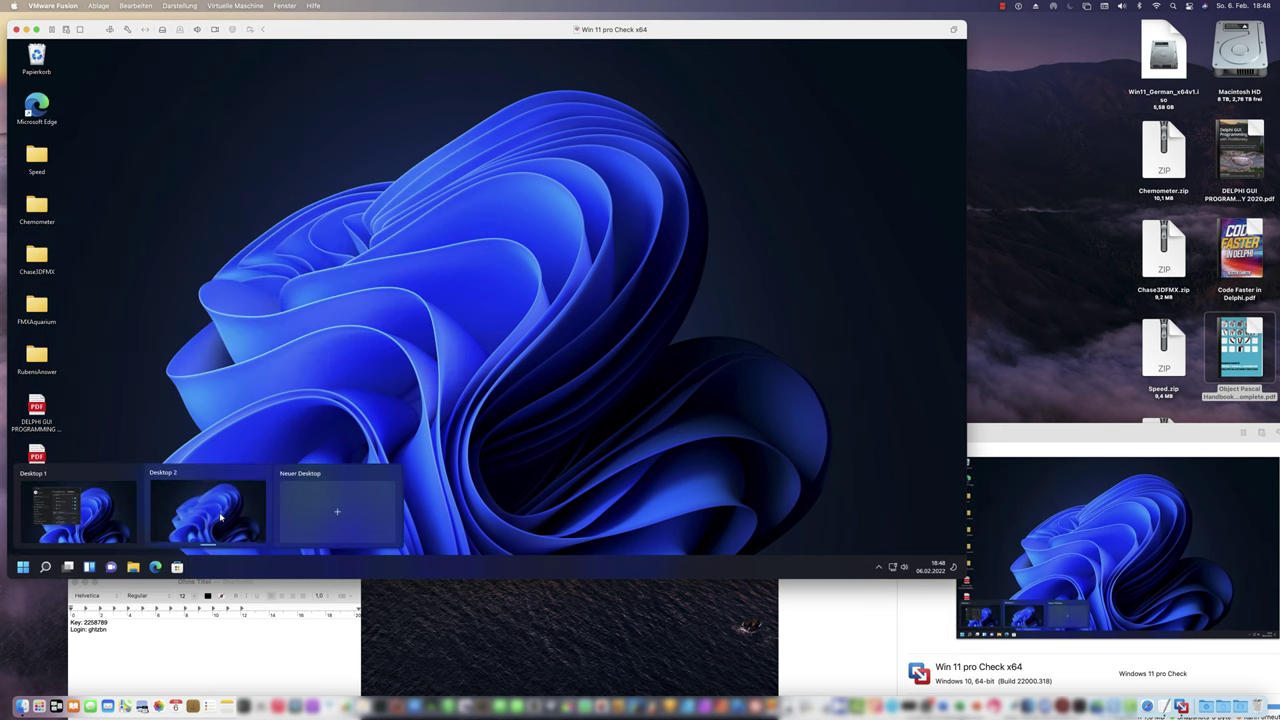
{"action": "left_click", "coordinate": [337, 516]}
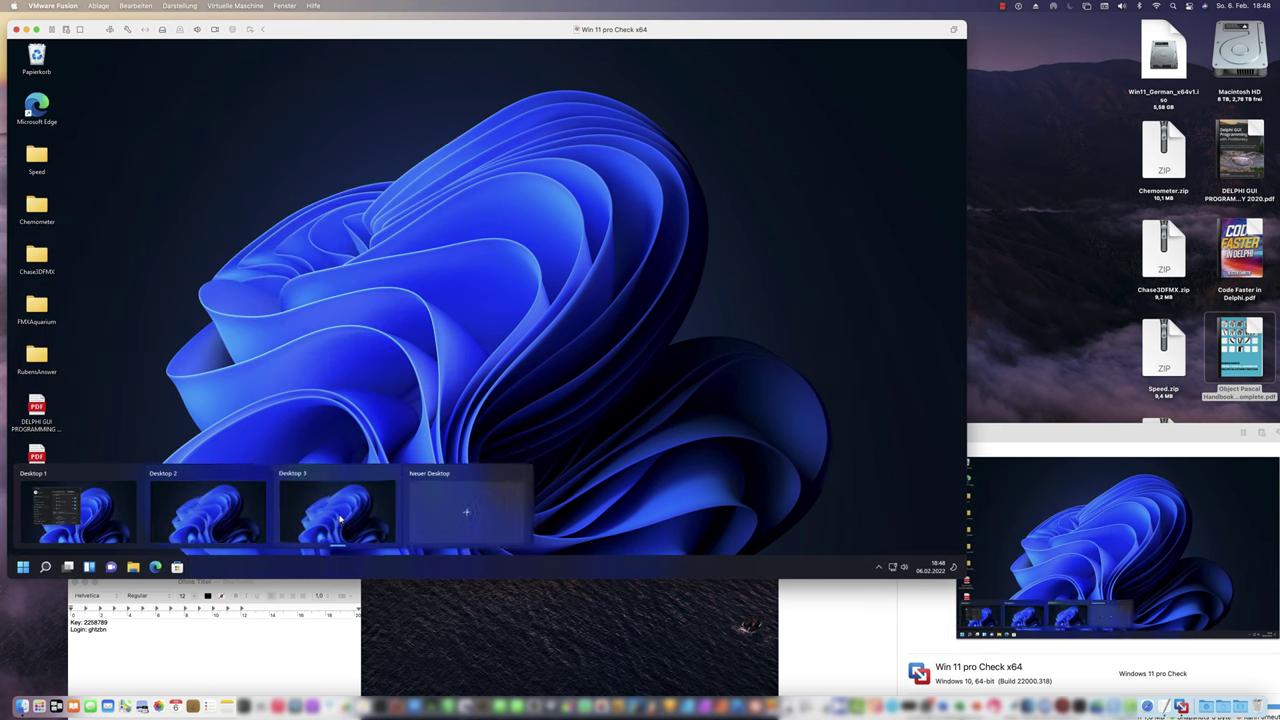
{"action": "left_click", "coordinate": [389, 473]}
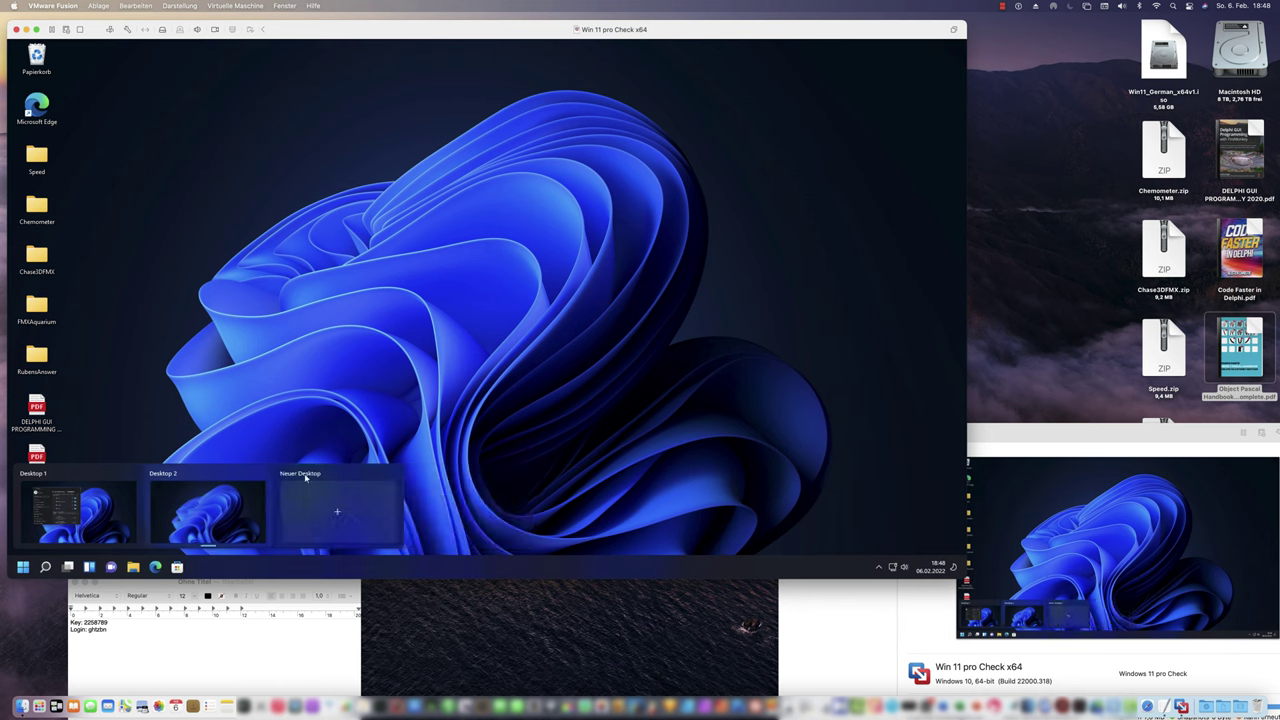
{"action": "left_click", "coordinate": [260, 473]}
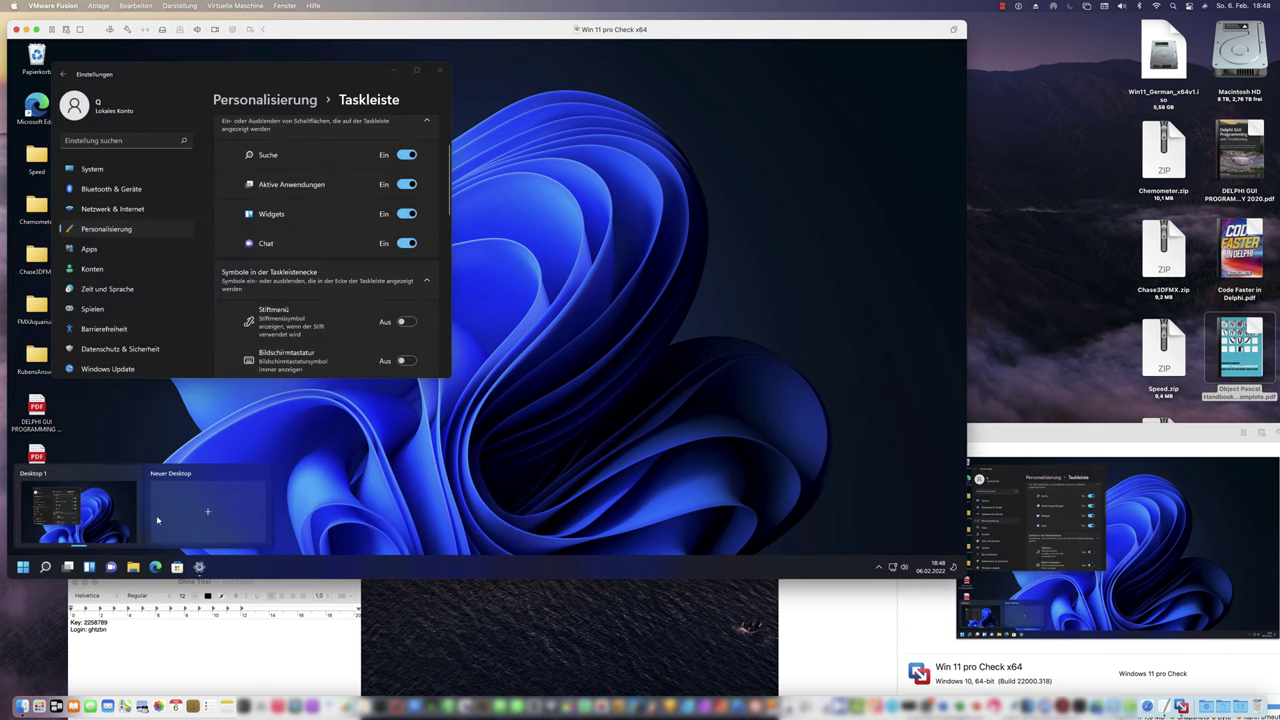
{"action": "mouse_move", "coordinate": [46, 567]}
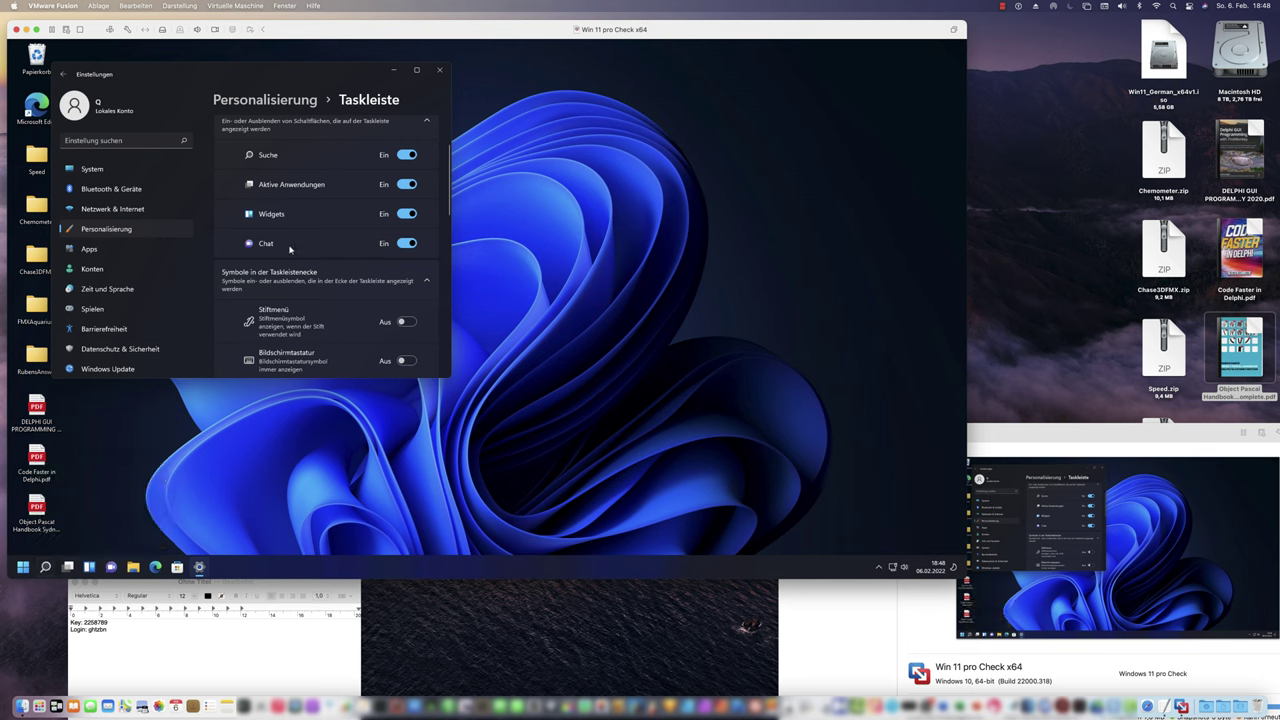
Navigate to Personalisierung › Start settings and preview the Start menu
{"action": "scroll", "coordinate": [290, 249], "scroll_direction": "up", "scroll_amount": 3}
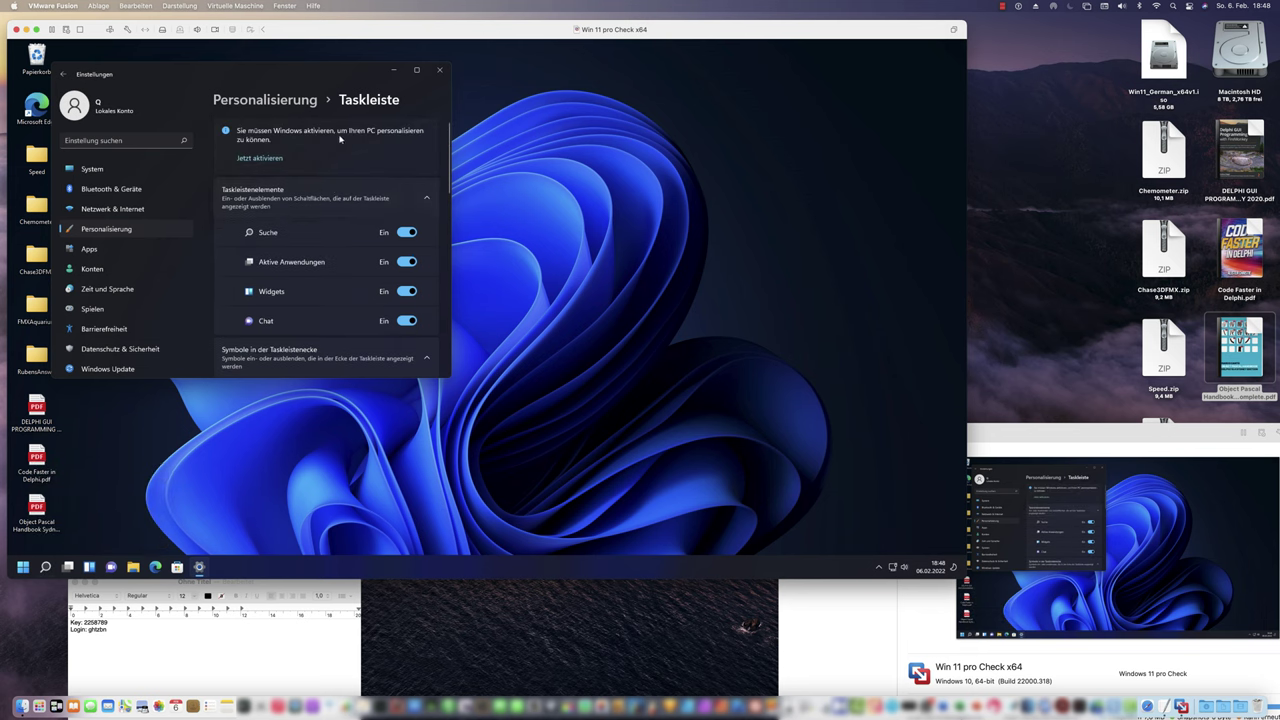
{"action": "left_click", "coordinate": [275, 100]}
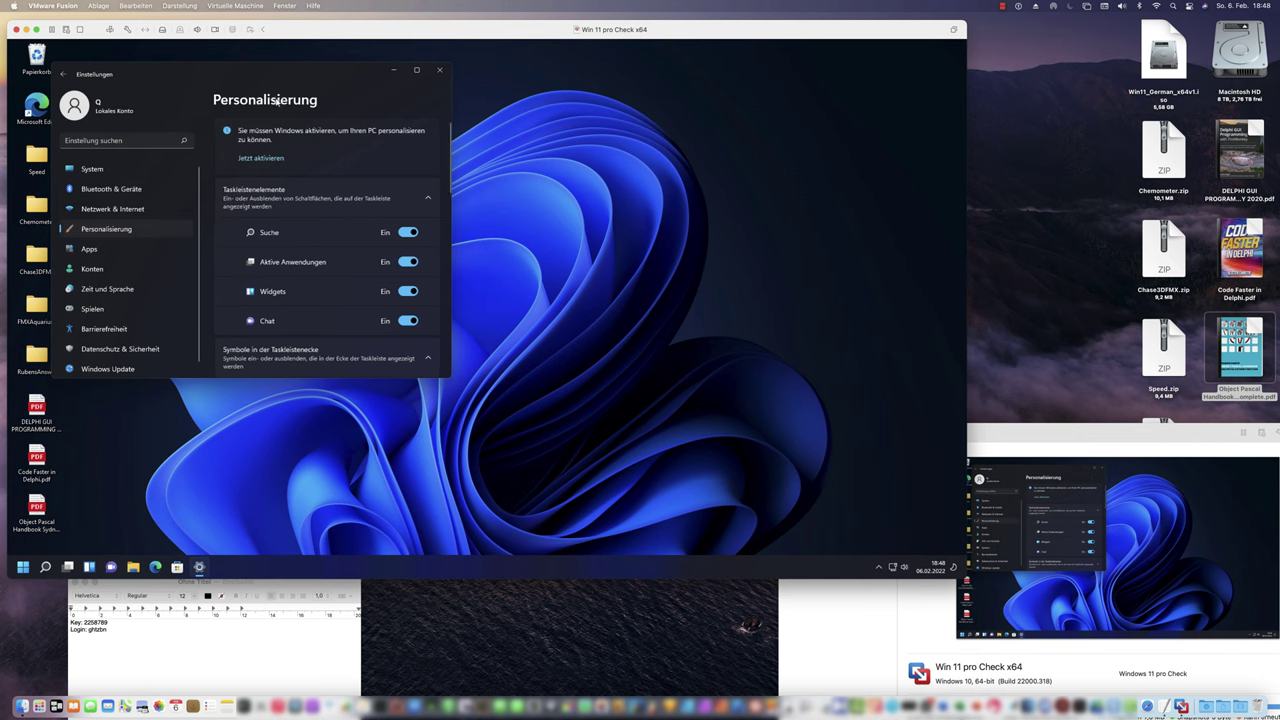
{"action": "scroll", "coordinate": [419, 203], "scroll_direction": "down", "scroll_amount": 3}
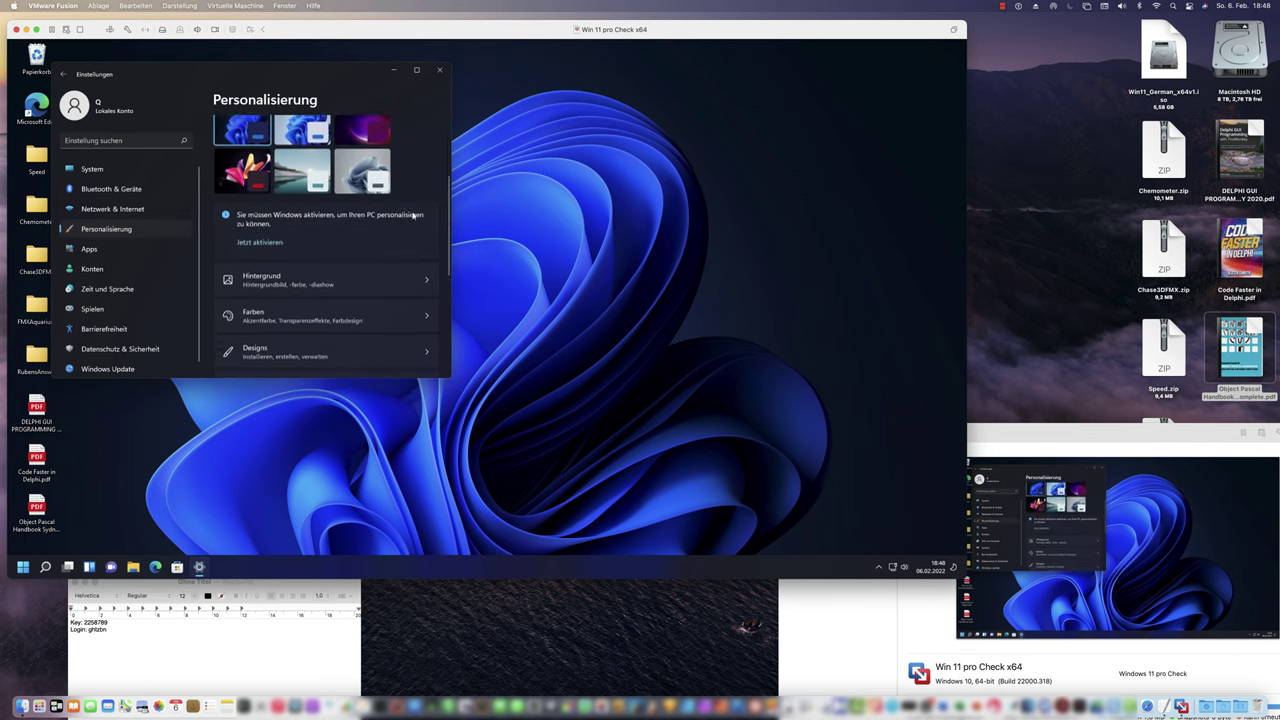
{"action": "scroll", "coordinate": [412, 215], "scroll_direction": "down", "scroll_amount": 1}
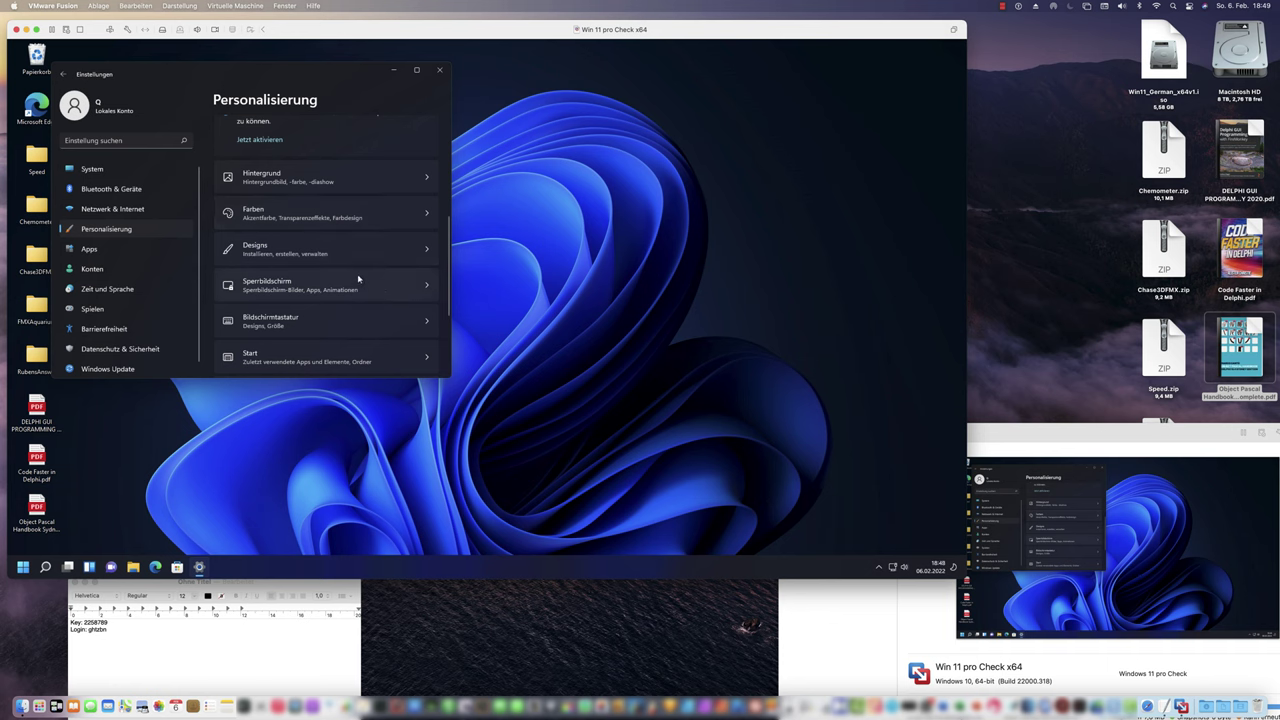
{"action": "left_click", "coordinate": [353, 357]}
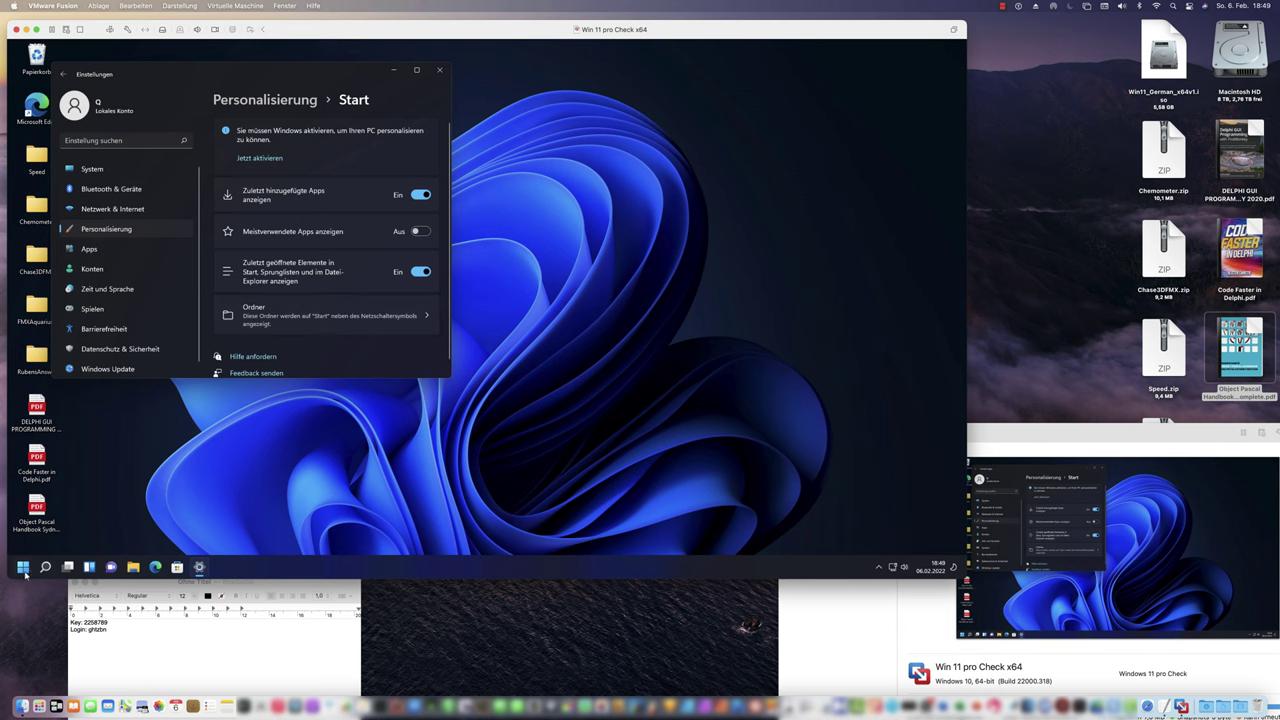
{"action": "left_click", "coordinate": [23, 569]}
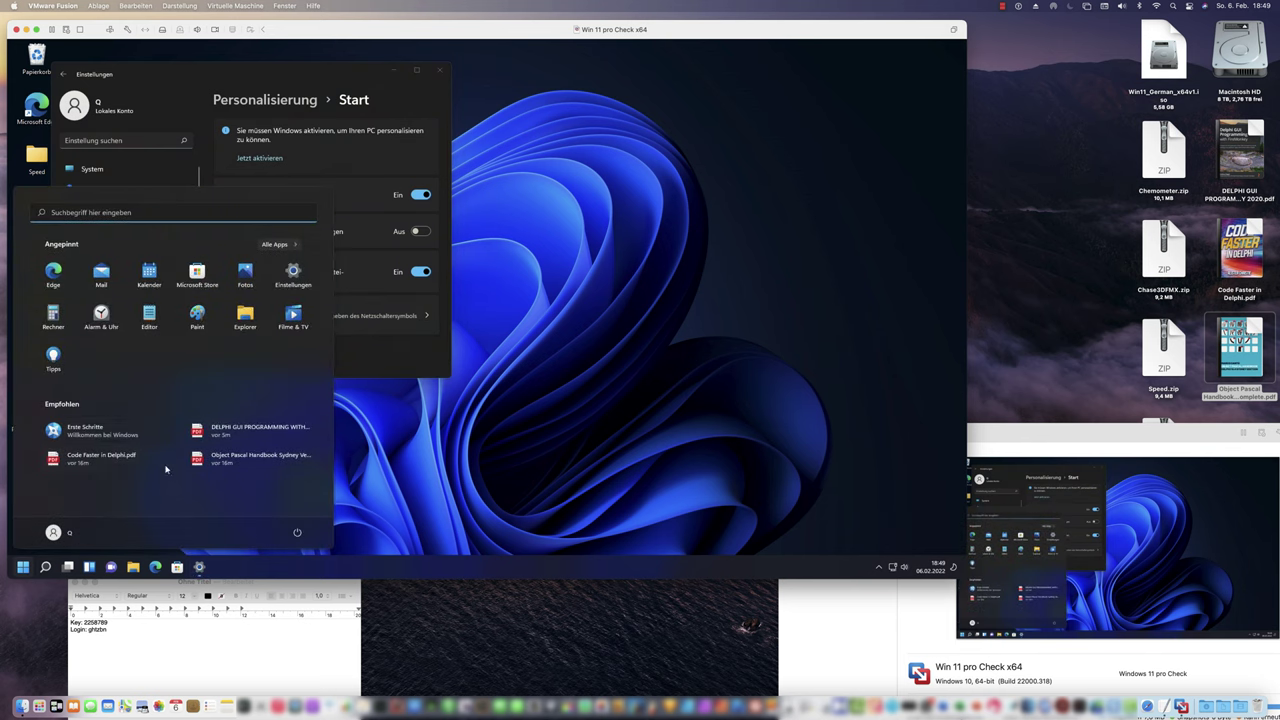
{"action": "left_click", "coordinate": [399, 355]}
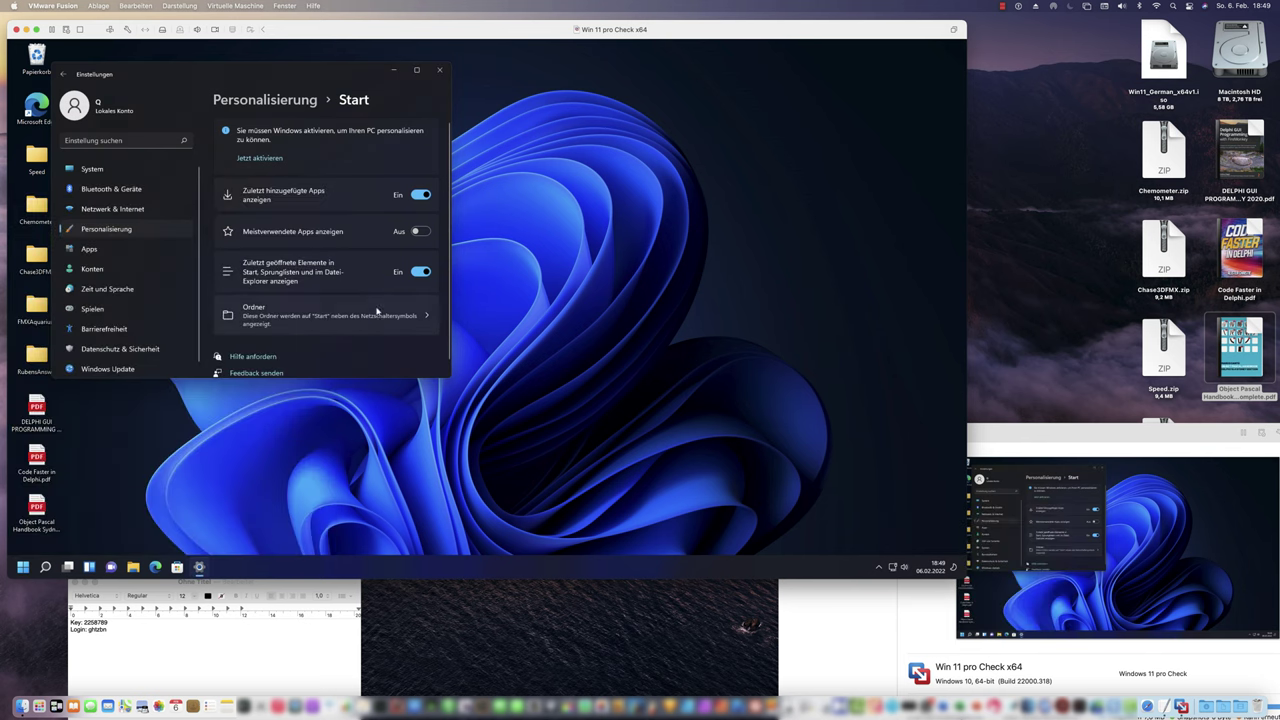
Turn off Zuletzt geöffnete Elemente, verify in the Start menu, and open the Ordner page
{"action": "left_click", "coordinate": [420, 271]}
{"action": "left_click", "coordinate": [23, 567]}
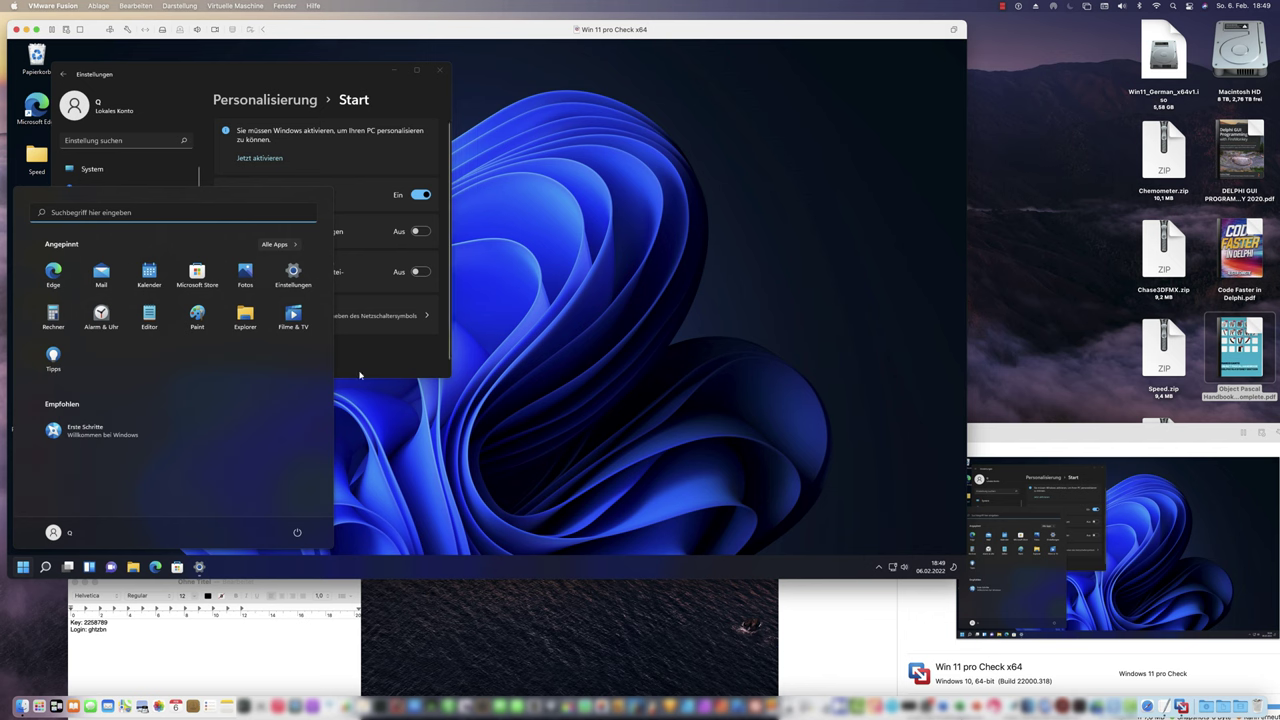
{"action": "left_click", "coordinate": [395, 359]}
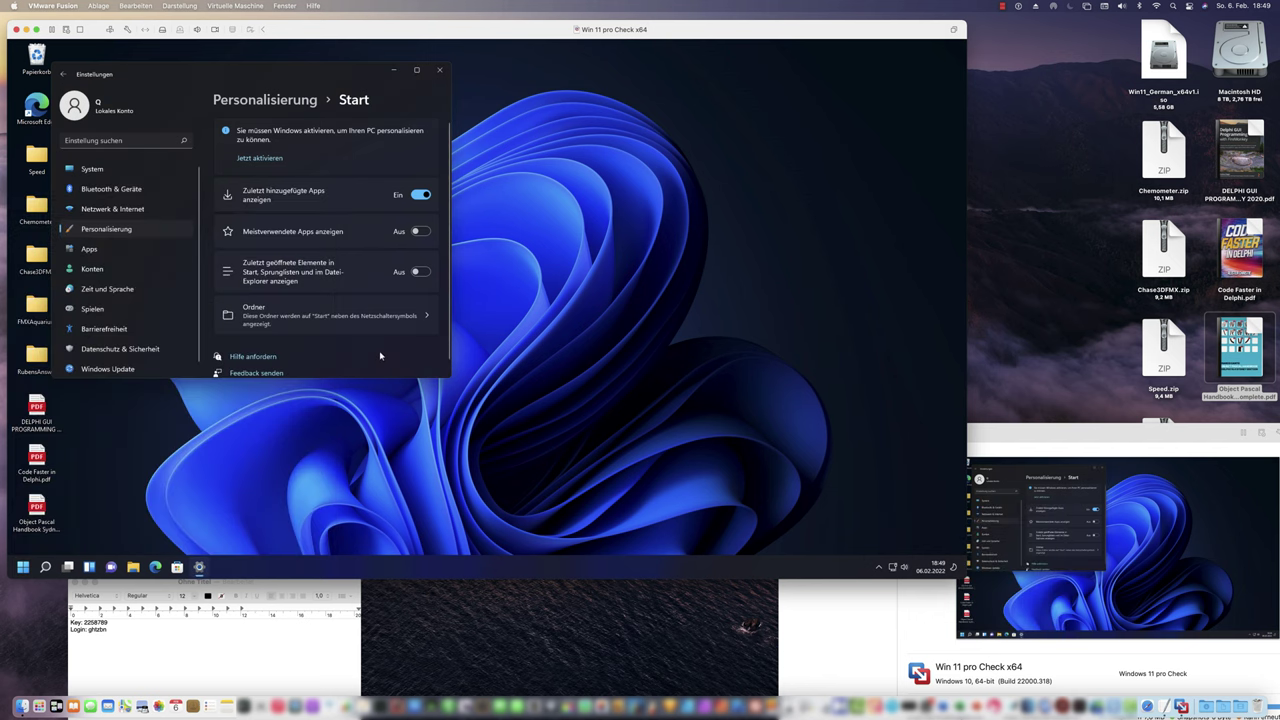
{"action": "left_click", "coordinate": [344, 317]}
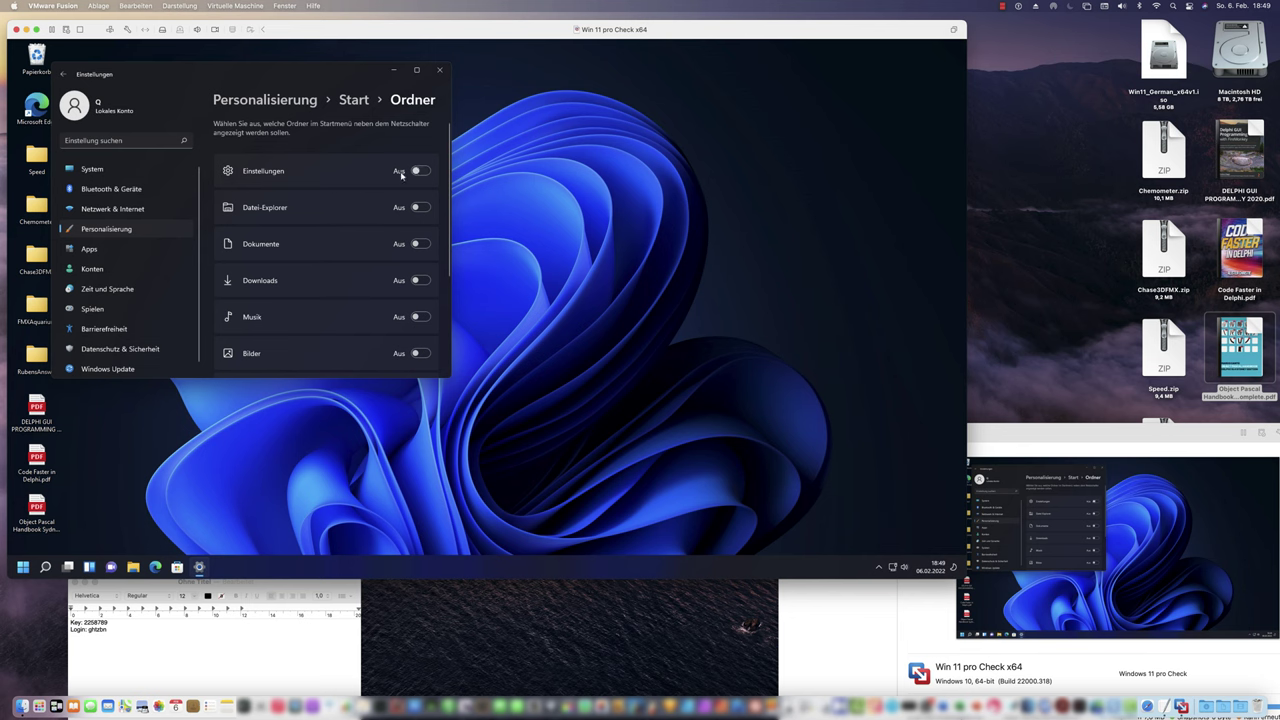
Switch on the Einstellungen and Datei-Explorer folders for Start, checking the Start menu
{"action": "left_click", "coordinate": [22, 567]}
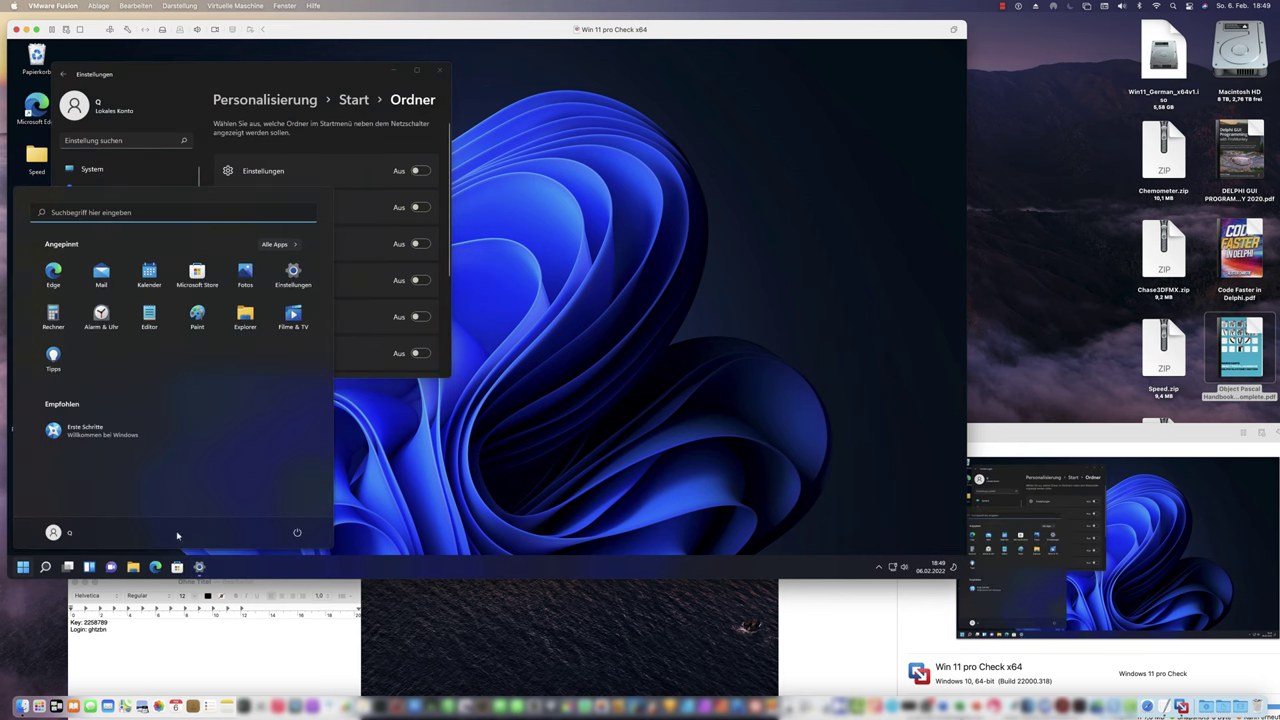
{"action": "left_click", "coordinate": [422, 171]}
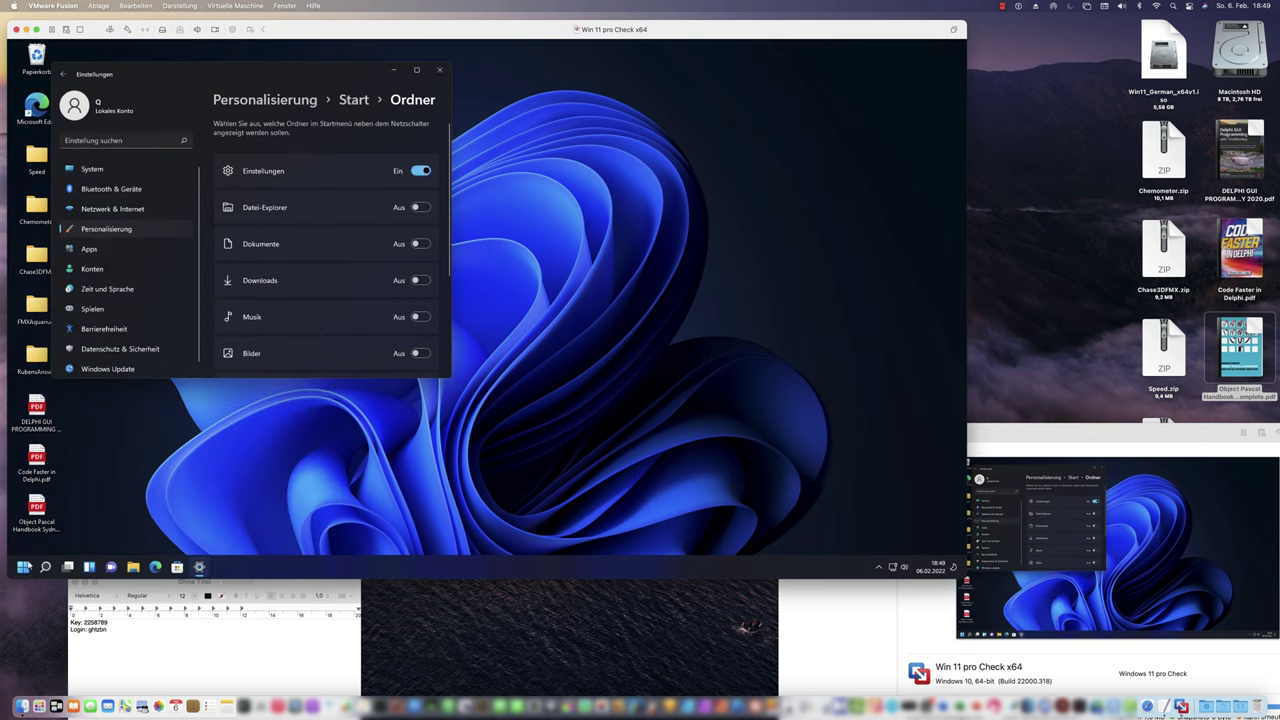
{"action": "left_click", "coordinate": [22, 567]}
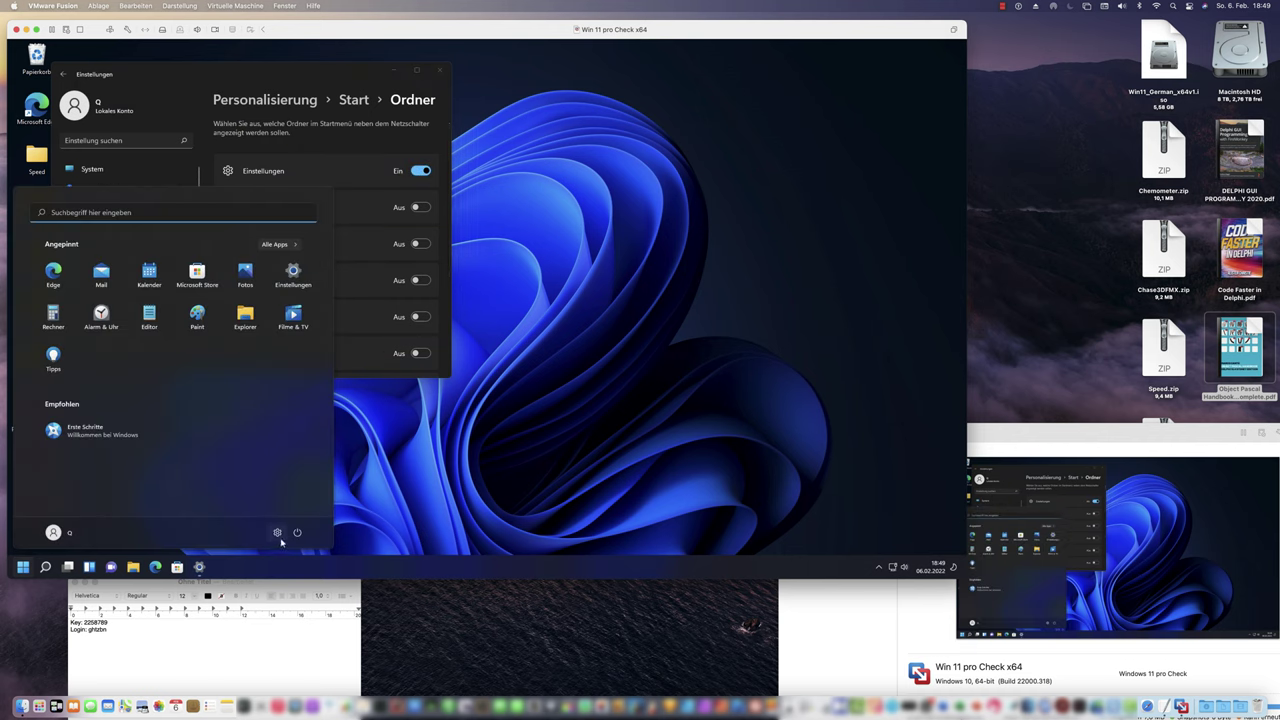
{"action": "left_click", "coordinate": [370, 152]}
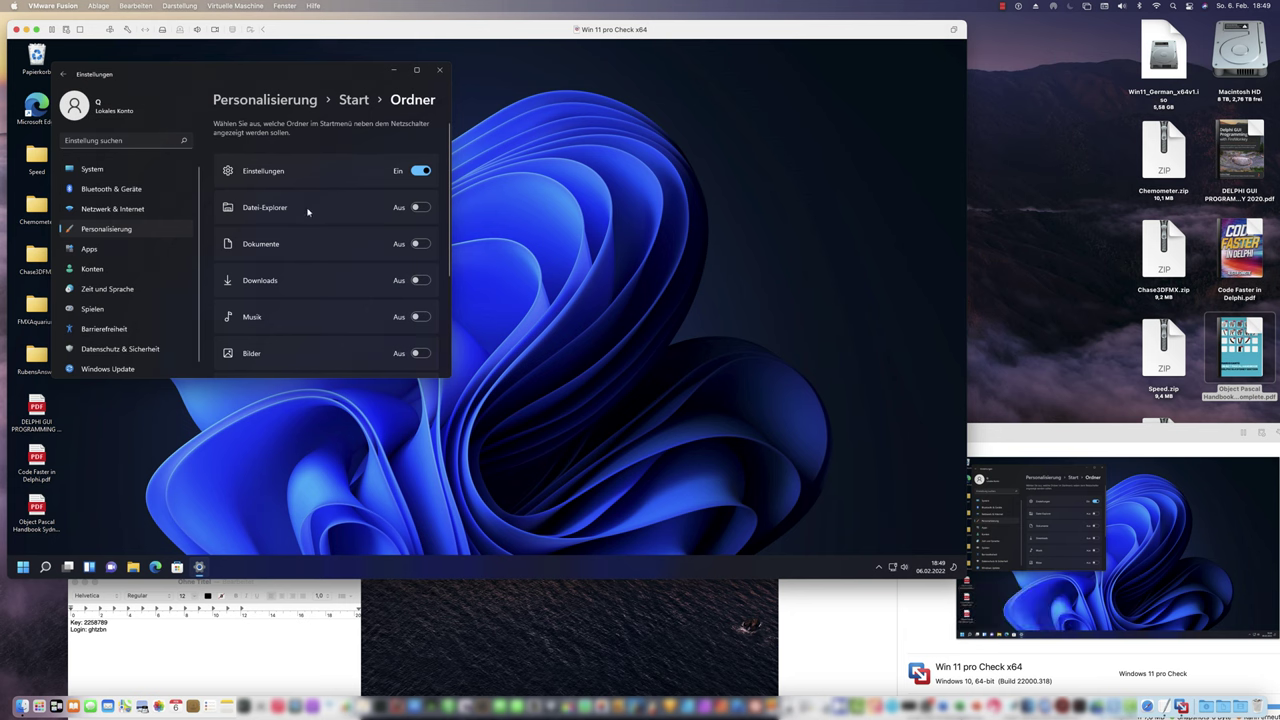
{"action": "left_click", "coordinate": [422, 208]}
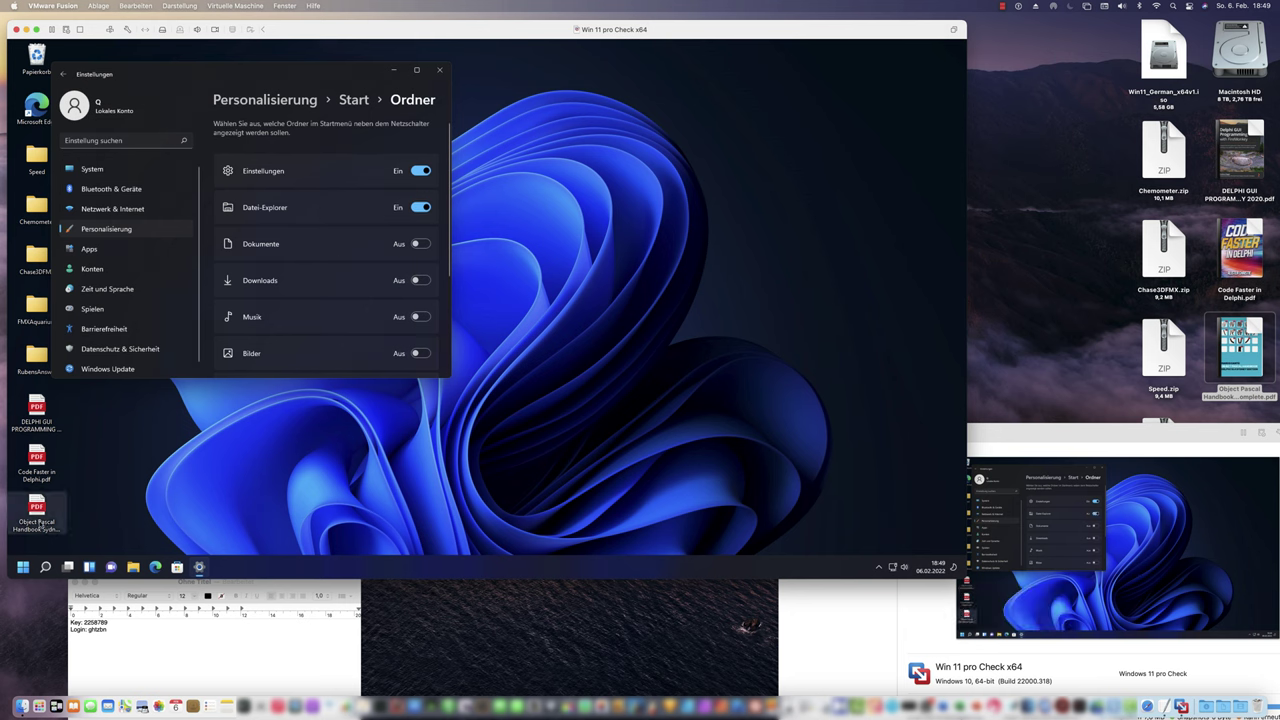
{"action": "left_click", "coordinate": [25, 567]}
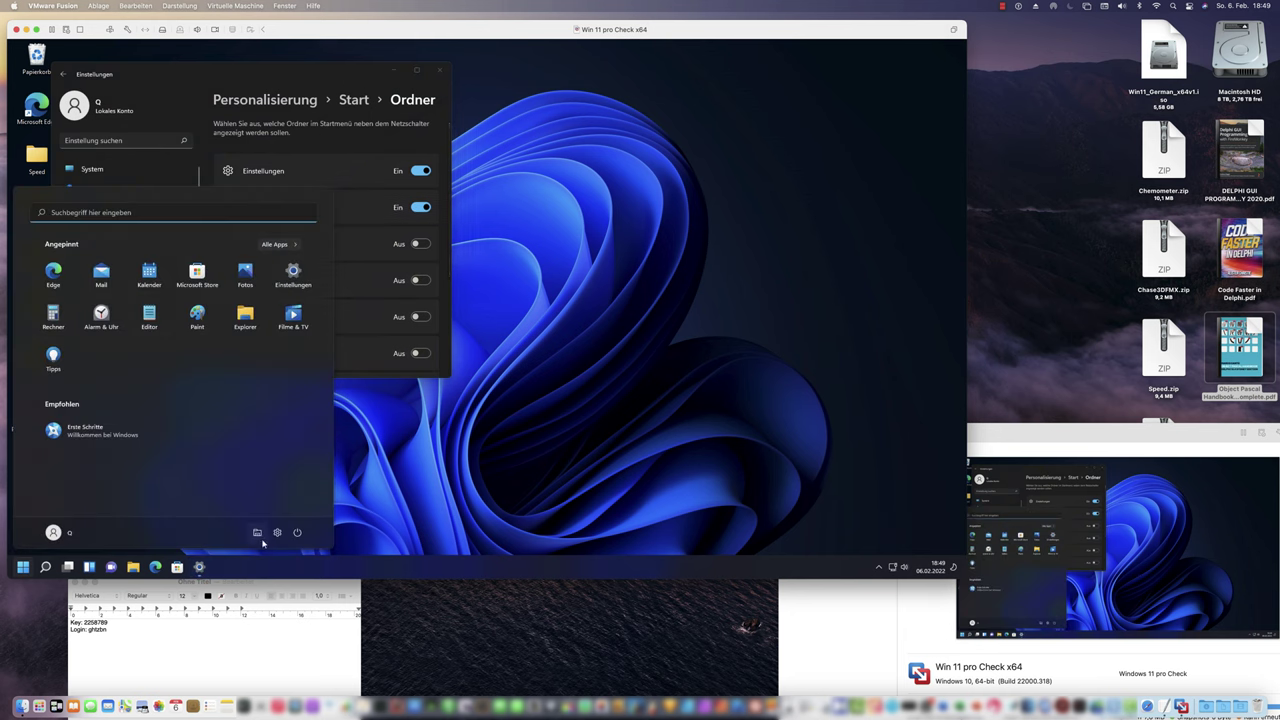
{"action": "left_click_drag", "start_coordinate": [191, 75], "coordinate": [557, 92]}
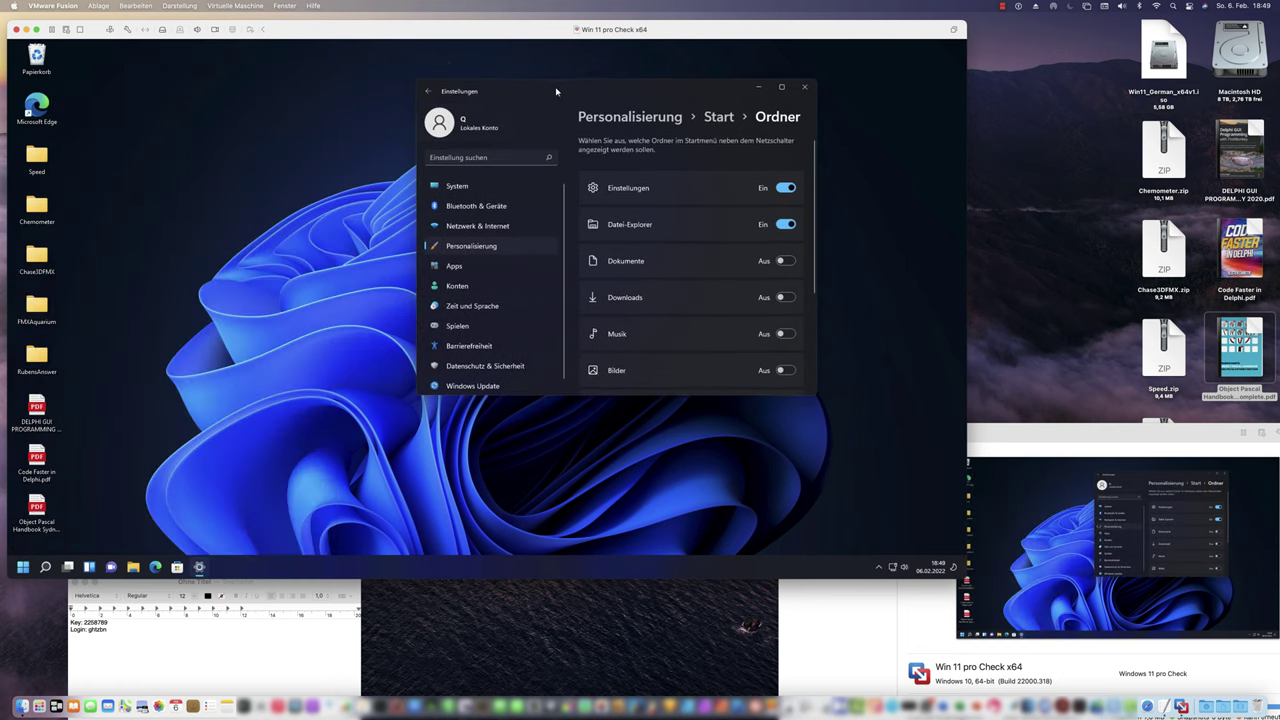
Switch on Downloads, try Dokumente and switch it off again, checking the Start menu
{"action": "left_click", "coordinate": [786, 261]}
{"action": "left_click", "coordinate": [22, 567]}
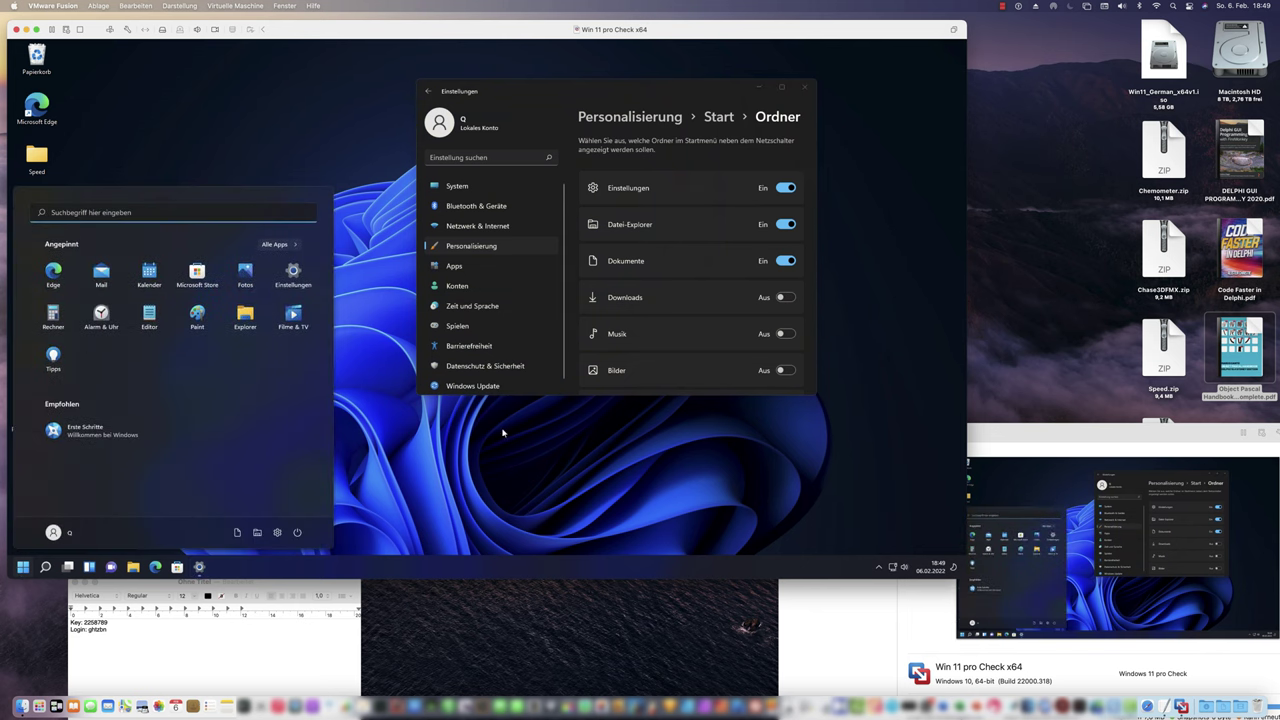
{"action": "left_click", "coordinate": [789, 298]}
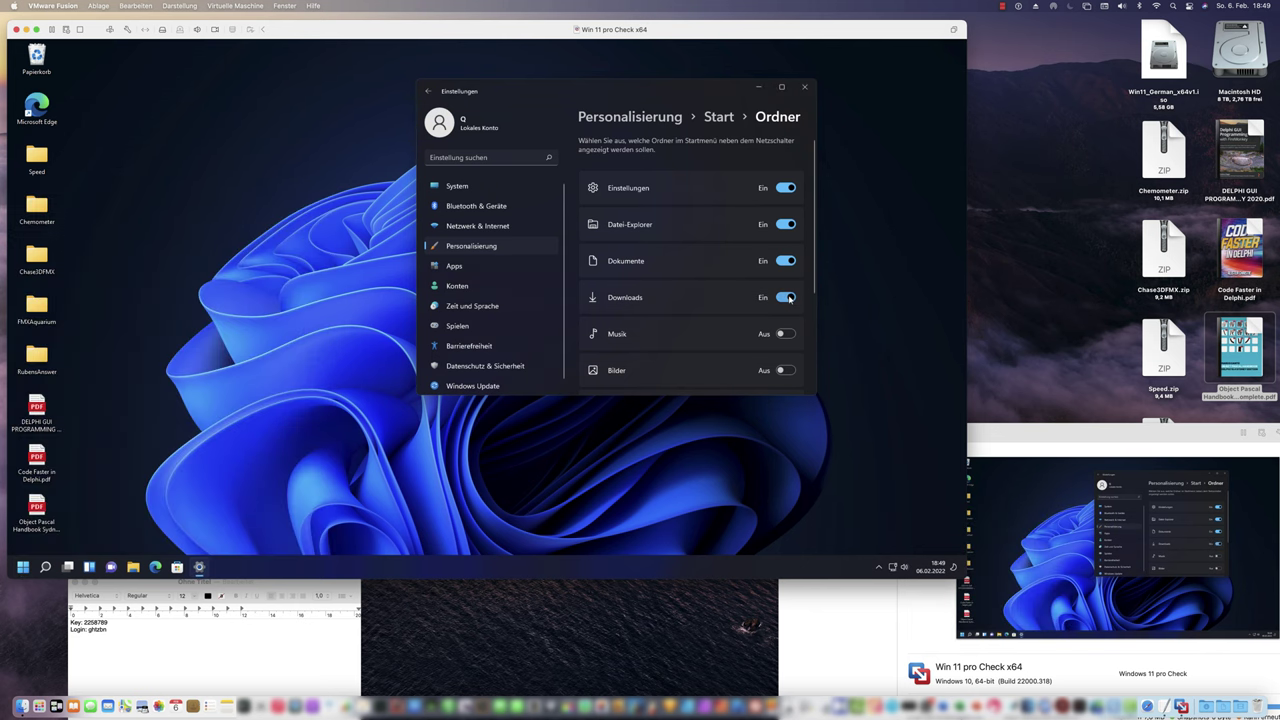
{"action": "left_click", "coordinate": [788, 298]}
{"action": "left_click", "coordinate": [22, 567]}
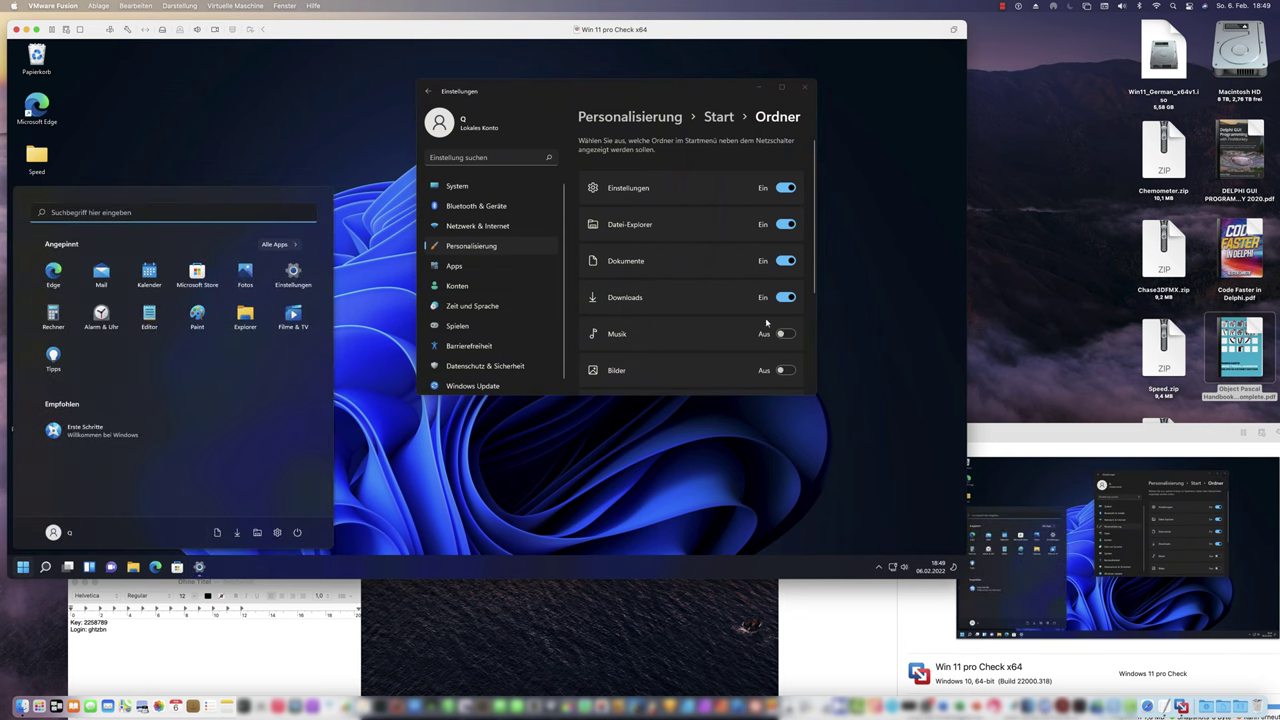
{"action": "left_click", "coordinate": [786, 261]}
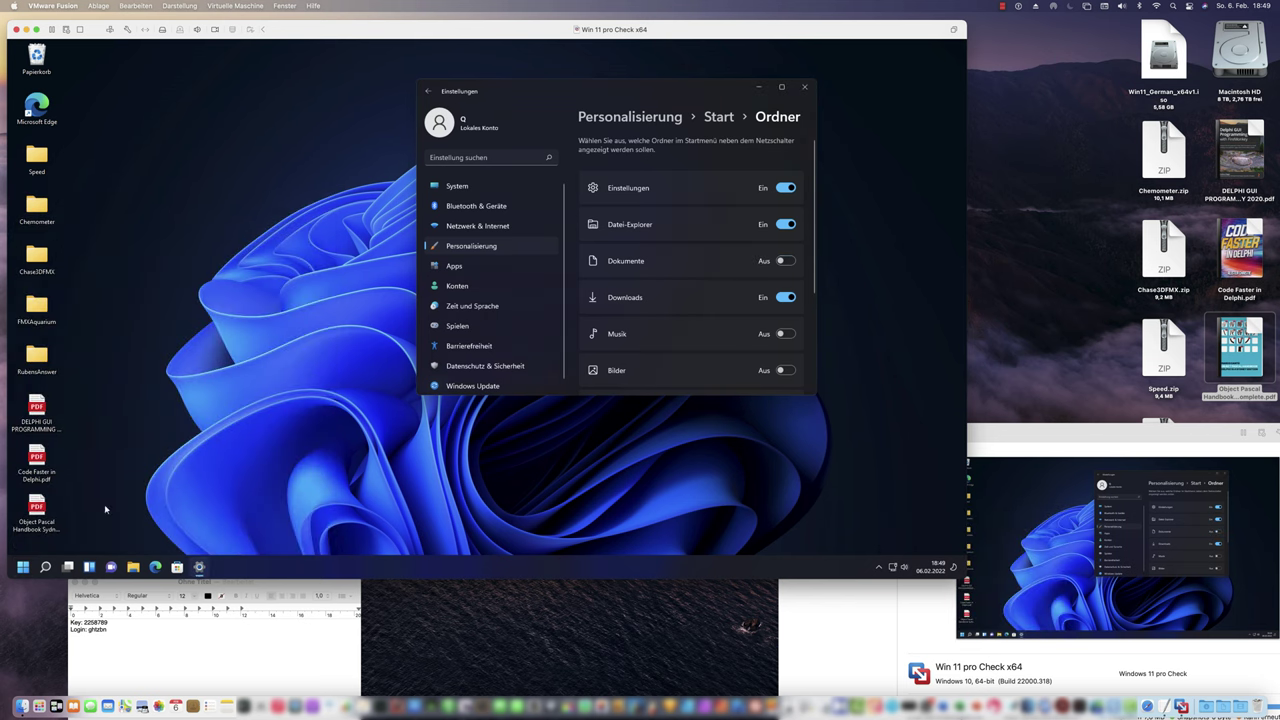
{"action": "left_click", "coordinate": [22, 567]}
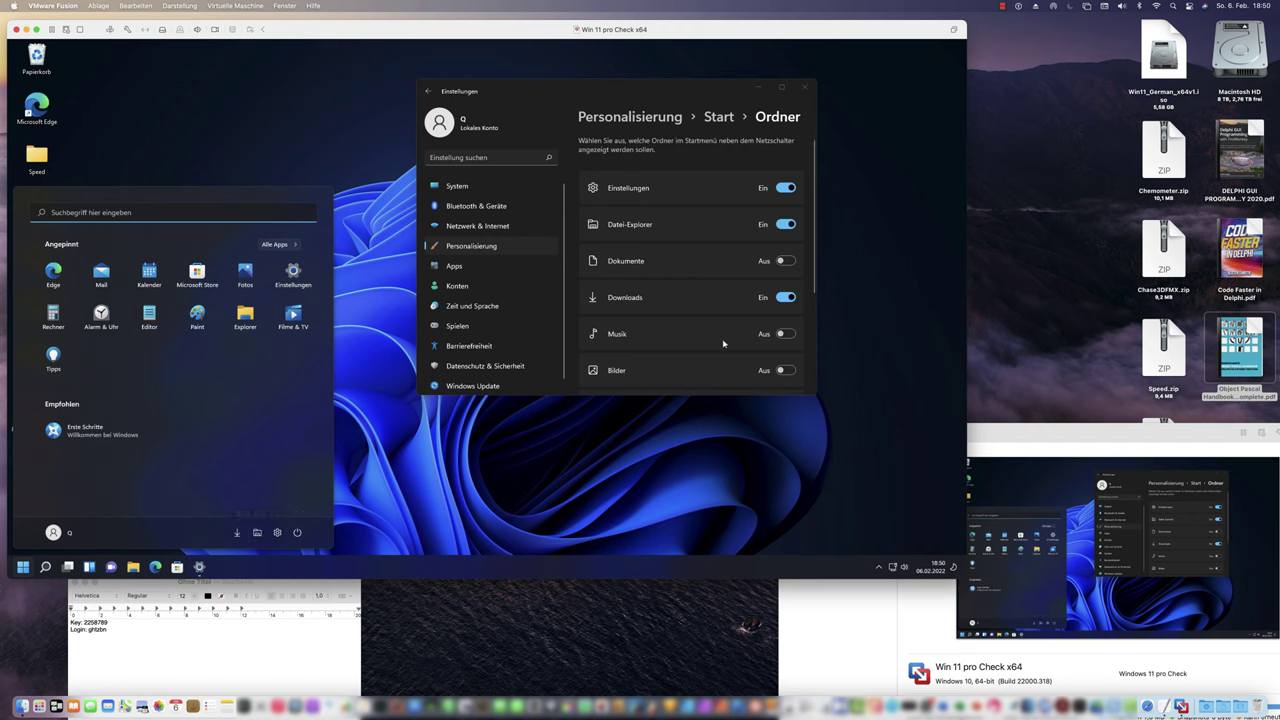
Test the Netzwerk folder on Start, then switch it off again
{"action": "scroll", "coordinate": [715, 318], "scroll_direction": "down", "scroll_amount": 5}
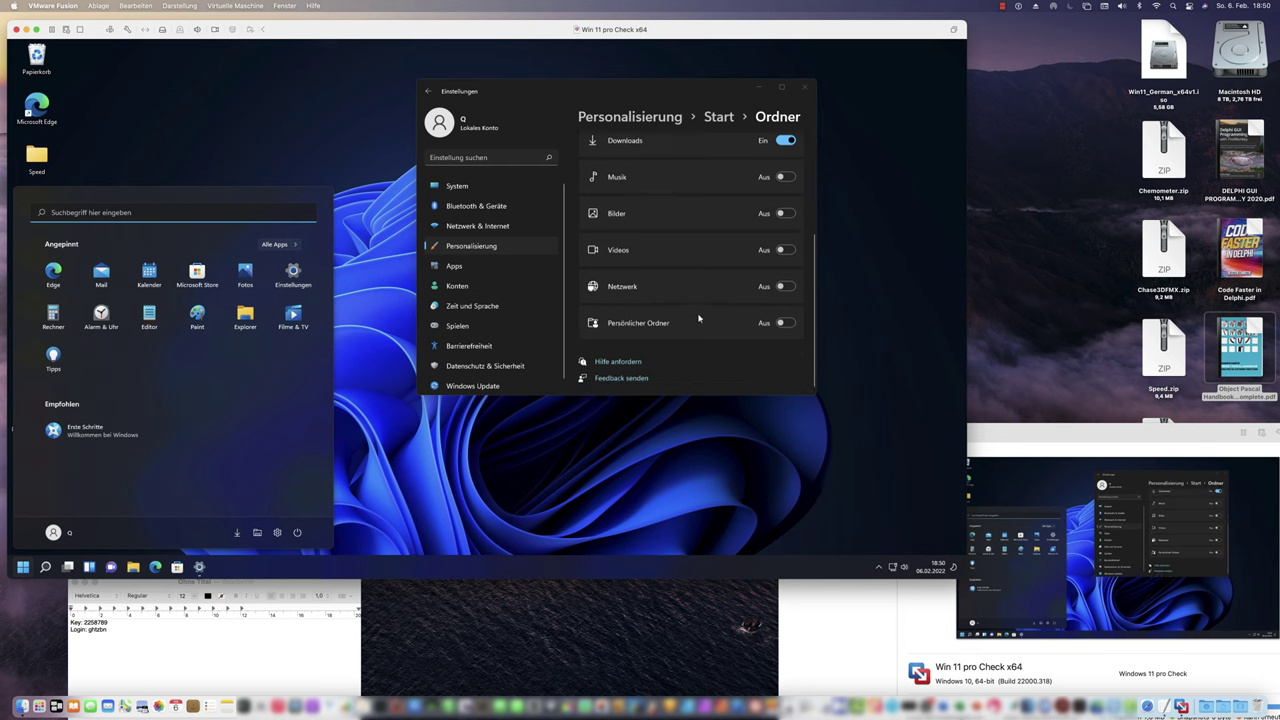
{"action": "left_click", "coordinate": [785, 286]}
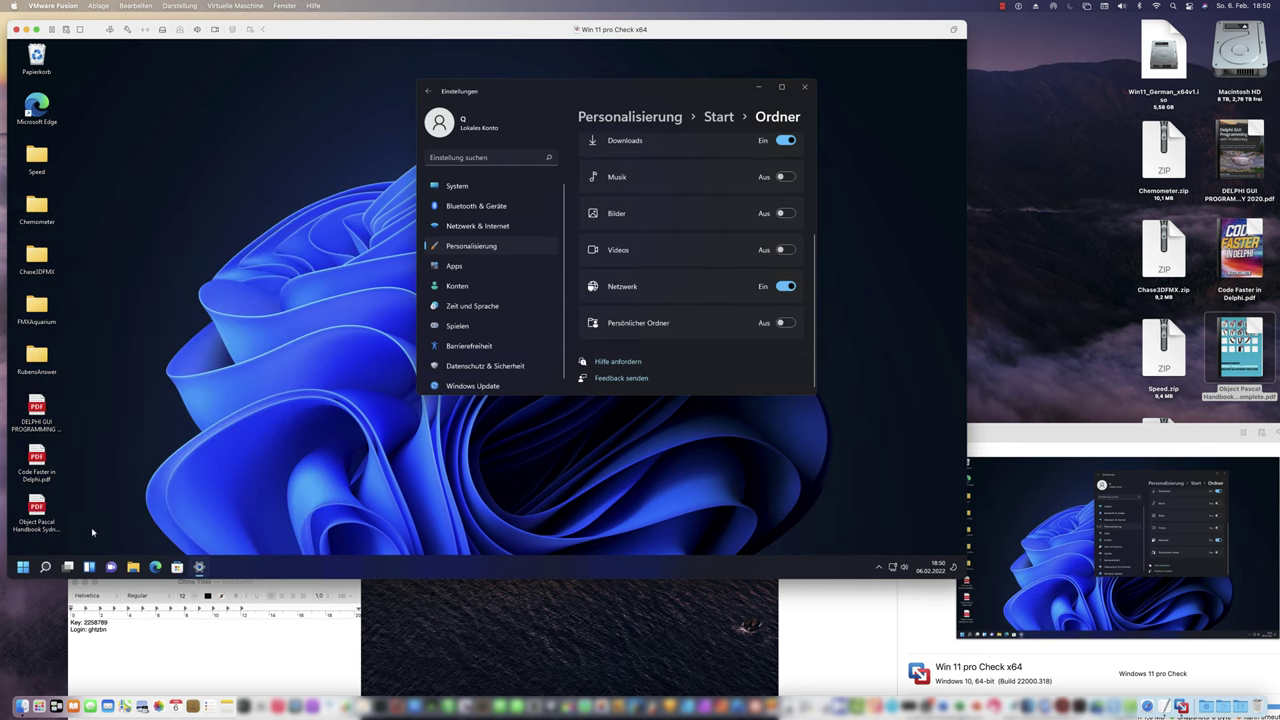
{"action": "left_click", "coordinate": [22, 567]}
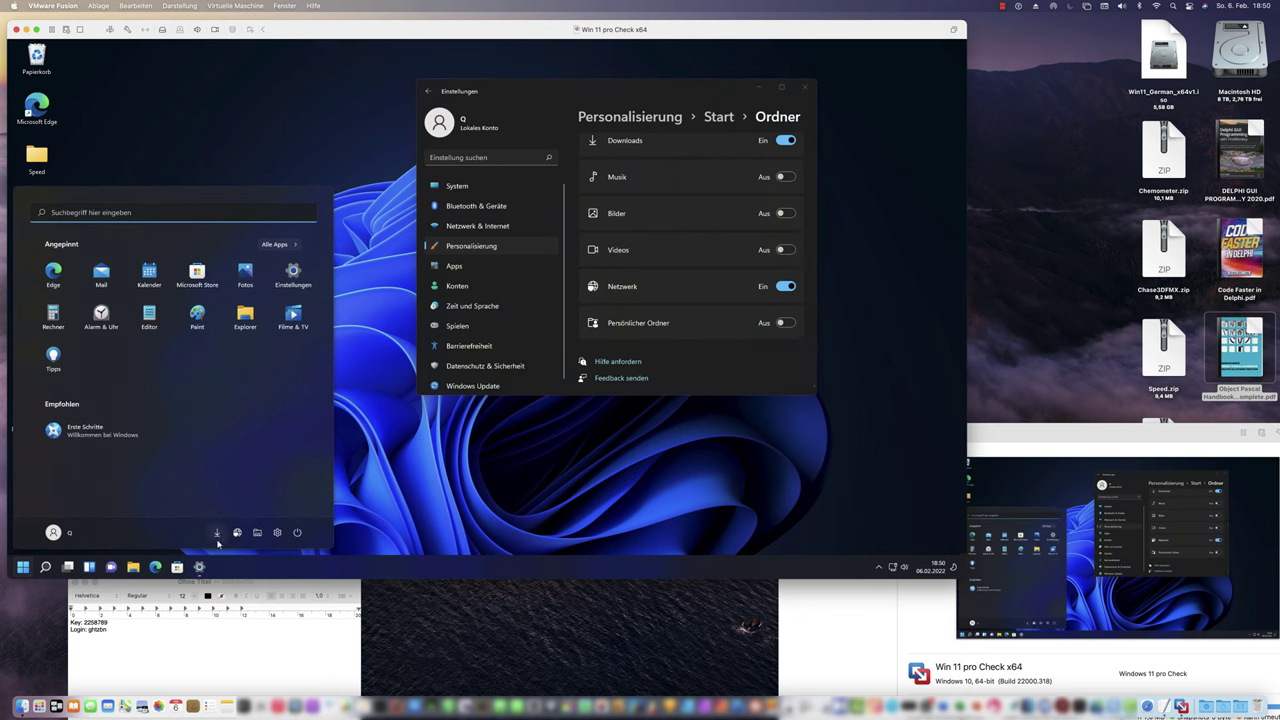
{"action": "left_click", "coordinate": [771, 293]}
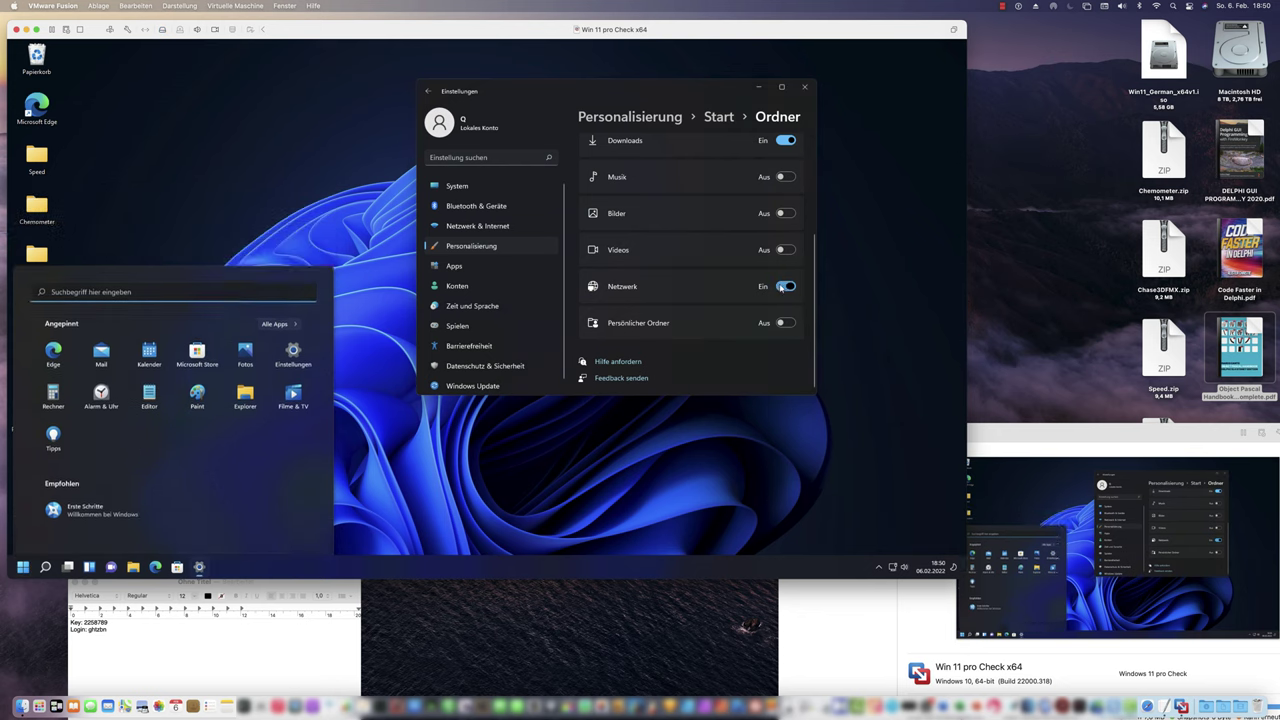
{"action": "scroll", "coordinate": [708, 364], "scroll_direction": "up", "scroll_amount": 5}
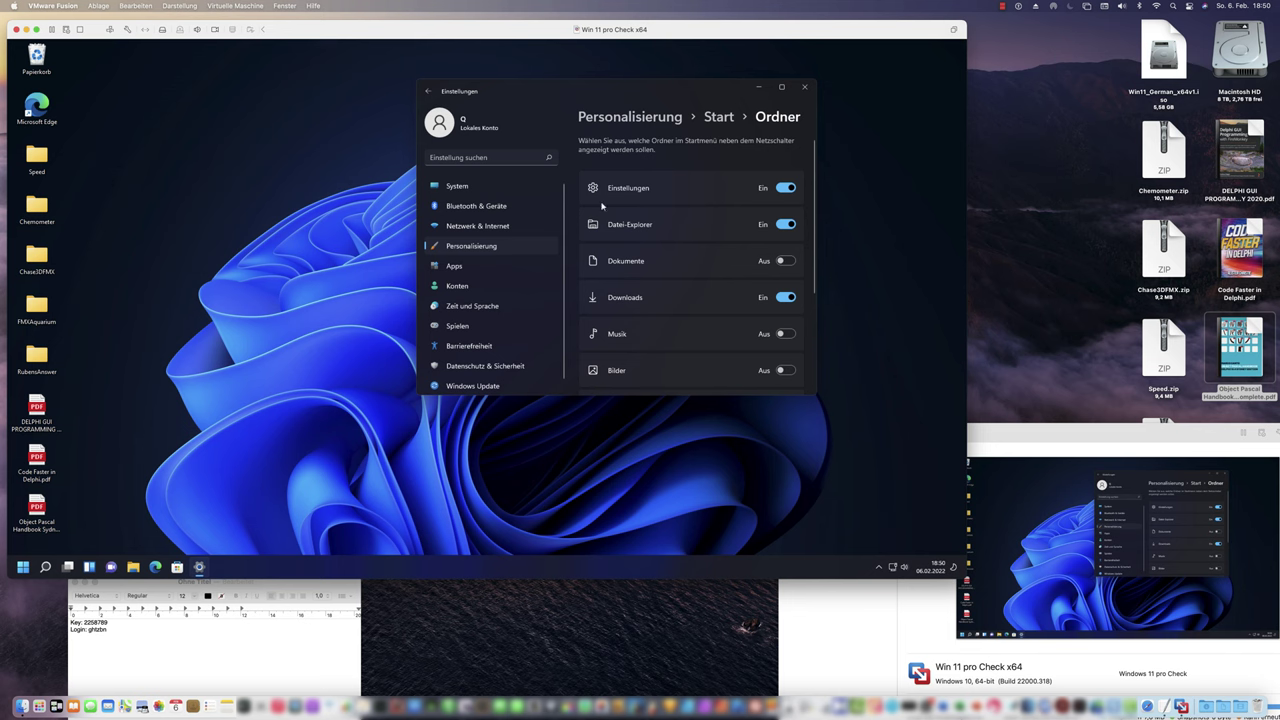
Turn off recently added apps in Start settings and check the Start menu
{"action": "left_click", "coordinate": [719, 118]}
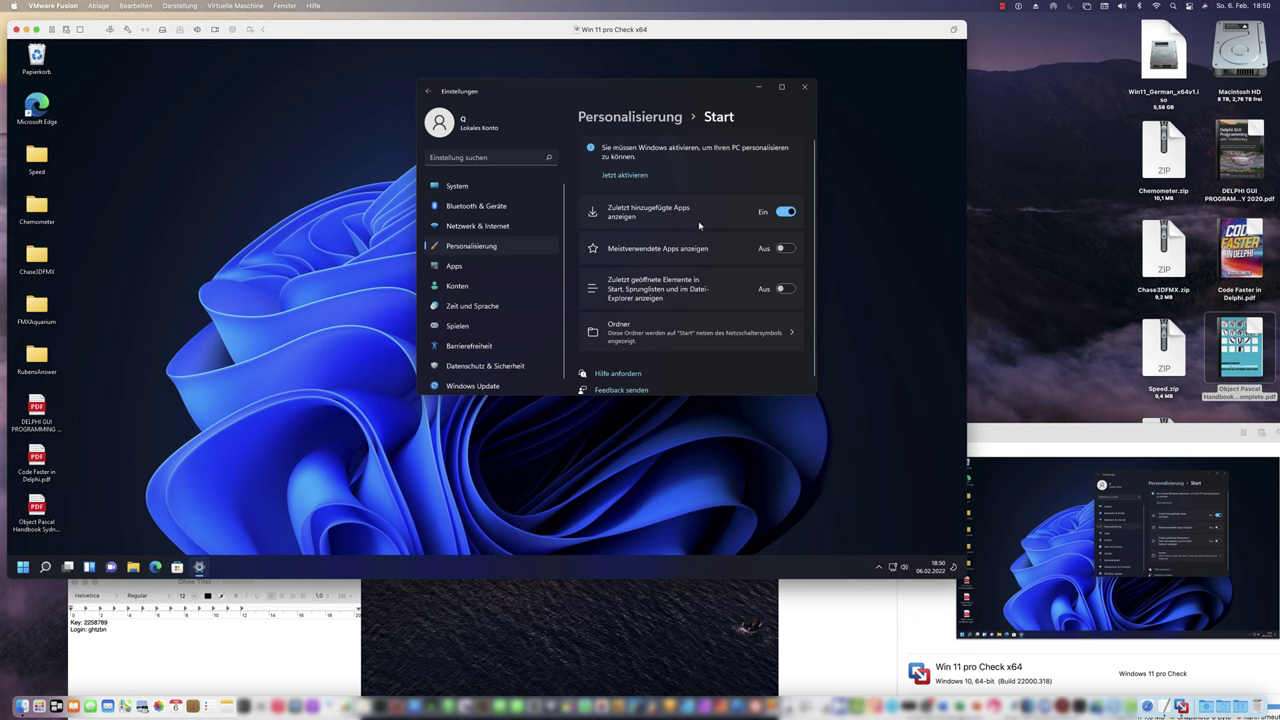
{"action": "left_click", "coordinate": [22, 567]}
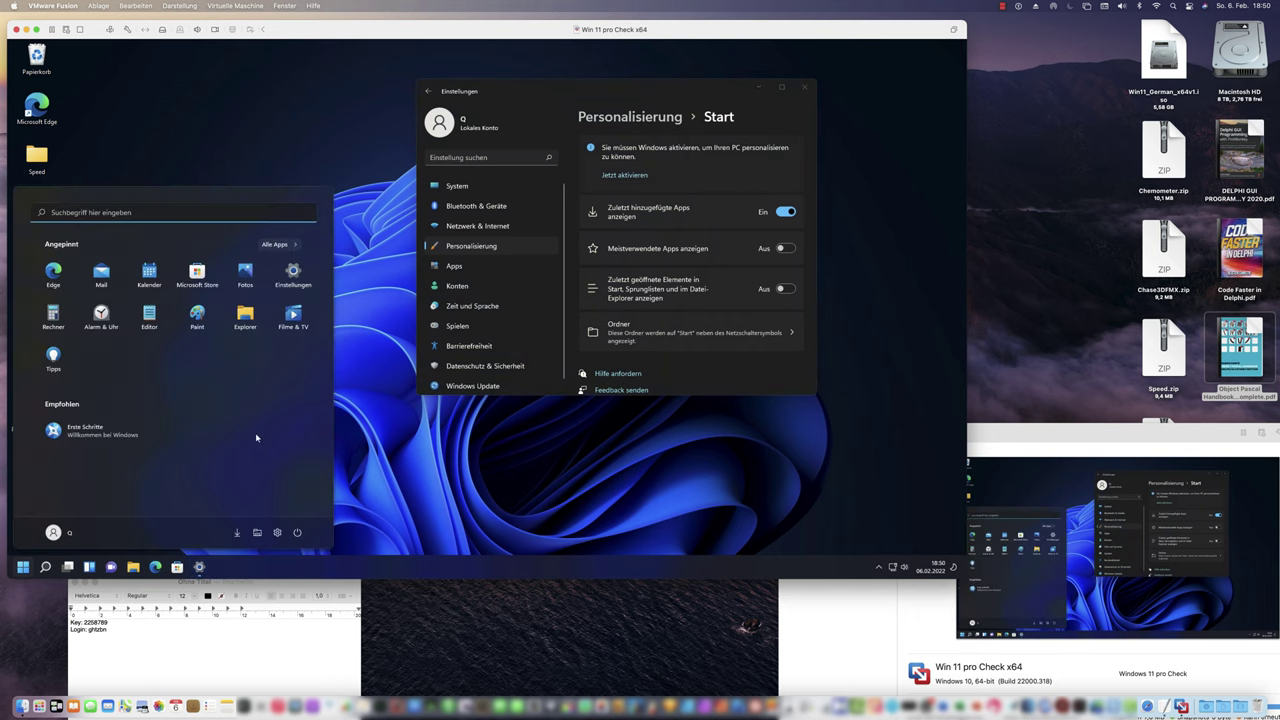
{"action": "left_click", "coordinate": [785, 211]}
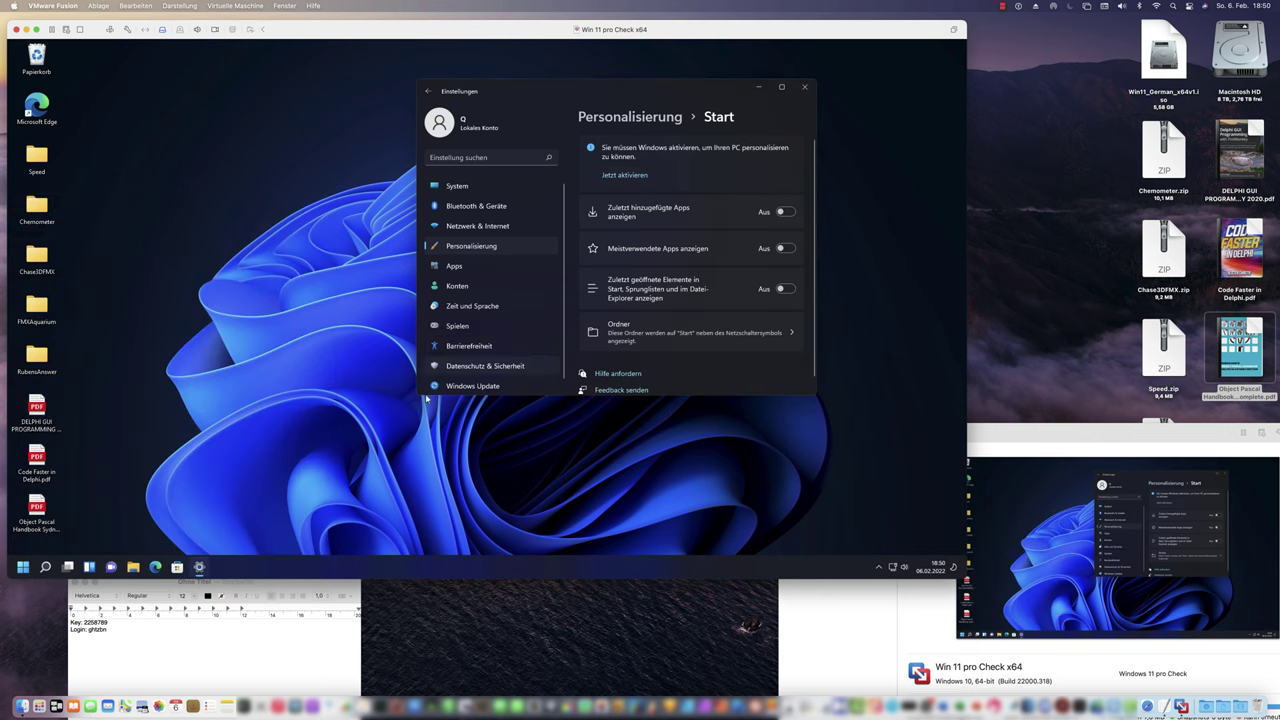
{"action": "left_click", "coordinate": [22, 567]}
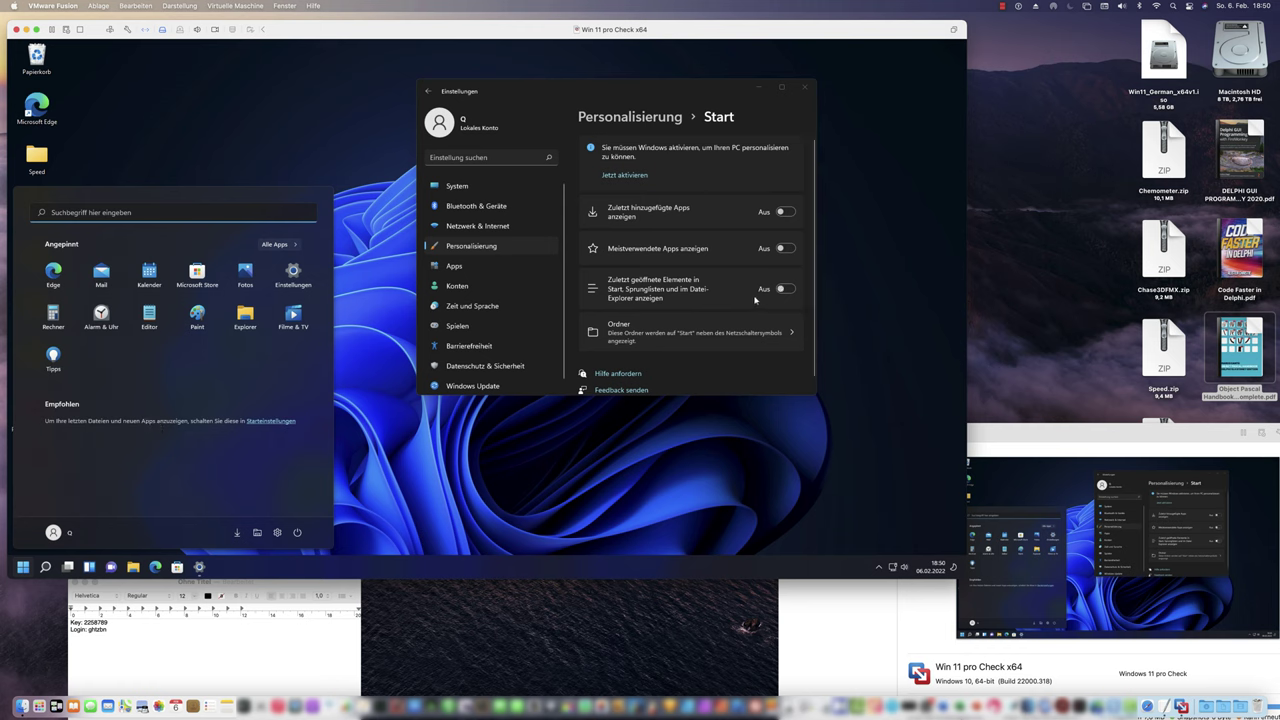
{"action": "scroll", "coordinate": [748, 300], "scroll_direction": "down", "scroll_amount": 1}
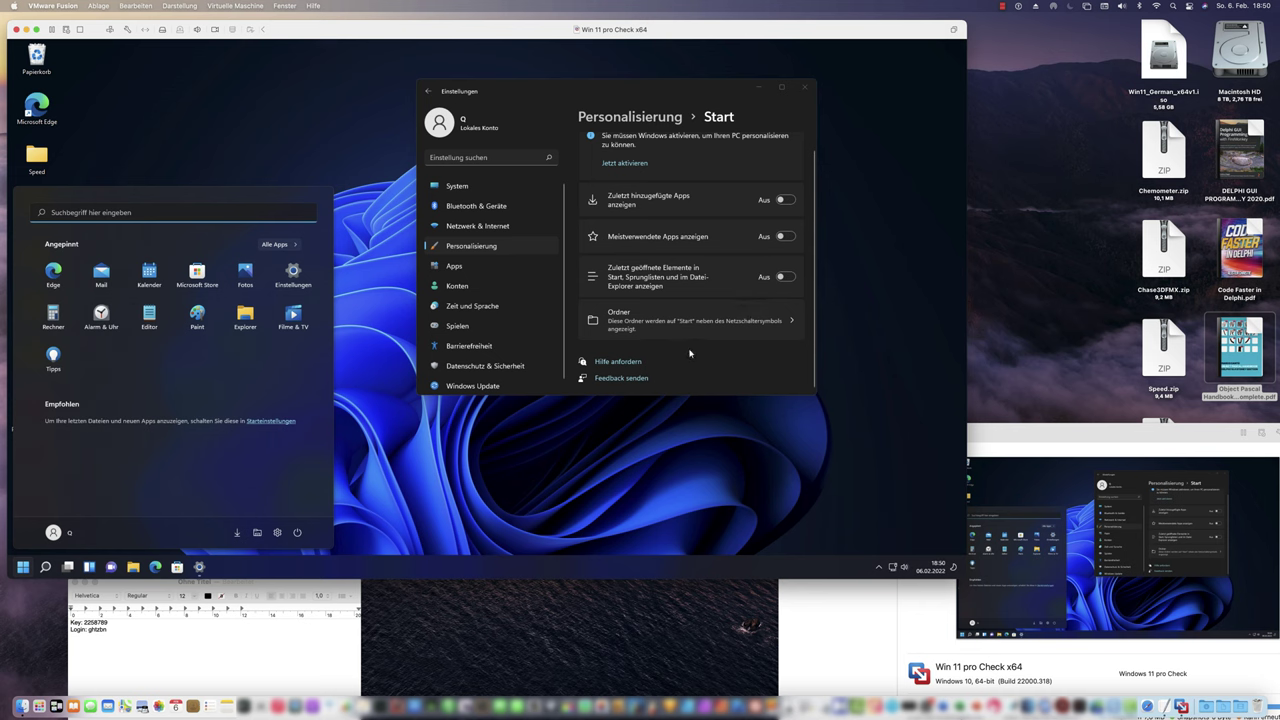
{"action": "scroll", "coordinate": [690, 352], "scroll_direction": "up", "scroll_amount": 1}
View the Personalisierung › Designs page, then close the Settings window
{"action": "left_click", "coordinate": [632, 117]}
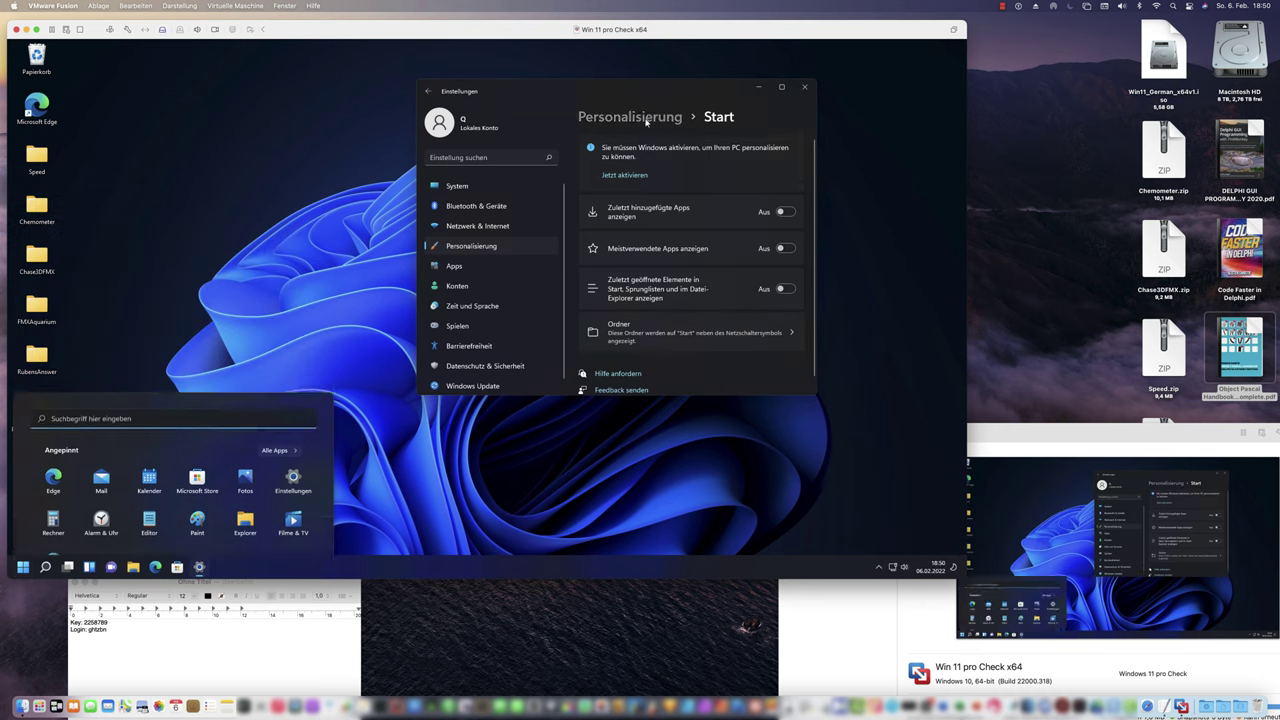
{"action": "scroll", "coordinate": [779, 224], "scroll_direction": "down", "scroll_amount": 4}
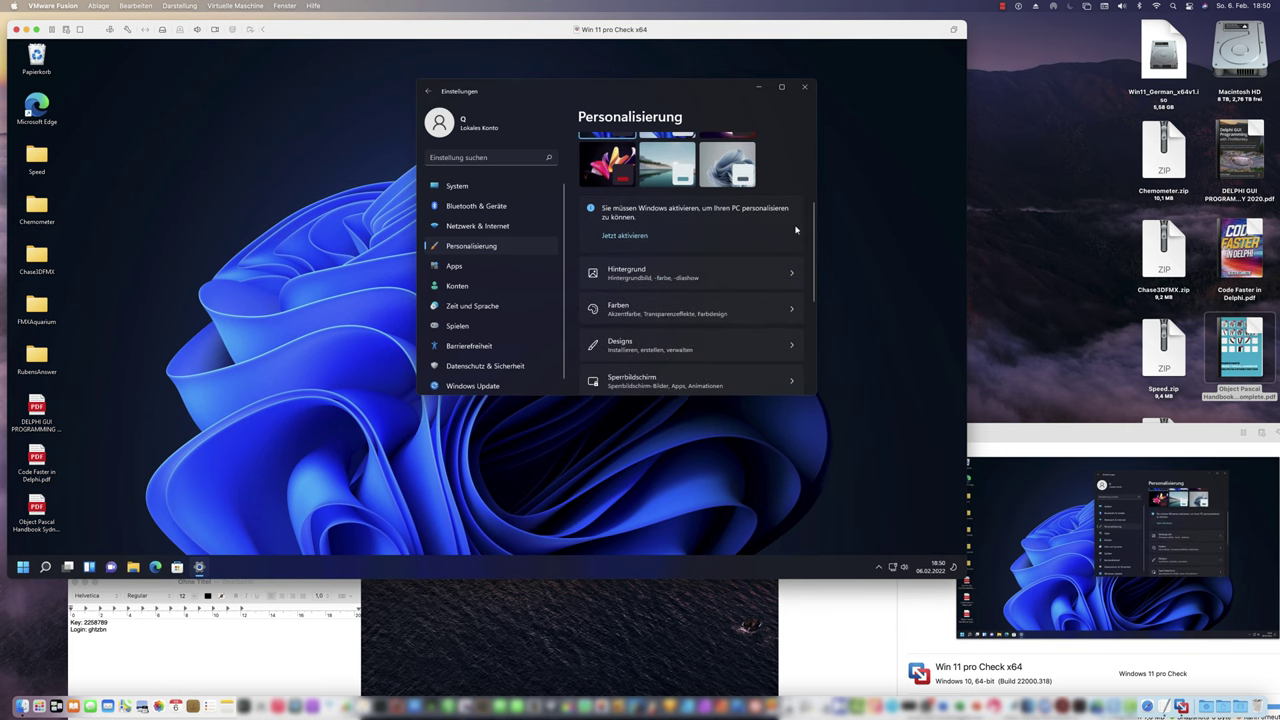
{"action": "scroll", "coordinate": [794, 230], "scroll_direction": "down", "scroll_amount": 1}
{"action": "left_click", "coordinate": [717, 306]}
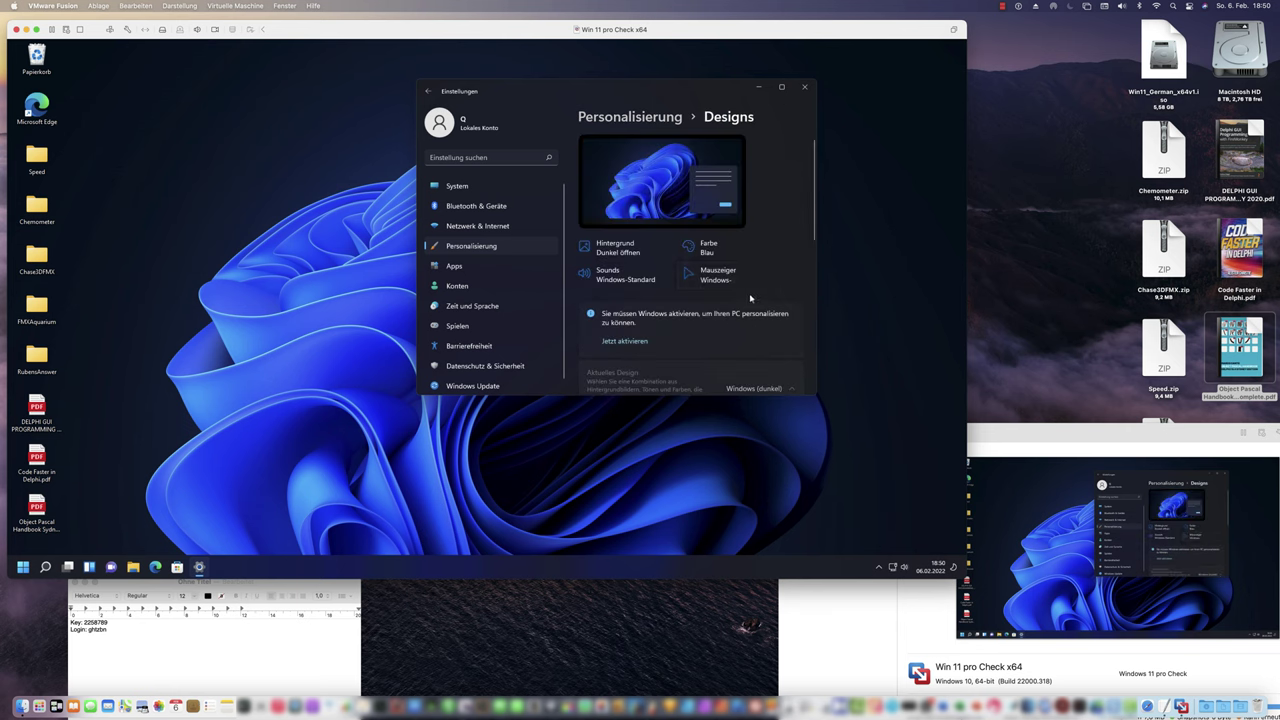
{"action": "scroll", "coordinate": [811, 268], "scroll_direction": "down", "scroll_amount": 10}
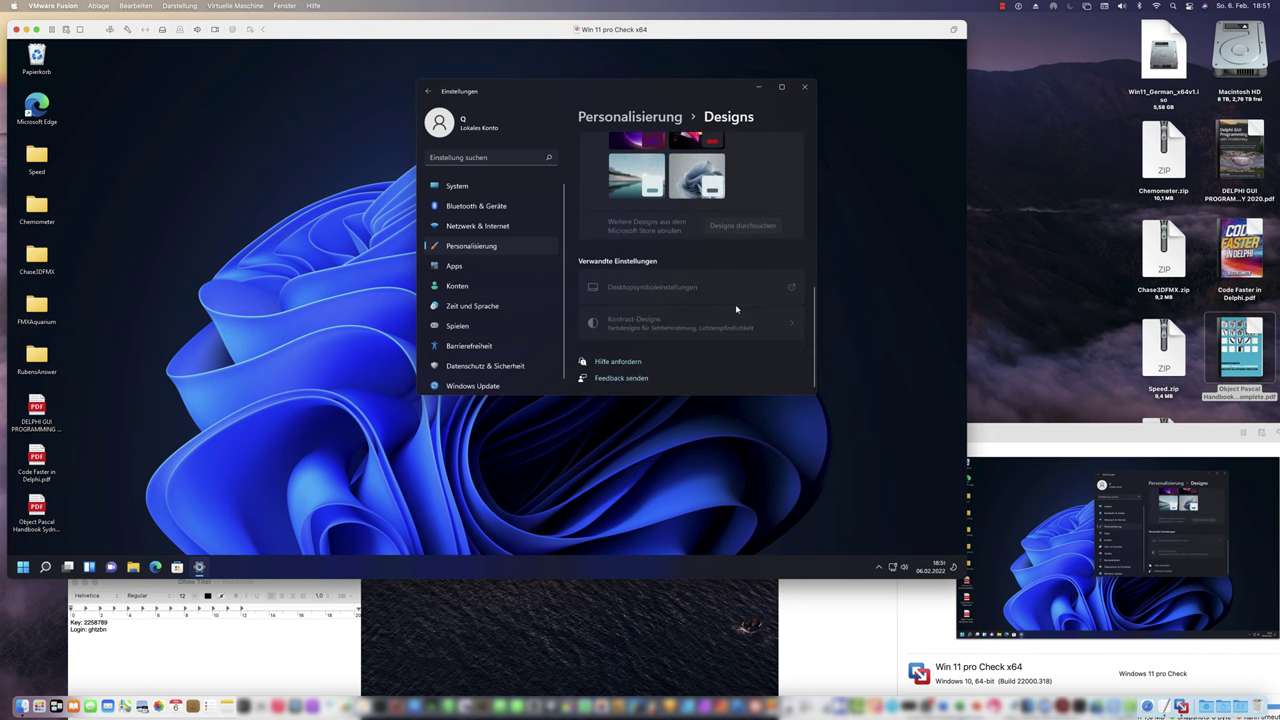
{"action": "left_click", "coordinate": [804, 86]}
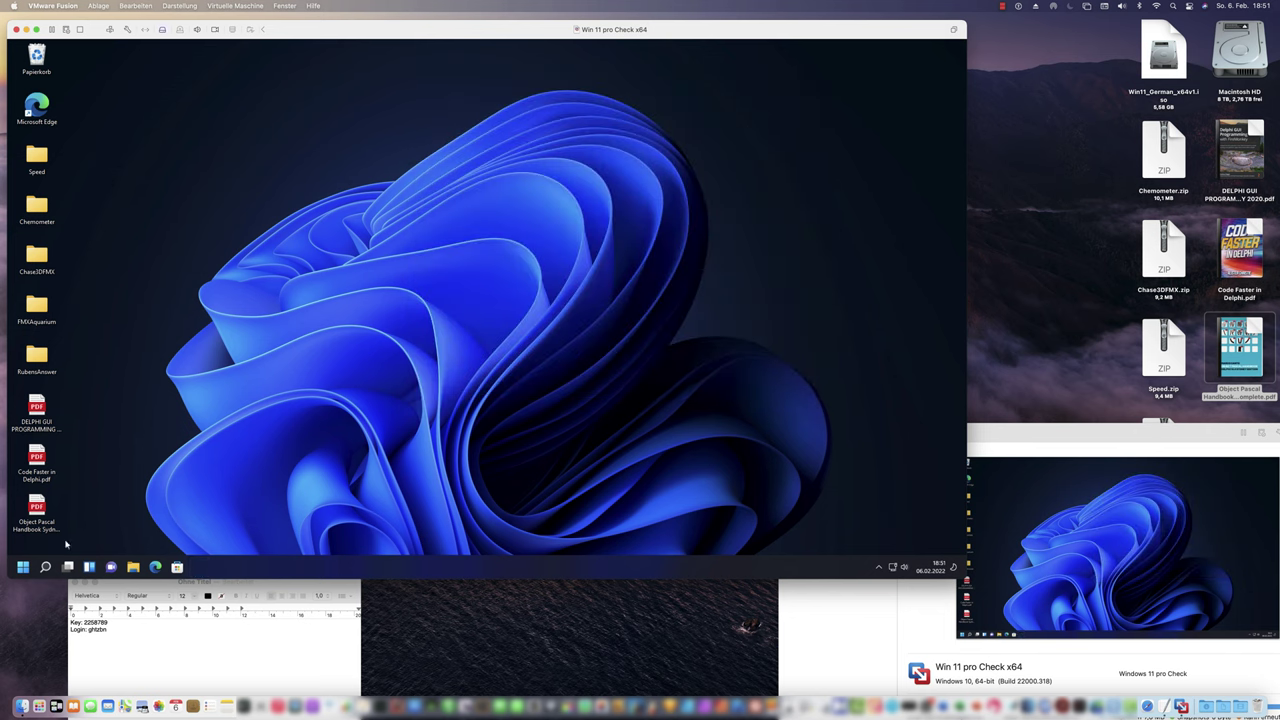
Test the Downloads, Datei-Explorer and Einstellungen Start shortcuts, then close their windows
{"action": "left_click", "coordinate": [24, 568]}
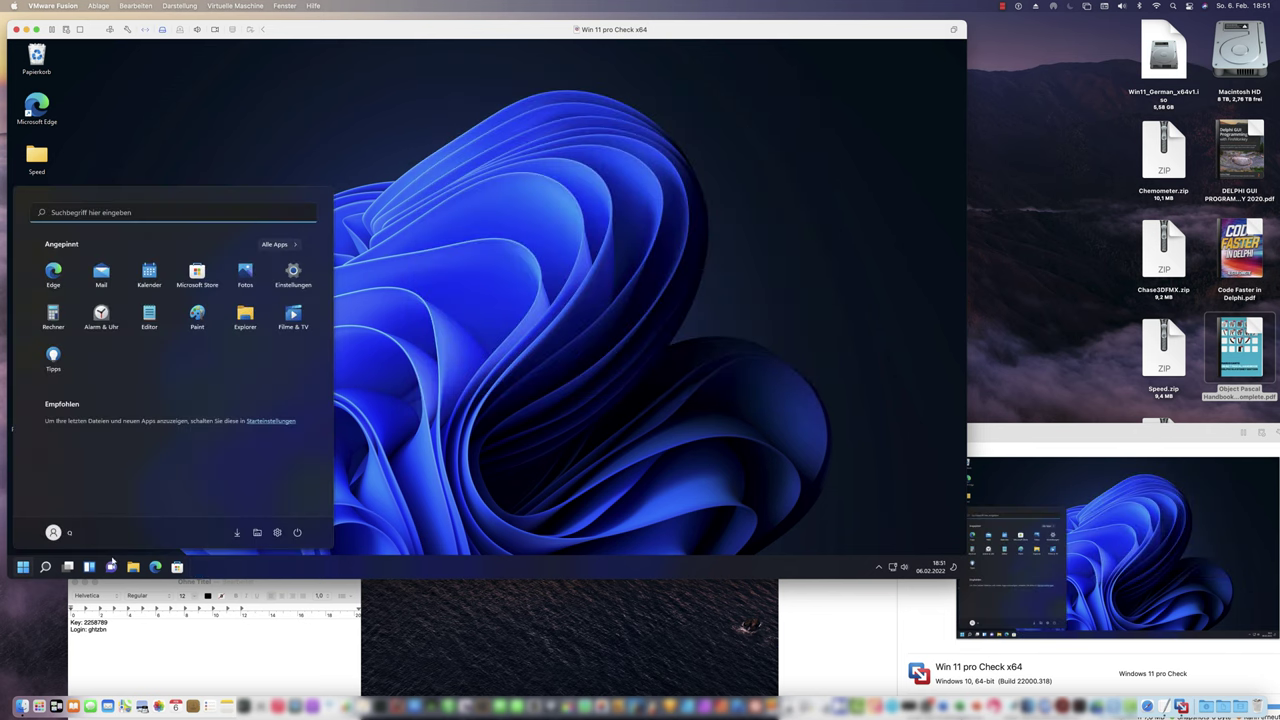
{"action": "left_click", "coordinate": [237, 533]}
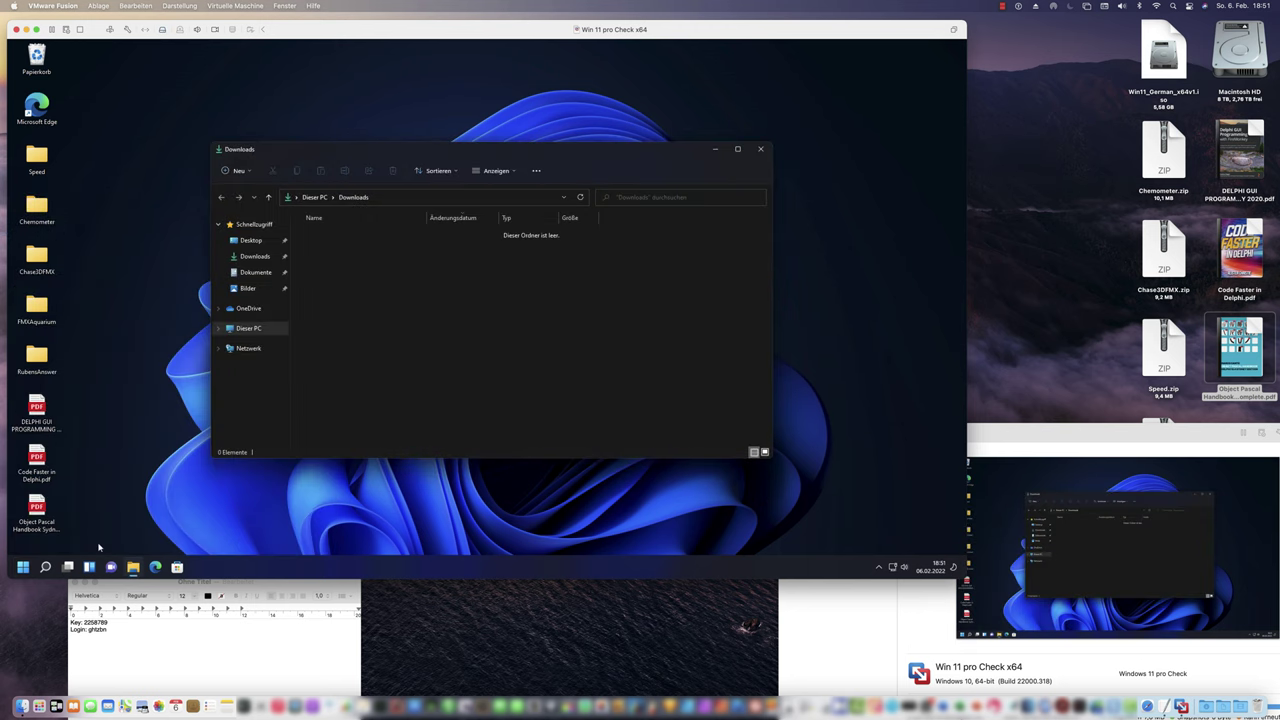
{"action": "left_click", "coordinate": [23, 567]}
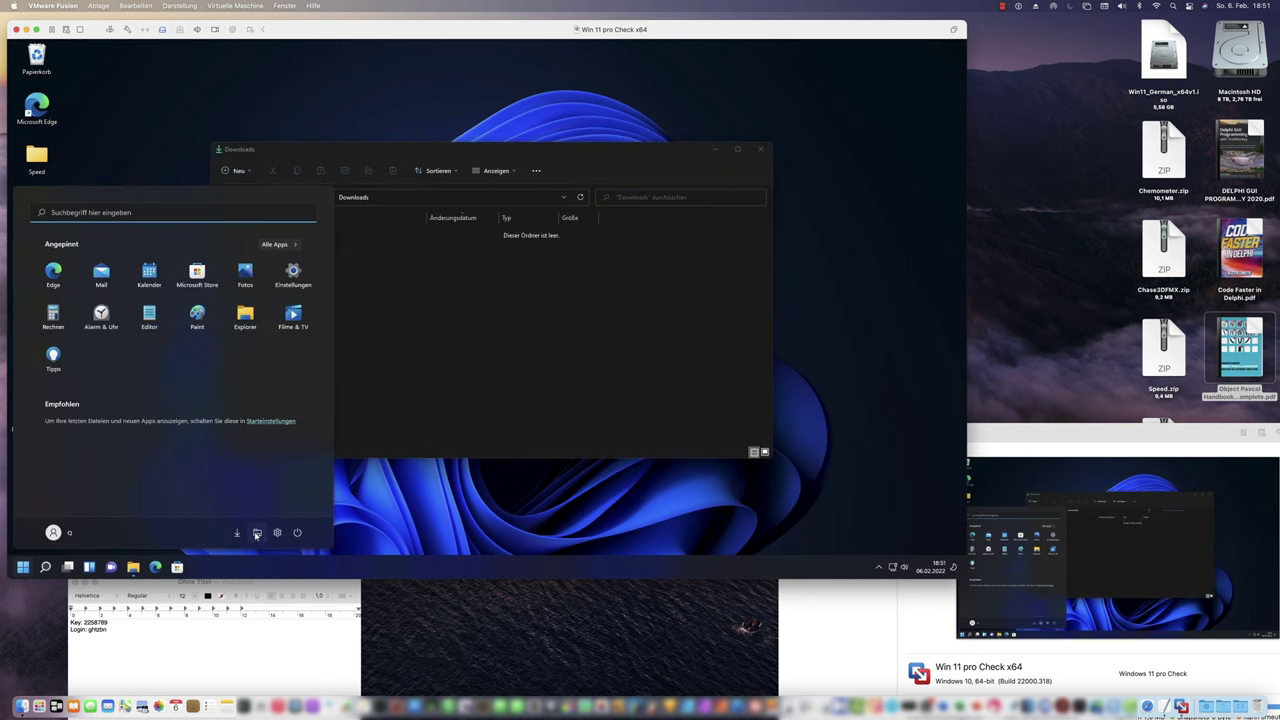
{"action": "left_click", "coordinate": [256, 533]}
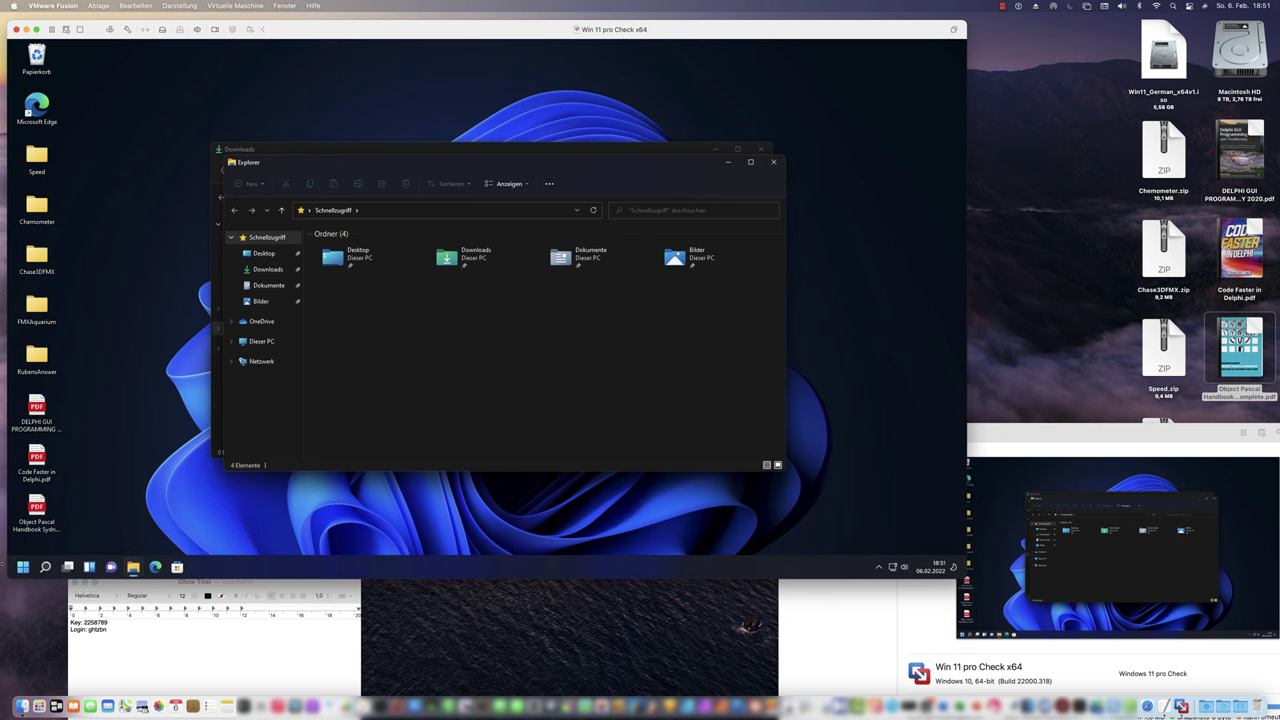
{"action": "left_click", "coordinate": [23, 567]}
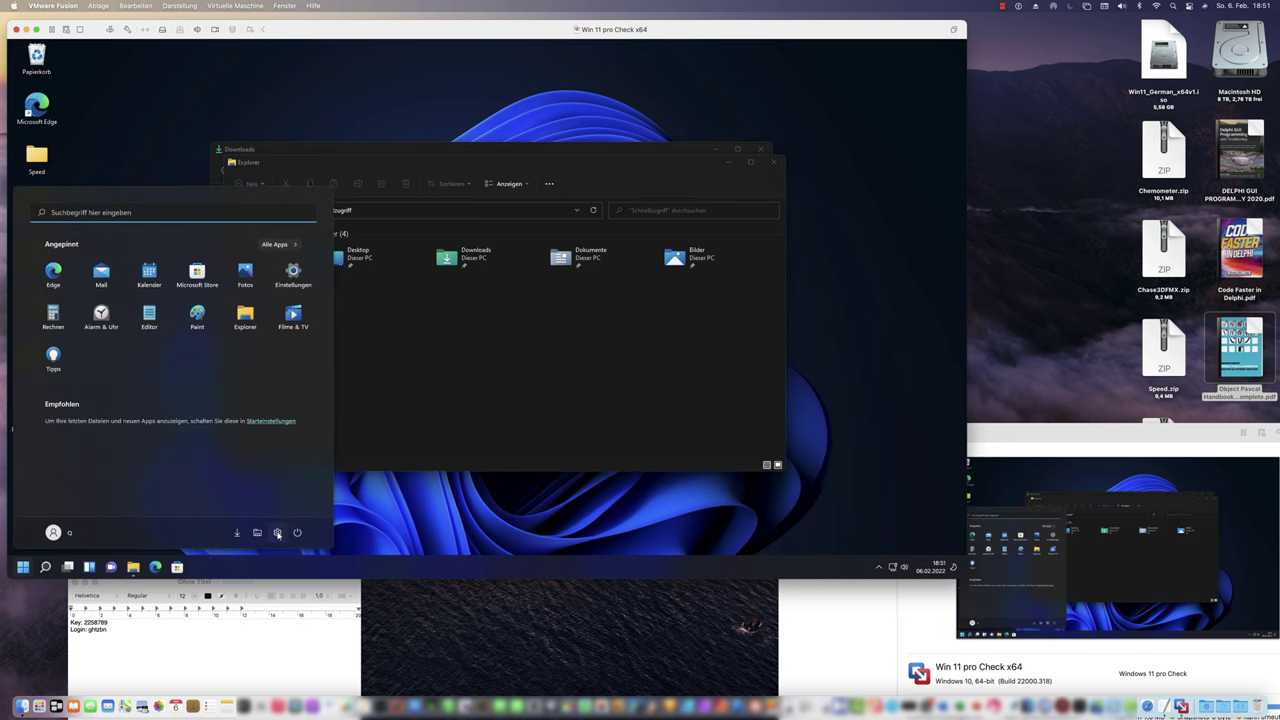
{"action": "left_click", "coordinate": [278, 533]}
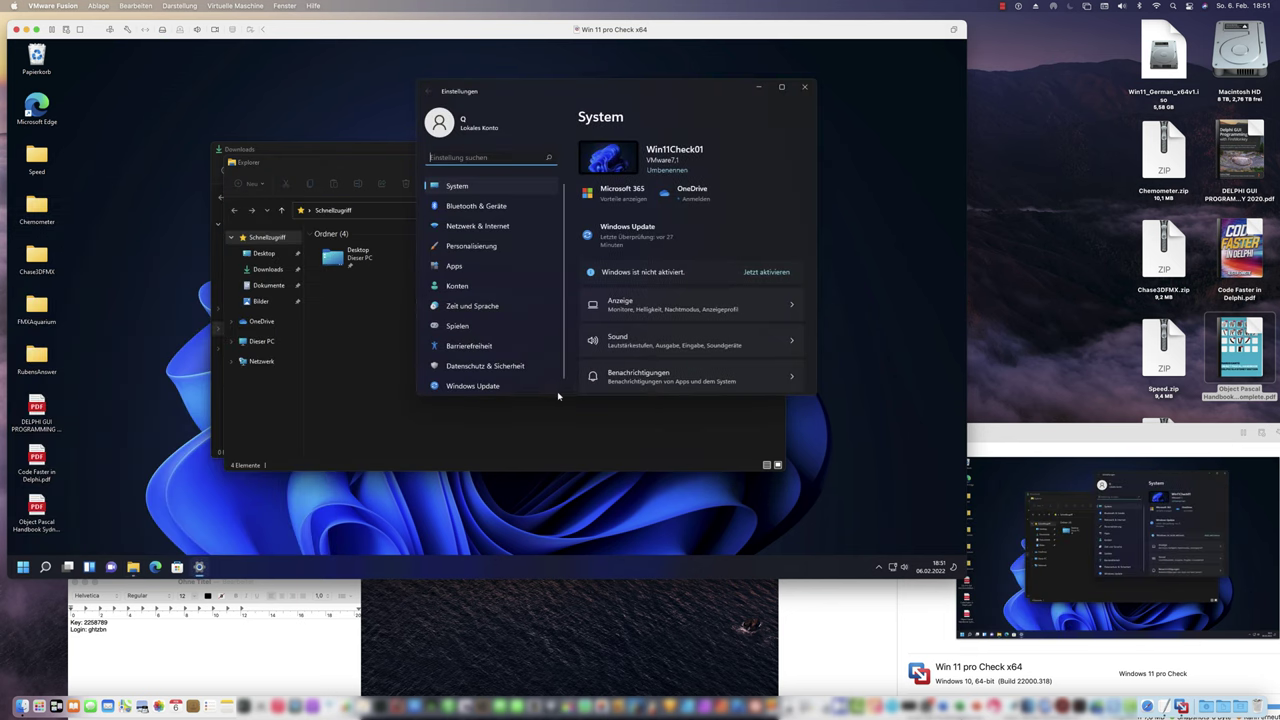
{"action": "left_click", "coordinate": [805, 88]}
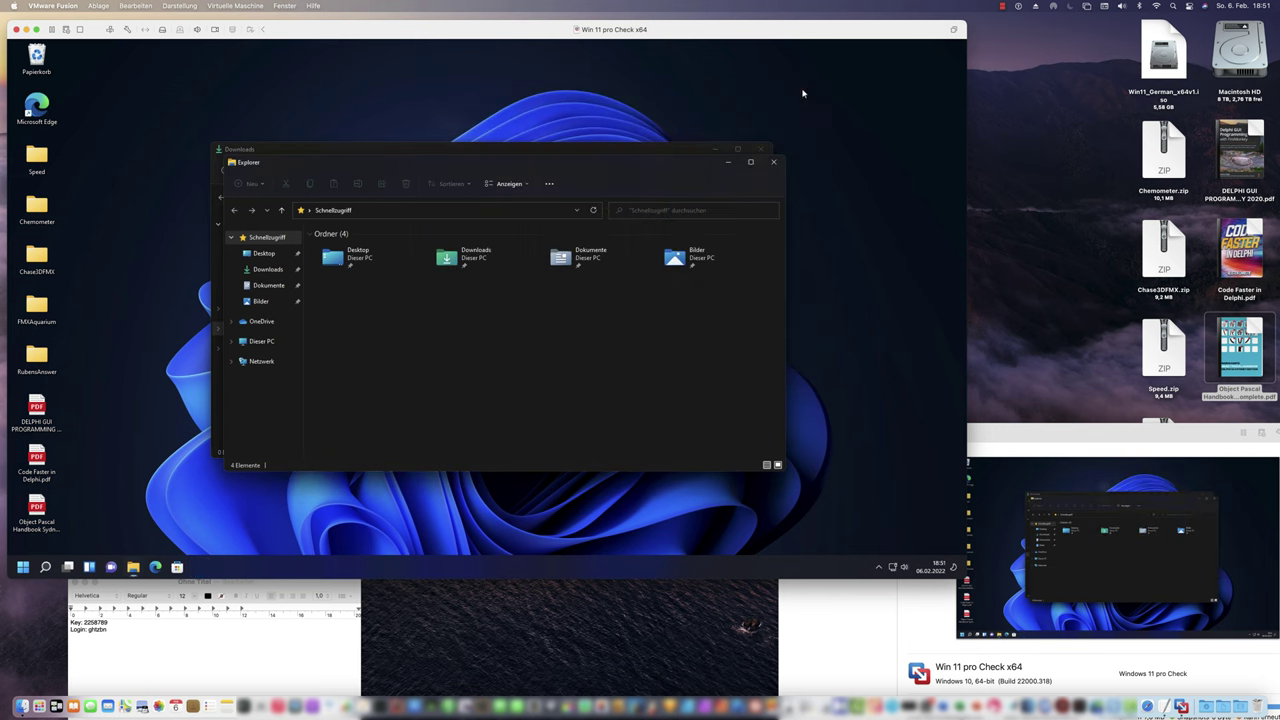
{"action": "left_click", "coordinate": [759, 152]}
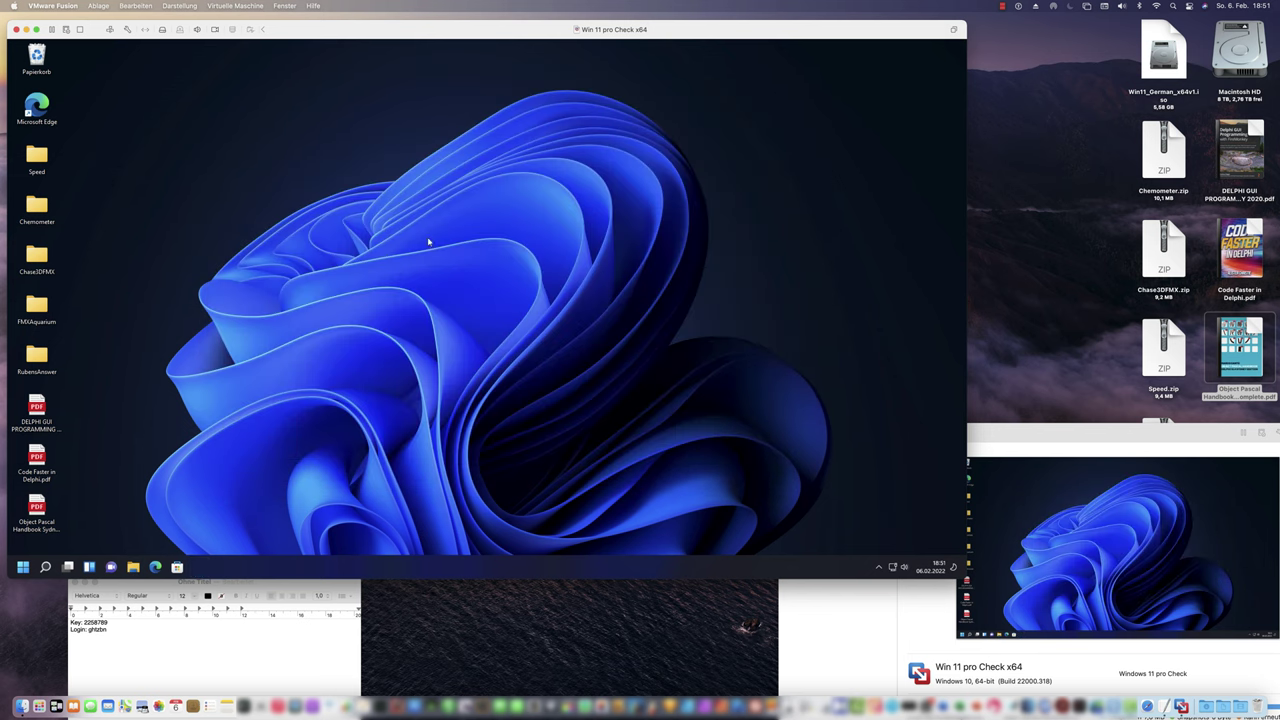
Empty the Papierkorb of its 10 items and shut down Windows
{"action": "right_click", "coordinate": [42, 58]}
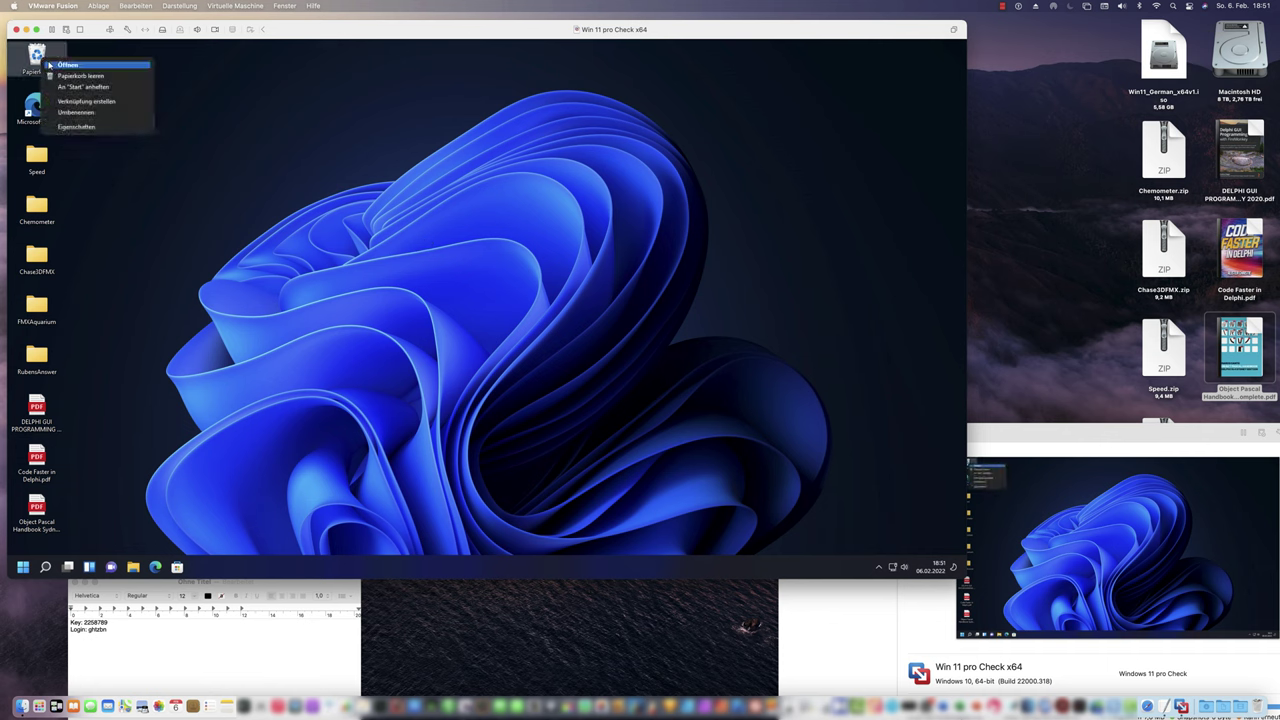
{"action": "left_click", "coordinate": [99, 77]}
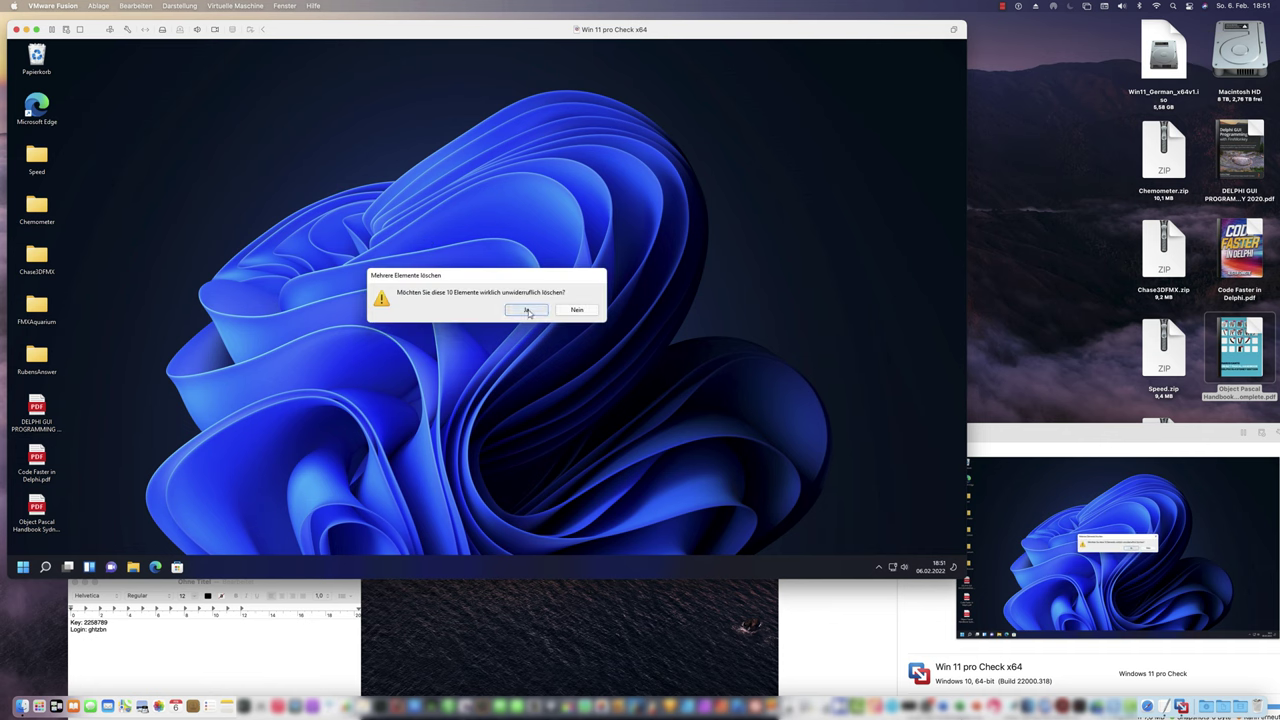
{"action": "left_click", "coordinate": [528, 311]}
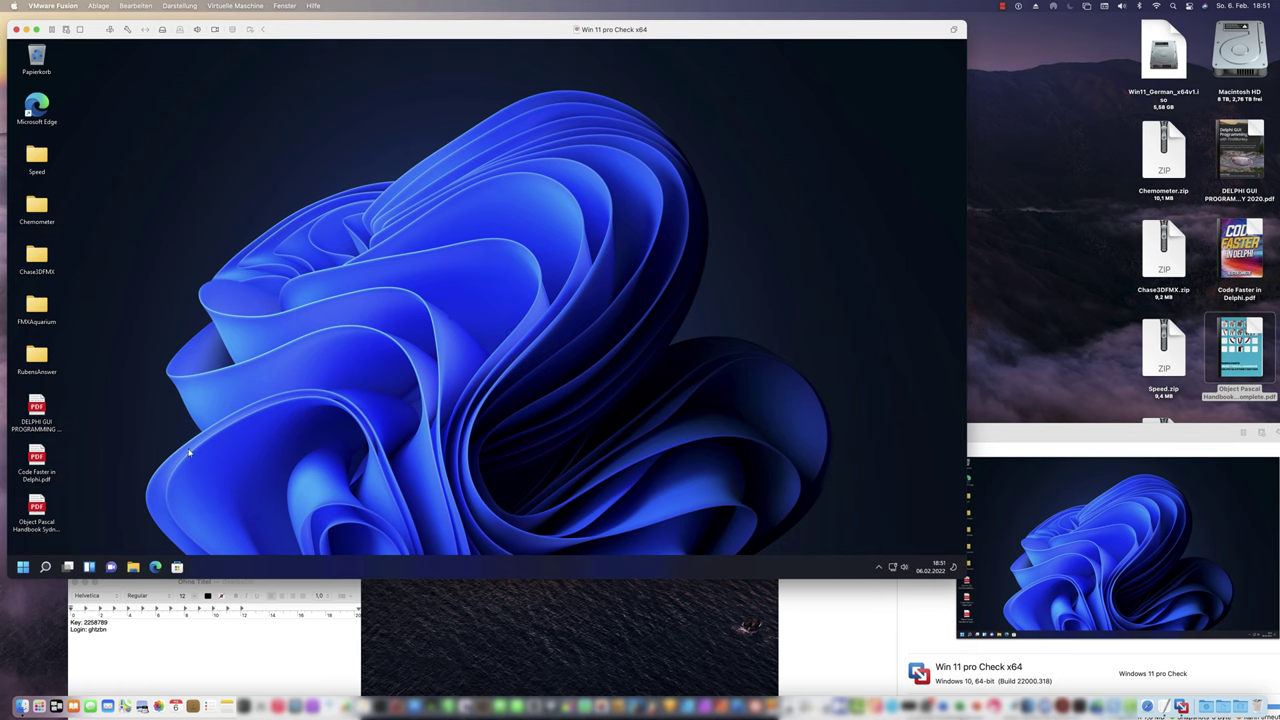
{"action": "left_click", "coordinate": [30, 566]}
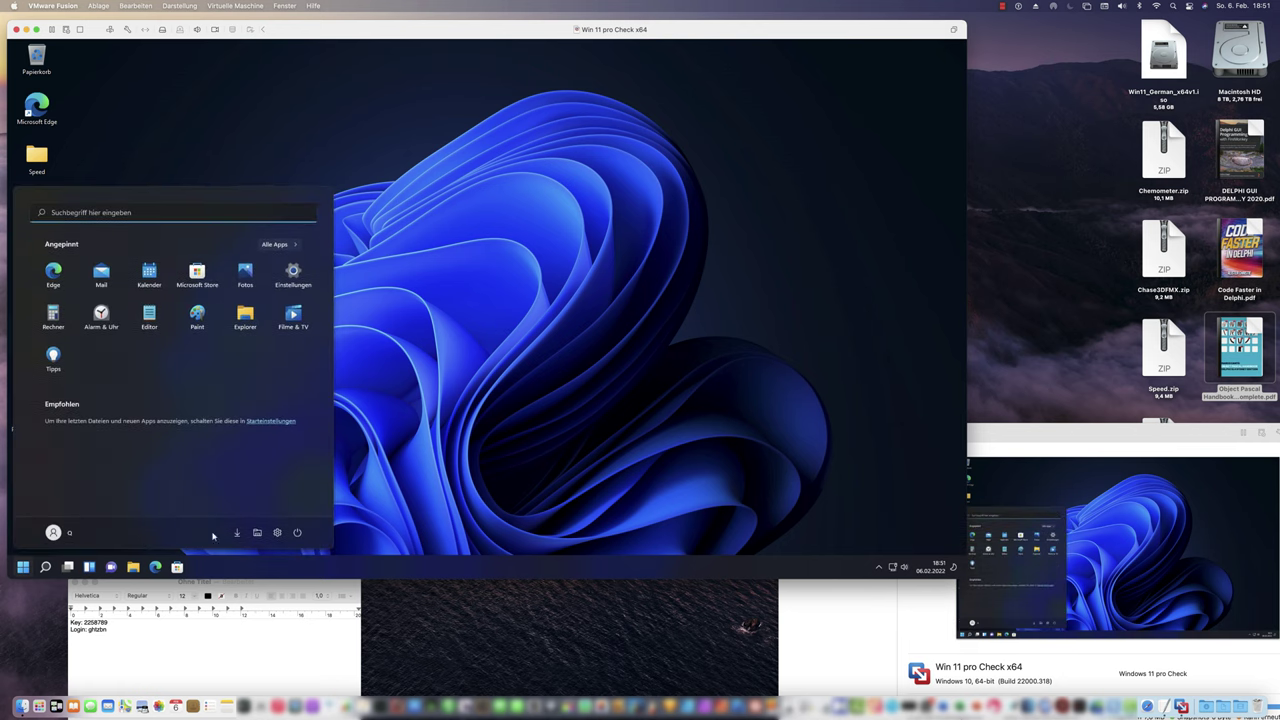
{"action": "left_click", "coordinate": [297, 533]}
{"action": "left_click", "coordinate": [324, 496]}
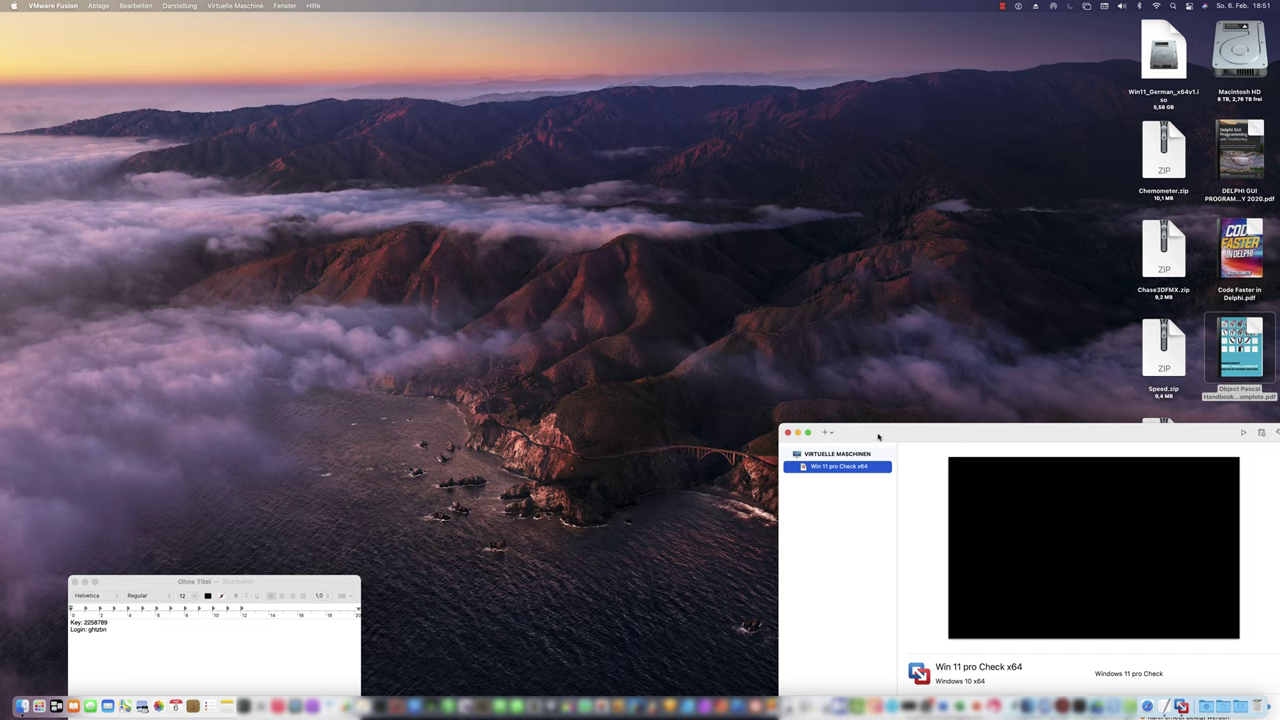
Move the Win 11 pro Check x64 VM to the Trash, close the library and quit Fusion
{"action": "left_click_drag", "start_coordinate": [878, 436], "coordinate": [436, 182]}
{"action": "right_click", "coordinate": [419, 213]}
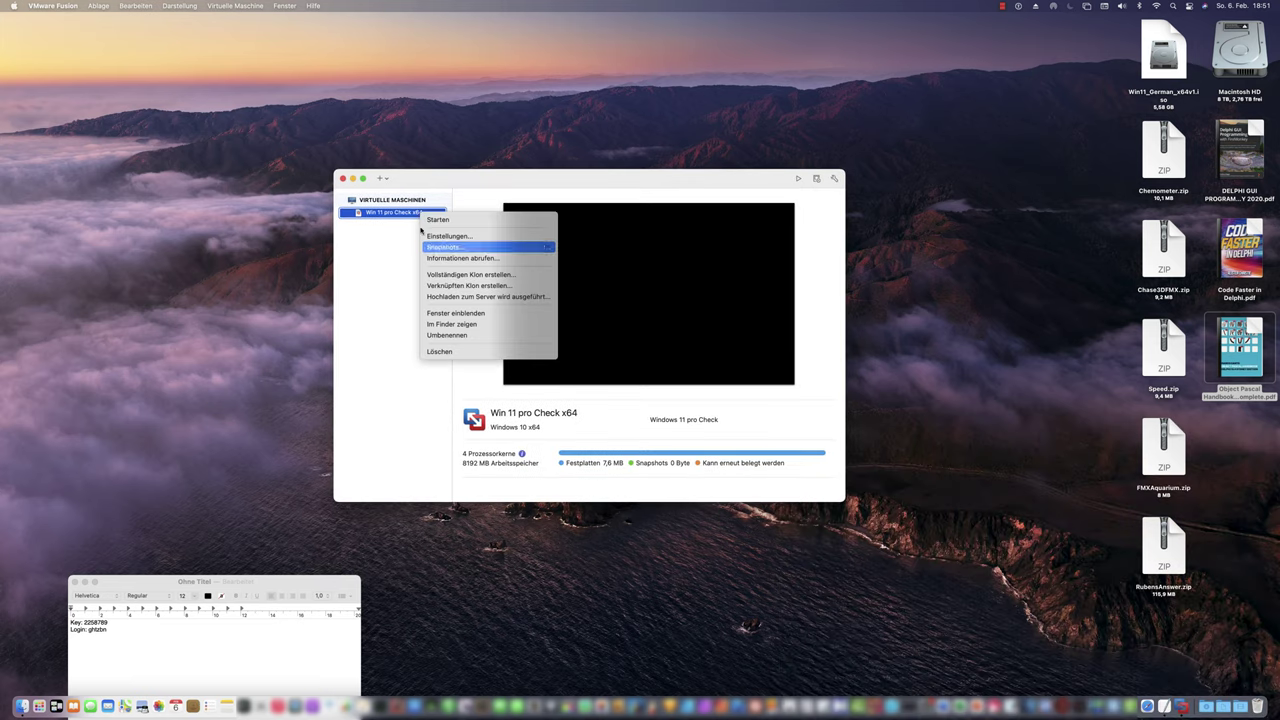
{"action": "left_click", "coordinate": [439, 351]}
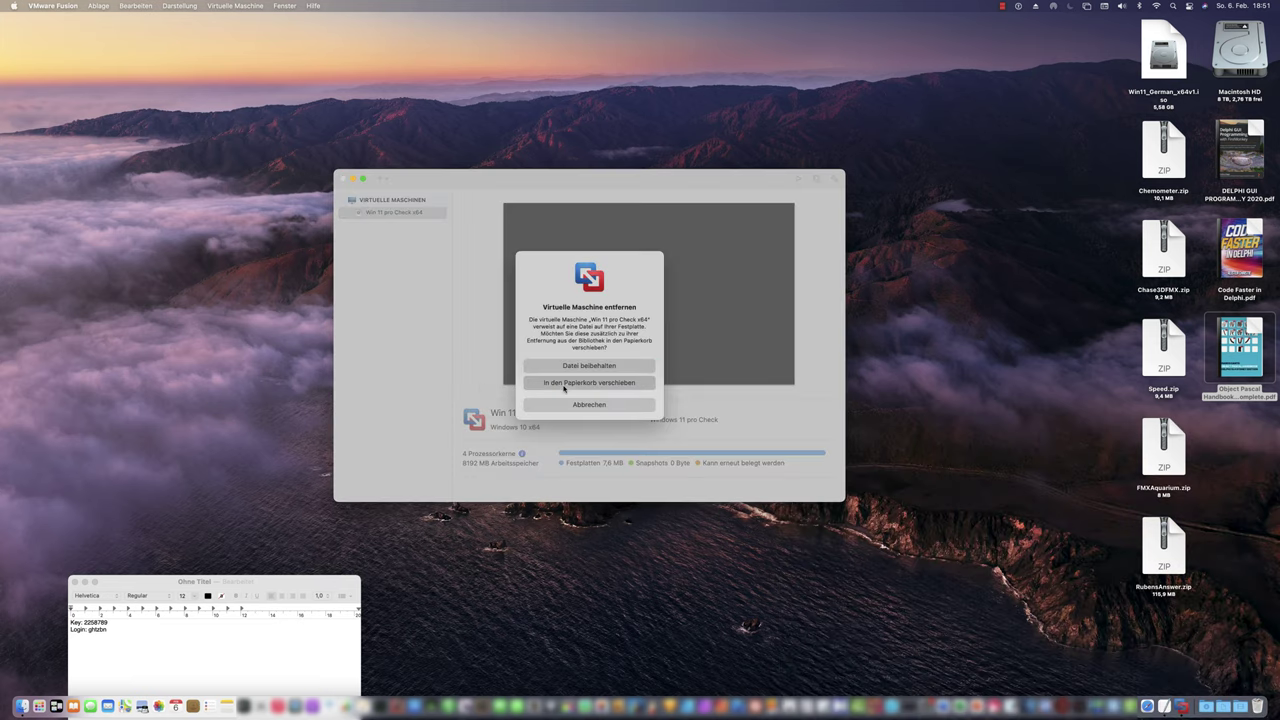
{"action": "left_click", "coordinate": [609, 385]}
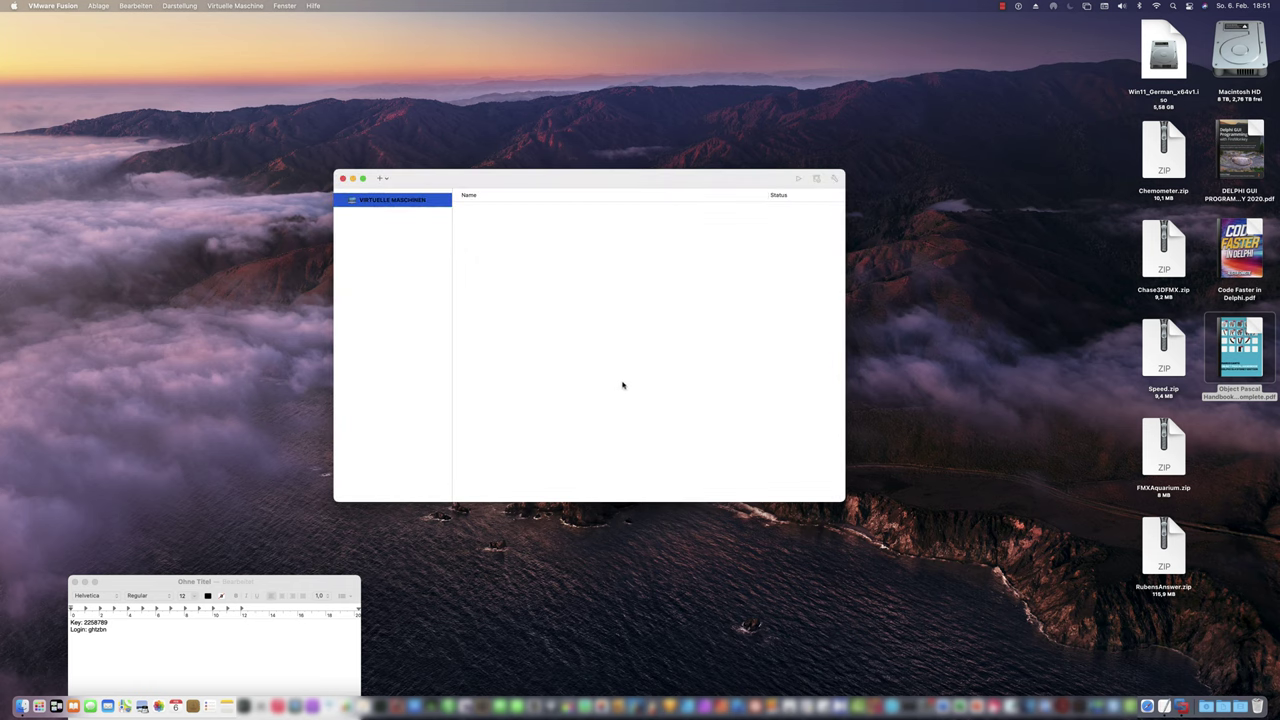
{"action": "left_click", "coordinate": [341, 179]}
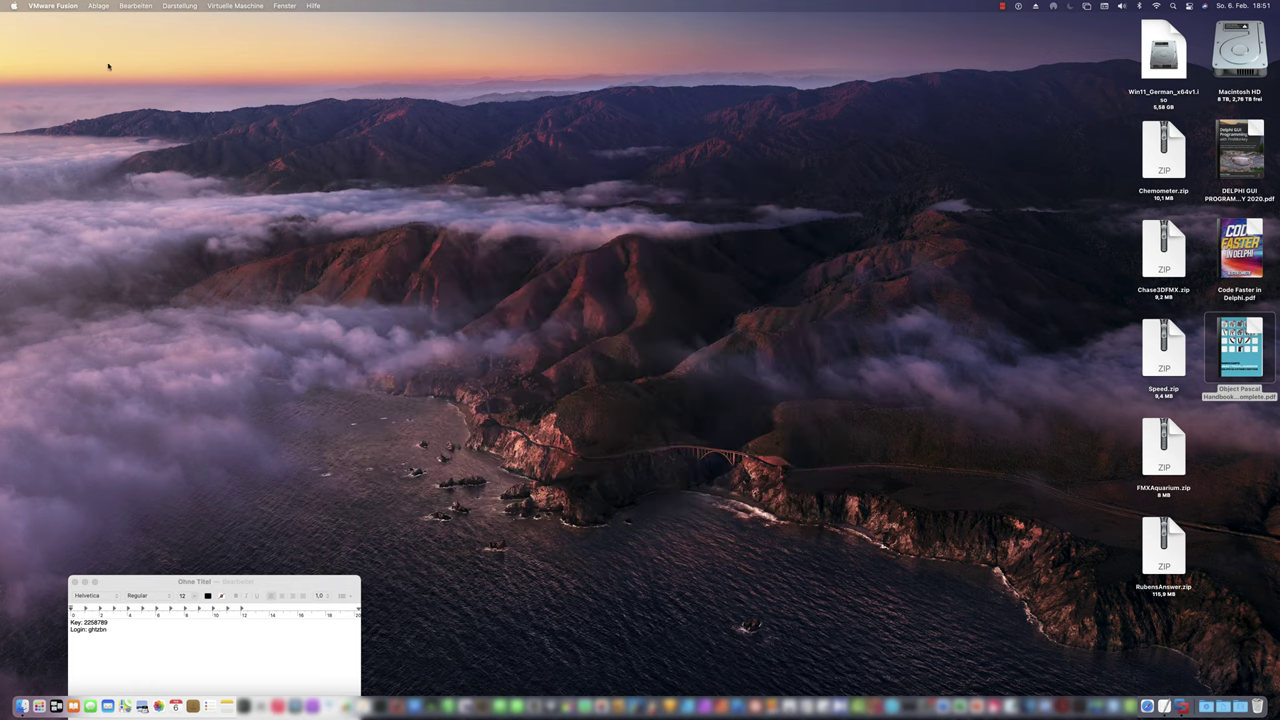
{"action": "left_click", "coordinate": [53, 5]}
Quit VMware Fusion and close the untitled TextEdit note, discarding it without saving
{"action": "left_click", "coordinate": [60, 135]}
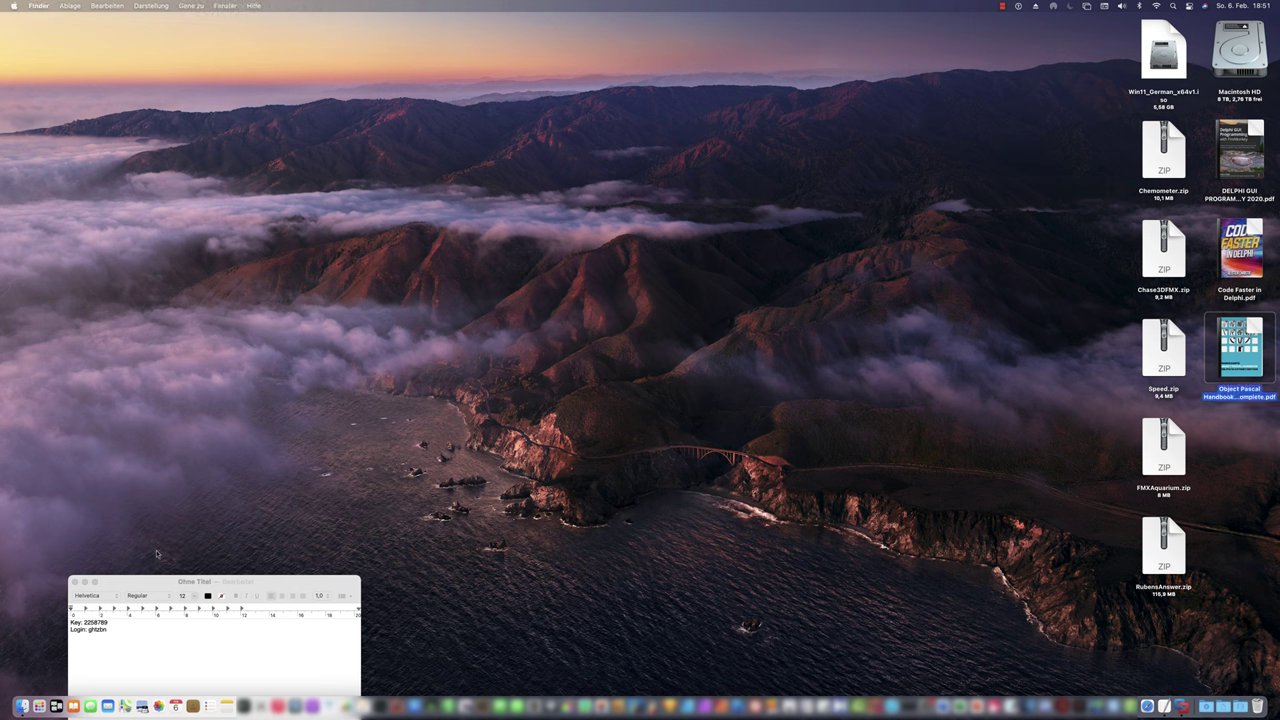
{"action": "left_click_drag", "start_coordinate": [142, 594], "coordinate": [187, 168]}
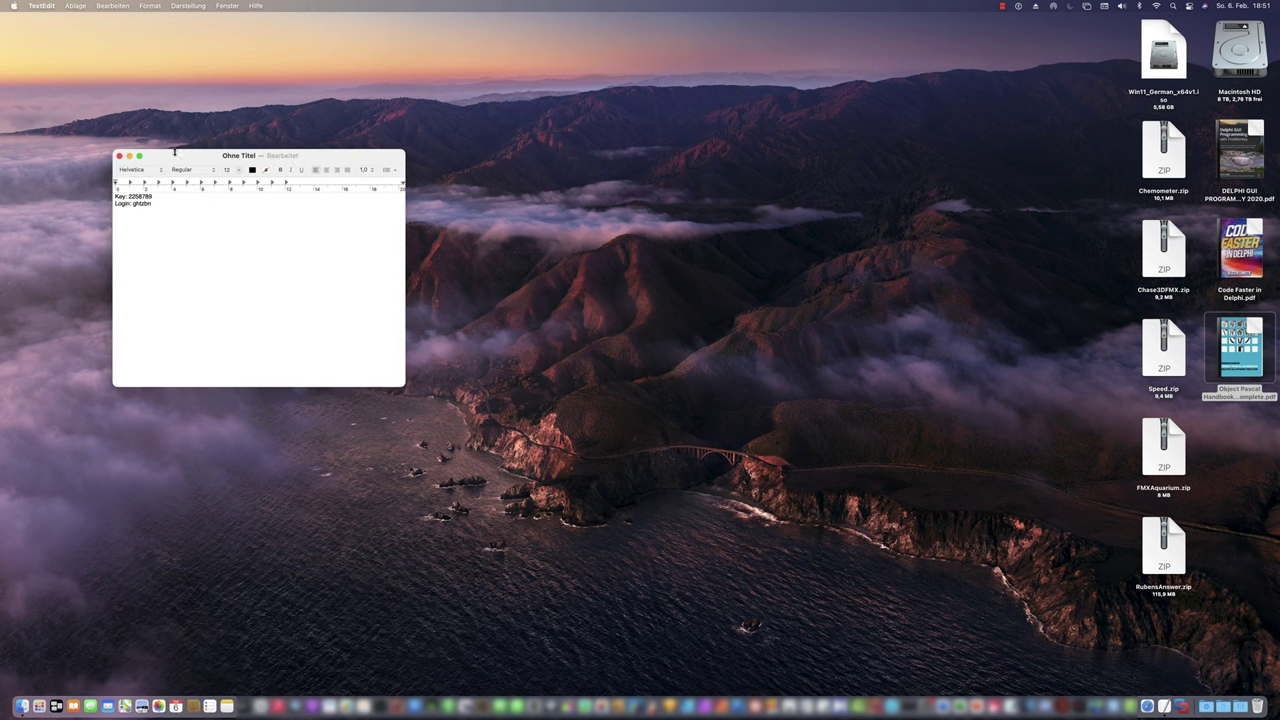
{"action": "left_click", "coordinate": [118, 157]}
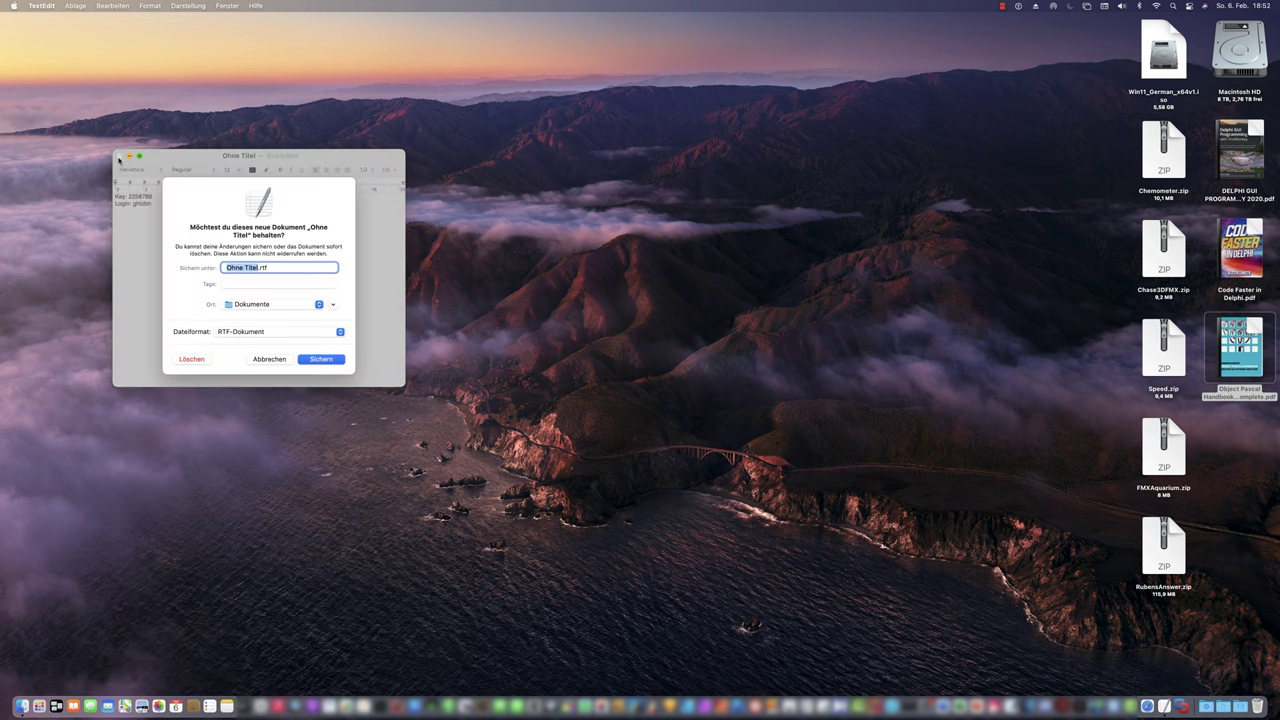
{"action": "left_click", "coordinate": [199, 360]}
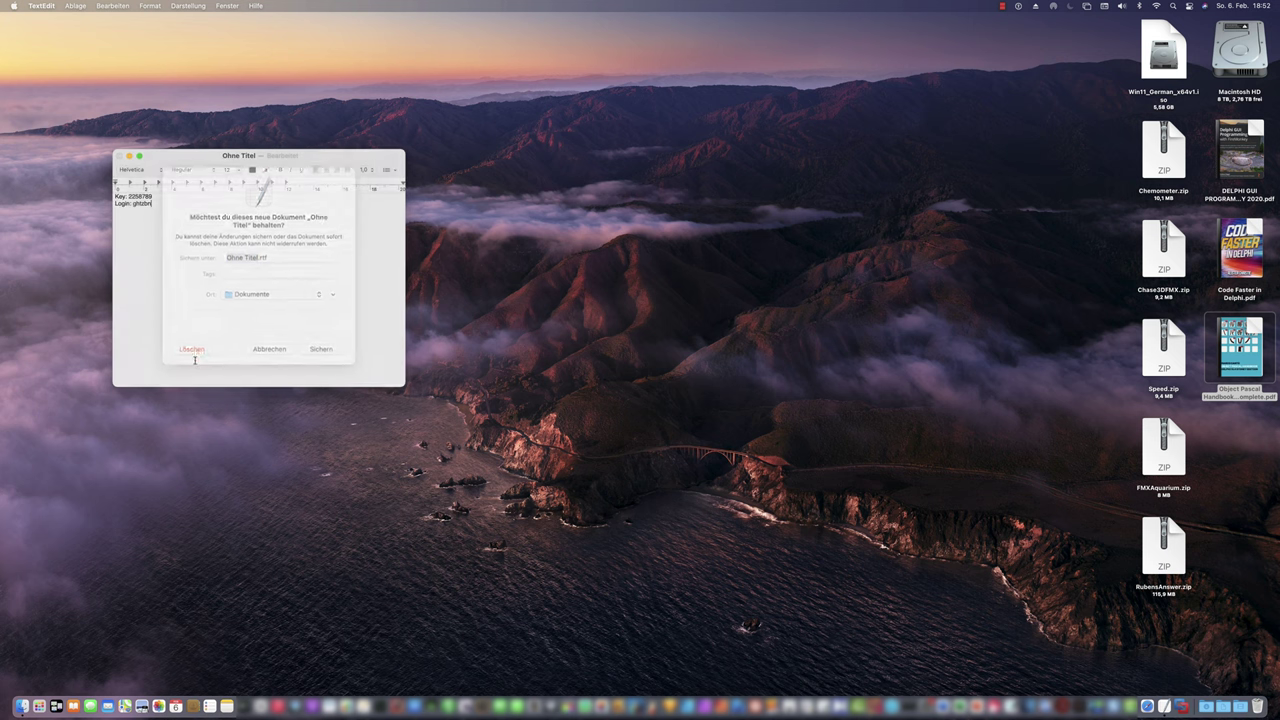
Quit TextEdit and permanently empty the Trash
{"action": "left_click", "coordinate": [44, 6]}
{"action": "left_click", "coordinate": [70, 108]}
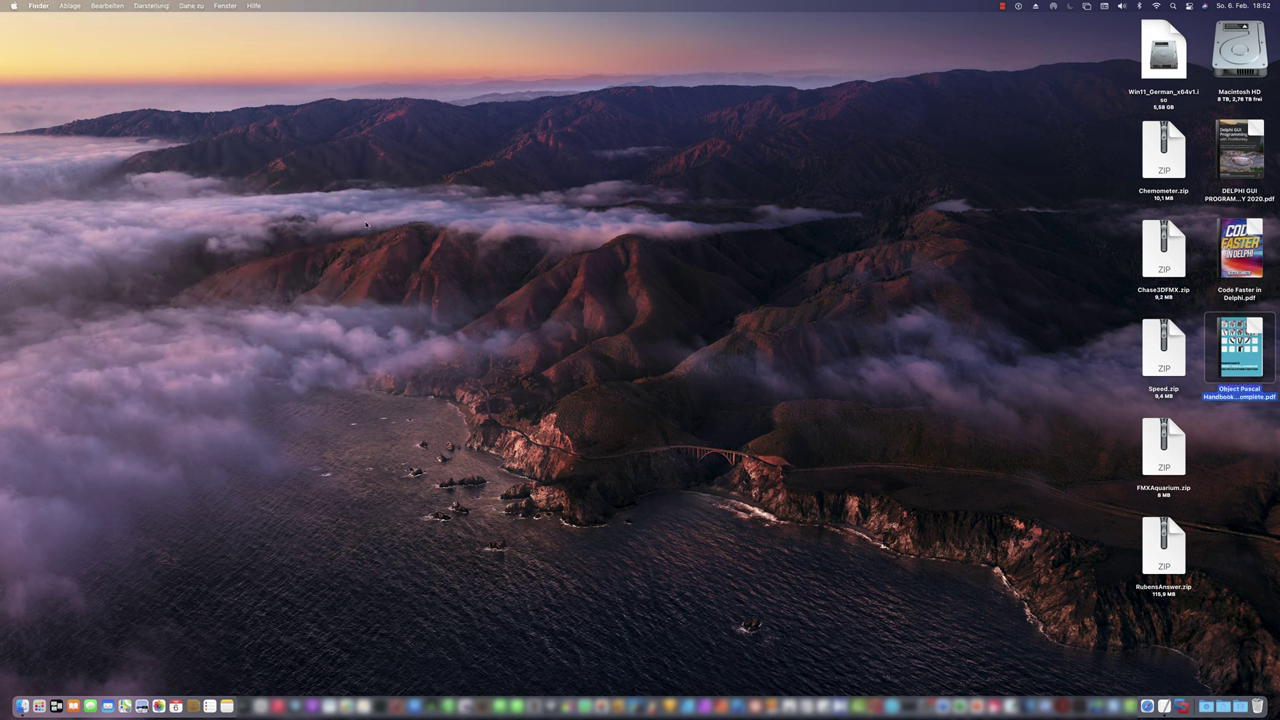
{"action": "left_click", "coordinate": [718, 335]}
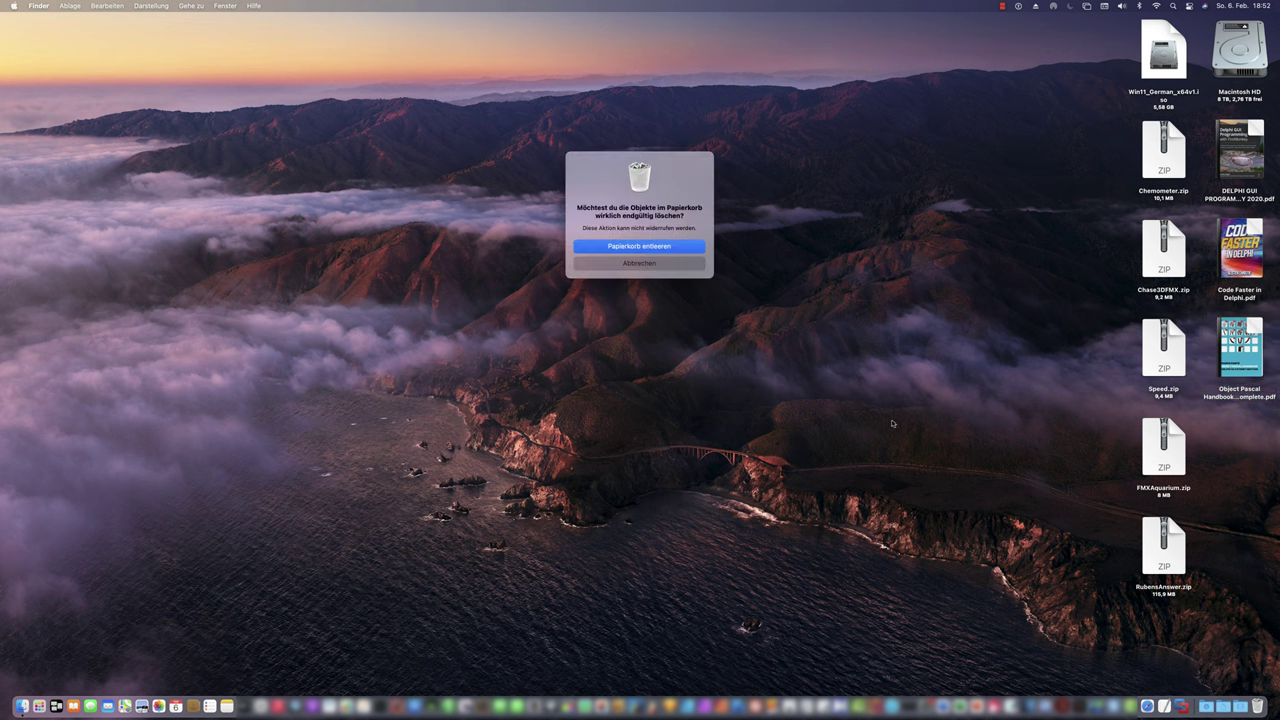
{"action": "key", "text": "Return"}
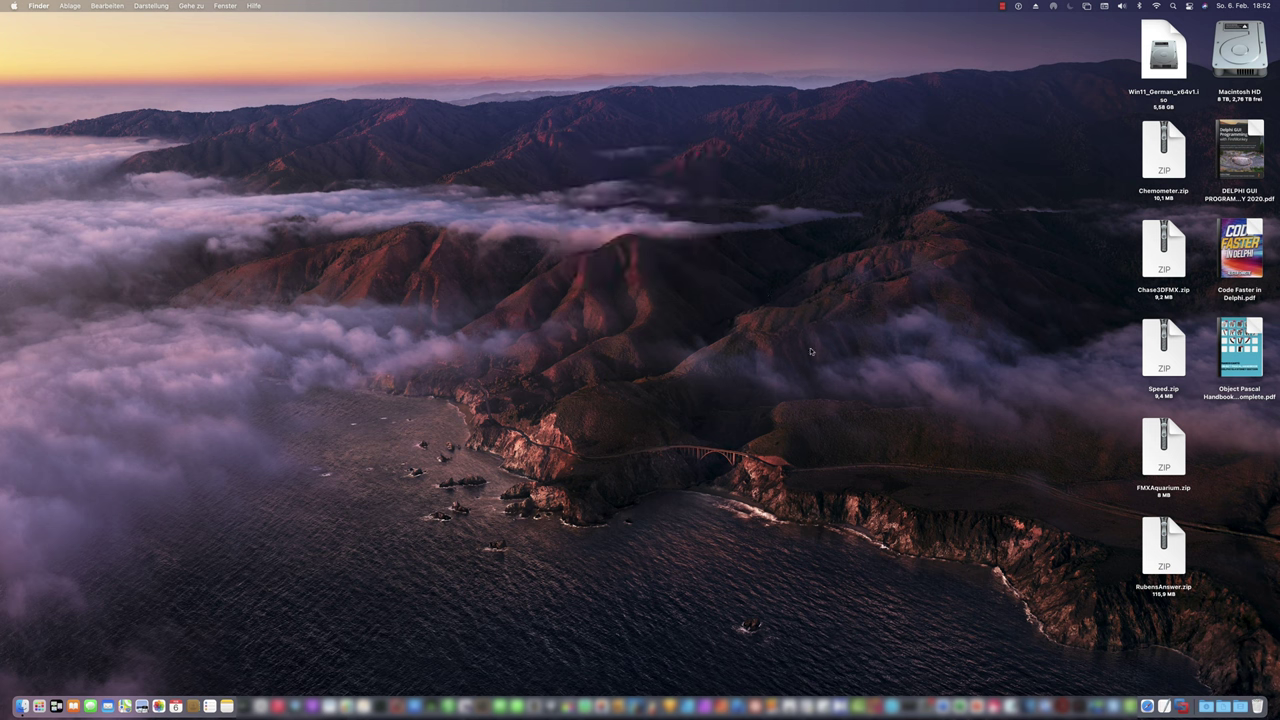